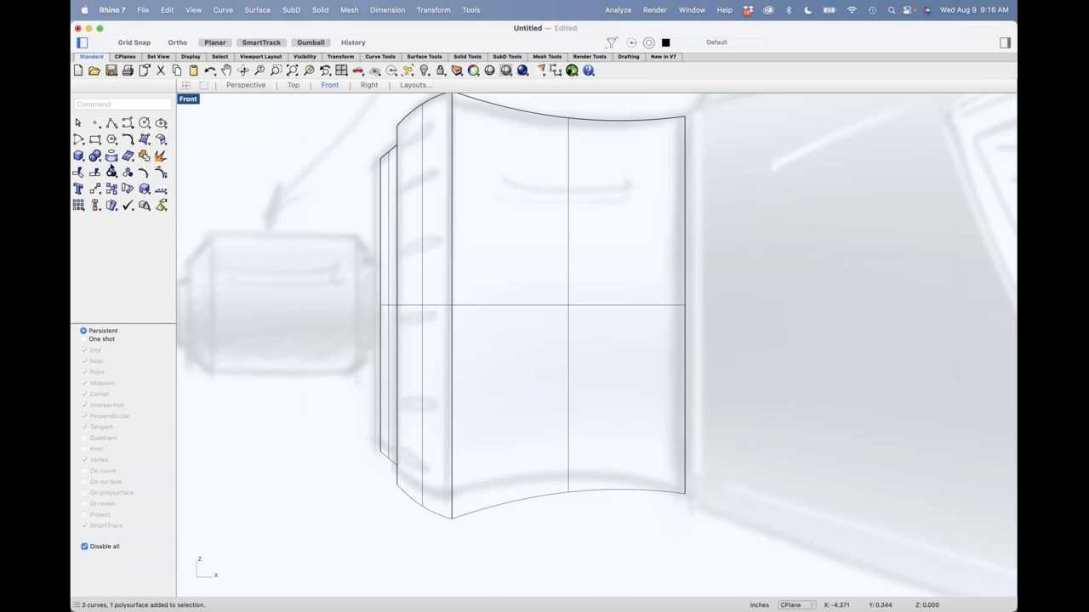
Try to extract an isocurve in the V direction from the rounded front band of the collar.
click(117, 163)
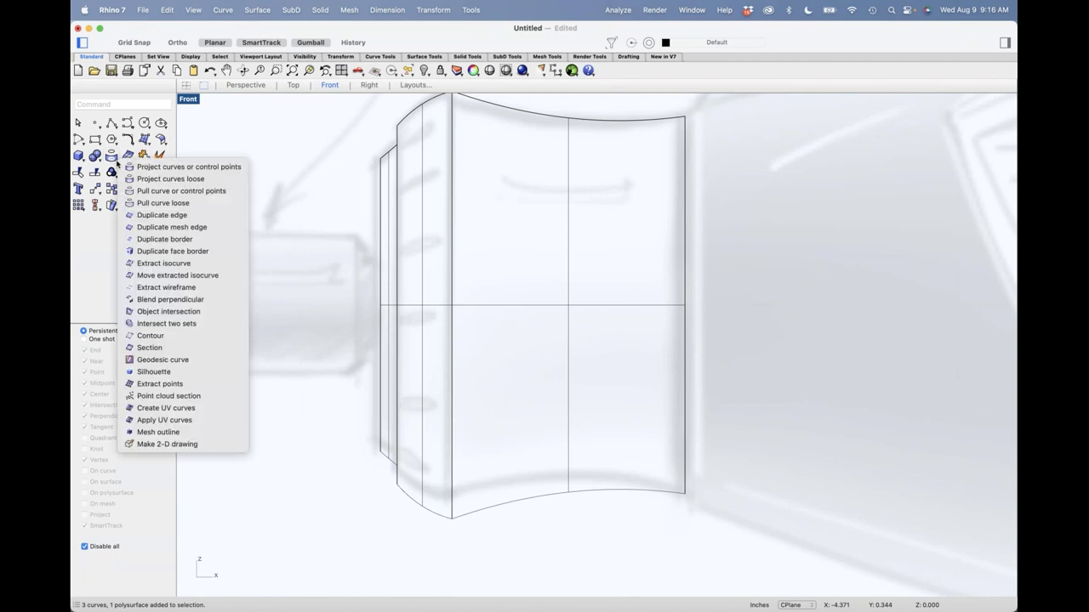
click(163, 262)
click(434, 308)
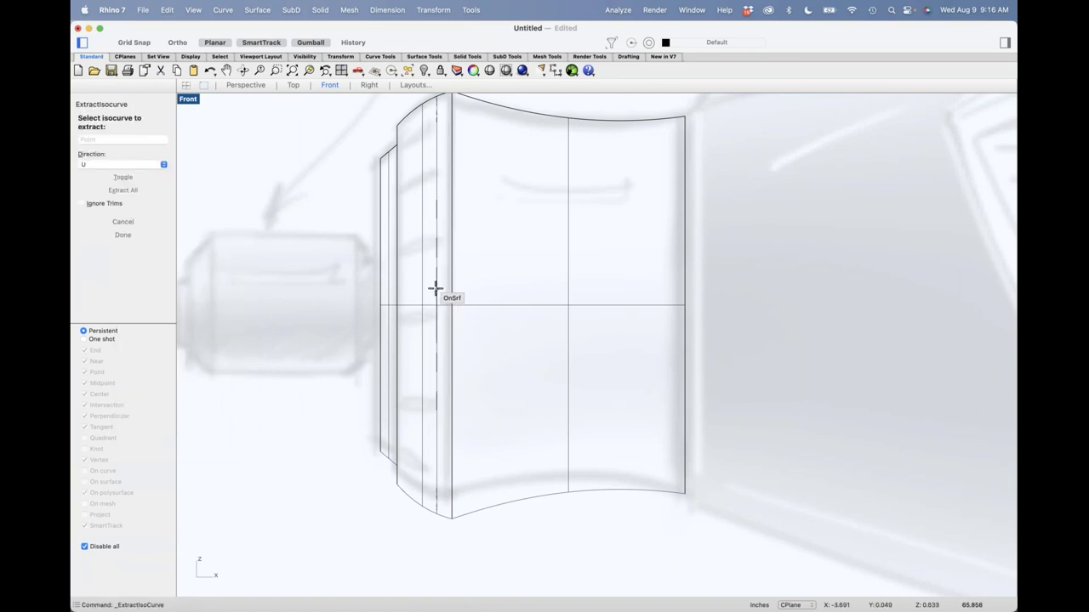
text(t)
key(Return)
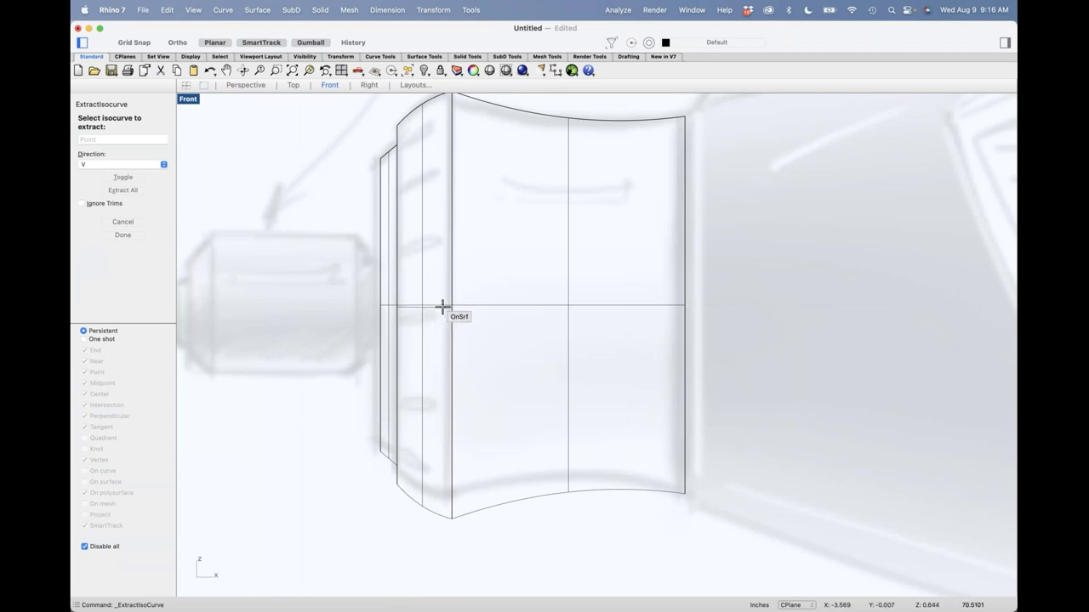
key(alt)
click(451, 308)
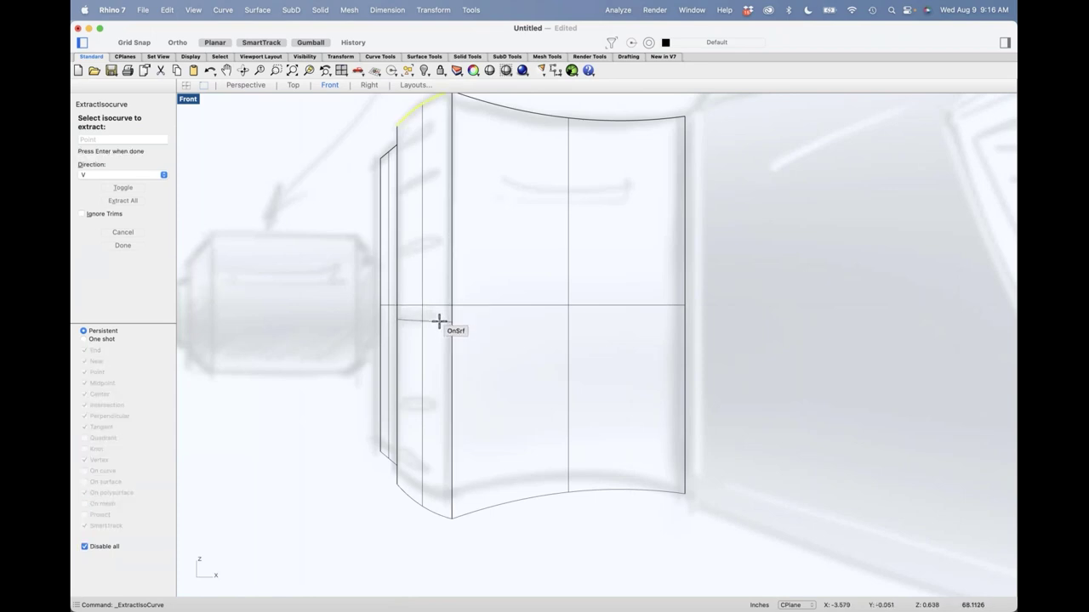
key(Return)
click(435, 311)
key(Escape)
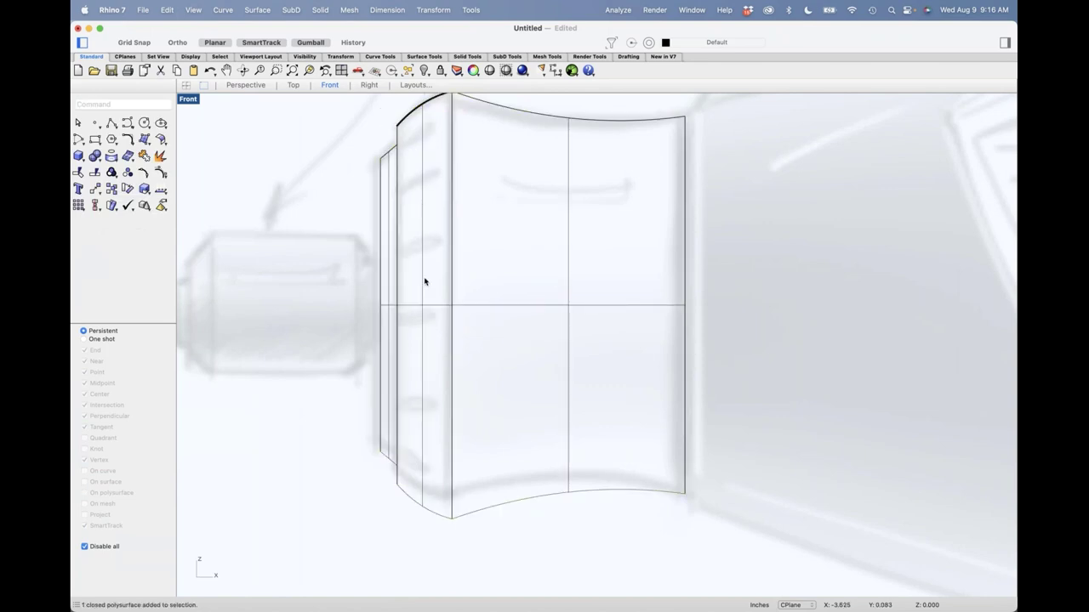
Extract the V-direction isocurve along the front band's horizontal centreline and delete the stray extracted curve on the band's upper edge.
right_drag(425, 281, 440, 315)
key(Return)
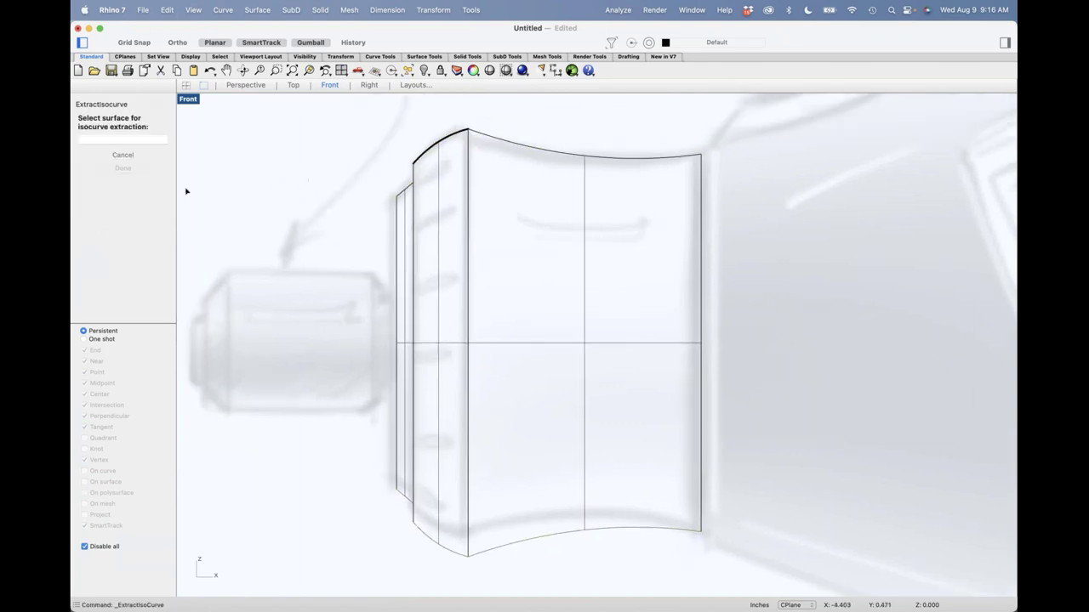
click(429, 340)
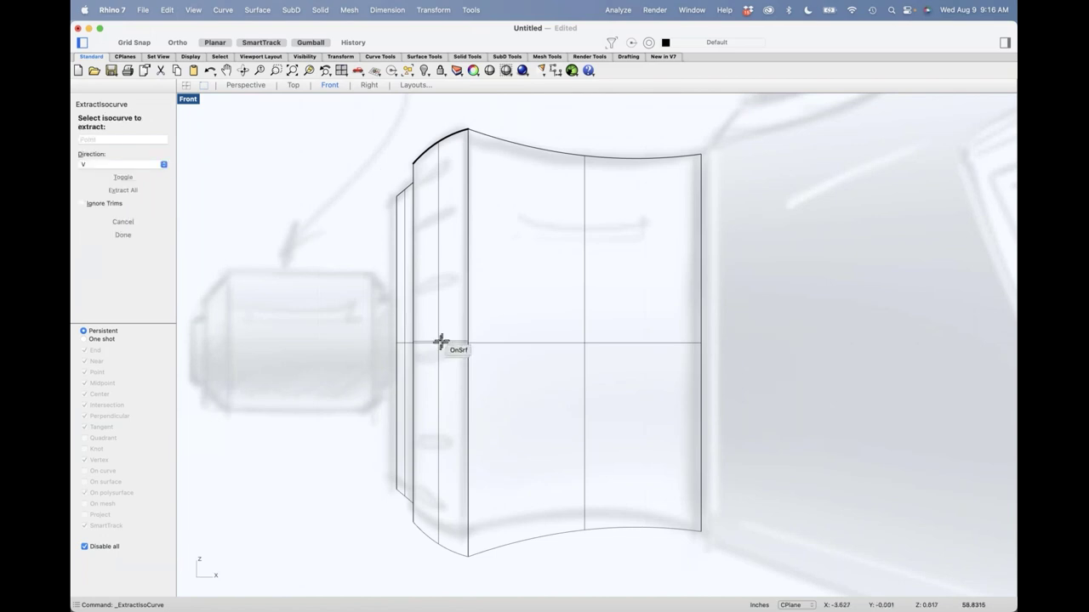
key(alt)
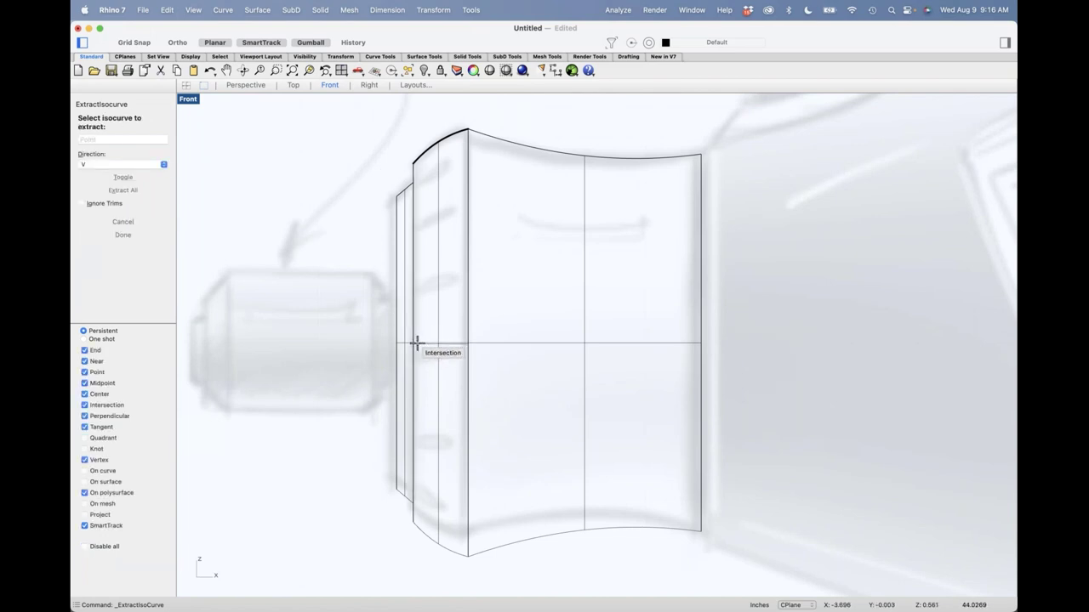
key(alt)
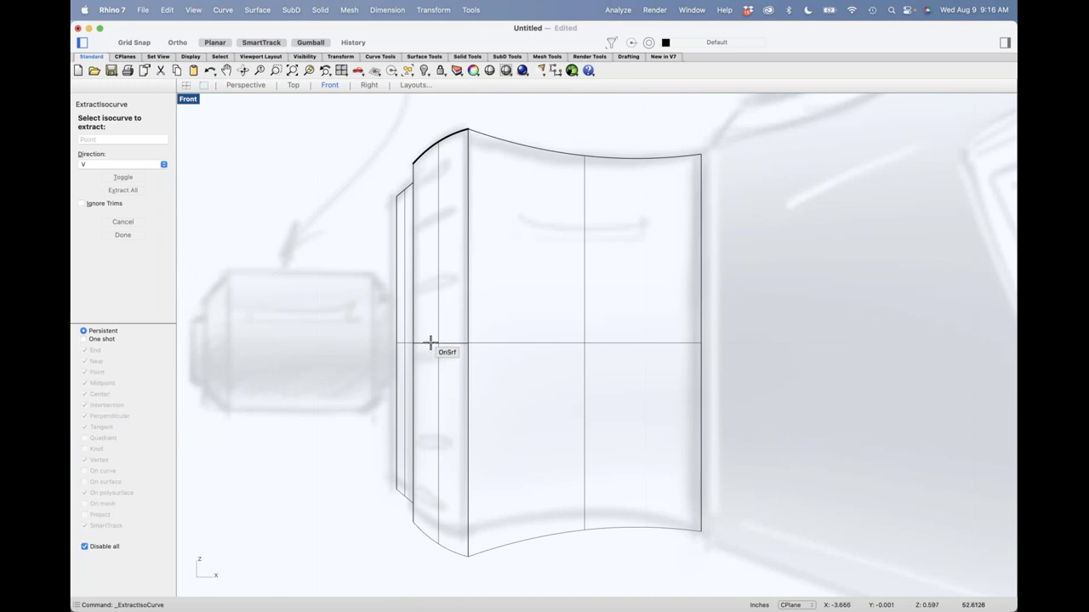
click(429, 343)
key(Return)
click(437, 139)
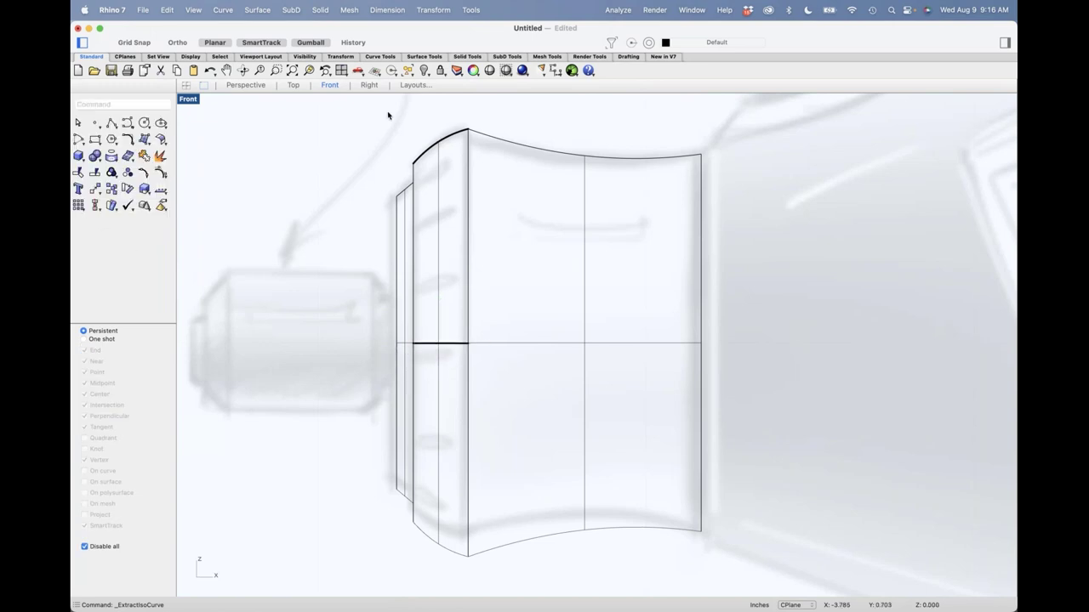
key(Delete)
Split the extracted centreline isocurve at two points, one close to each of its ends.
scroll(405, 347, up, 5)
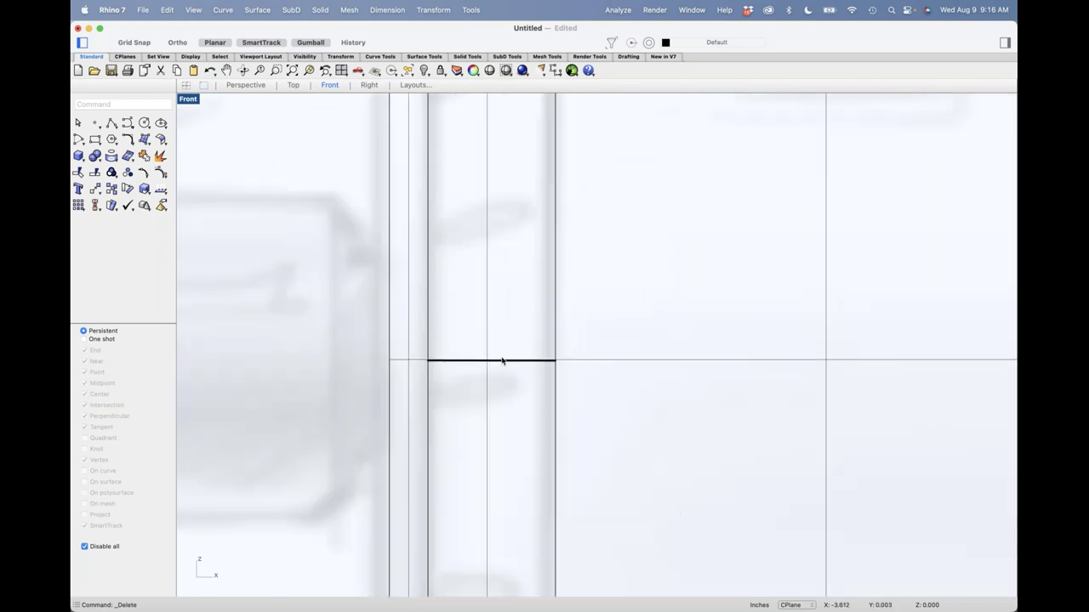
click(473, 361)
click(466, 368)
click(464, 362)
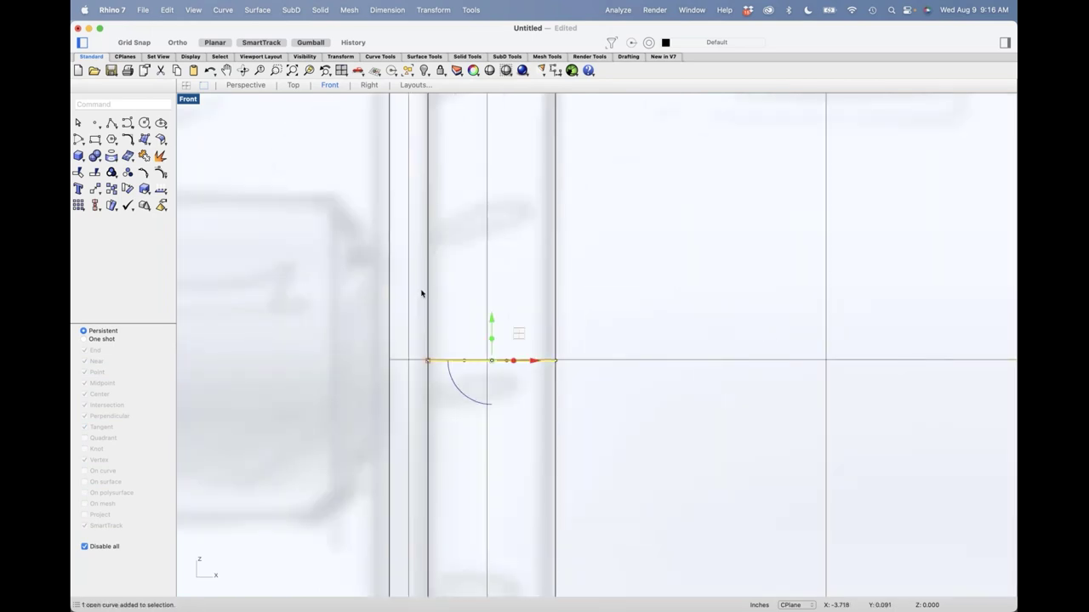
click(79, 174)
key(Escape)
click(94, 174)
click(115, 146)
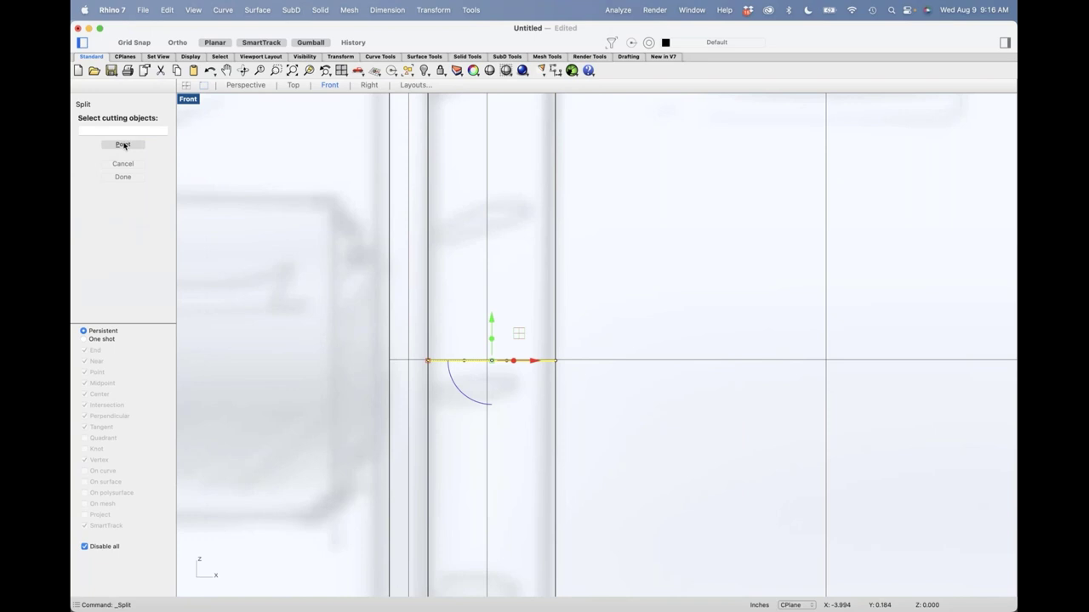
click(444, 361)
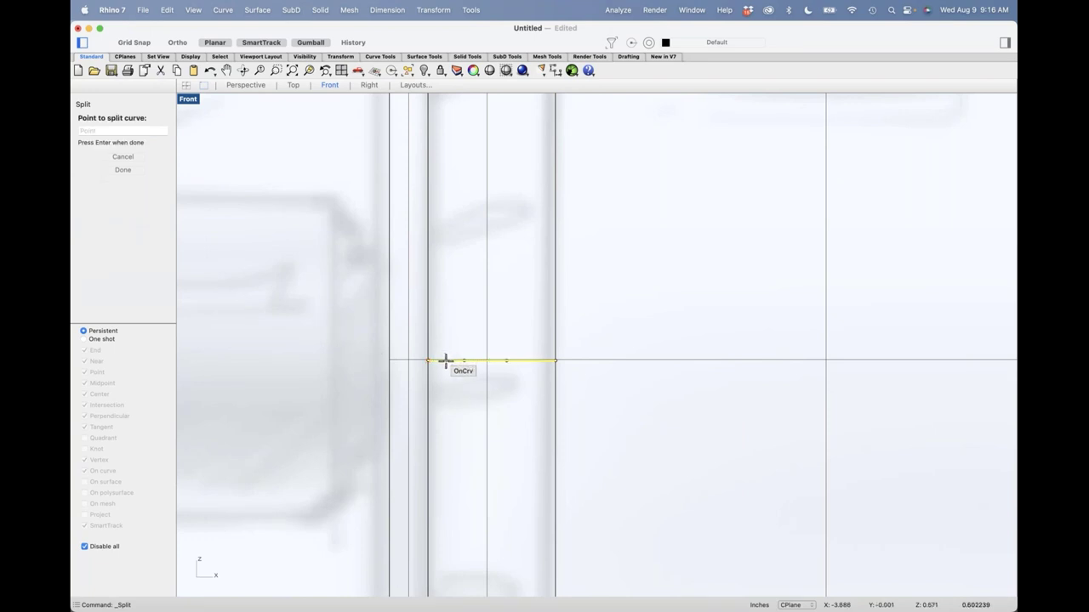
click(534, 360)
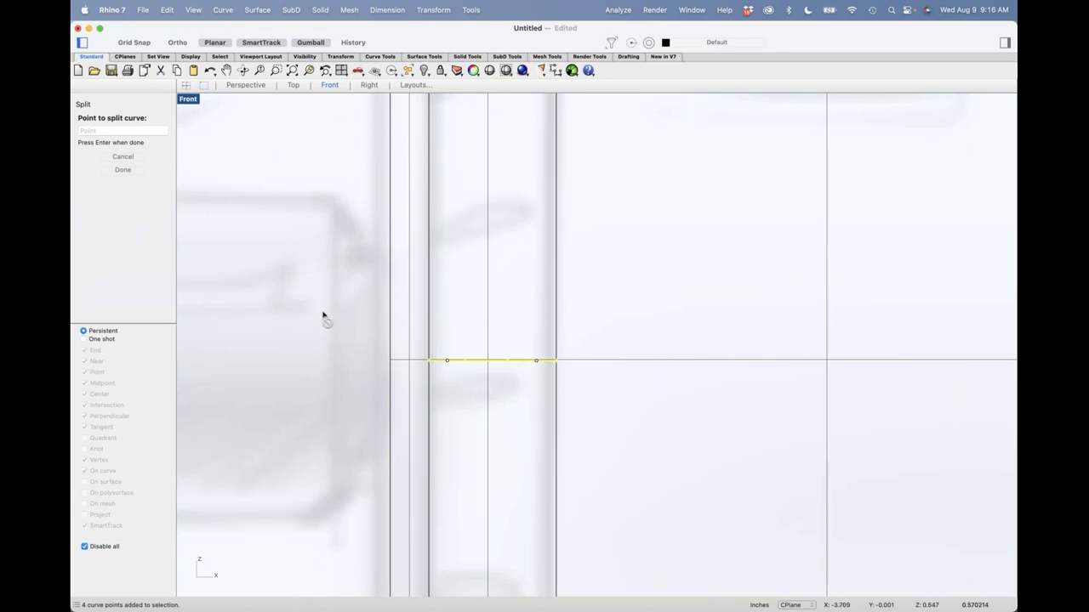
key(Return)
Delete the two short end segments of the split isocurve, keeping the middle piece.
drag(359, 326, 467, 430)
key(Delete)
drag(525, 323, 558, 367)
key(Delete)
Switch to the perspective view and set the Wireframe display mode's curve width to 3.
key(super+4)
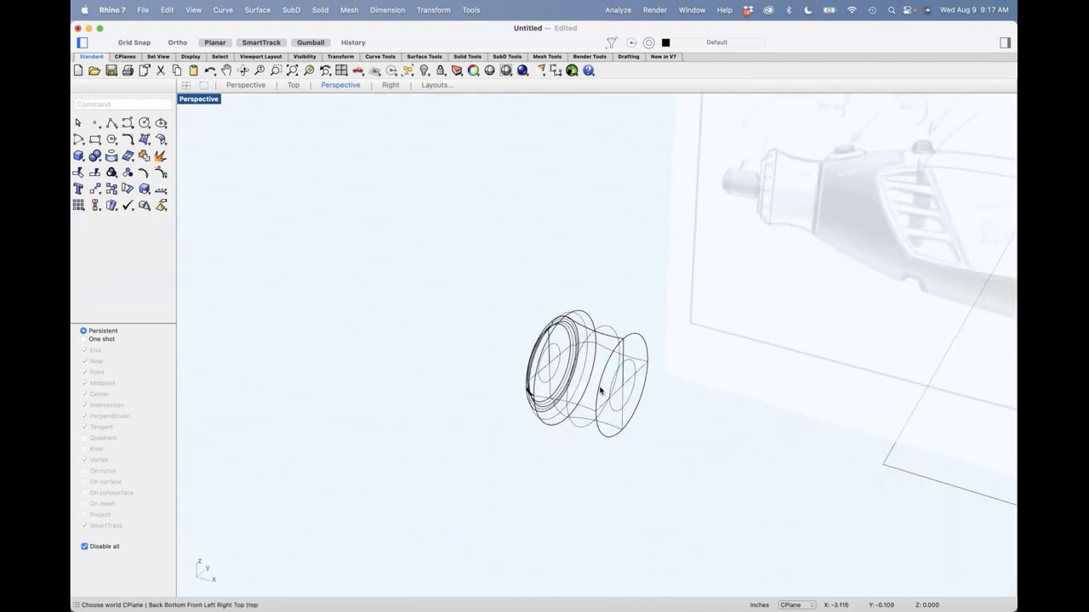
scroll(599, 390, up, 8)
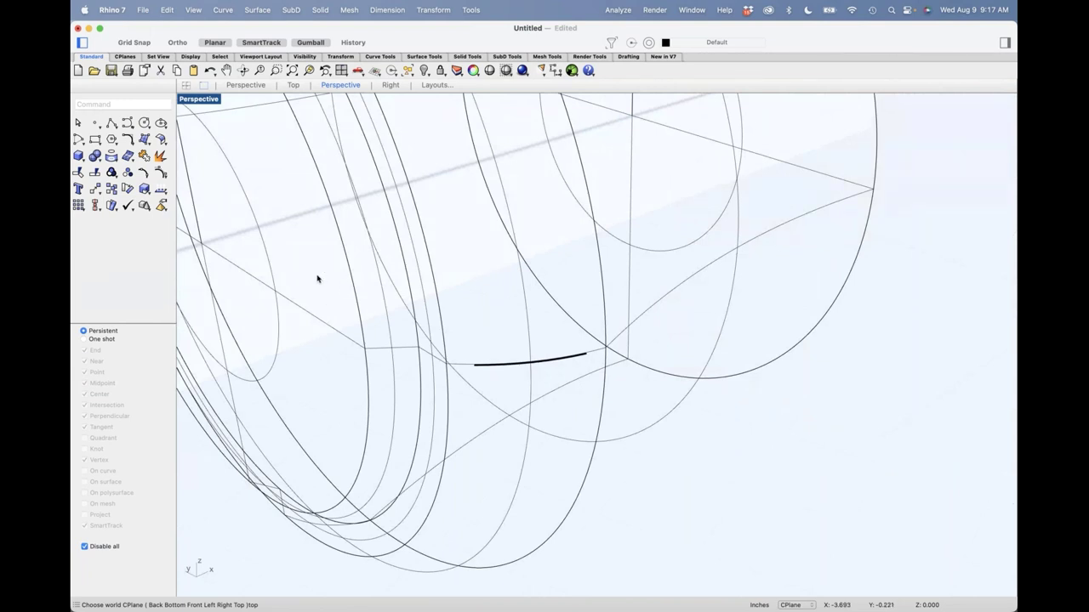
click(113, 9)
mouse_move(125, 96)
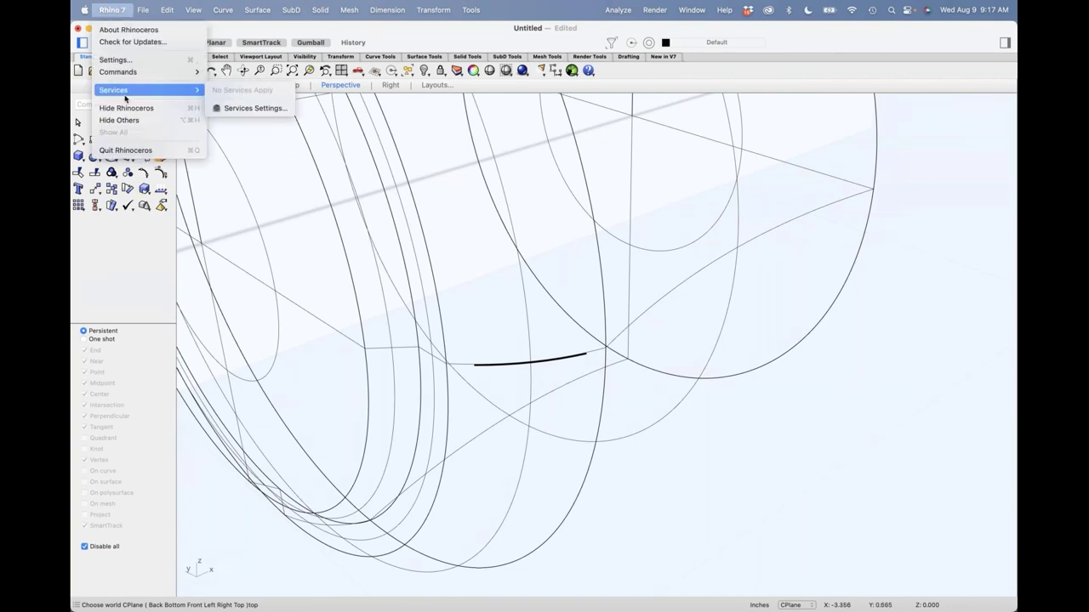
click(147, 63)
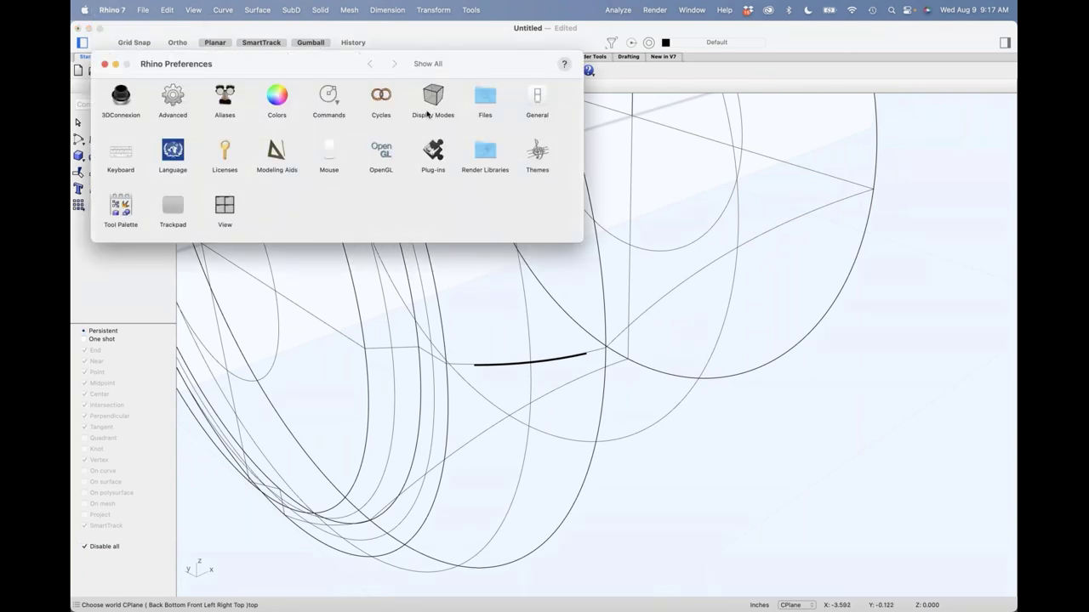
click(434, 100)
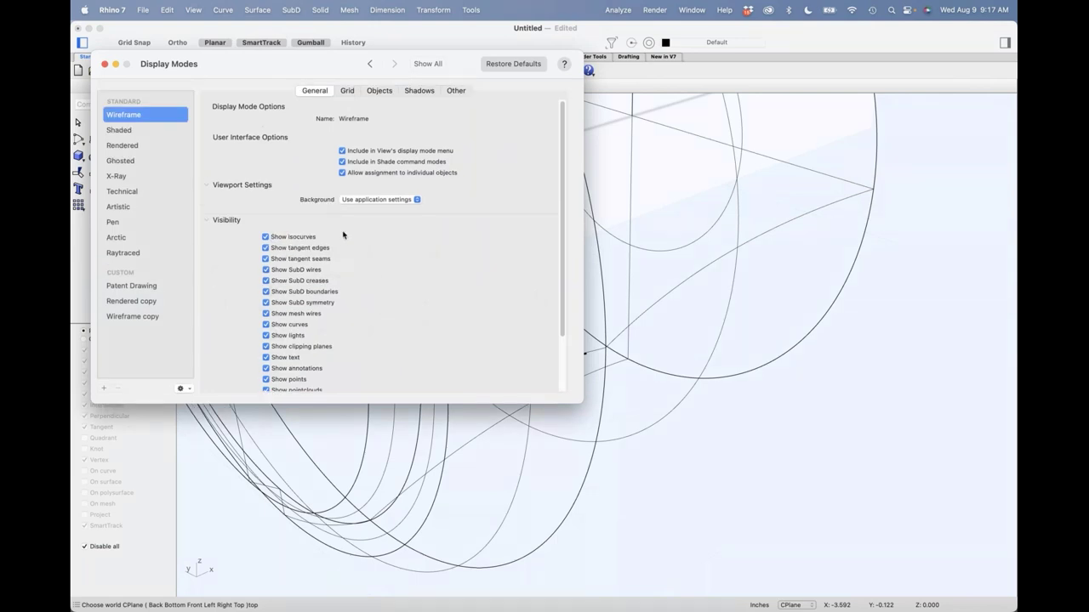
click(379, 91)
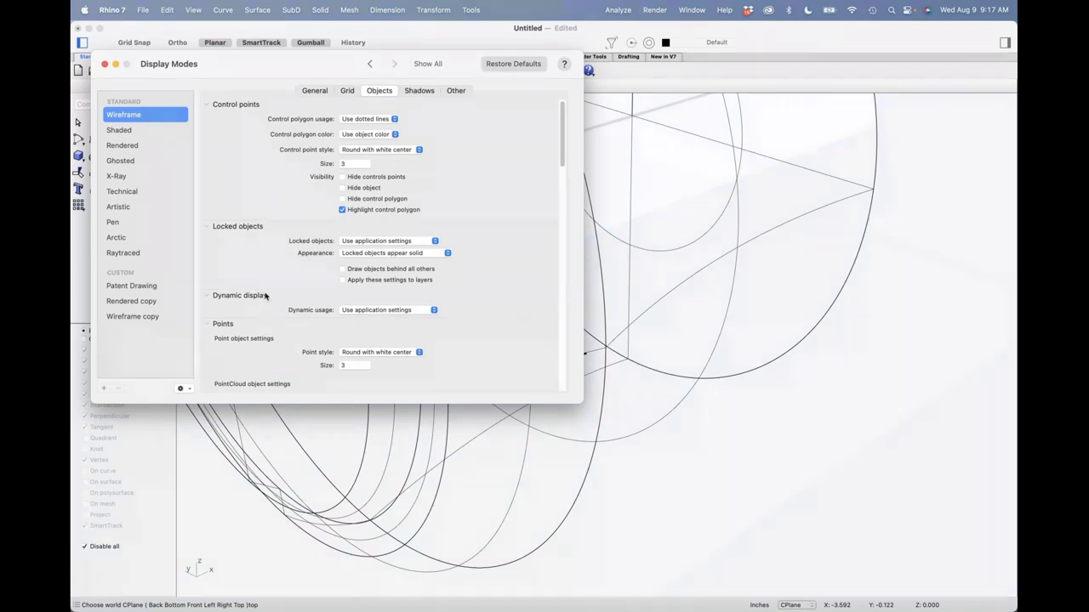
scroll(267, 314, down, 5)
click(363, 340)
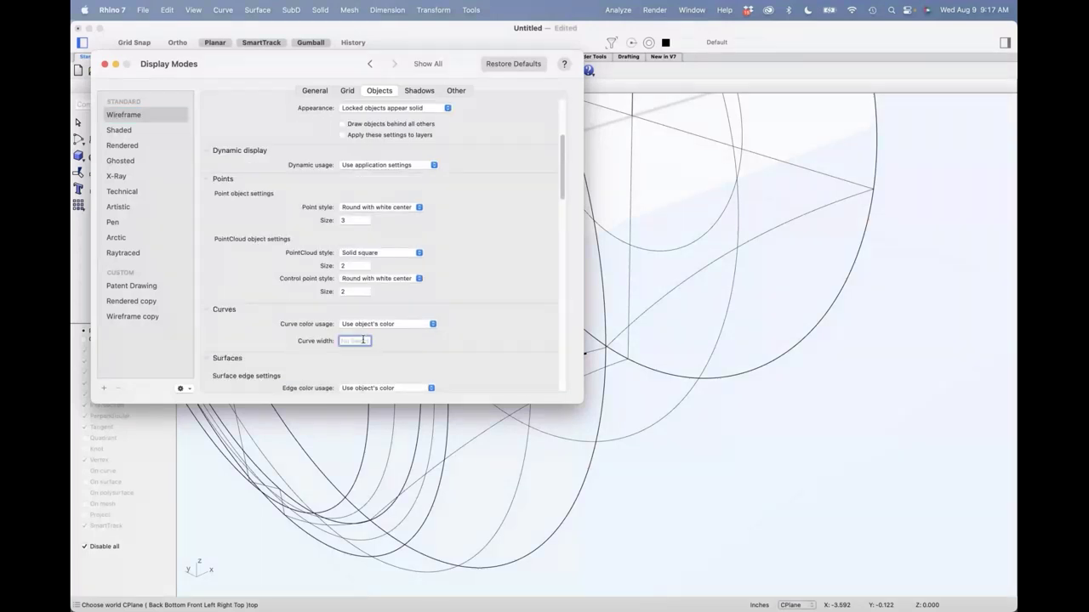
text(3)
key(Return)
click(105, 65)
Create a round-capped pipe along the trimmed isocurve with a radius of about 0.009 inches.
right_drag(491, 382, 489, 413)
click(438, 371)
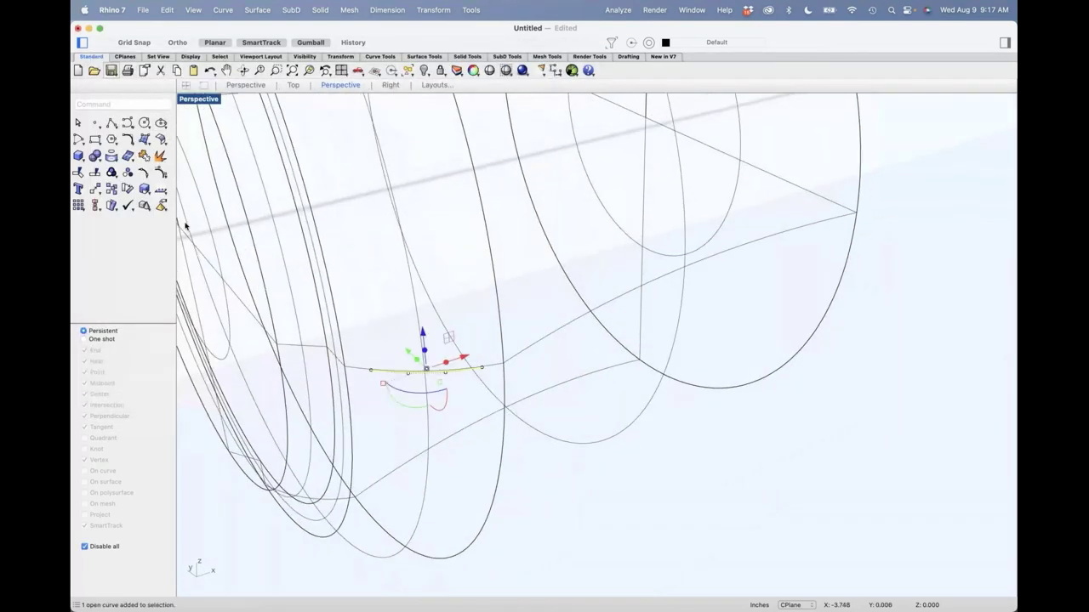
click(84, 161)
click(85, 163)
click(85, 162)
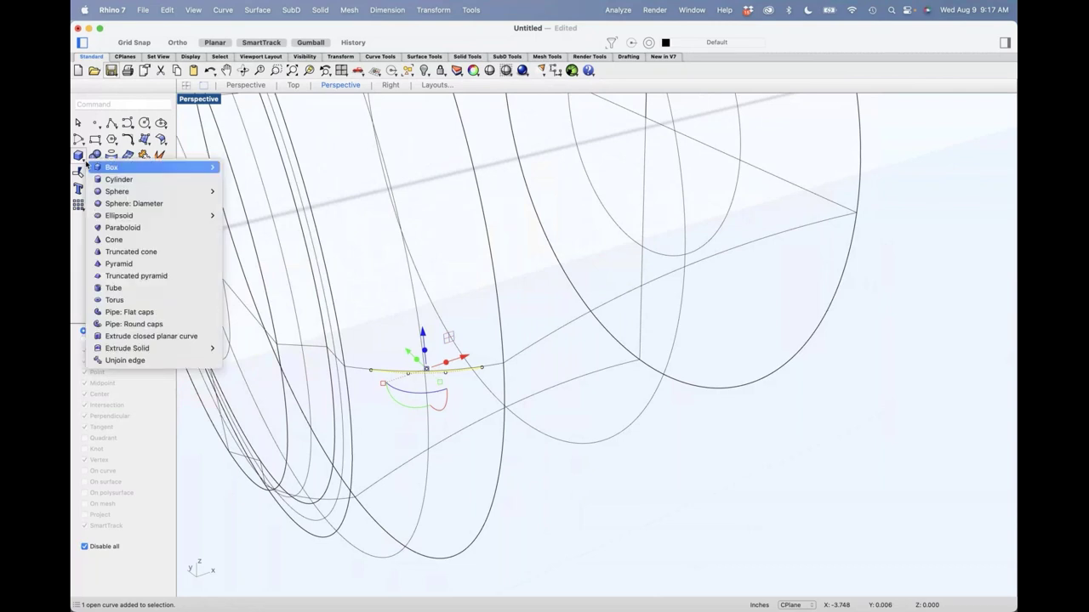
click(161, 323)
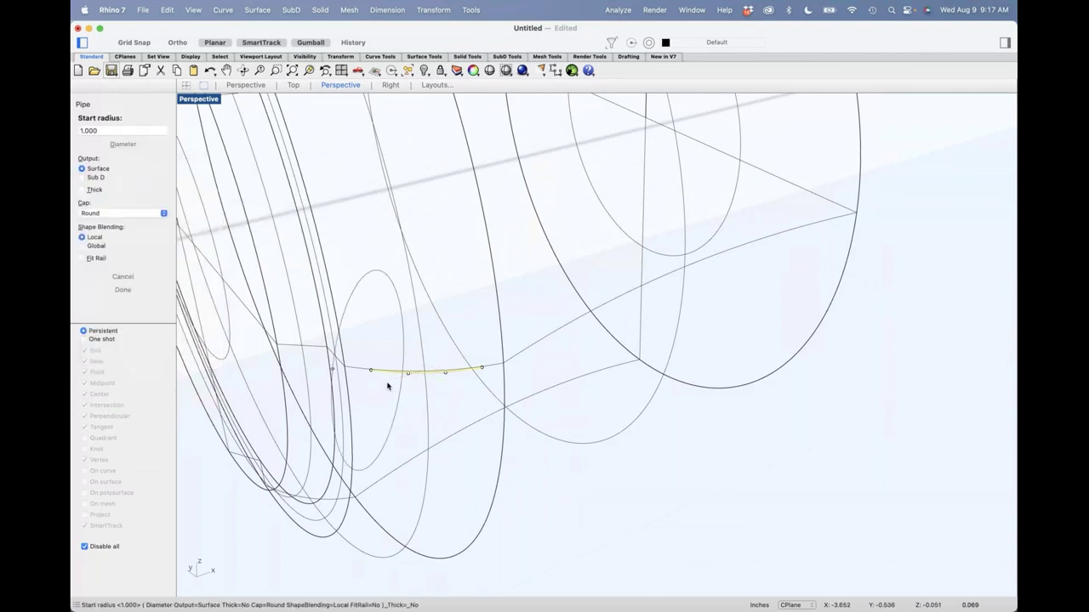
scroll(388, 377, up, 3)
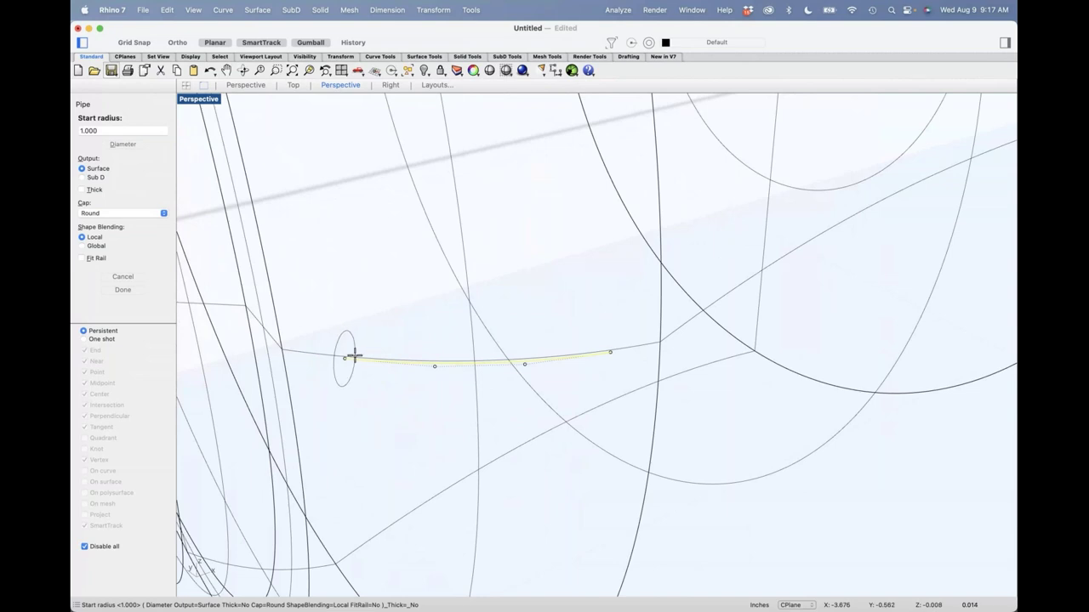
click(355, 358)
key(Return)
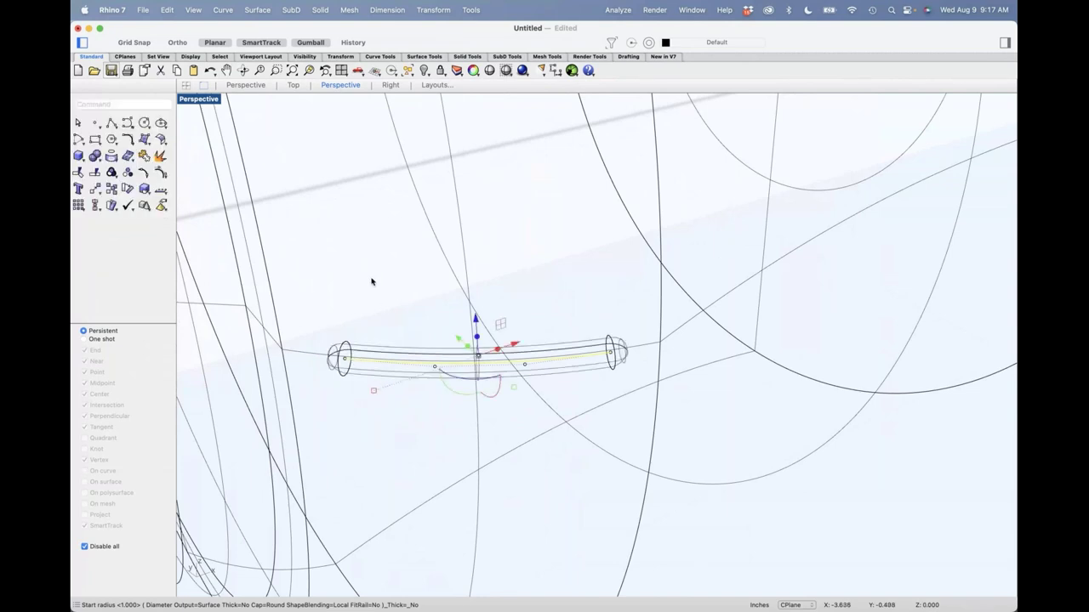
key(Return)
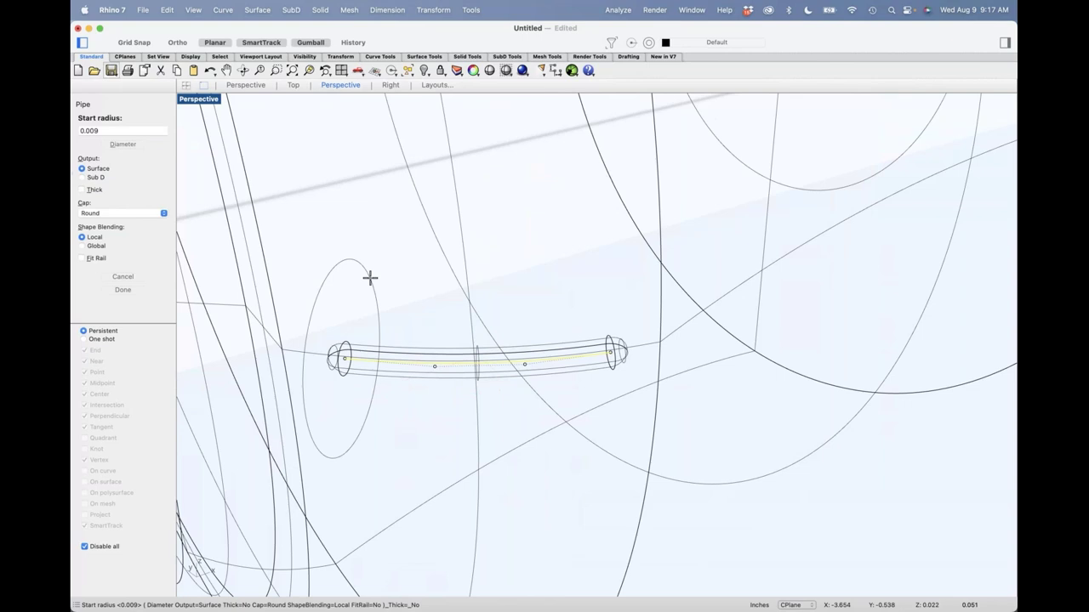
key(Escape)
Set the perspective viewport to Shaded display and inspect the pipe on the collar.
right_click(204, 101)
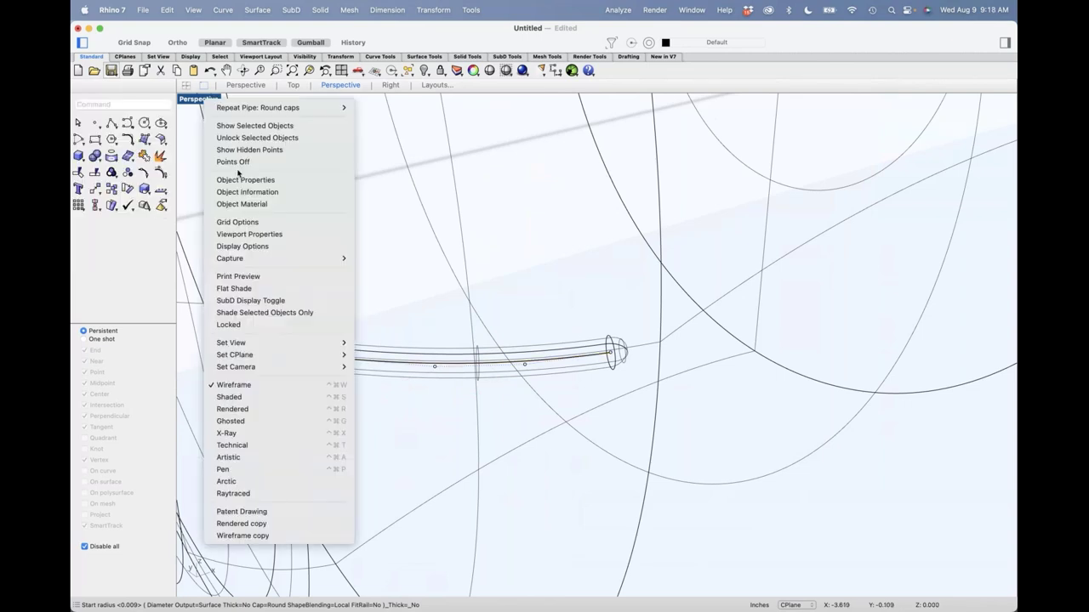
click(332, 396)
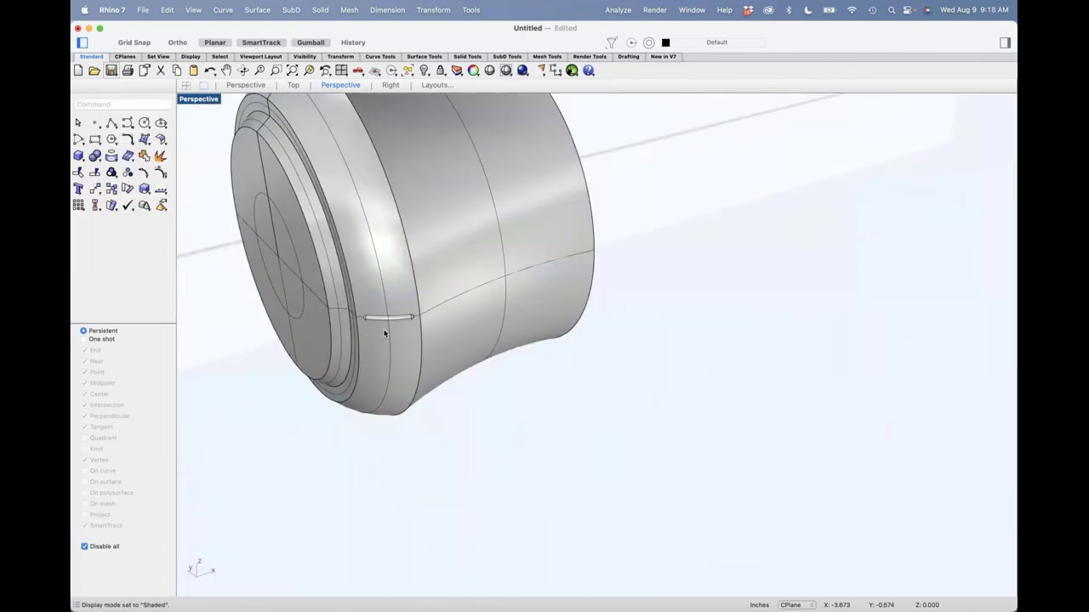
right_drag(384, 333, 477, 360)
scroll(612, 431, up, 10)
scroll(632, 445, down, 14)
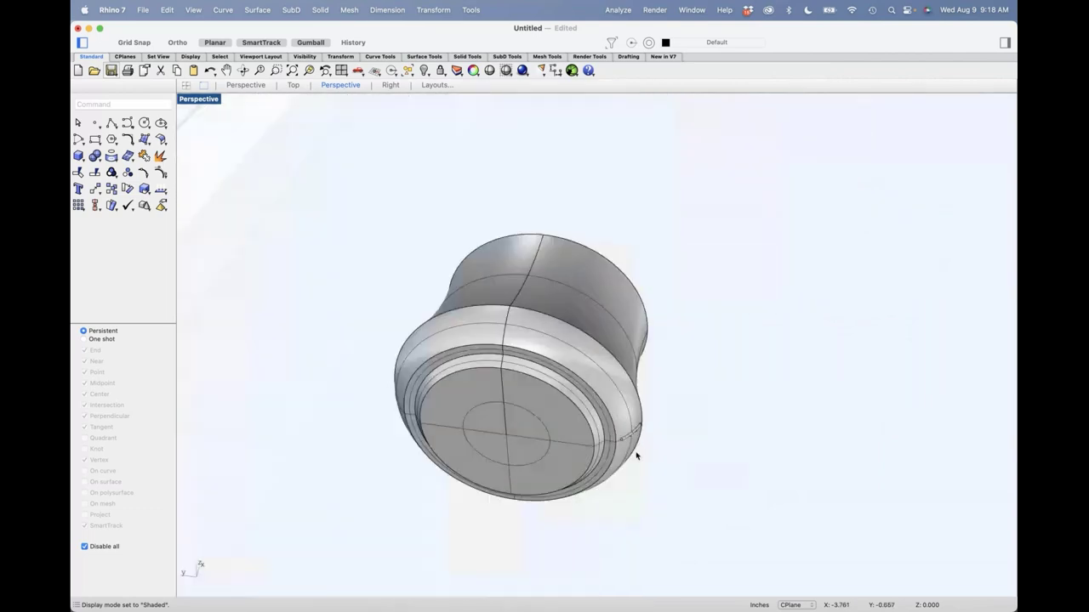
Select the round-capped pipe on the collar's rounded front band.
right_drag(636, 456, 609, 416)
click(604, 397)
scroll(659, 416, up, 7)
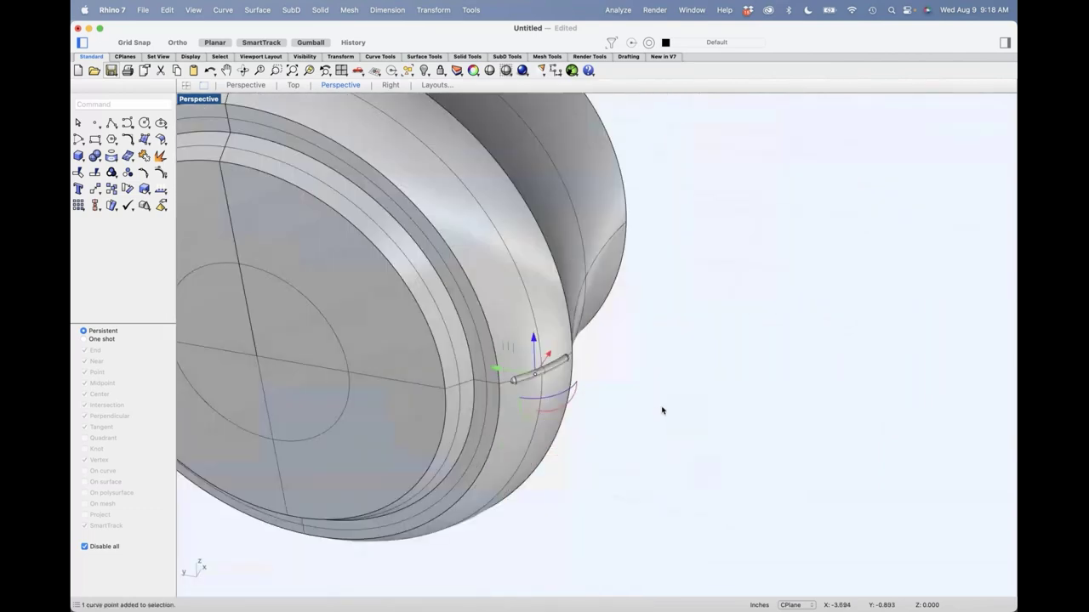
scroll(559, 377, up, 3)
click(553, 358)
scroll(621, 380, down, 2)
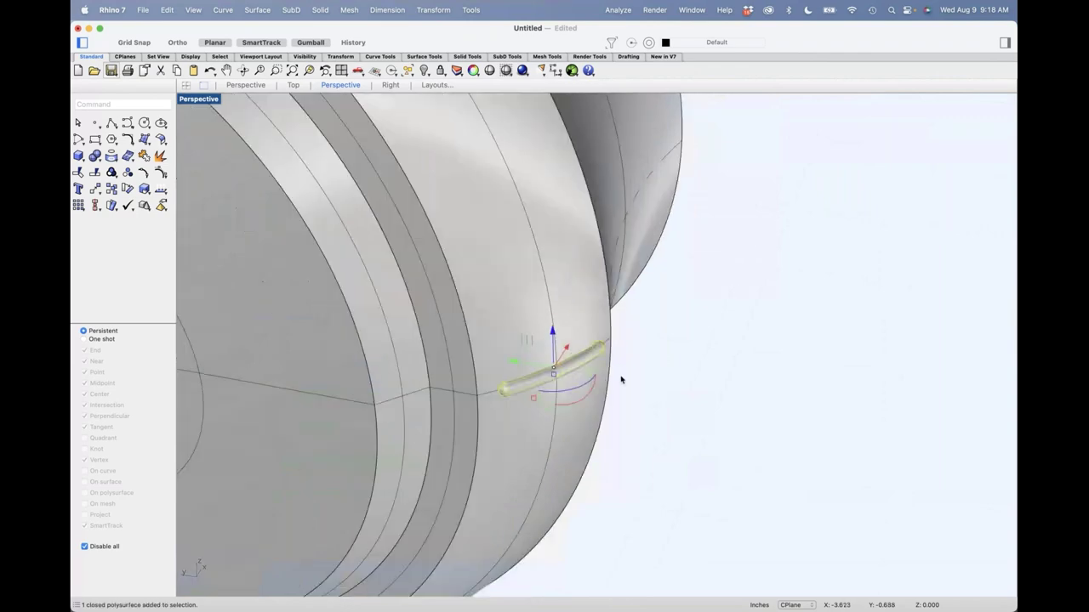
scroll(656, 431, down, 10)
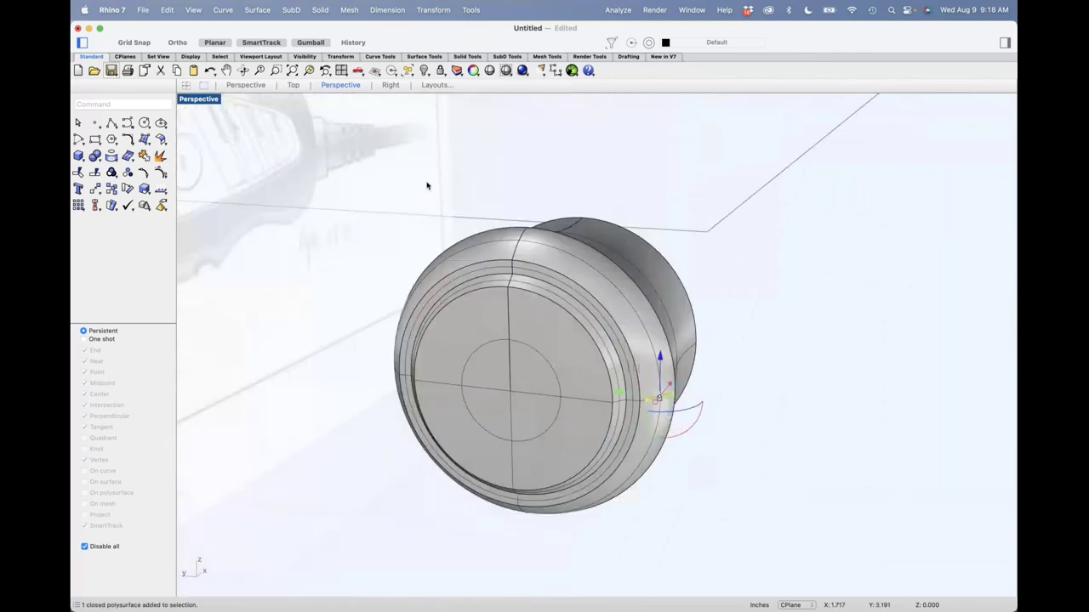
click(440, 10)
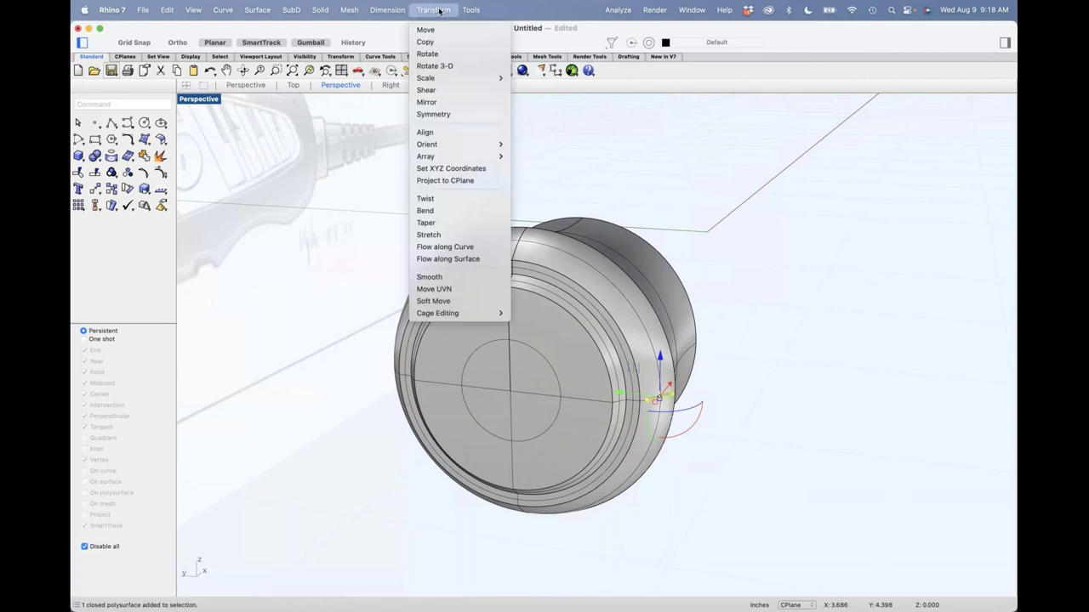
mouse_move(443, 158)
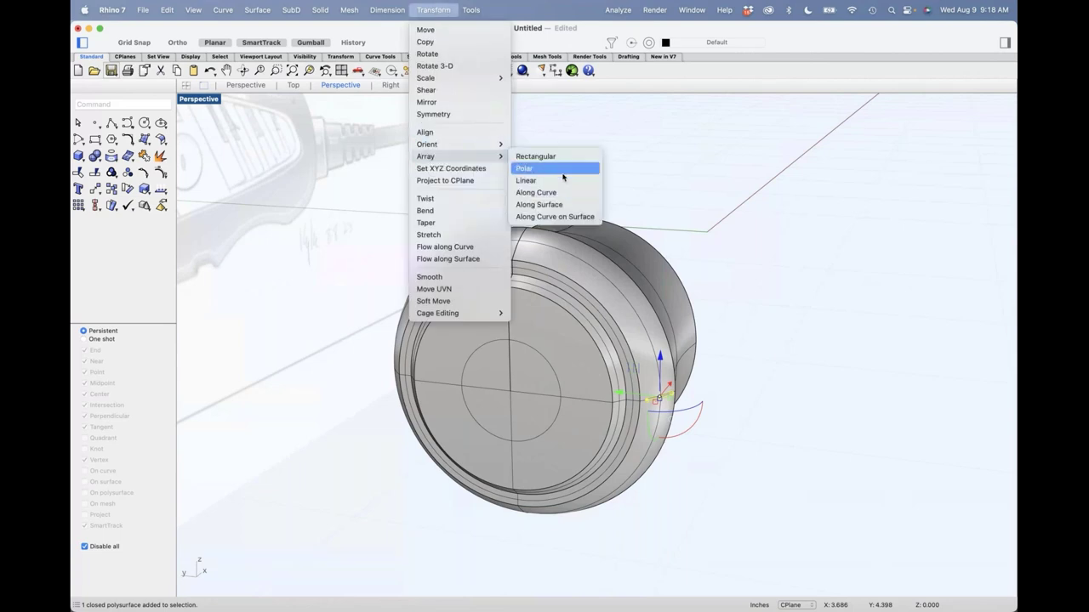
click(558, 173)
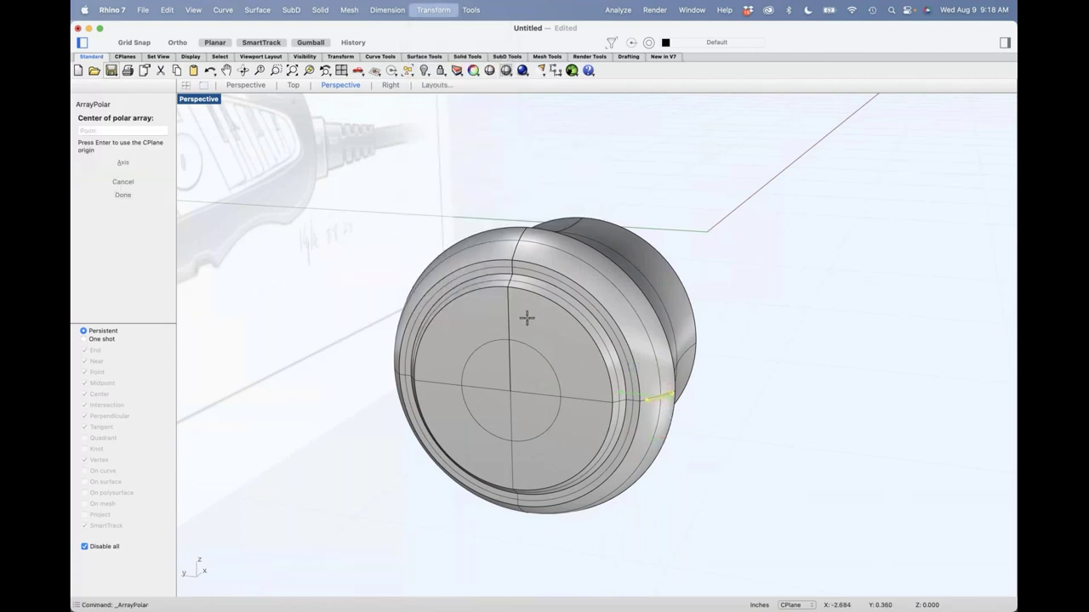
click(510, 391)
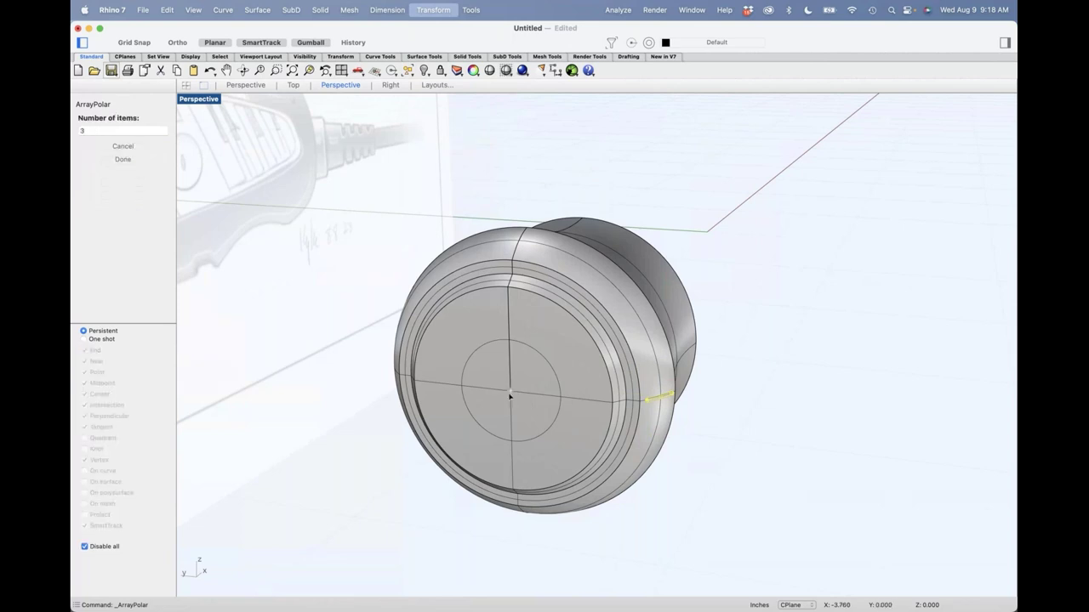
right_drag(558, 401, 537, 406)
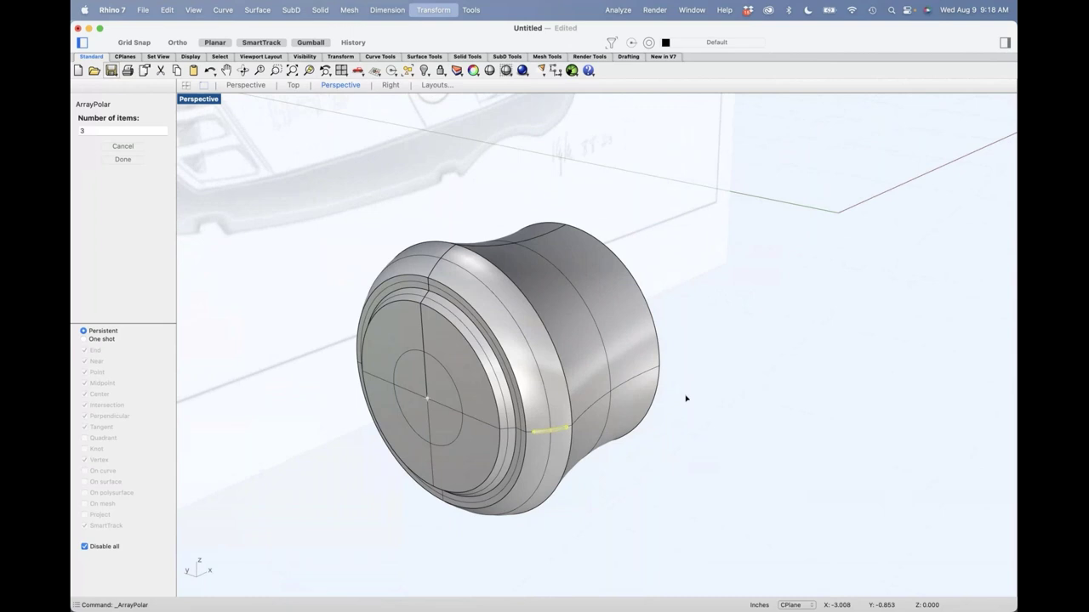
In the Right view, set up a polar array of the pipe about the collar's center with 11 items filling 360 degrees.
key(ctrl+F3)
key(Escape)
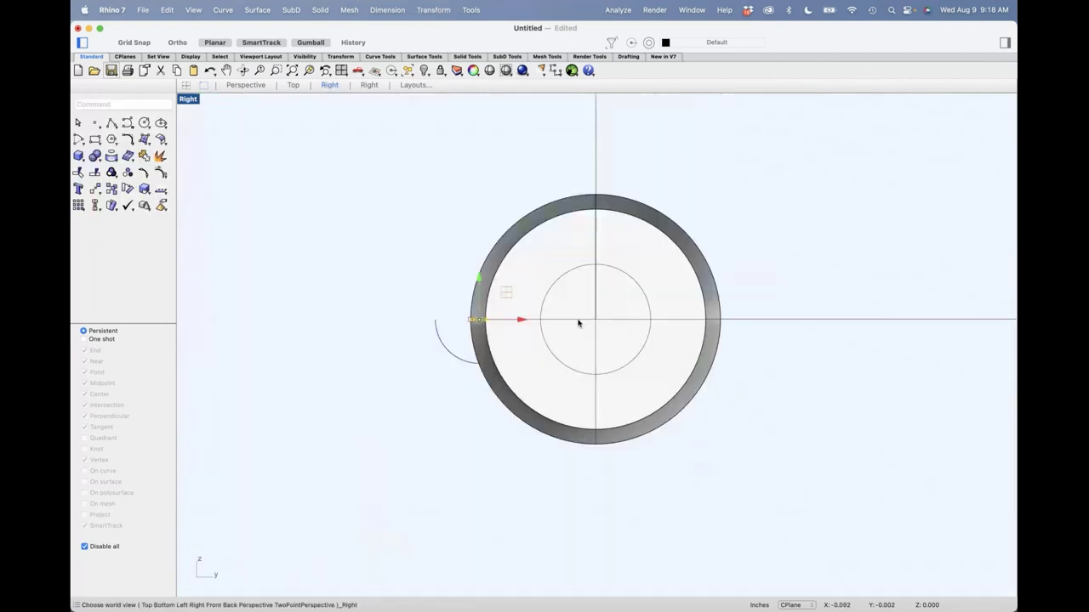
right_click(449, 394)
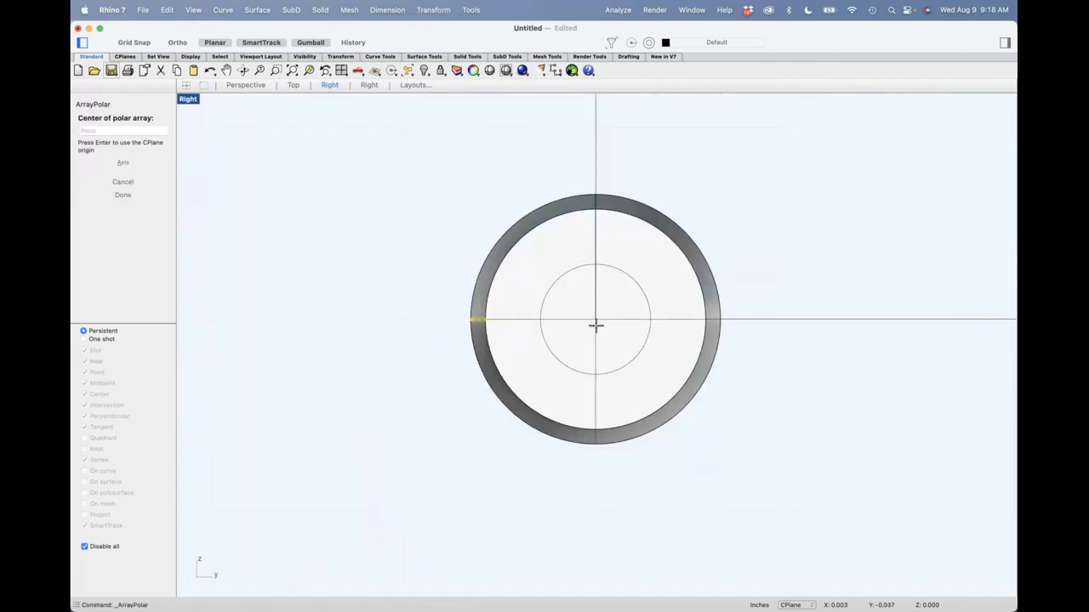
key(alt)
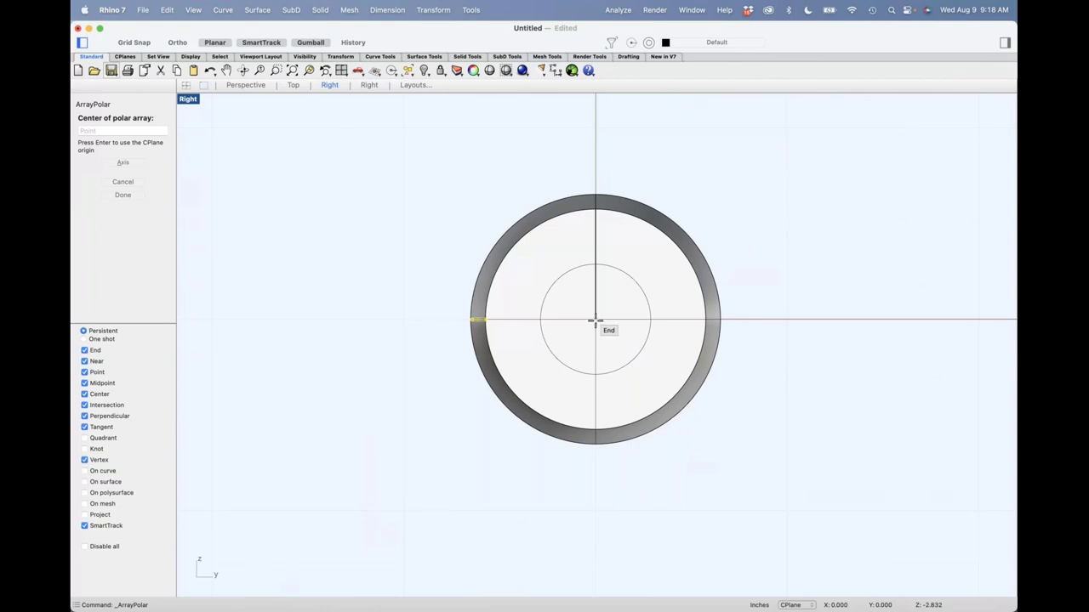
click(595, 319)
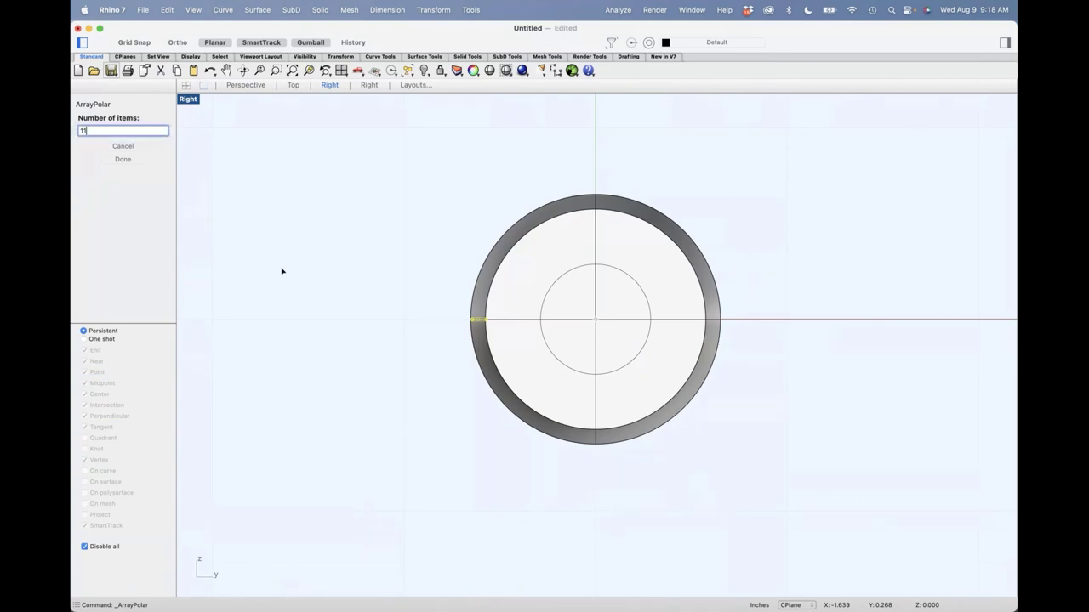
key(Return)
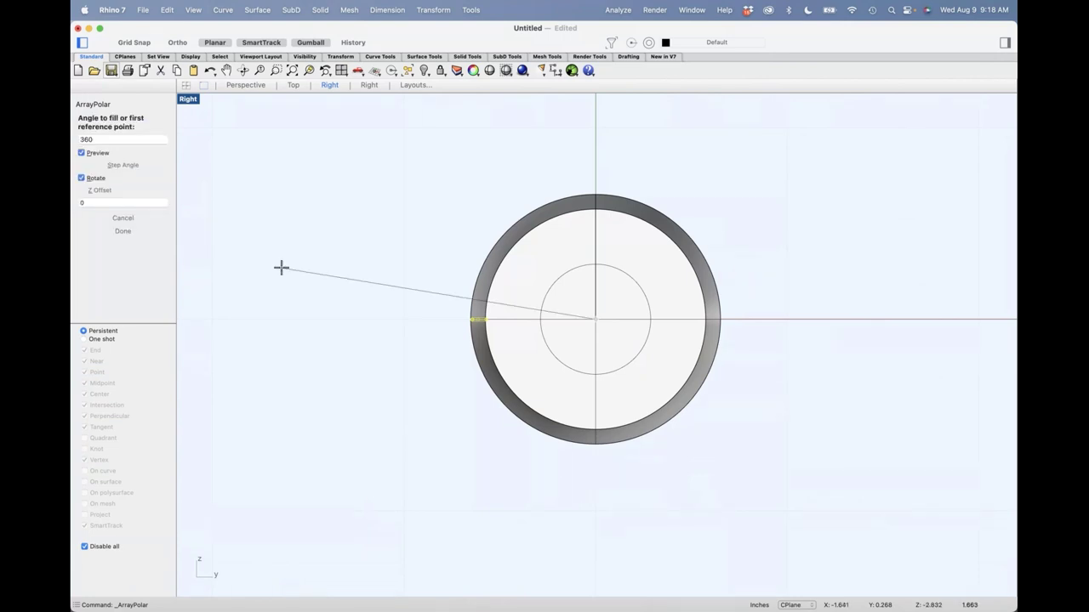
key(Return)
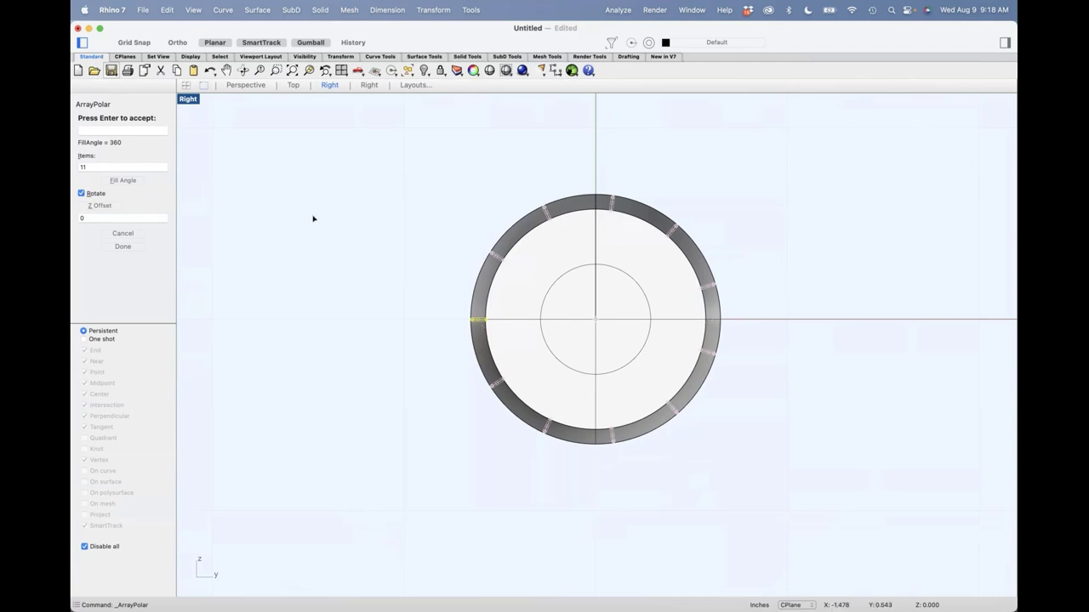
Set the polar array's item count to 12, check it in the perspective view and accept it.
click(110, 168)
key(BackSpace)
text(2)
key(Return)
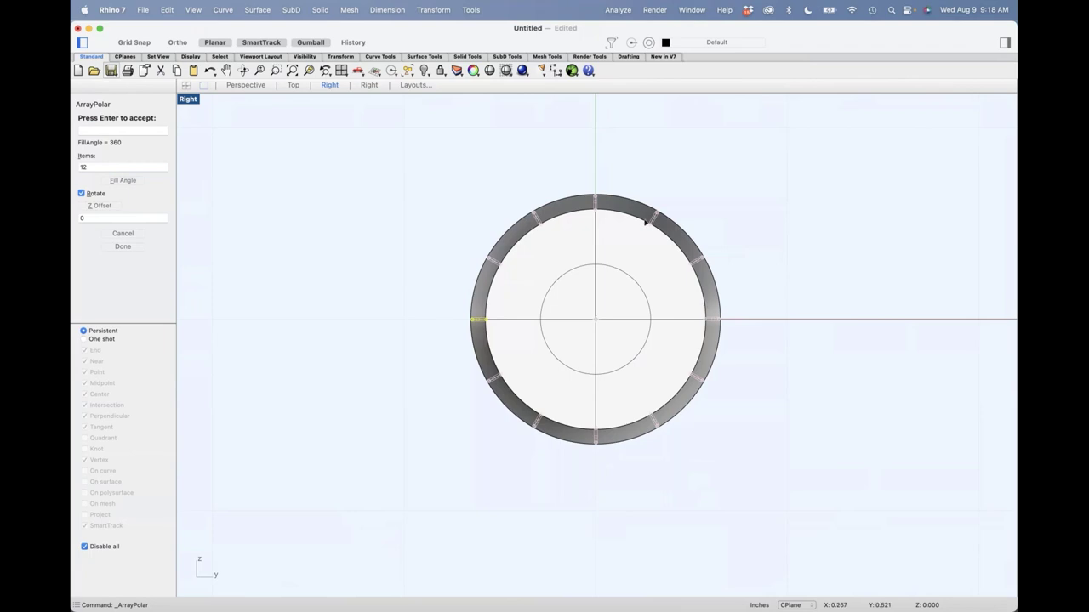
right_drag(429, 321, 409, 332)
text(p)
key(Return)
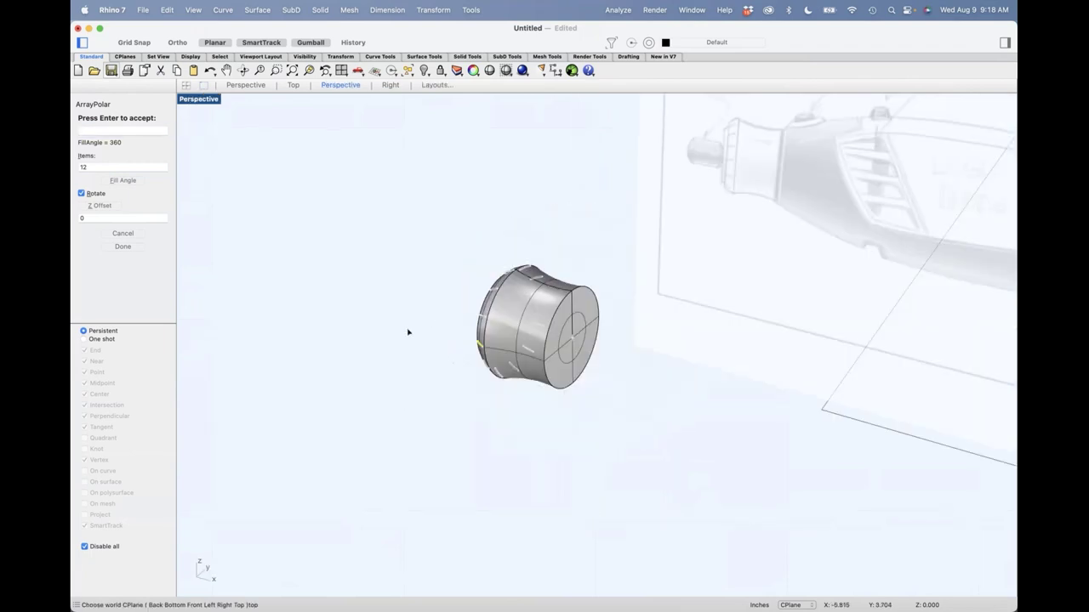
scroll(593, 417, up, 5)
right_drag(593, 417, 608, 455)
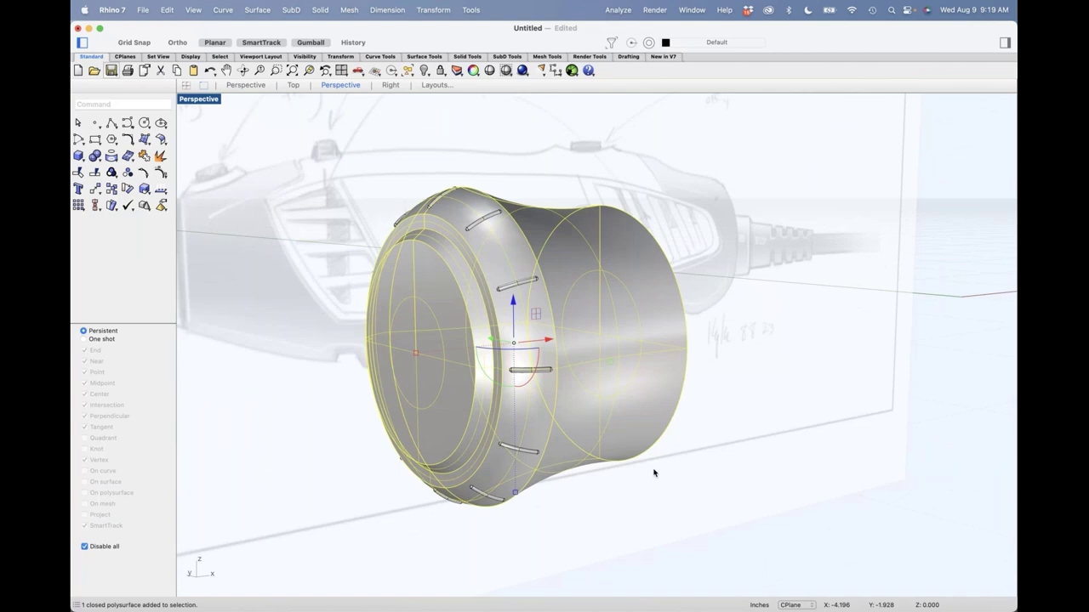
Inspect the collar with its arrayed pipes in Rendered display and return the perspective viewport to Shaded.
click(653, 473)
right_drag(653, 472, 698, 466)
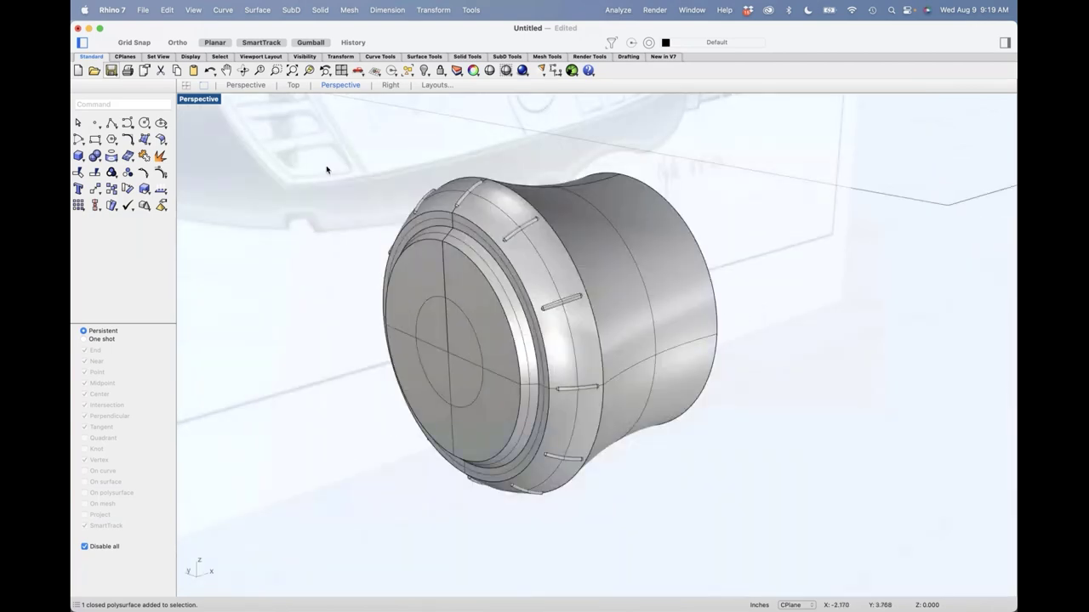
right_click(201, 97)
click(223, 149)
mouse_move(643, 377)
right_down()
mouse_move(688, 385)
mouse_move(625, 383)
right_up()
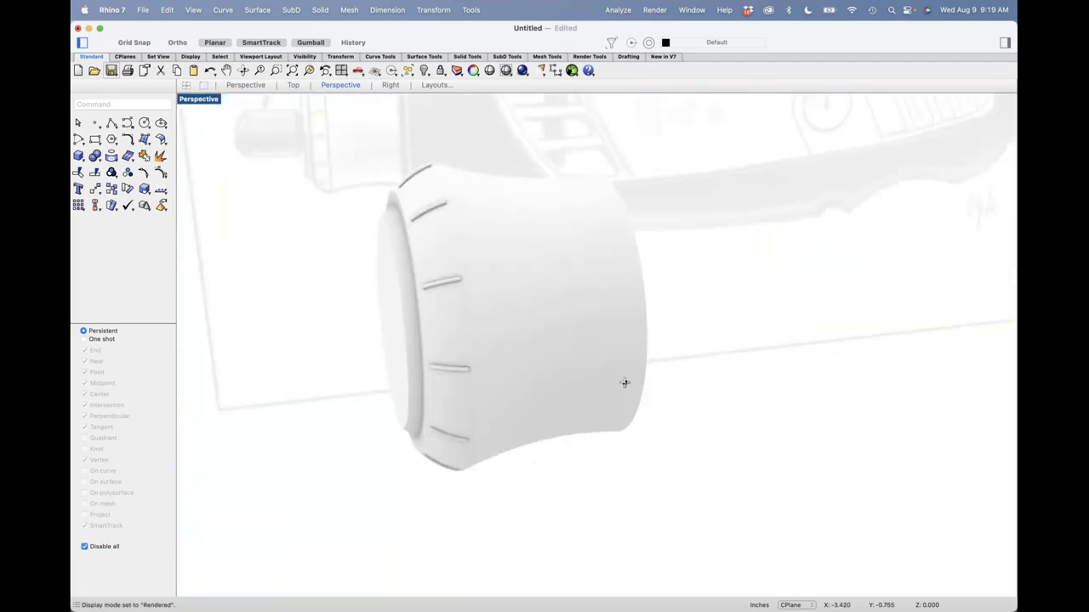
click(194, 100)
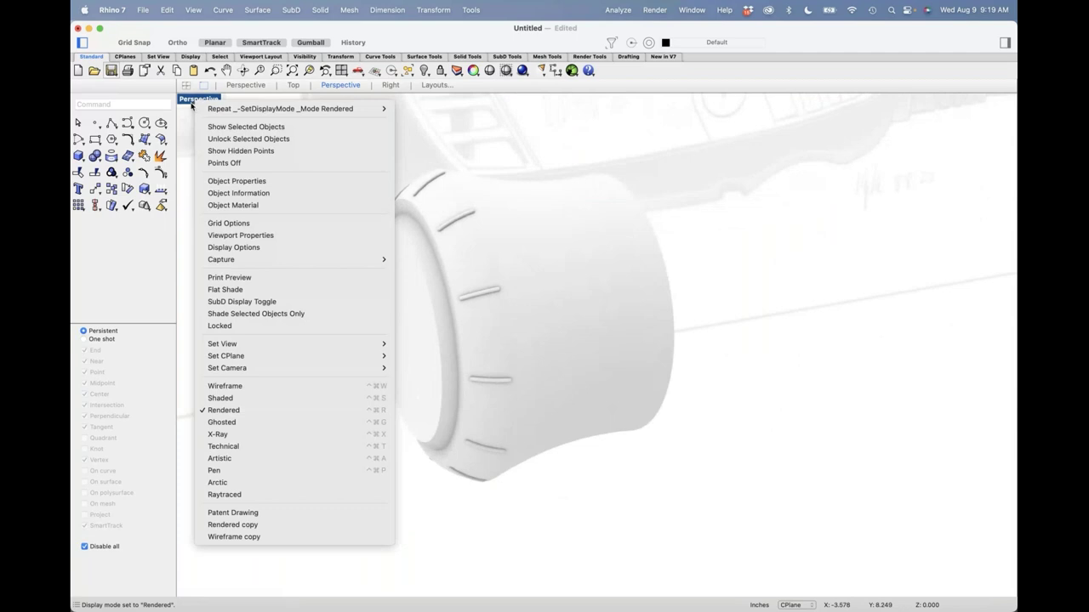
click(220, 398)
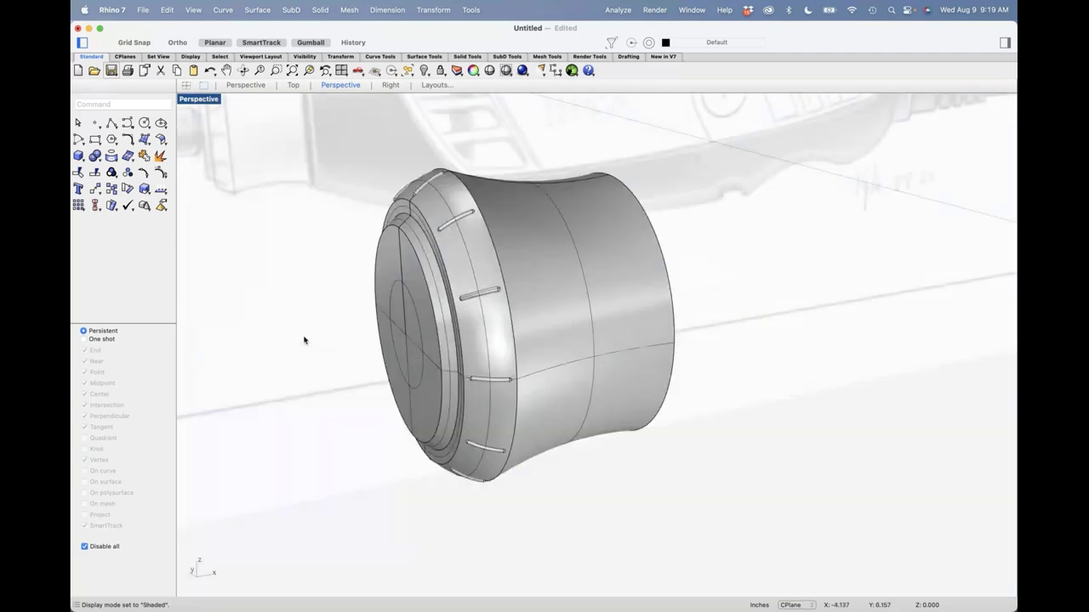
Boolean union the arrayed pipes with the collar body and inspect where they meet the rounded band.
key(super+a)
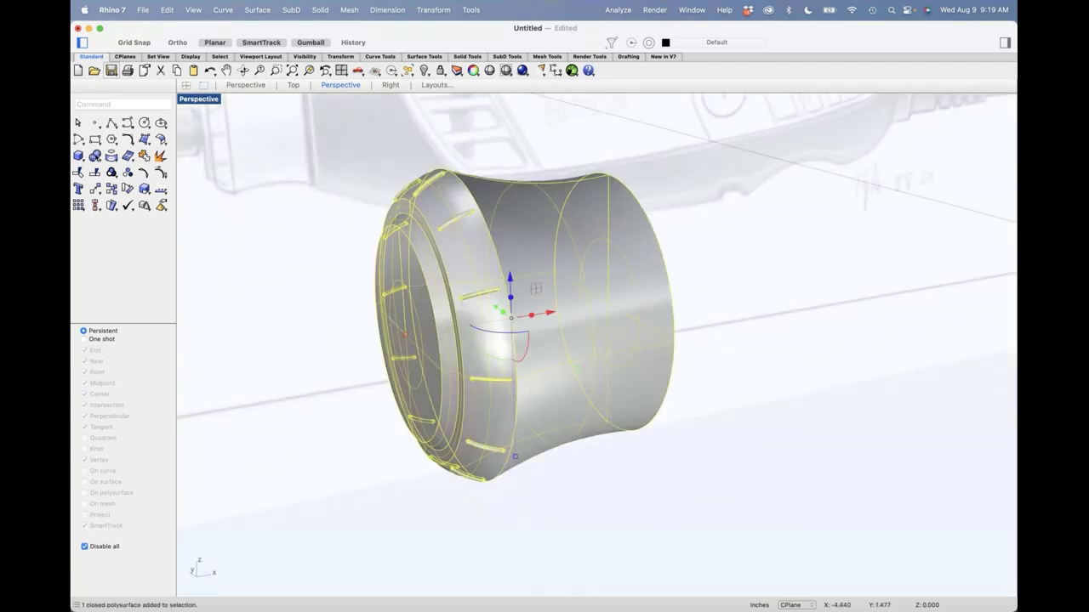
click(313, 342)
right_drag(332, 368, 415, 439)
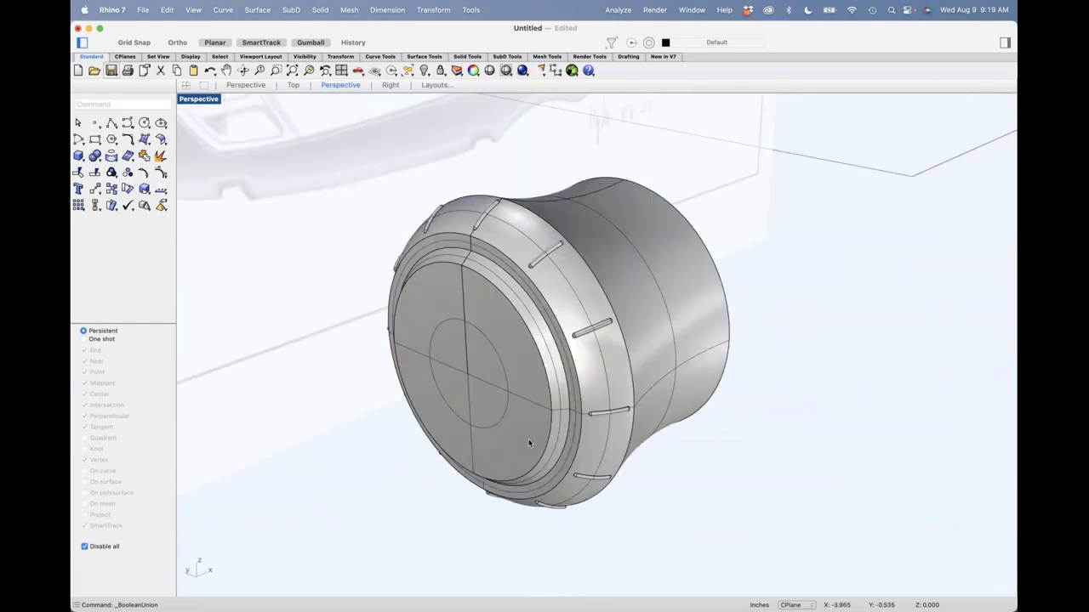
scroll(668, 418, up, 10)
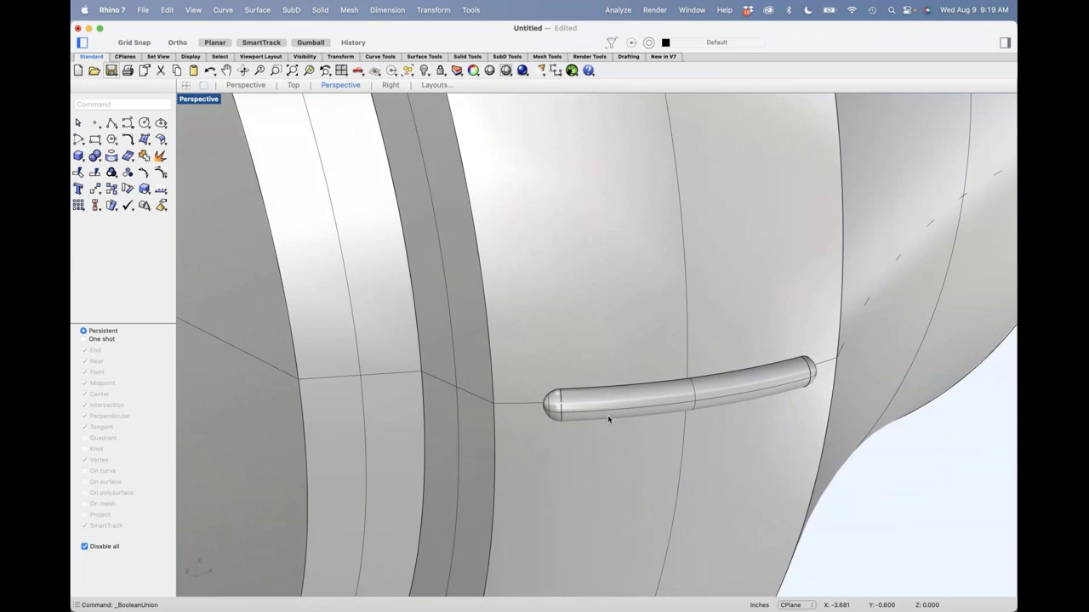
scroll(569, 413, up, 3)
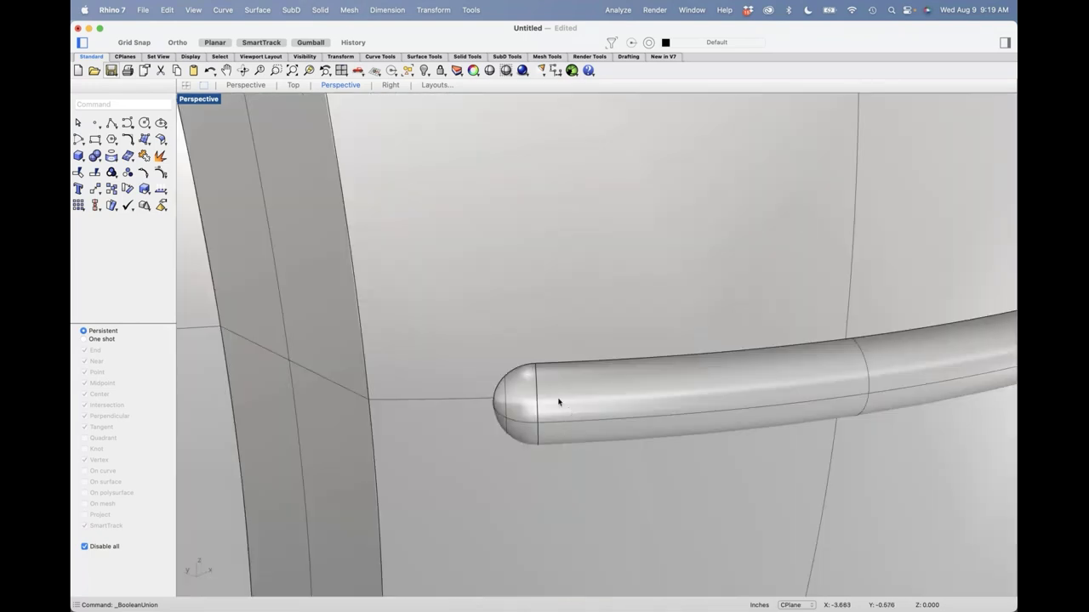
scroll(534, 395, down, 12)
right_drag(530, 393, 575, 411)
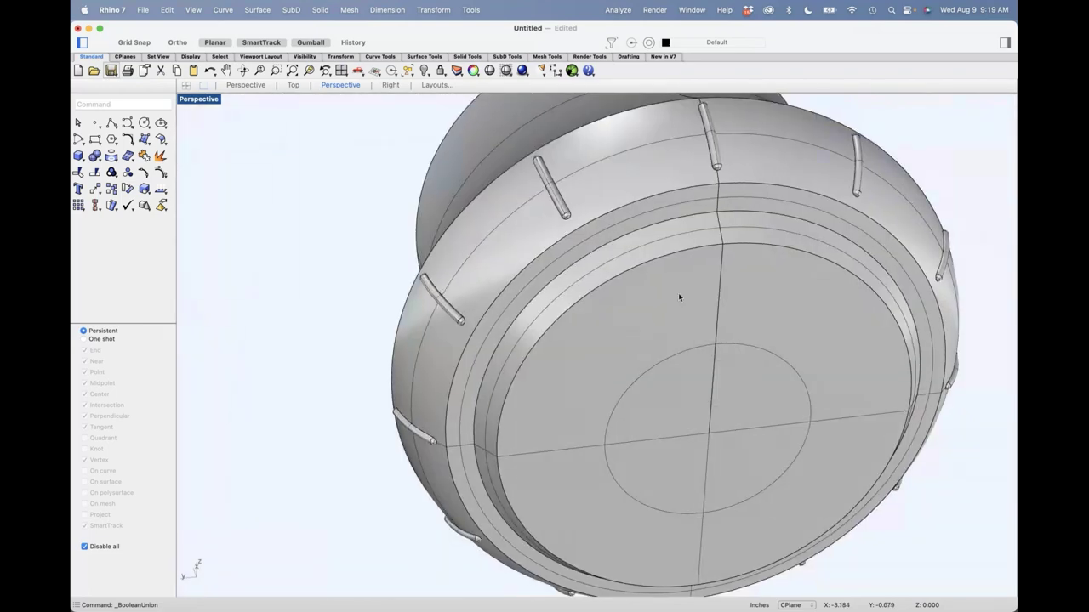
Examine the collar's seam edge across the front rings and where it meets a pipe detail on the rounded band.
click(720, 277)
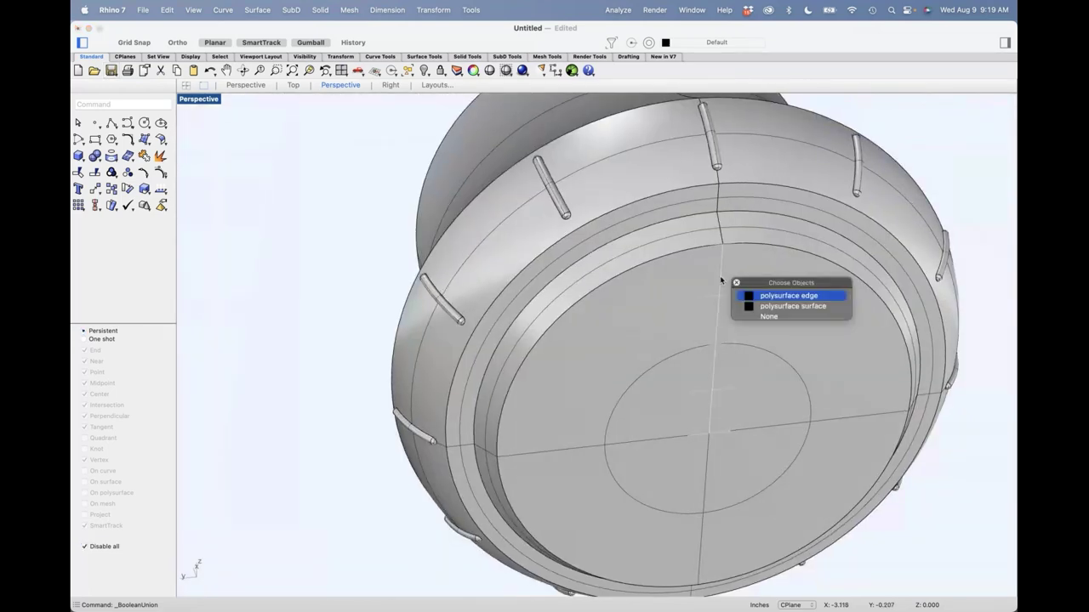
click(720, 184)
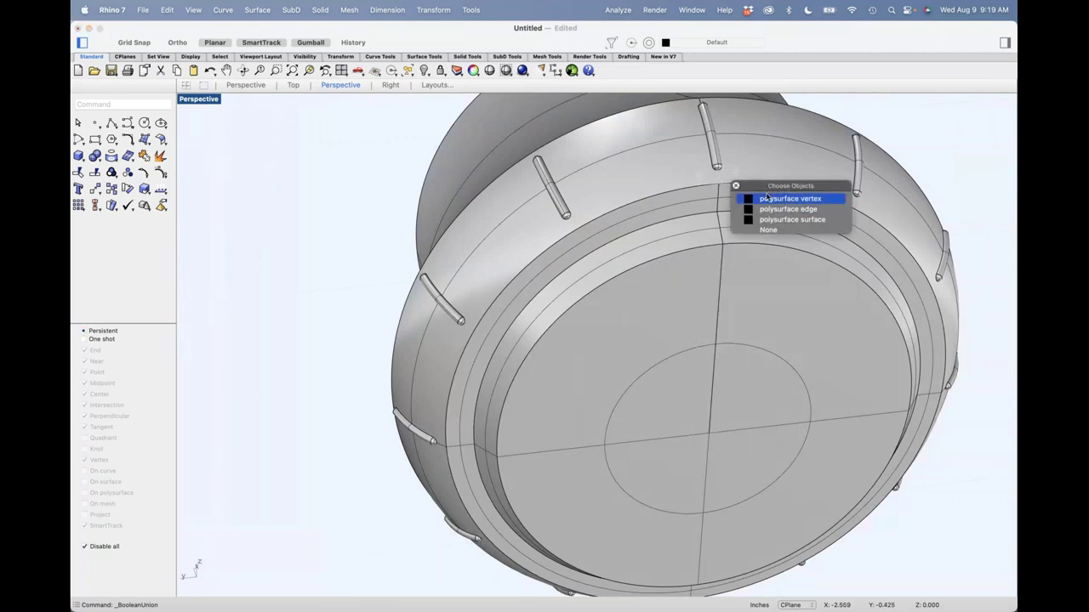
click(774, 210)
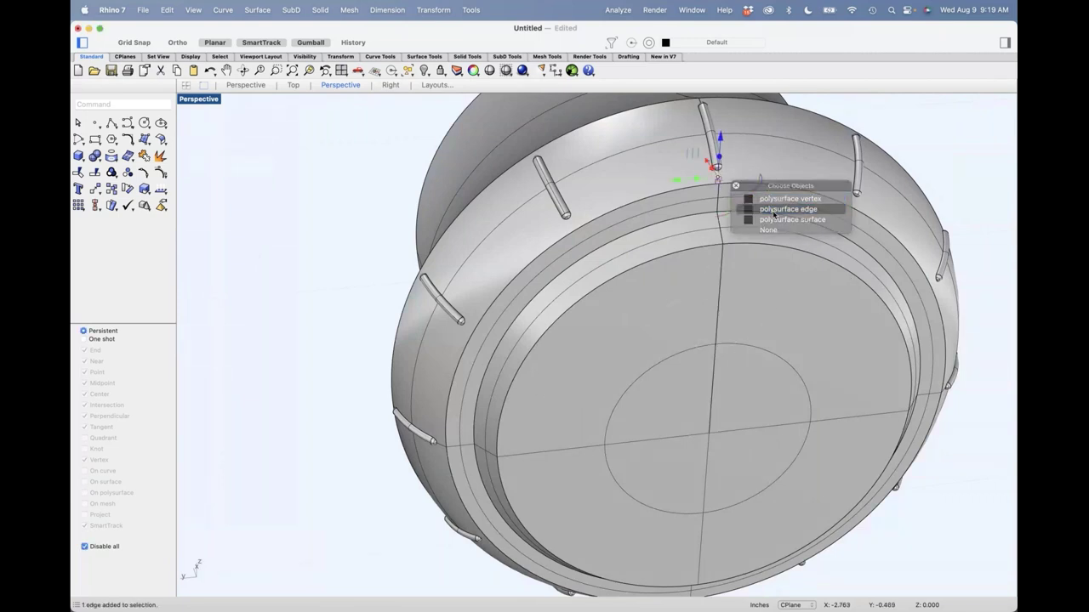
key(Escape)
scroll(785, 216, down, 5)
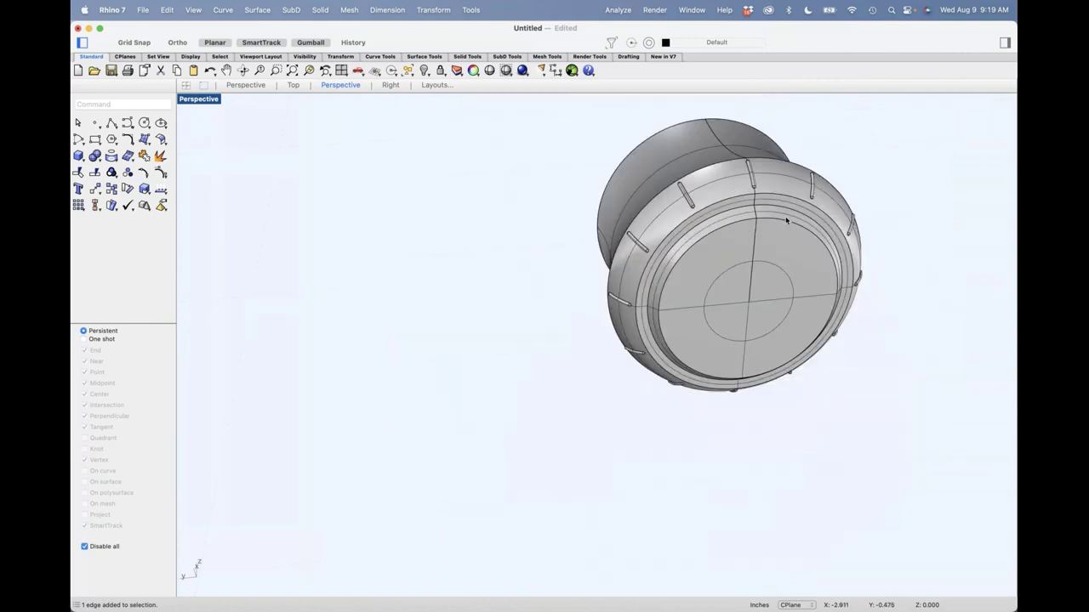
right_drag(785, 216, 663, 303)
scroll(536, 238, up, 7)
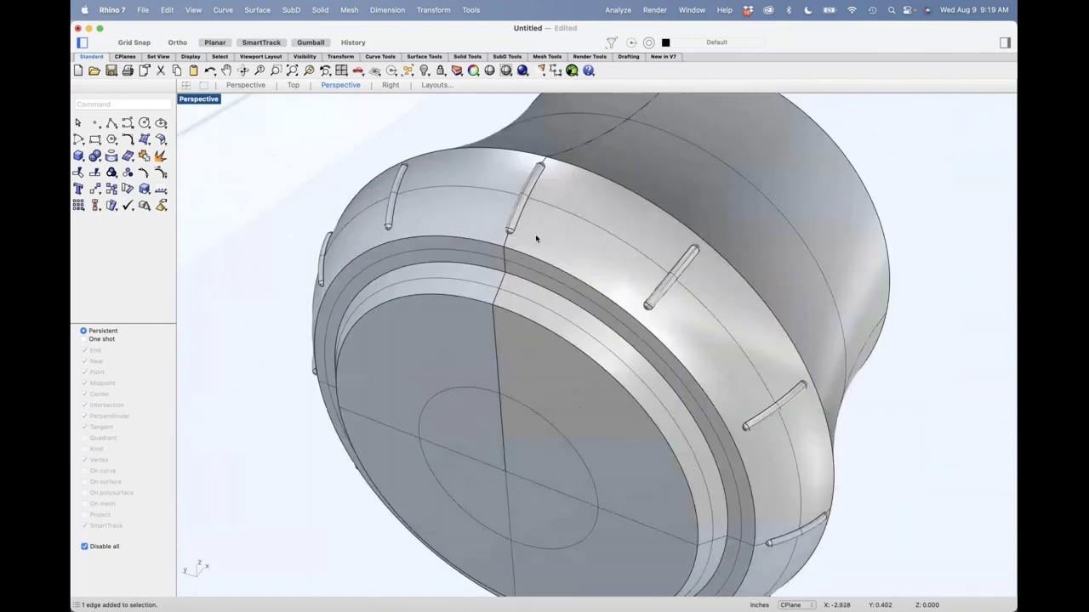
scroll(535, 235, up, 3)
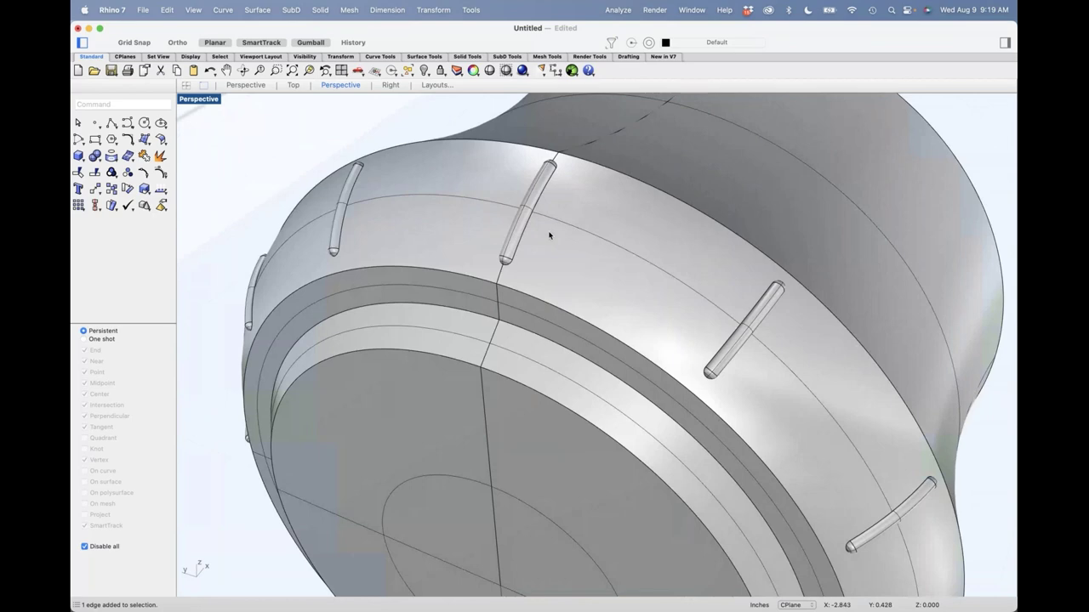
right_drag(539, 297, 550, 310)
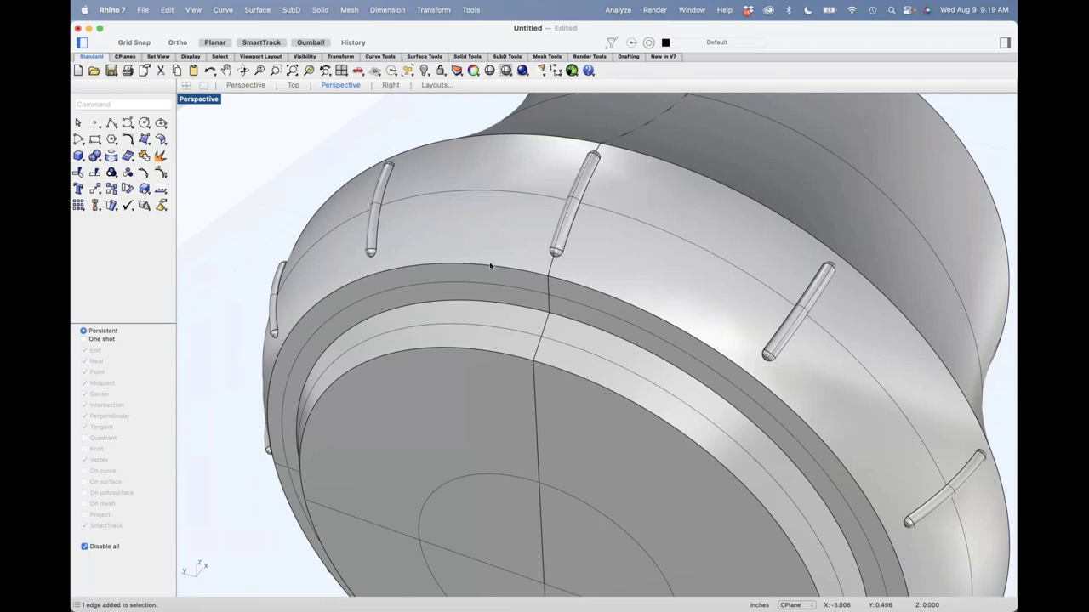
text(SrfSeam)
key(Return)
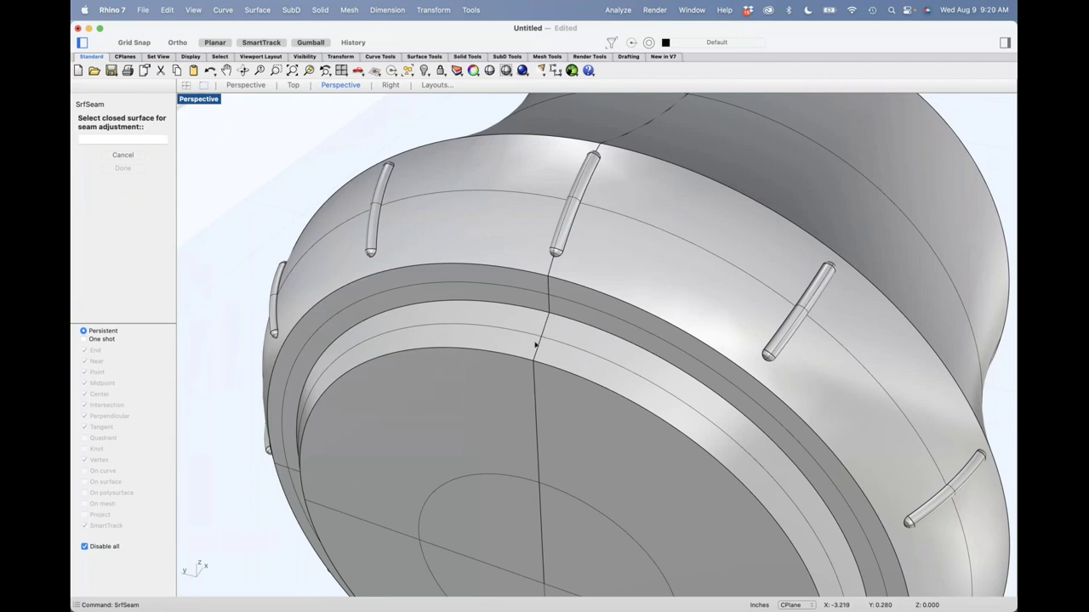
scroll(537, 338, down, 5)
right_drag(541, 319, 578, 315)
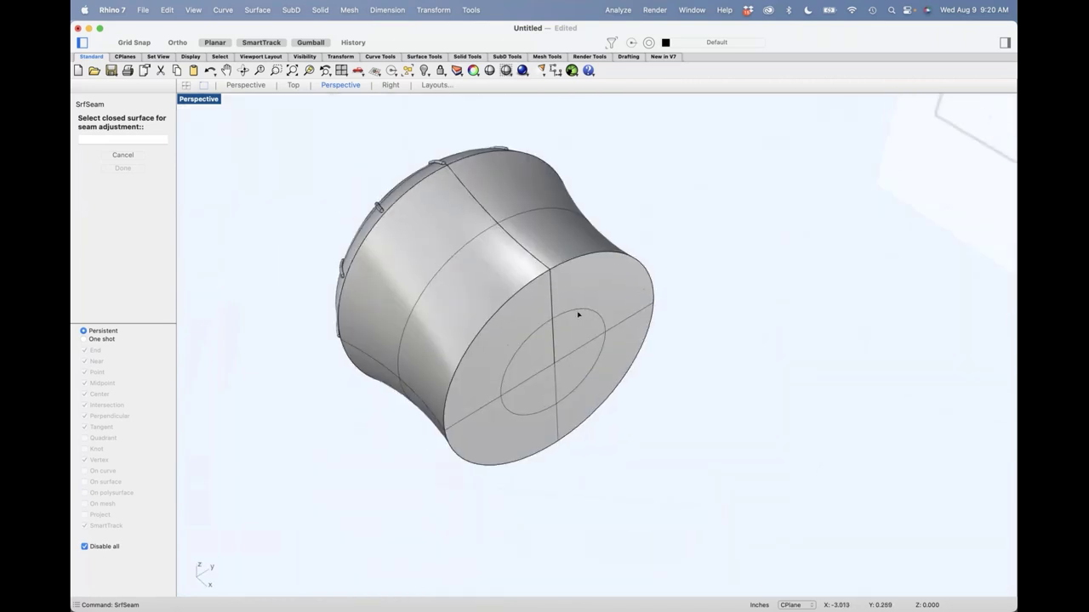
right_drag(462, 344, 567, 302)
key(Escape)
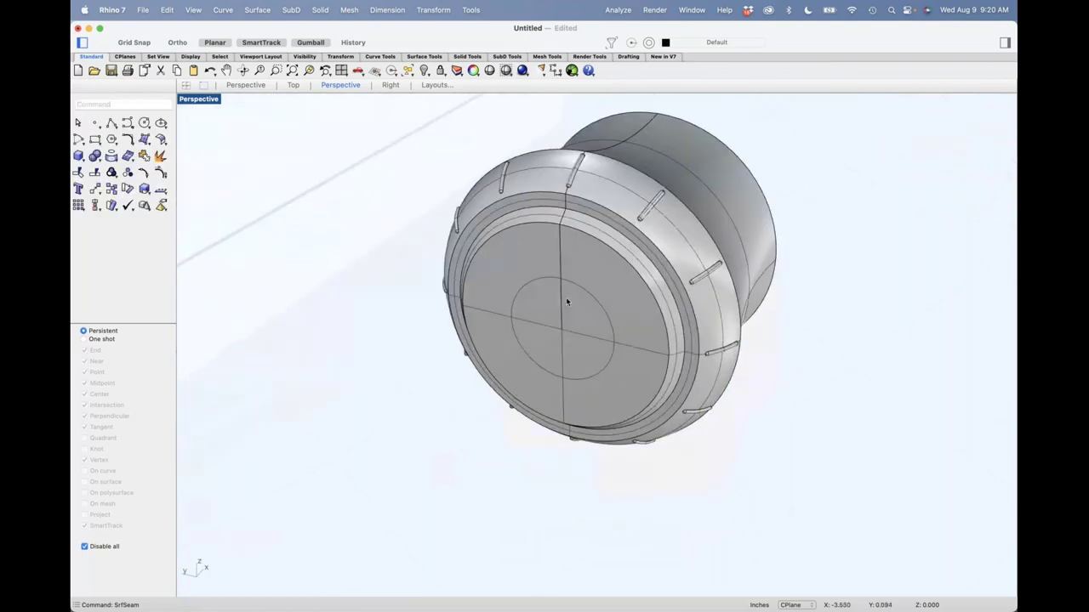
middle_click(565, 300)
click(596, 328)
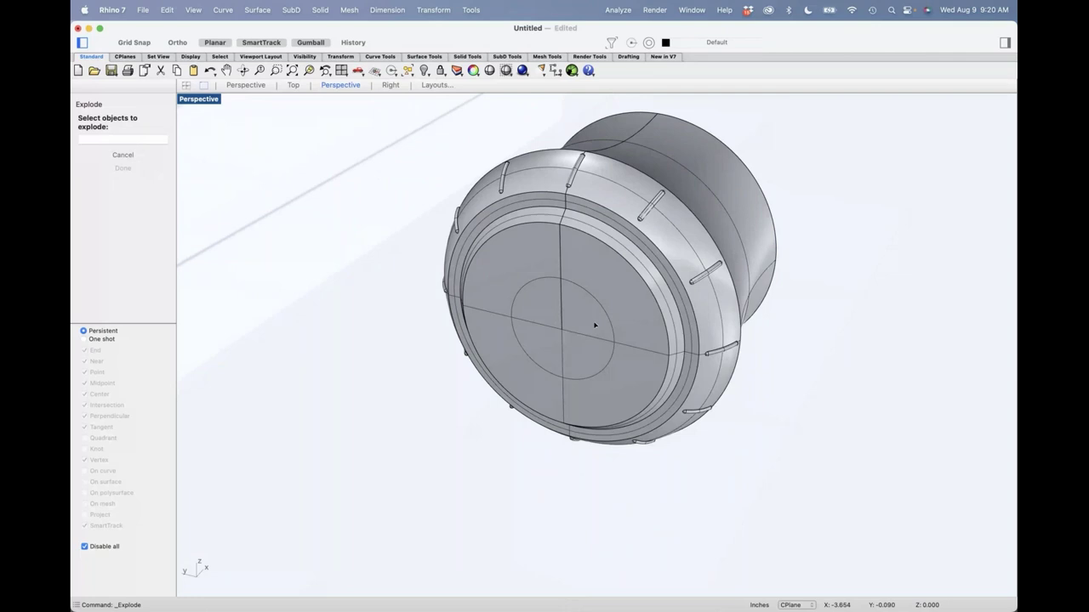
Extract the collar's flat front face as a separate surface.
middle_click(594, 325)
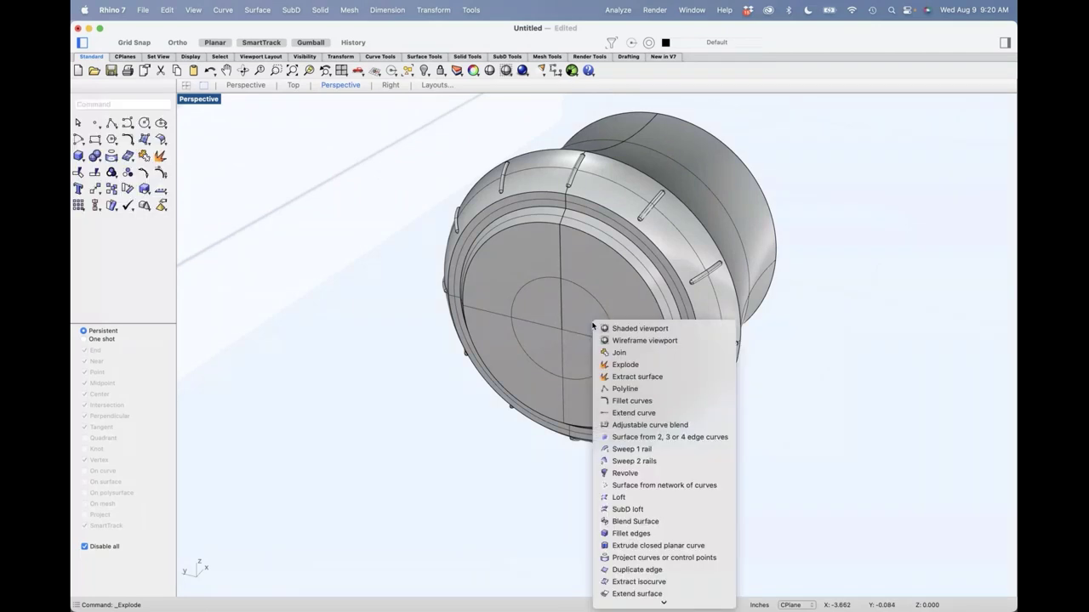
click(630, 376)
click(600, 326)
key(Return)
Adjust the extracted front face's seam with SrfSeam, rotating it from vertical toward the pipe details on the face's other side.
text(SrfSeam)
key(Return)
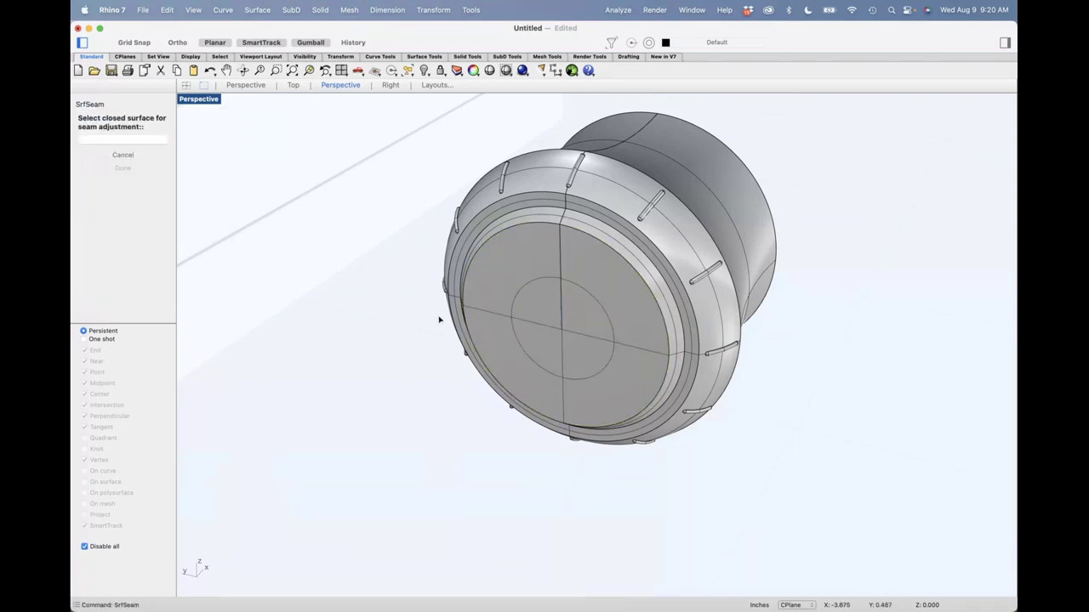
click(631, 315)
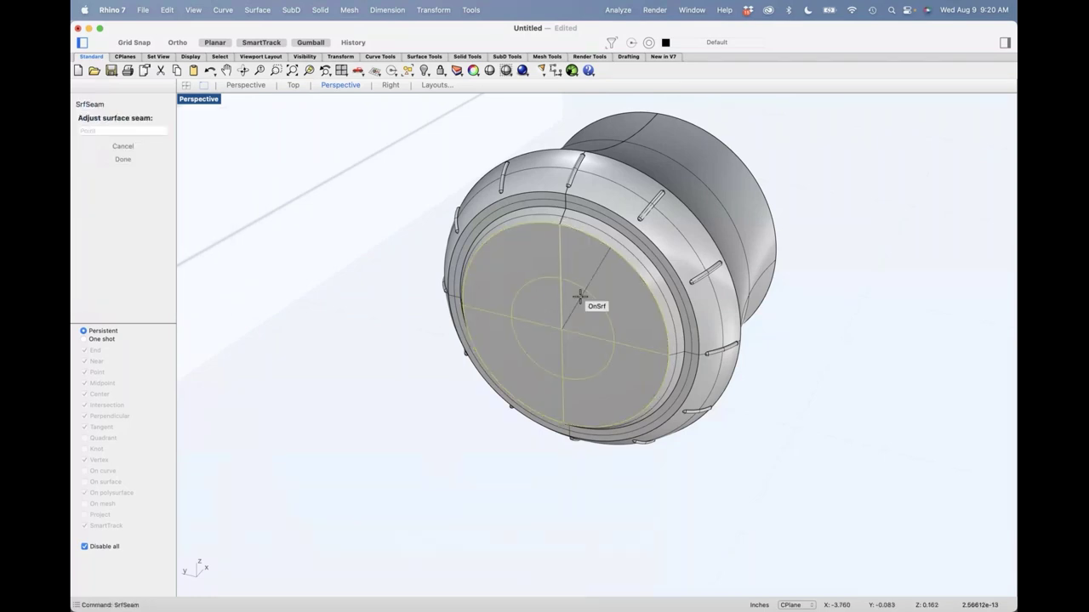
click(595, 304)
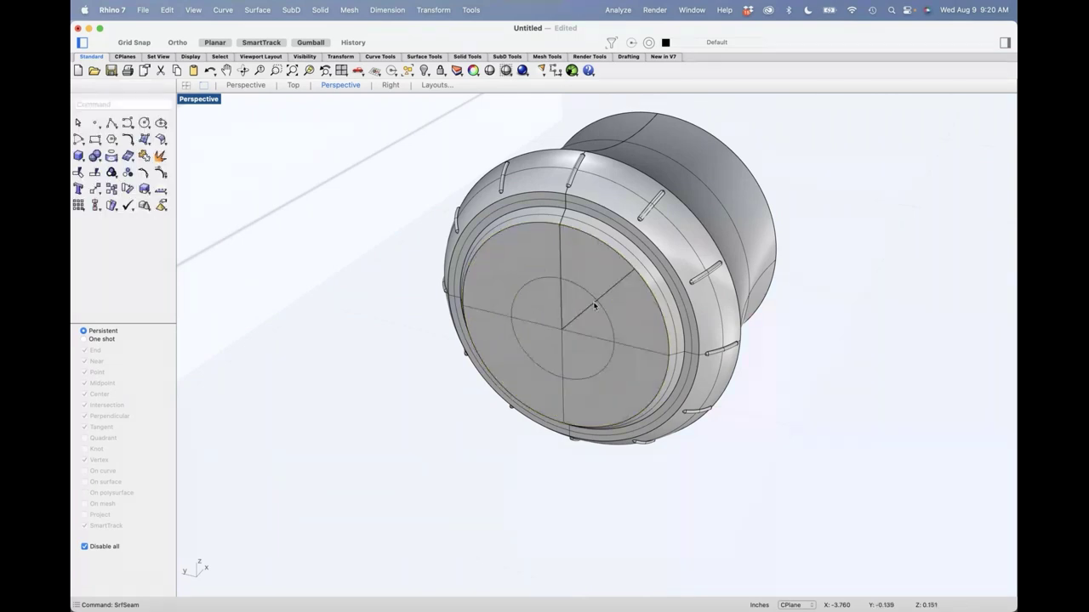
key(Return)
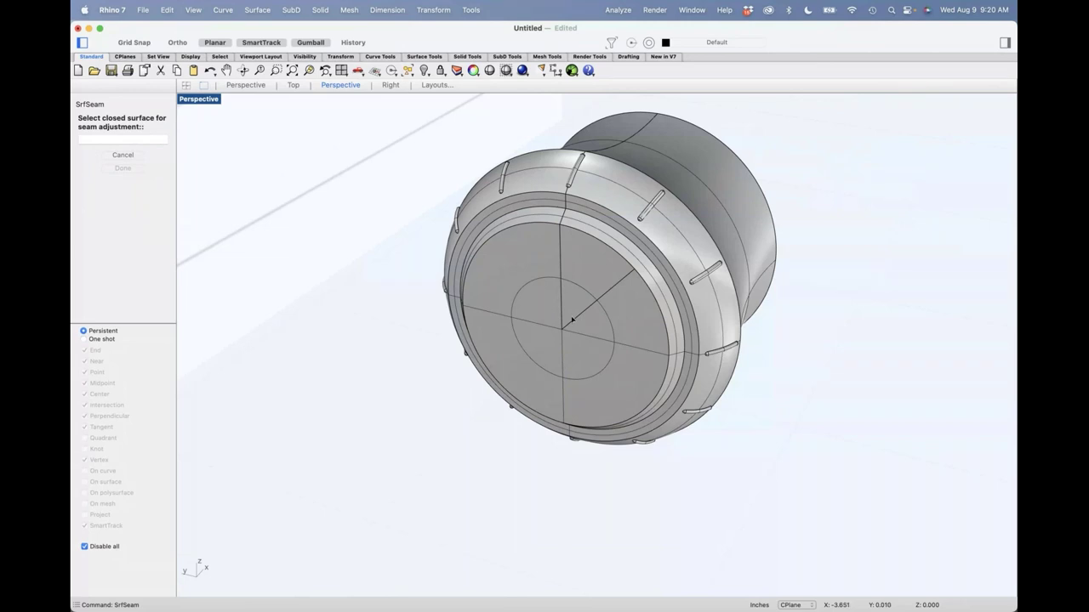
Undo the seam adjustment on the extracted front face.
key(Escape)
click(582, 325)
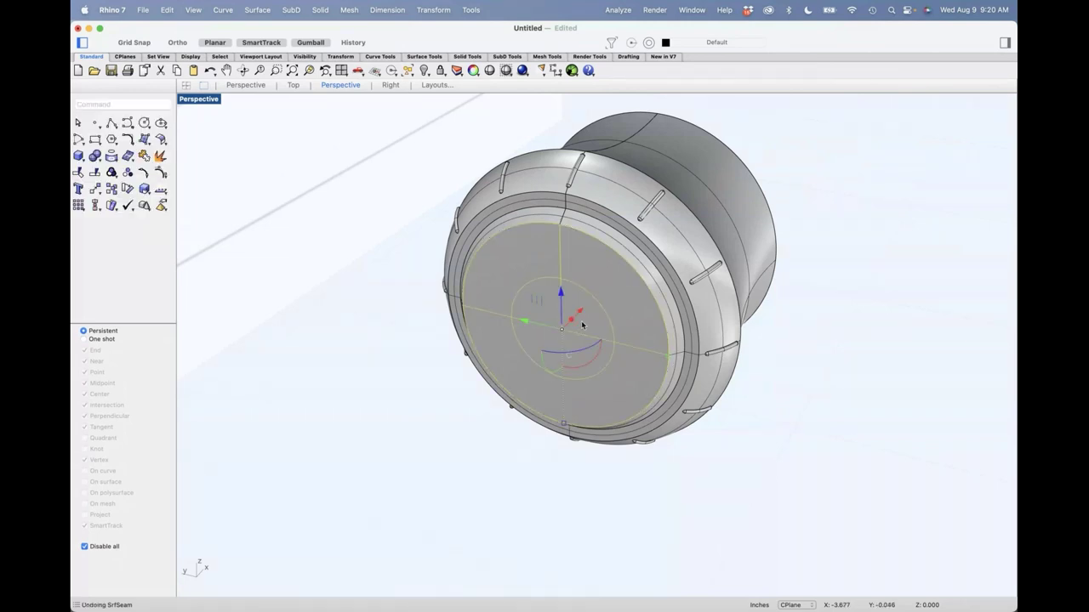
key(super+z)
shift+right_drag(782, 374, 769, 396)
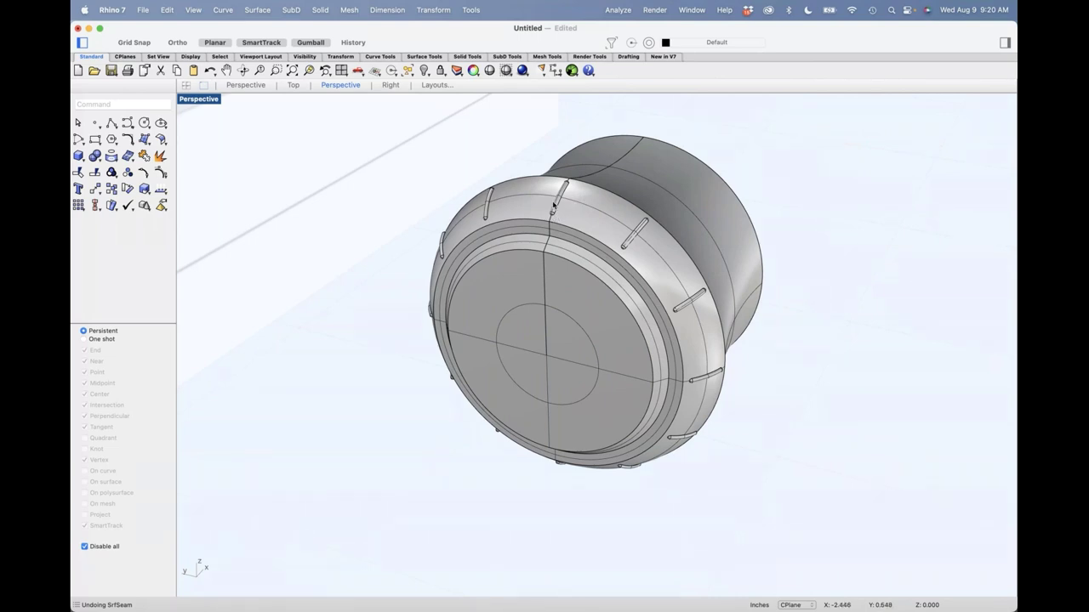
Try to join the extracted front face with the collar body.
drag(796, 148, 486, 421)
key(super+j)
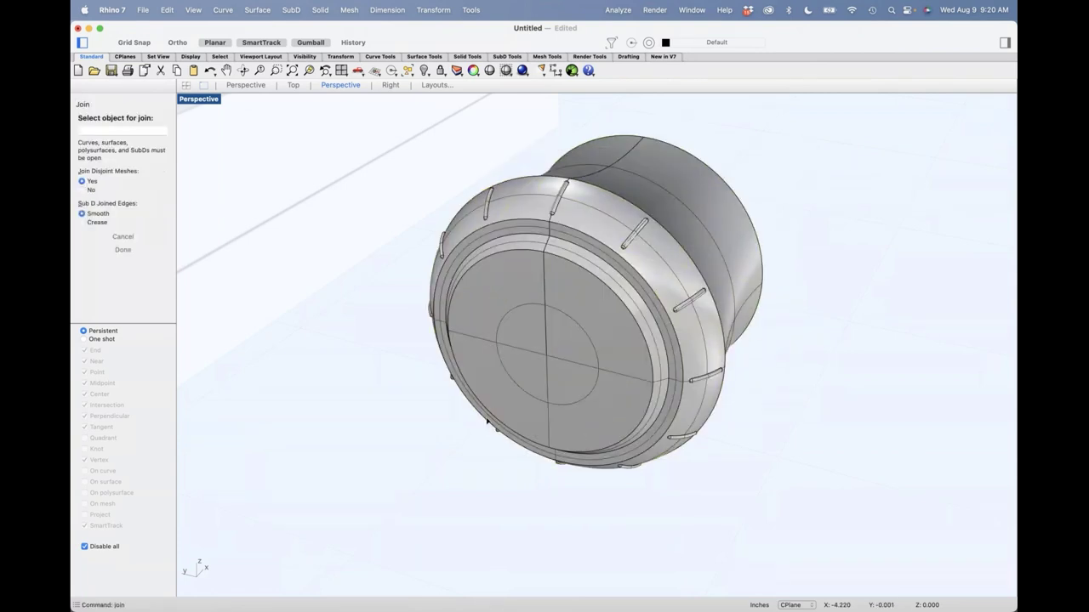
key(Escape)
Delete the extracted front face surface lying over the collar polysurface.
click(581, 353)
click(609, 374)
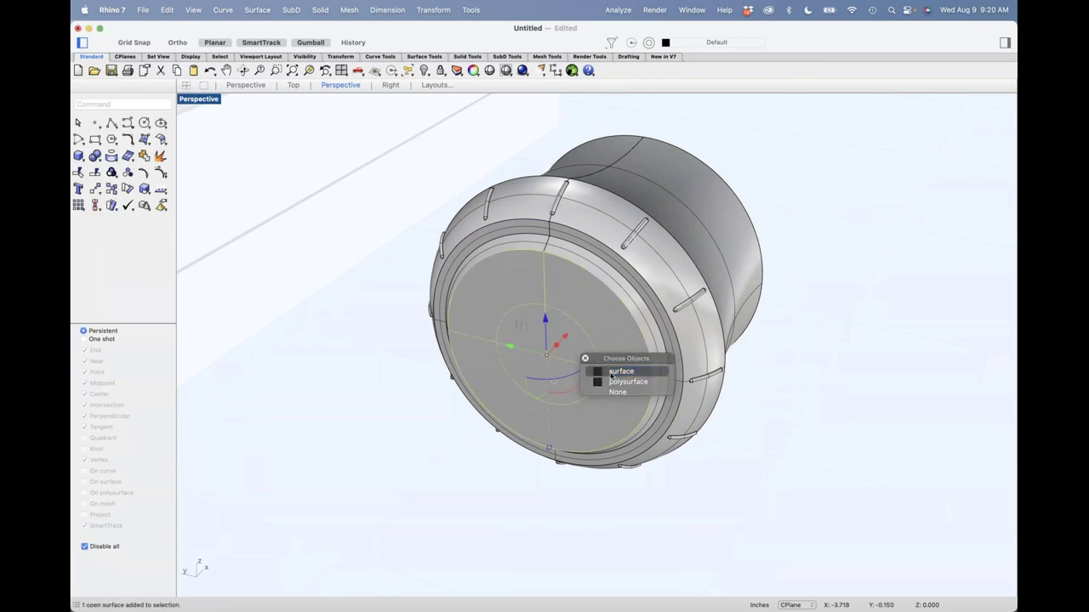
key(Delete)
click(626, 382)
click(828, 469)
Show all hidden objects and switch to the Front view with the whole reference sketch framed.
right_drag(828, 468, 568, 412)
key(alt+super+h)
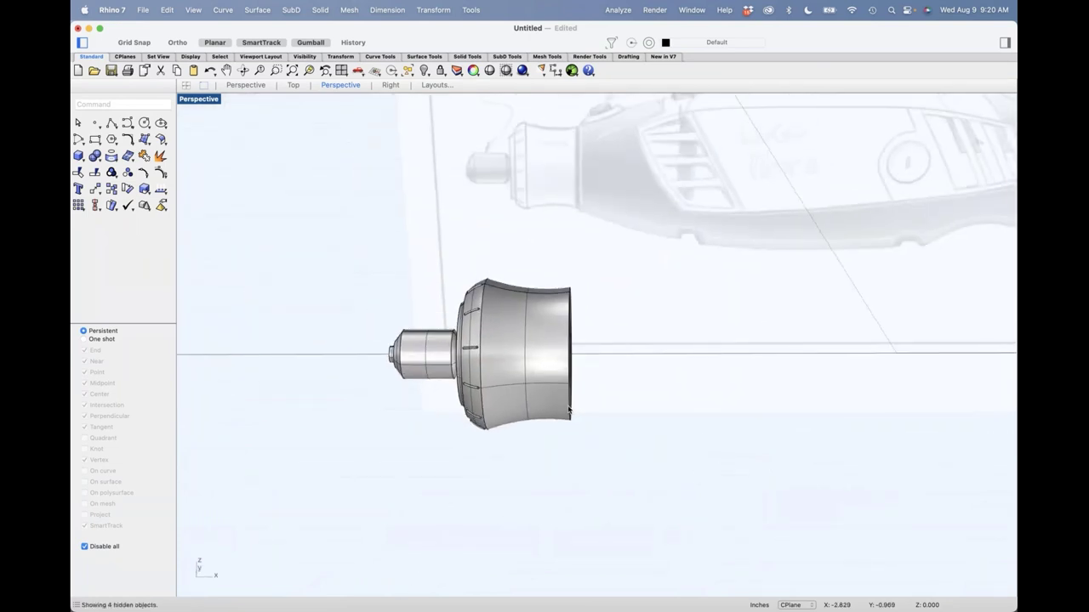
key(ctrl+F2)
right_drag(713, 320, 450, 291)
scroll(592, 316, down, 6)
right_drag(533, 335, 479, 324)
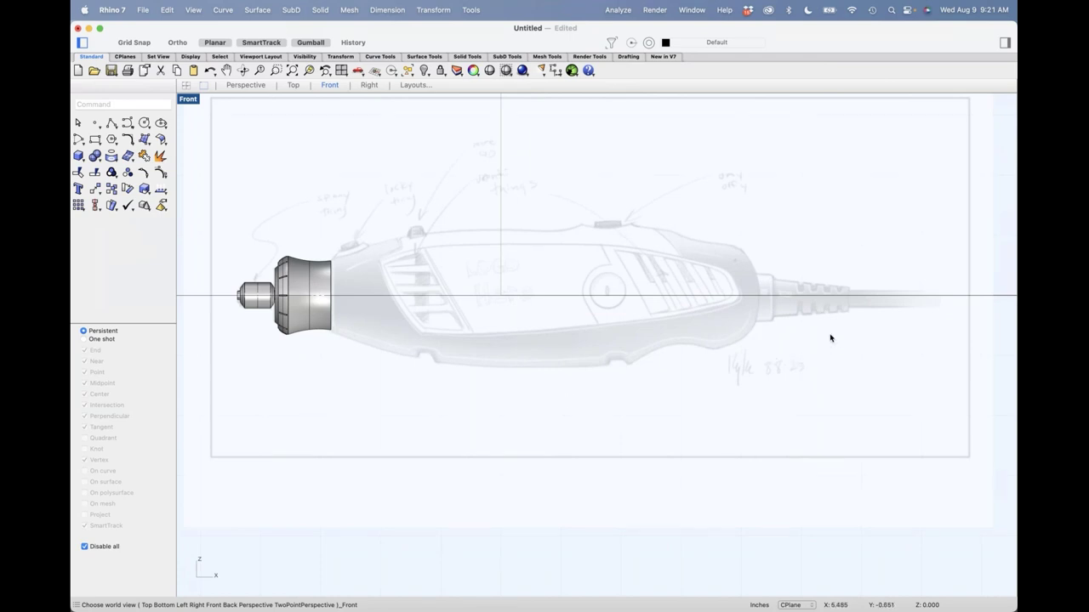
Trace the cord's upper profile as a polyline: about 0.54 in horizontal, 0.12 in down, 1.27 in taper, 0.085 in down, then horizontal along the cable.
scroll(814, 335, right, 5)
scroll(809, 317, up, 5)
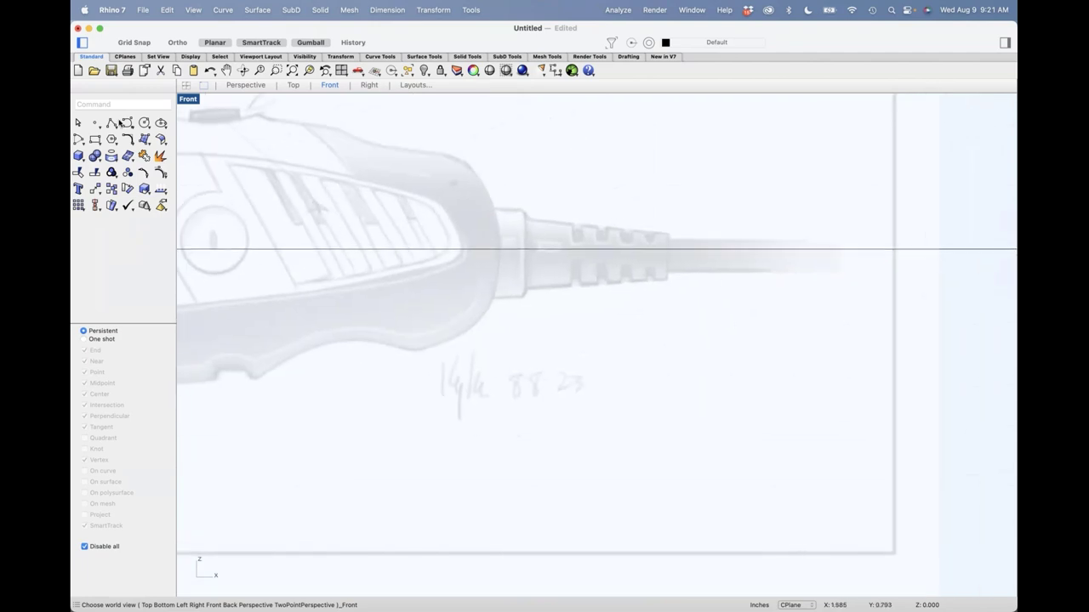
click(111, 124)
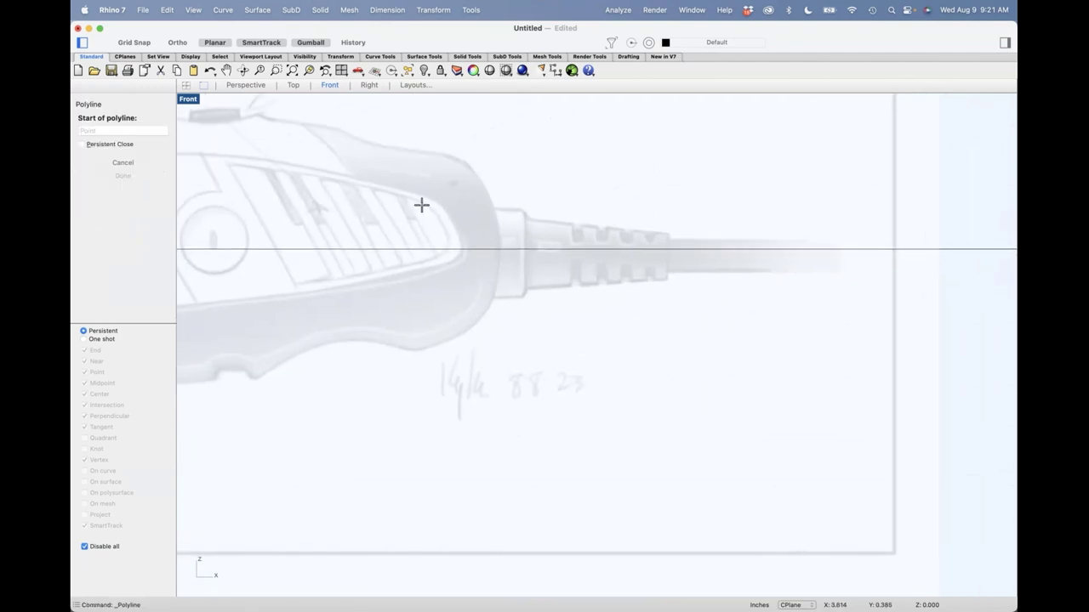
shift+click(464, 208)
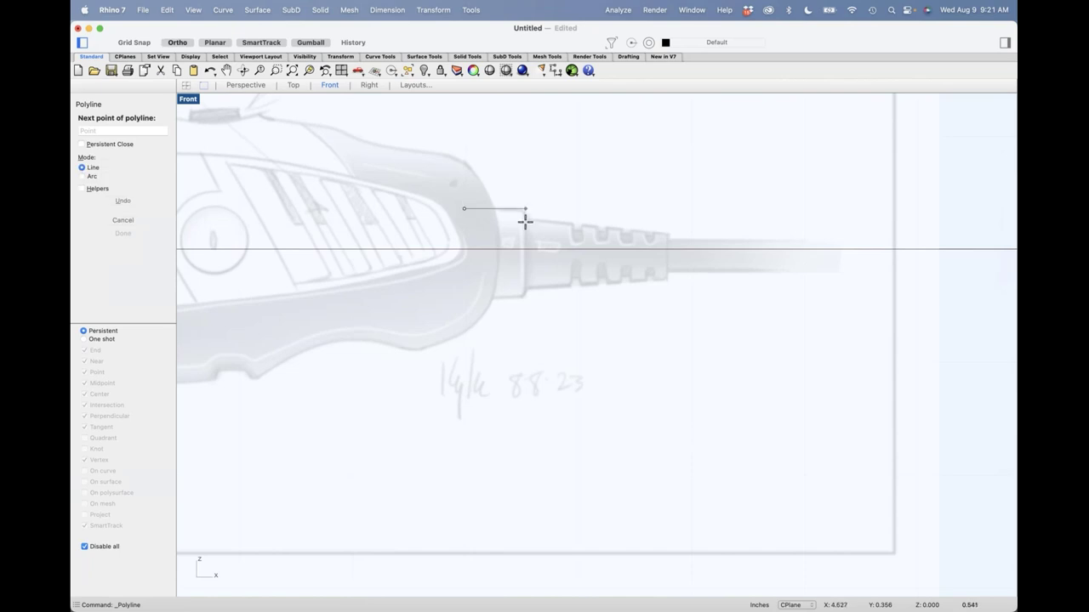
shift+click(526, 219)
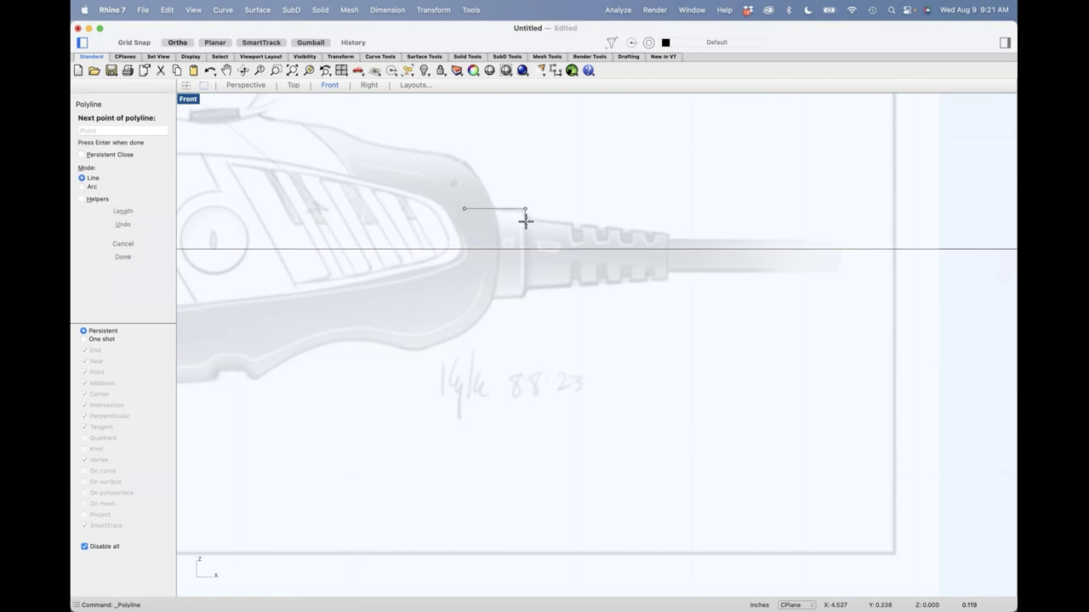
shift+click(525, 221)
click(667, 232)
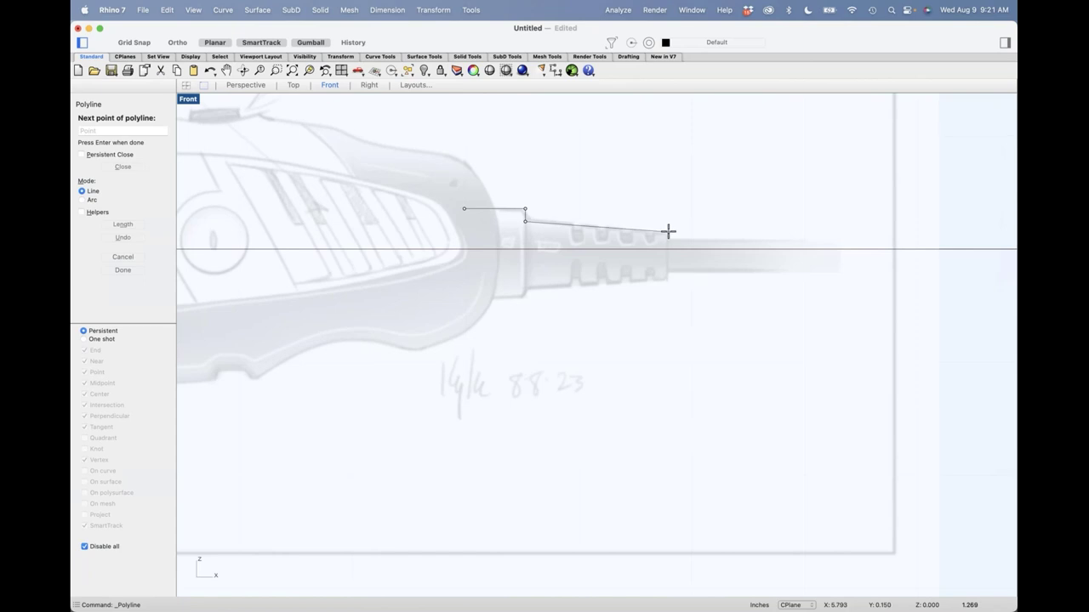
shift+click(668, 242)
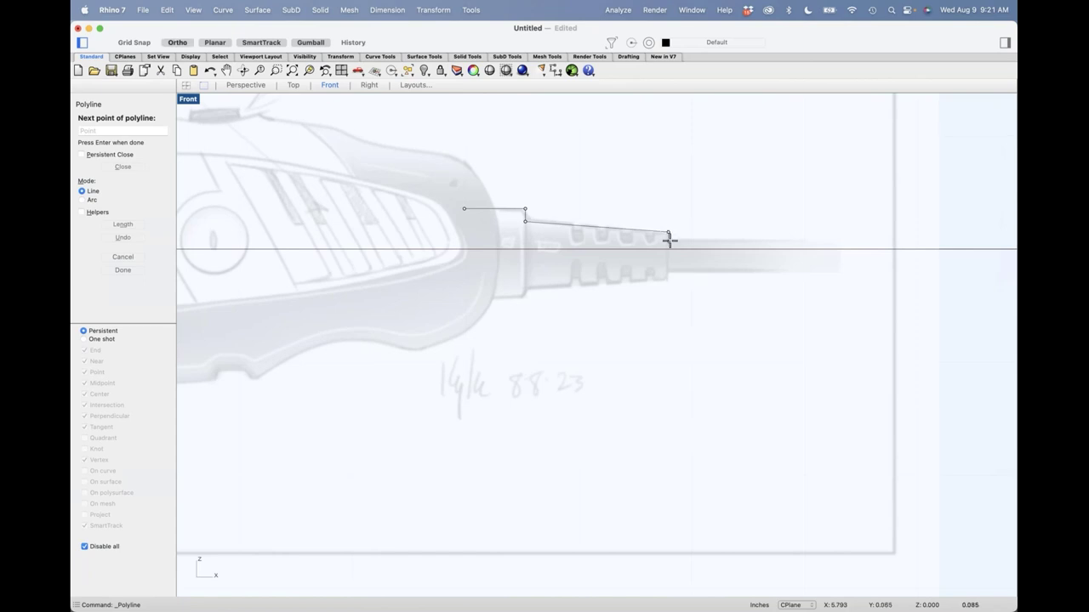
shift+click(841, 238)
key(Return)
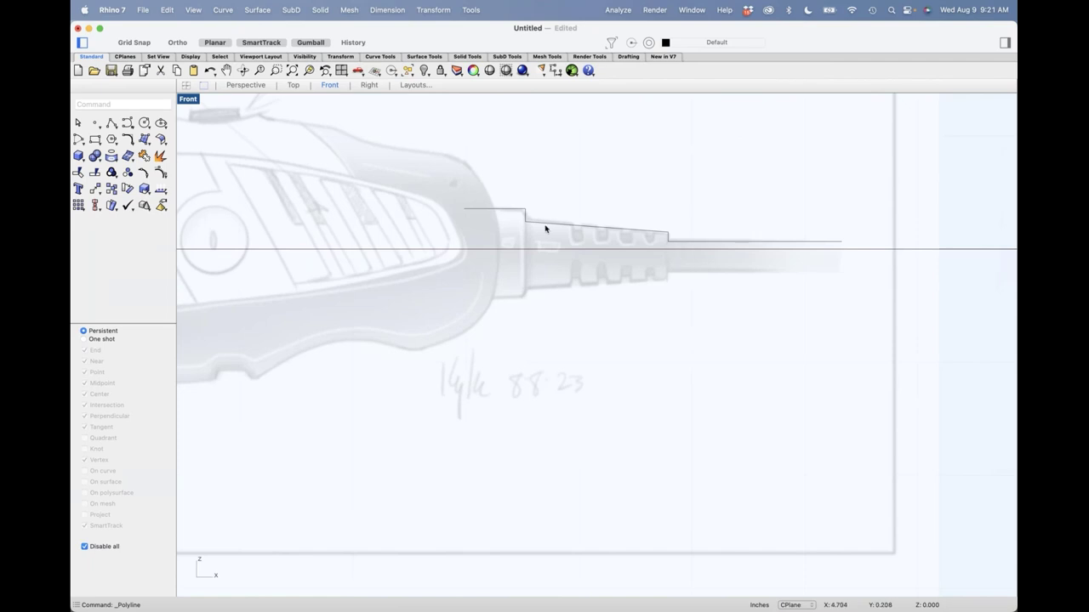
Move the cord profile polyline slightly straight up, above the sketched cord outline.
click(652, 231)
mouse_move(651, 232)
mouse_down()
mouse_move(656, 170)
mouse_move(651, 217)
mouse_up()
click(680, 310)
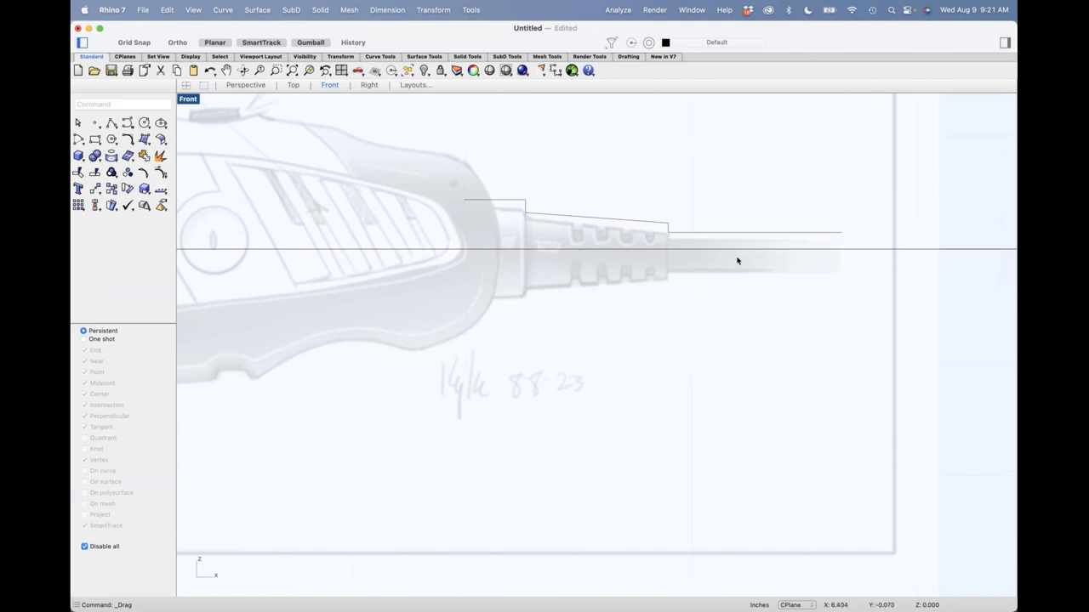
Revolve the cord profile a full turn about the horizontal centre line.
text(Revolve)
key(Return)
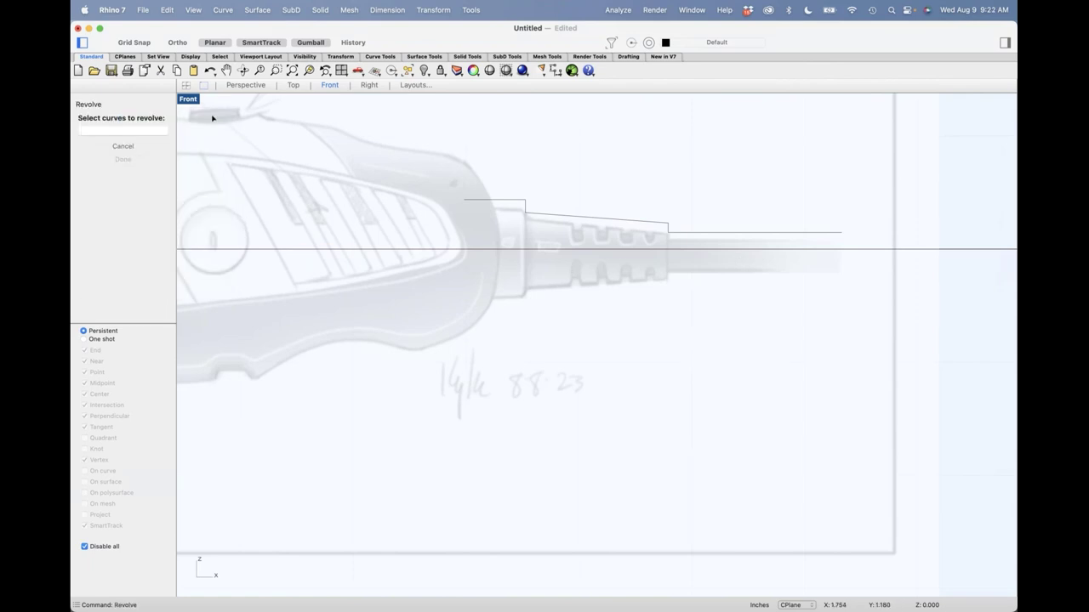
click(547, 214)
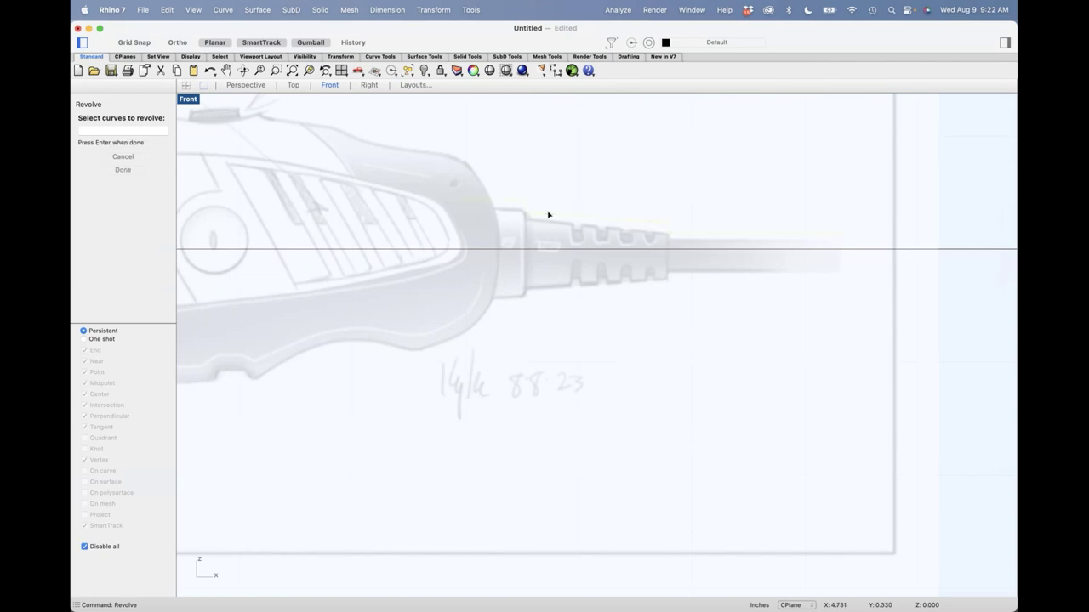
key(Return)
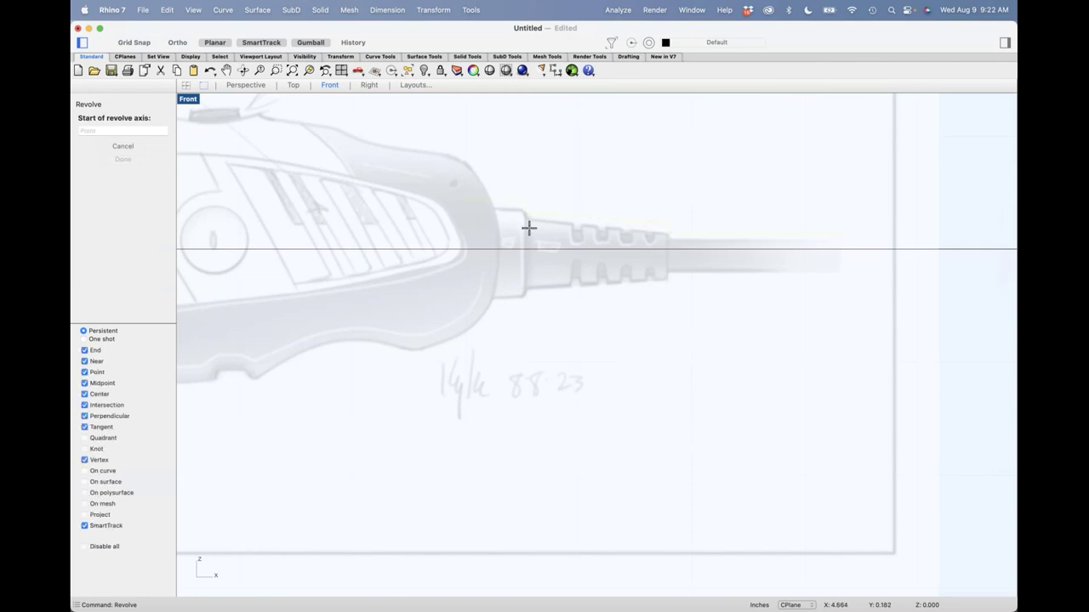
click(531, 247)
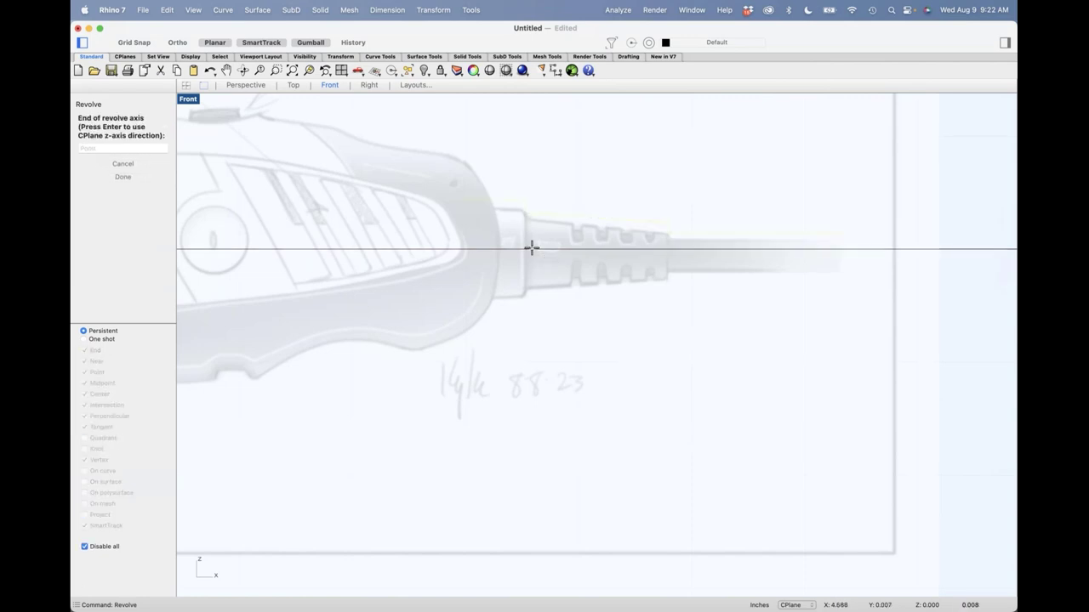
shift+click(617, 247)
key(Return)
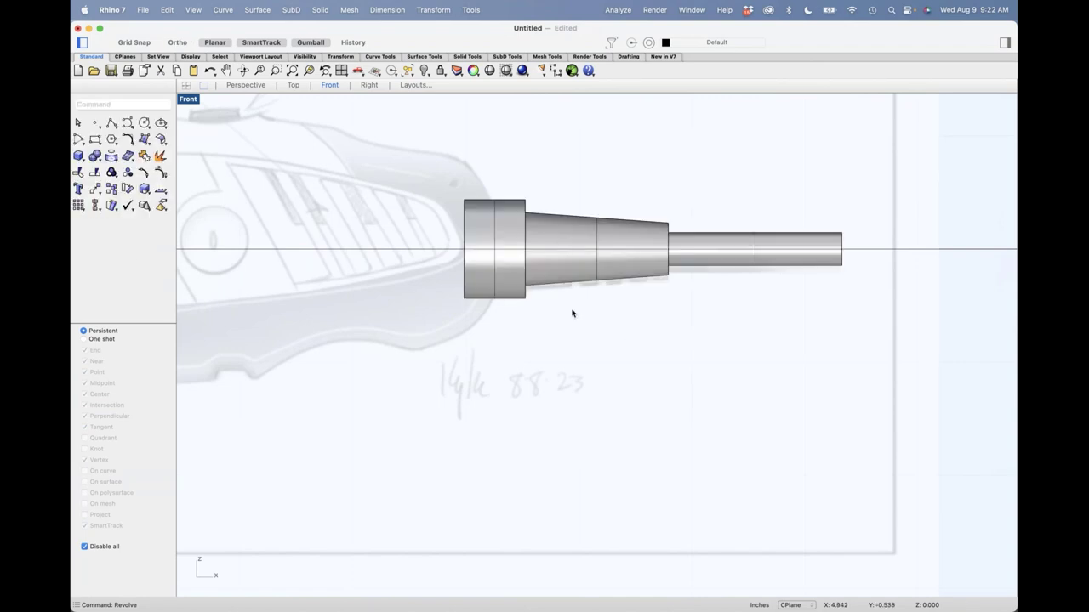
Set the Front viewport to Wireframe display.
click(187, 100)
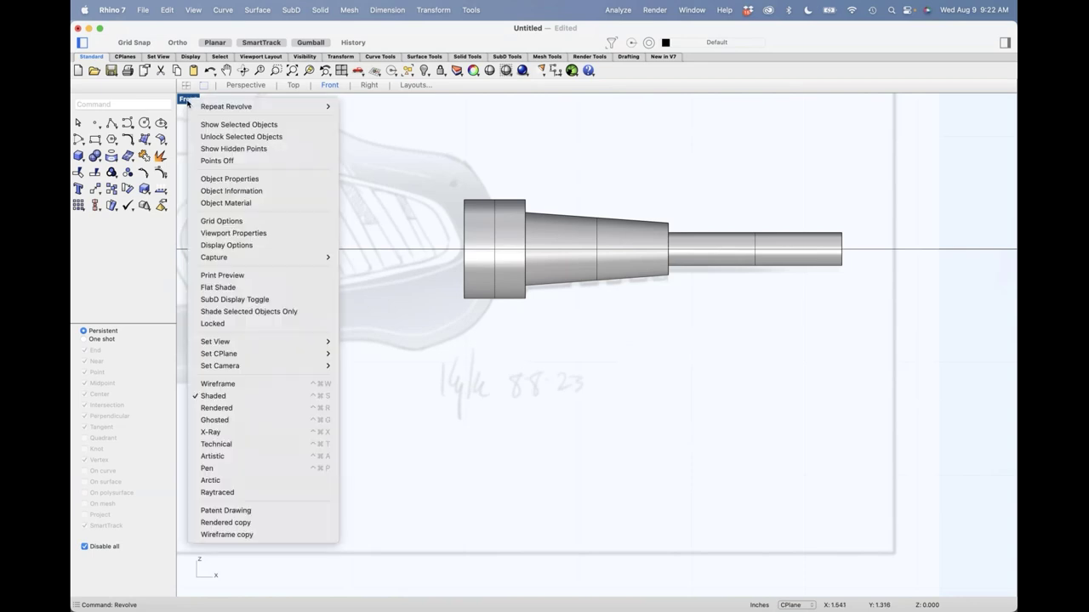
click(217, 383)
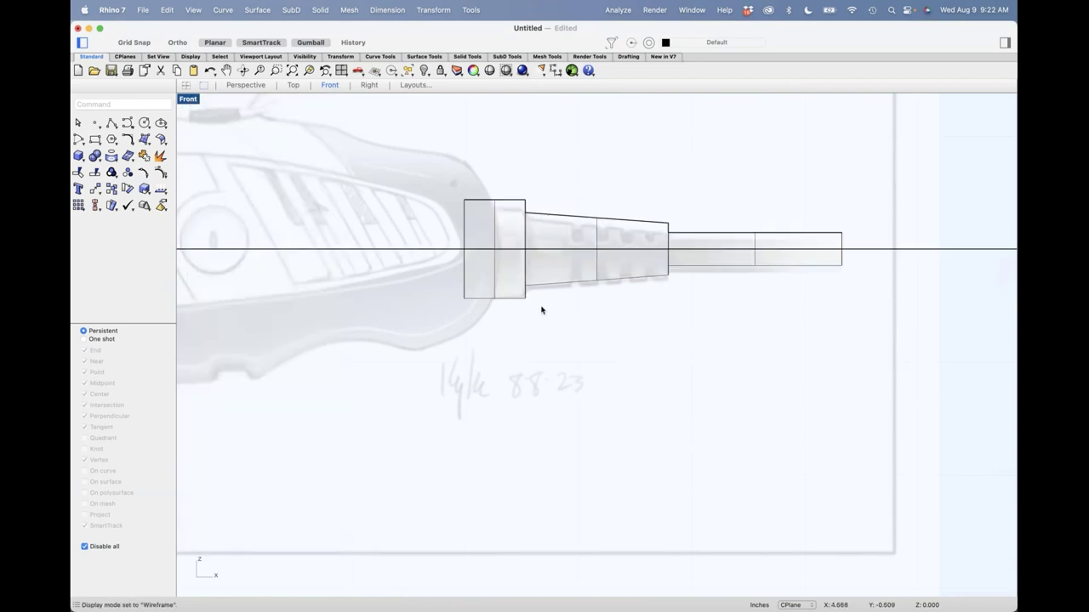
Move the revolved cord polysurface slightly straight down onto the sketched cord outline.
click(580, 218)
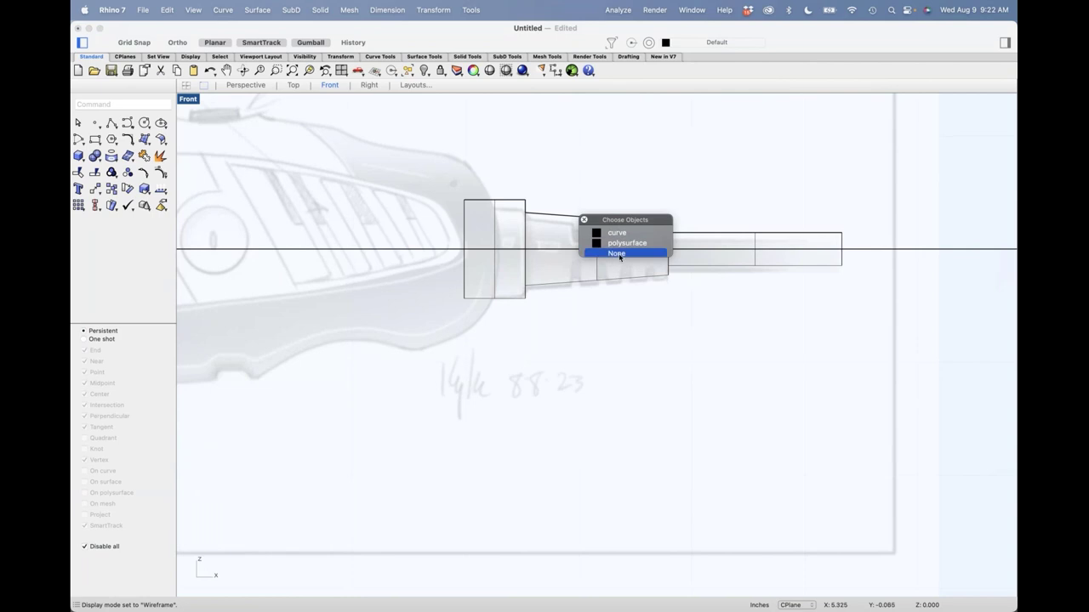
click(621, 243)
drag(653, 207, 643, 340)
click(646, 325)
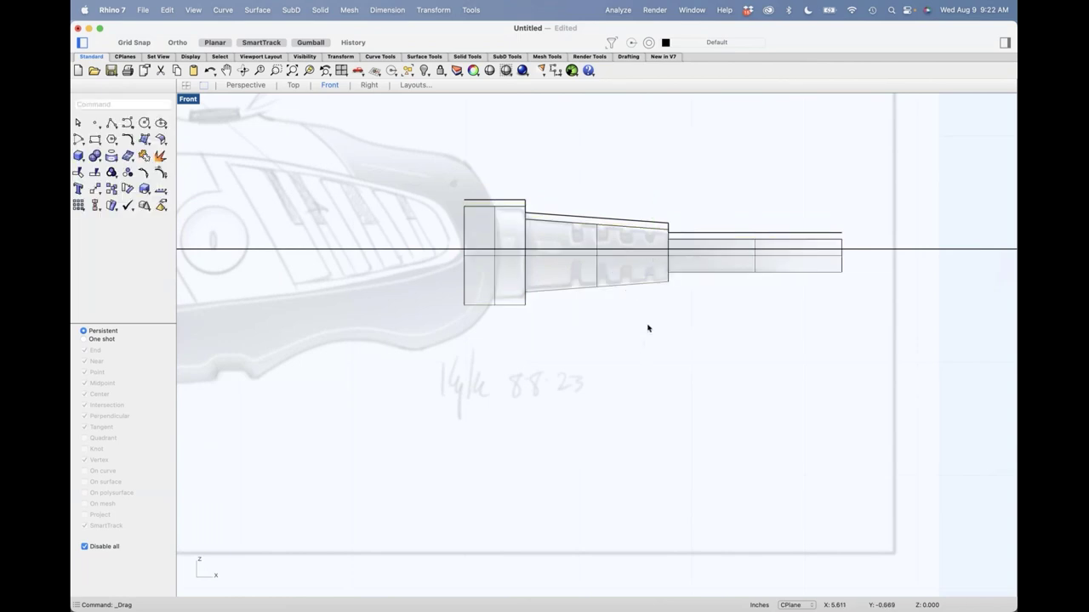
Undo the last move of the revolved cord polysurface.
click(638, 224)
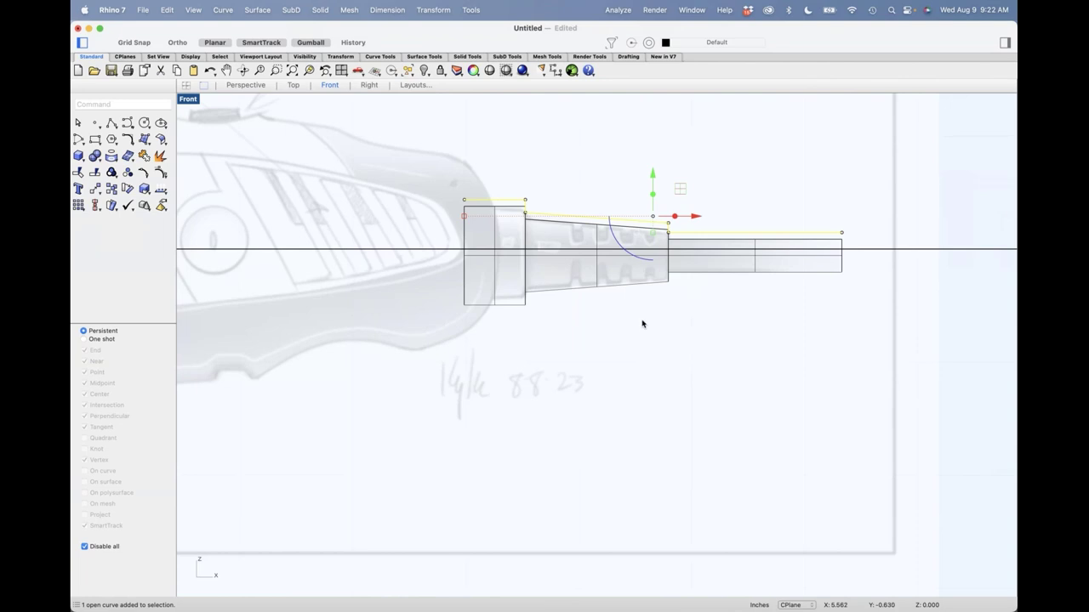
click(609, 320)
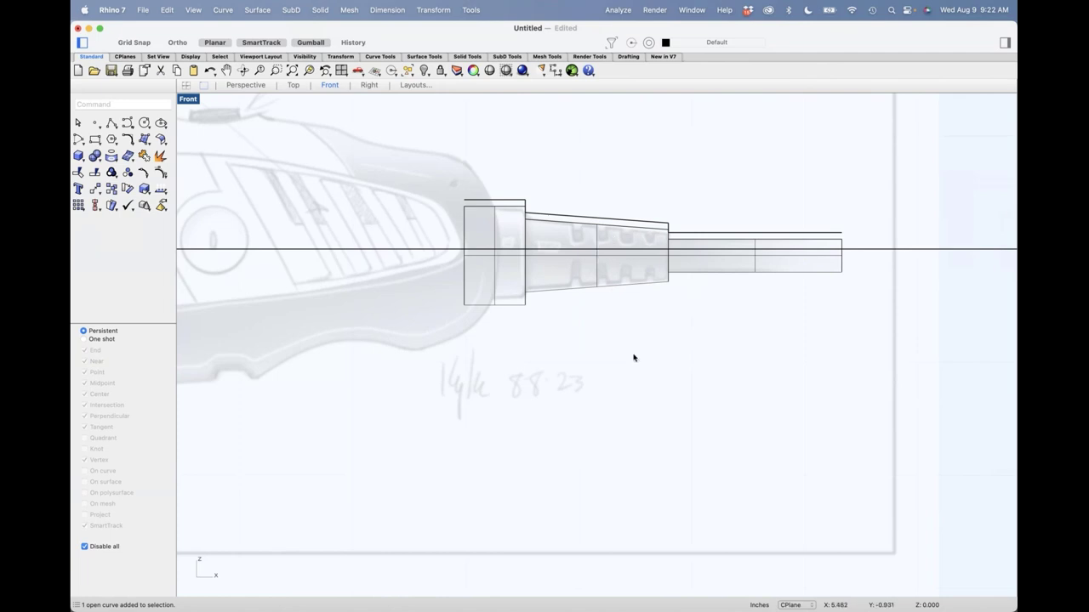
key(cmd+z)
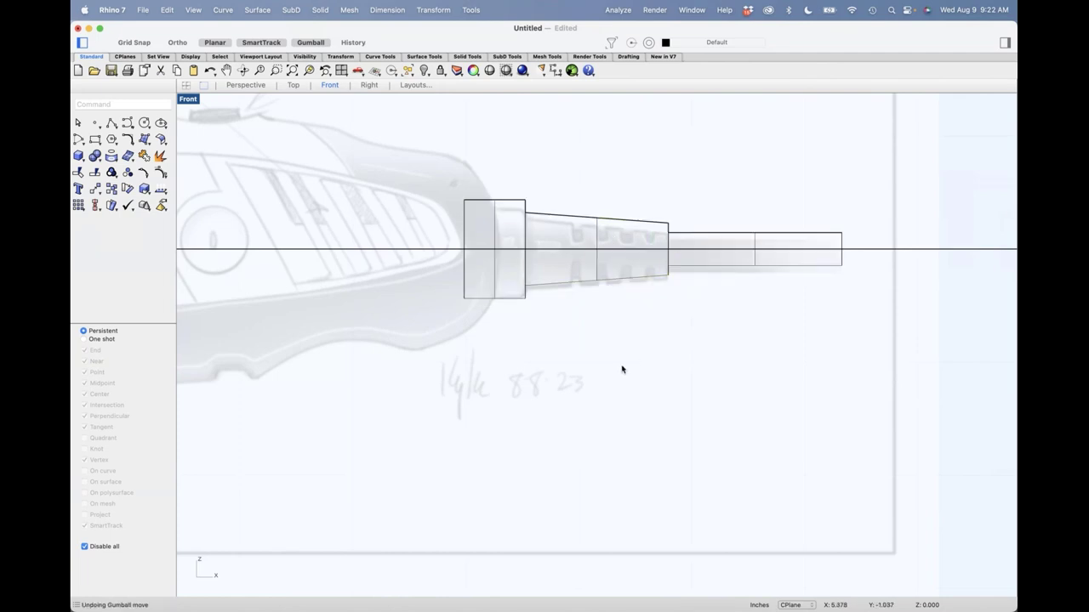
Draw a degree 3 U-shaped curve with tightly rounded lower corners around the first sketched notch of the cord fitting.
scroll(633, 298, up, 4)
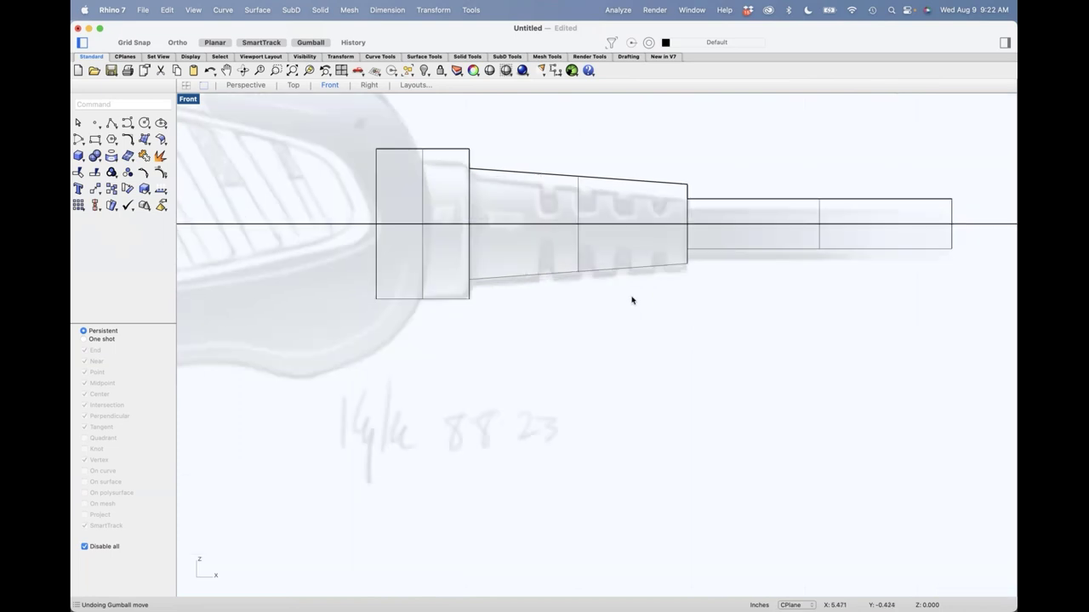
right_drag(629, 301, 627, 322)
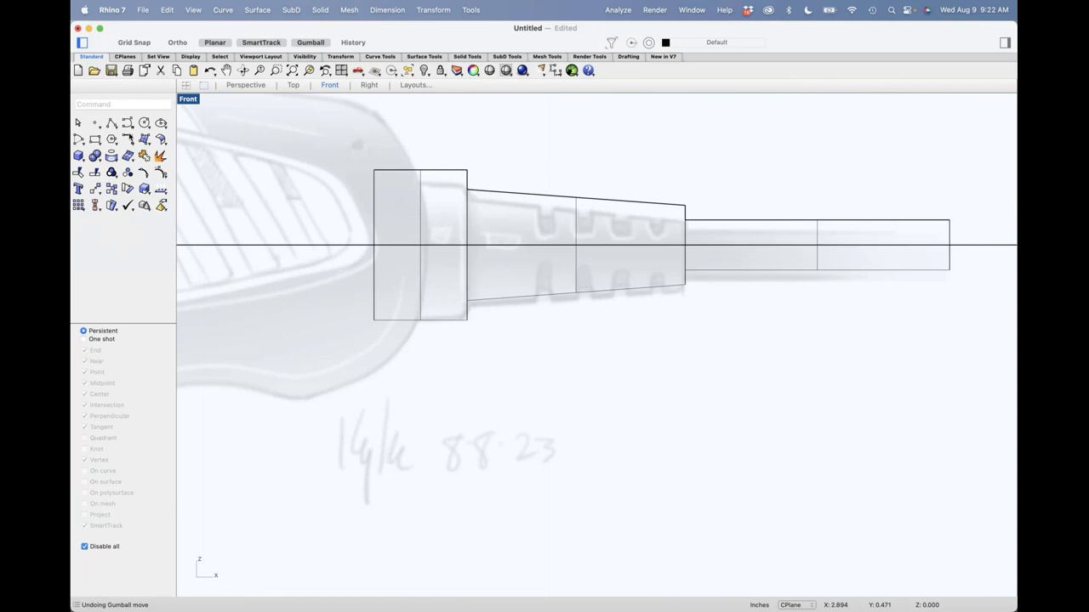
click(127, 125)
scroll(535, 195, up, 3)
click(536, 173)
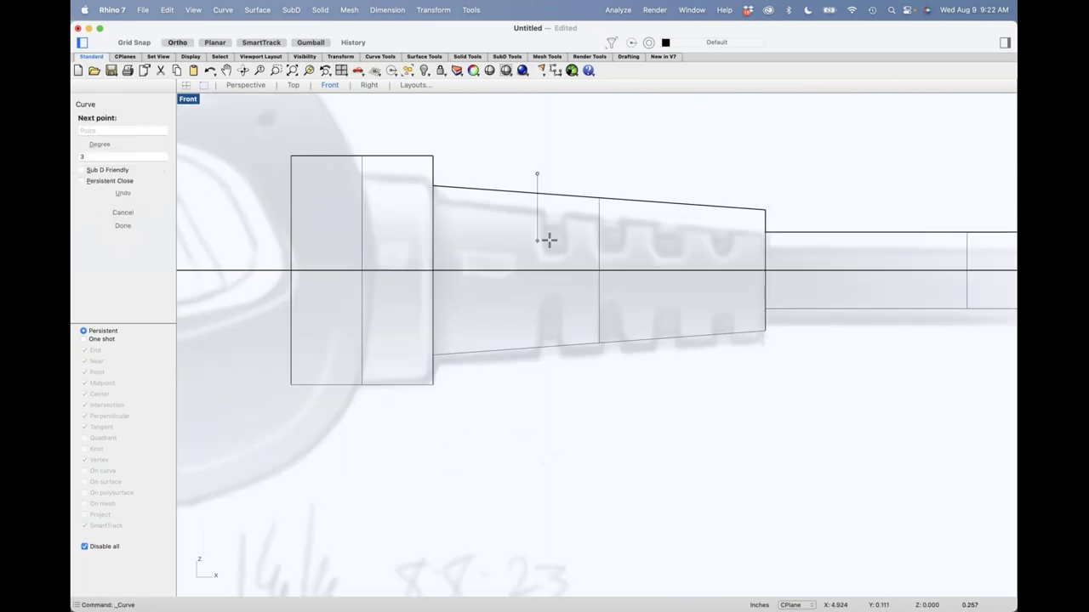
shift+click(545, 253)
scroll(546, 255, up, 2)
scroll(543, 258, up, 4)
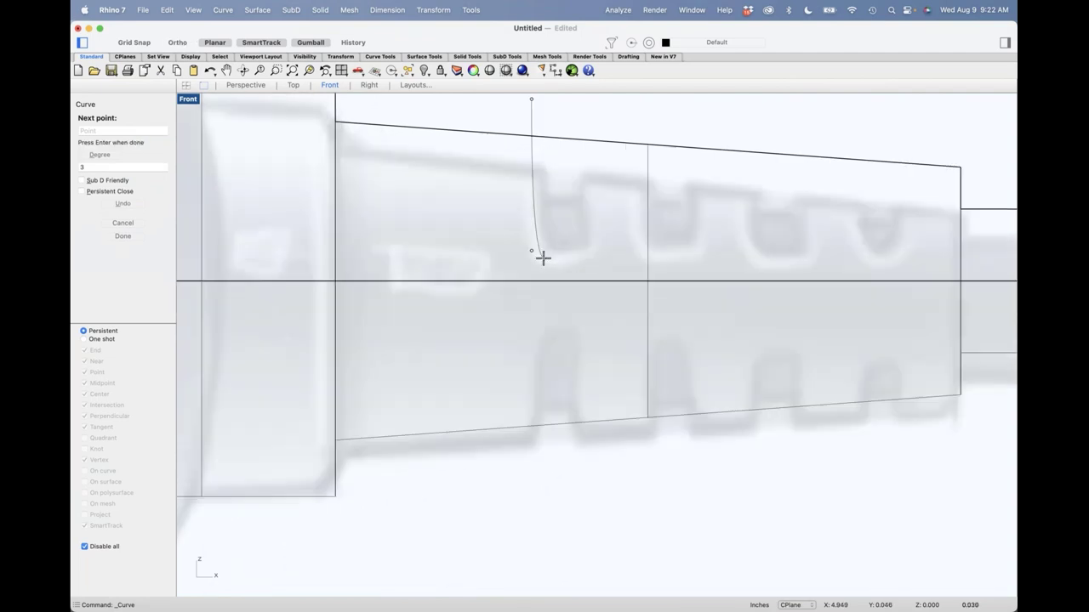
shift+click(532, 261)
shift+click(540, 260)
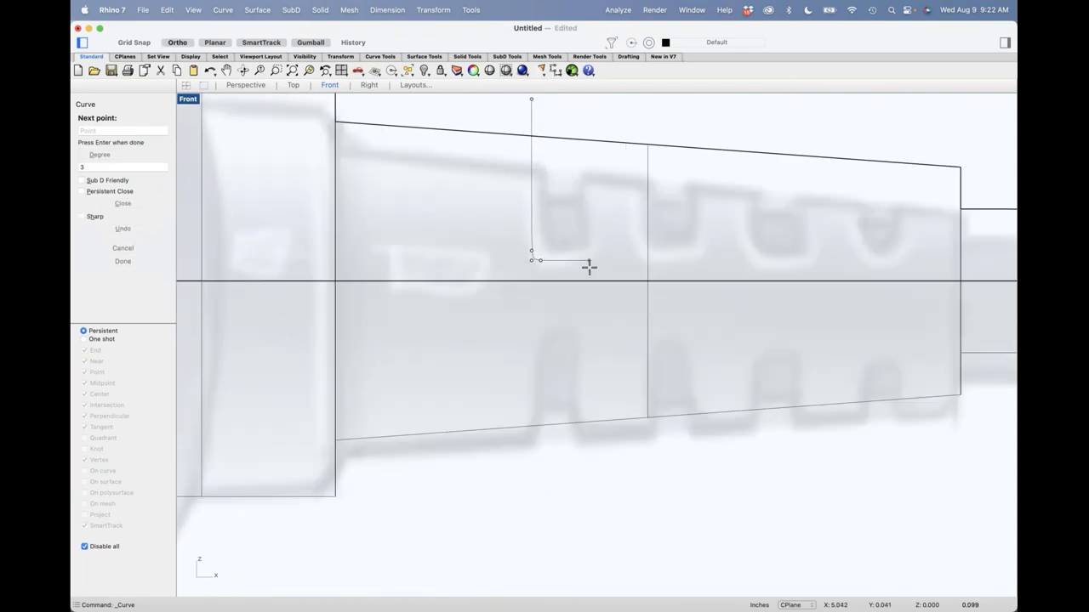
click(585, 260)
click(592, 260)
click(592, 245)
shift+click(599, 103)
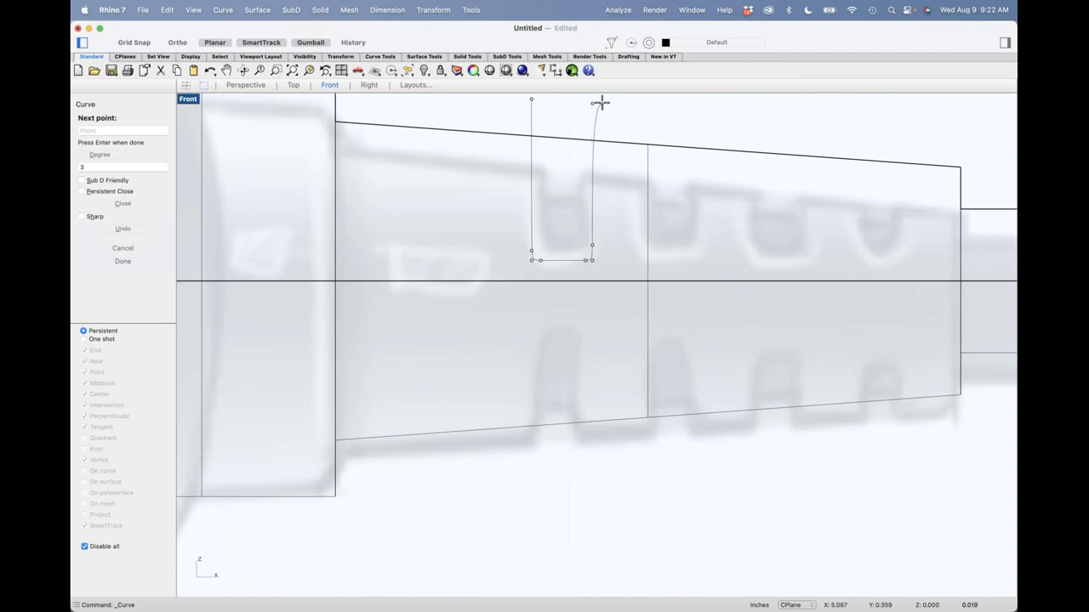
key(Return)
Nudge the control point above the U-curve's left lower corner slightly down, level with its counterpart on the right side.
drag(615, 118, 542, 135)
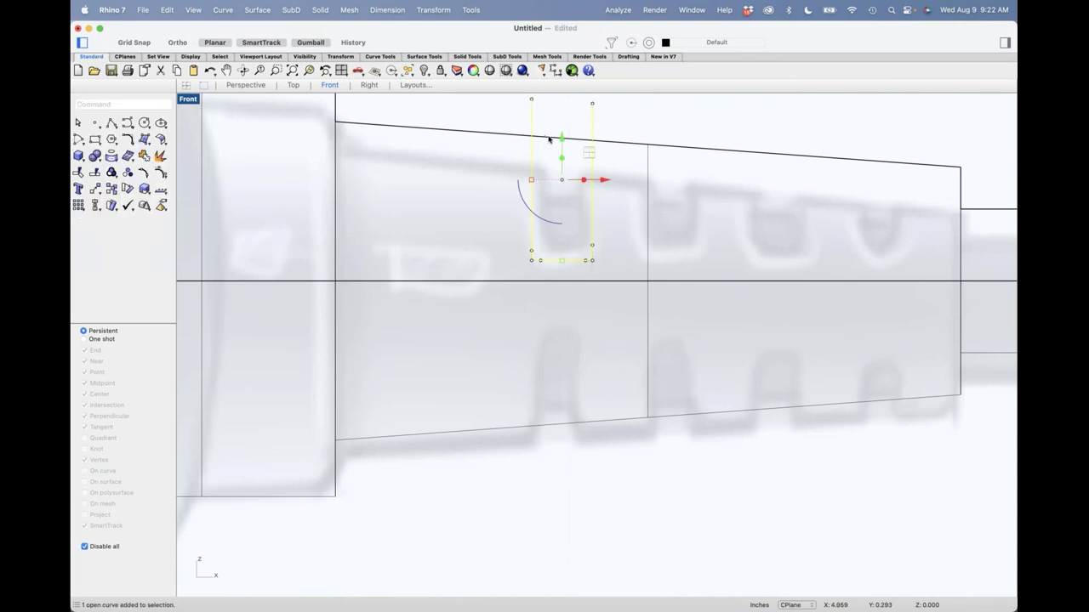
click(662, 111)
click(593, 251)
click(532, 251)
drag(532, 206, 527, 246)
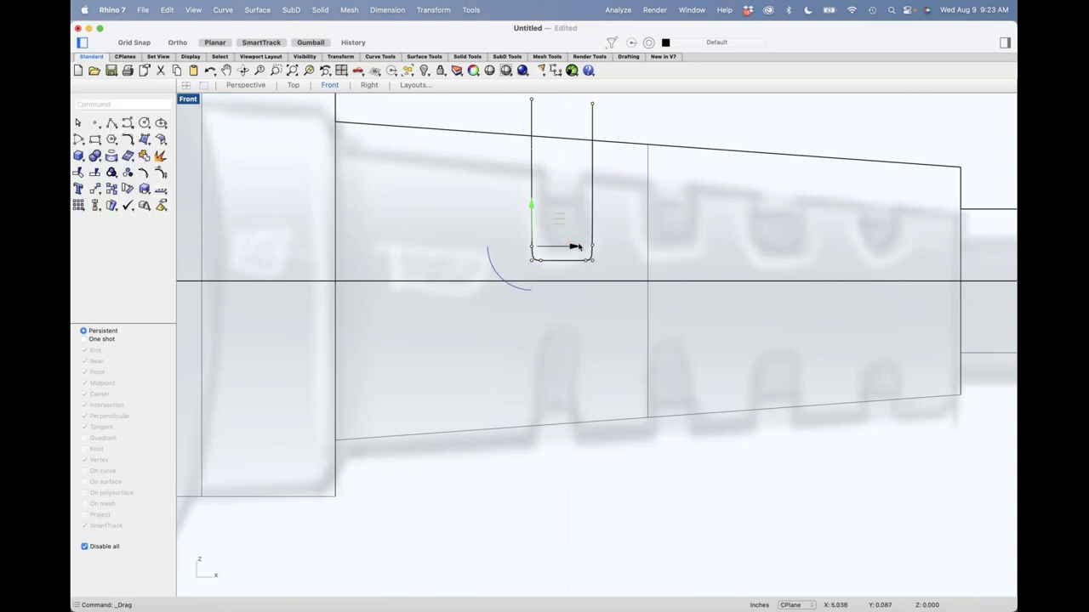
key(Escape)
Copy the U-shaped curve three times horizontally along the cord fitting, one over each remaining sketched notch.
scroll(602, 148, down, 2)
right_drag(603, 149, 539, 185)
click(532, 175)
drag(552, 206, 720, 204)
key(alt)
key(alt)
key(alt)
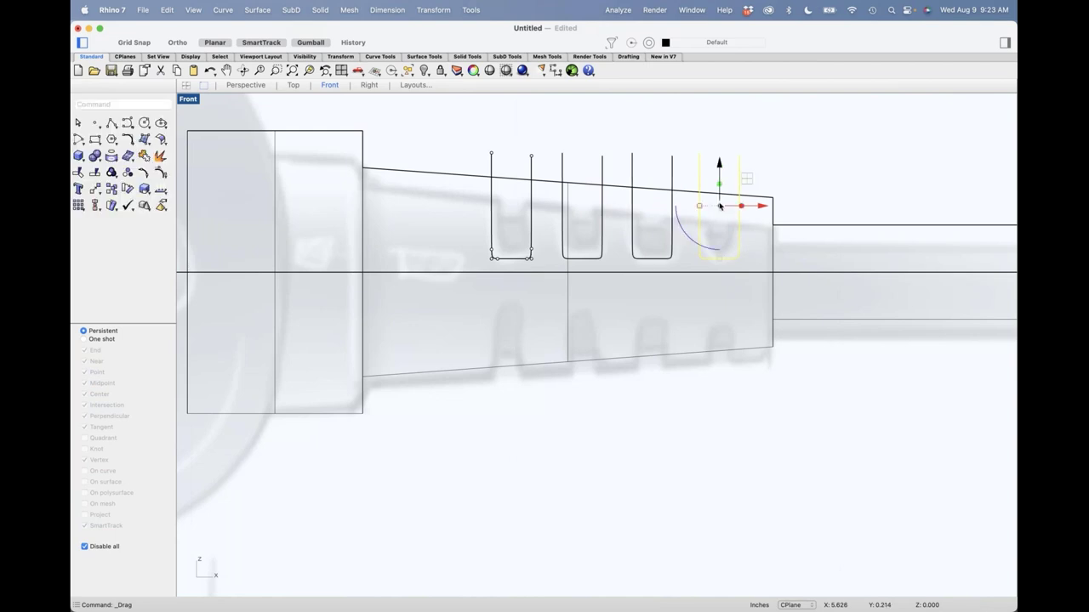
click(776, 179)
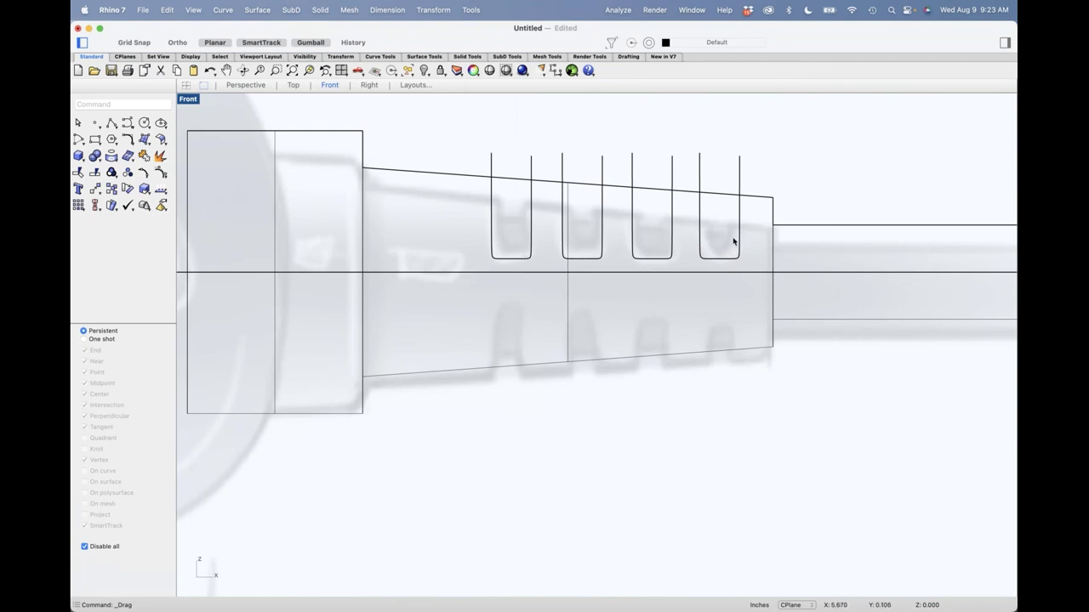
Narrow the rearmost U-curve symmetrically to fit the smallest sketched notch, and delete the two middle copies.
click(701, 239)
mouse_move(699, 215)
mouse_down()
mouse_move(700, 204)
mouse_move(708, 212)
mouse_up()
click(788, 178)
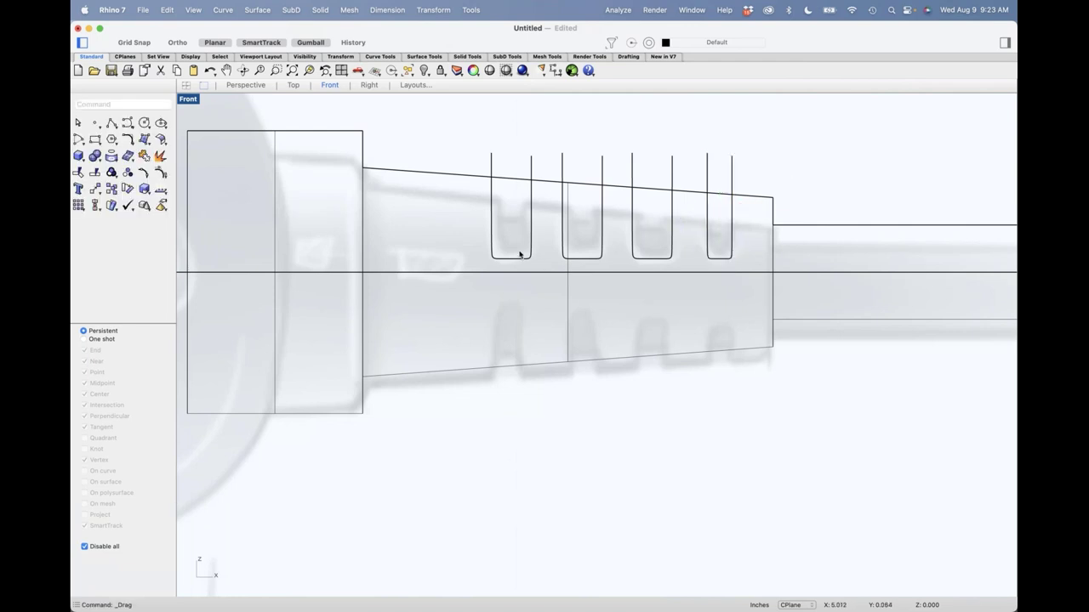
drag(687, 153, 581, 174)
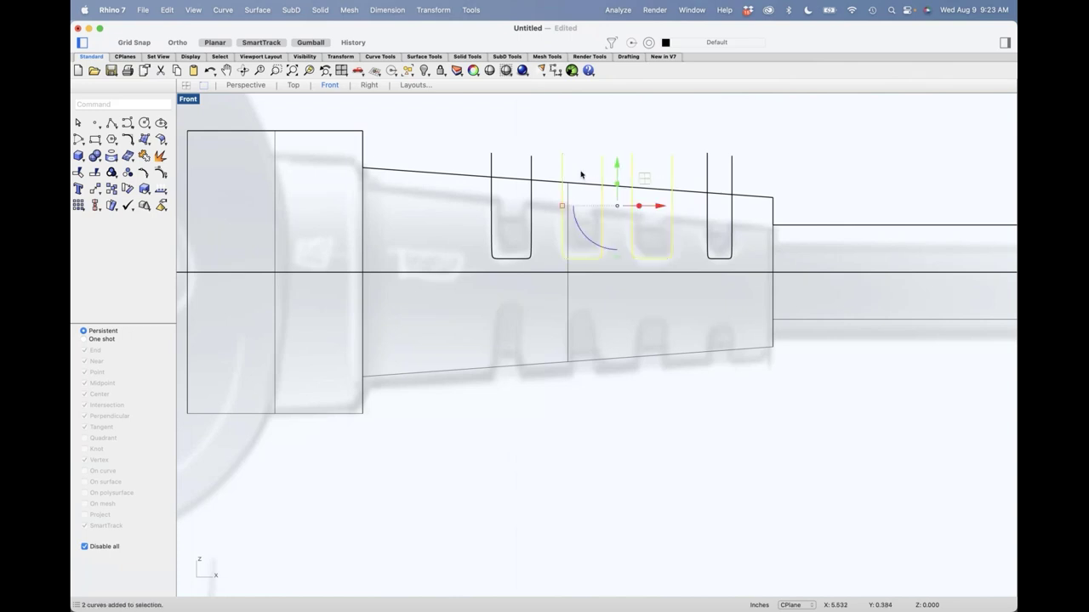
key(Delete)
text(TweenCurves)
key(Return)
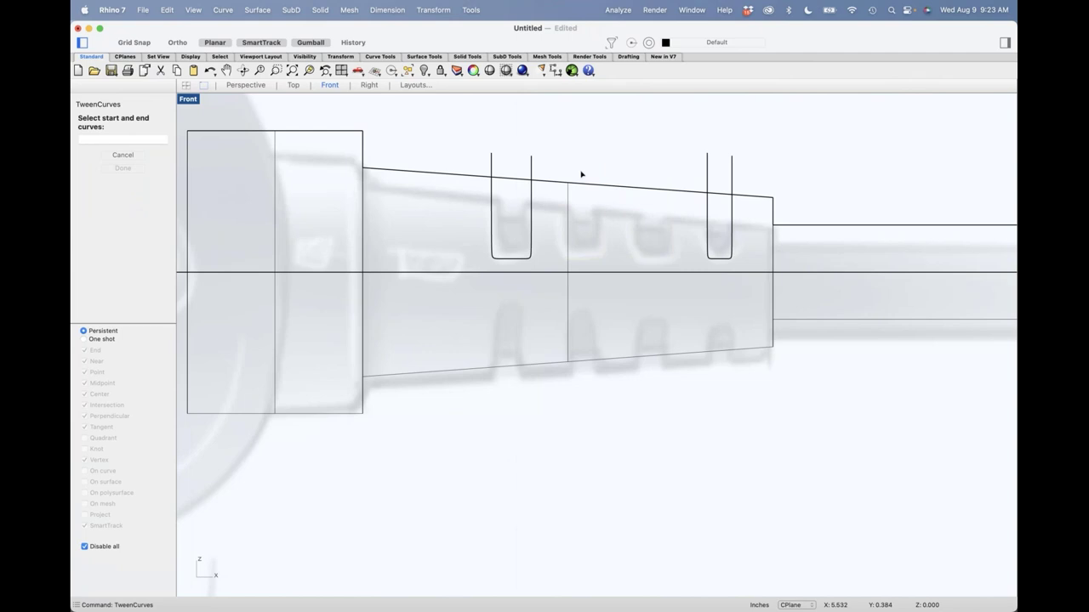
click(535, 175)
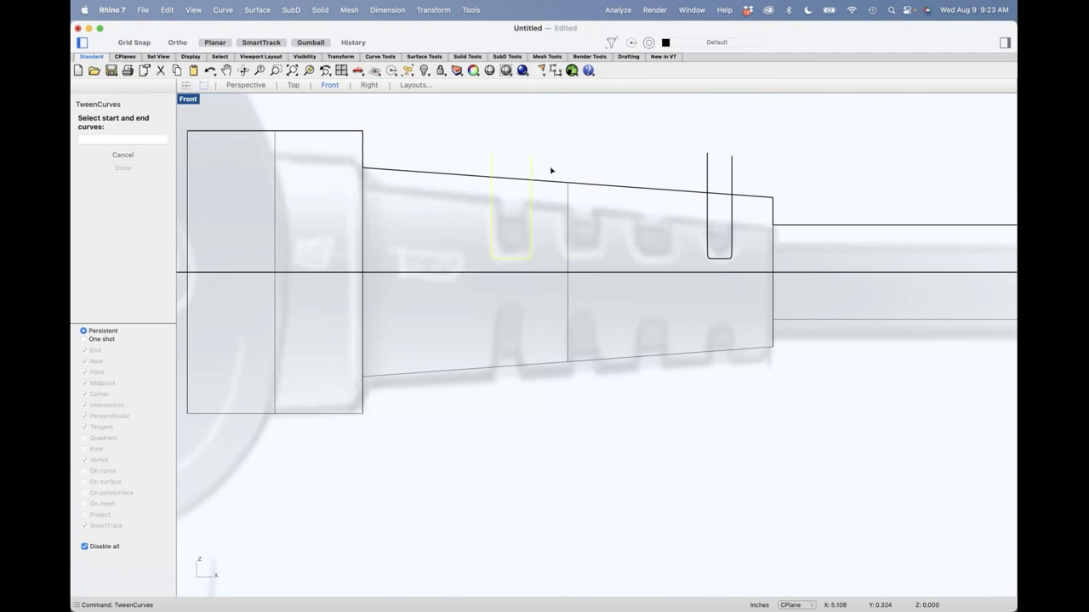
click(711, 174)
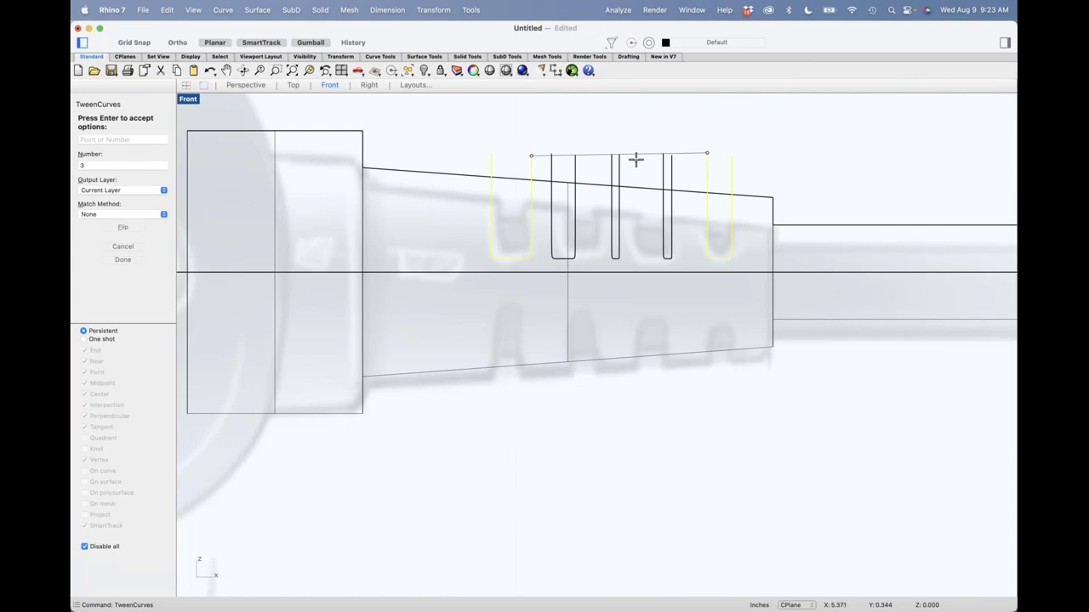
key(Escape)
Create 3 tween curves between the wide first U-curve and the narrow rearmost one, starting from matching left ends.
key(Return)
drag(488, 148, 560, 268)
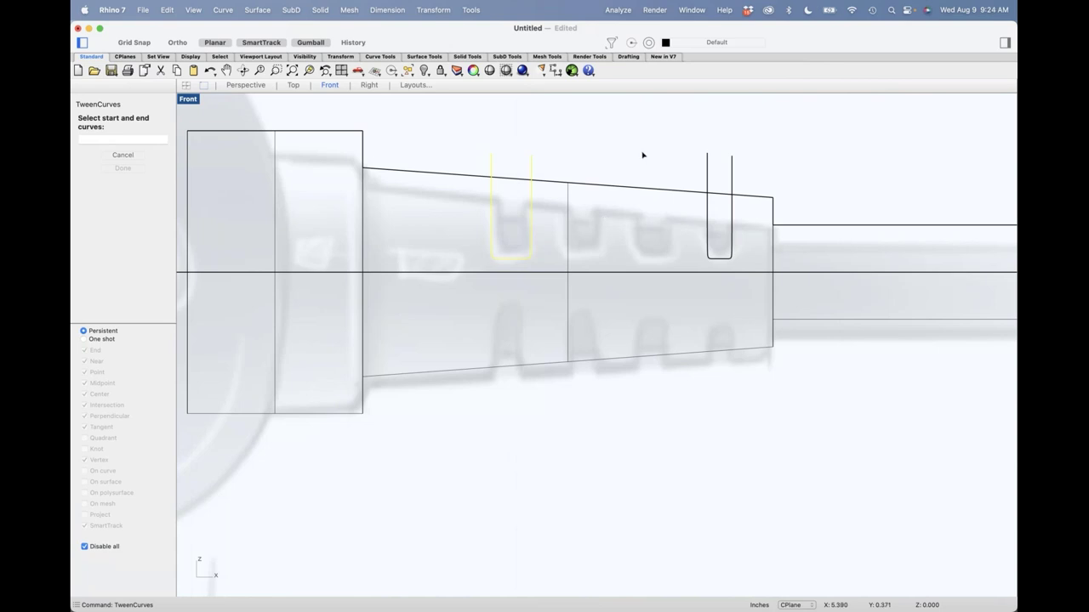
drag(672, 140, 759, 269)
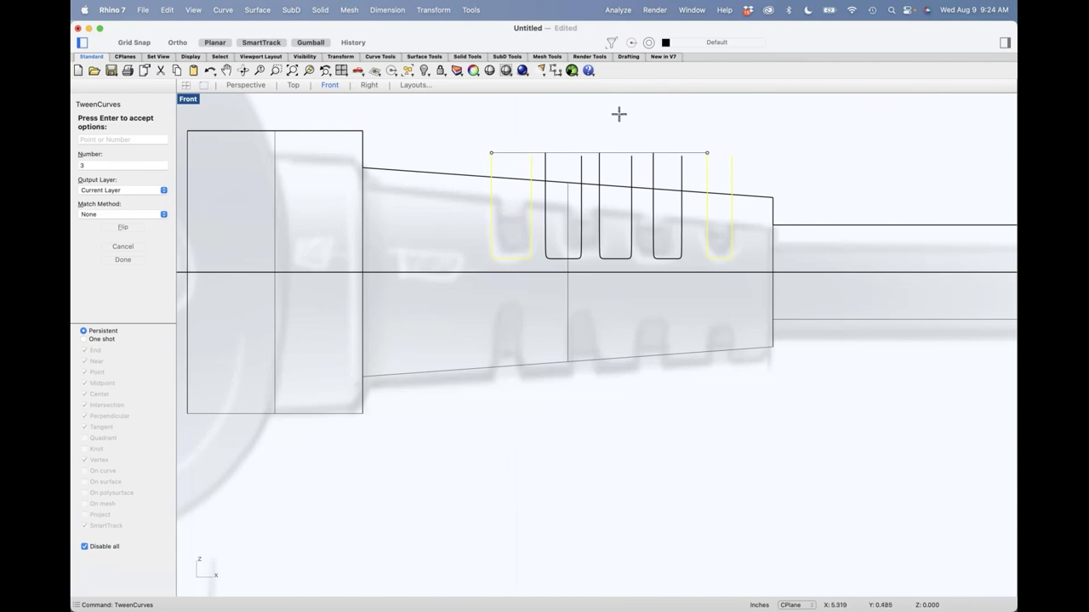
key(Return)
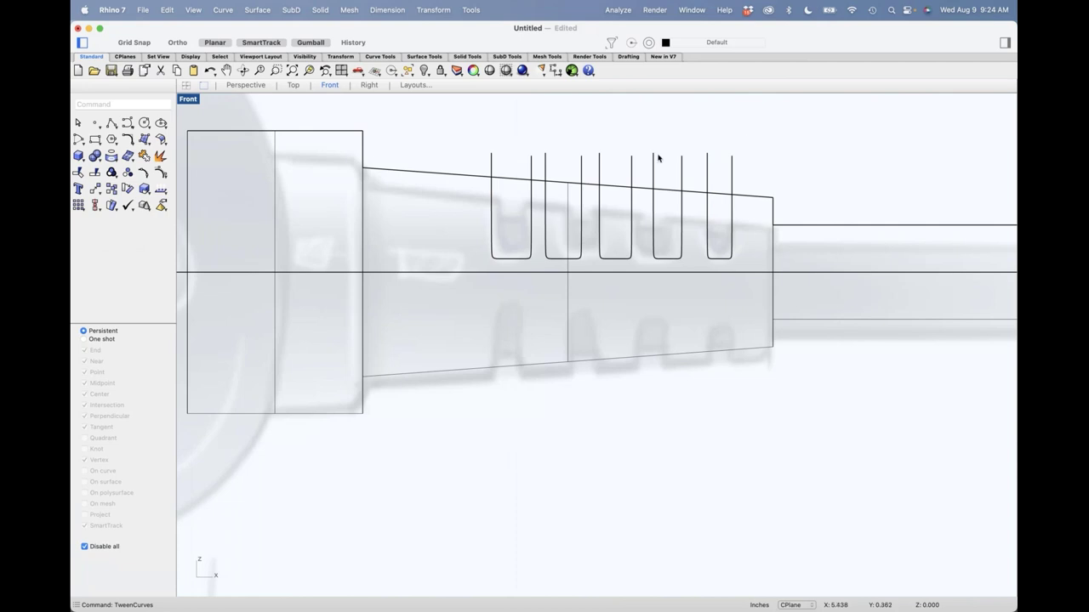
Draw four short polylines bridging the open upper ends of the five neighbouring U-curves.
click(111, 124)
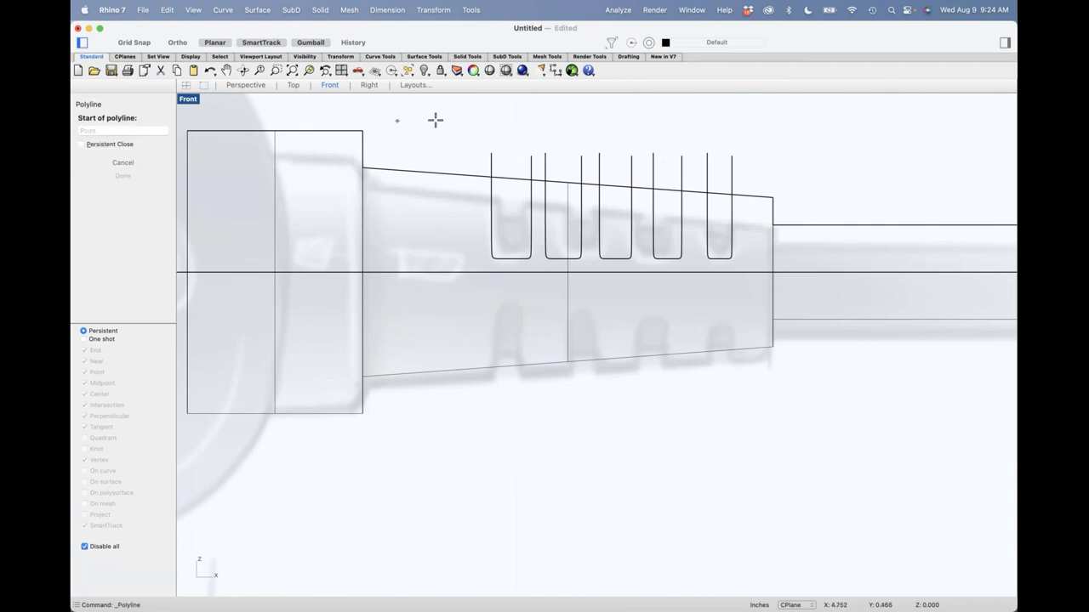
click(532, 156)
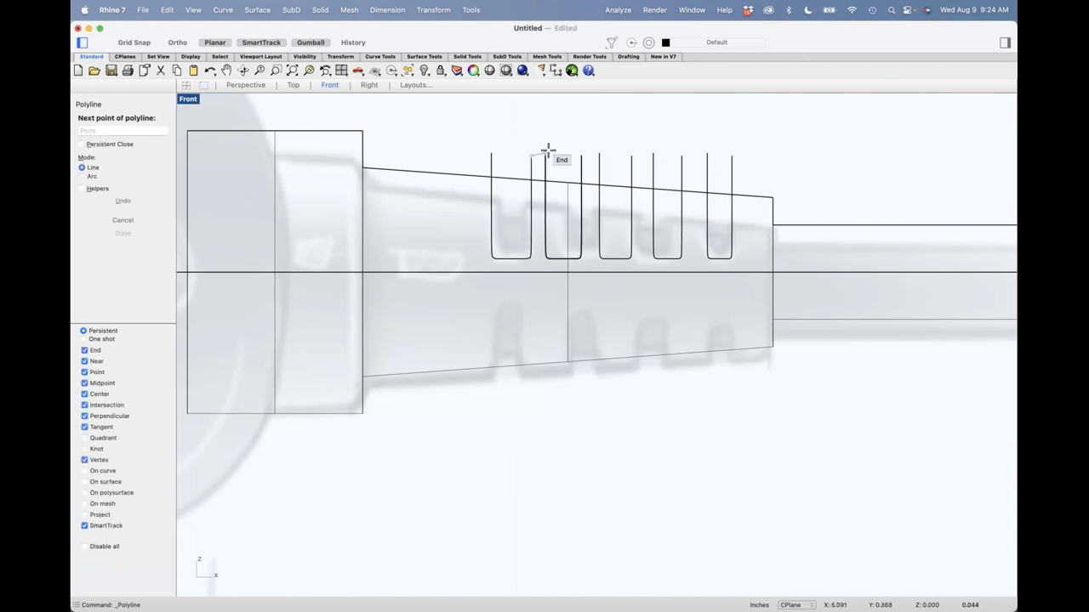
click(545, 153)
key(Return)
key(Return)
click(583, 154)
click(599, 153)
key(Return)
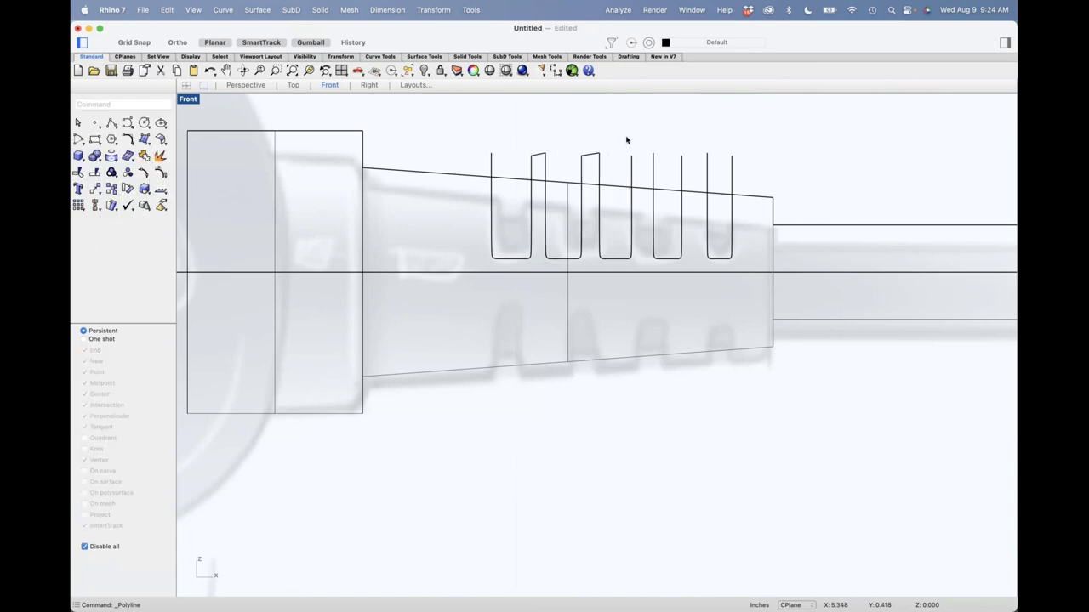
key(Return)
click(632, 153)
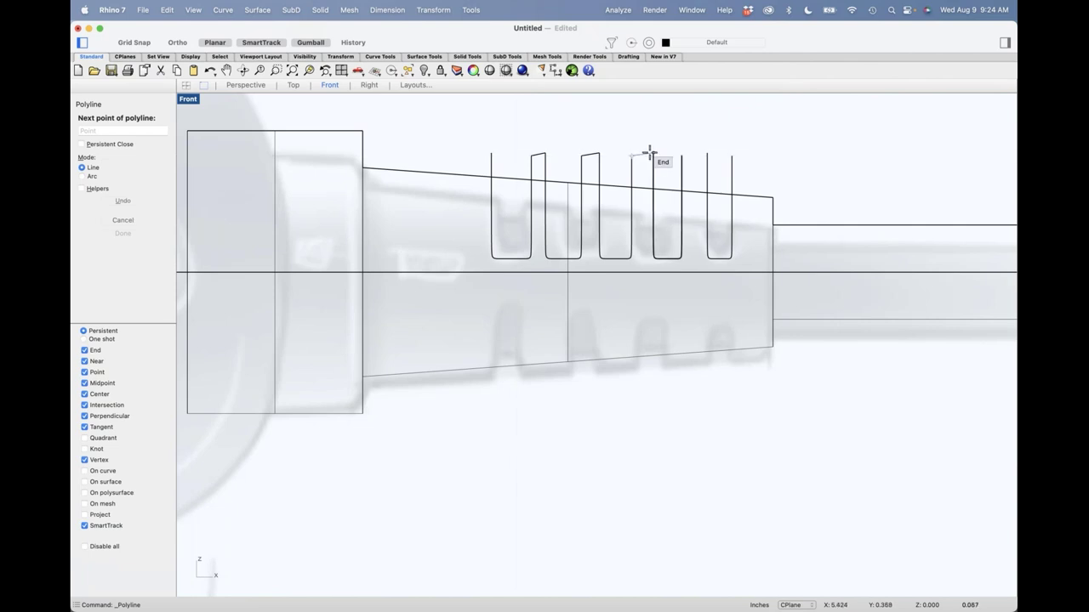
click(652, 154)
key(Return)
key(Return)
click(682, 154)
click(707, 153)
key(Return)
Join the five U-curves and the four bridging lines into one continuous open curve.
drag(772, 136, 493, 187)
key(super+j)
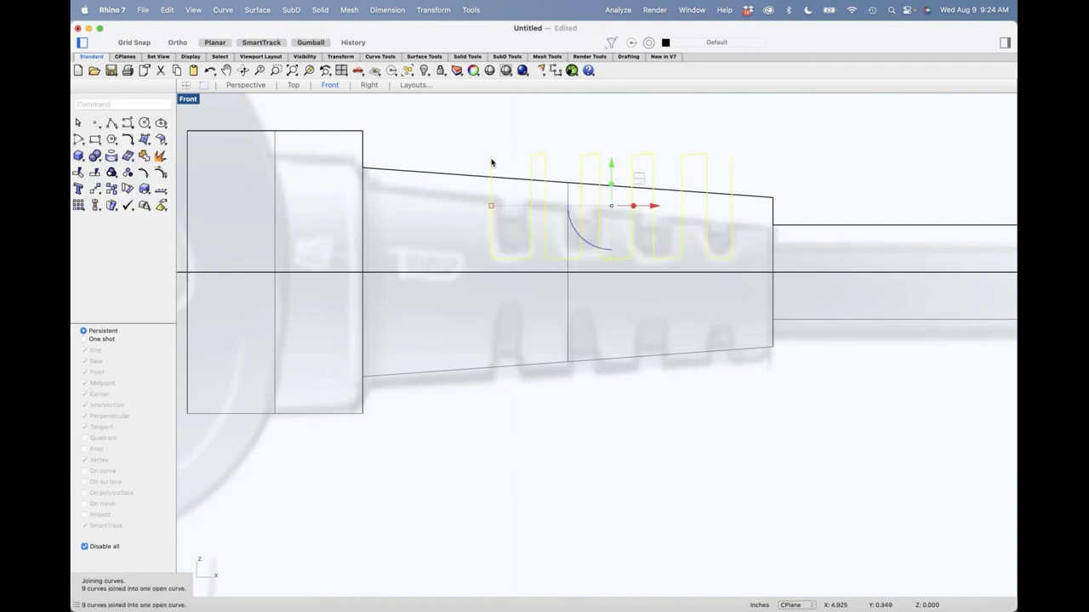
click(496, 127)
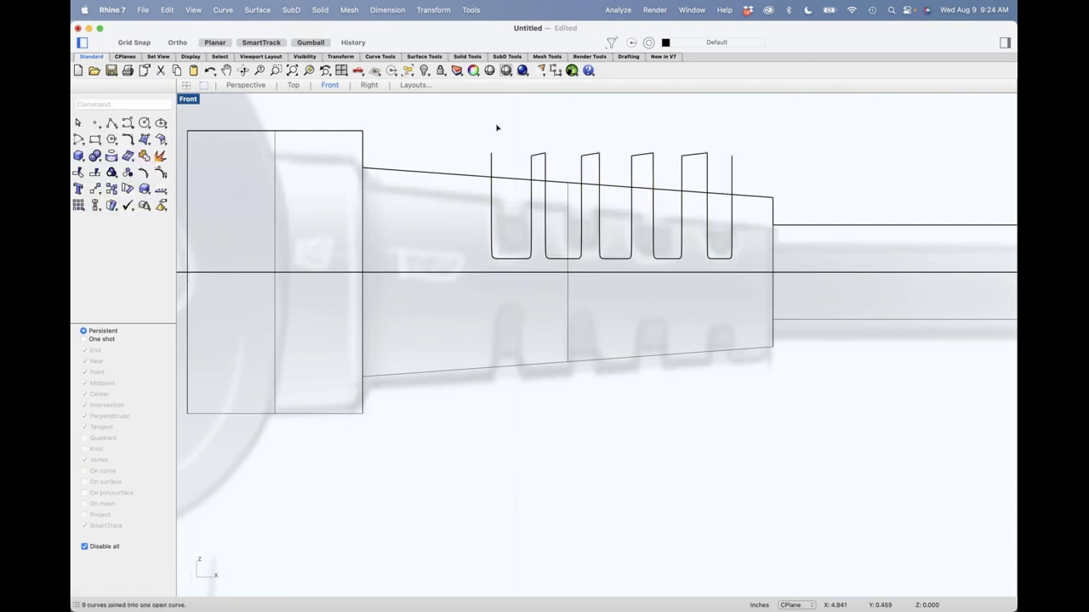
Extrude the joined notch curve to both sides in the Perspective view so the surface passes completely through the cord fitting.
key(ctrl+F4)
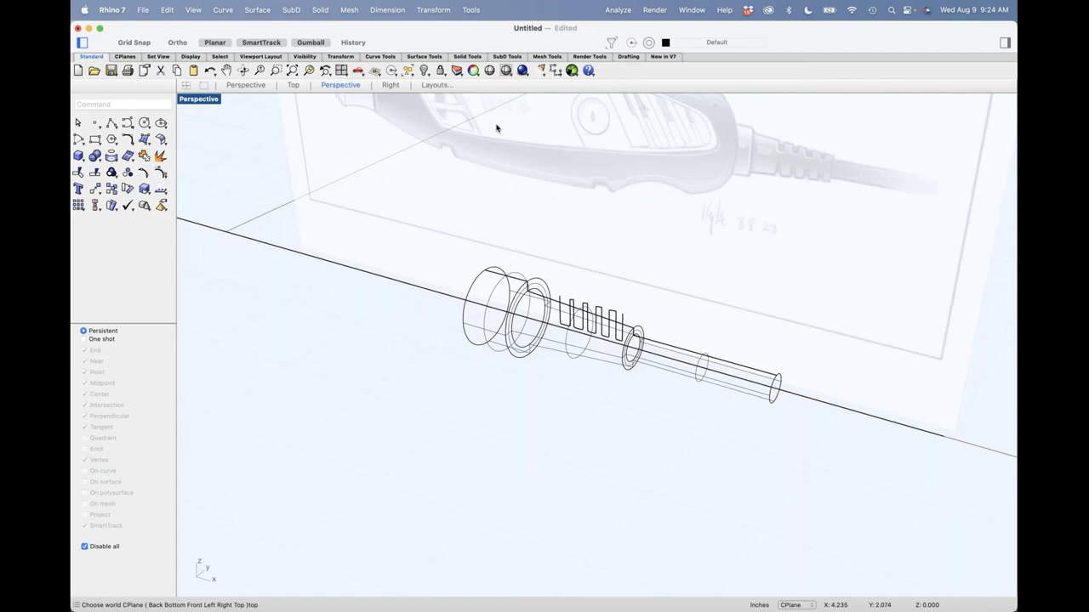
scroll(597, 308, up, 3)
drag(598, 310, 463, 367)
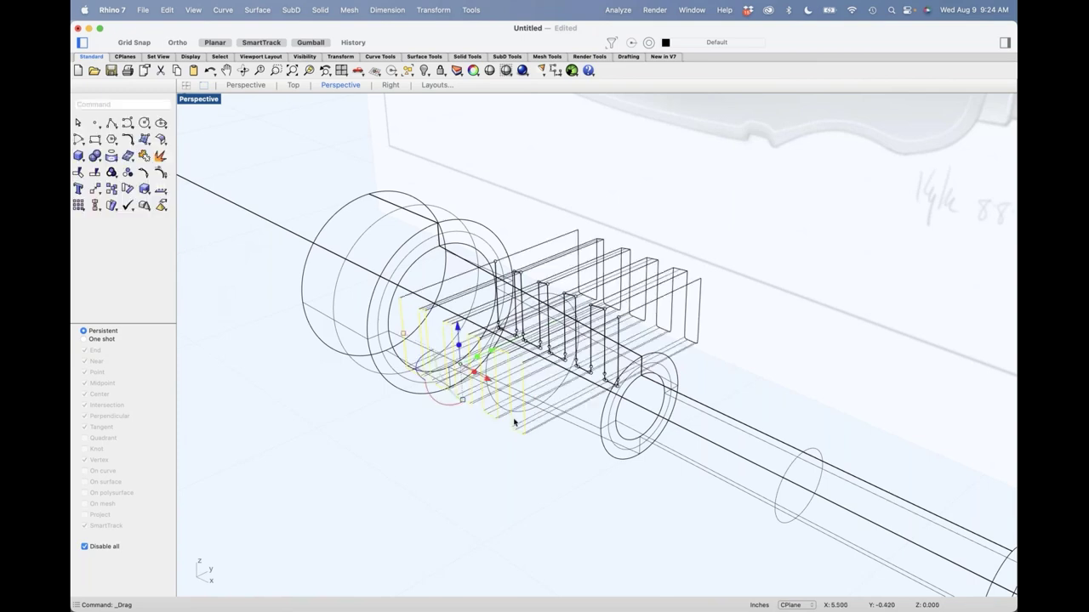
Set the Perspective viewport to Shaded display and view the cord fitting with its notch surface from the side.
click(200, 100)
click(256, 394)
right_drag(474, 432, 498, 422)
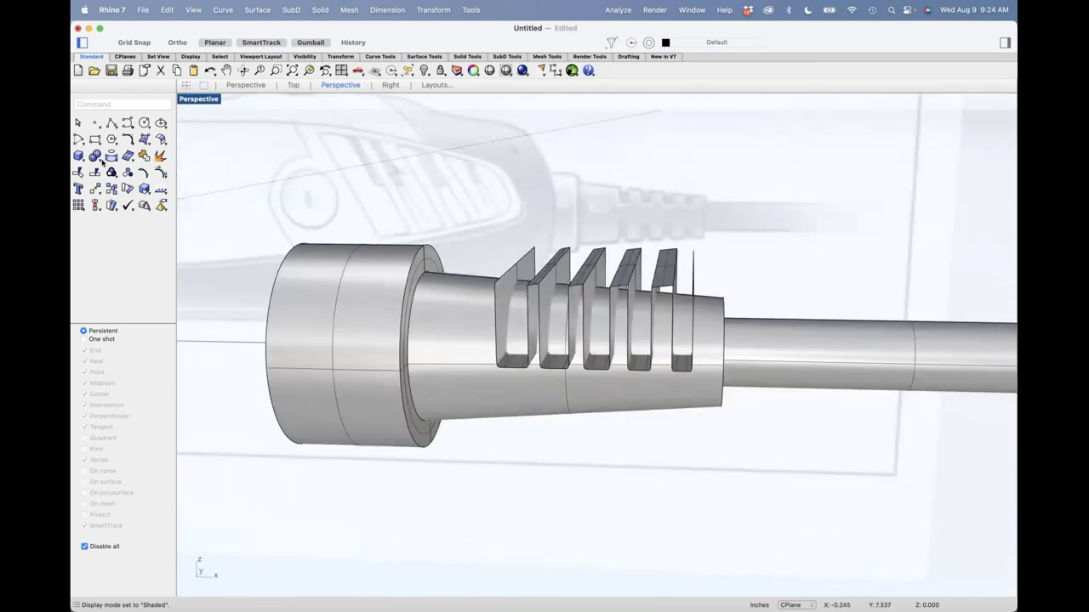
Try to subtract the extruded notch surface from the cord polysurface with Boolean Difference, and undo the operation.
click(101, 161)
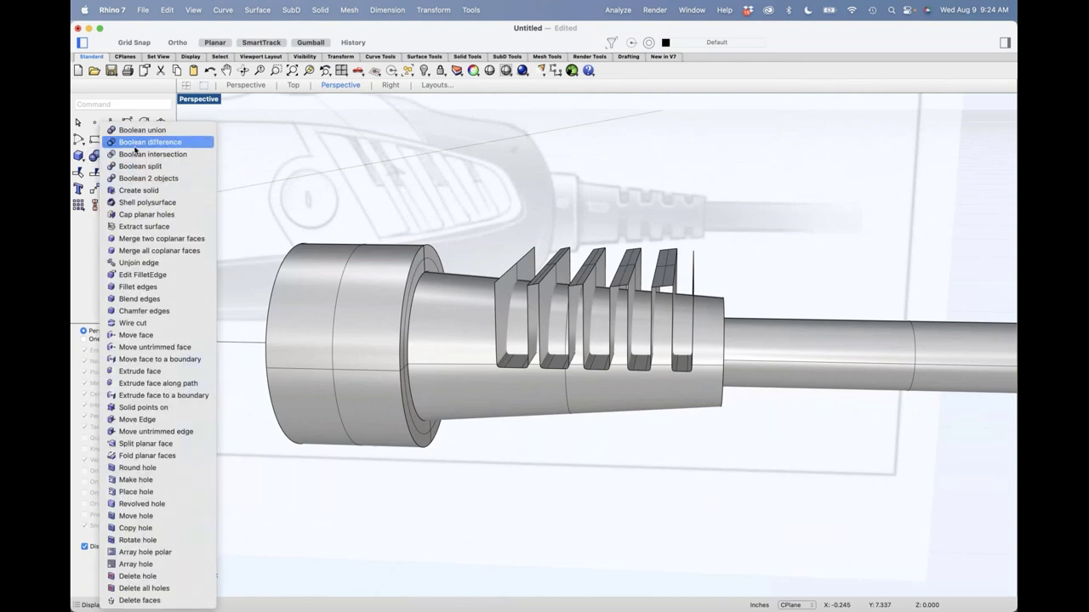
click(127, 142)
click(433, 280)
key(Return)
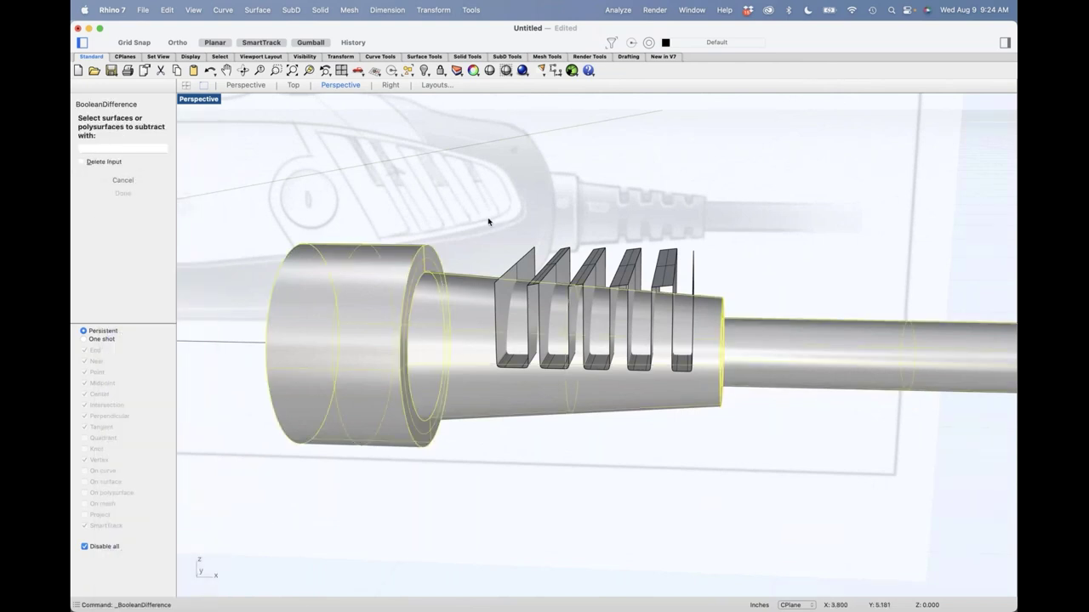
click(522, 255)
key(Return)
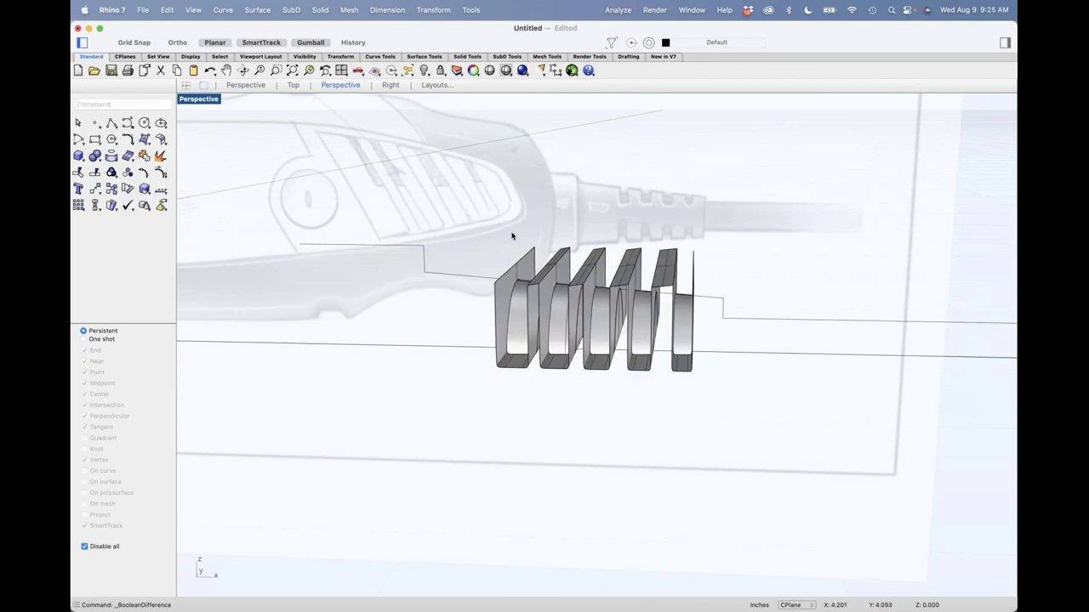
key(super+z)
Flip the normal direction of the extruded notch surface with the Dir command.
scroll(505, 241, up, 3)
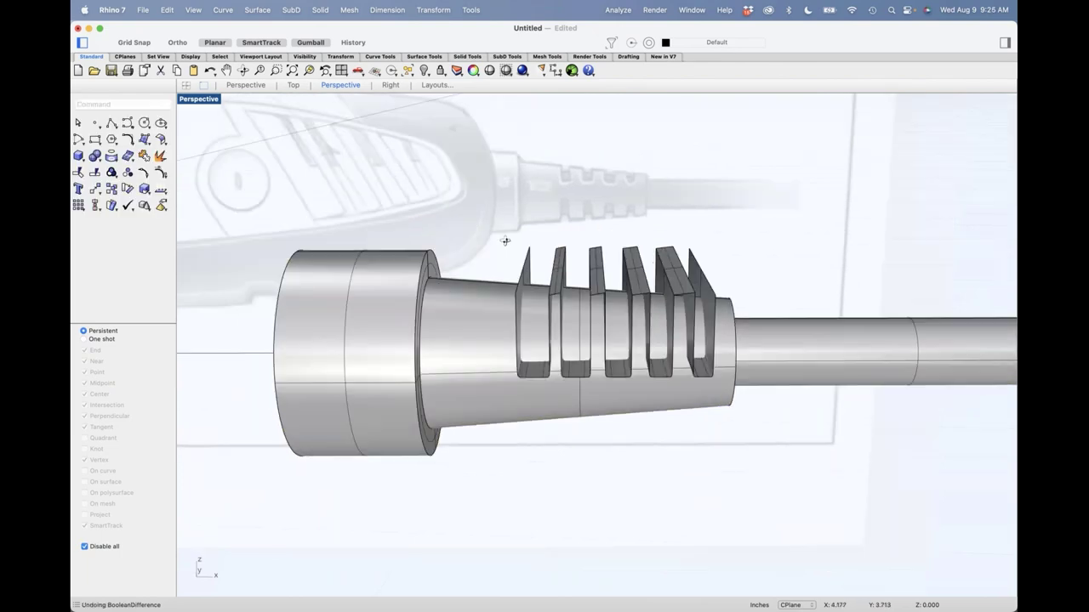
click(561, 257)
text(Dir)
key(Return)
right_drag(251, 246, 411, 268)
scroll(697, 286, up, 2)
scroll(704, 292, up, 3)
scroll(633, 301, down, 3)
text(f)
key(Return)
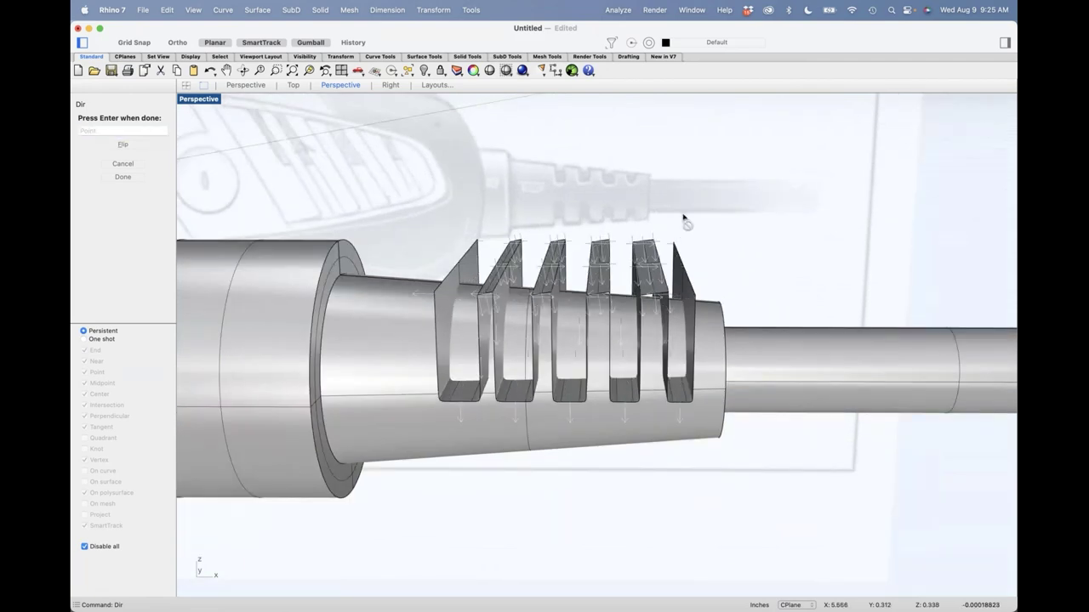
key(Return)
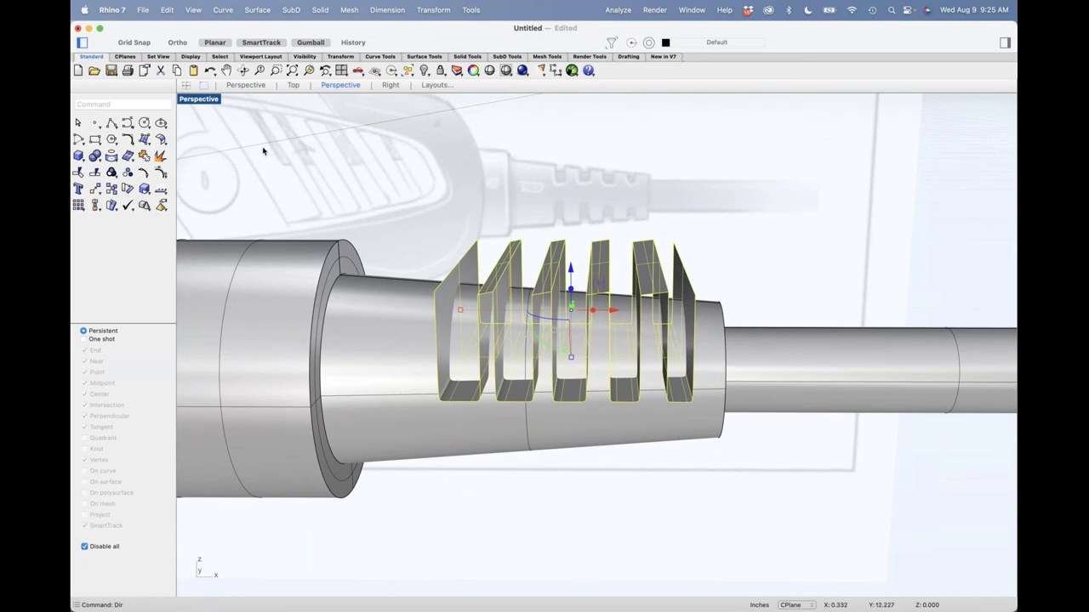
click(262, 151)
Subtract the flipped notch surface from the cord polysurface with Boolean Difference, keeping the cutting surface.
click(99, 160)
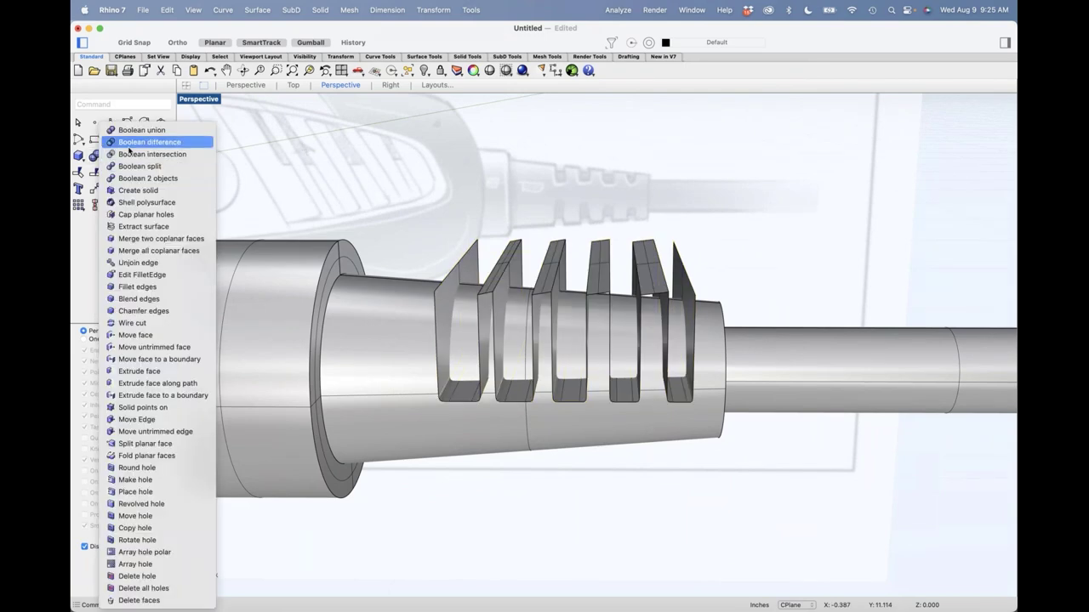
click(111, 143)
click(330, 268)
key(Return)
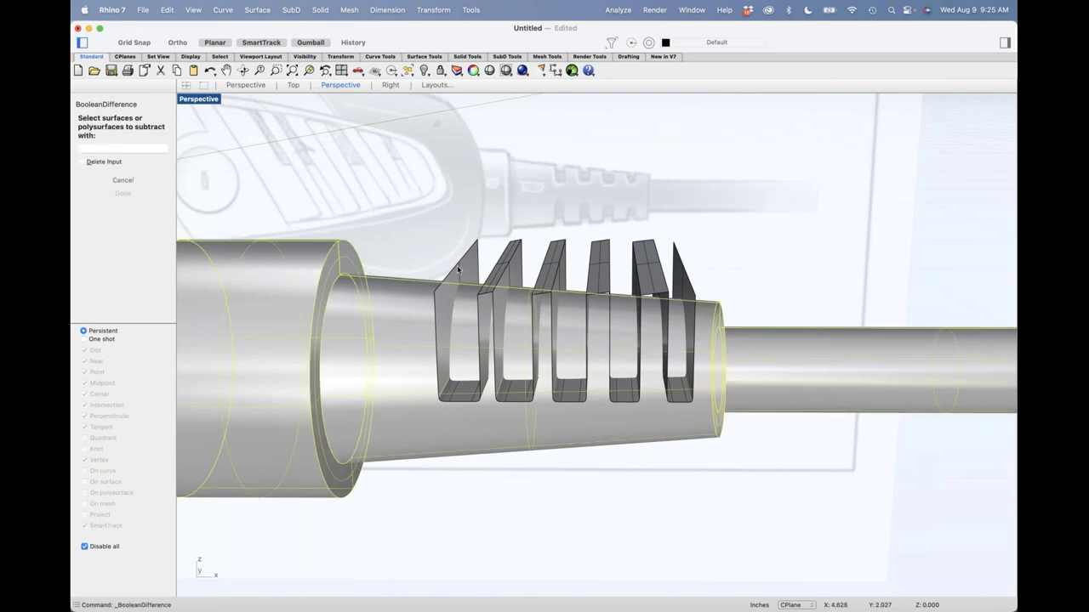
click(465, 264)
key(Return)
right_drag(497, 241, 498, 234)
Mirror a copy of the notch surface across the cord fitting's horizontal centreline in the Front view.
key(ctrl+F2)
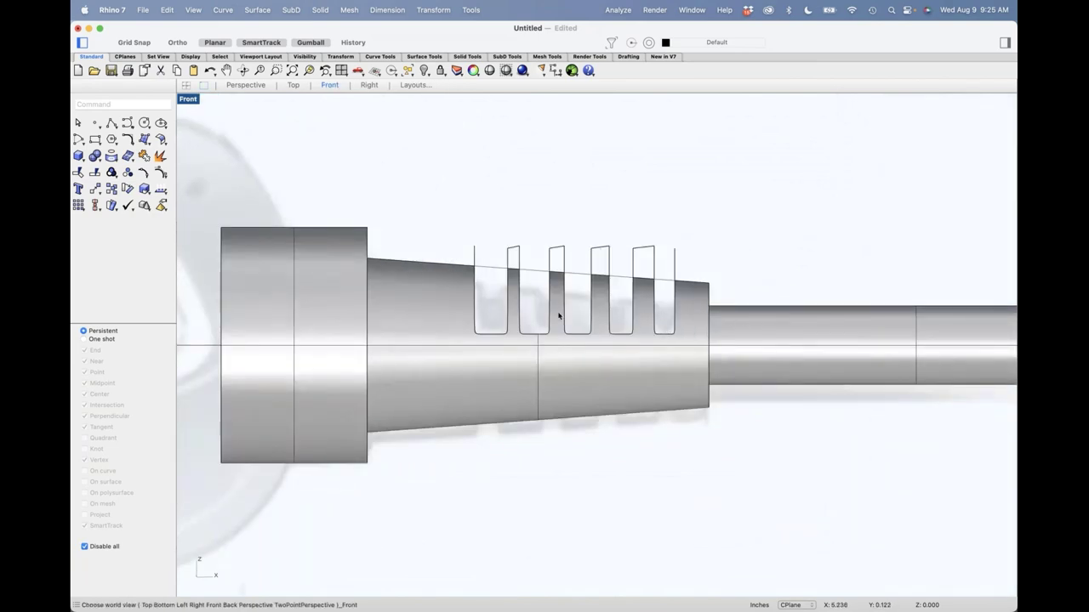
click(650, 254)
click(693, 274)
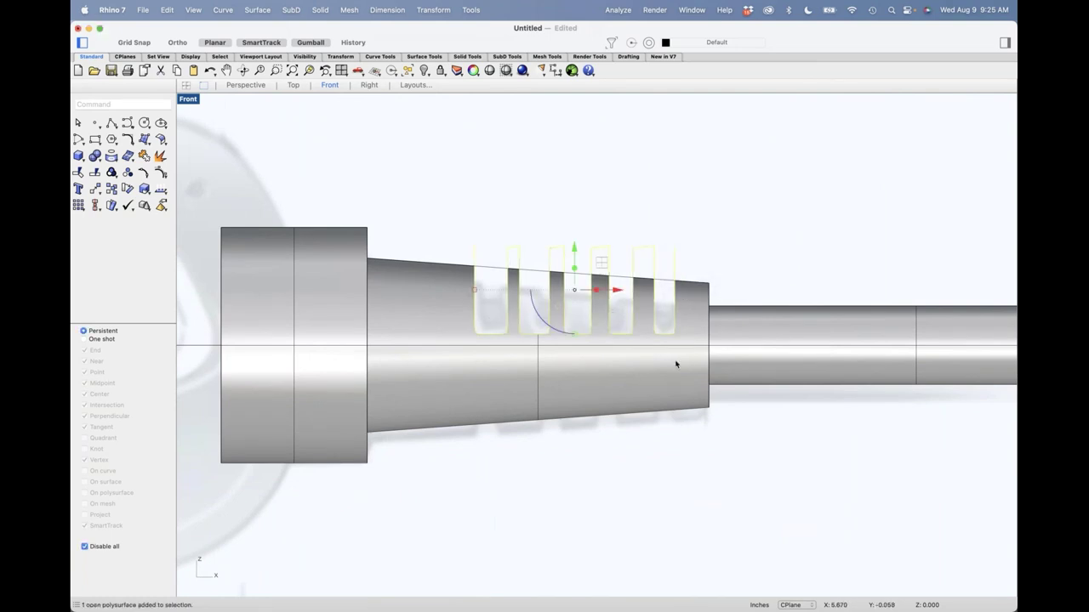
text(mirror)
key(Return)
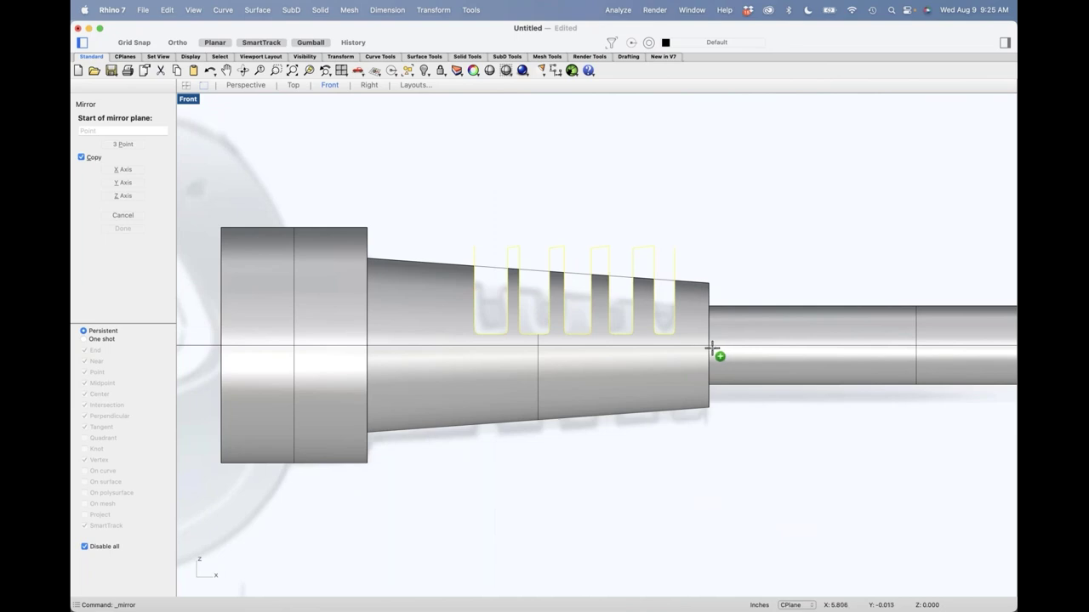
key(alt)
click(708, 347)
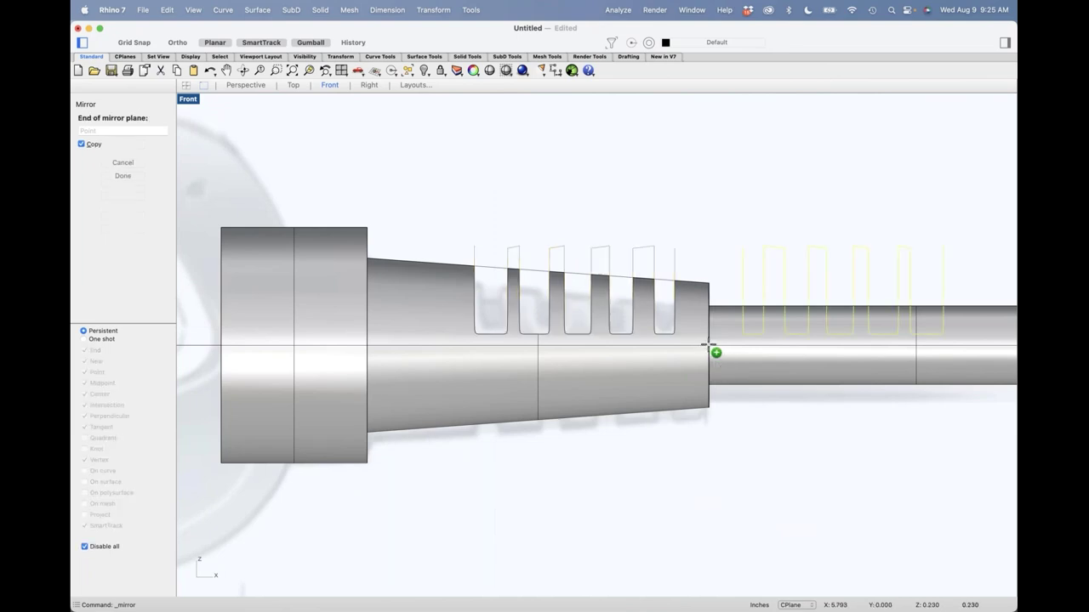
click(783, 354)
Subtract the mirrored notch surface from the cord polysurface with Boolean Difference in the Perspective view.
text(p)
key(Return)
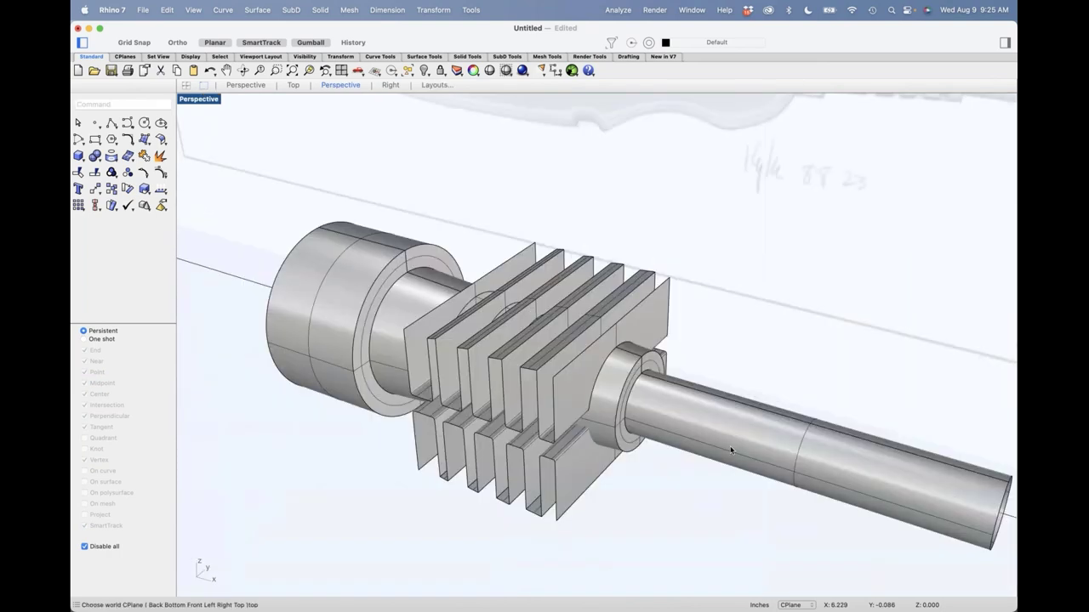
right_drag(730, 450, 375, 340)
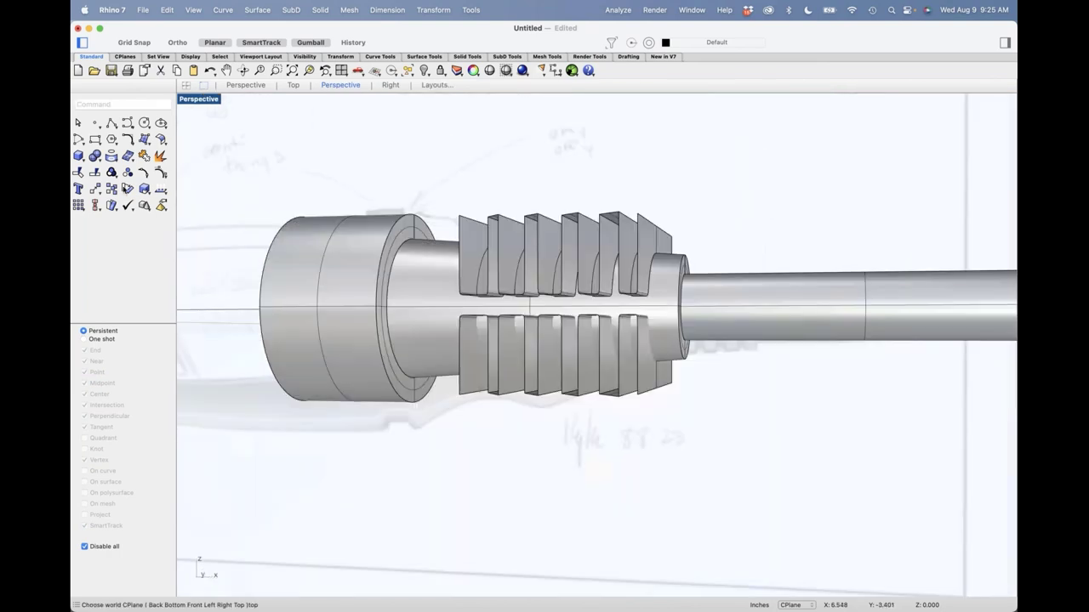
click(100, 160)
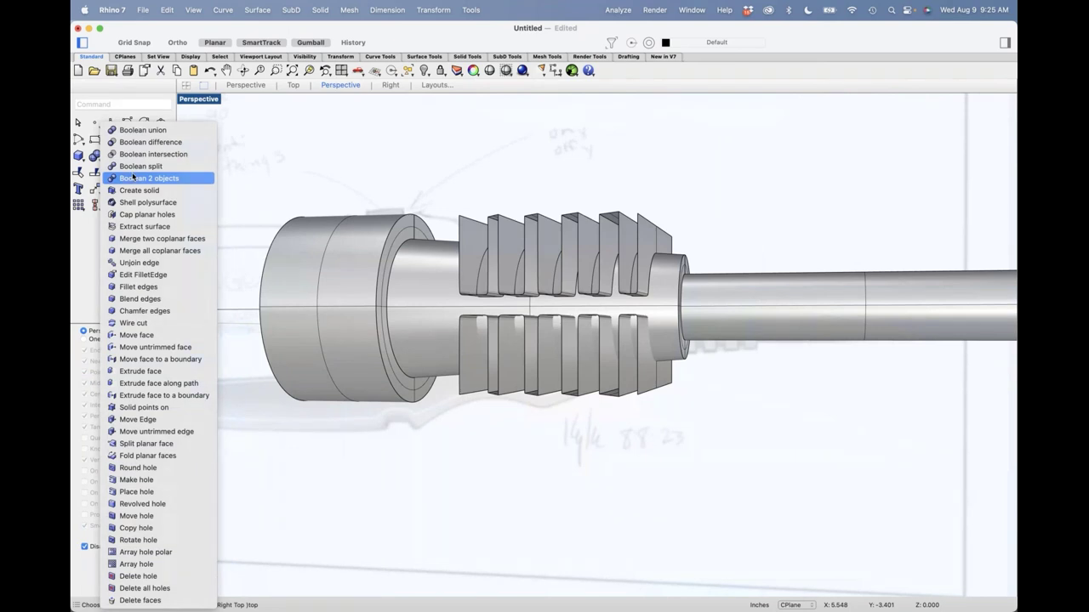
click(136, 142)
click(343, 342)
key(Return)
click(463, 398)
key(Return)
Delete both notch cutting surfaces and view the notched cord fitting.
right_drag(502, 433, 517, 442)
click(602, 414)
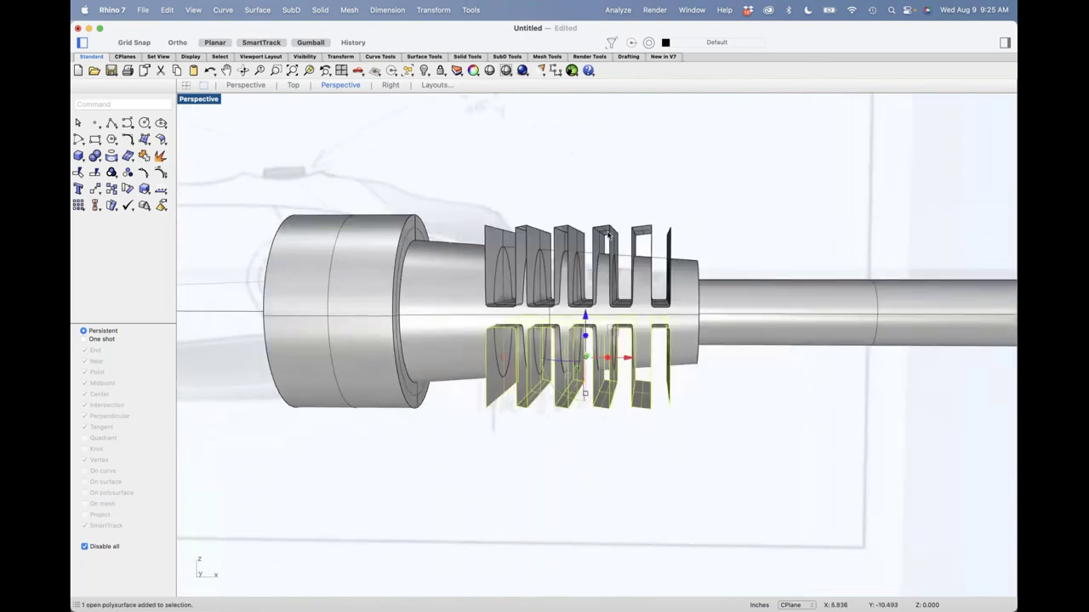
shift+click(607, 240)
key(Delete)
right_drag(607, 241, 587, 309)
scroll(548, 279, down, 3)
scroll(566, 305, up, 5)
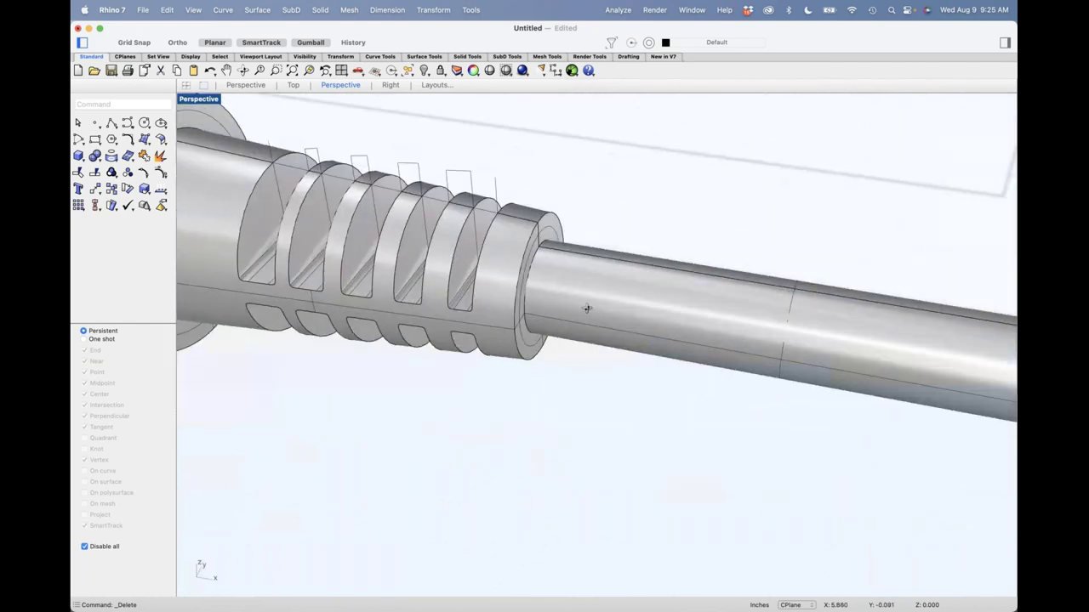
Copy the circular polysurface edge where the cable meets the fitting's end face and move the copy slightly inside the fitting.
shift+super+click(525, 300)
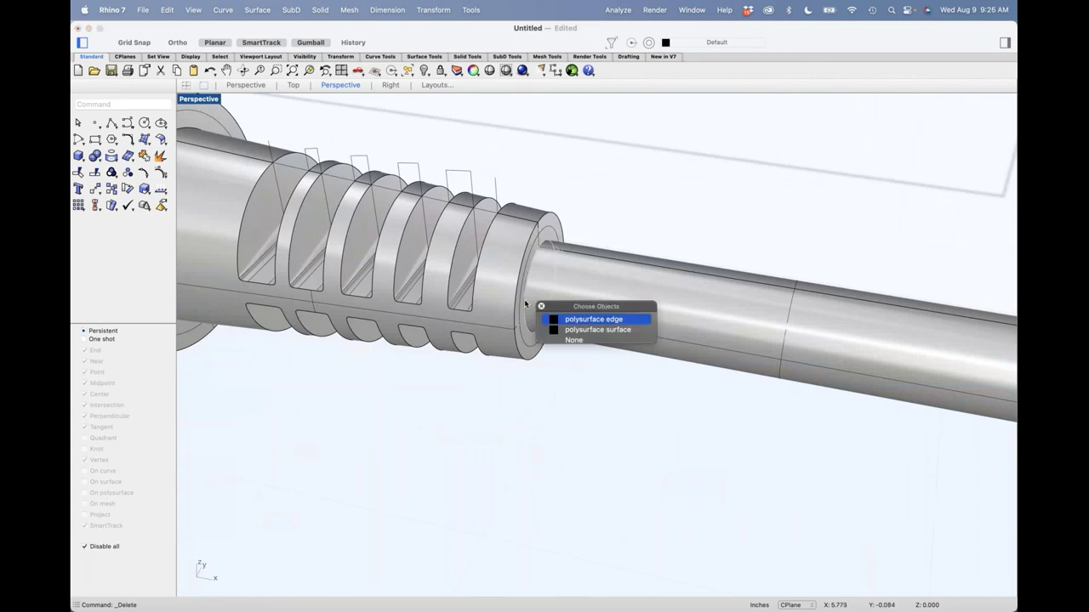
click(593, 319)
right_drag(567, 347, 582, 347)
drag(583, 288, 528, 291)
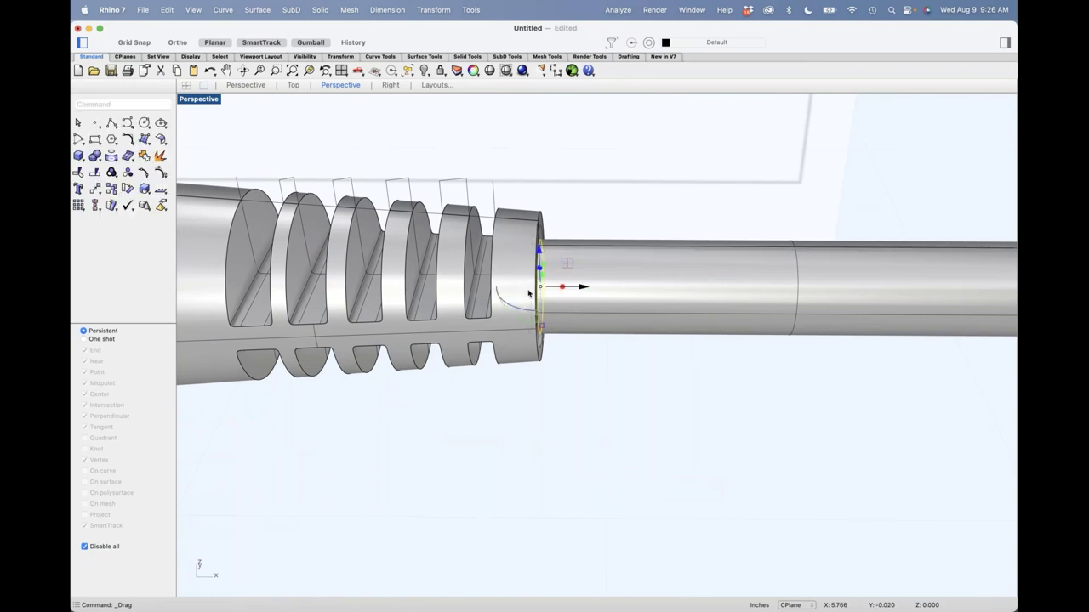
shift+right_drag(574, 363, 611, 340)
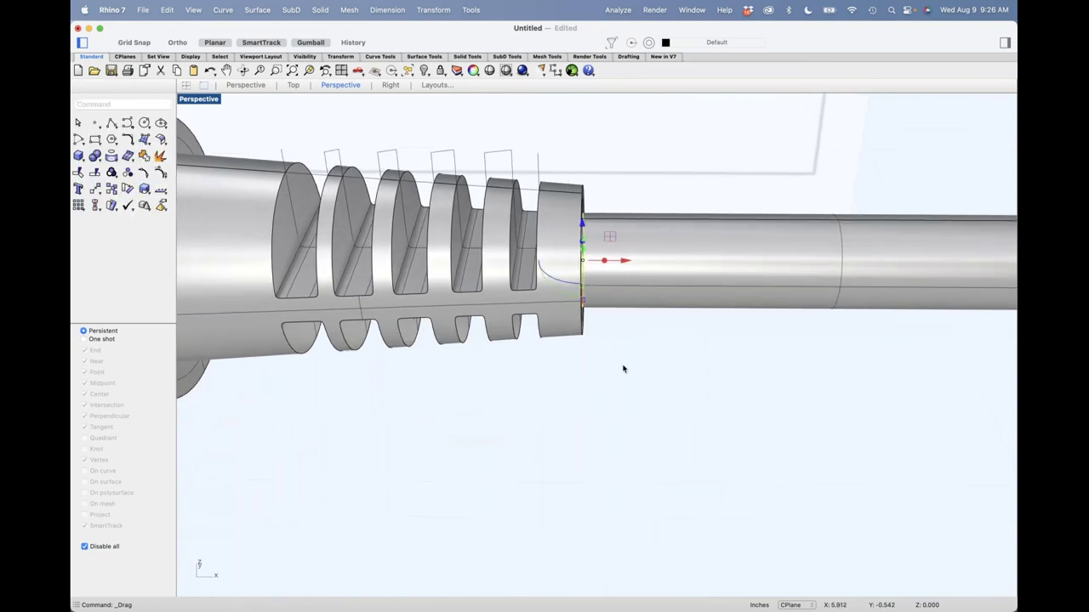
Extrude the copied circle back through the notched section as an inner core and close its ends with Cap.
click(567, 292)
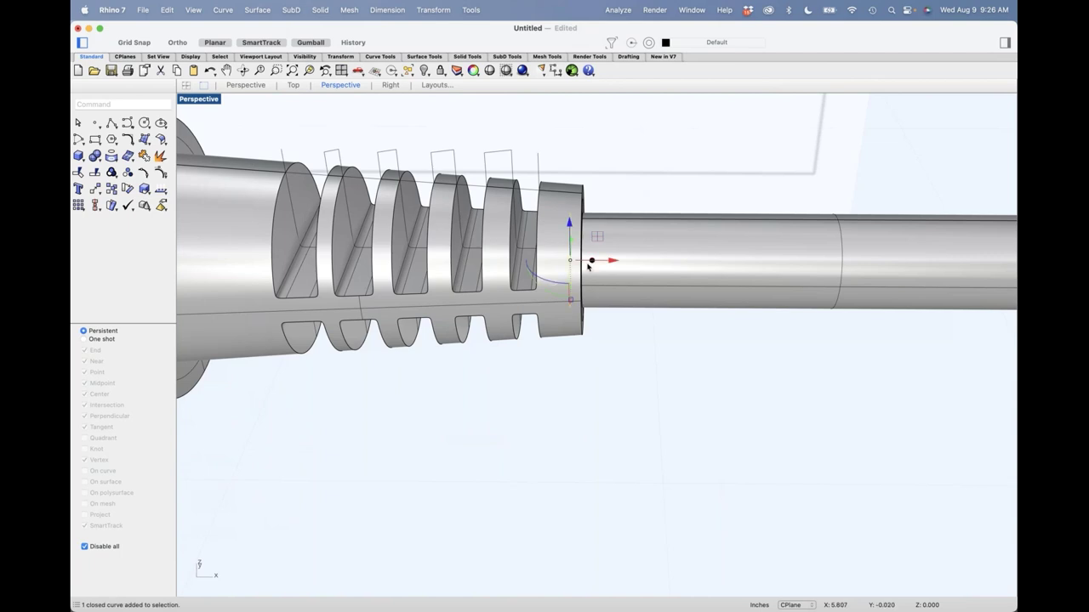
drag(593, 260, 255, 297)
scroll(428, 386, down, 2)
click(352, 308)
text(cap)
key(Return)
Join the capped core to the notched cord fitting with Boolean Union and view the result from several angles.
shift+click(297, 357)
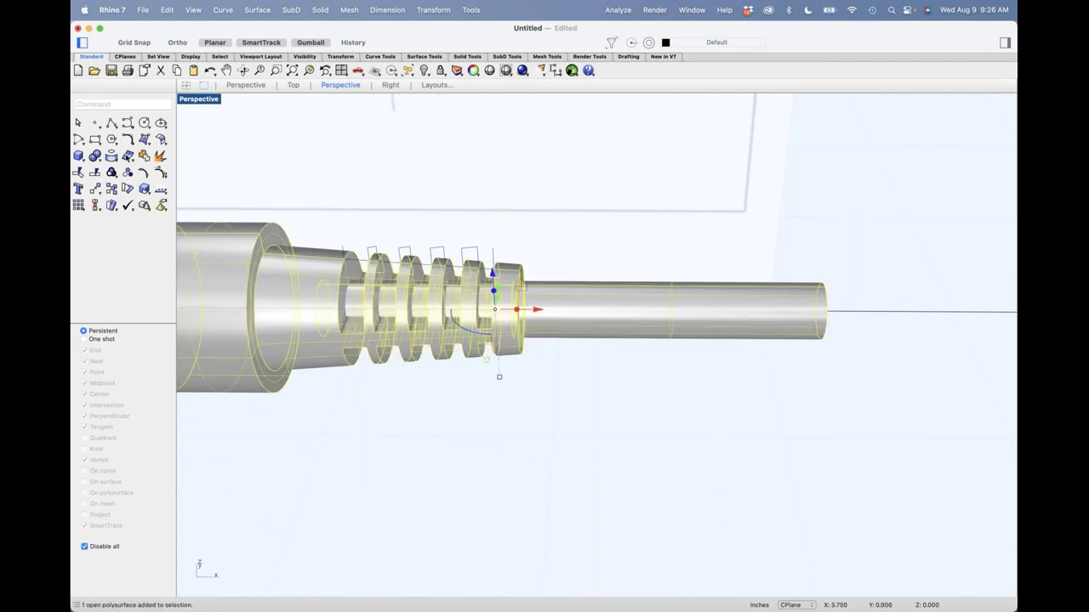
click(92, 155)
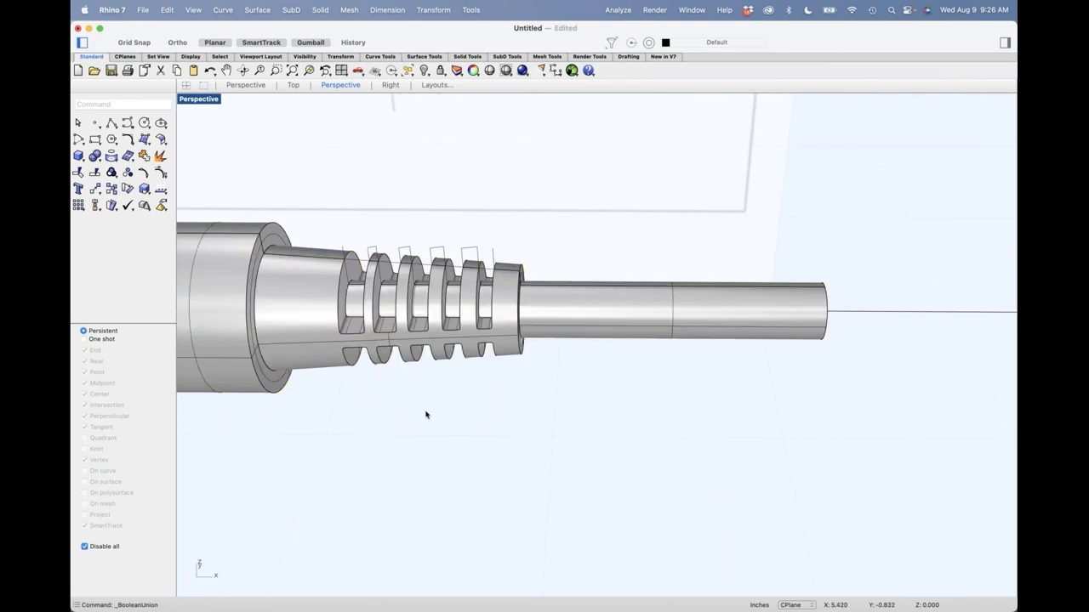
scroll(605, 434, down, 3)
right_drag(604, 435, 599, 399)
scroll(539, 318, up, 5)
right_drag(547, 331, 540, 310)
scroll(537, 277, down, 3)
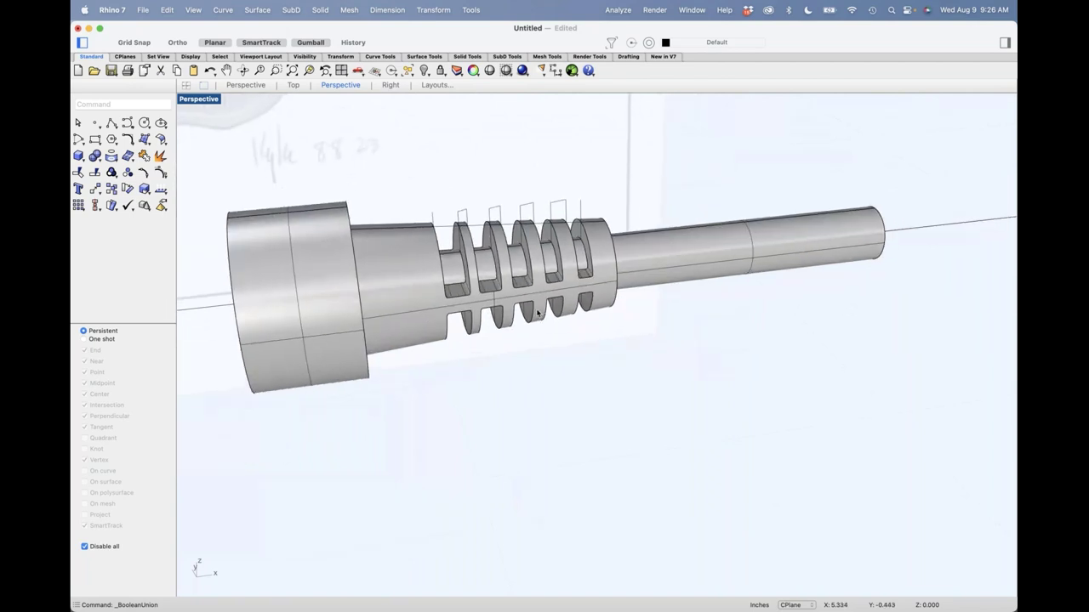
scroll(490, 348, left, 3)
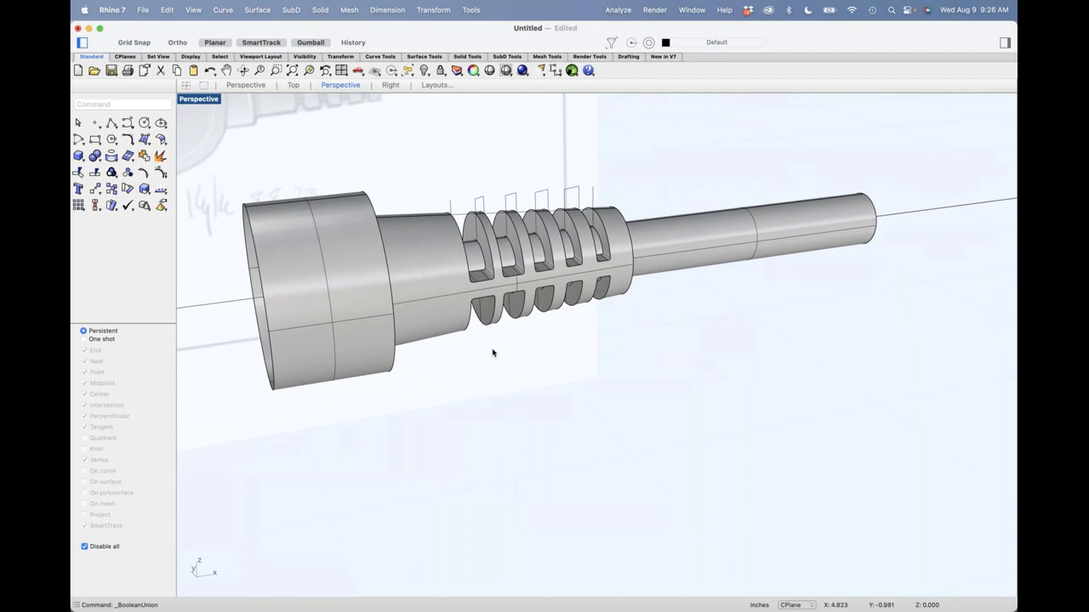
Turn on Edge Softening in the object properties of the united cord fitting and view its notched end close up.
click(411, 281)
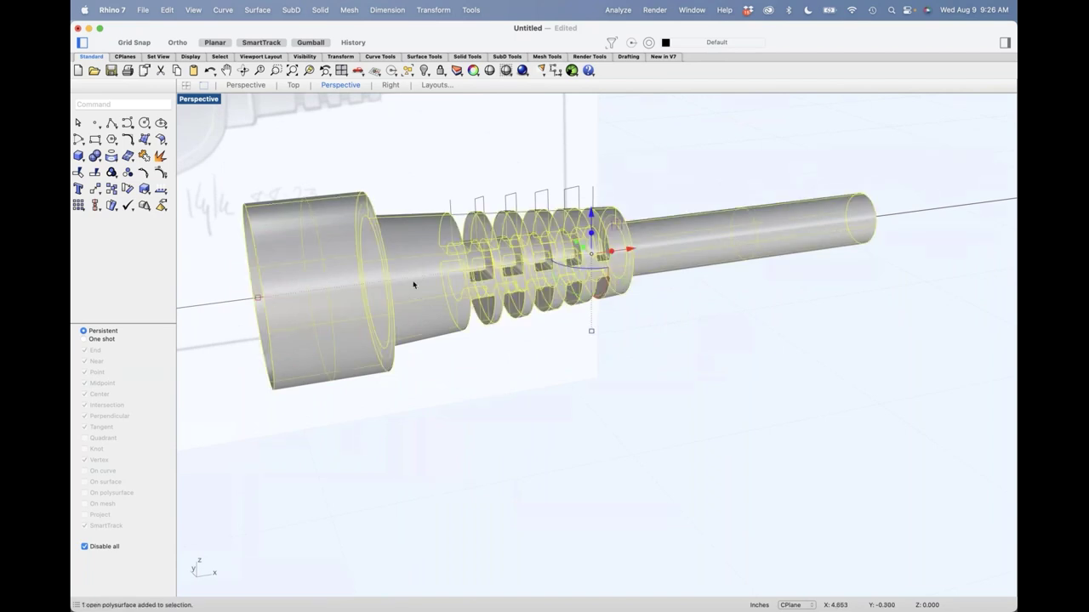
click(1005, 42)
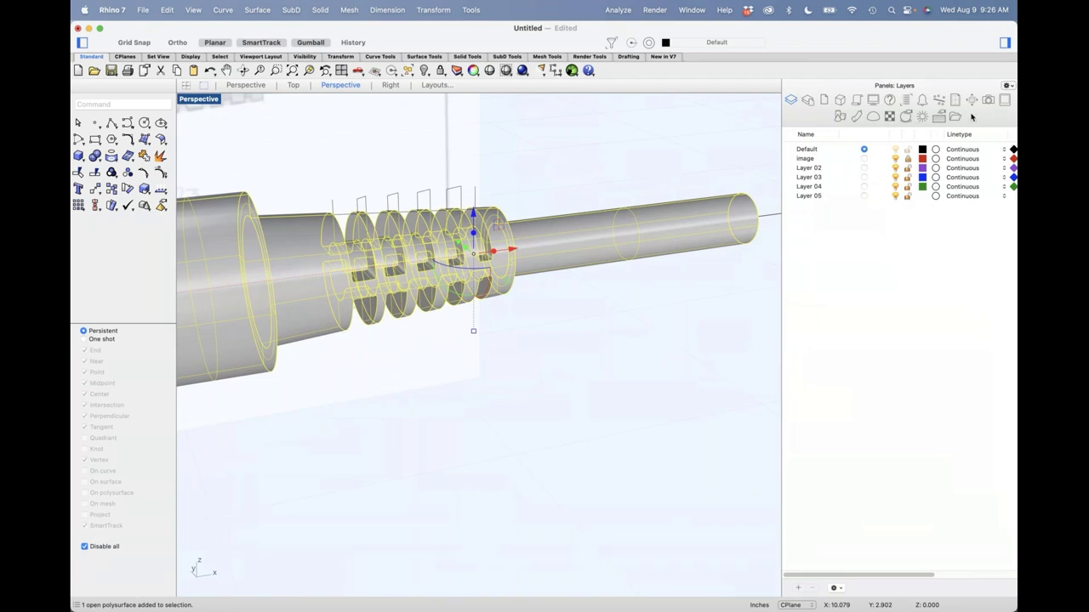
click(1006, 86)
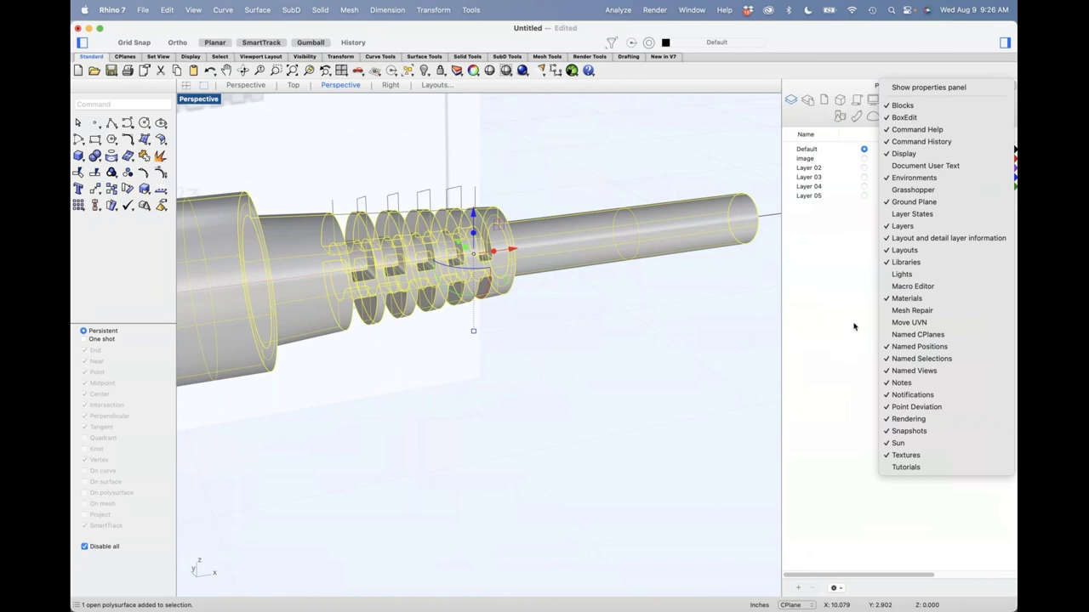
click(921, 90)
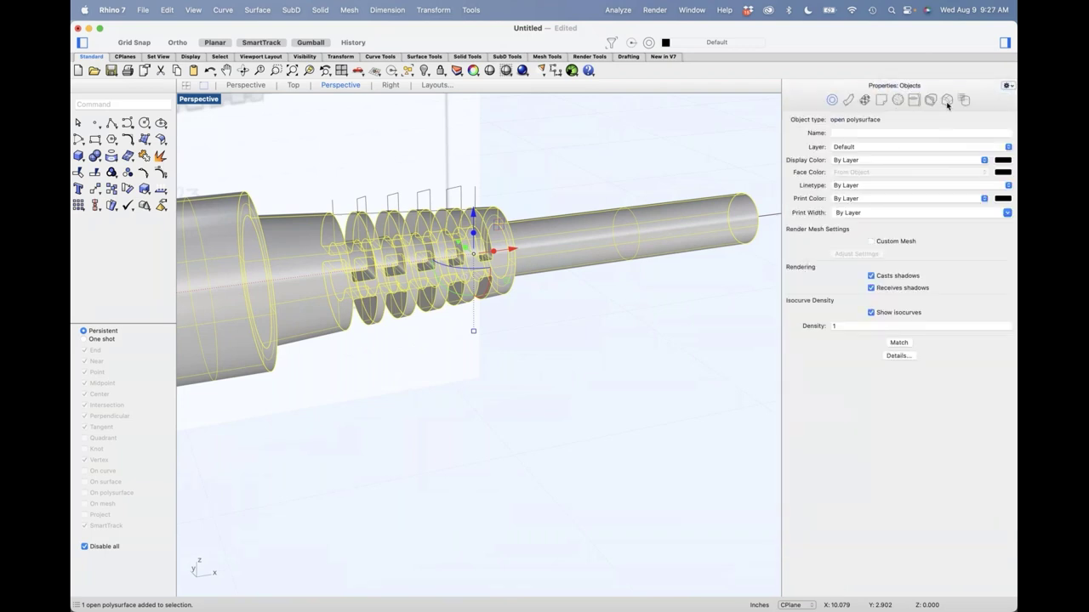
click(946, 100)
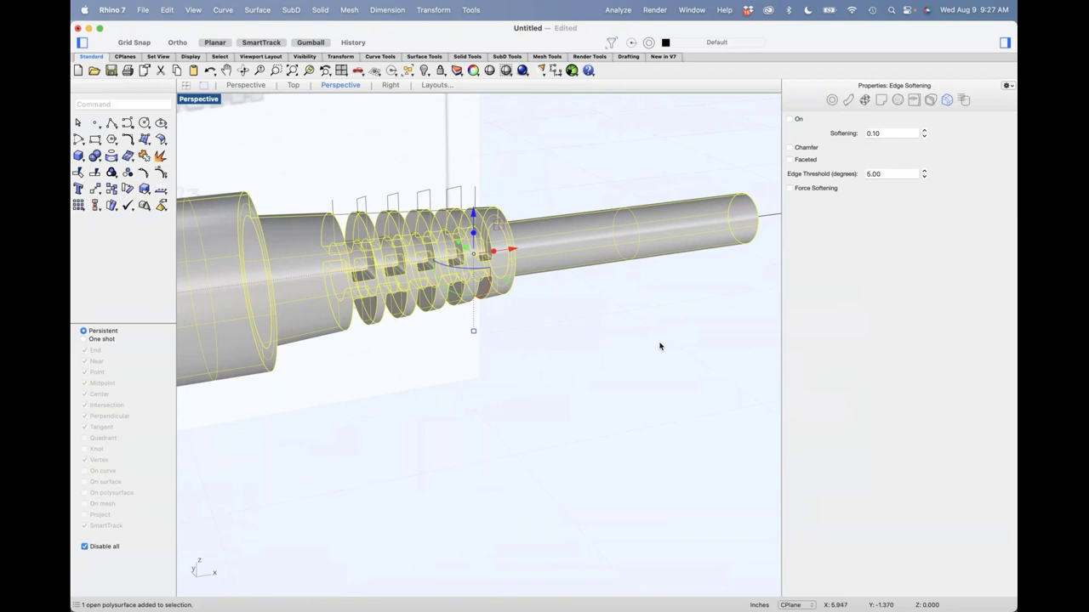
mouse_move(651, 338)
right_down()
mouse_move(618, 345)
mouse_move(597, 331)
mouse_move(610, 241)
right_up()
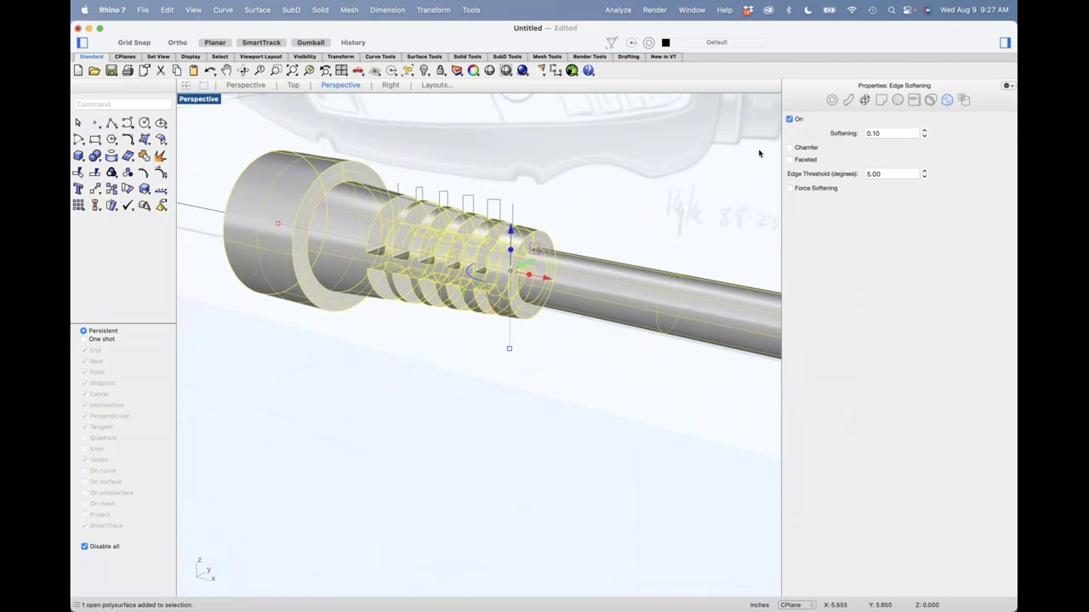
scroll(705, 224, up, 5)
key(Escape)
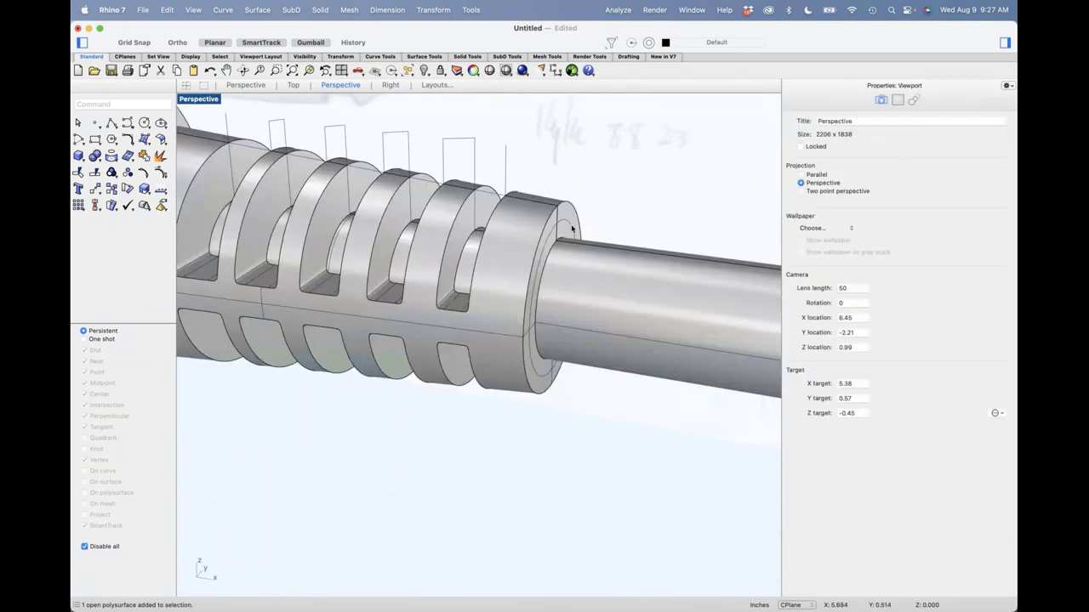
scroll(572, 228, up, 3)
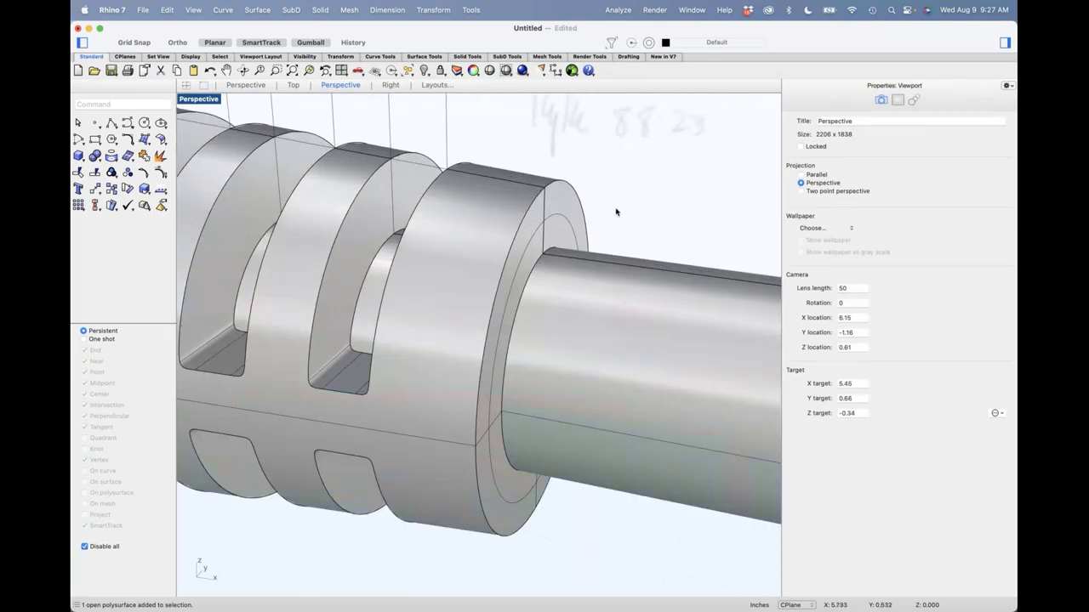
Set the cord fitting's edge softening value to 0.25.
click(533, 275)
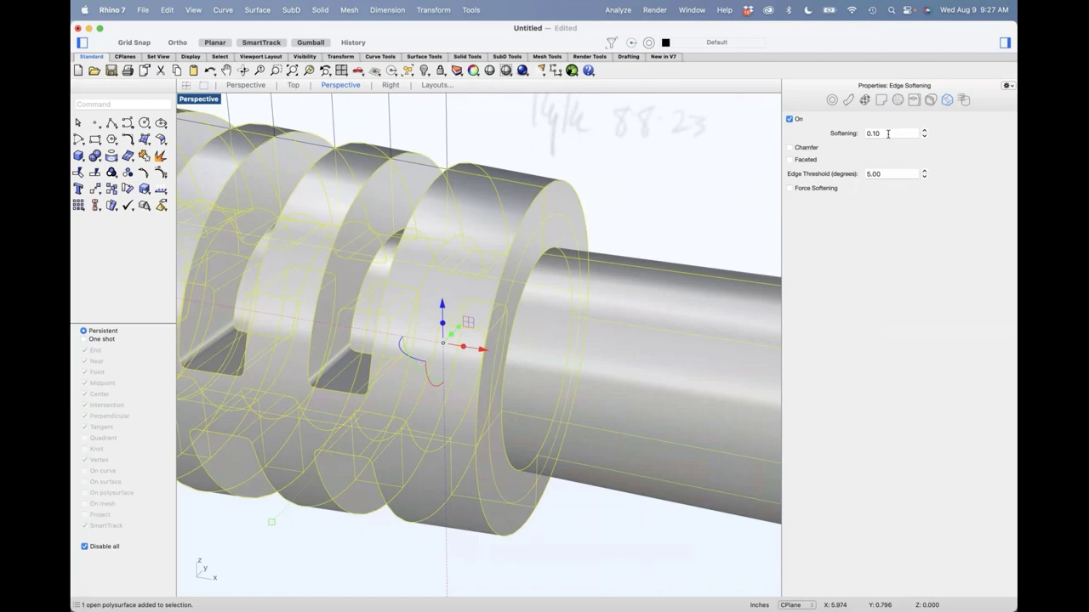
scroll(557, 183, up, 4)
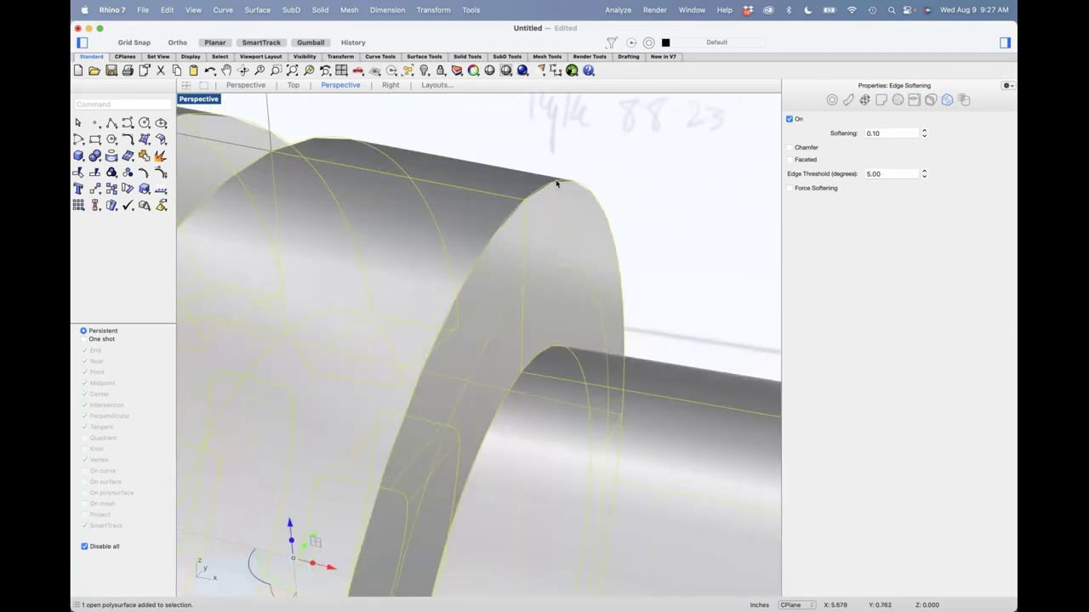
scroll(557, 182, down, 5)
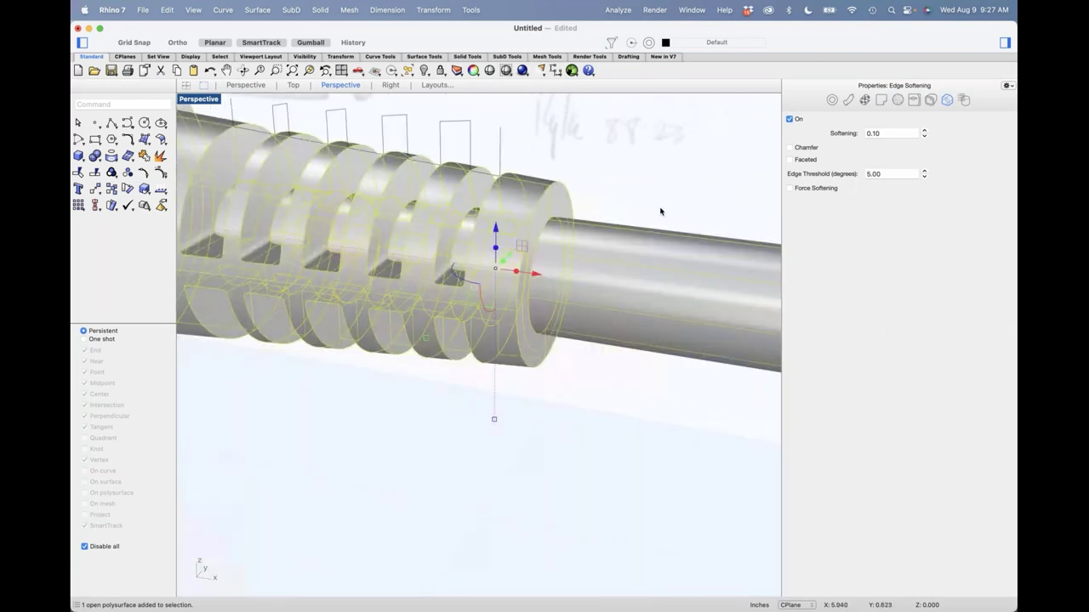
scroll(719, 217, up, 3)
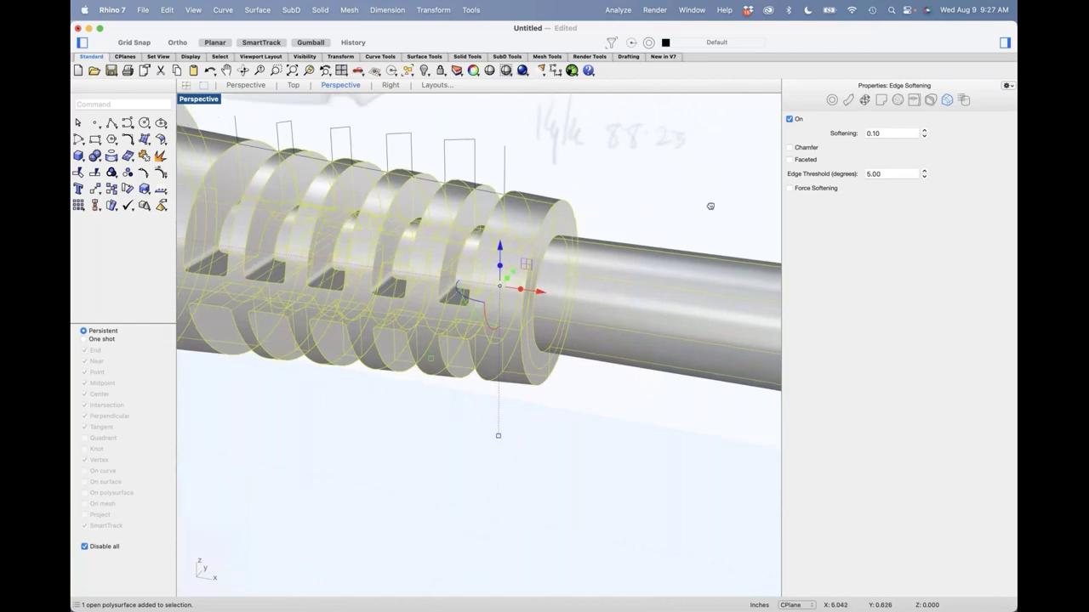
click(890, 134)
key(BackSpace)
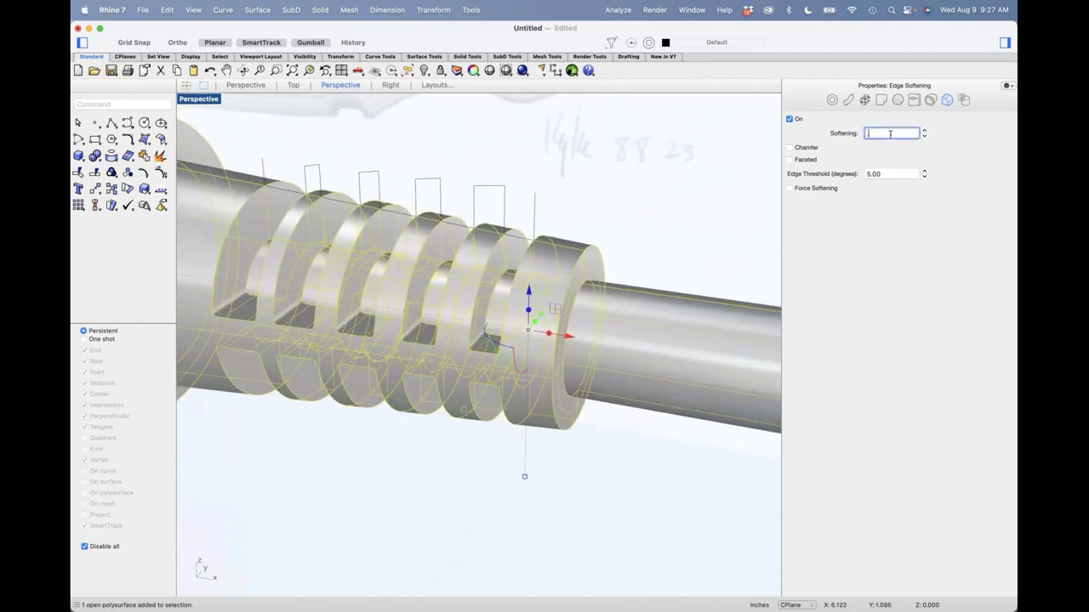
text(.2)
key(Return)
Enable Force Softening for the cord fitting and view its notched end close up in an all-white rendered display.
right_drag(594, 261, 580, 263)
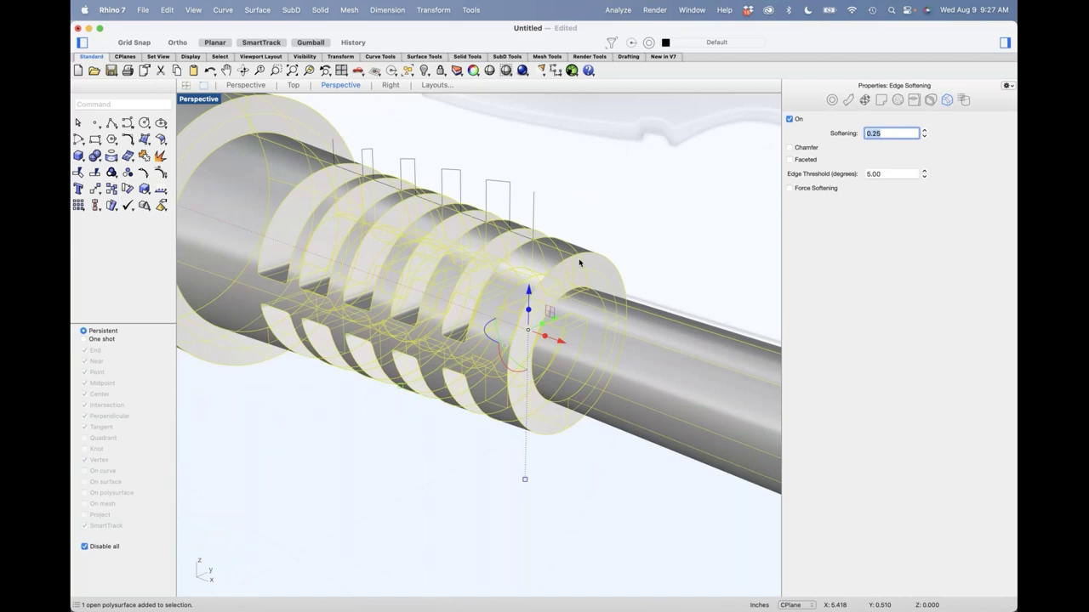
scroll(581, 262, up, 3)
key(Escape)
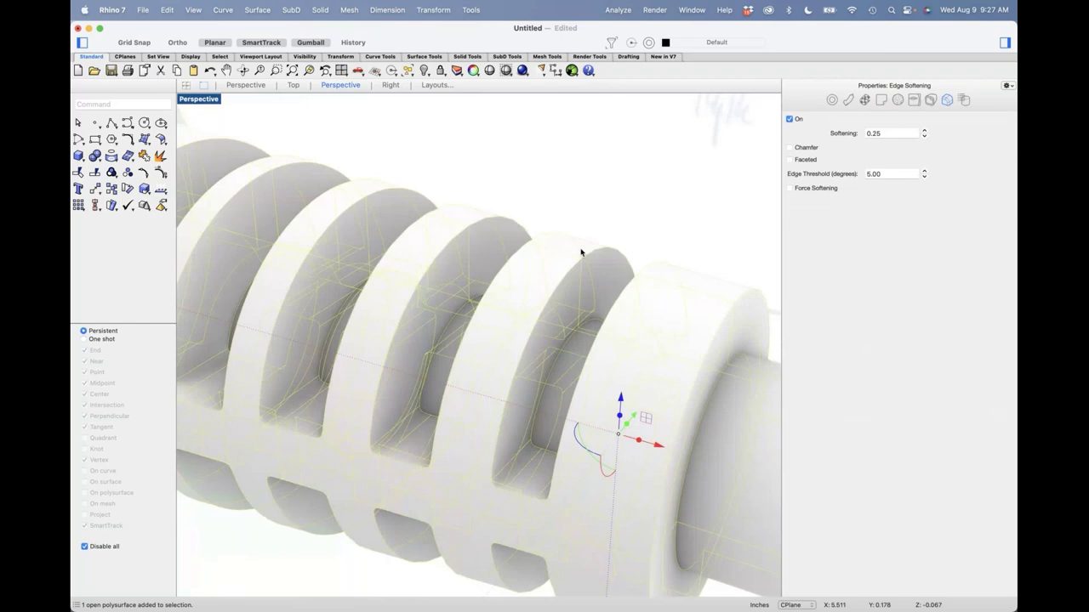
click(790, 188)
shift+right_drag(682, 290, 627, 241)
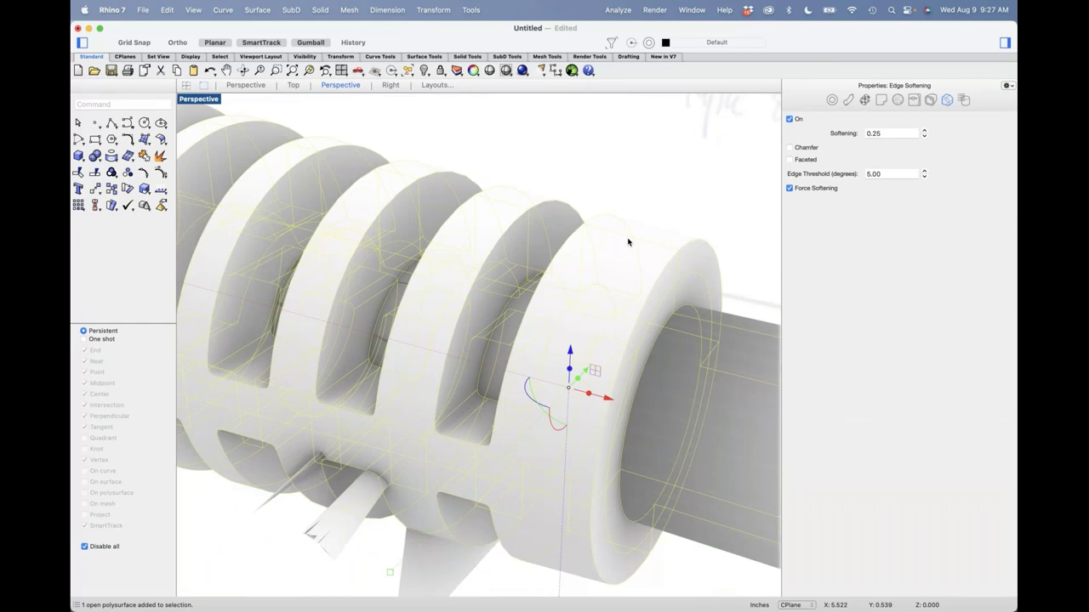
Set the cord fitting's edge softening value to 0.08 and examine its softened edges close up.
click(888, 133)
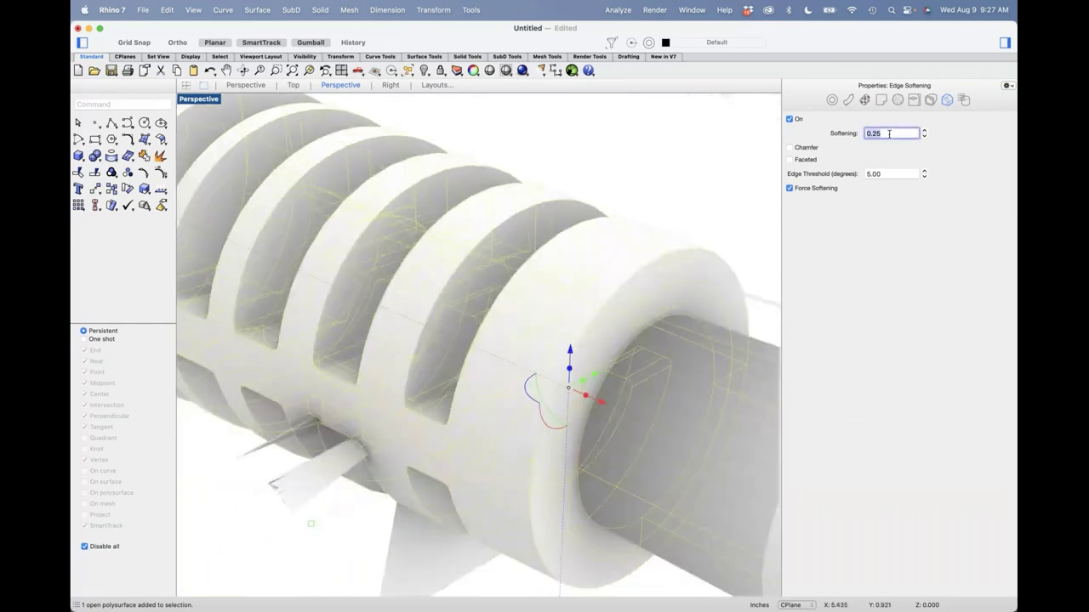
text(0.08)
key(Return)
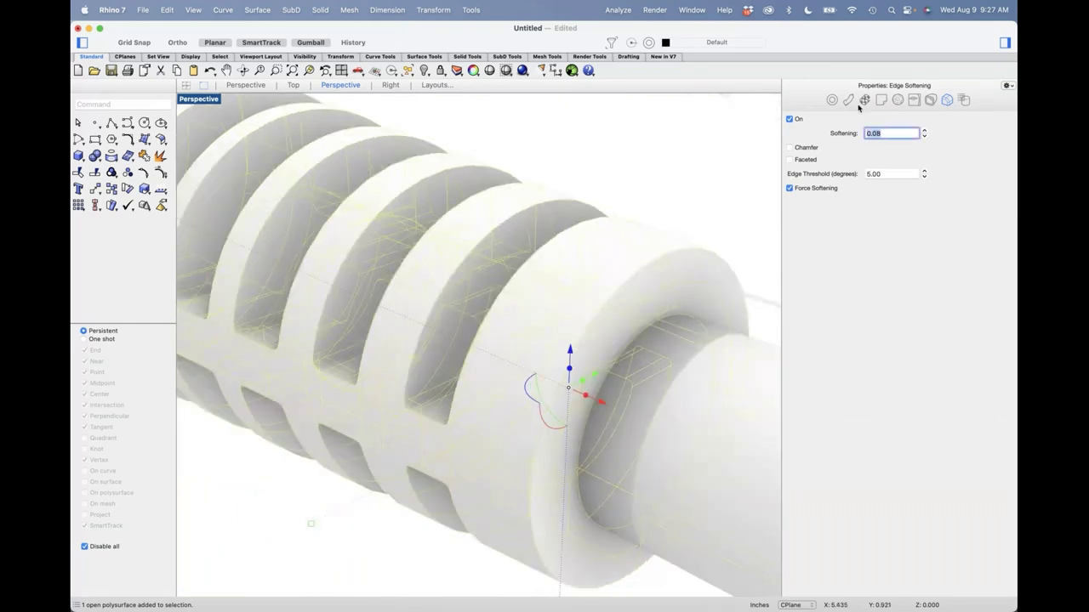
scroll(644, 260, up, 10)
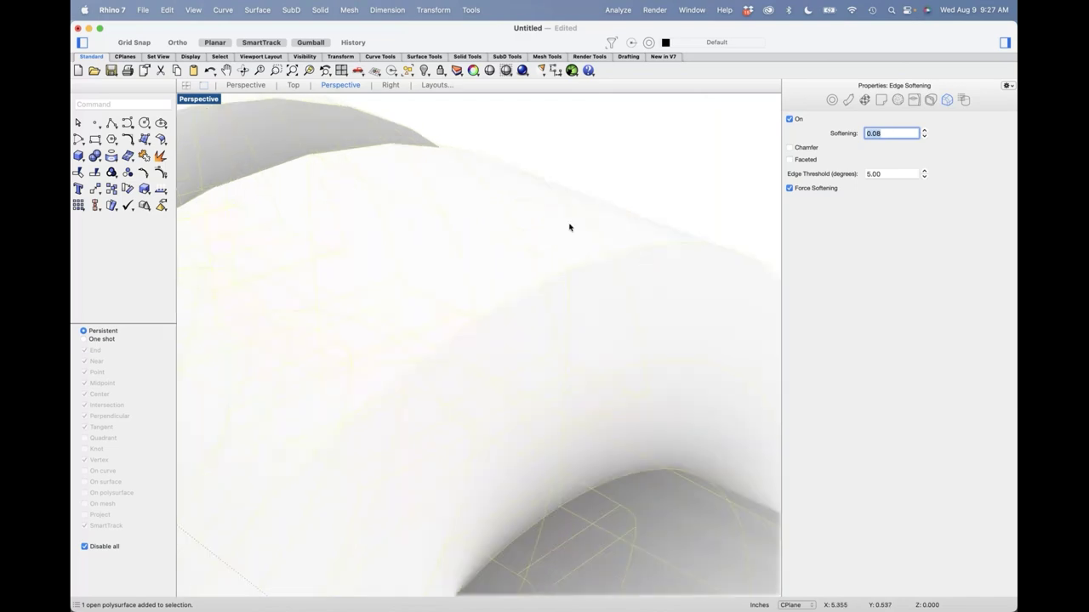
scroll(570, 227, up, 8)
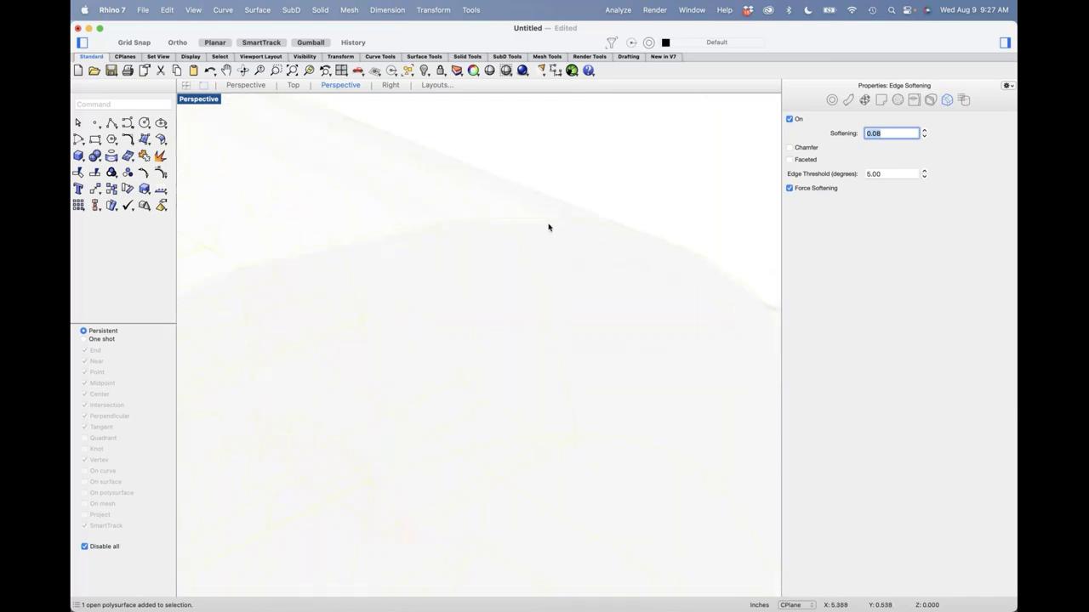
scroll(548, 234, down, 8)
scroll(459, 421, up, 4)
scroll(460, 421, up, 2)
scroll(463, 417, down, 6)
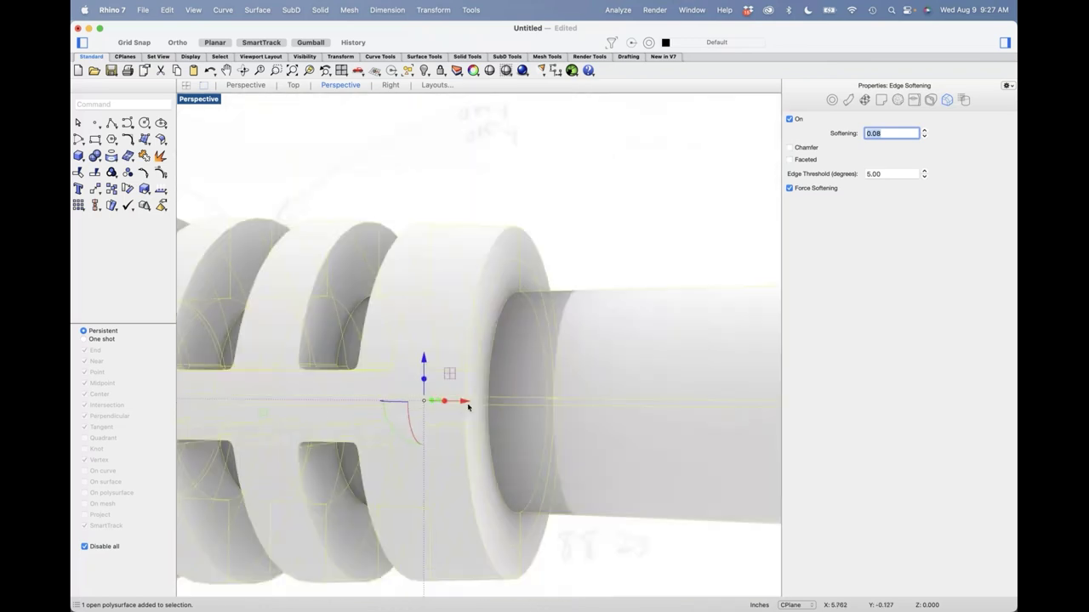
right_drag(576, 274, 736, 235)
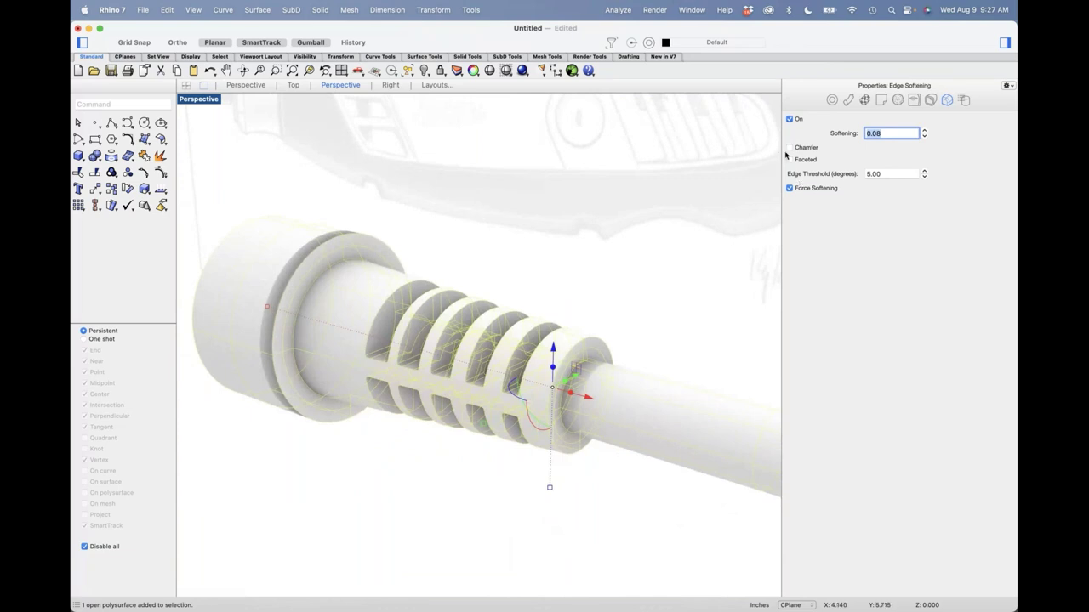
Turn off Edge Softening for the notched cord fitting and clear the selection.
click(789, 119)
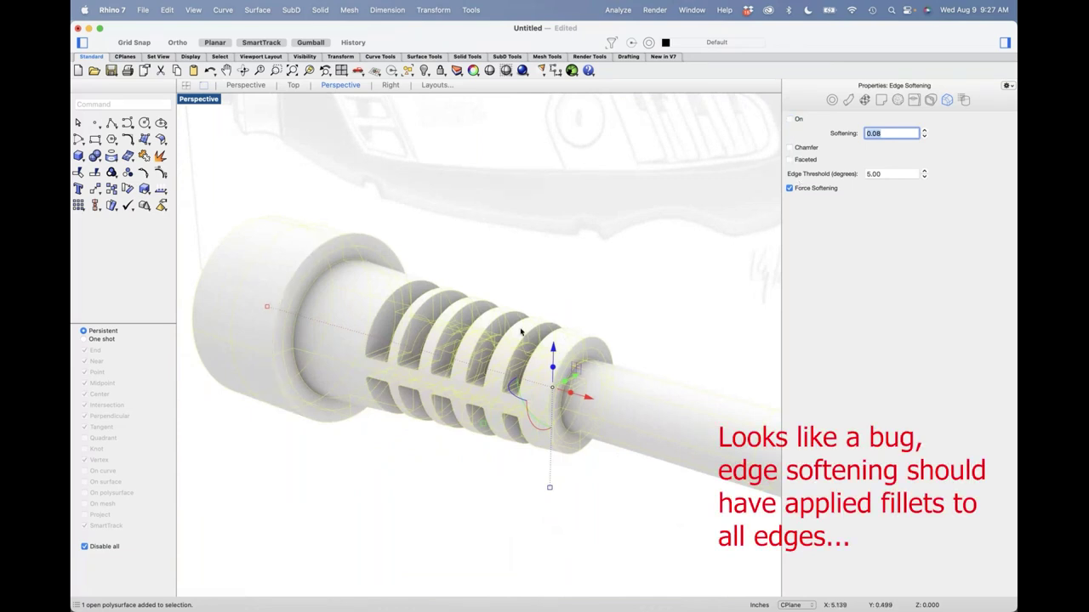
click(790, 120)
click(790, 120)
click(790, 119)
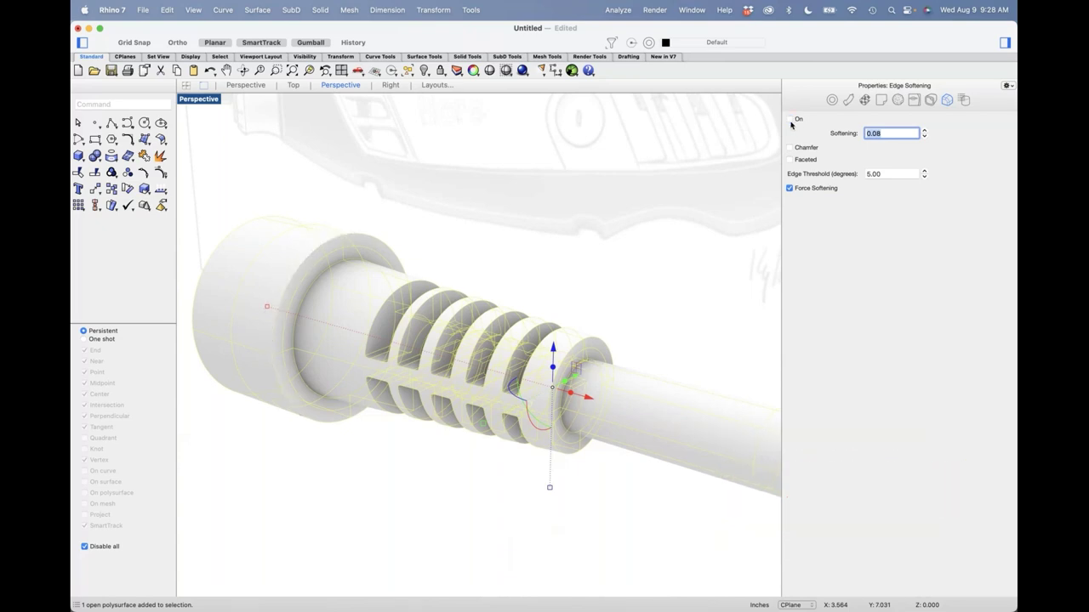
shift+right_drag(594, 262, 602, 260)
click(644, 263)
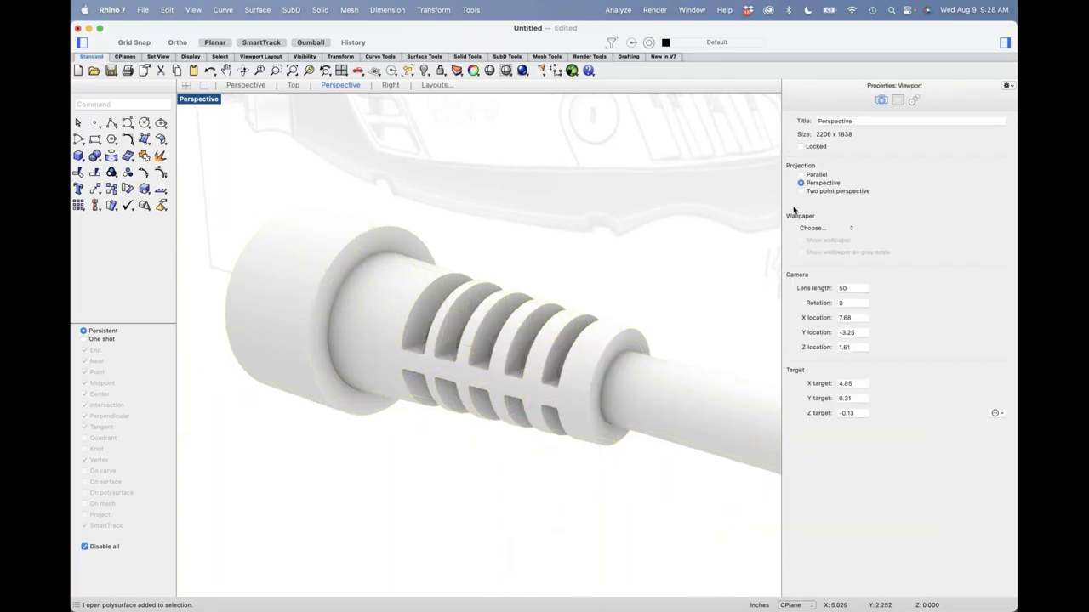
click(579, 359)
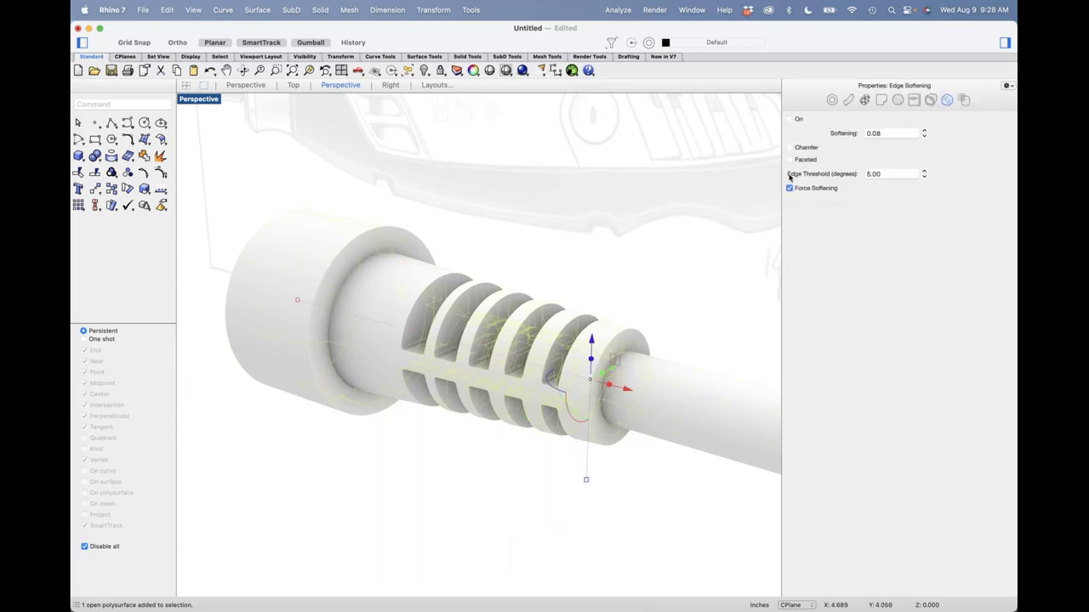
click(620, 224)
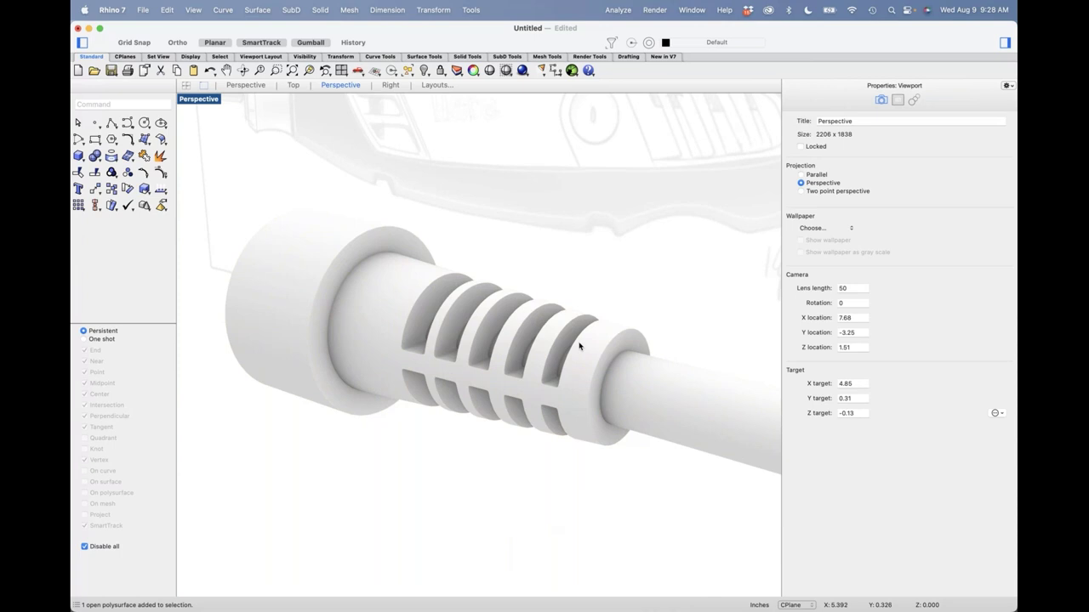
Cap the open ends of the notched cord fitting to make it a closed solid.
right_drag(460, 382, 534, 377)
scroll(515, 357, down, 5)
key(ctrl+super+space)
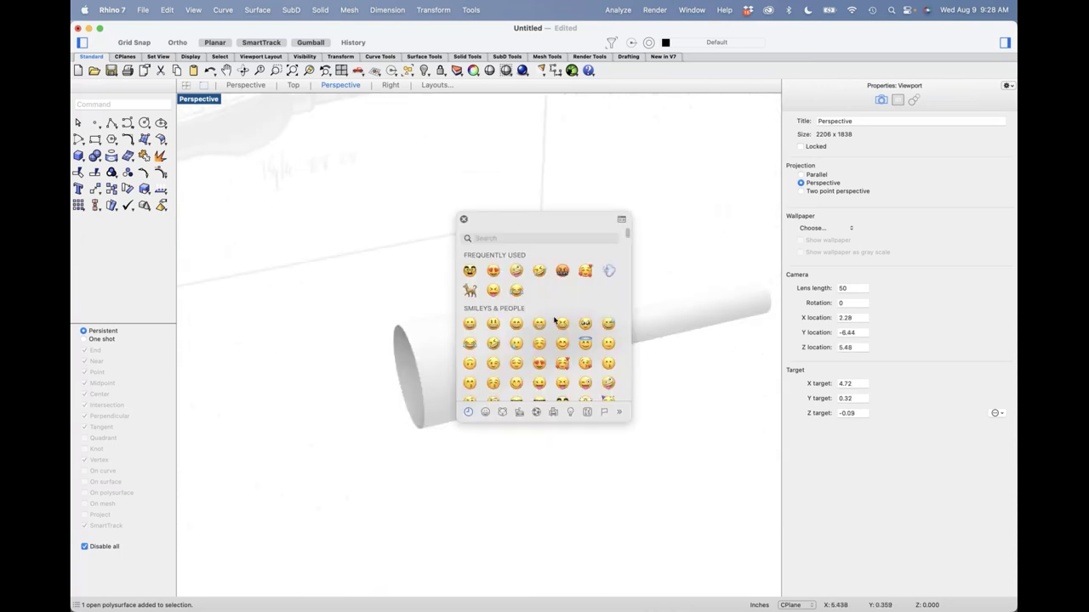
click(464, 221)
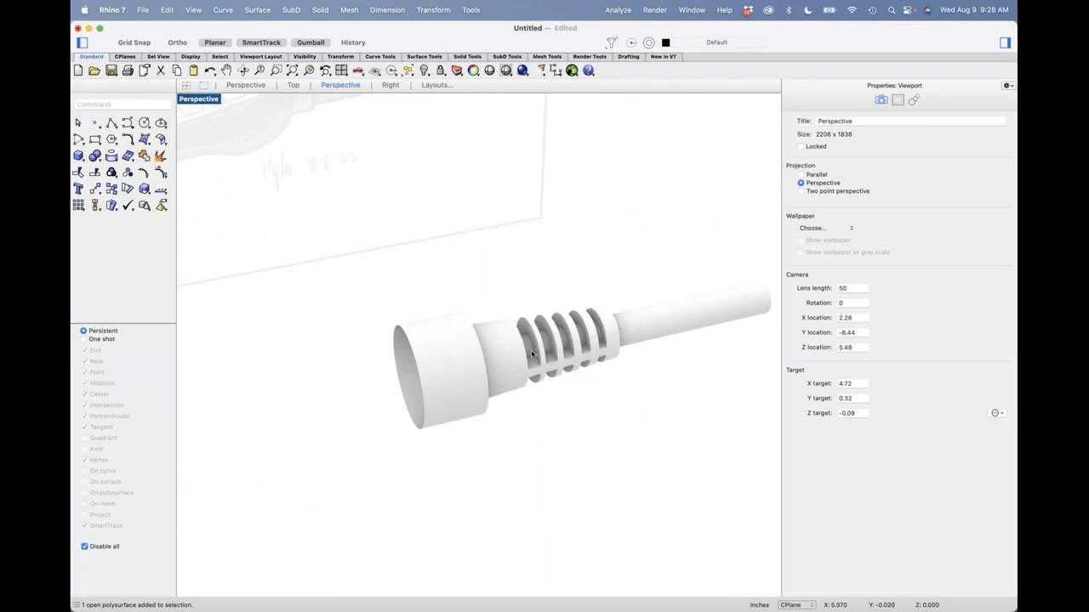
right_drag(495, 382, 526, 363)
click(526, 363)
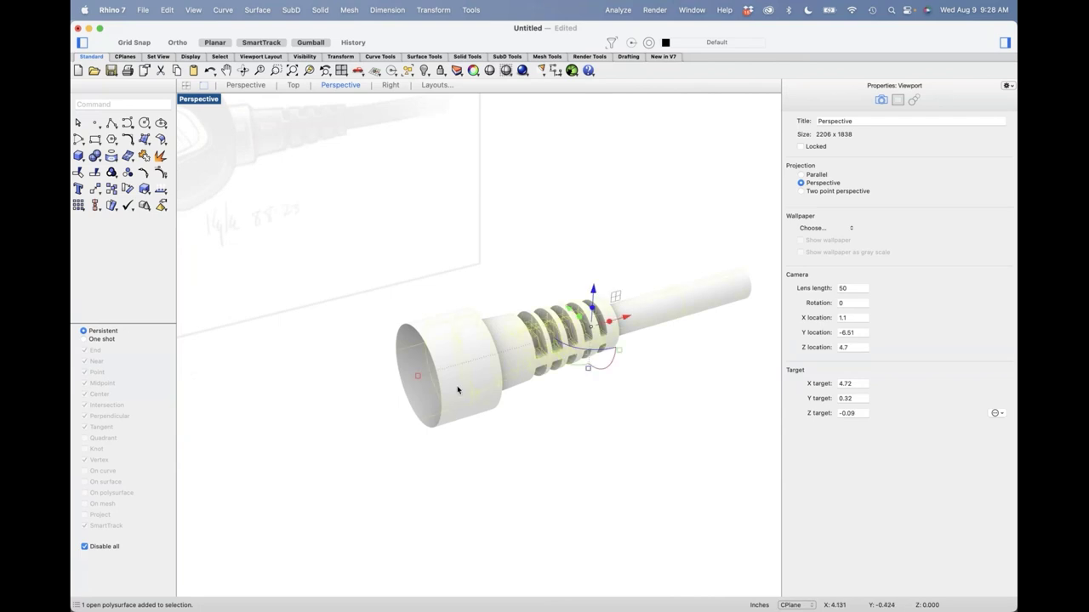
text(cap)
key(Return)
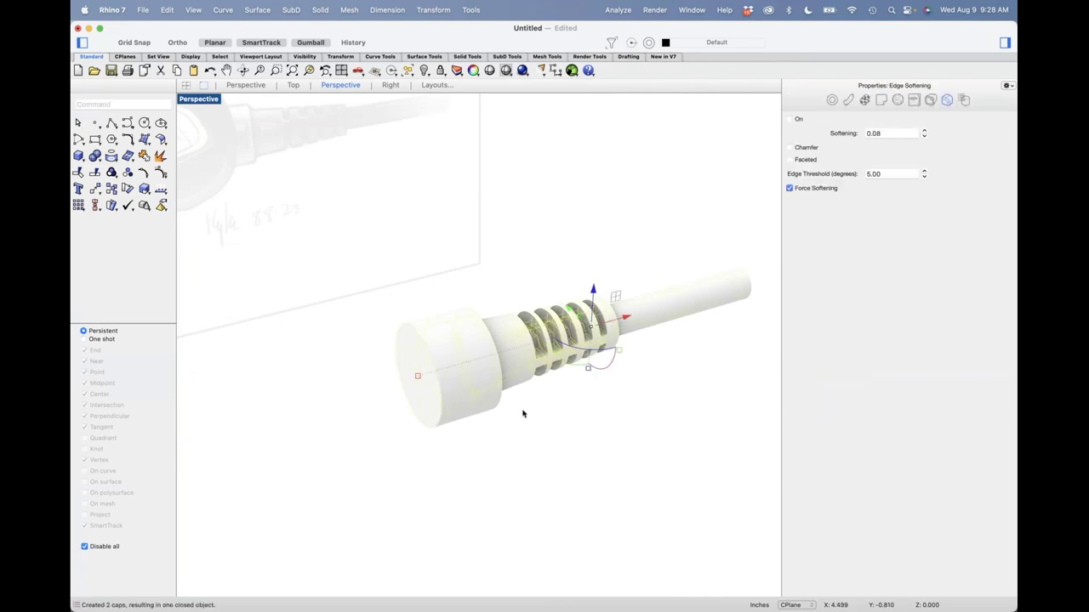
Show any hidden objects and switch the Perspective viewport to Shaded display with the whole model in view.
click(581, 436)
right_drag(588, 427, 612, 384)
scroll(612, 384, up, 3)
key(alt+super+h)
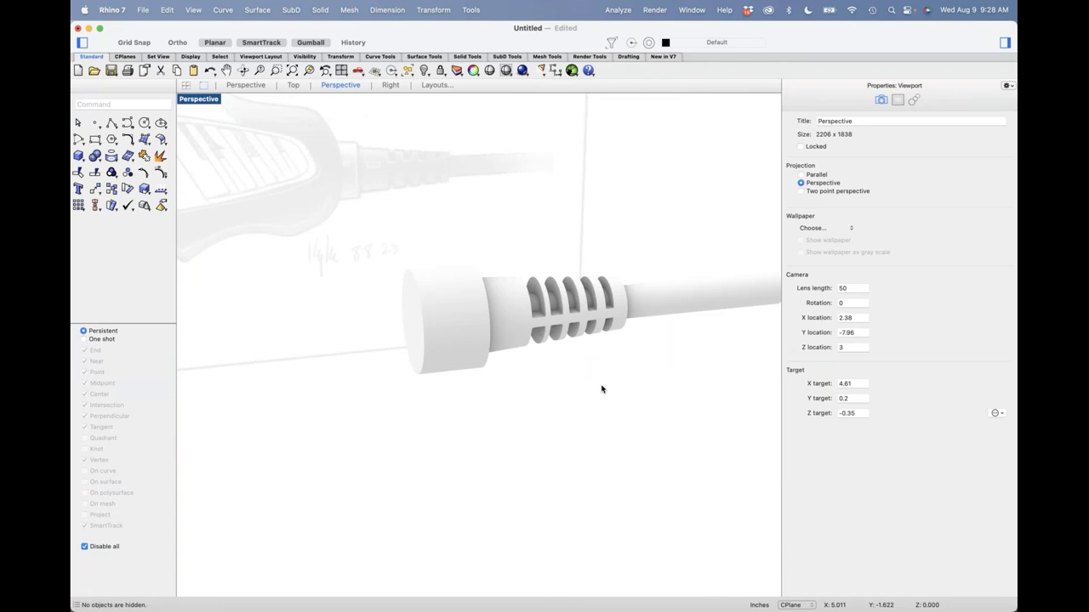
click(213, 102)
click(251, 395)
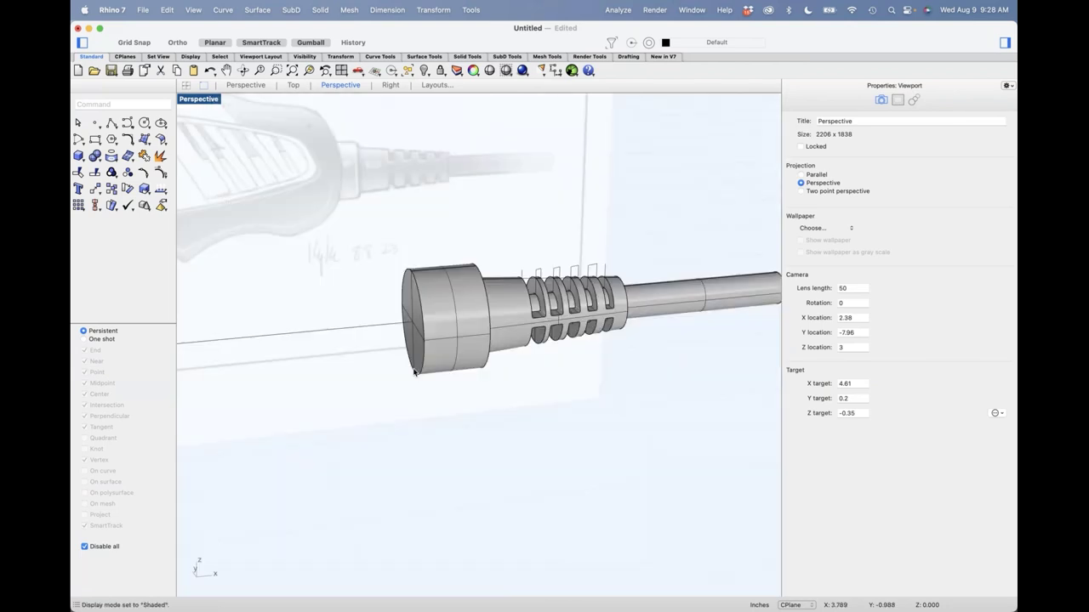
scroll(414, 372, down, 10)
shift+right_drag(423, 389, 459, 358)
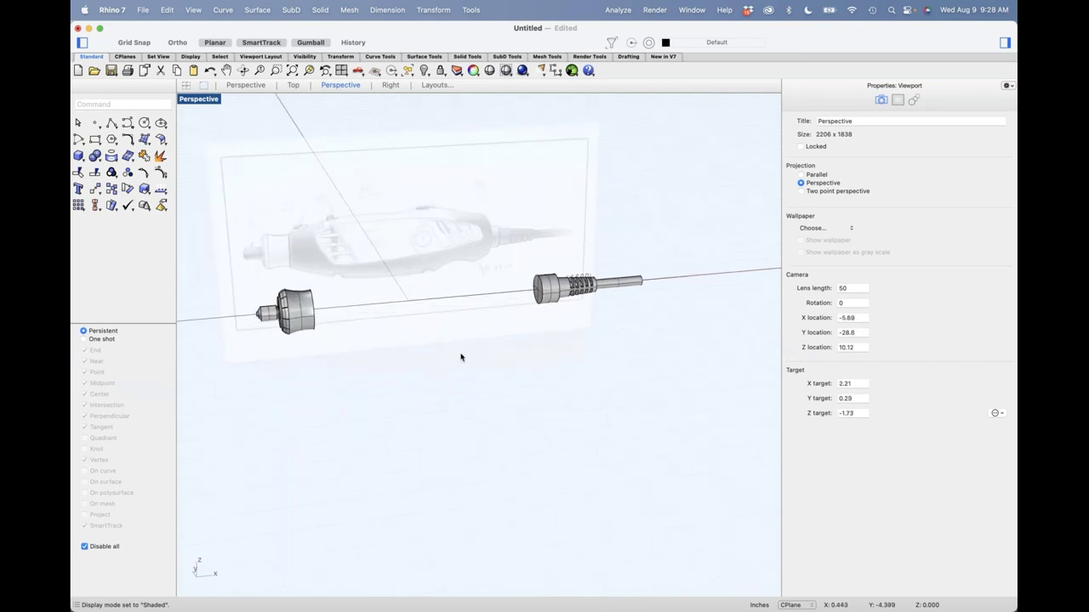
Switch to the Front view, hide the properties sidebar and frame the tool body in the reference sketch.
key(ctrl+F2)
scroll(369, 289, up, 5)
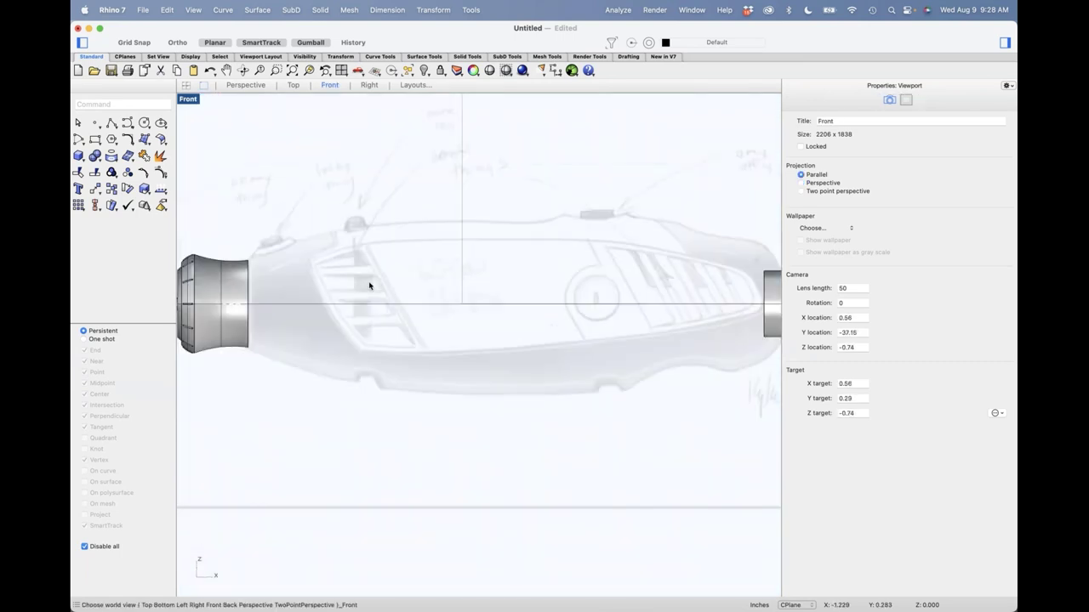
right_drag(371, 291, 379, 282)
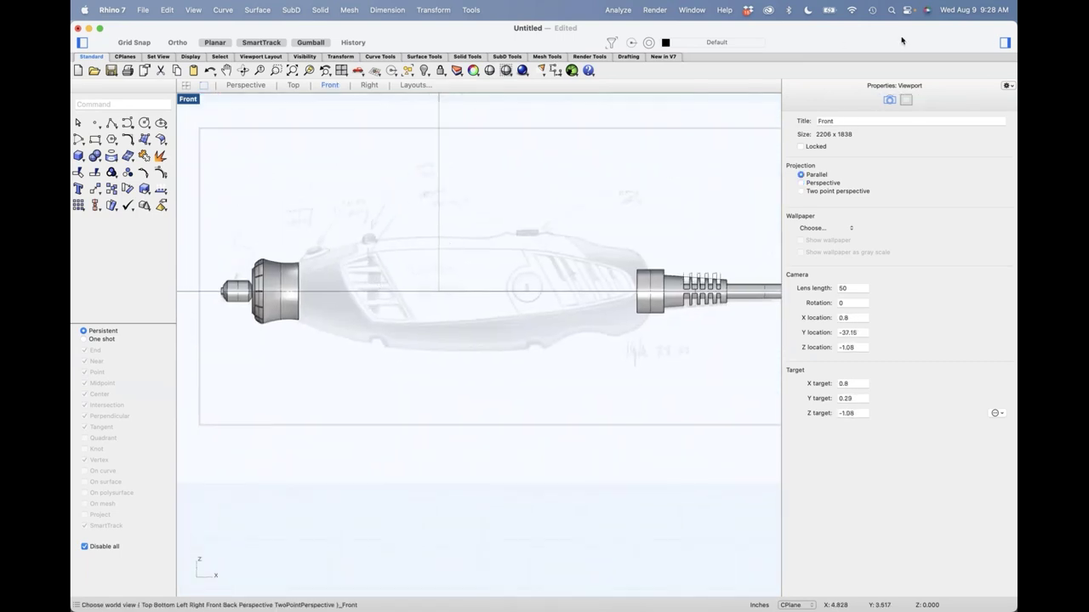
click(1005, 41)
scroll(680, 247, up, 4)
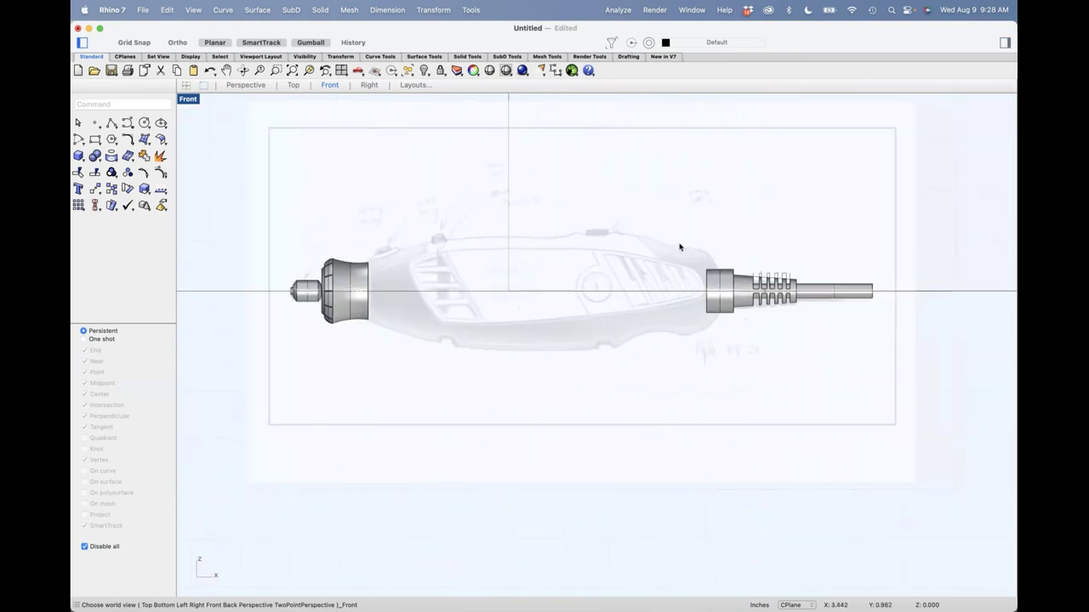
right_drag(596, 252, 614, 245)
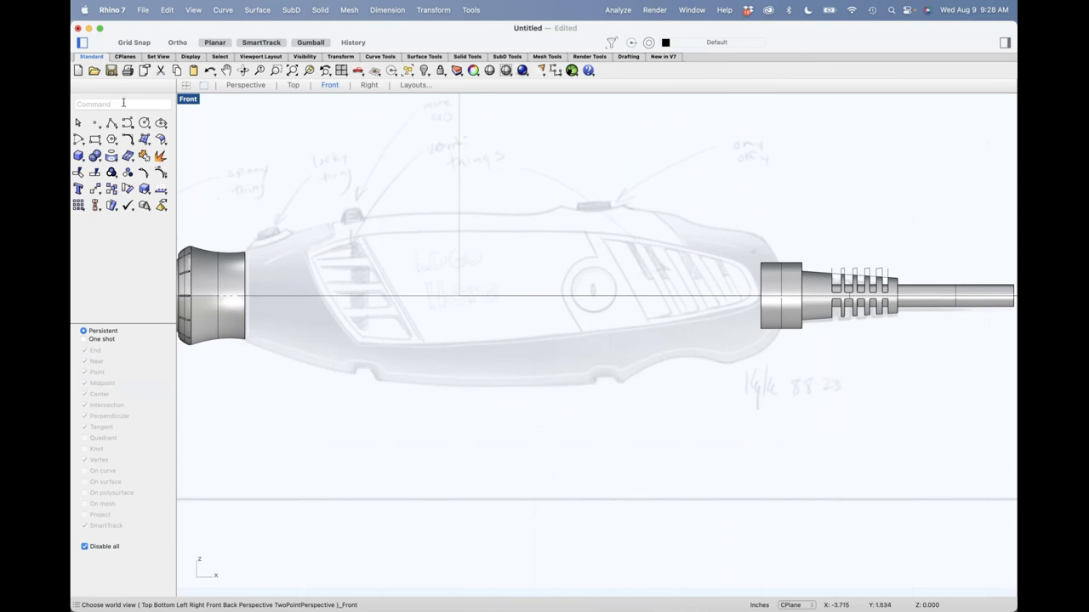
Draw a degree 3 control point curve along the body's upper outline, from the front collar to the centre line at the cord fitting.
click(128, 128)
click(248, 246)
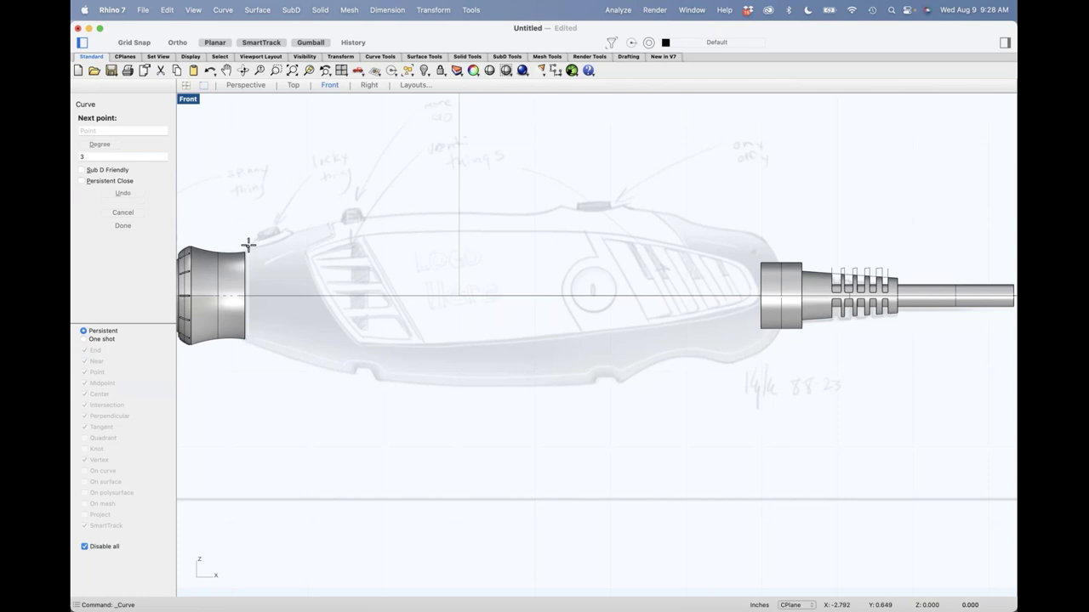
click(381, 199)
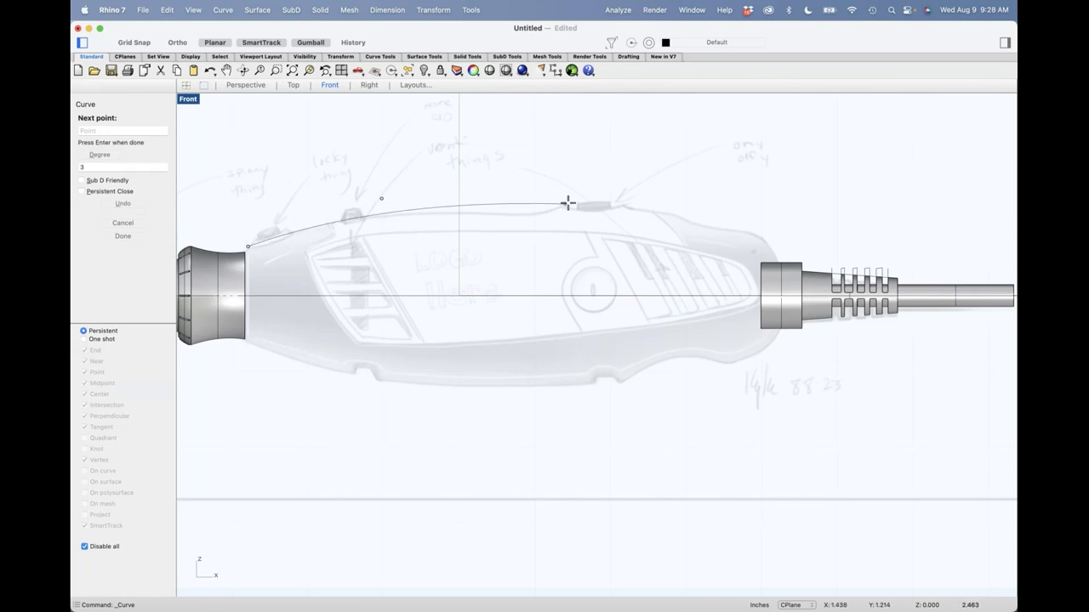
click(710, 222)
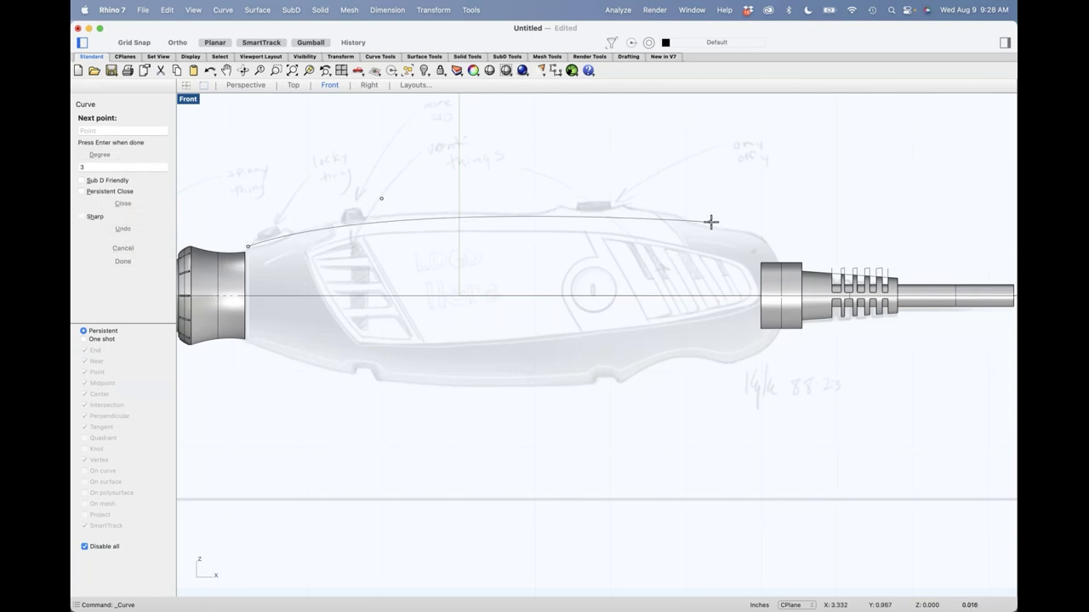
click(759, 235)
click(777, 246)
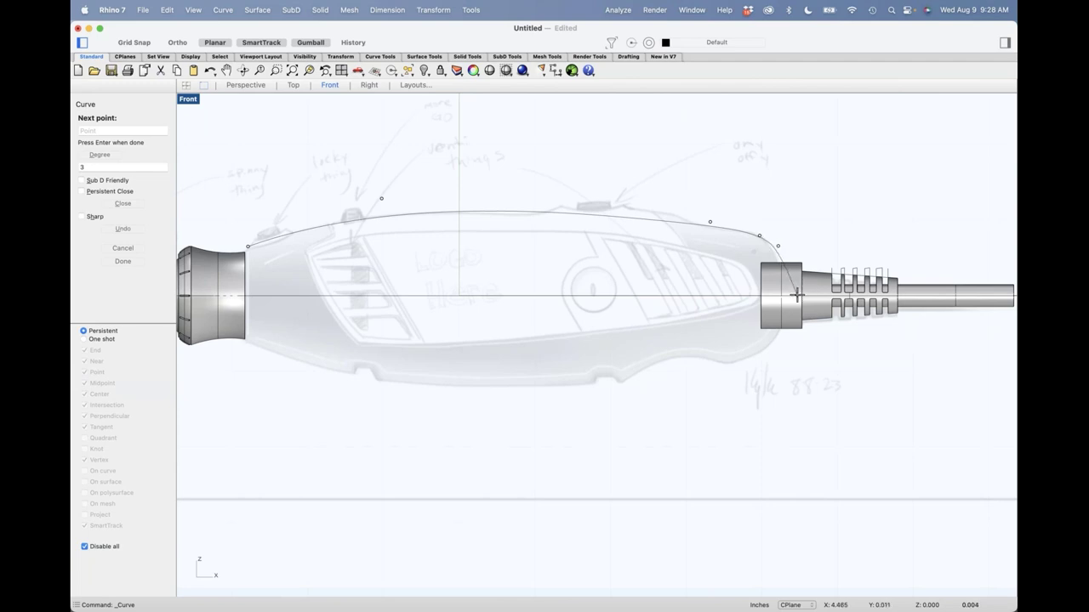
key(Return)
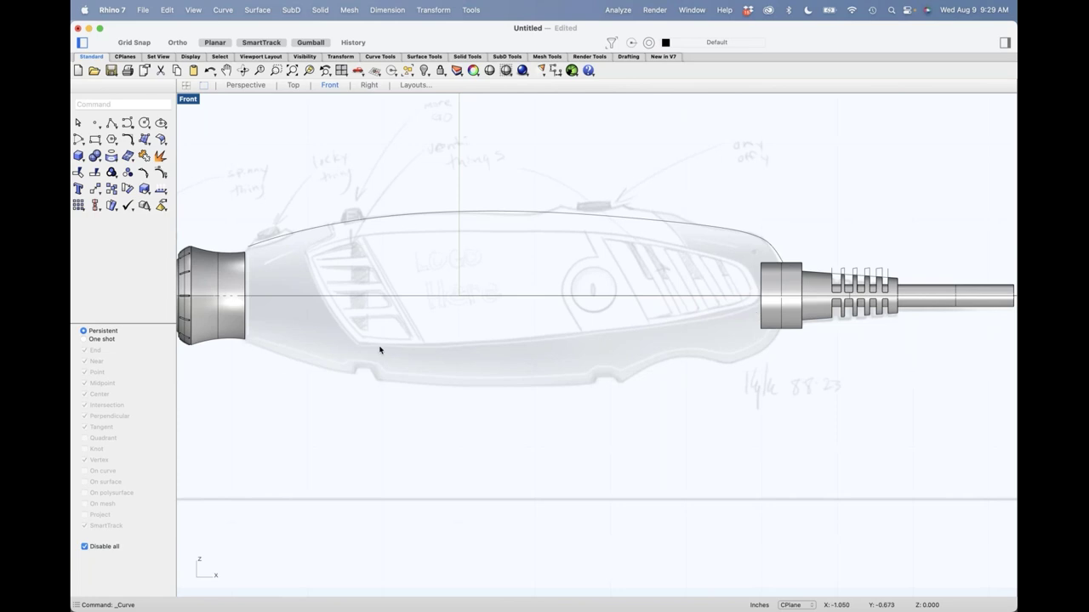
click(236, 334)
click(776, 310)
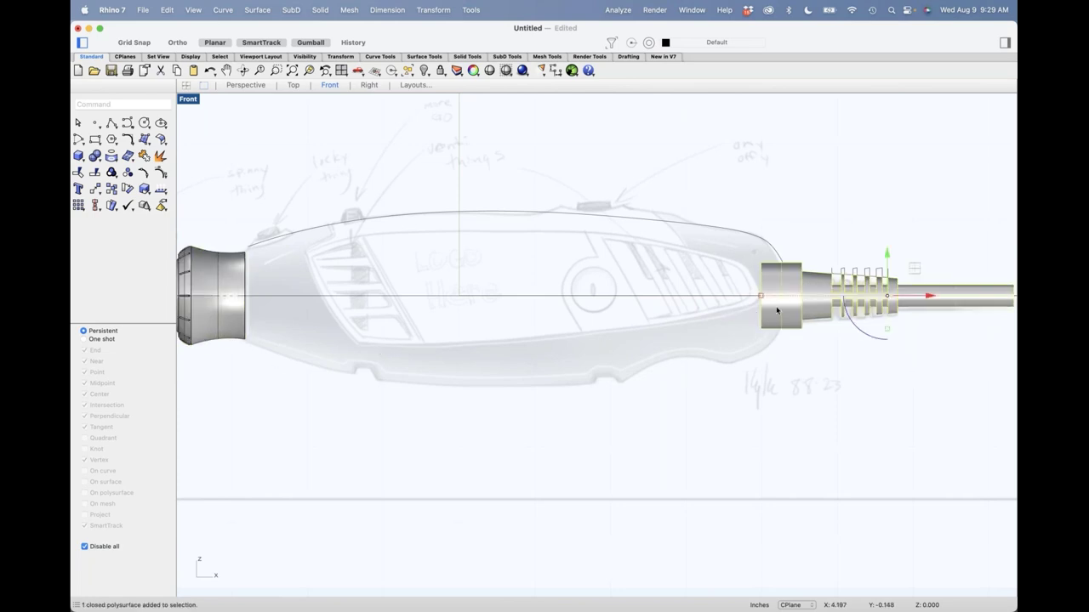
key(Return)
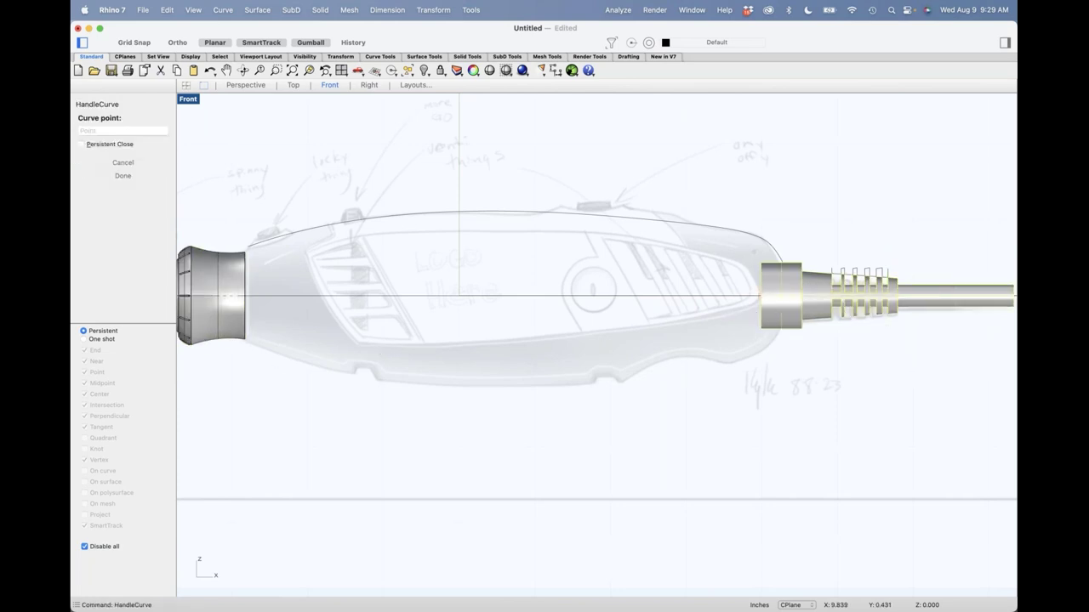
key(Escape)
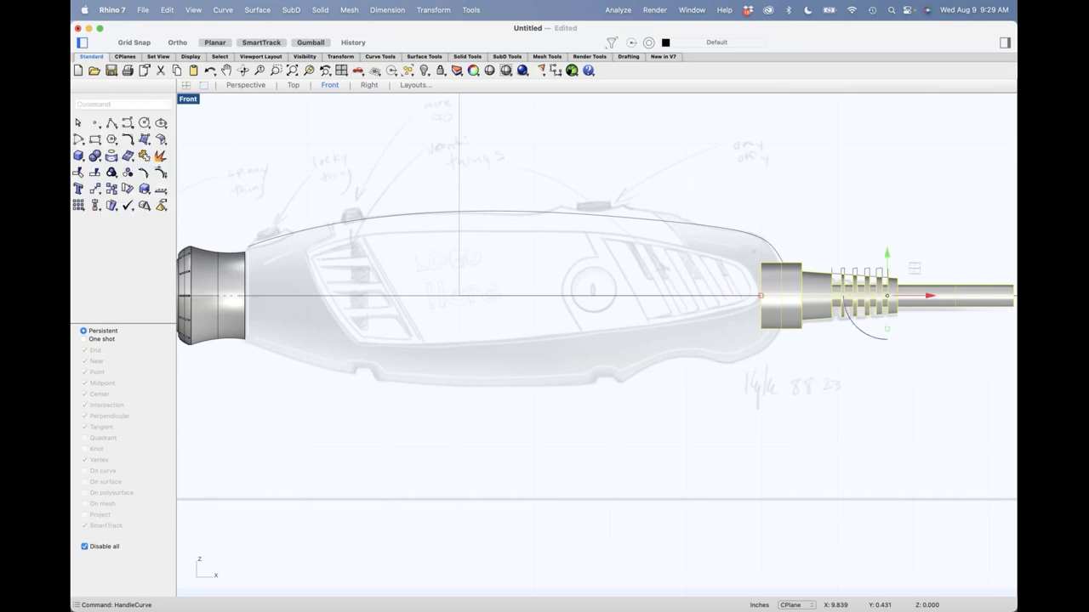
key(Escape)
Isolate the body's upper profile curve and the horizontal centre line over the reference sketch.
click(704, 221)
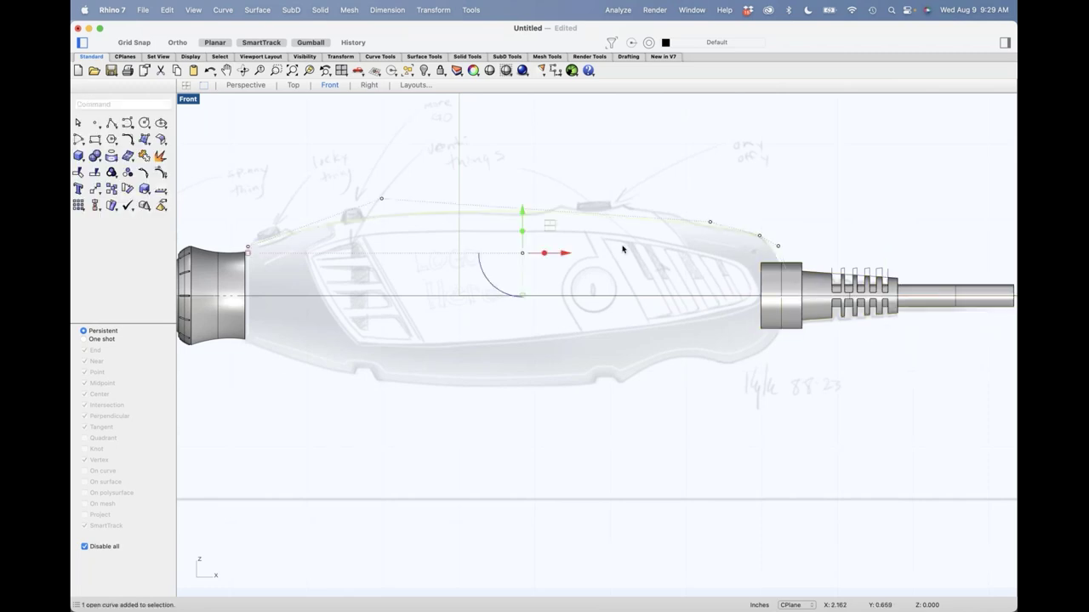
text(Isolate)
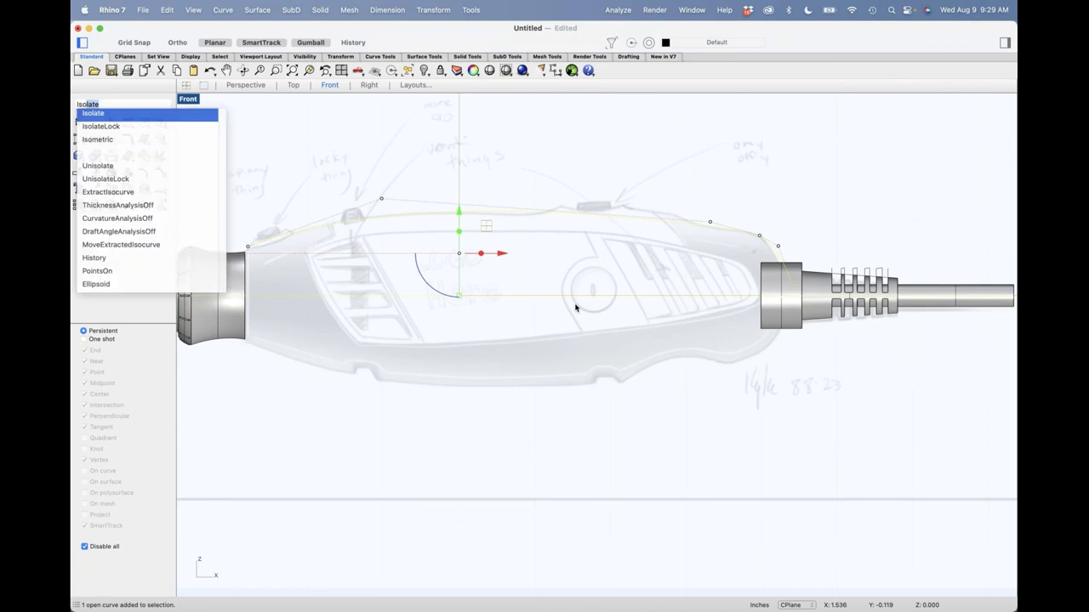
key(Return)
key(Escape)
right_drag(596, 372, 629, 355)
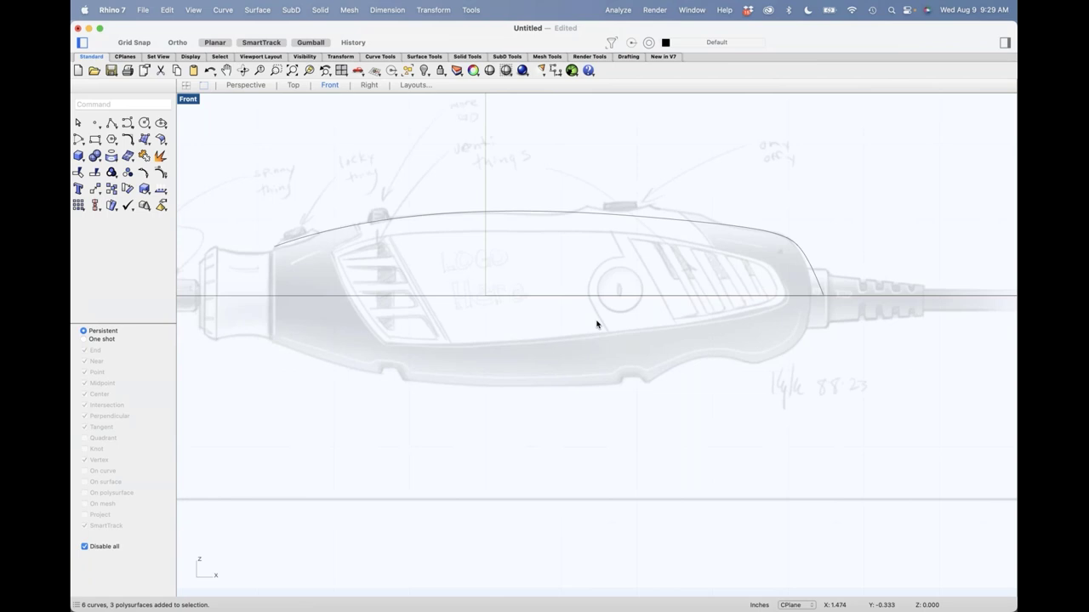
Delete the body's upper profile curve and bring up the SubD tools.
drag(702, 184, 655, 244)
key(Delete)
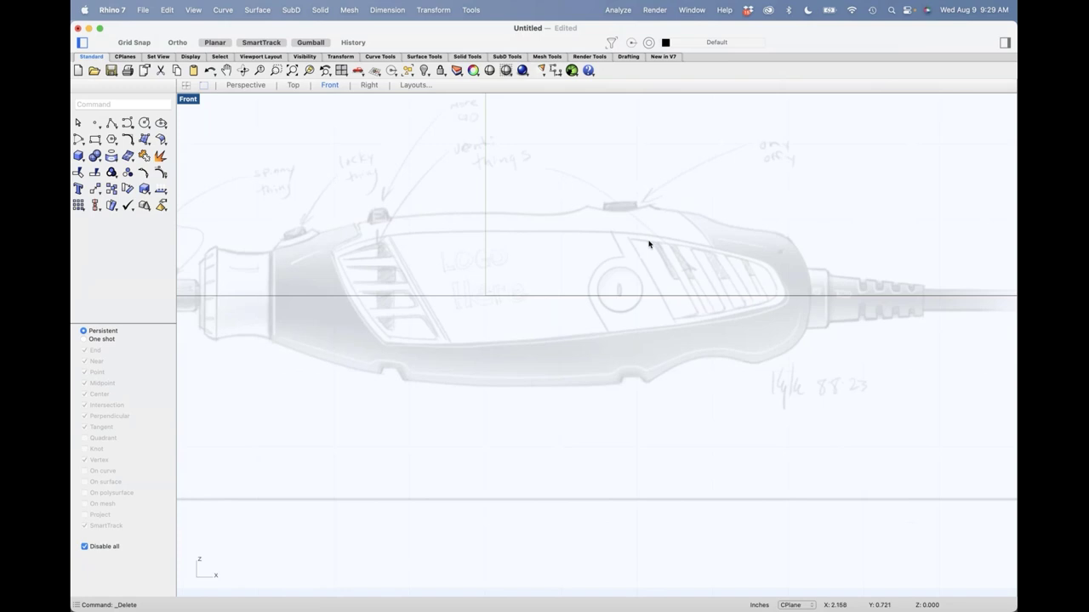
click(507, 57)
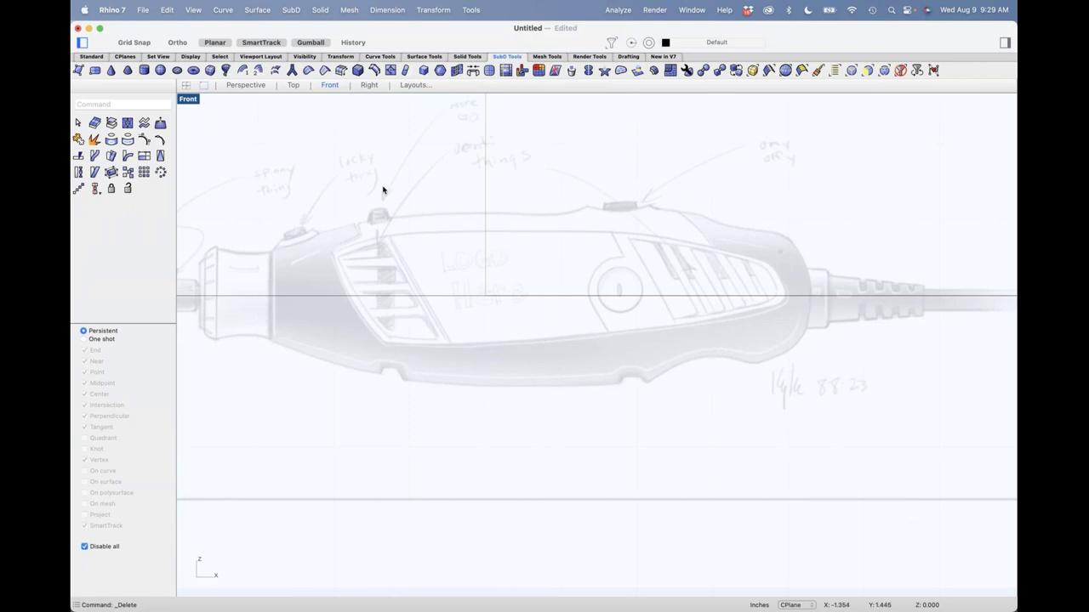
Draw a single four-sided SubD face from the front collar along the centre line and upper outline, and display it flat.
click(78, 71)
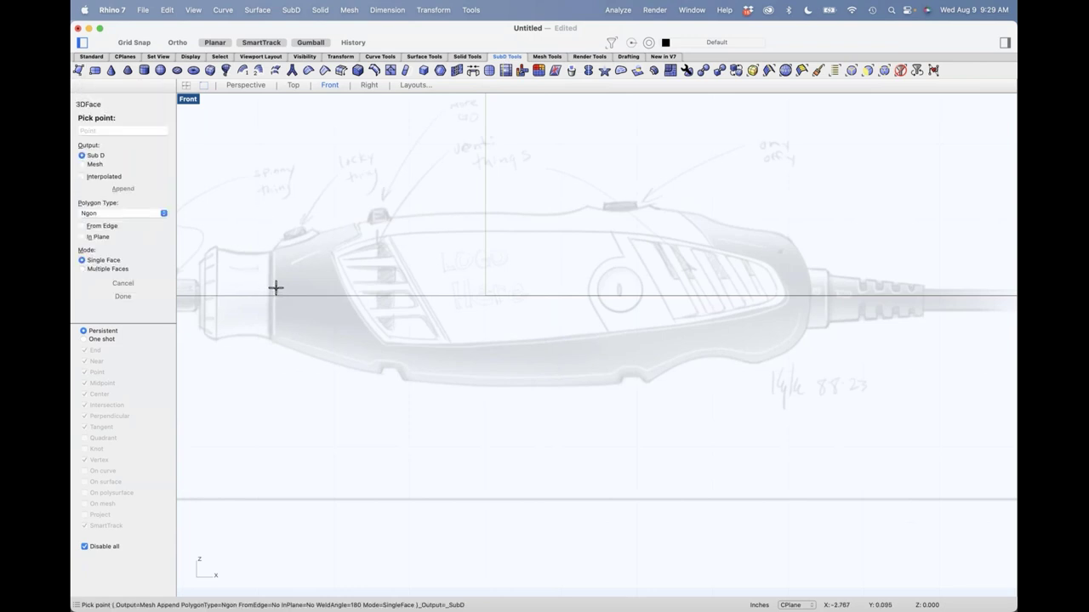
key(alt)
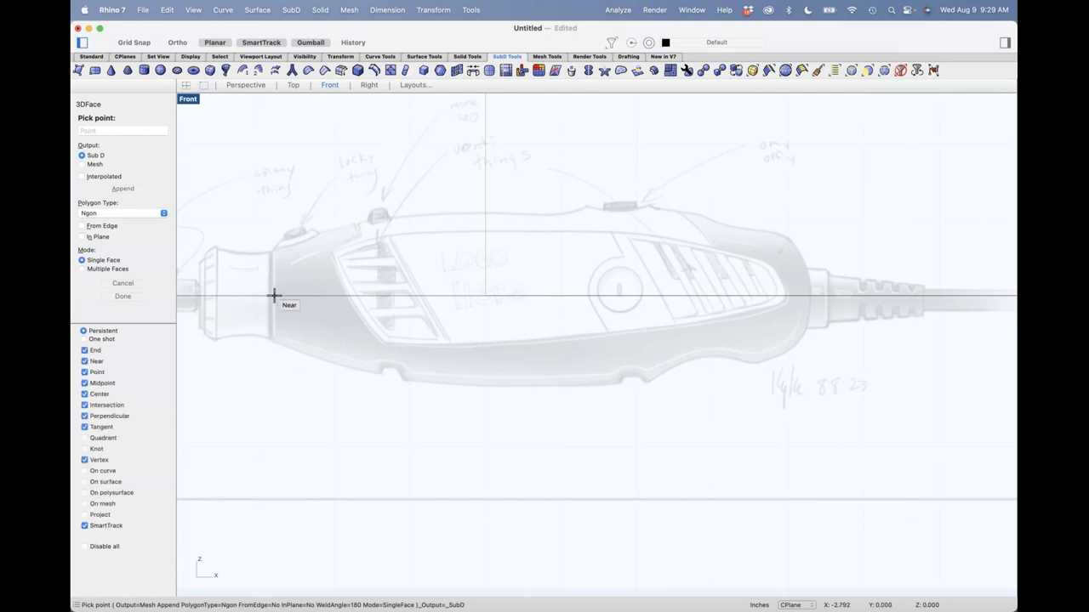
click(274, 295)
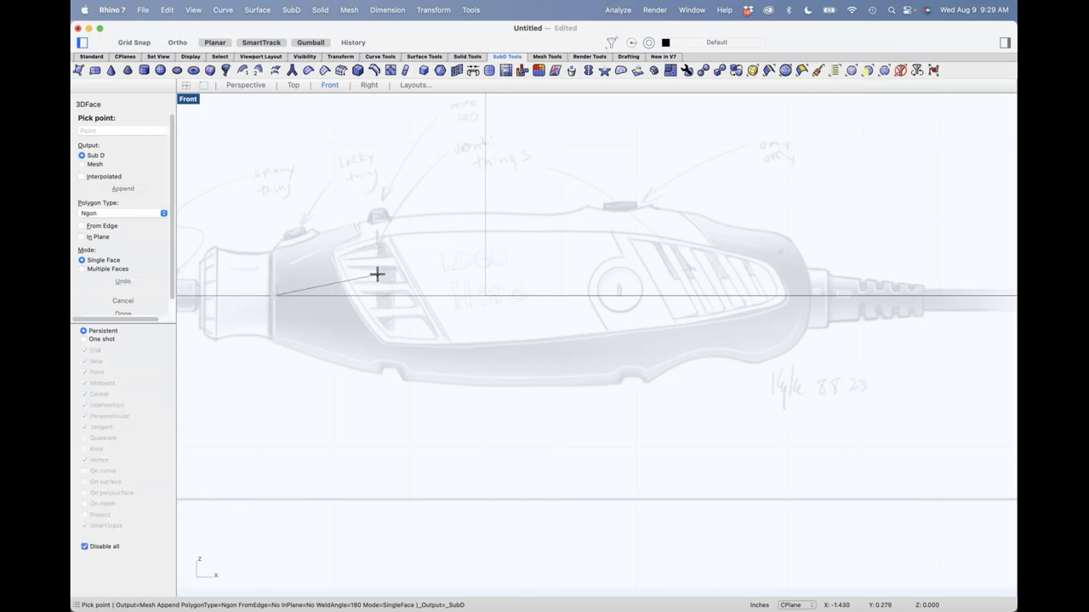
click(360, 224)
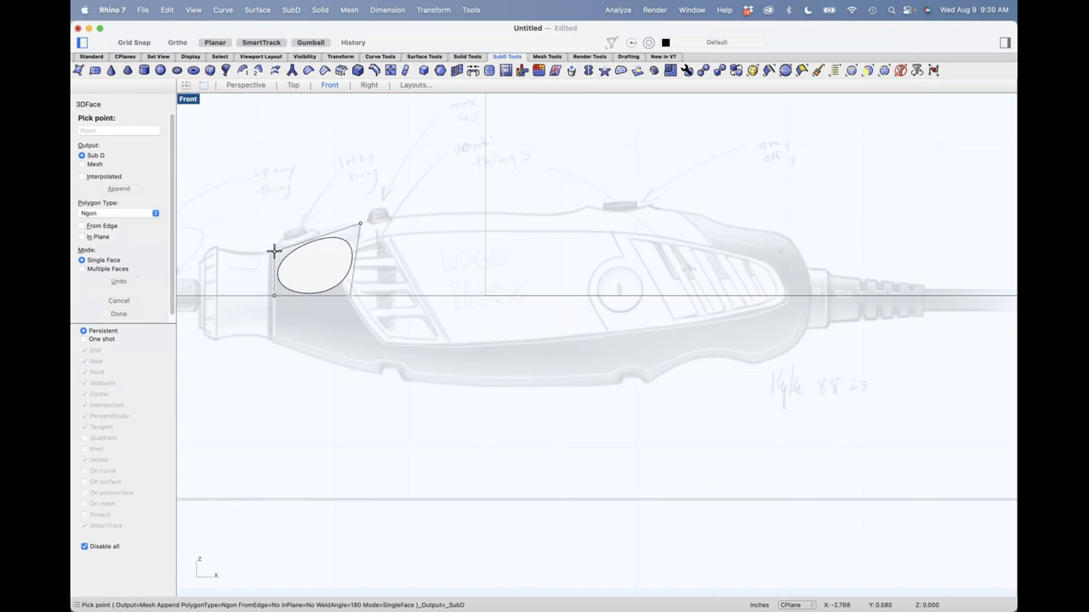
key(Escape)
key(Tab)
Straighten the front face's slanted rear edge so that it stands vertical.
click(355, 263)
click(379, 283)
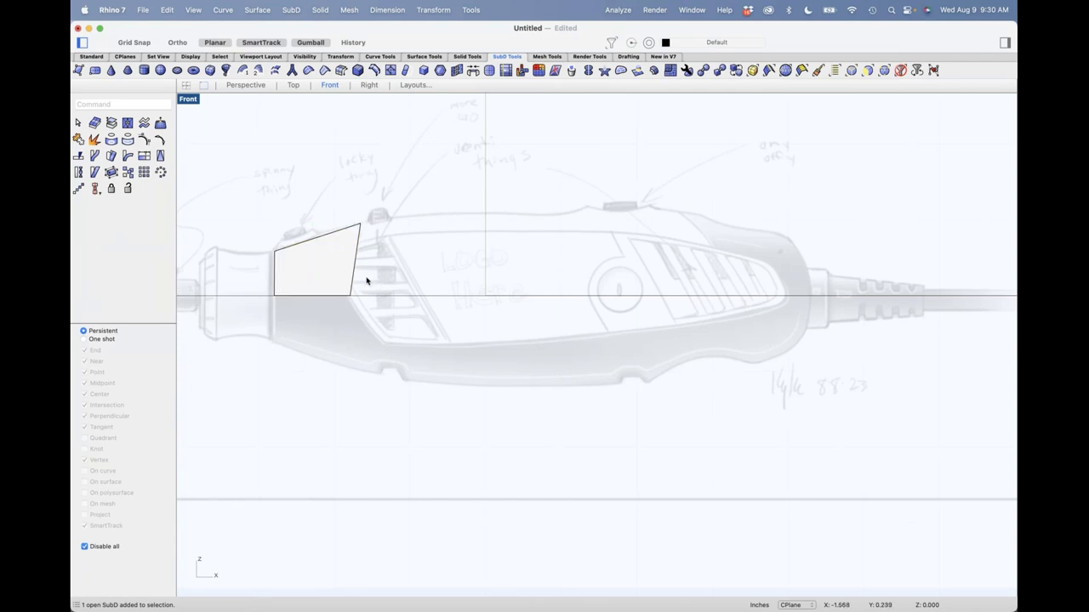
shift+super+click(355, 274)
click(348, 261)
key(Escape)
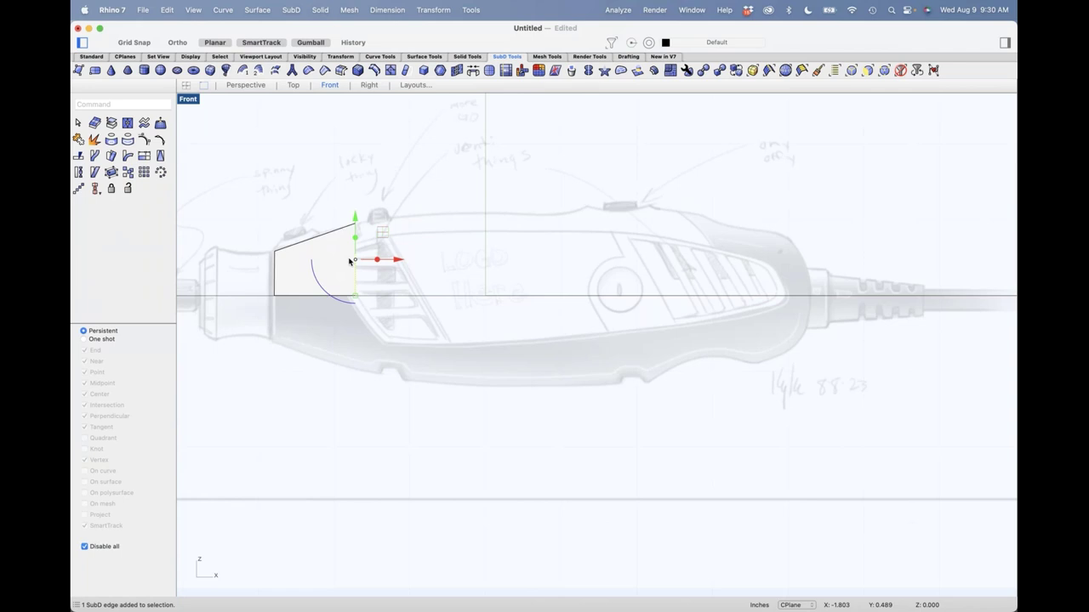
Extend the SubD profile rearward to the start of the rear hump, with an intermediate vertical edge near the middle.
super+drag(377, 260, 568, 252)
click(440, 184)
drag(435, 194, 488, 331)
mouse_move(492, 260)
mouse_down()
mouse_move(510, 259)
mouse_move(472, 258)
mouse_up()
Raise the top vertices of the two rearmost edges to match the sketch's upper outline.
click(462, 213)
drag(461, 209, 490, 240)
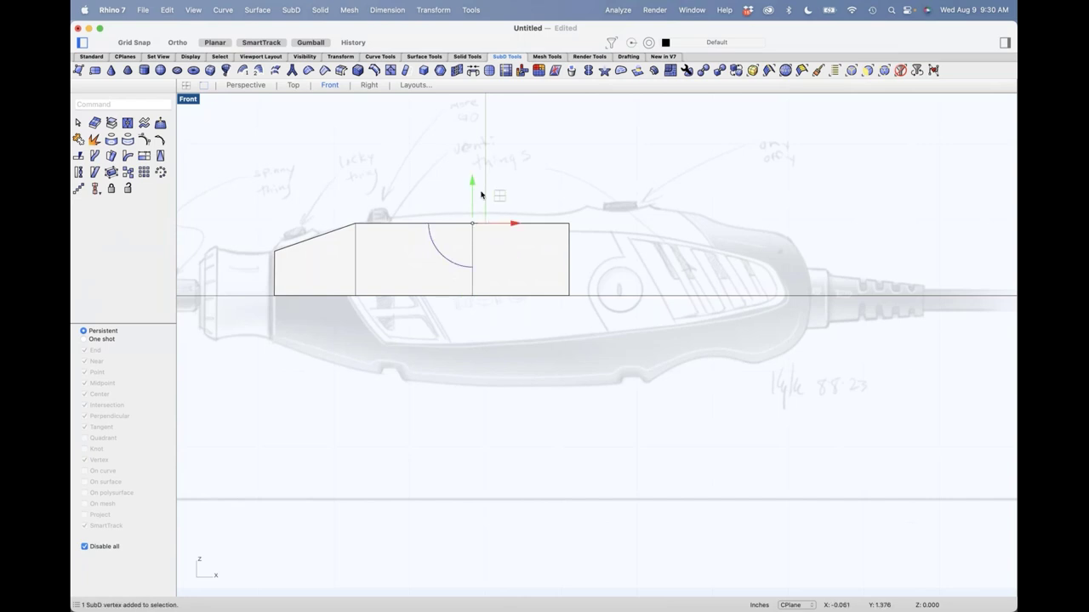
drag(472, 184, 481, 214)
click(408, 175)
shift+super+drag(553, 200, 607, 260)
mouse_move(569, 223)
mouse_down()
mouse_move(569, 177)
mouse_move(572, 217)
mouse_up()
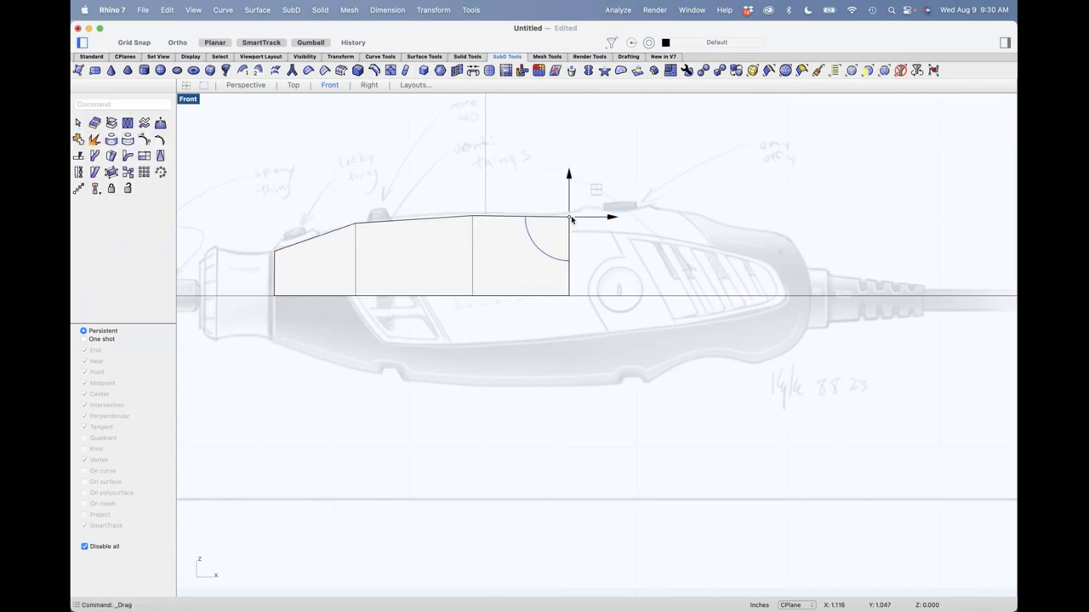
click(515, 192)
Draw a degree 3 control point curve with five points forming a right-angled corner above the tool body.
right_drag(478, 314, 540, 409)
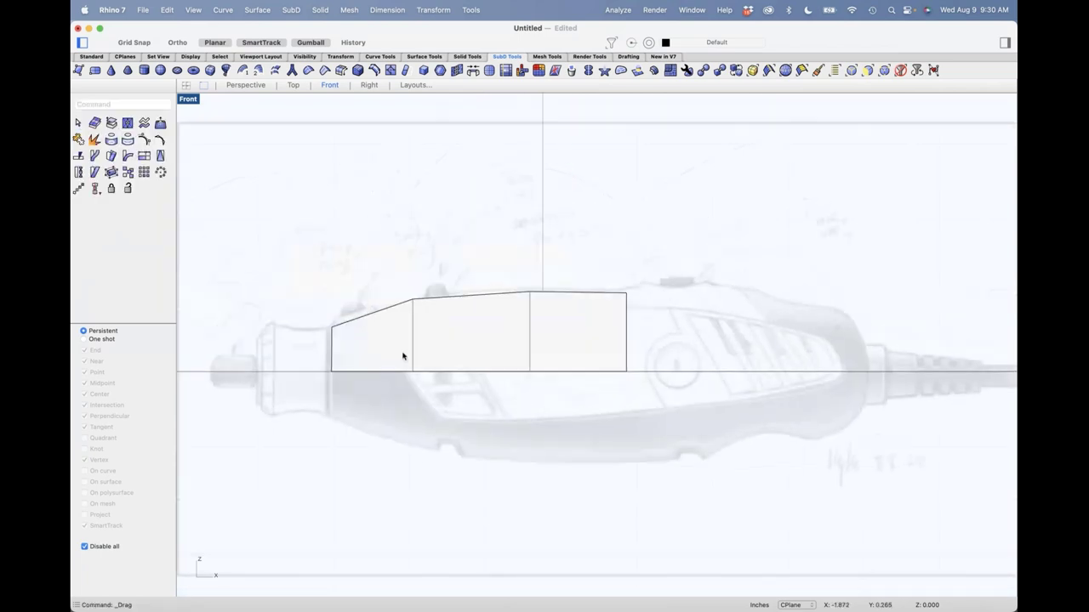
right_drag(403, 357, 434, 396)
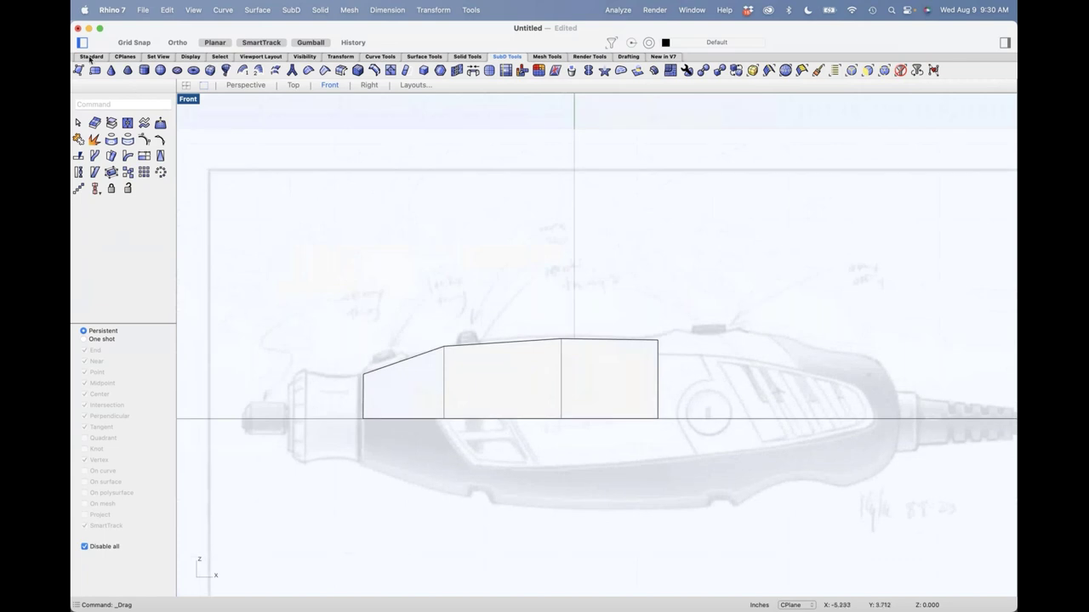
click(91, 57)
click(112, 124)
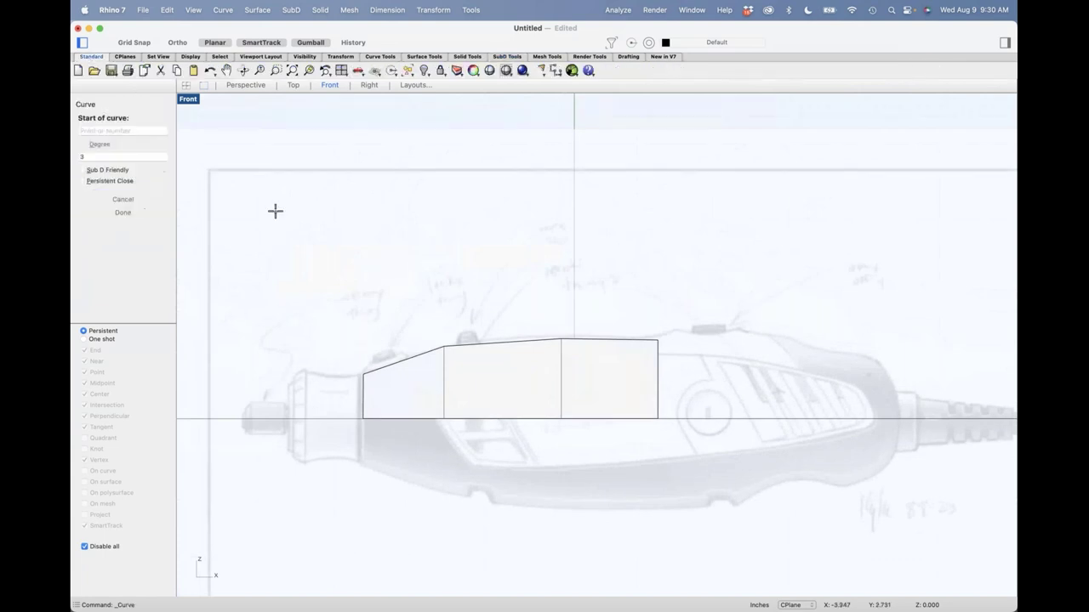
click(307, 263)
key(shift)
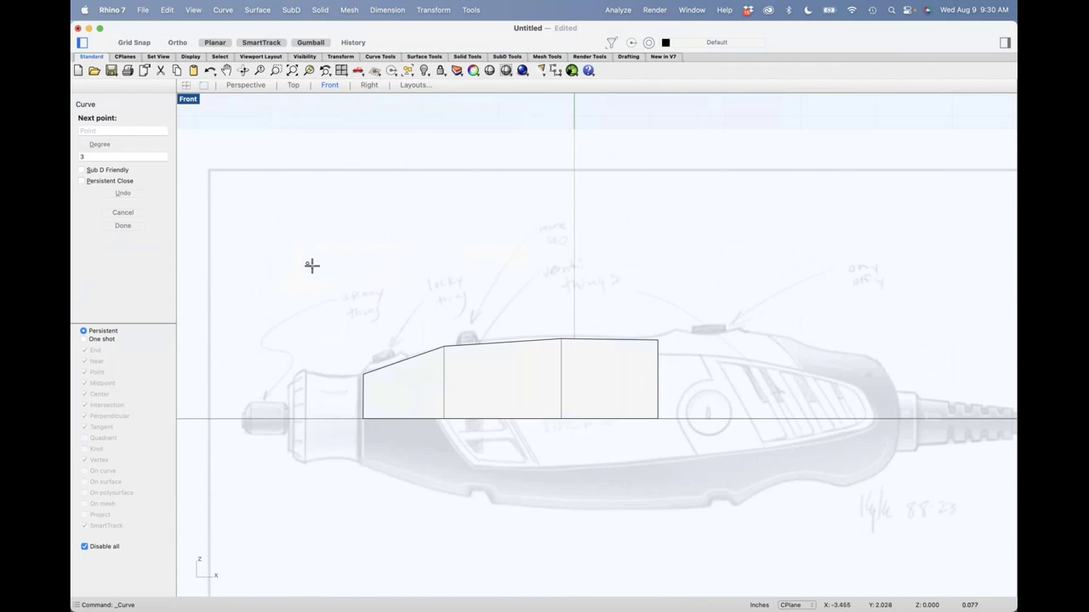
click(408, 263)
click(486, 262)
click(486, 177)
click(480, 110)
key(Return)
Tighten the example curve's bend by moving the control points on either side toward the corner.
drag(511, 229, 526, 210)
shift+drag(391, 234, 420, 286)
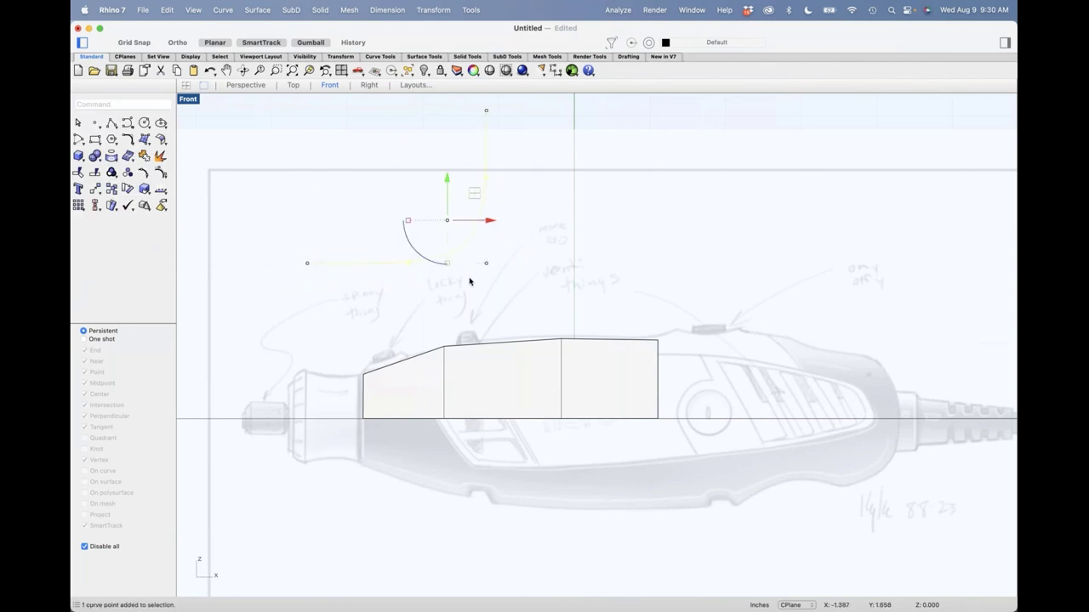
key(Delete)
click(481, 218)
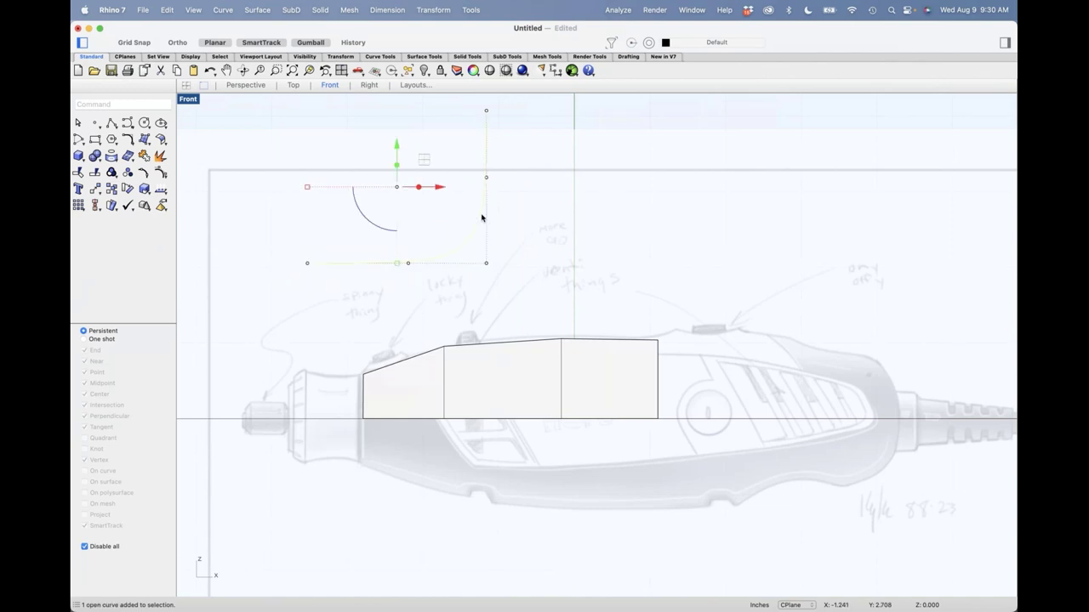
click(486, 177)
drag(487, 136, 500, 246)
click(442, 262)
click(410, 264)
drag(441, 265, 466, 270)
Soften the example curve's bend by moving the control points on either side away from the corner.
click(548, 256)
click(466, 264)
click(467, 265)
drag(467, 265, 396, 270)
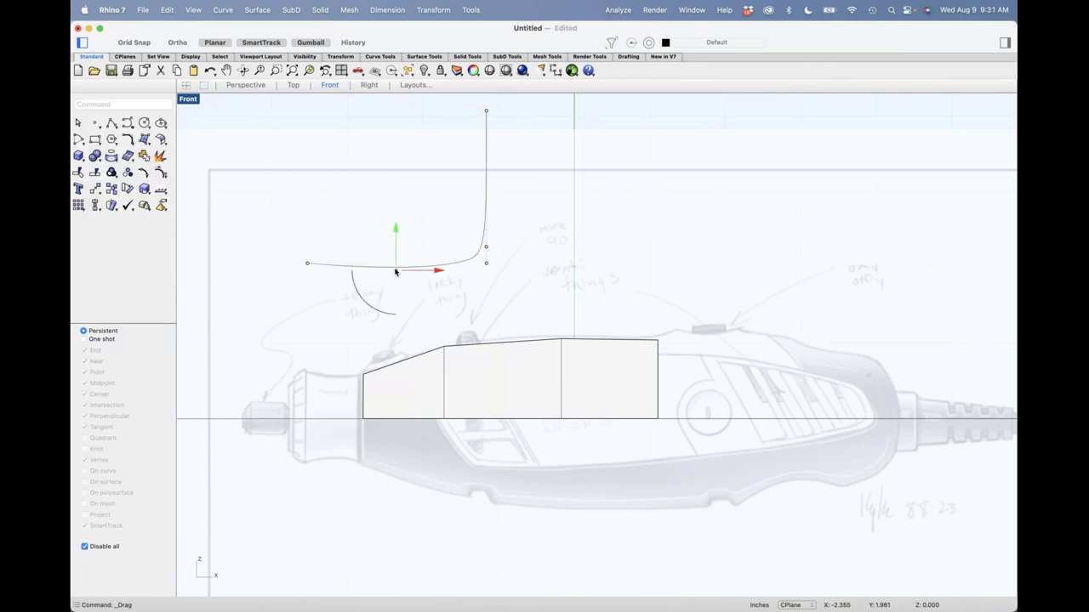
drag(484, 249, 495, 195)
Delete the example corner curve above the tool body.
key(Delete)
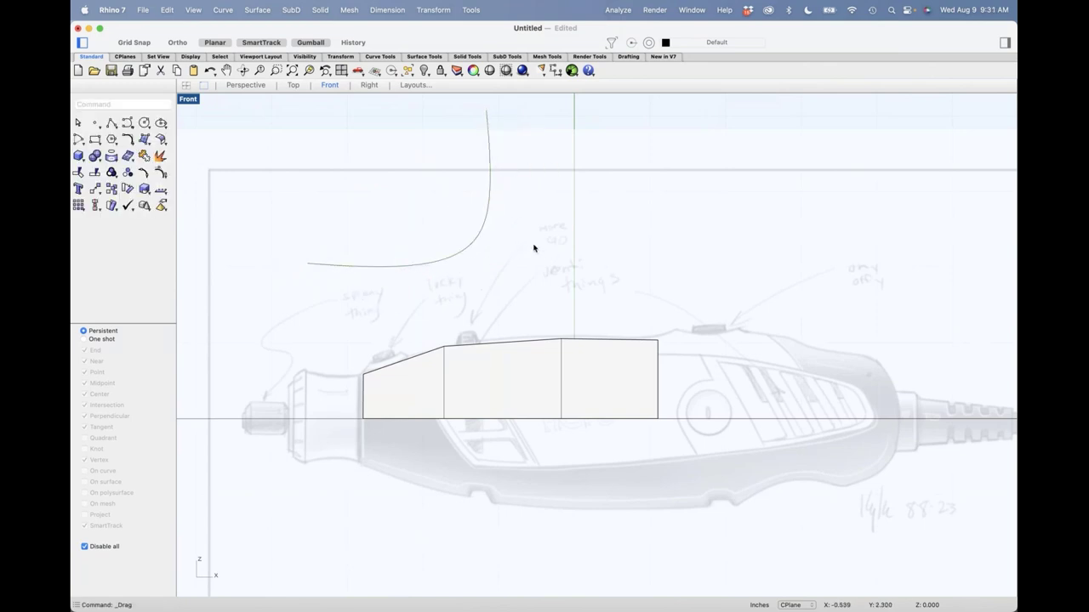
click(466, 252)
key(Delete)
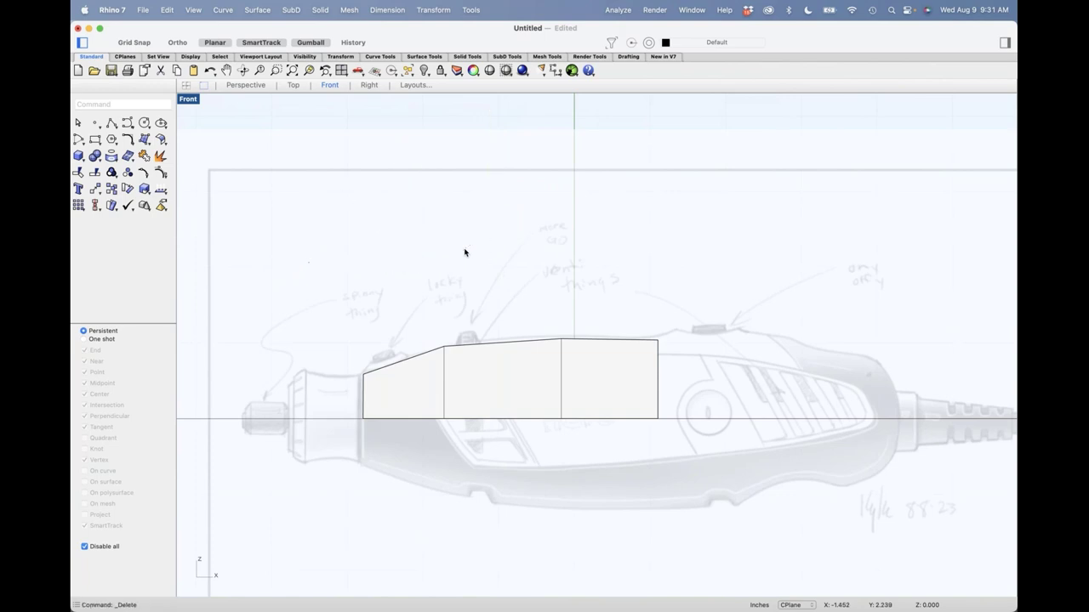
scroll(568, 345, down, 5)
scroll(568, 344, right, 4)
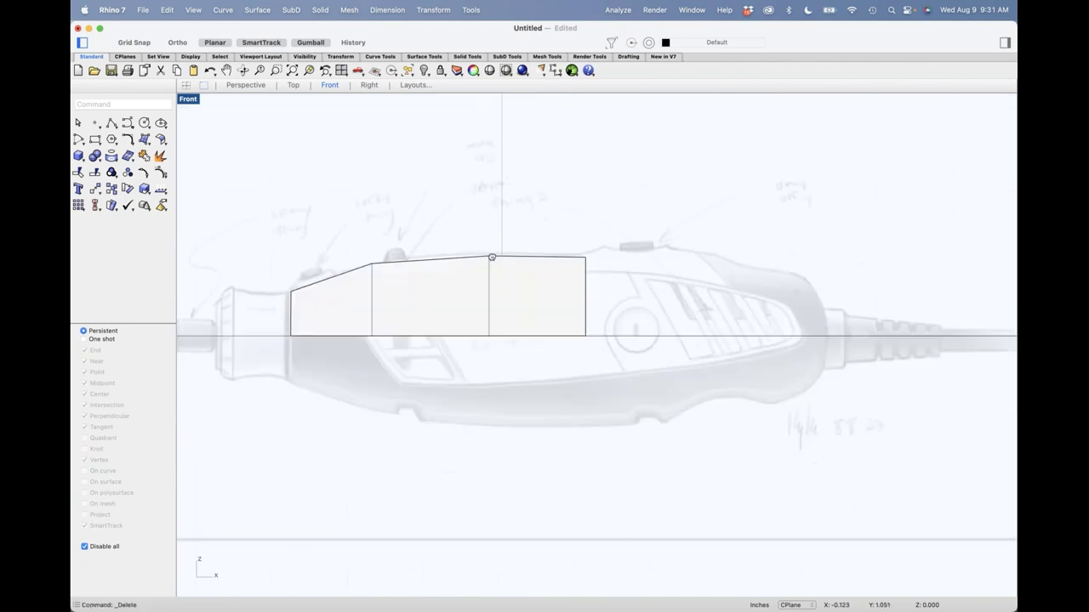
click(372, 263)
shift+click(484, 253)
drag(563, 227, 619, 285)
click(576, 233)
drag(505, 300, 519, 370)
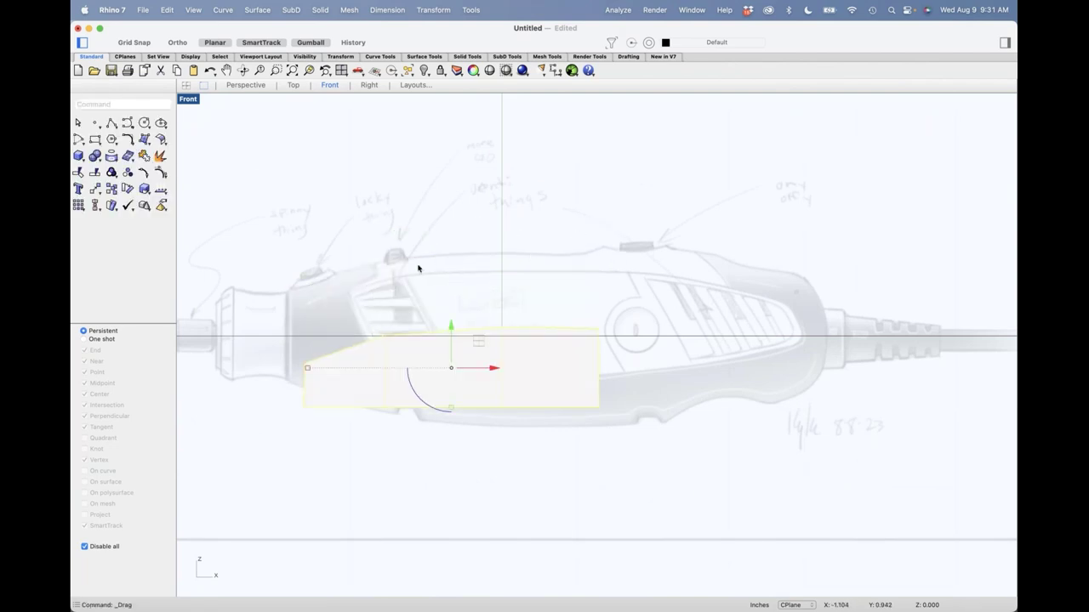
key(super+z)
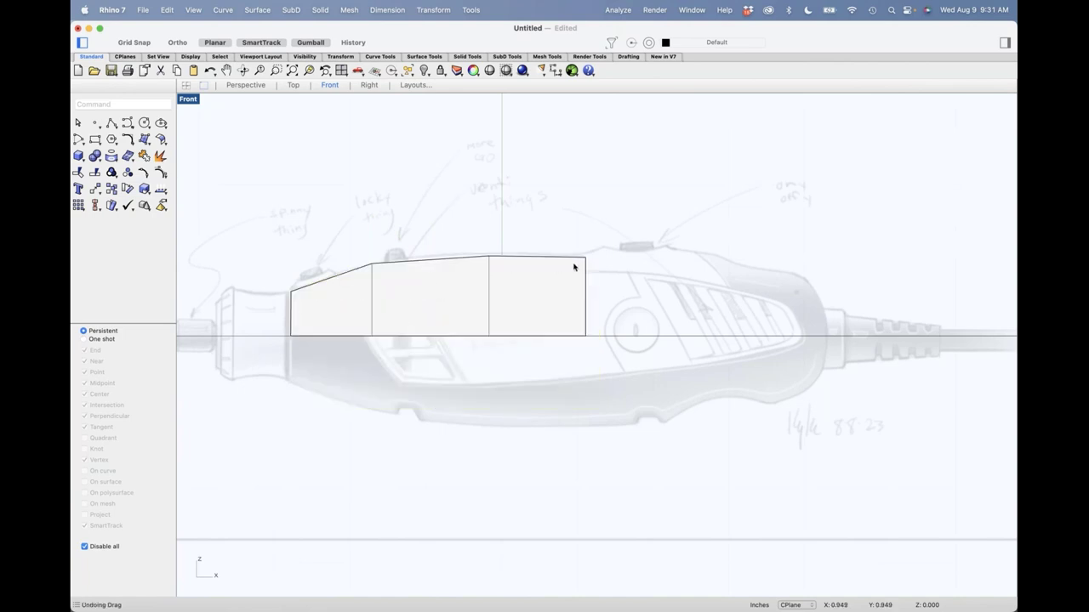
Compare the SubD profile in smooth and flat display.
key(Tab)
key(Tab)
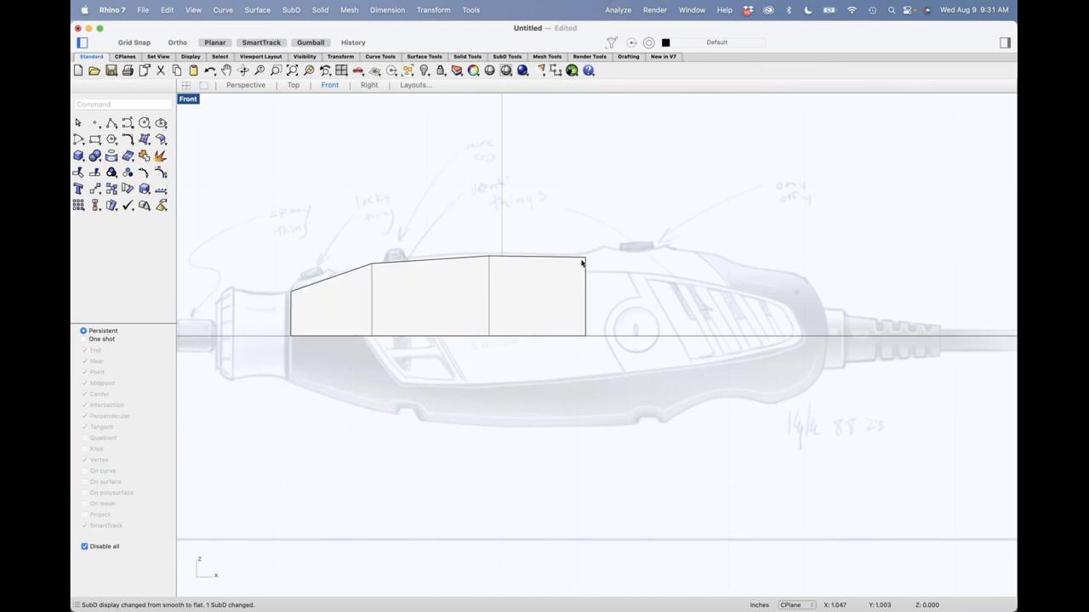
right_drag(672, 284, 594, 266)
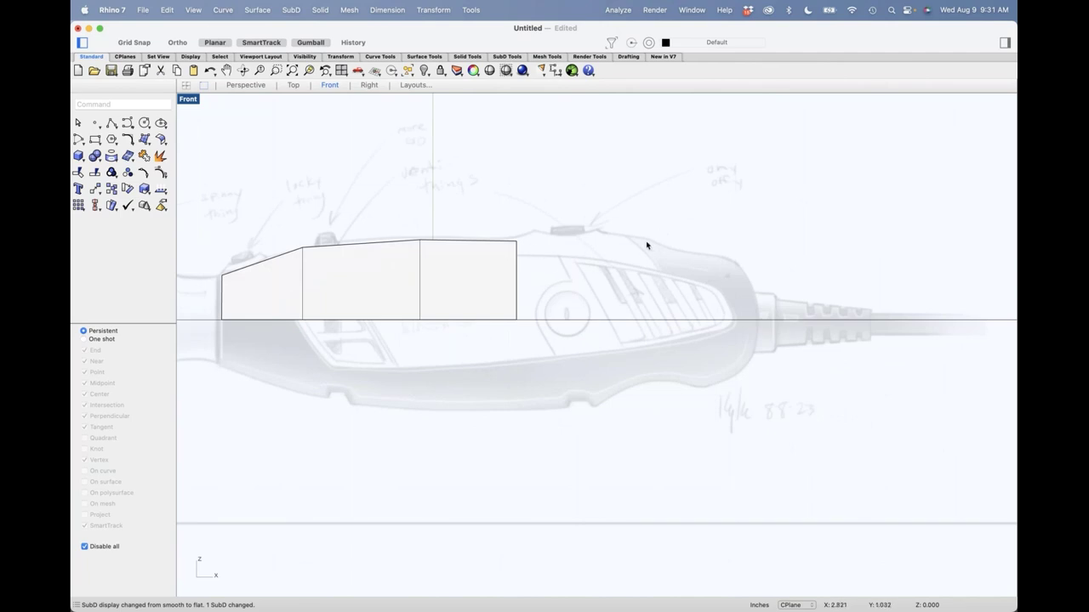
Extrude the profile's rear edge three times toward the rear, with one long section followed by two short ones.
click(516, 269)
drag(541, 280, 649, 274)
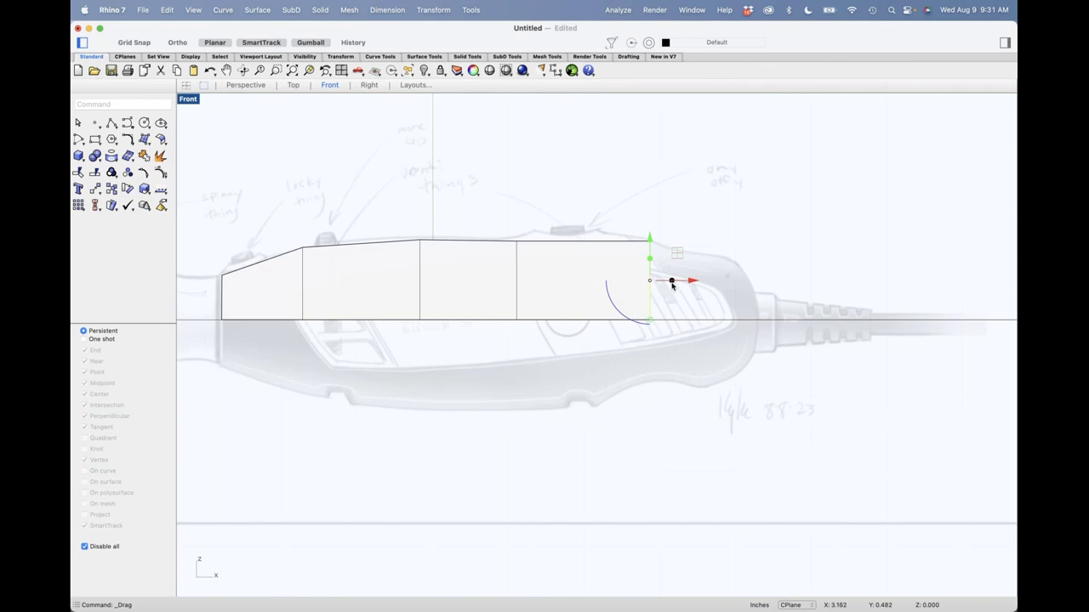
drag(672, 284, 703, 281)
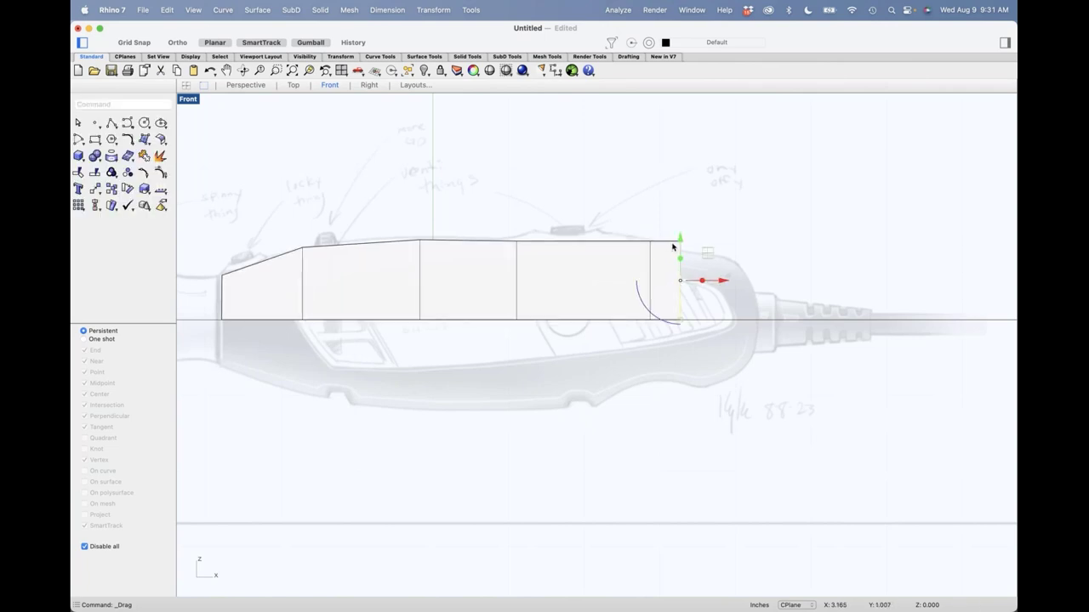
drag(703, 285, 711, 282)
Lower the top vertices of the last two edges and fine-tune them to the dip in the sketch's rear outline.
click(677, 199)
drag(671, 223, 692, 254)
click(702, 205)
scroll(689, 249, up, 3)
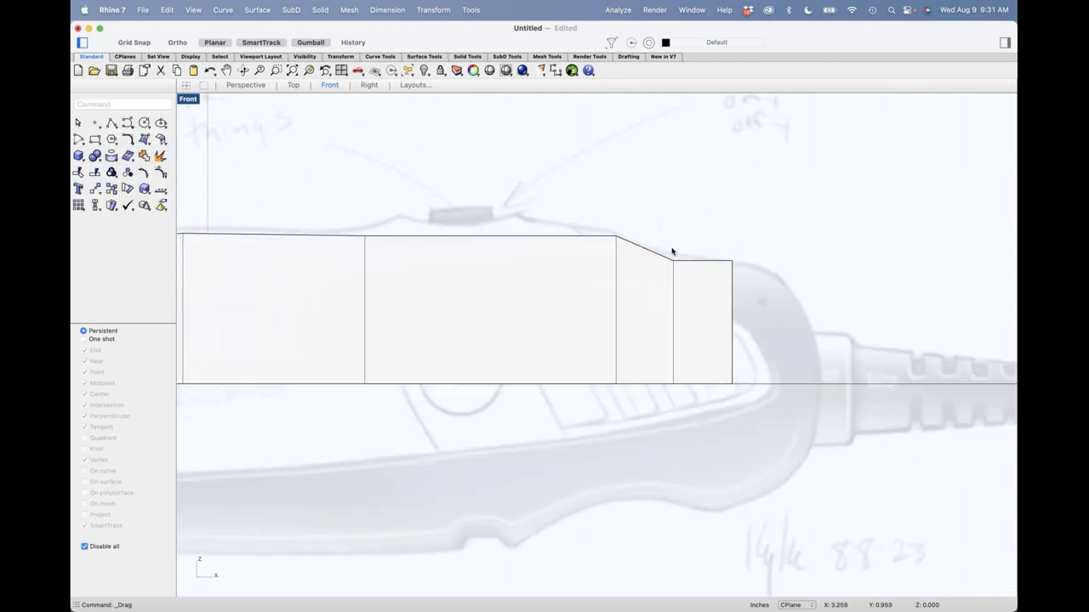
drag(664, 226, 687, 289)
click(679, 230)
drag(664, 220, 686, 272)
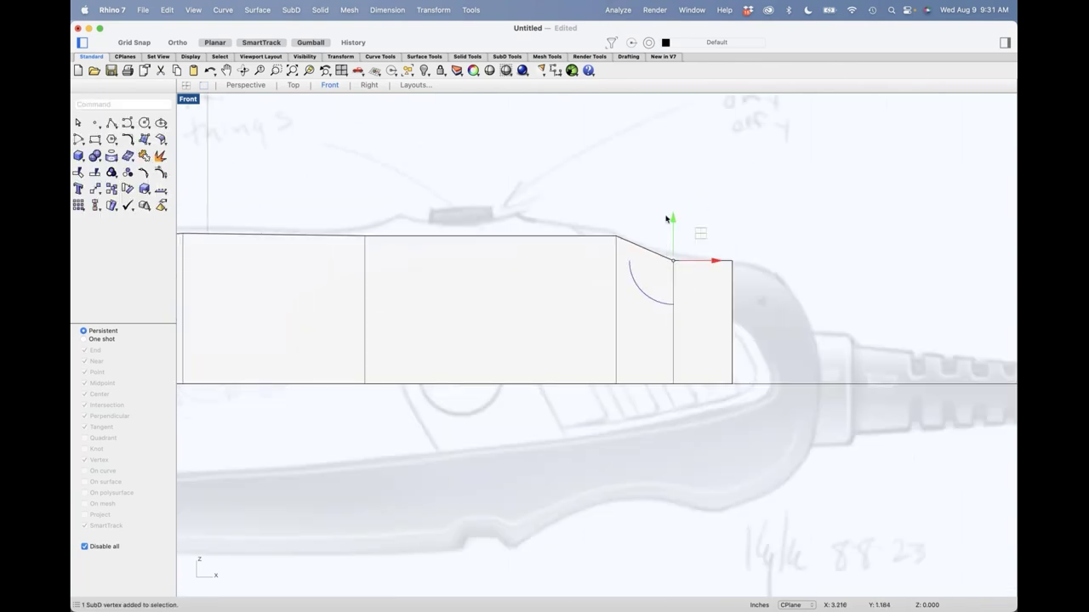
drag(672, 222, 672, 220)
click(656, 179)
Extrude the rear edge in two more short sections up to the cord fitting.
mouse_move(711, 233)
right_down()
mouse_move(642, 218)
mouse_move(589, 185)
right_up()
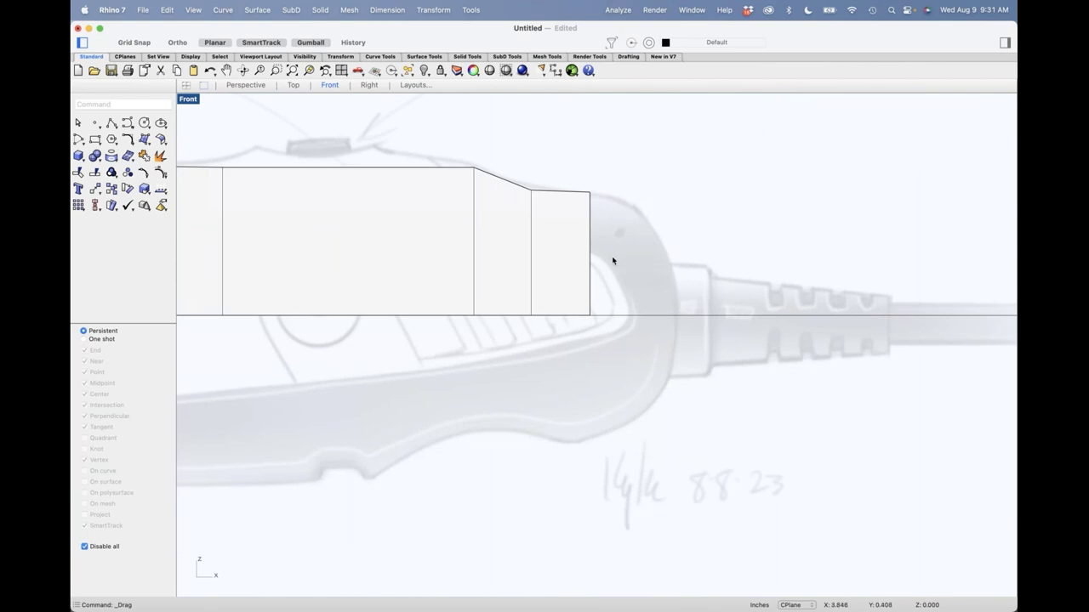
click(590, 257)
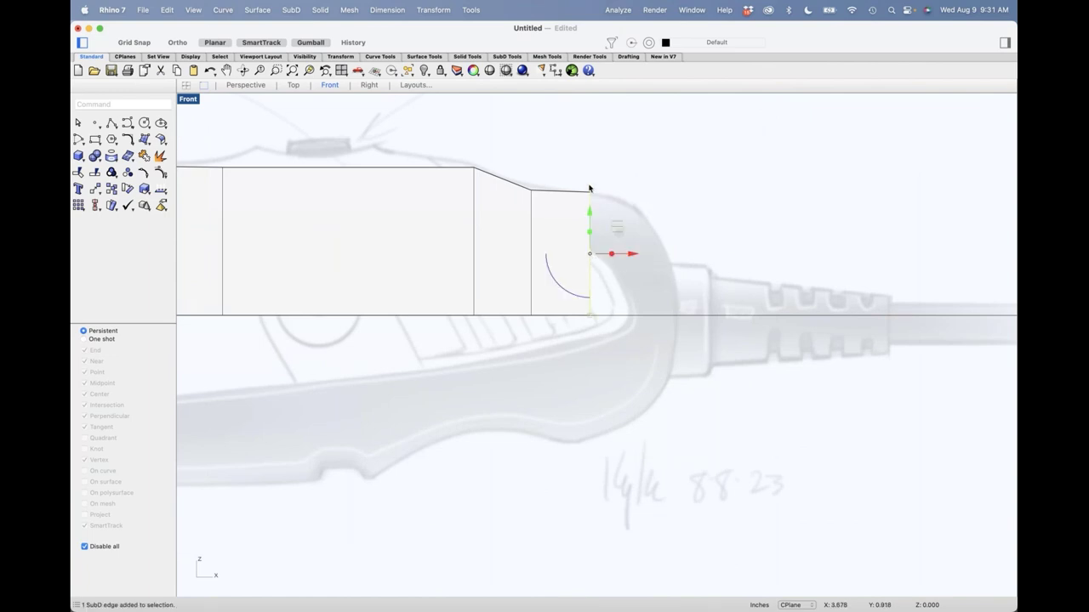
drag(605, 261, 678, 264)
key(alt)
click(710, 181)
Move the top vertices of the last two edges down to follow the rounded rear end of the body.
shift+super+click(678, 192)
drag(678, 192, 668, 241)
click(637, 190)
drag(637, 190, 635, 205)
click(688, 170)
Set the Front view to Wireframe and display the SubD profile smooth for comparison with the sketch.
click(189, 99)
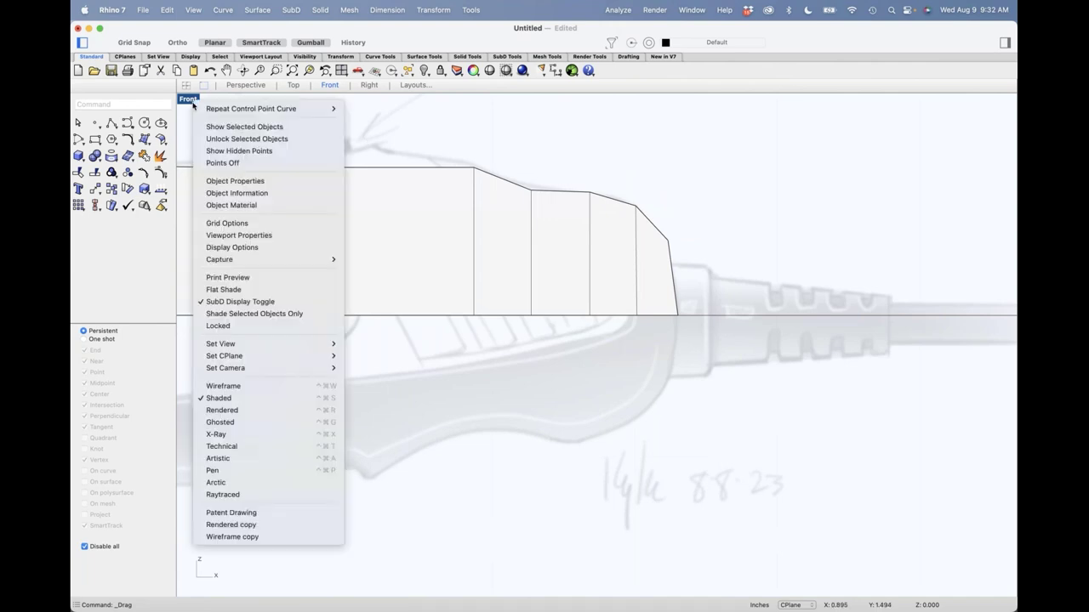
click(223, 385)
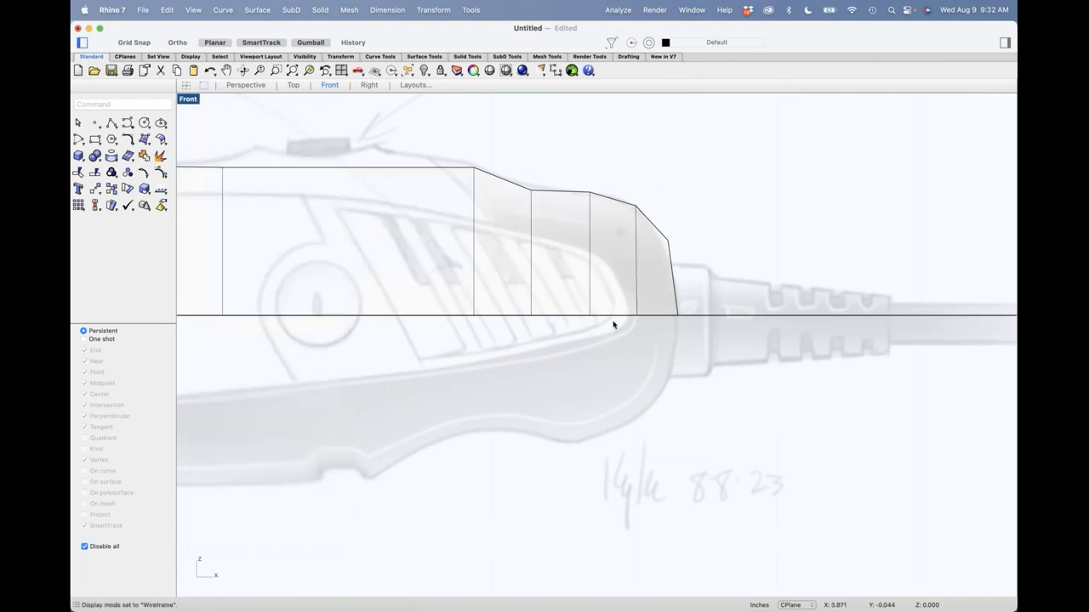
scroll(614, 321, down, 3)
scroll(758, 294, up, 1)
scroll(663, 252, up, 2)
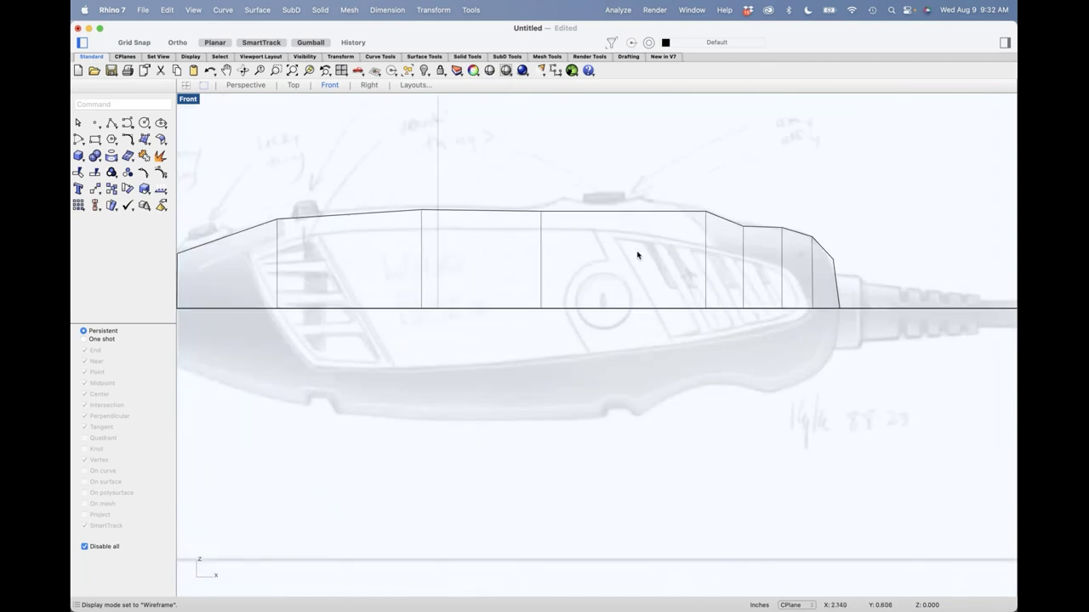
key(Tab)
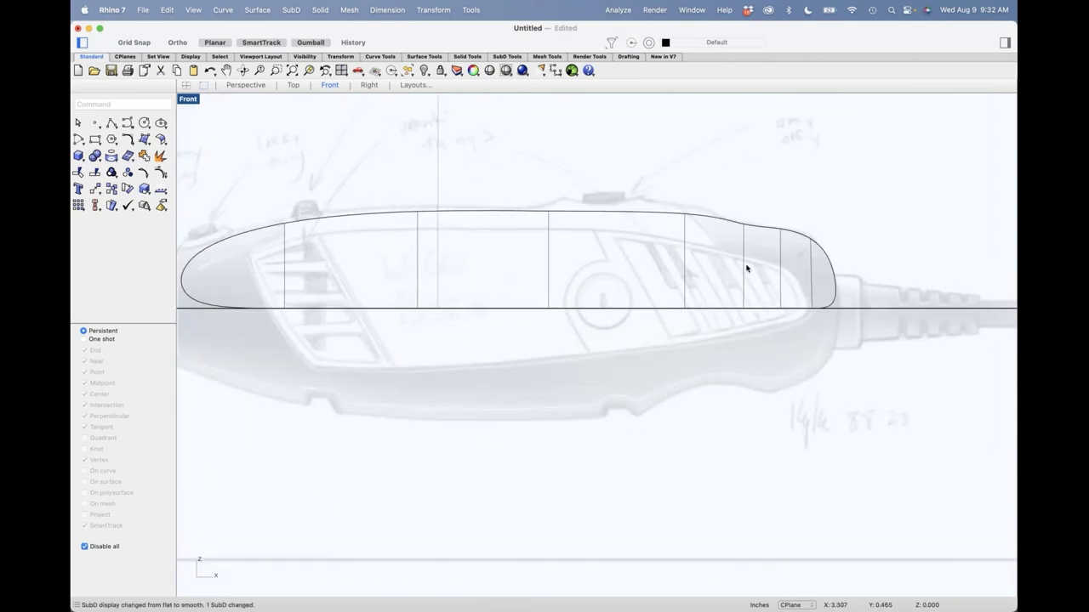
right_drag(748, 264, 765, 242)
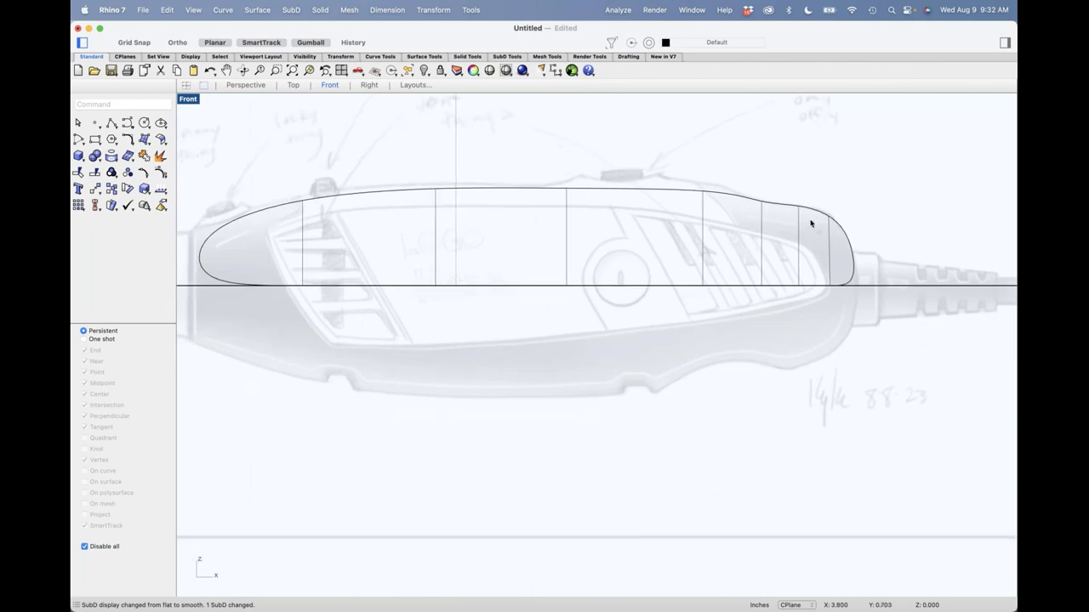
Crease the corner vertices at the front end and the lower rear corner of the SubD profile.
scroll(810, 223, left, 4)
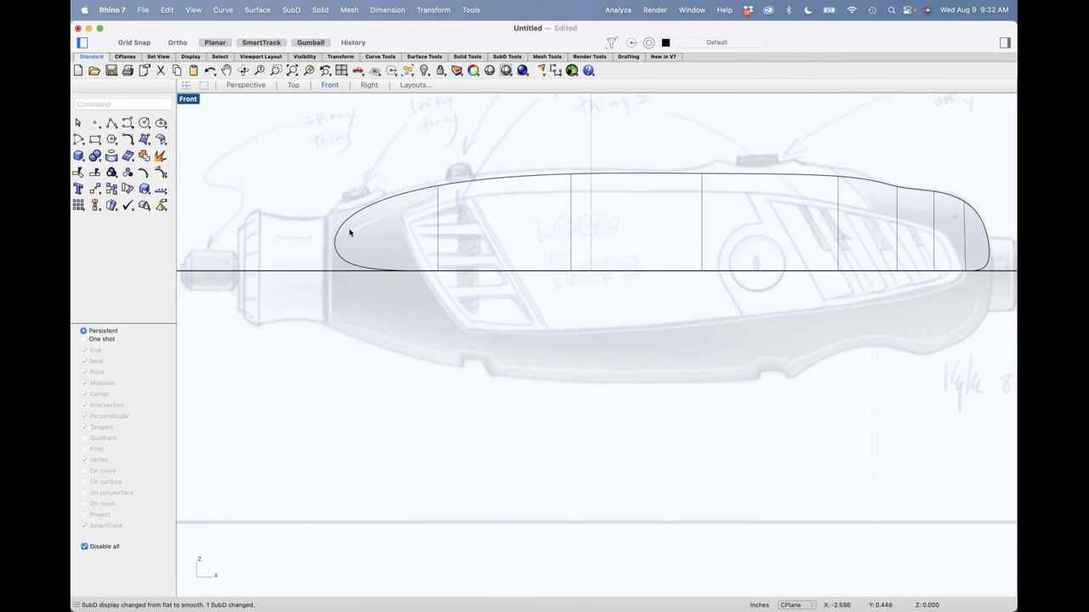
drag(332, 206, 381, 245)
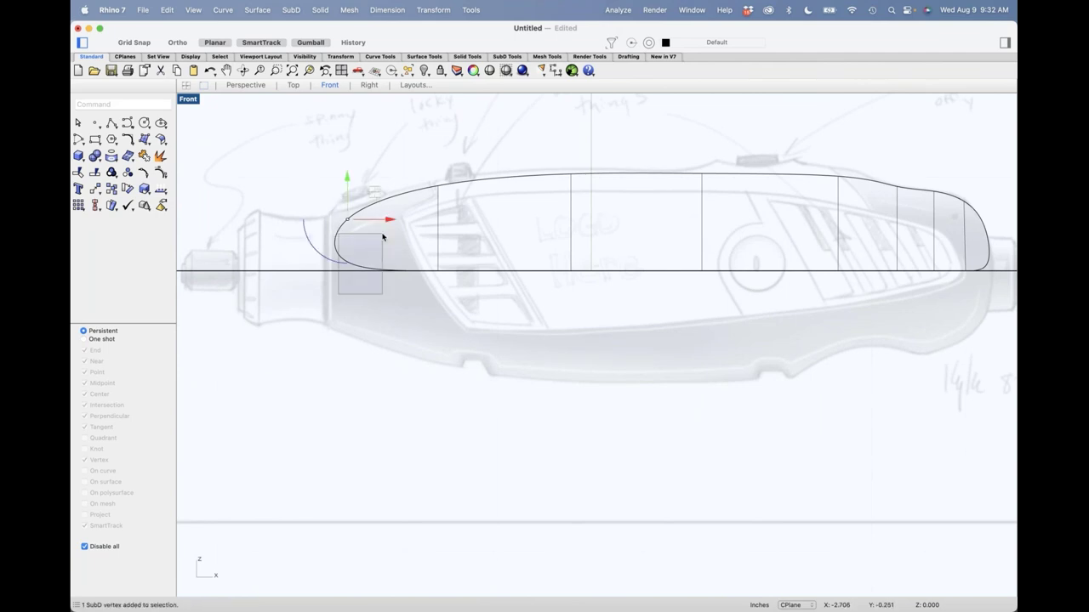
click(509, 57)
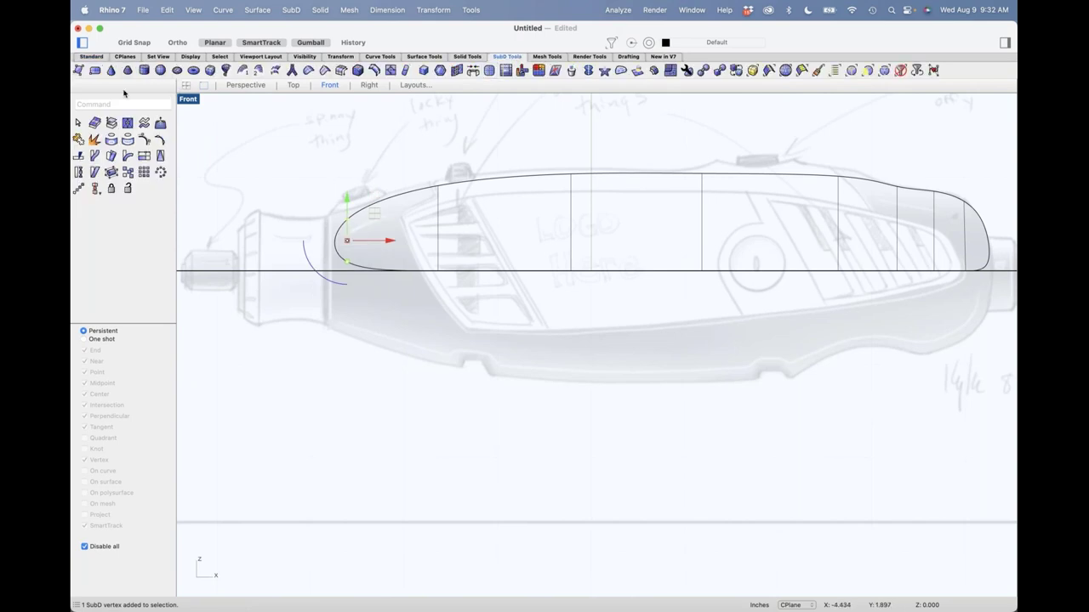
click(324, 73)
scroll(506, 253, right, 5)
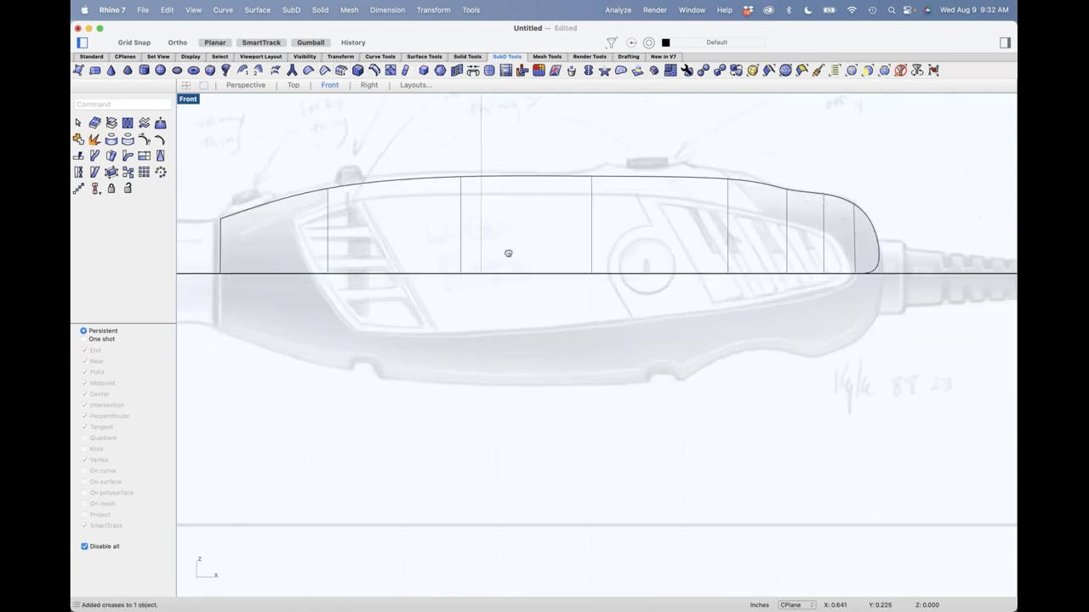
ctrl+shift+click(818, 256)
click(324, 71)
scroll(620, 312, down, 3)
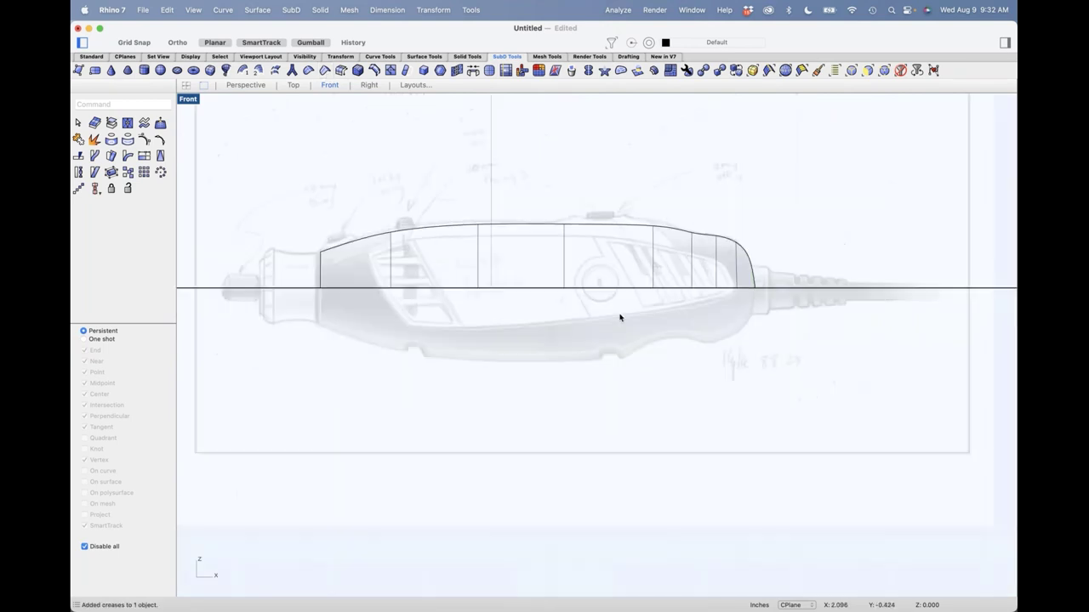
Raise the top vertex of the second interior edge from the front slightly to meet the sketch's upper outline.
scroll(497, 181, up, 3)
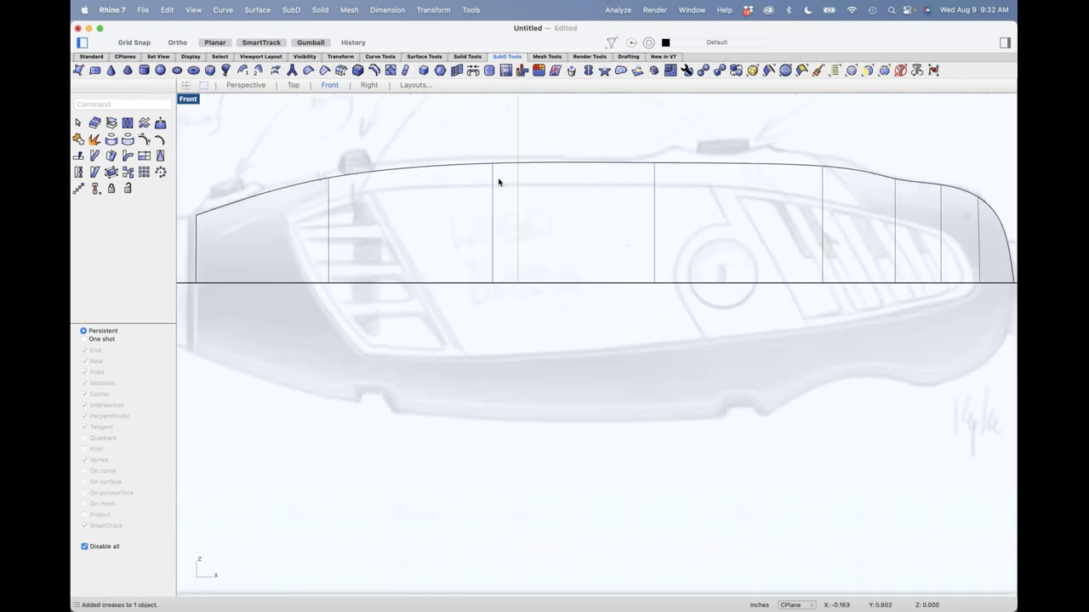
ctrl+shift+click(491, 163)
mouse_move(491, 163)
mouse_down()
mouse_move(493, 134)
mouse_move(496, 161)
mouse_up()
drag(496, 160, 497, 159)
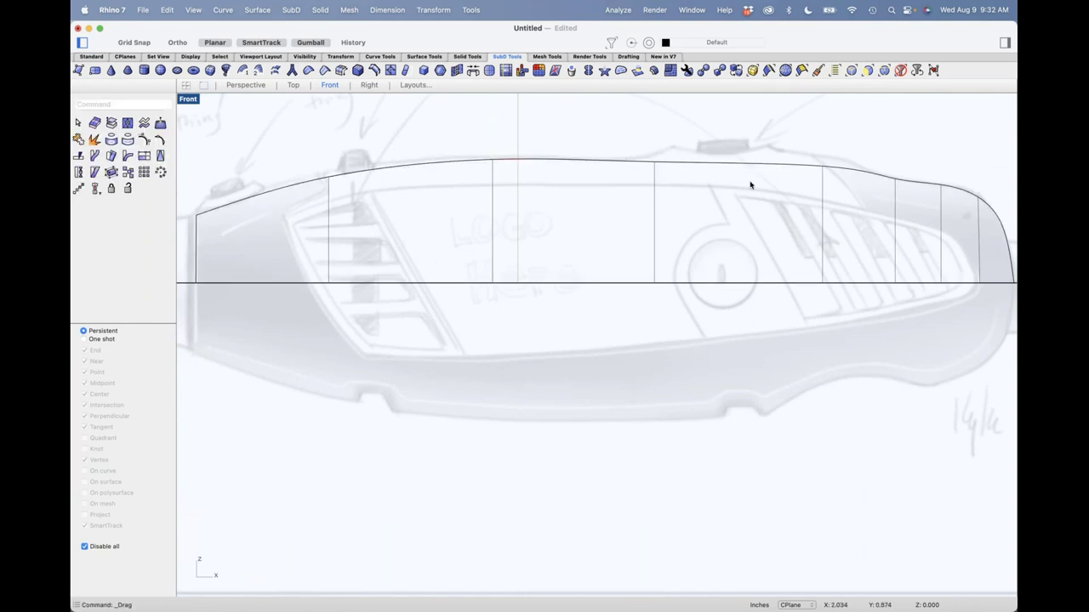
Adjust the top vertices around the rear dip and nudge the one above the front vents to follow the sketch.
right_drag(751, 184, 651, 205)
drag(714, 166, 819, 238)
click(820, 161)
drag(794, 196, 788, 201)
click(830, 141)
right_drag(547, 236, 672, 225)
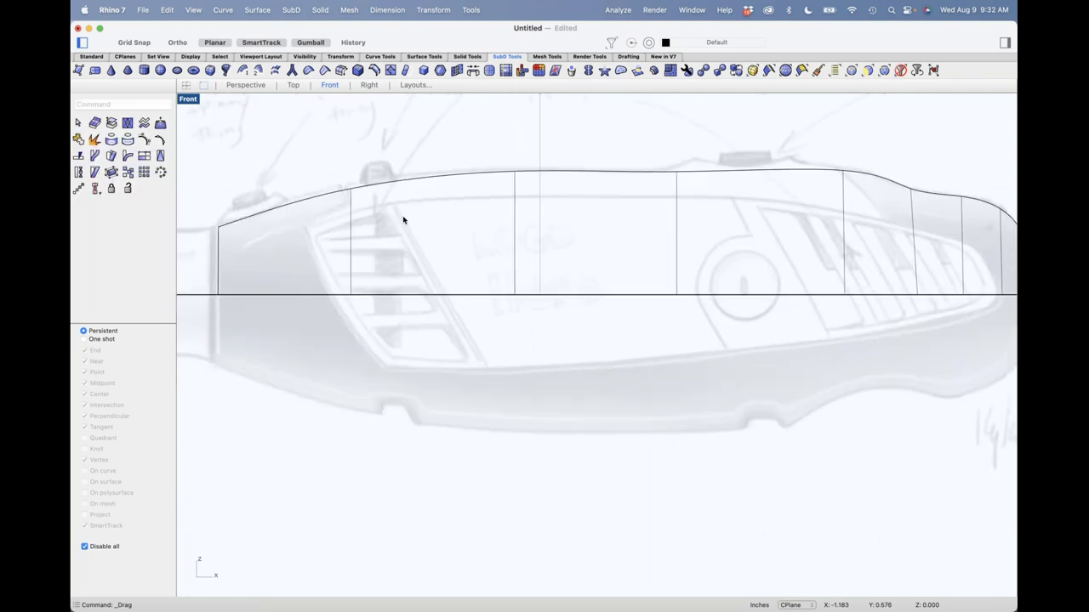
drag(340, 172, 357, 186)
click(470, 158)
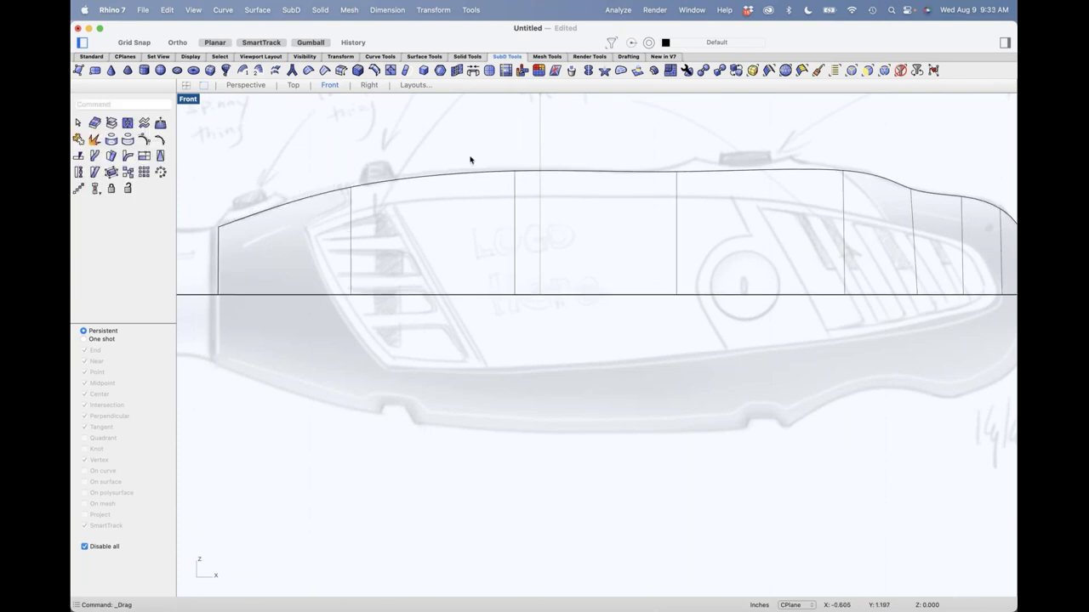
Mirror a copy of the upper-half SubD across the horizontal centre line to form the lower half of the body.
scroll(498, 146, down, 6)
right_drag(515, 195, 519, 226)
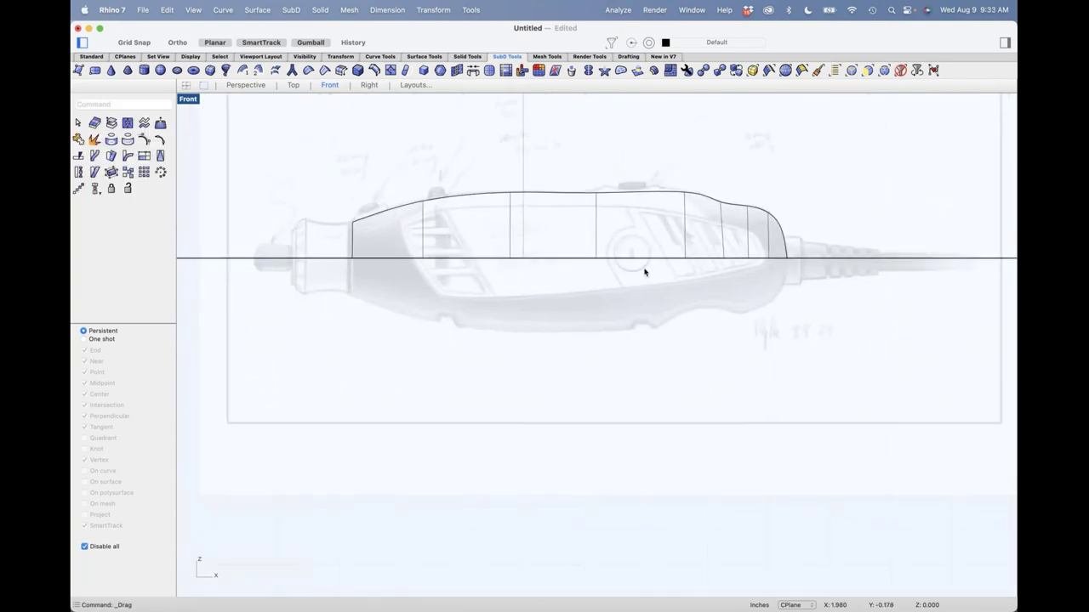
click(686, 248)
text(mi)
key(Return)
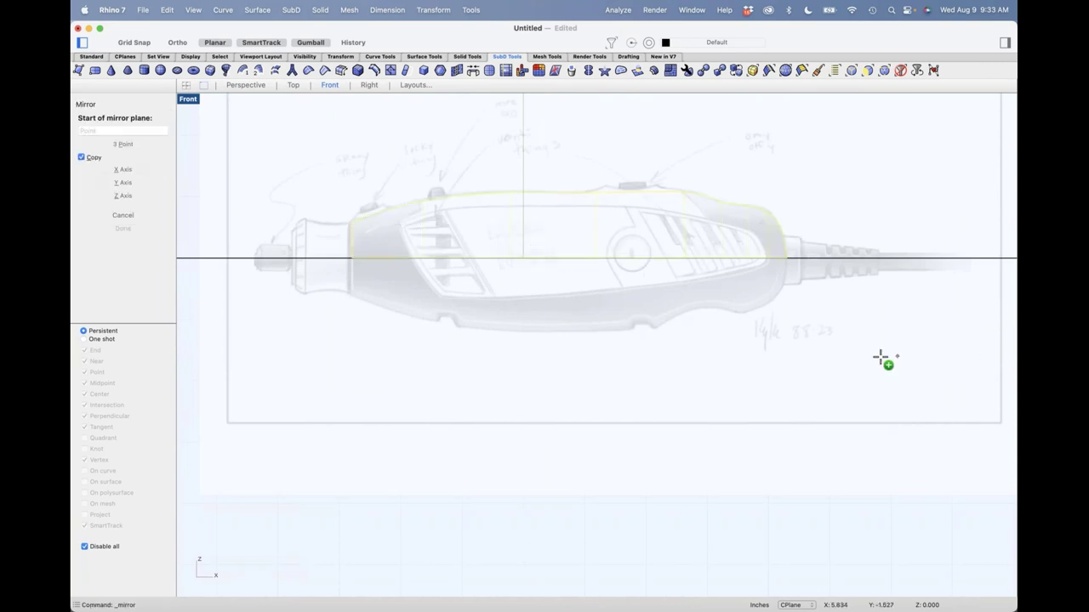
key(alt)
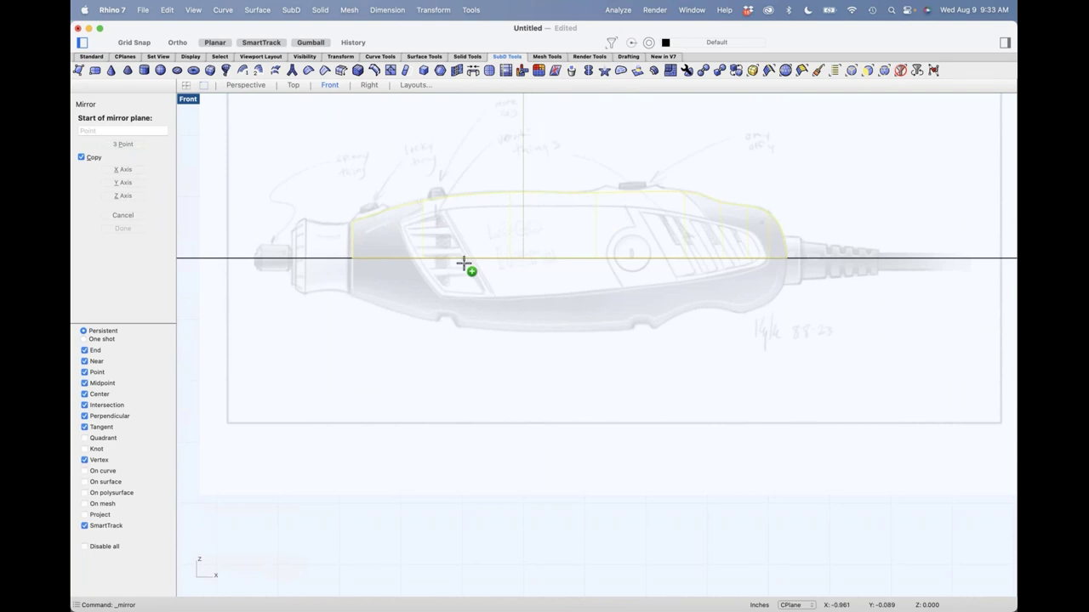
click(469, 259)
click(538, 274)
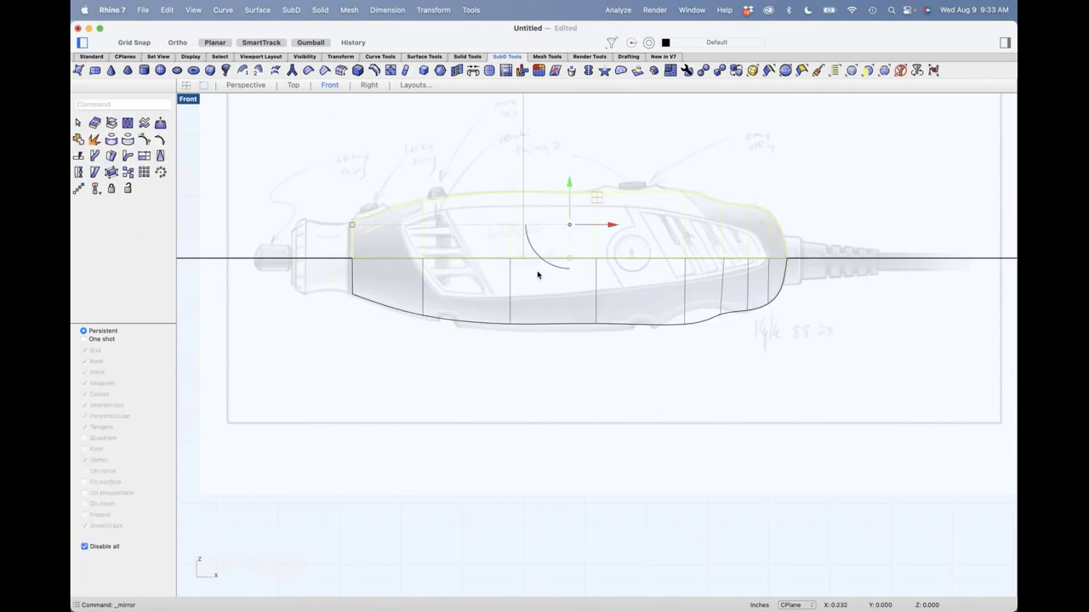
Display the SubDs flat and move the three lower rear vertices to follow the underside's dip and rear bulge.
scroll(762, 325, up, 5)
right_drag(765, 334, 737, 399)
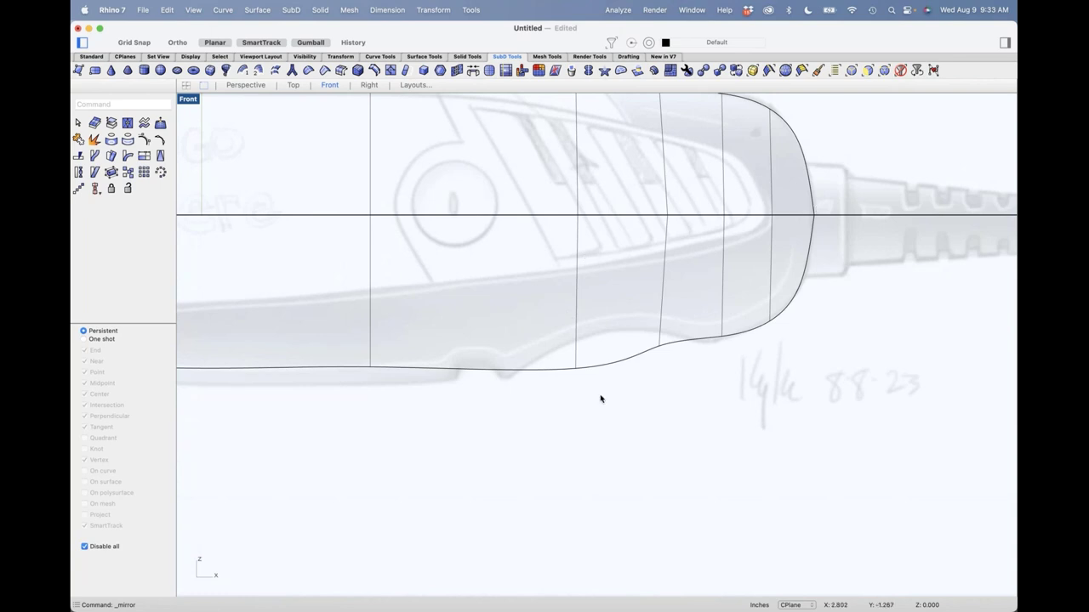
key(Tab)
shift+super+drag(595, 407, 538, 368)
click(614, 412)
shift+super+drag(632, 372, 609, 329)
click(675, 383)
mouse_move(703, 360)
mouse_down()
mouse_move(738, 329)
mouse_move(711, 341)
mouse_up()
click(790, 408)
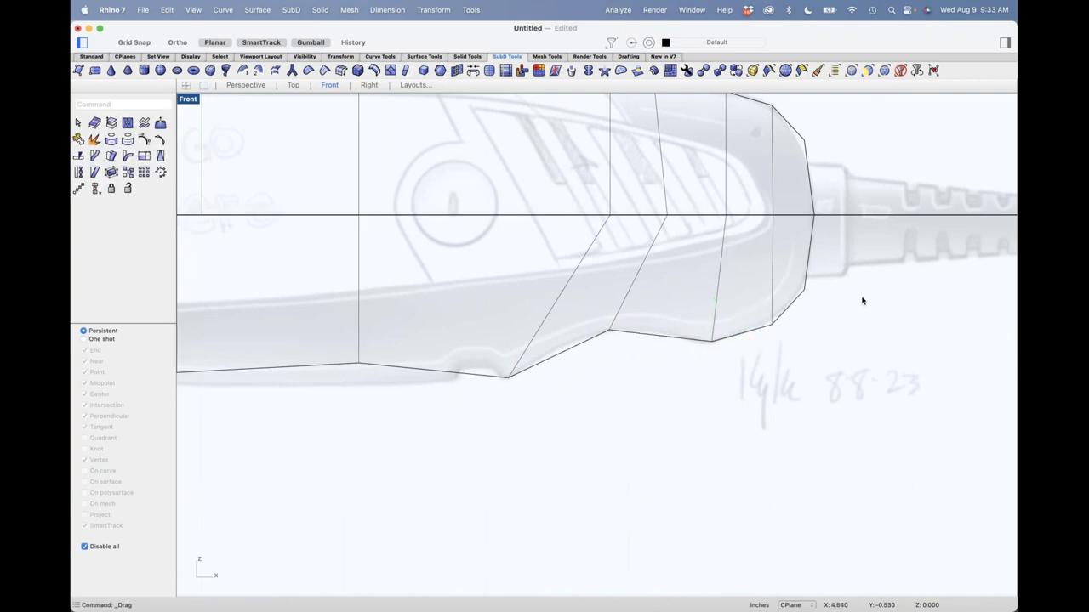
Lower the two middle vertices of the underside to the sketch outline and slide the front one of them forward.
right_drag(862, 300, 820, 357)
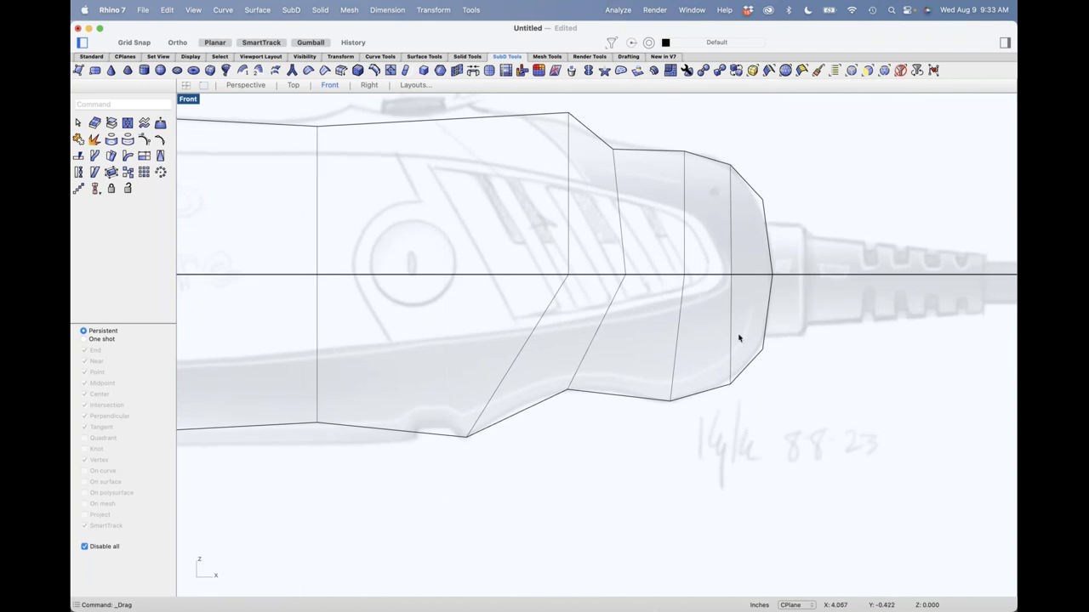
scroll(601, 362, down, 3)
scroll(601, 361, down, 2)
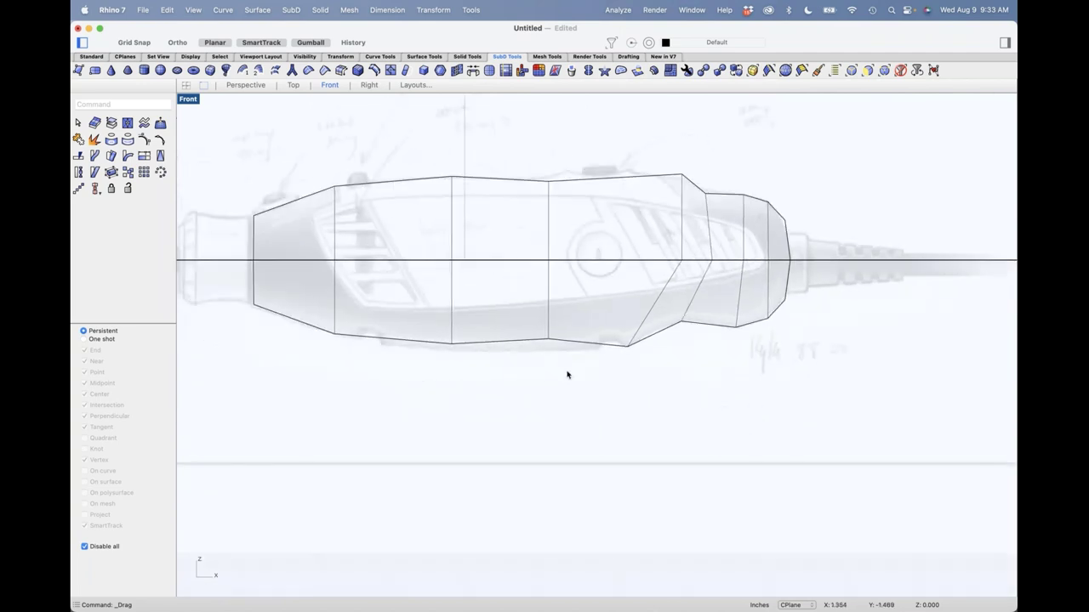
click(548, 339)
drag(549, 321, 548, 350)
drag(435, 380, 450, 349)
click(389, 391)
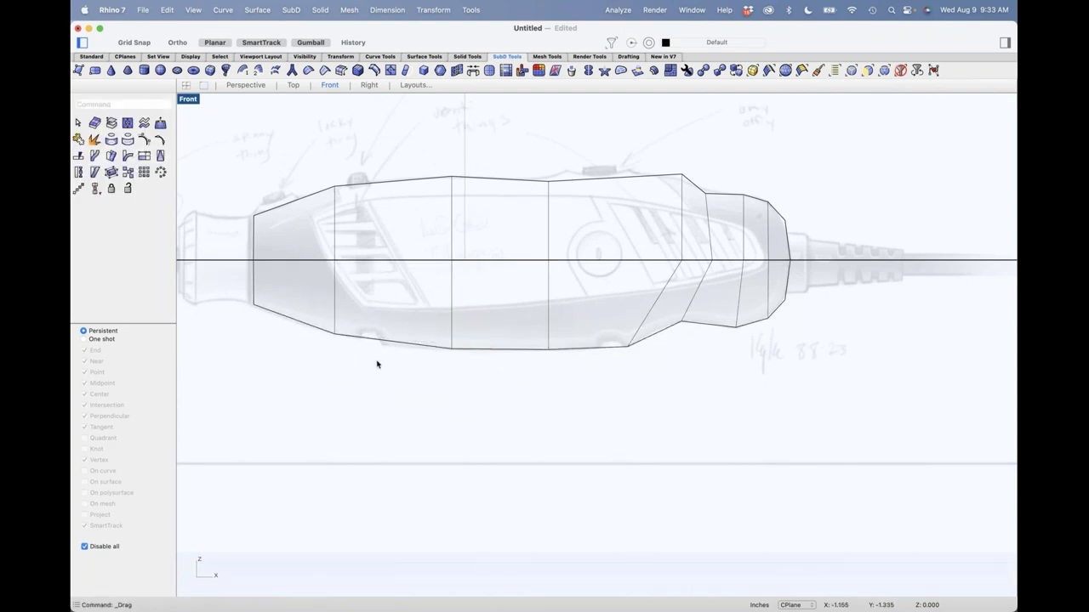
drag(434, 381, 426, 355)
click(511, 393)
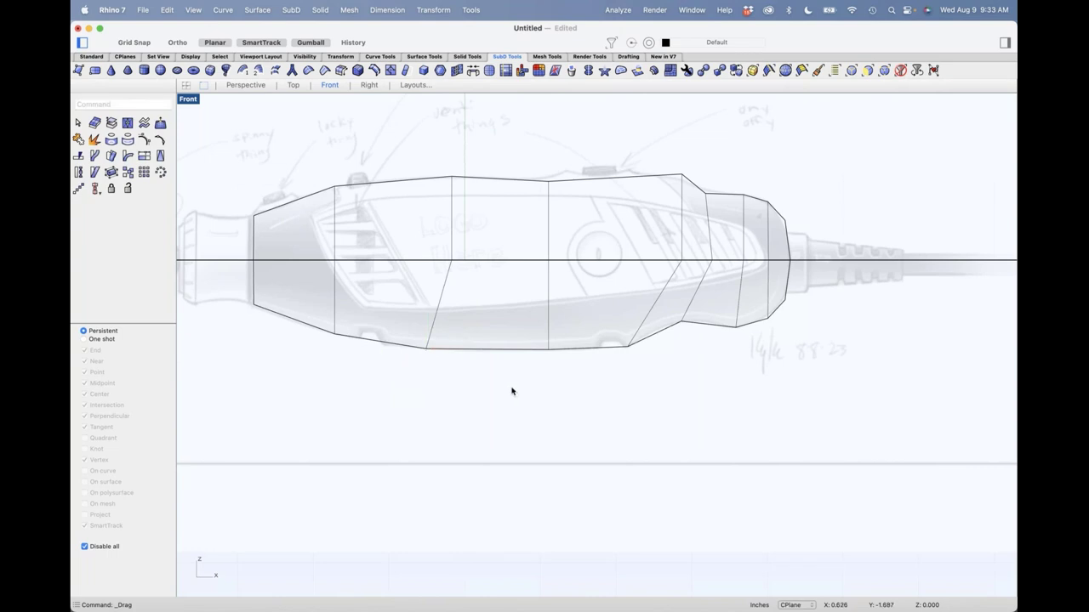
Display the SubDs smooth and join the upper and lower halves into one SubD.
key(Tab)
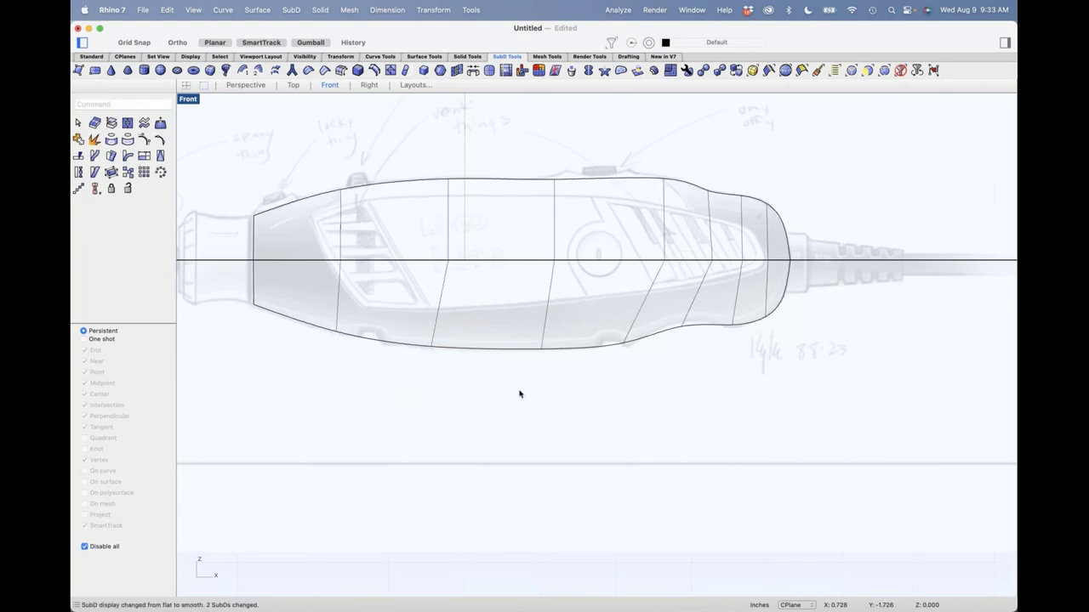
scroll(556, 393, up, 2)
key(super+a)
key(super+j)
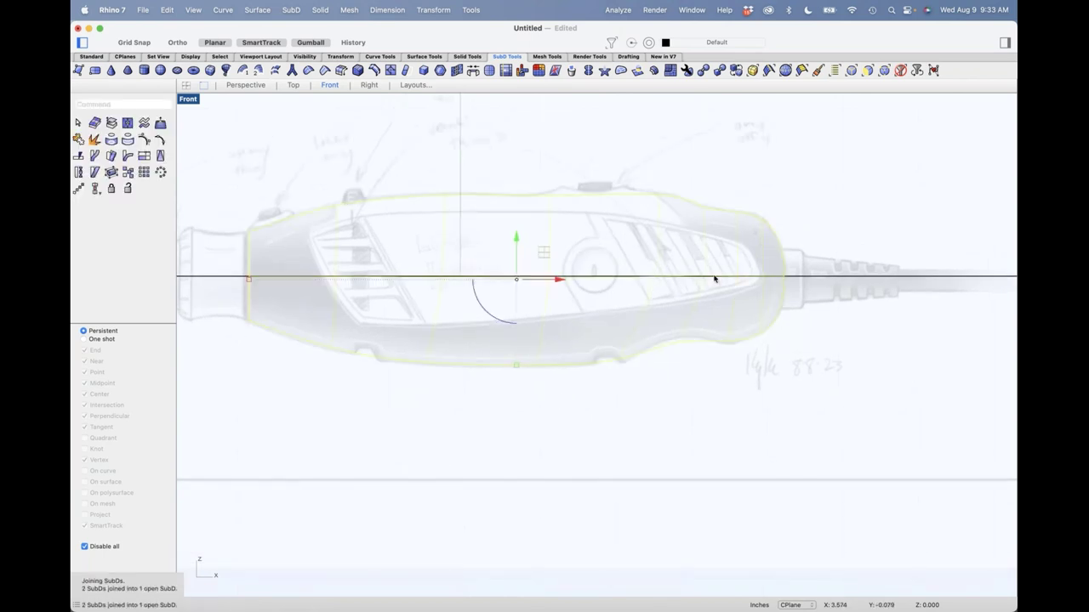
click(713, 448)
right_drag(704, 461, 711, 455)
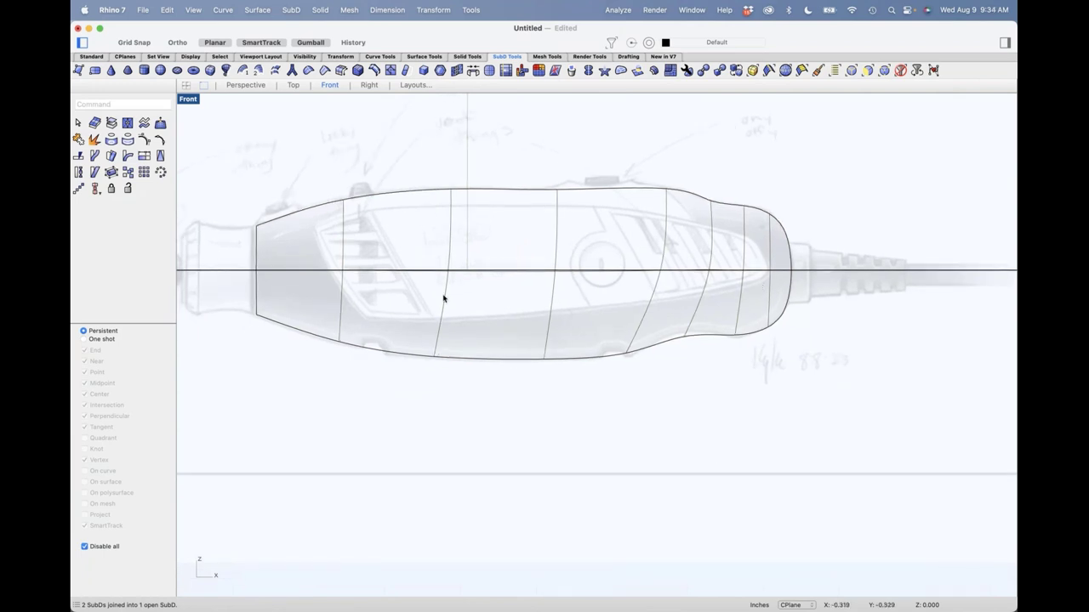
Switch to the Perspective view, show all hidden parts and set the display mode to Shaded.
text(p)
key(Return)
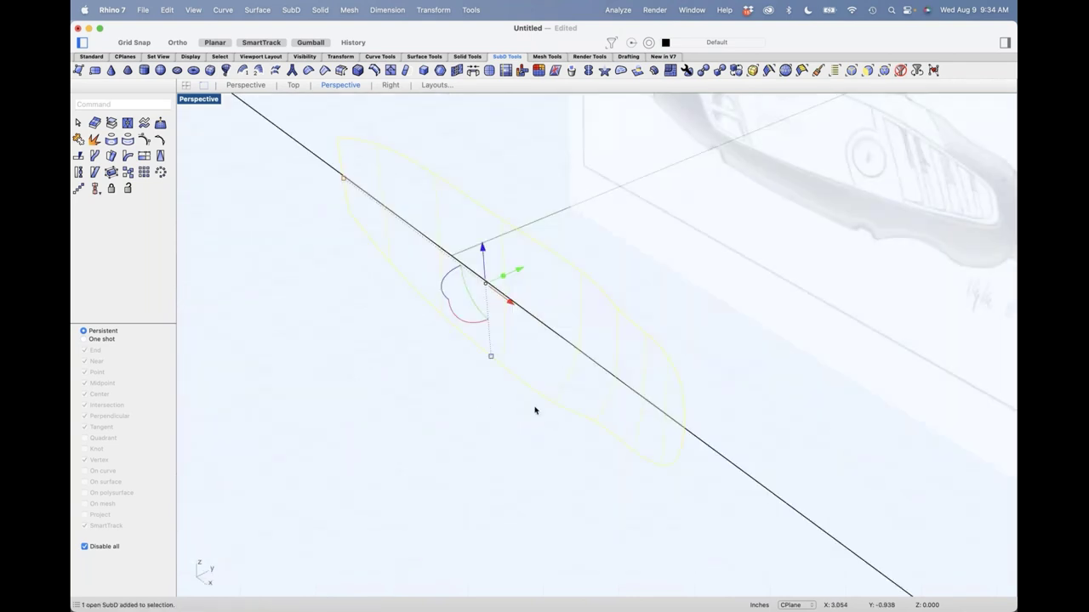
text(v)
key(Return)
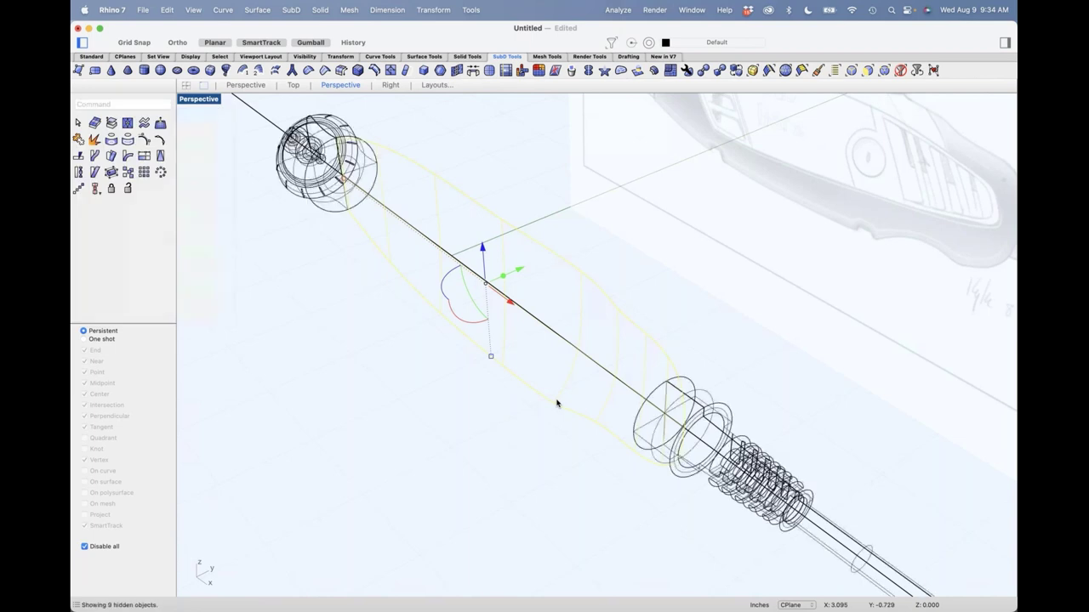
click(195, 103)
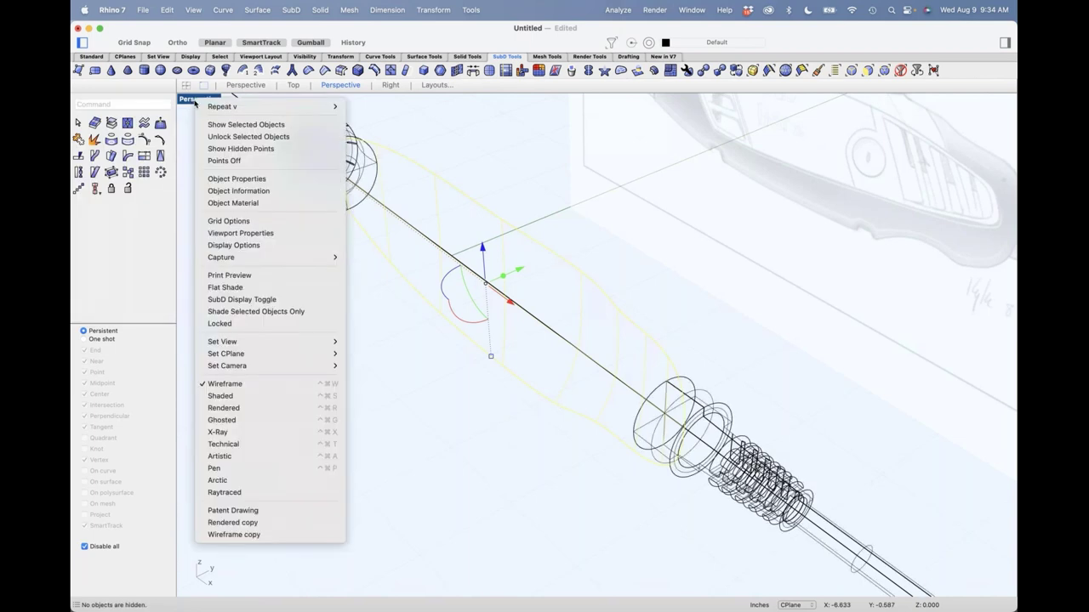
click(223, 397)
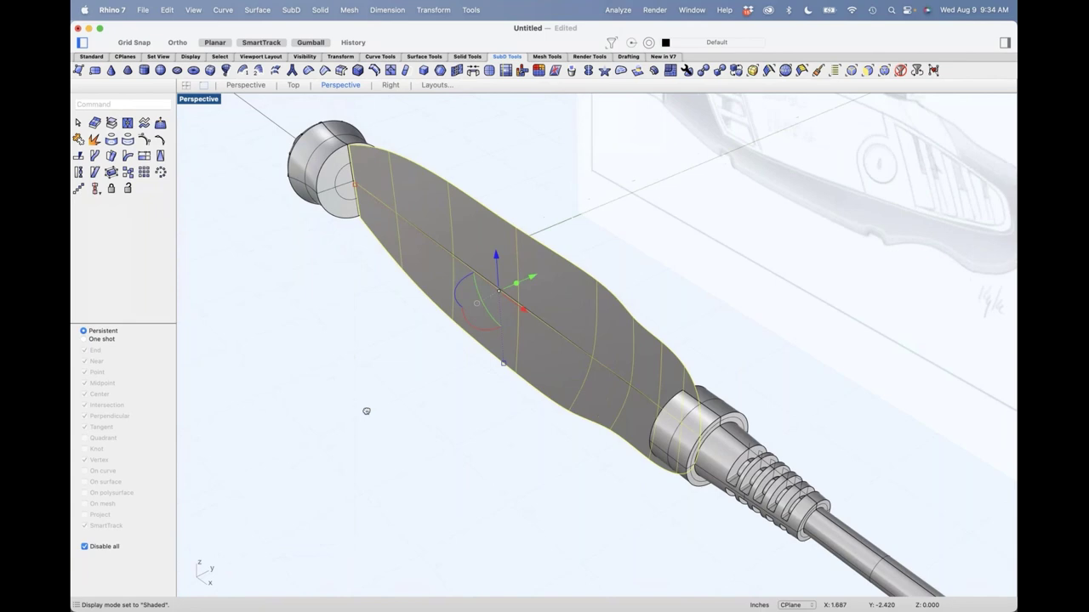
Move the joined body profile sideways along the Y axis, out from the centre plane.
right_drag(439, 415, 451, 420)
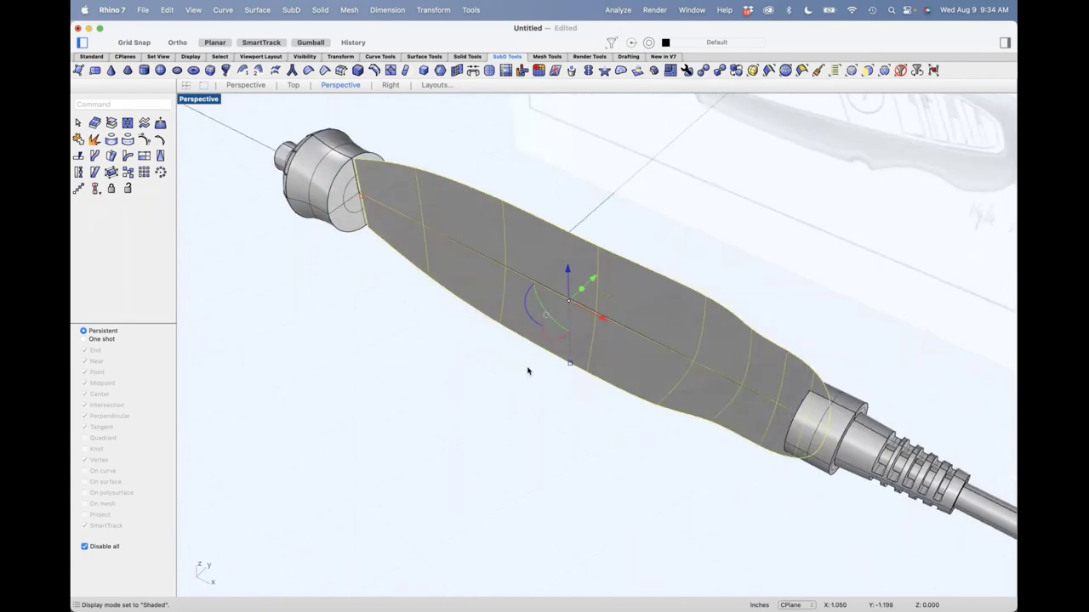
drag(590, 275, 532, 333)
click(447, 444)
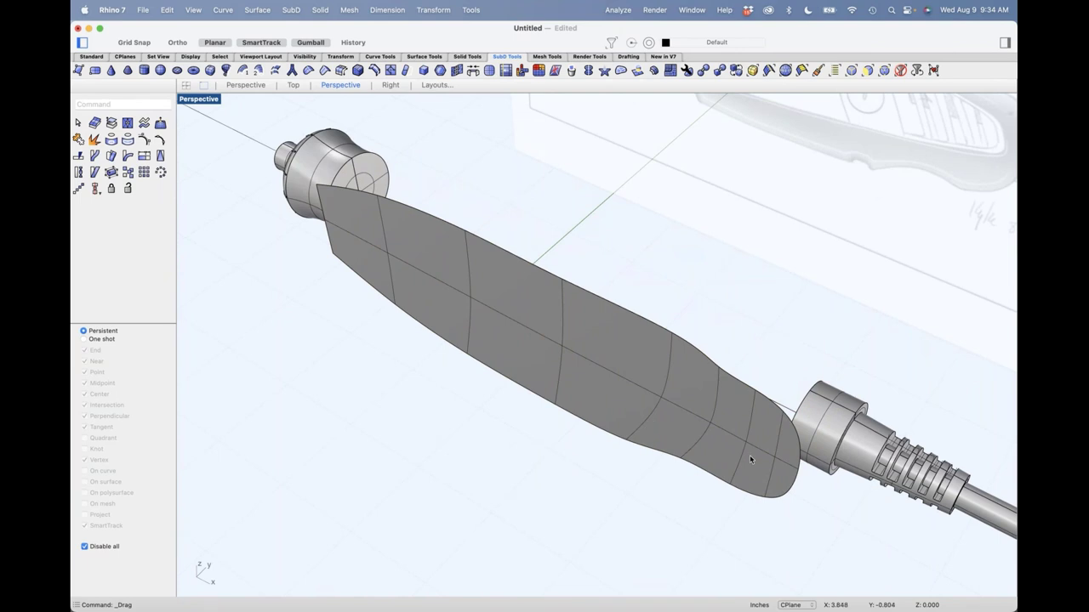
click(774, 405)
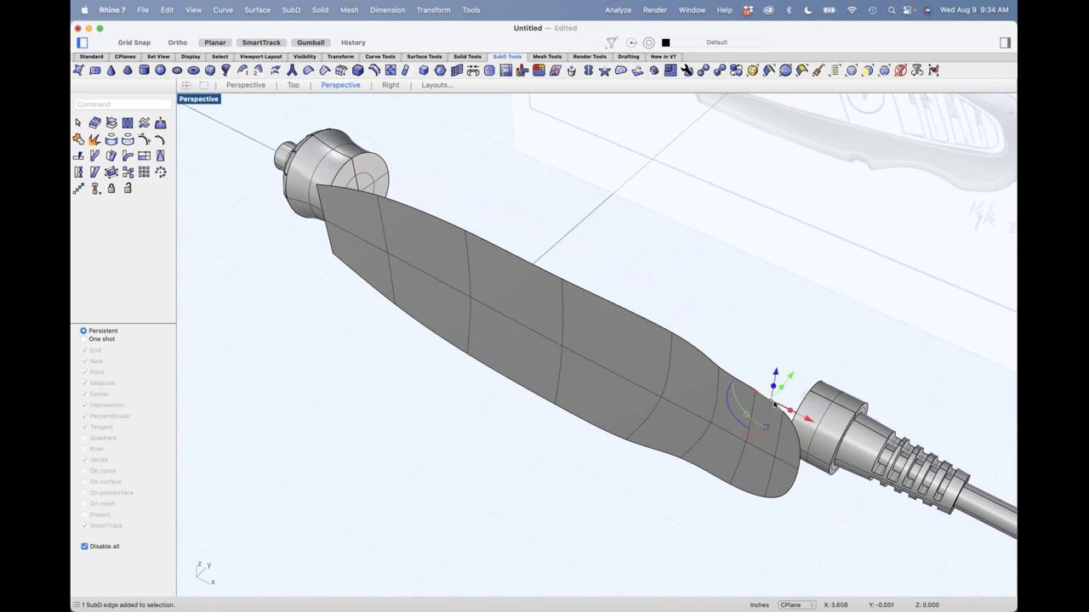
shift+click(368, 196)
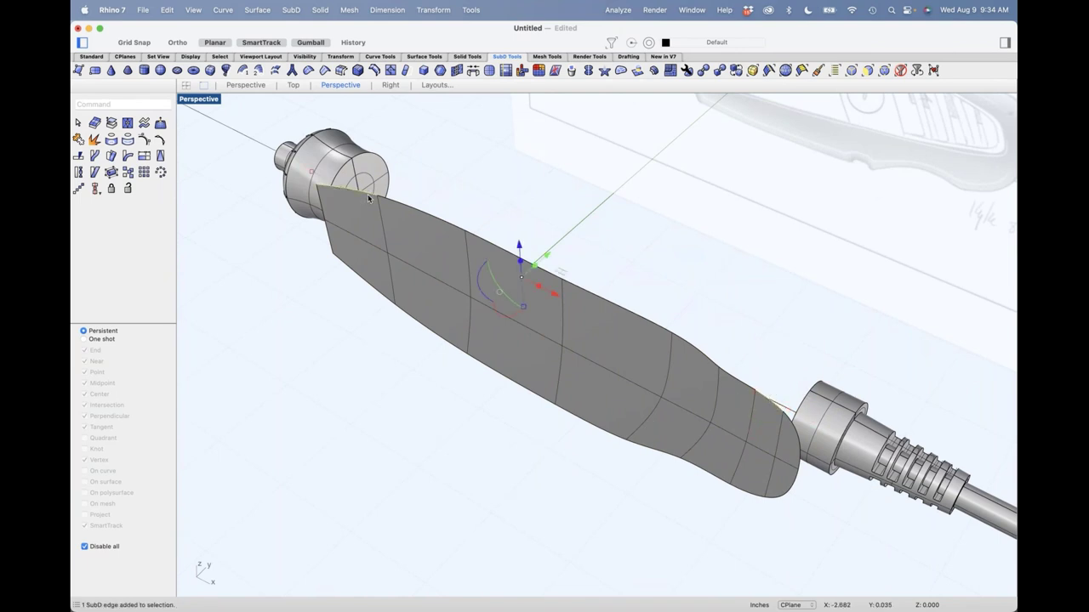
key(Escape)
click(389, 203)
key(Escape)
Select the chain of edges along the body's upper outline from front to rear and move it back along Y to the centre plane.
click(375, 200)
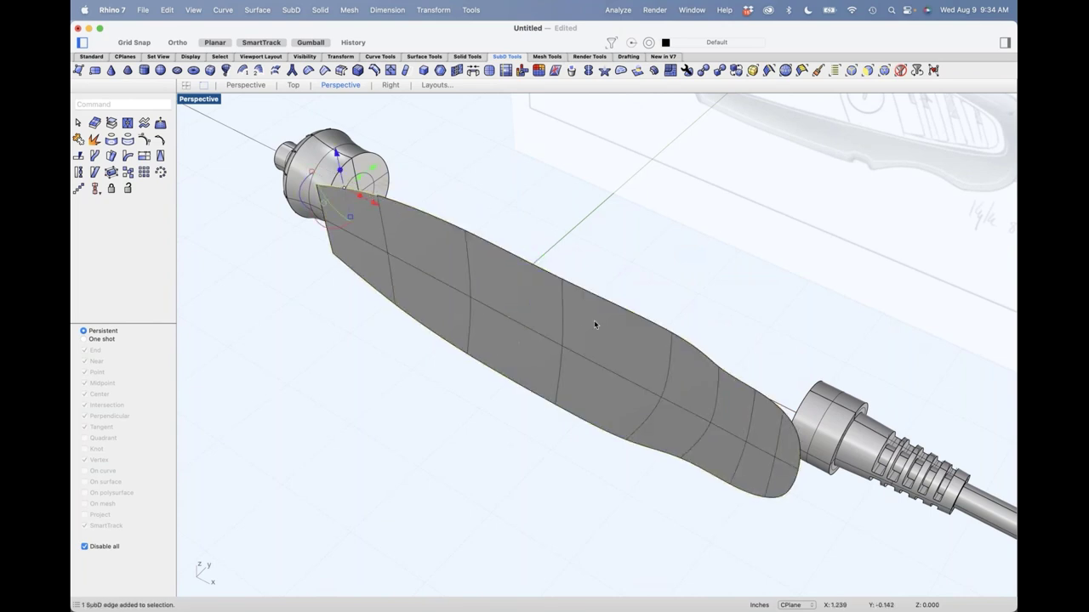
double_click(791, 426)
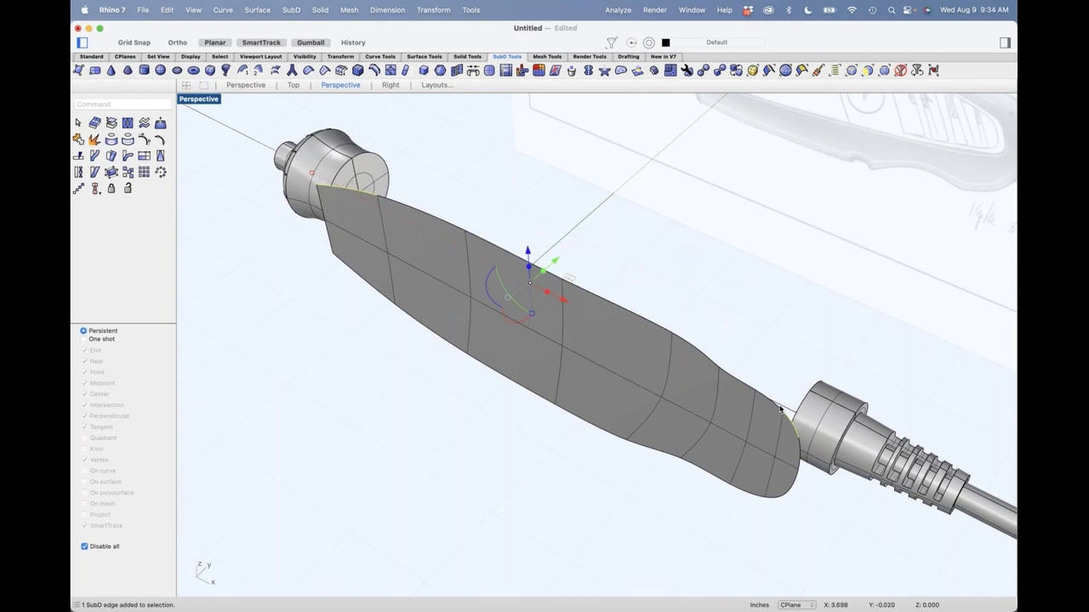
drag(554, 247, 353, 160)
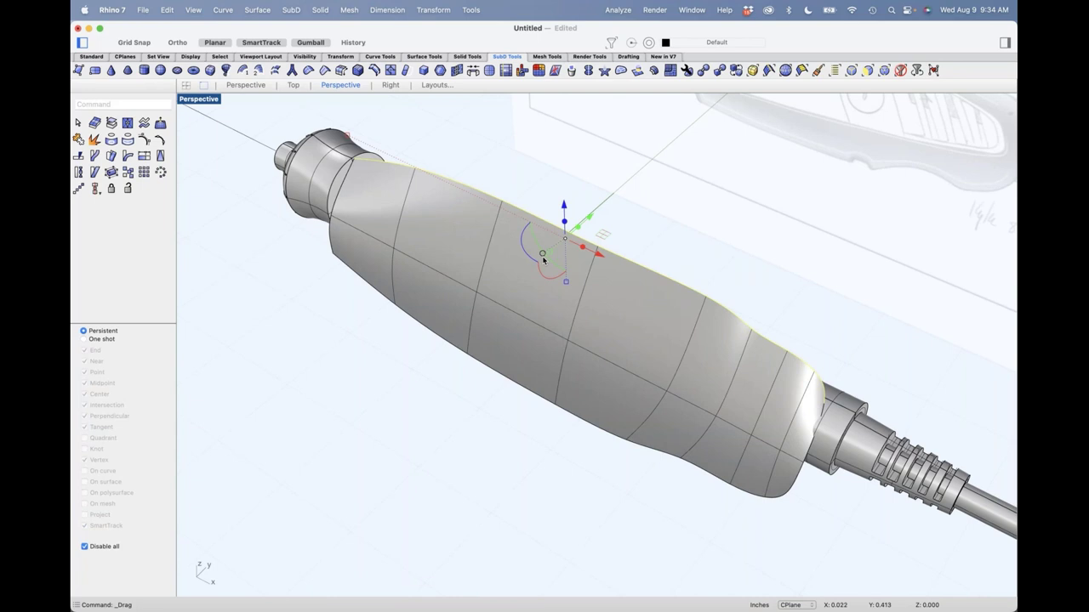
click(543, 255)
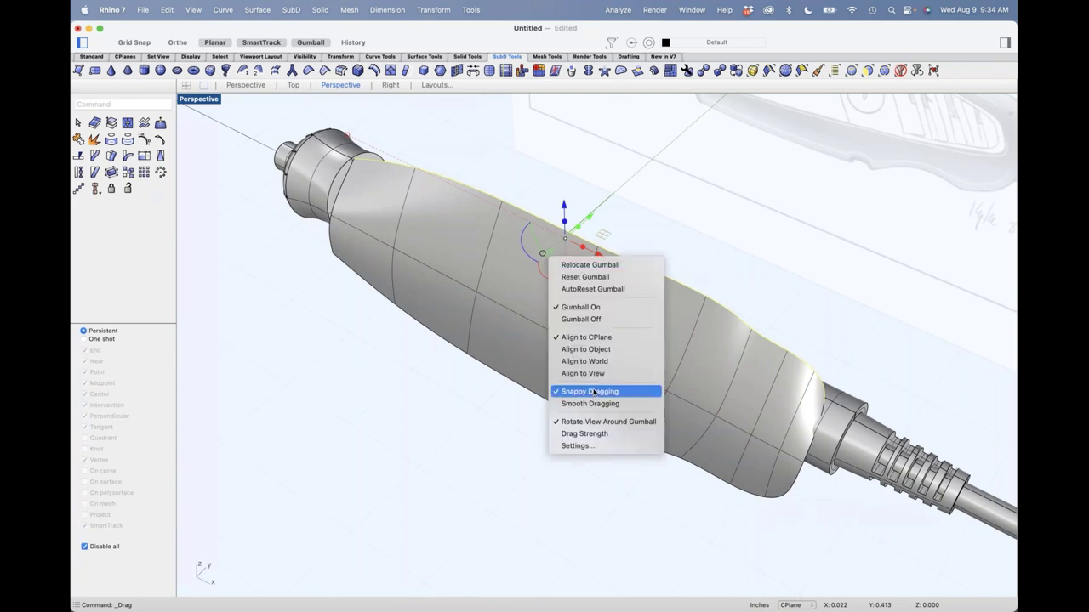
right_drag(425, 455, 439, 390)
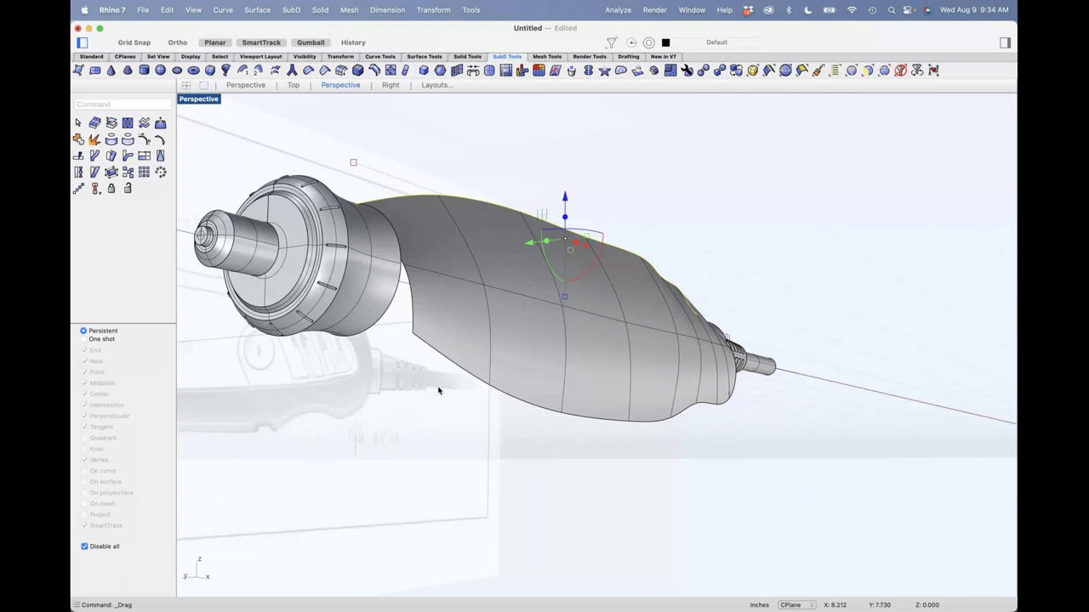
Move the selected chain of edges along the body's lower outline back along Y to the centre plane.
right_drag(439, 390, 575, 451)
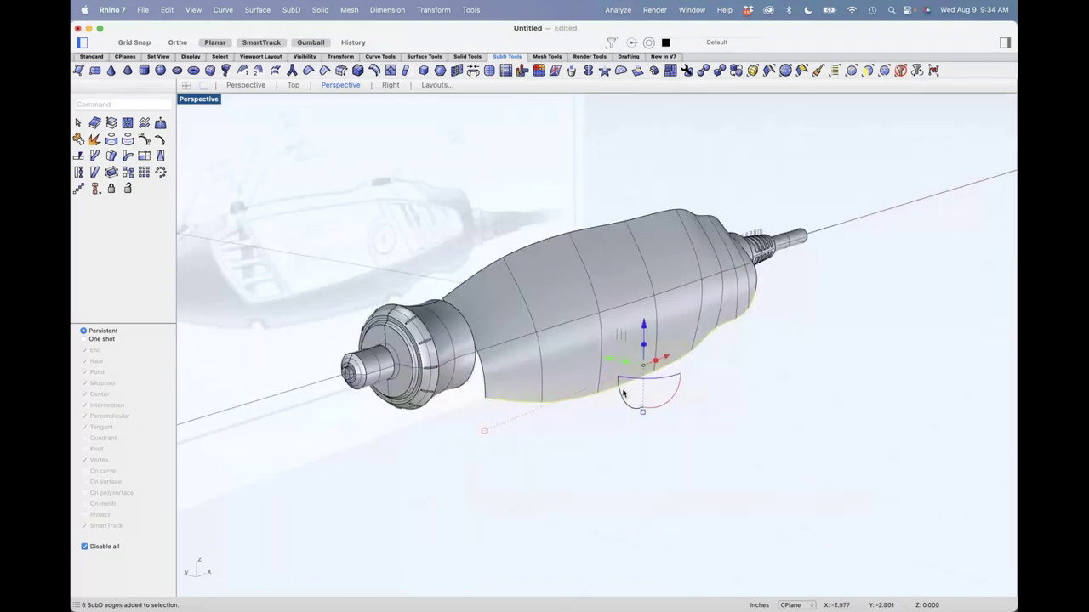
drag(613, 373, 551, 380)
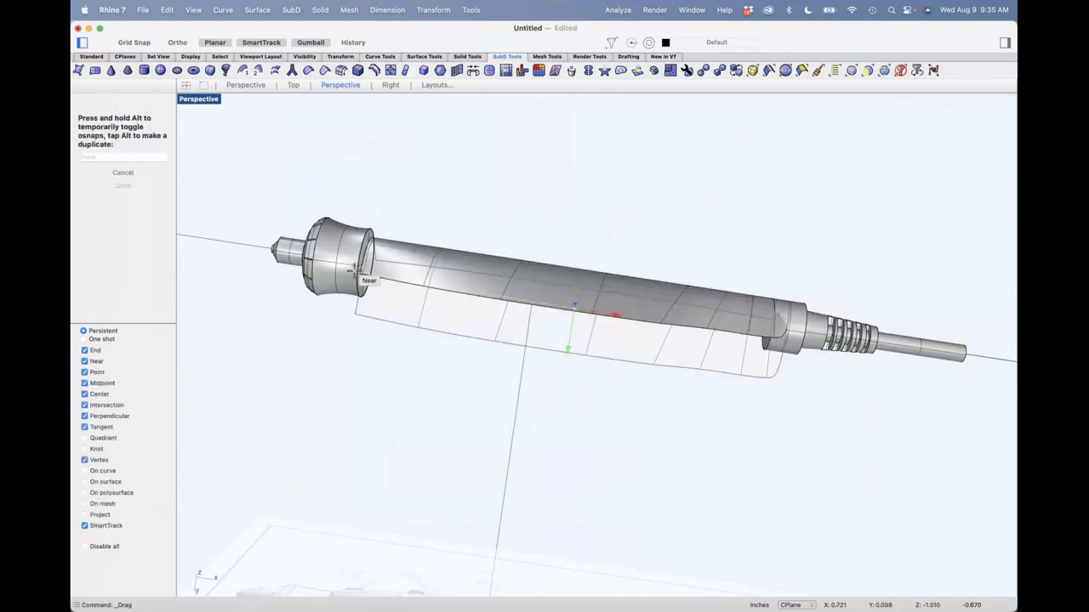
drag(354, 271, 356, 269)
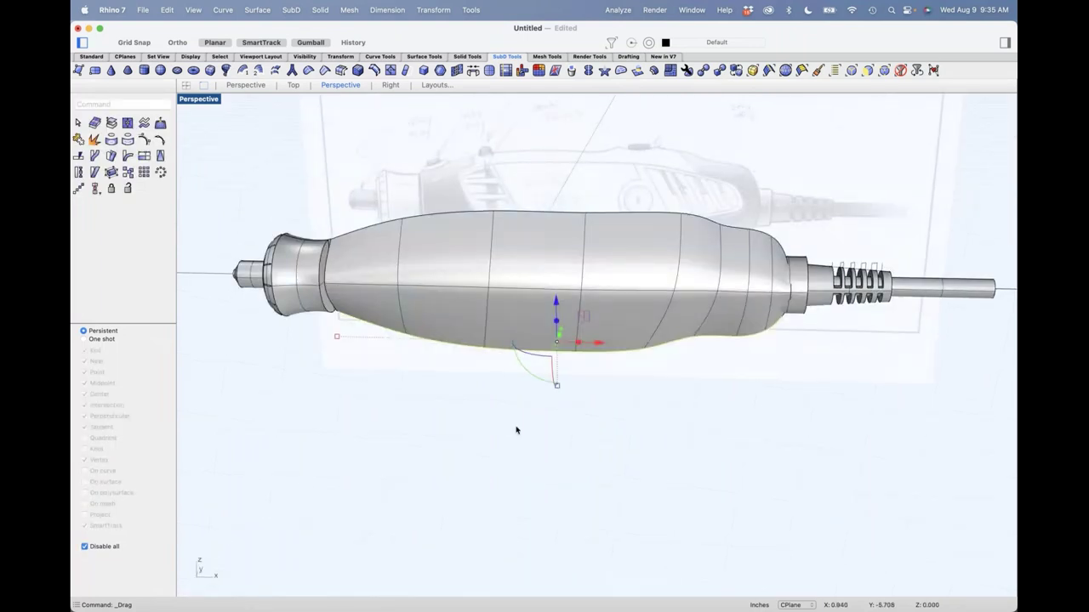
right_drag(515, 430, 574, 316)
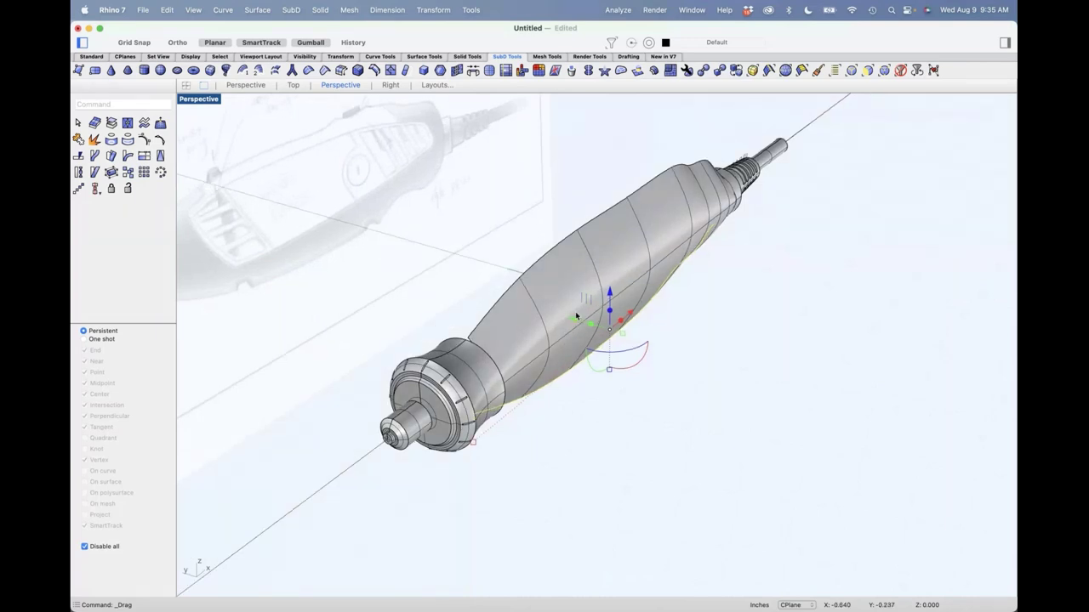
Move the body half outward along Y and mirror a copy of it across the tool's centre plane.
drag(575, 317, 603, 270)
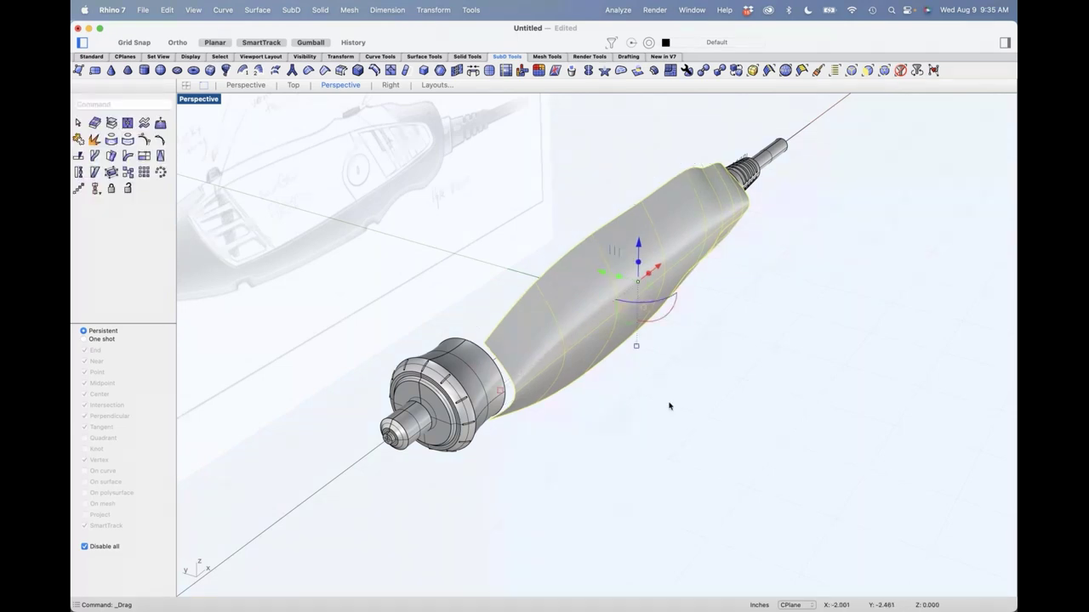
right_drag(669, 407, 522, 425)
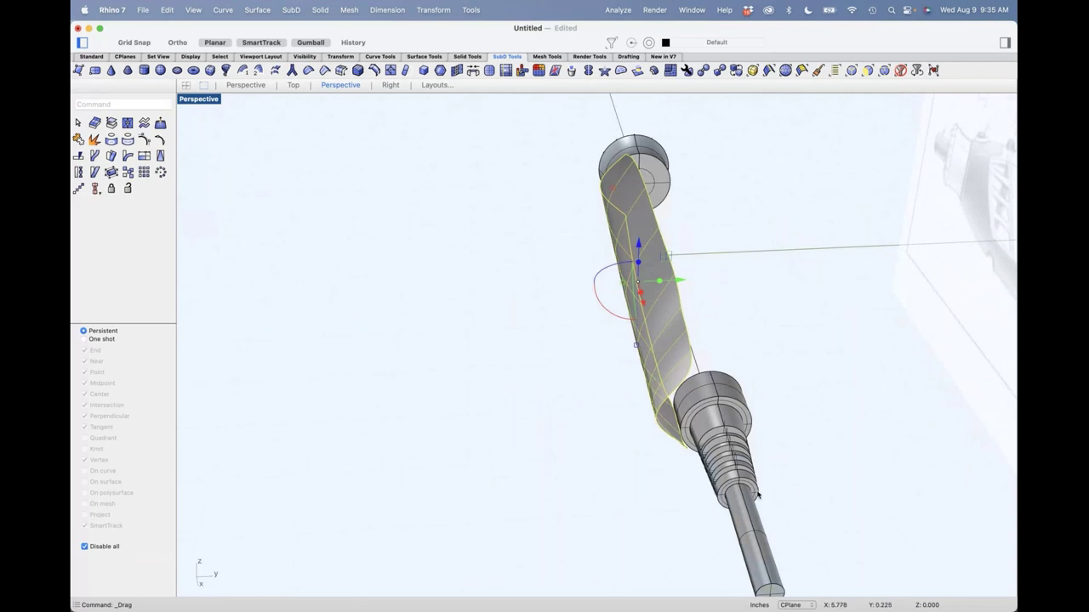
text(Mirror)
key(Return)
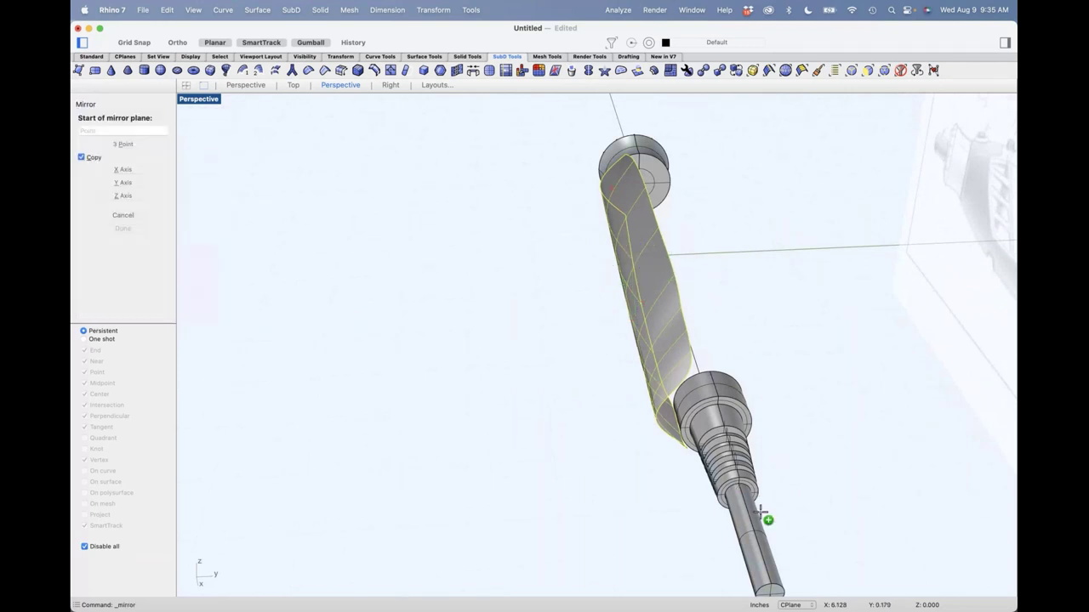
click(762, 514)
click(775, 506)
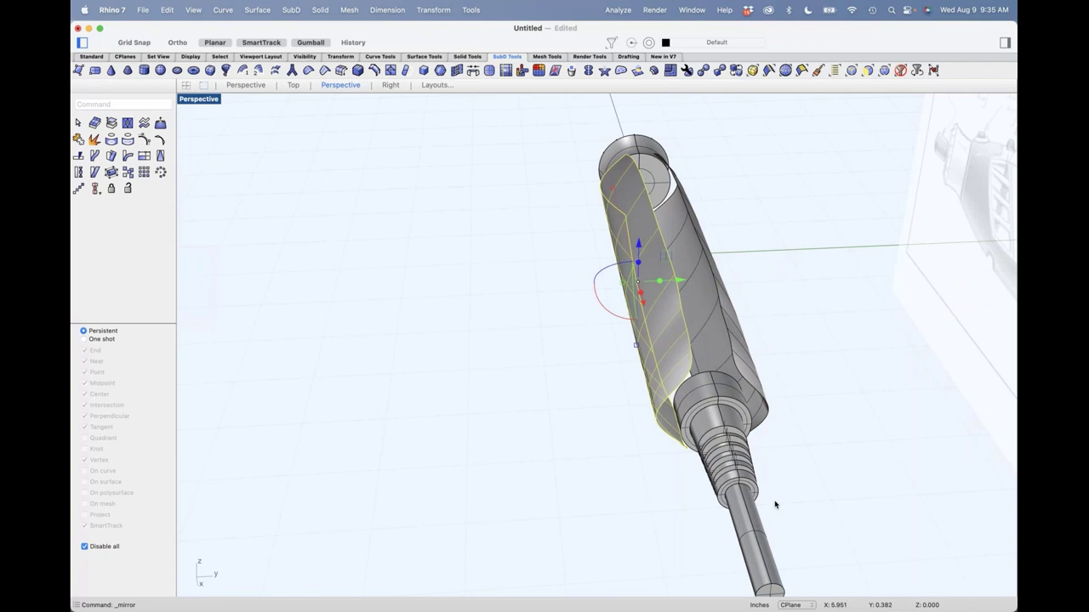
Switch to the Top view and move the original body half further away from the centre line along Y.
click(814, 327)
right_drag(814, 326, 788, 369)
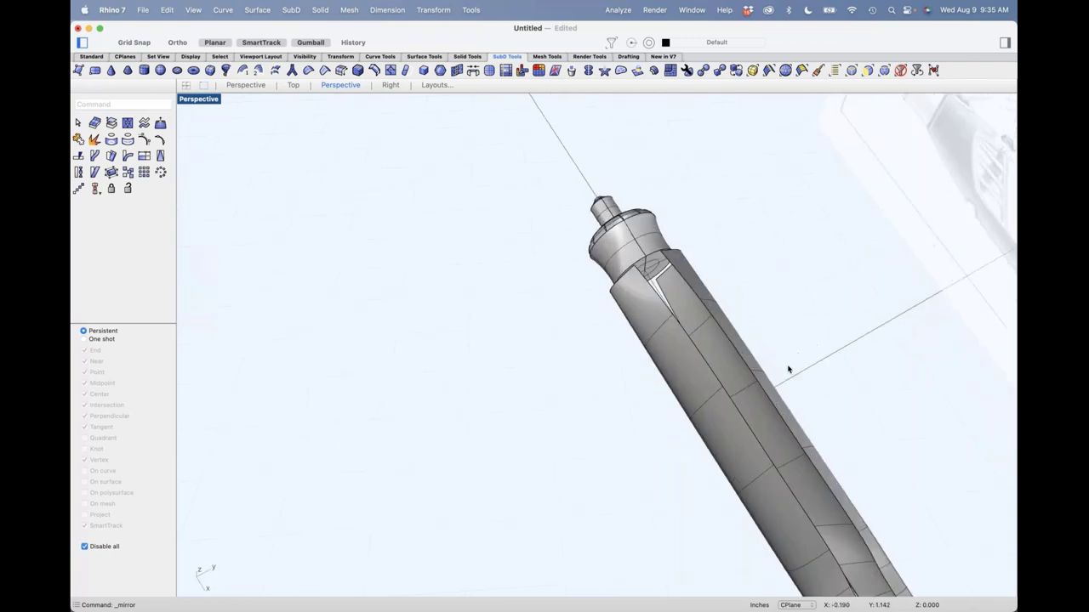
key(ctrl+F1)
right_drag(675, 347, 622, 339)
scroll(626, 330, up, 6)
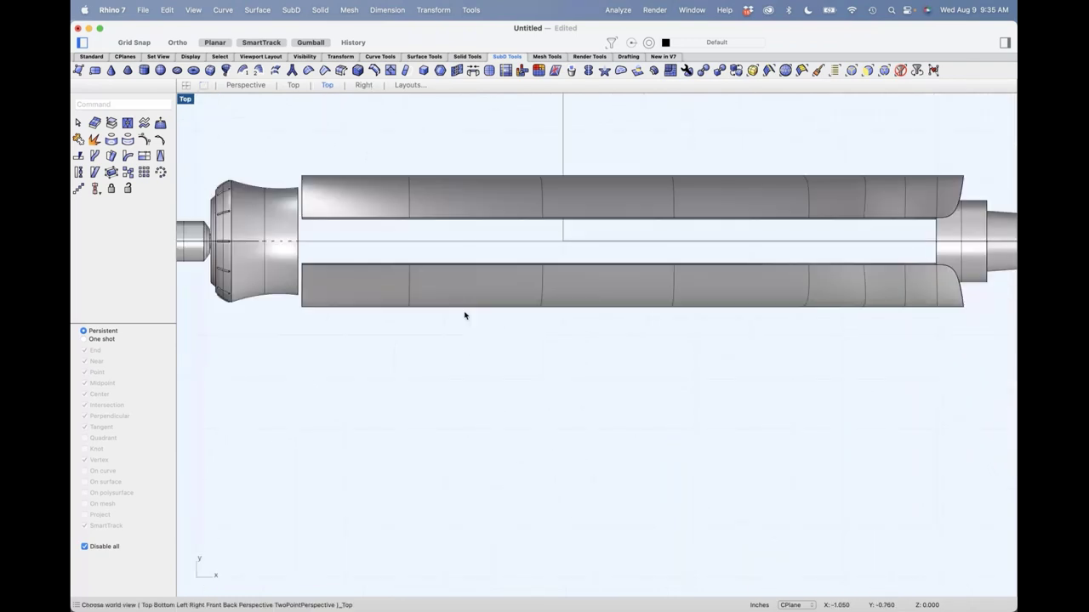
scroll(465, 316, down, 3)
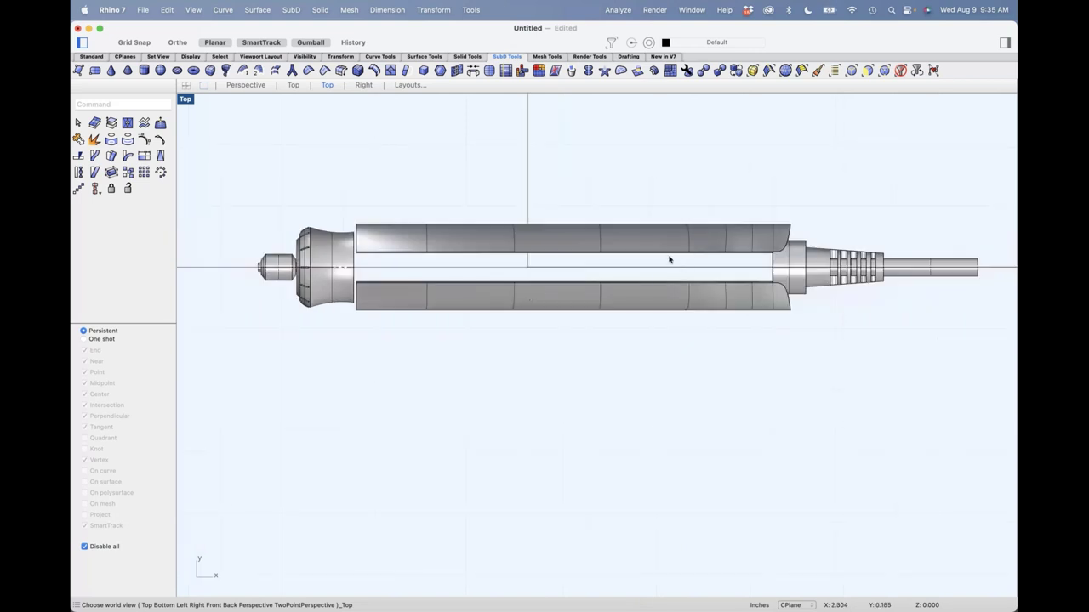
click(593, 297)
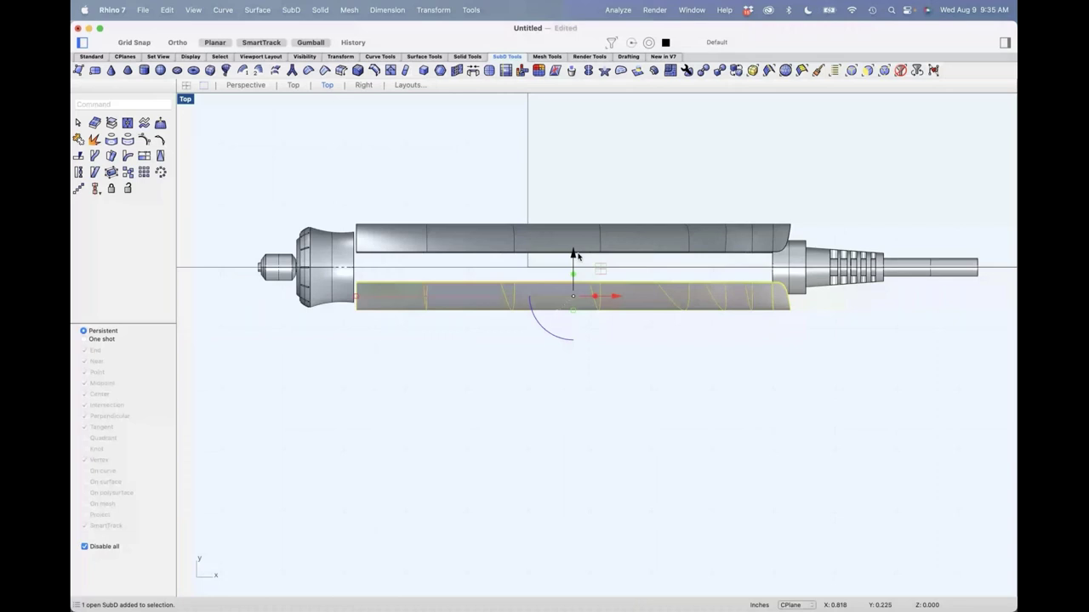
drag(576, 255, 573, 308)
click(642, 269)
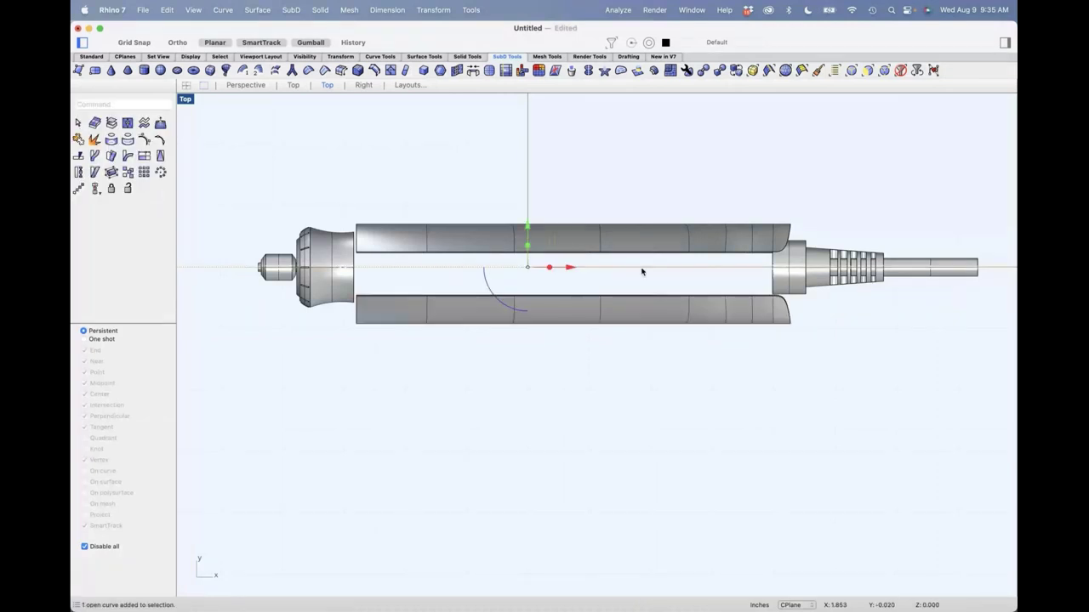
Turn on History recording and delete the mirrored copy of the body half.
click(354, 43)
click(477, 240)
key(Delete)
Mirror a copy of the body half along the X axis from origin 0, and shift the original closer to the centre line.
click(595, 308)
text(m)
key(Return)
text(0)
key(Return)
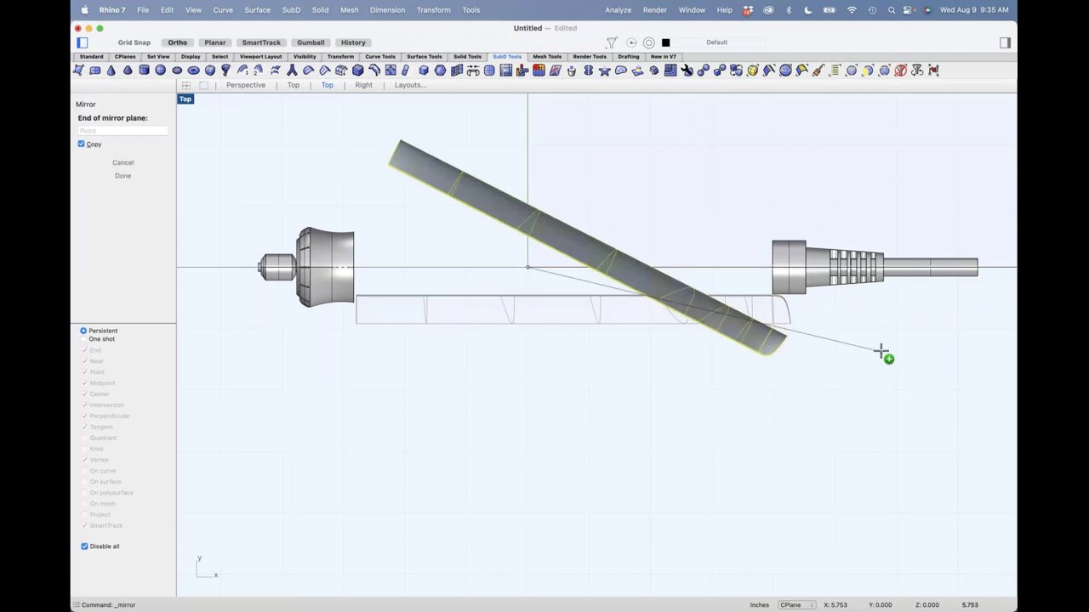
click(881, 352)
key(Escape)
click(618, 308)
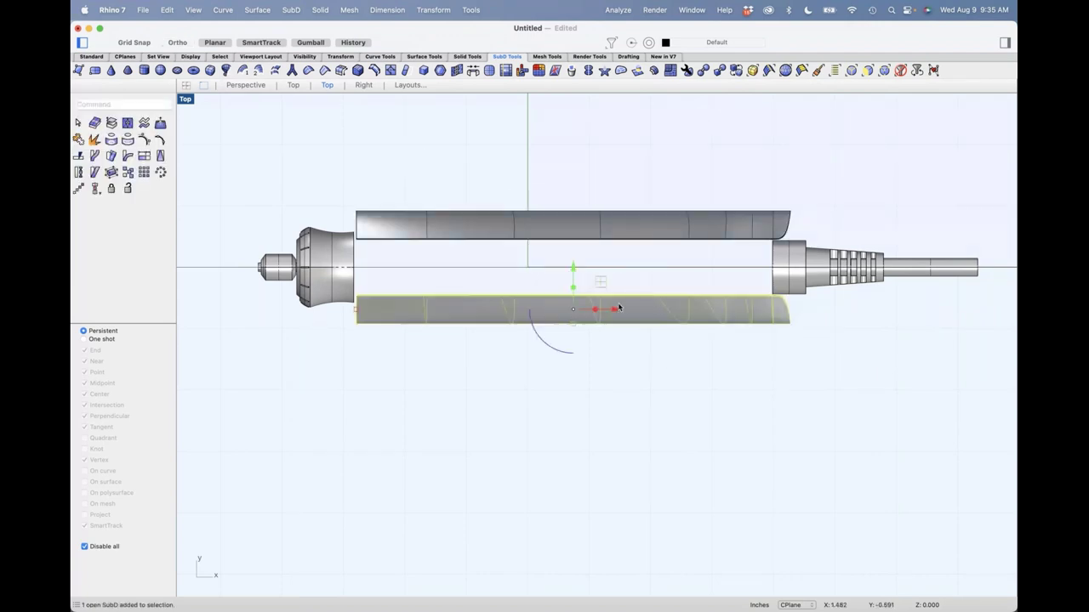
mouse_move(573, 277)
mouse_down()
mouse_move(573, 291)
mouse_move(573, 228)
mouse_move(572, 270)
mouse_up()
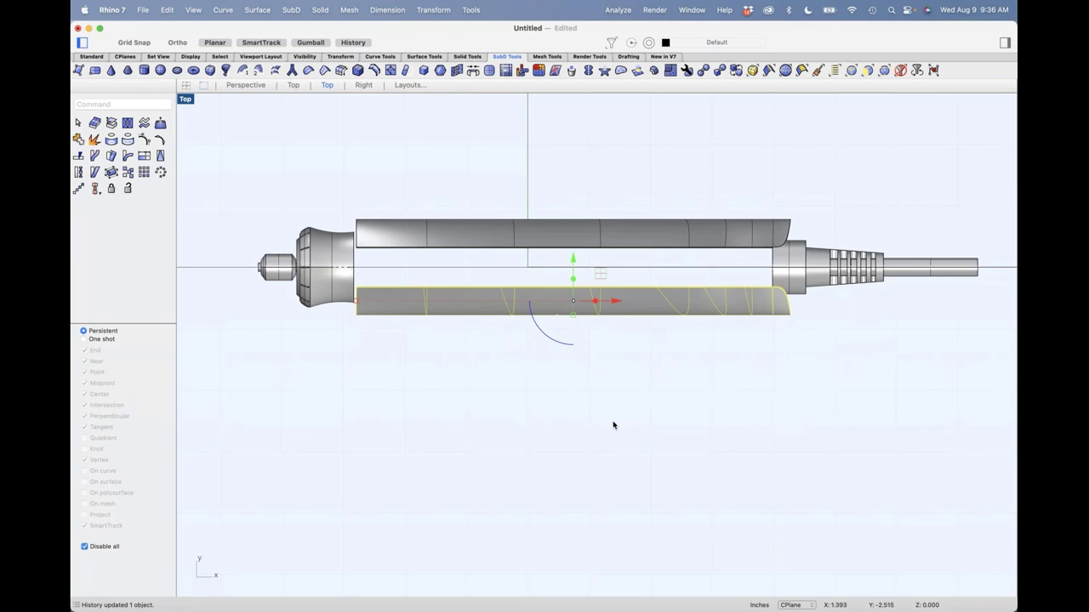
Switch to the Front view in Wireframe display to compare the body outline with the reference sketch.
key(ctrl+F2)
right_drag(610, 366, 605, 467)
click(191, 100)
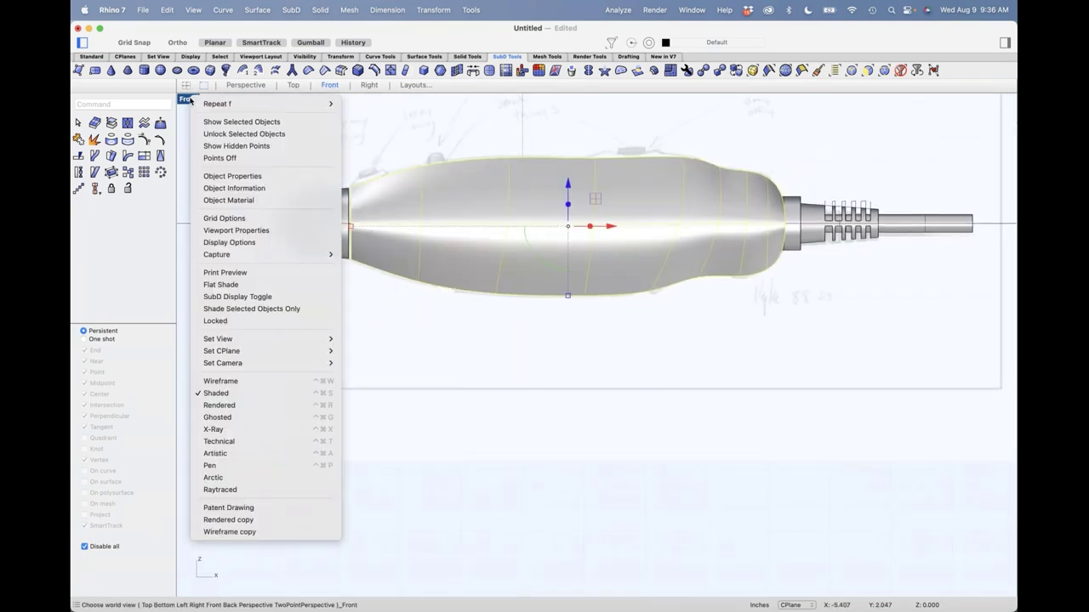
mouse_move(260, 346)
click(246, 381)
right_drag(423, 311, 418, 340)
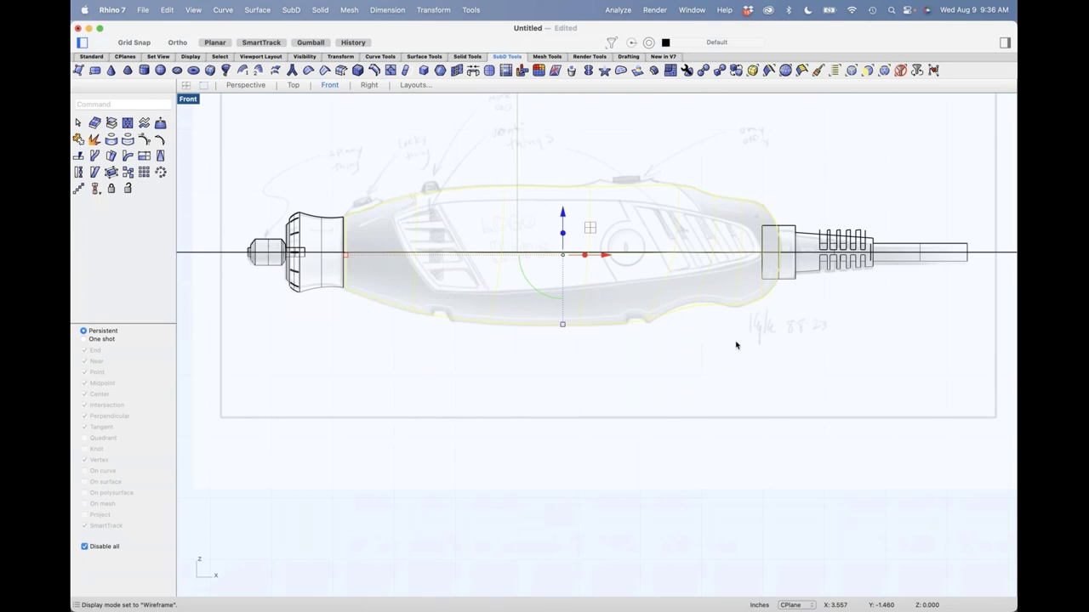
Return to the Perspective view, set the display mode to Shaded and deselect the body half.
text(P)
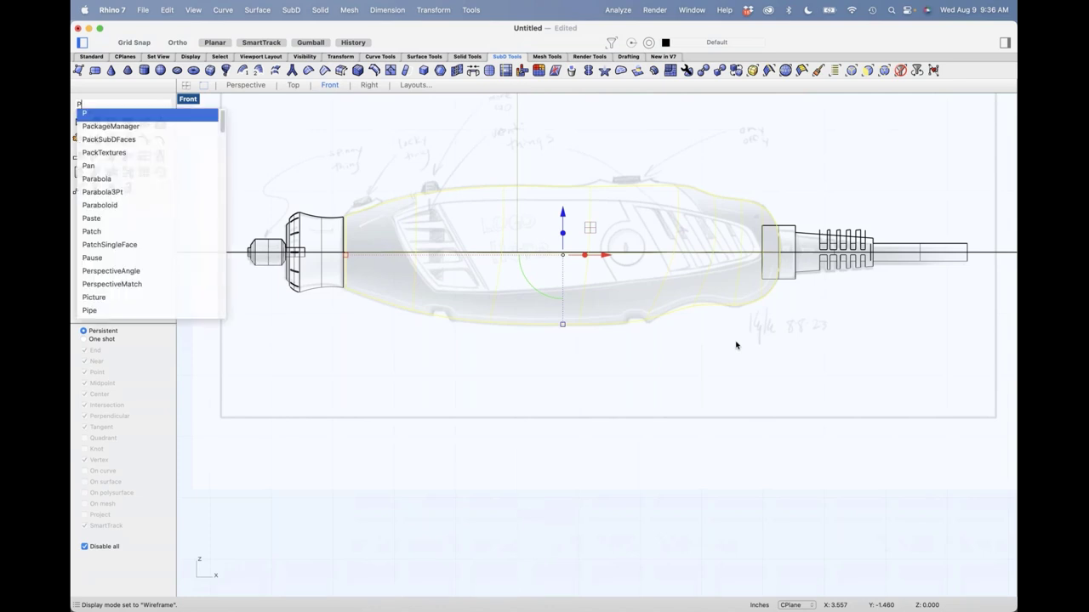
key(Return)
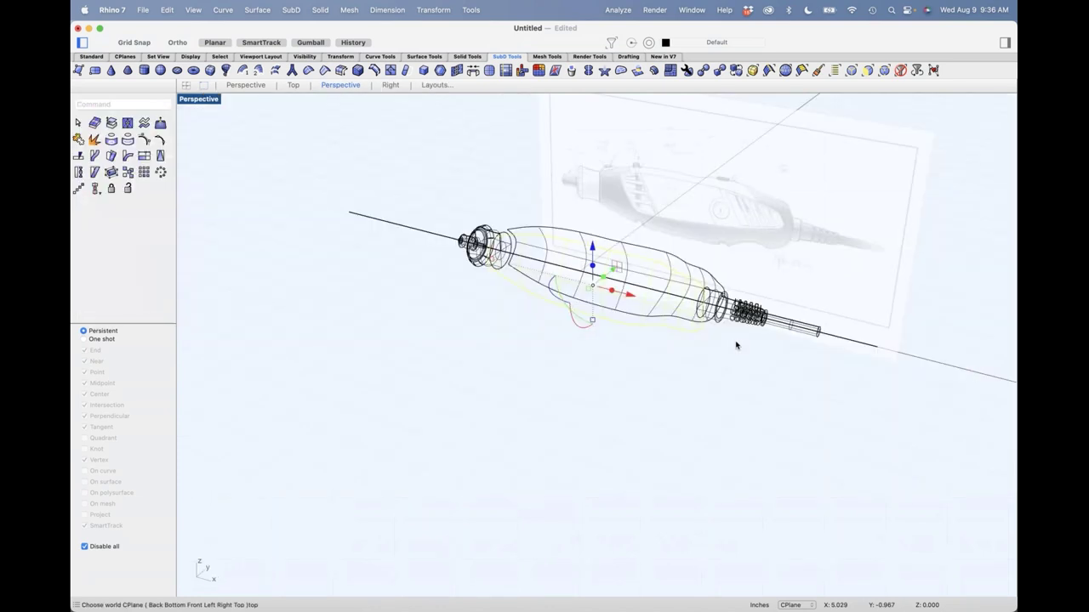
click(199, 99)
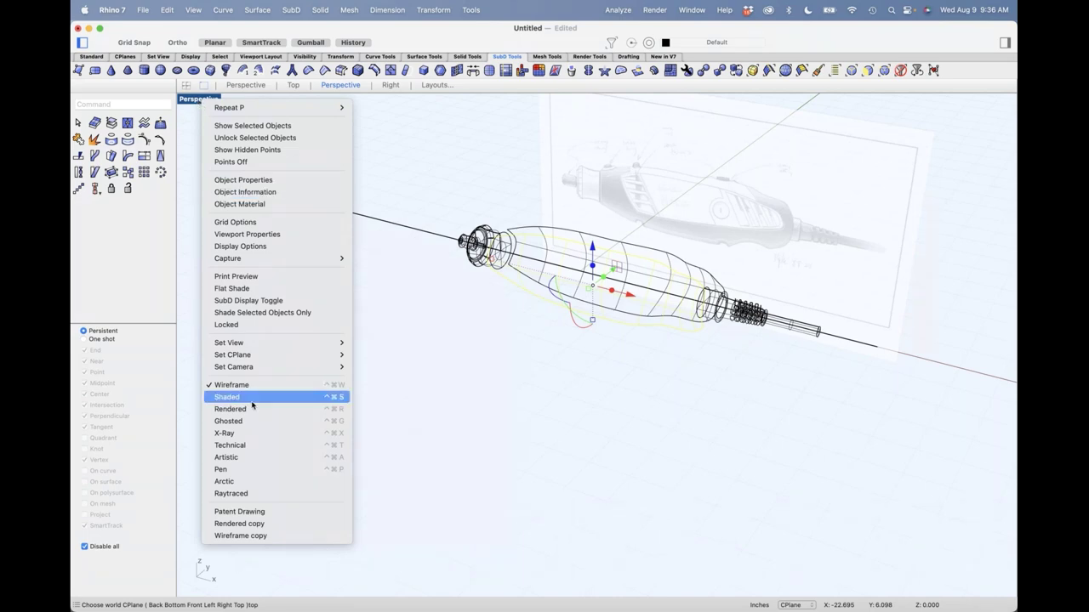
click(503, 331)
click(544, 352)
right_drag(545, 352, 677, 326)
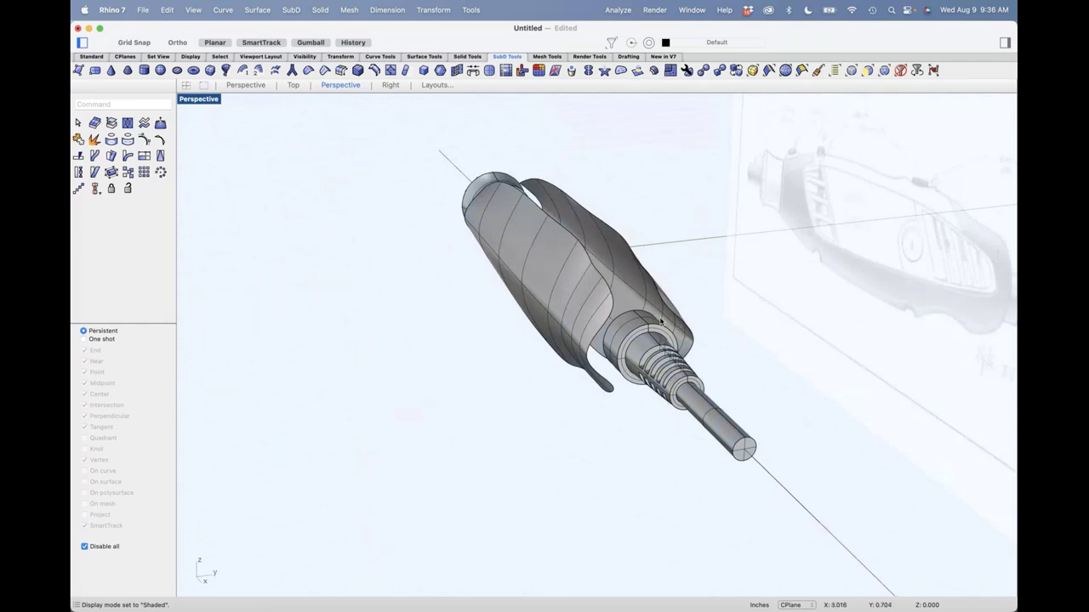
right_drag(661, 320, 439, 364)
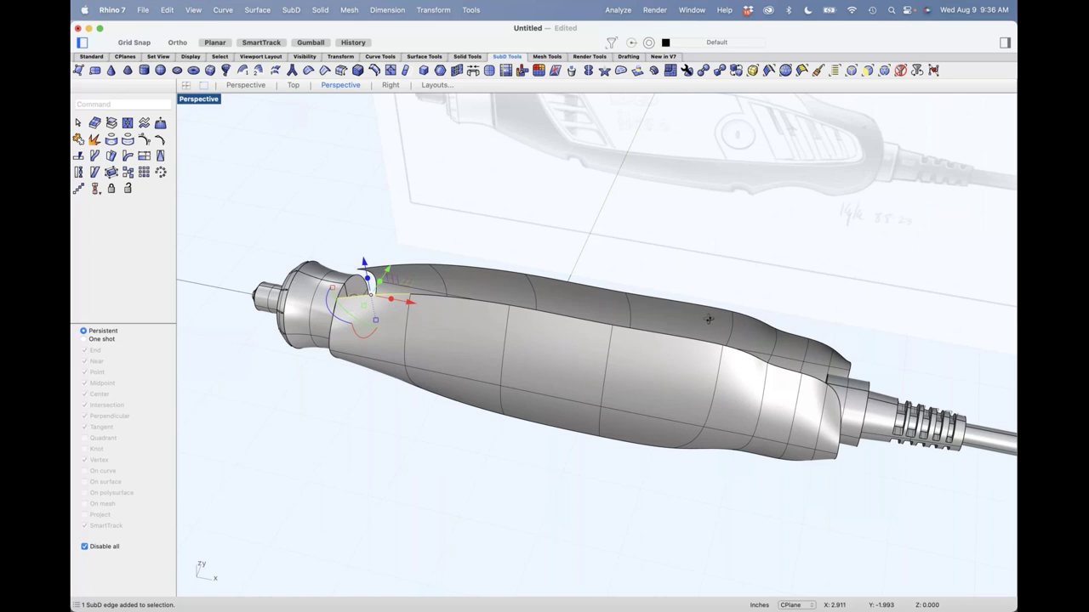
shift+super+double_click(828, 349)
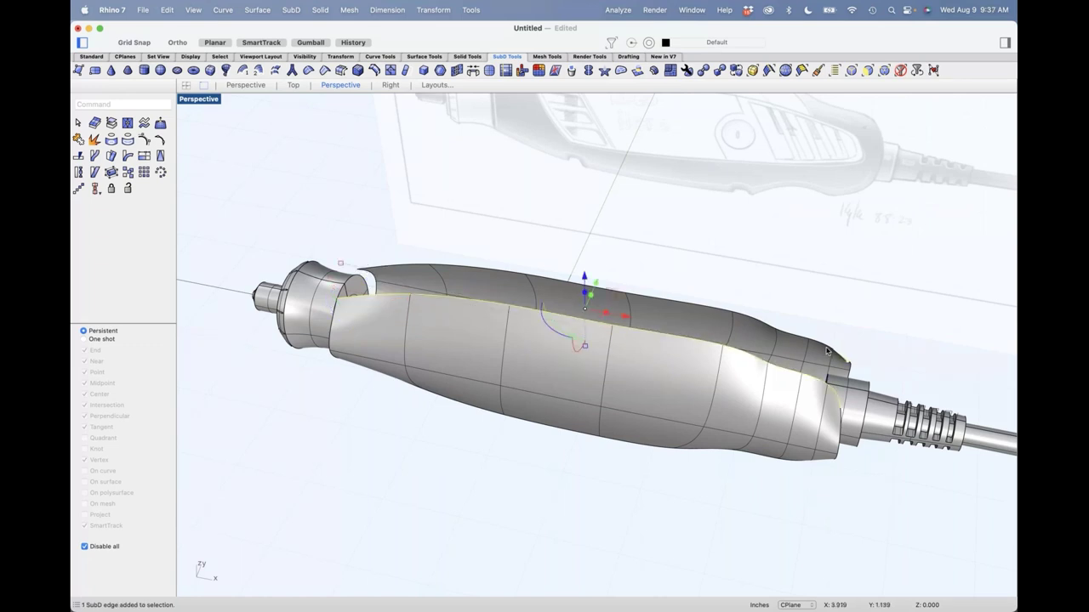
key(Delete)
shift+super+click(835, 393)
shift+super+click(387, 302)
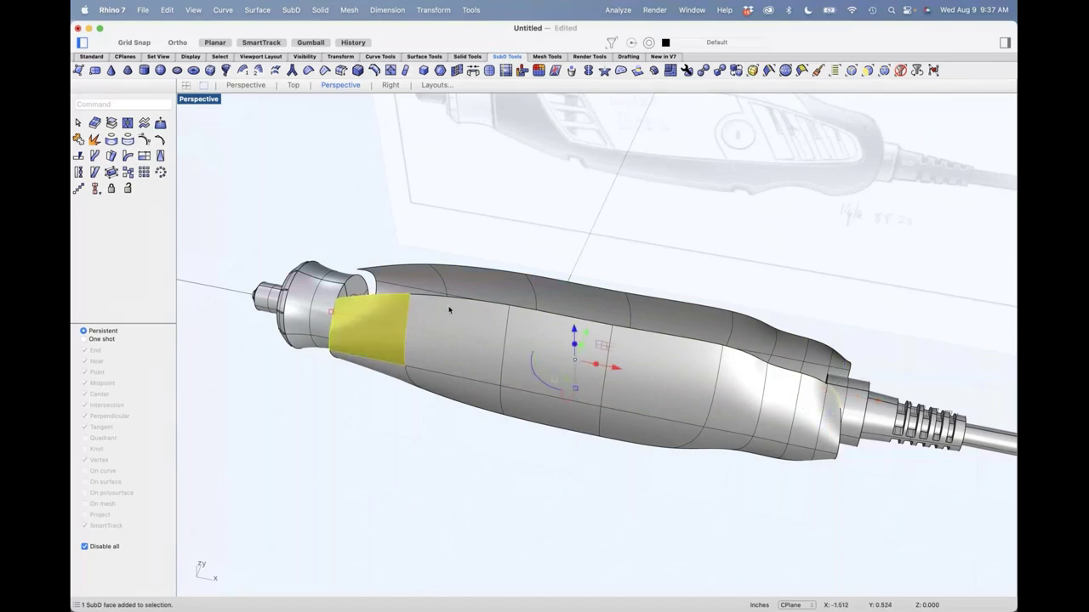
click(408, 195)
Select the upper outline edge chains of both body halves and stitch them together at the average location.
click(394, 292)
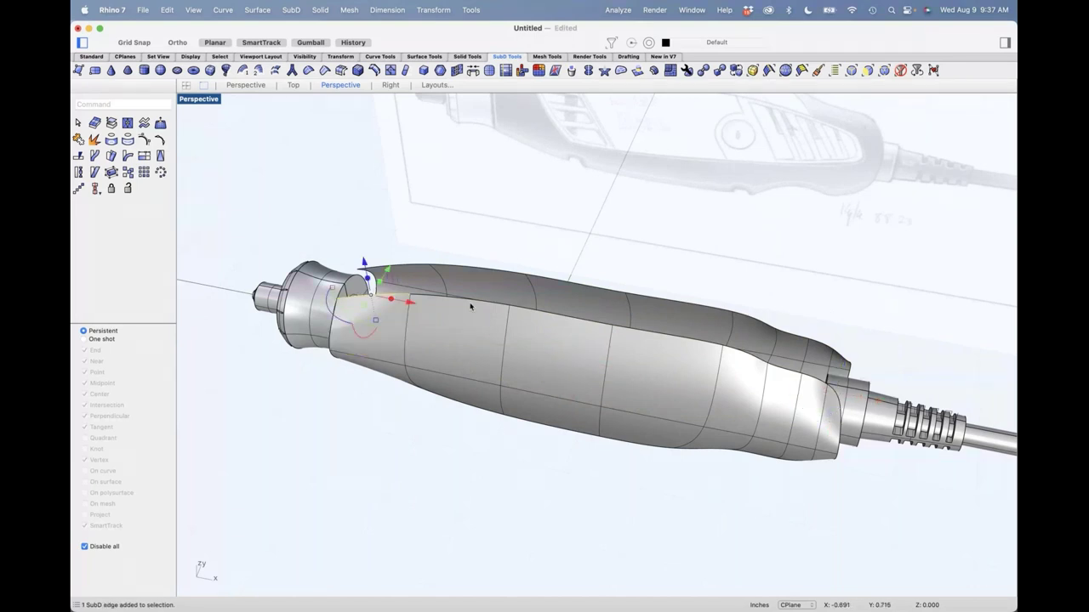
shift+super+double_click(837, 397)
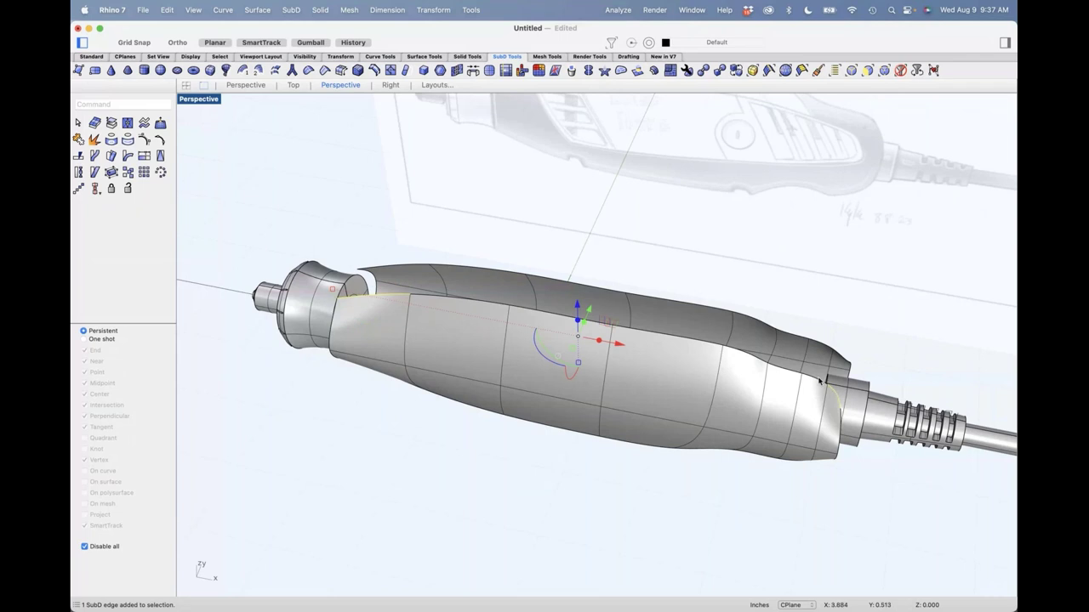
shift+super+click(846, 361)
shift+super+double_click(408, 266)
text(Stitch)
key(Return)
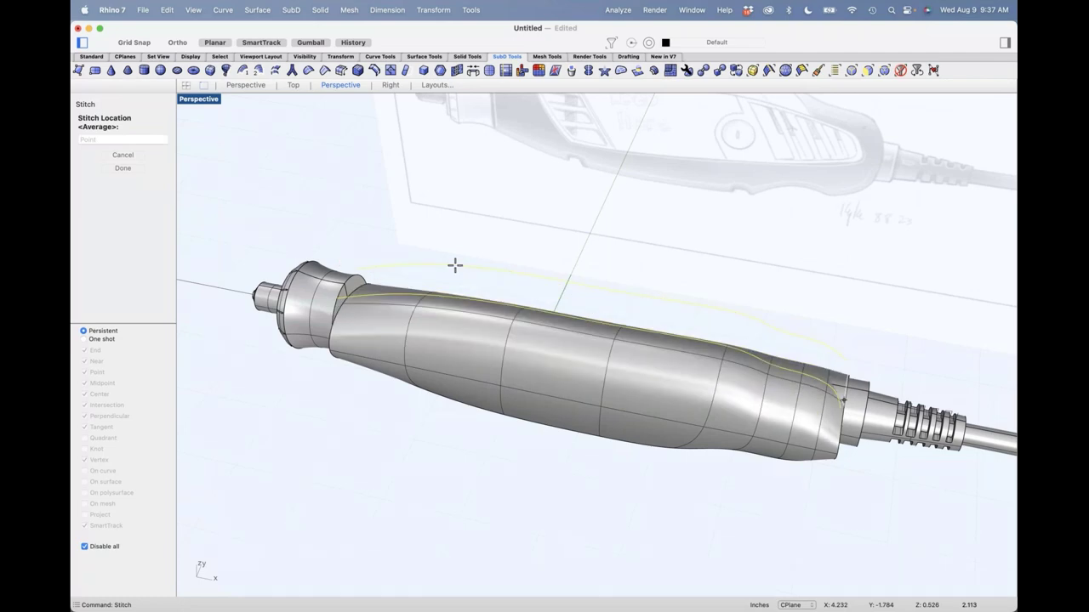
key(Return)
Check the stitched body against the sketch in the Front view and undo the stitch.
right_drag(457, 269, 601, 413)
text(f)
key(Return)
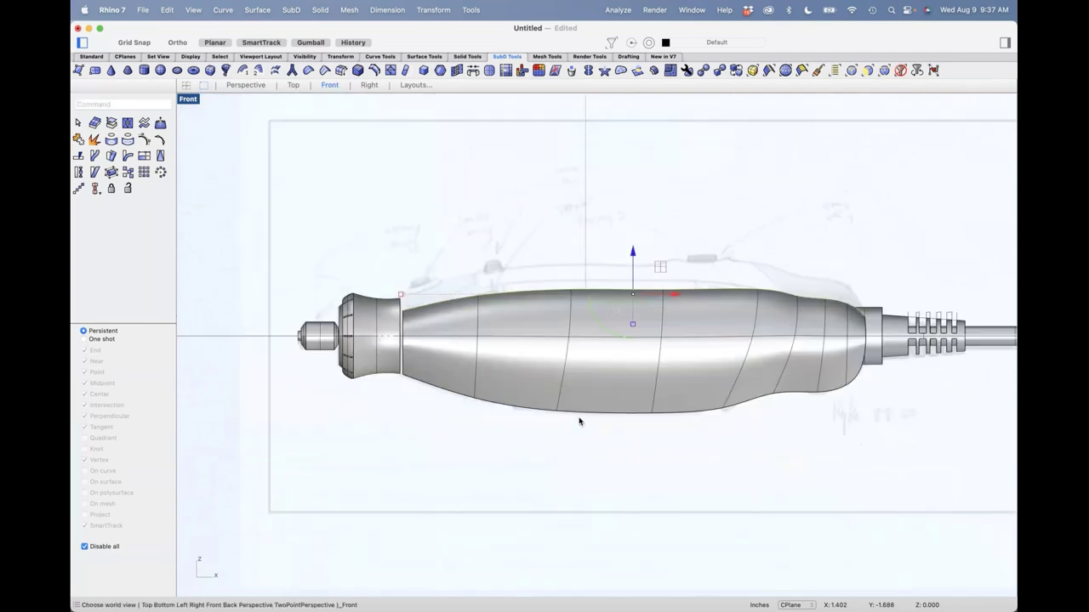
key(super+z)
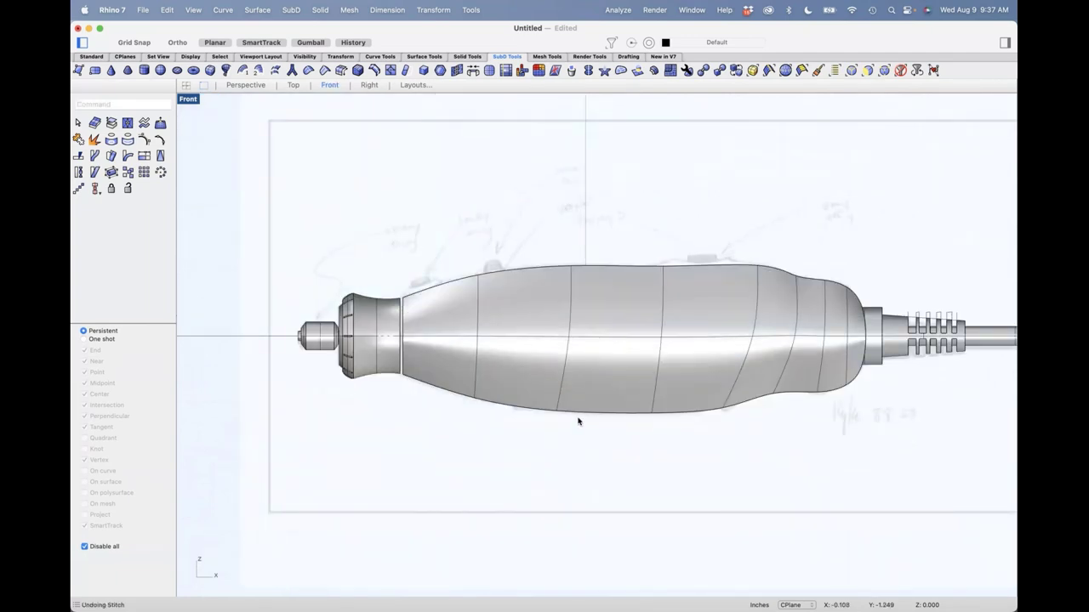
Return to the Perspective view and select the upper outline edge chain of the near body half.
key(ctrl+F4)
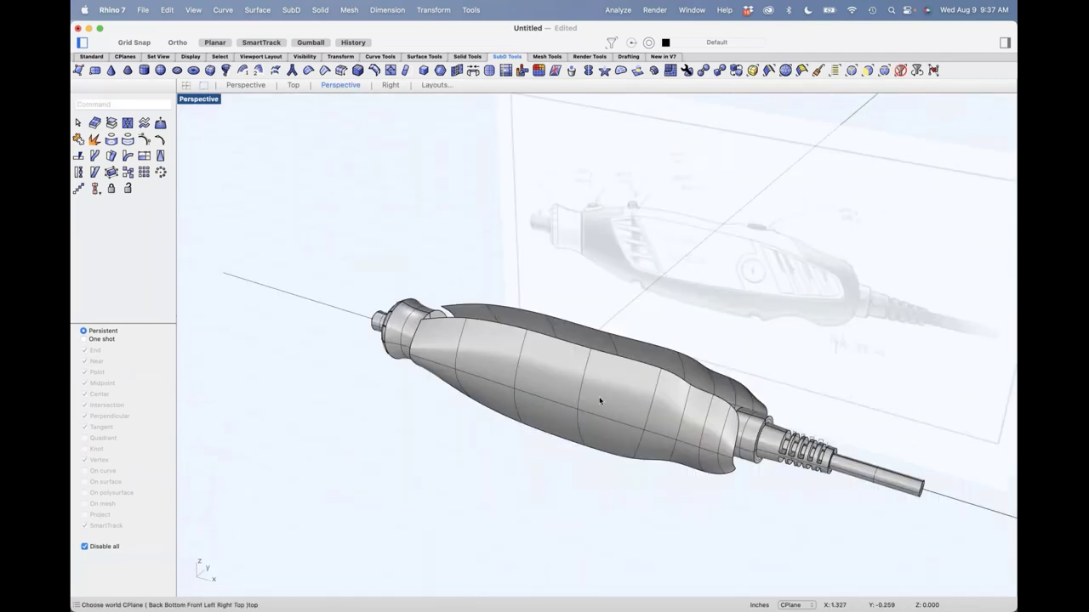
right_drag(598, 396, 574, 390)
scroll(654, 393, up, 5)
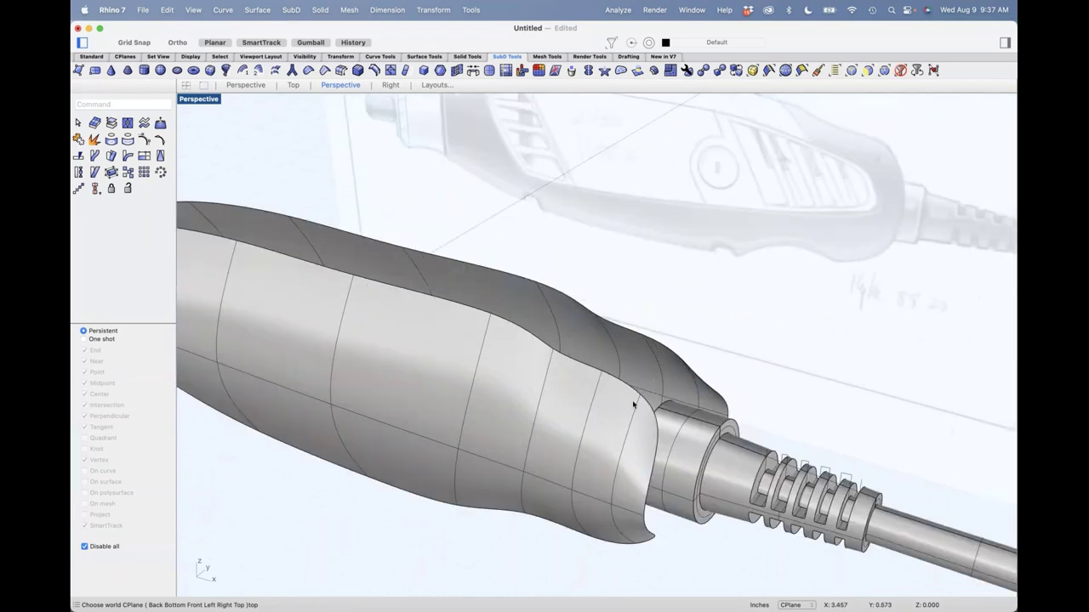
shift+super+click(653, 411)
scroll(553, 362, down, 4)
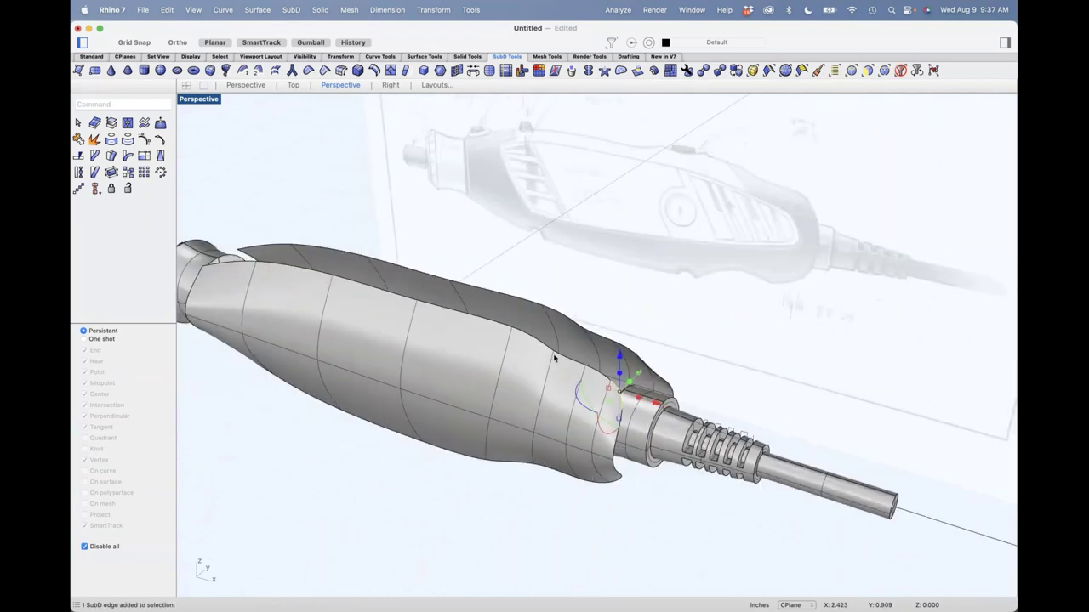
right_drag(536, 360, 462, 339)
shift+super+click(381, 282)
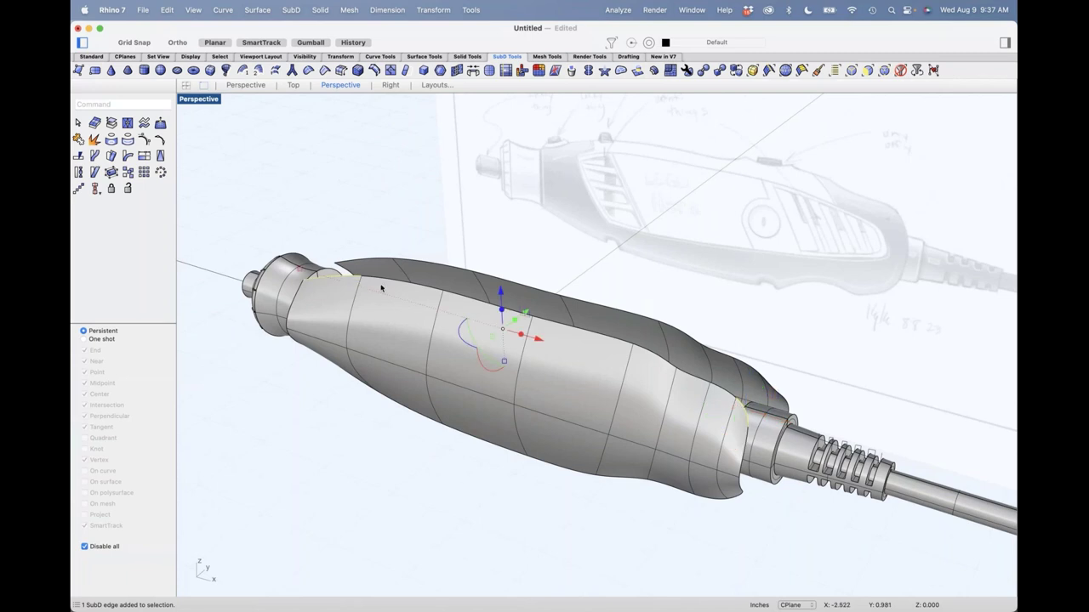
shift+super+double_click(383, 281)
Add the far half's upper outline edge chain to the selection and bridge the two chains with 1 joined segment, accepting the broken history.
shift+super+click(774, 393)
shift+super+click(769, 389)
shift+super+click(774, 394)
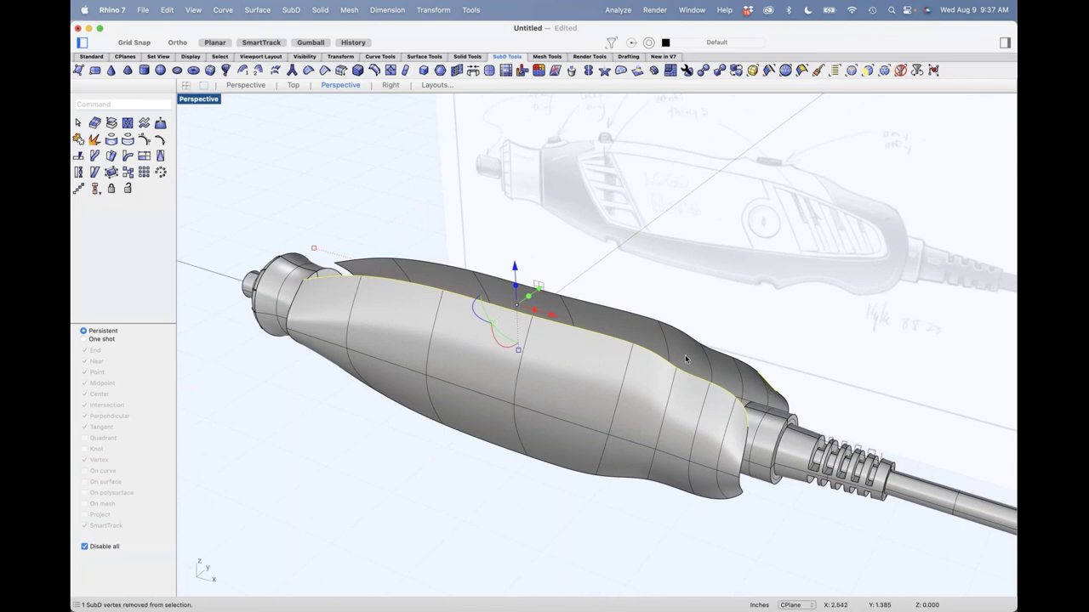
shift+super+click(370, 263)
shift+super+double_click(422, 262)
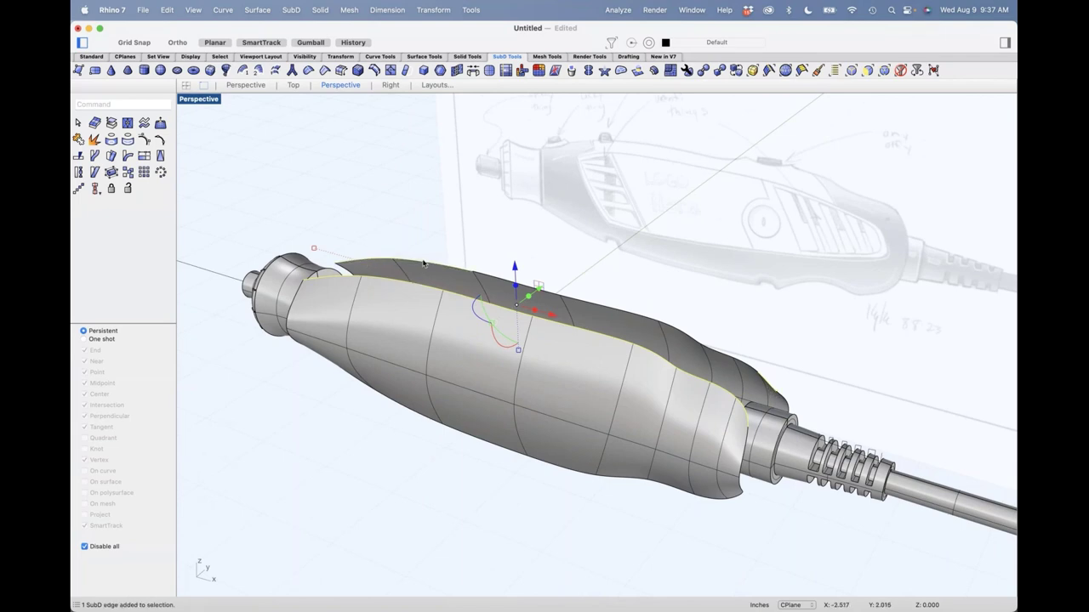
right_click(510, 185)
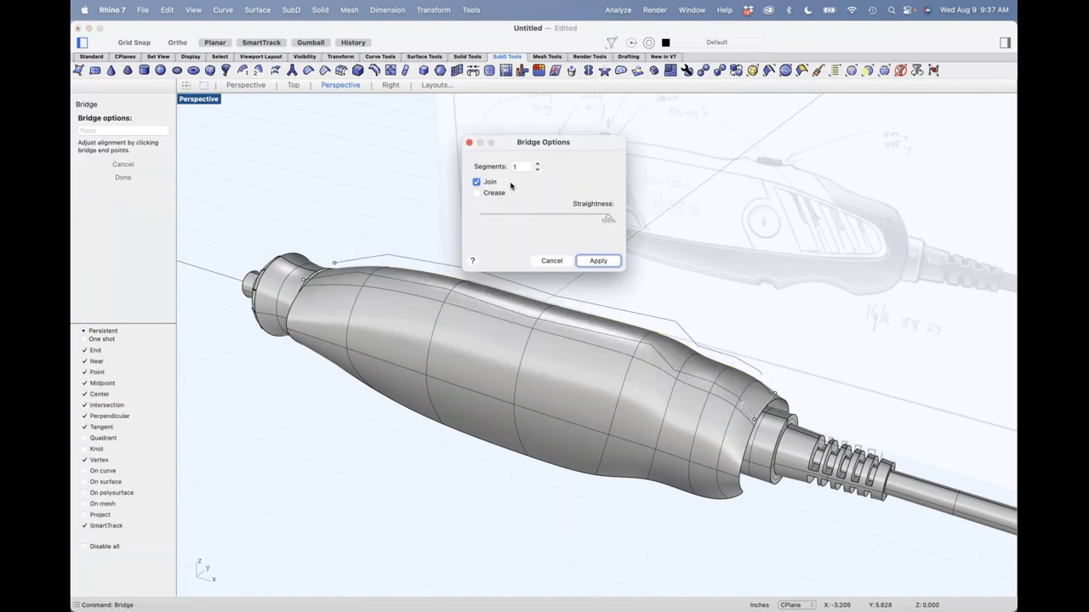
click(592, 265)
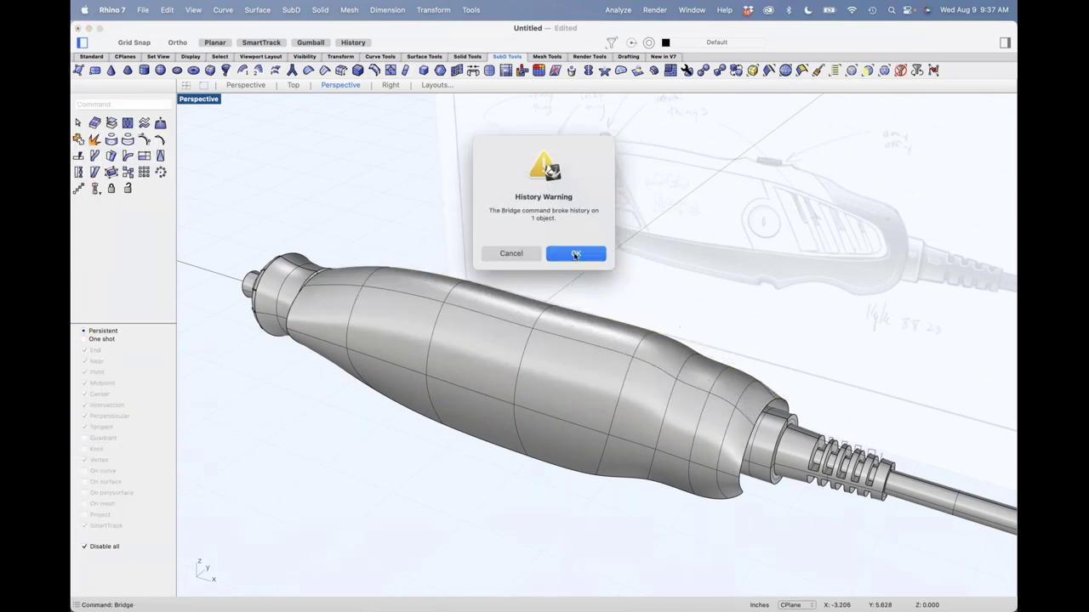
click(573, 255)
Select the new upper bridge faces and raise them slightly in the Front view to match the sketch's top outline.
mouse_move(616, 371)
right_down()
mouse_move(540, 366)
mouse_move(581, 359)
right_up()
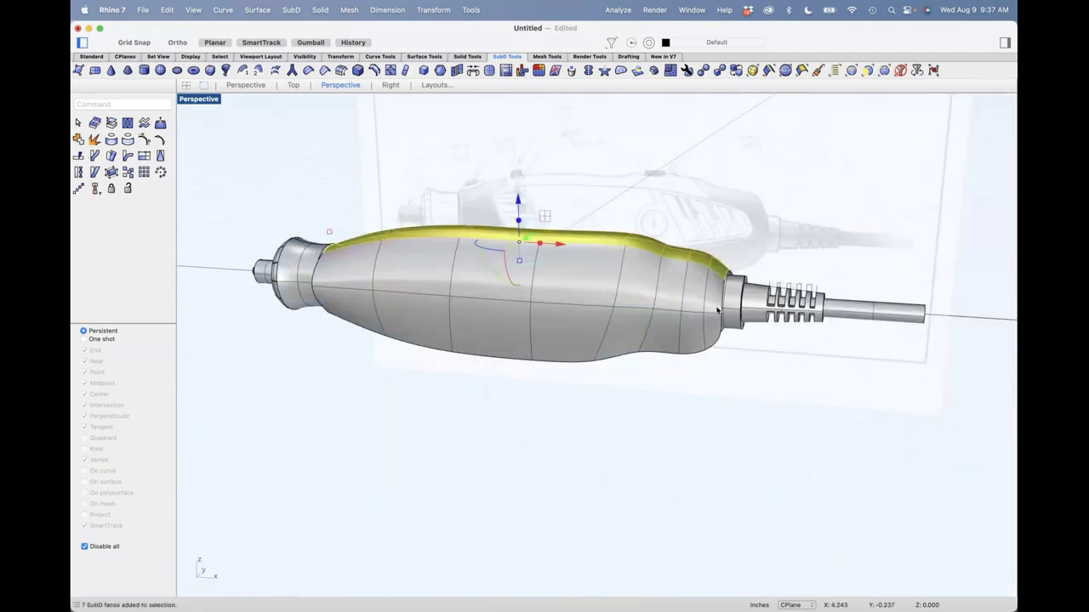
key(ctrl+F2)
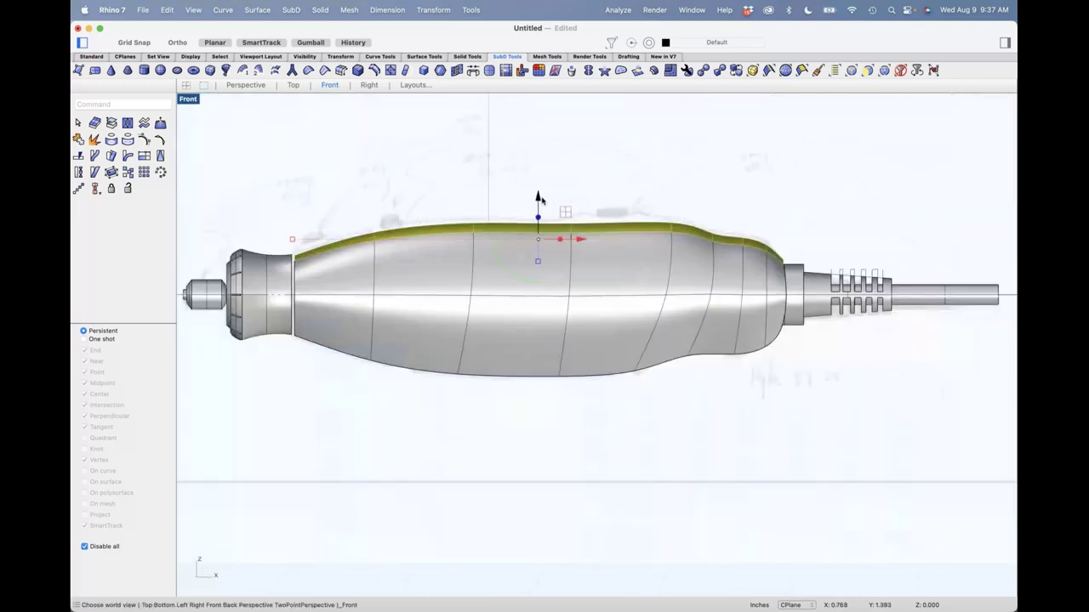
drag(541, 200, 542, 197)
click(462, 162)
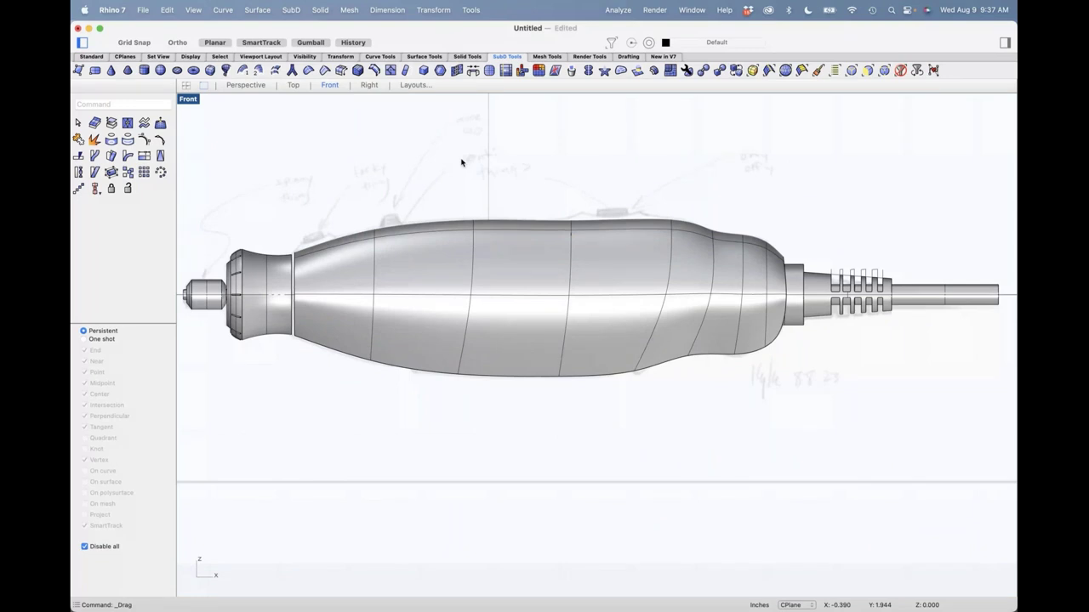
Select the lower outline edge chain of one body half from the Perspective view.
right_drag(461, 163, 481, 183)
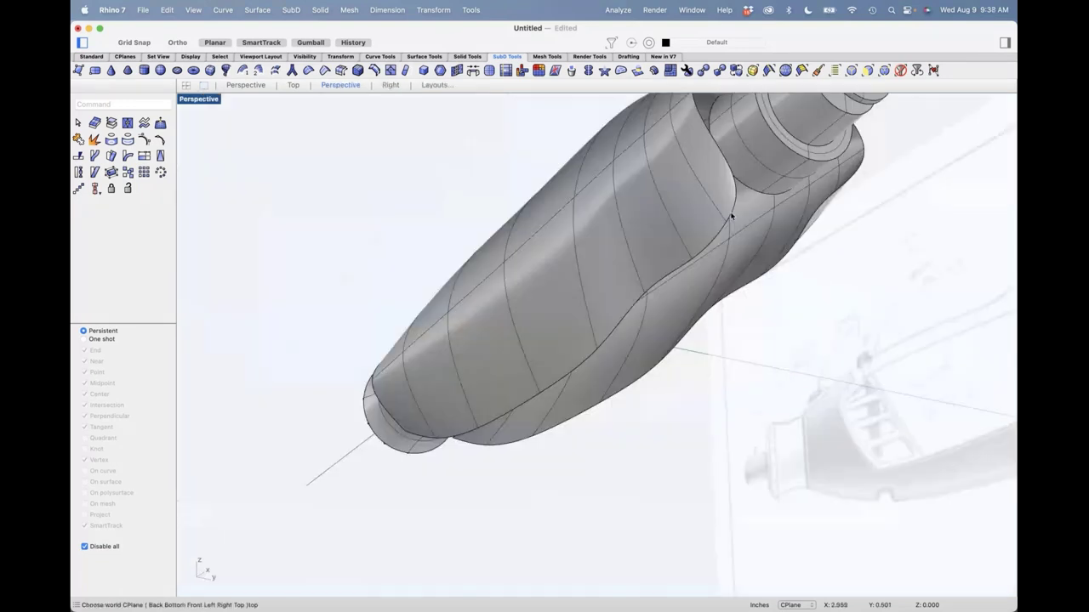
shift+super+click(734, 218)
key(Escape)
shift+super+click(731, 214)
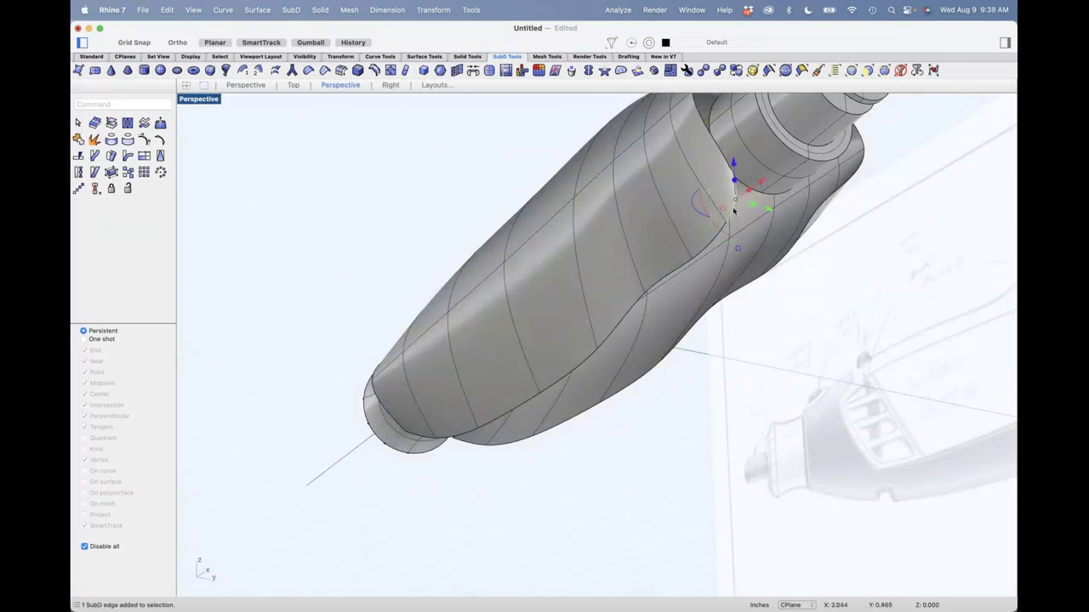
right_drag(447, 478, 471, 488)
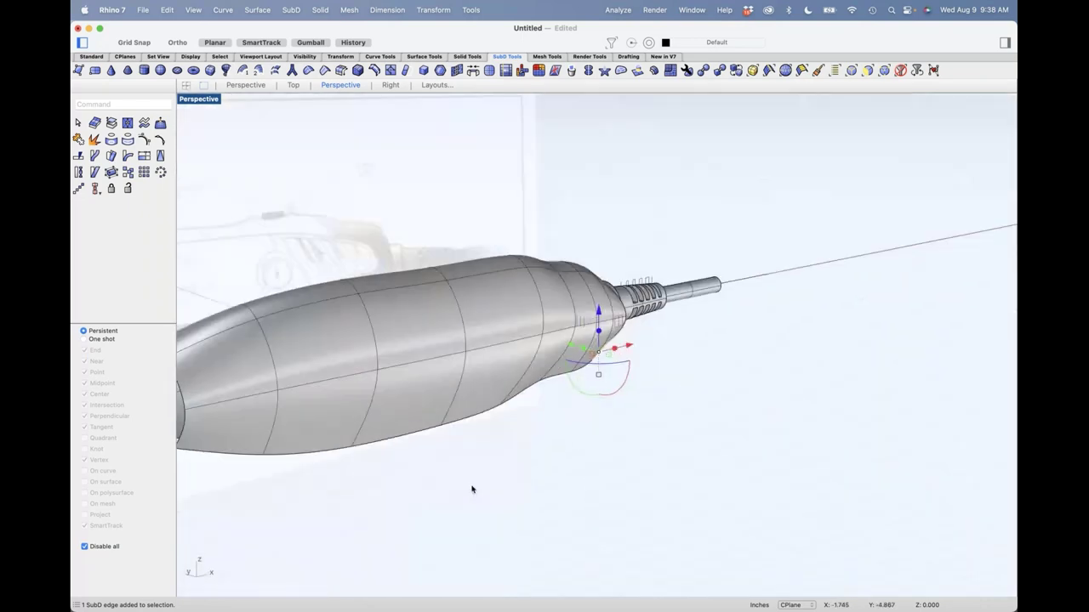
shift+super+double_click(291, 460)
Add the opposite body half's lower outline edge chain to the selection, including its end edges.
right_drag(291, 460, 182, 450)
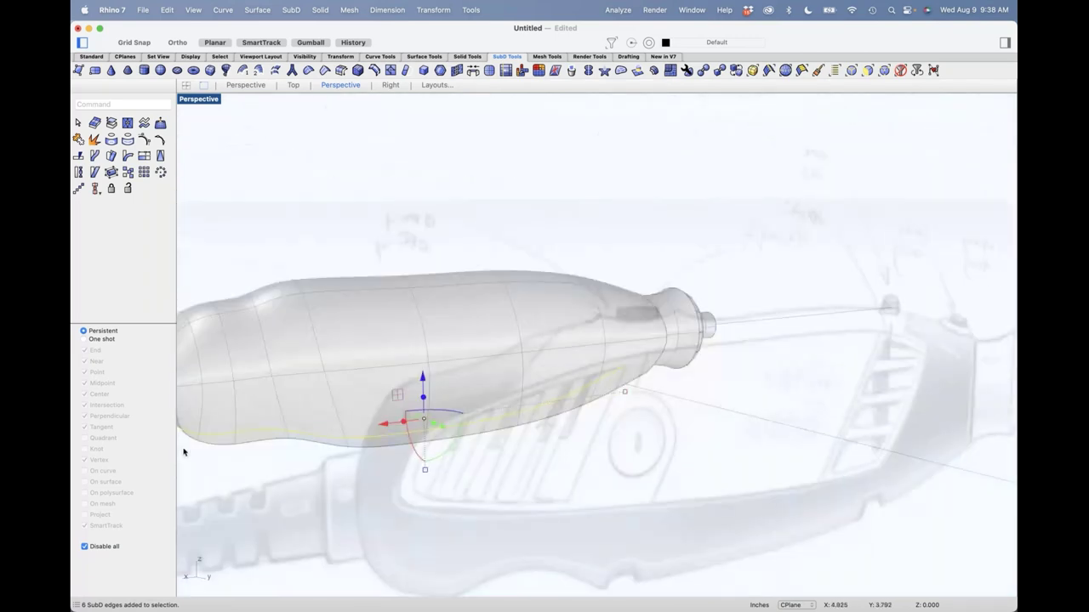
scroll(189, 444, up, 3)
shift+super+click(194, 440)
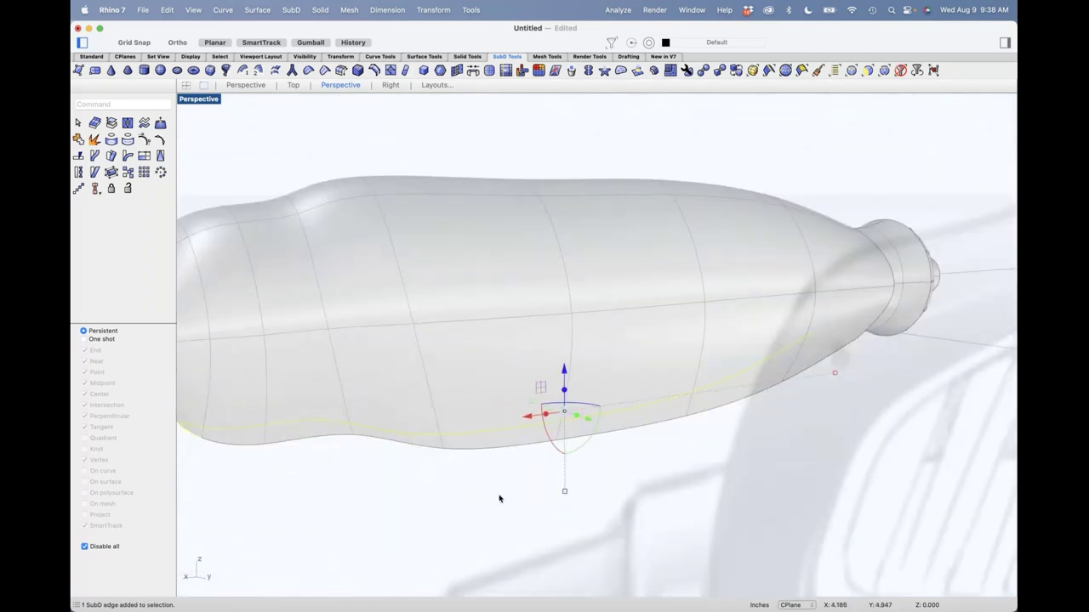
scroll(698, 485, down, 3)
right_drag(727, 479, 720, 493)
shift+super+click(821, 451)
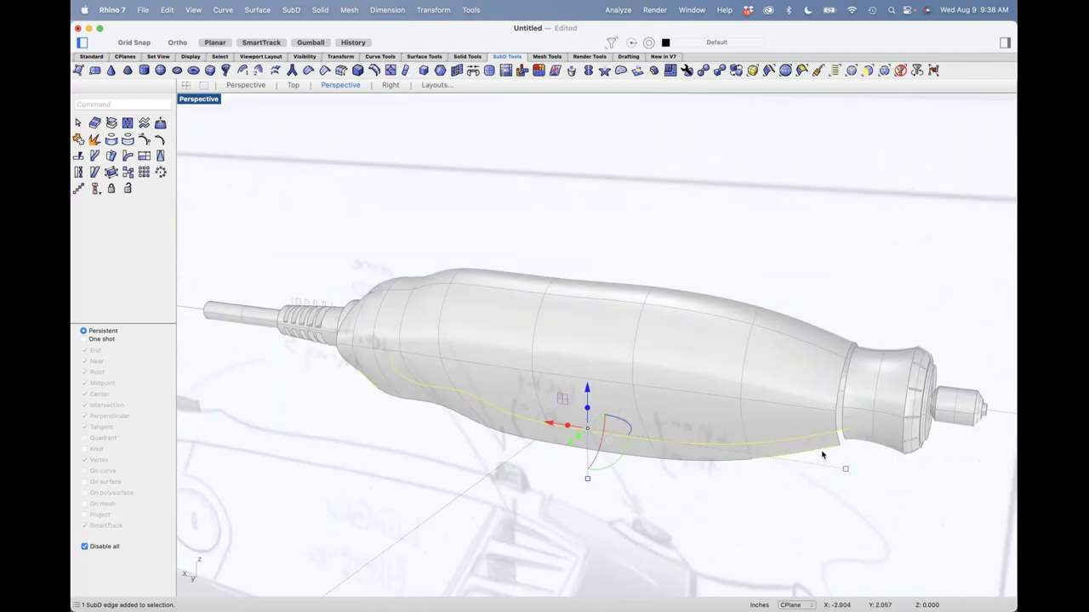
shift+super+double_click(741, 462)
Bridge the two lower outline edge chains with 2 segments and Join enabled.
right_drag(736, 480, 505, 480)
text(Bridge)
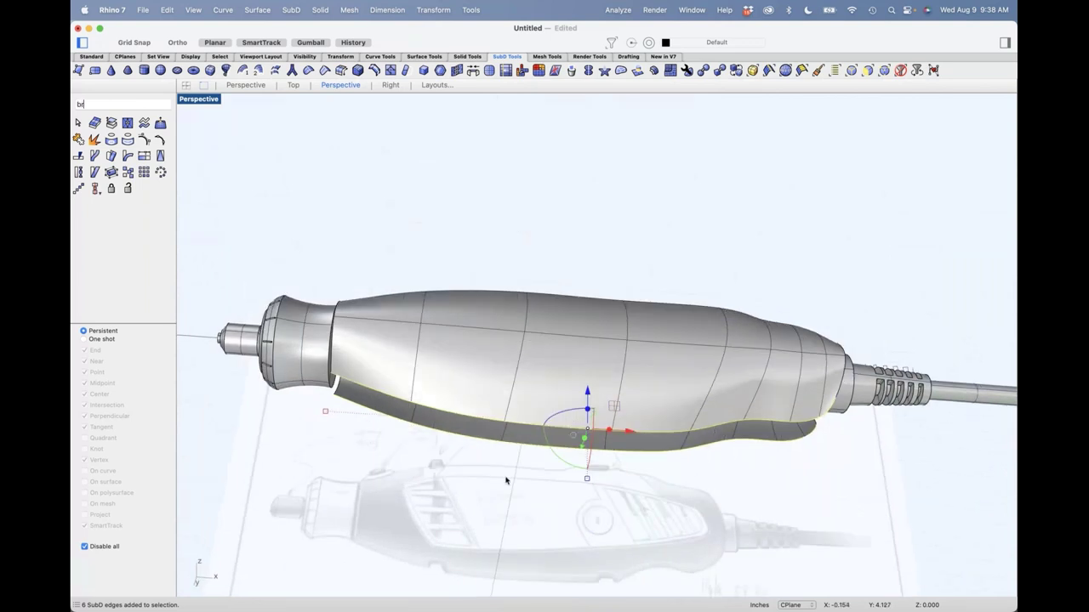
key(Return)
right_drag(547, 511, 568, 508)
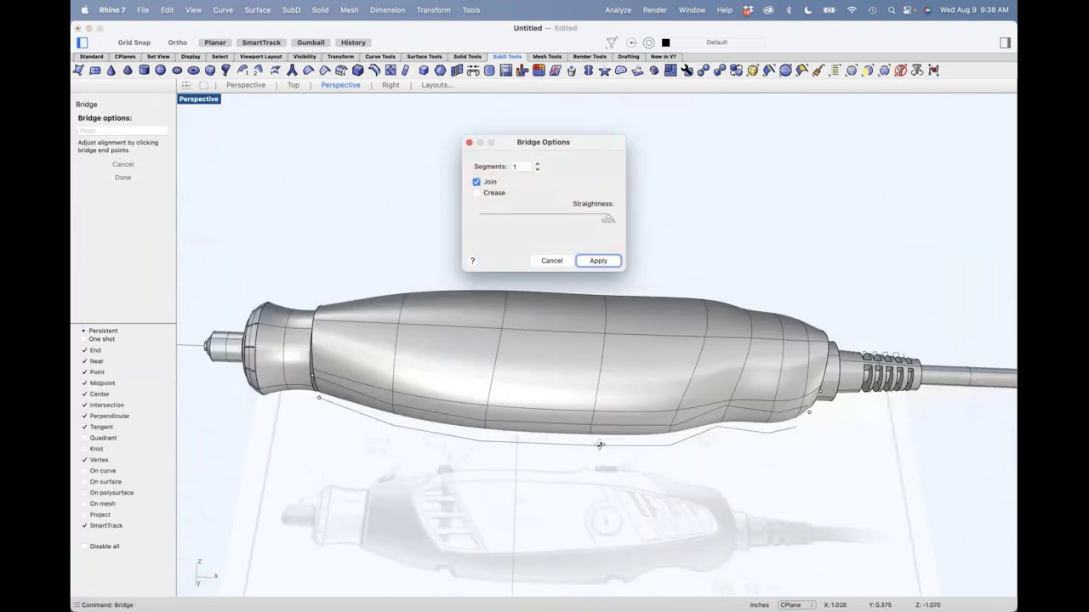
mouse_move(599, 444)
right_down()
mouse_move(542, 232)
mouse_move(637, 450)
mouse_move(509, 174)
right_up()
double_click(521, 166)
text(2)
right_drag(706, 400, 670, 408)
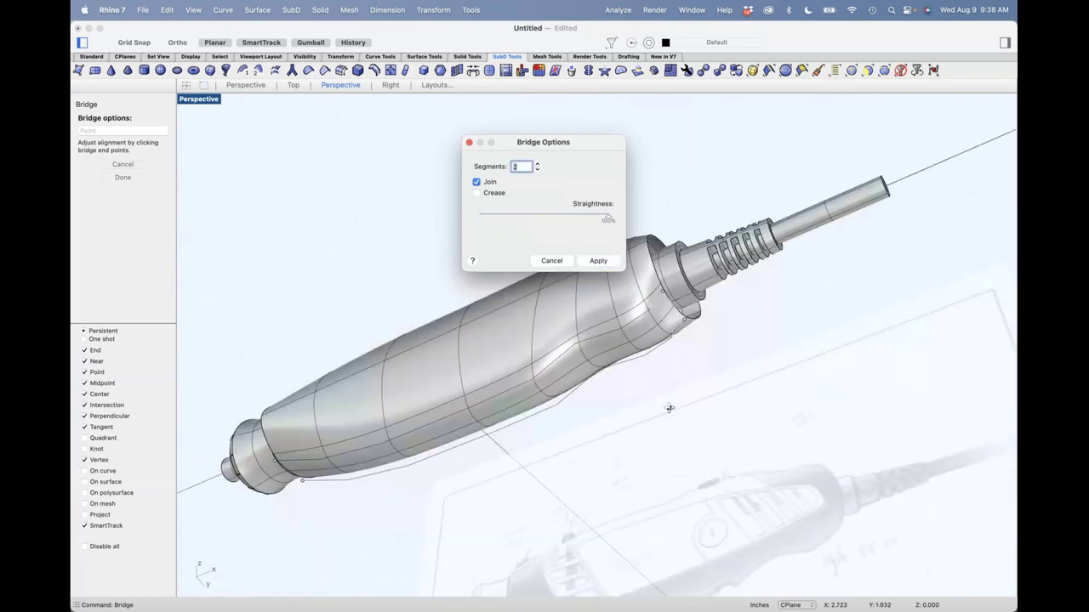
click(597, 261)
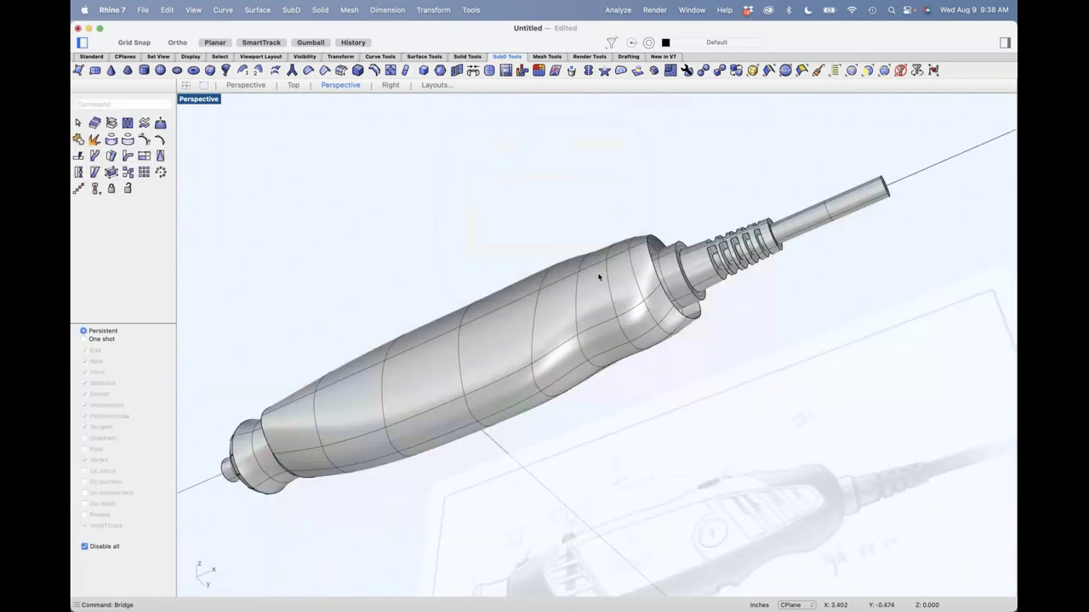
double_click(543, 402)
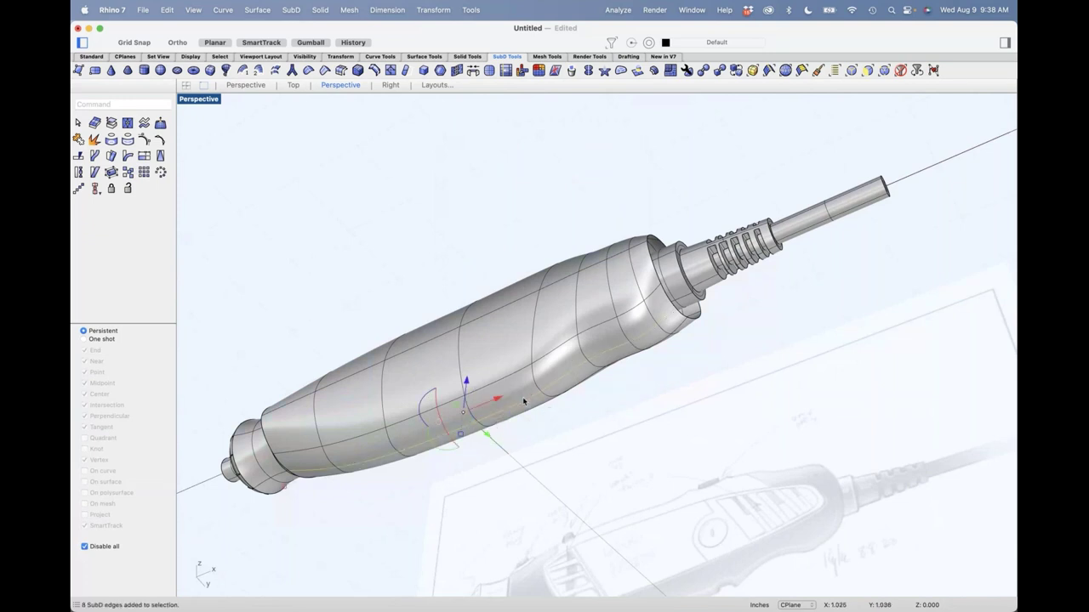
text(f)
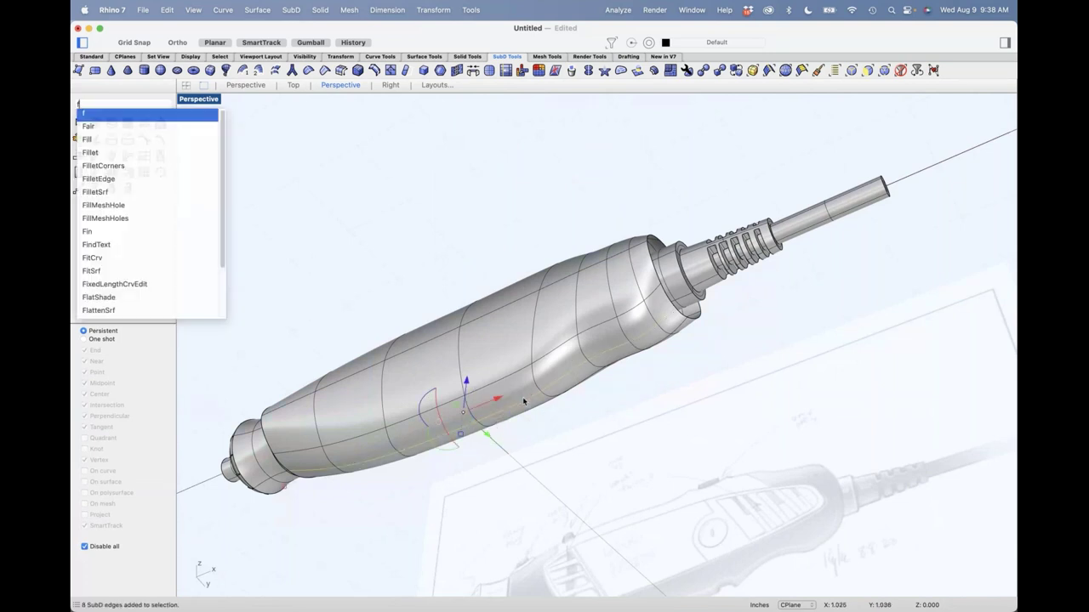
key(BackSpace)
key(Return)
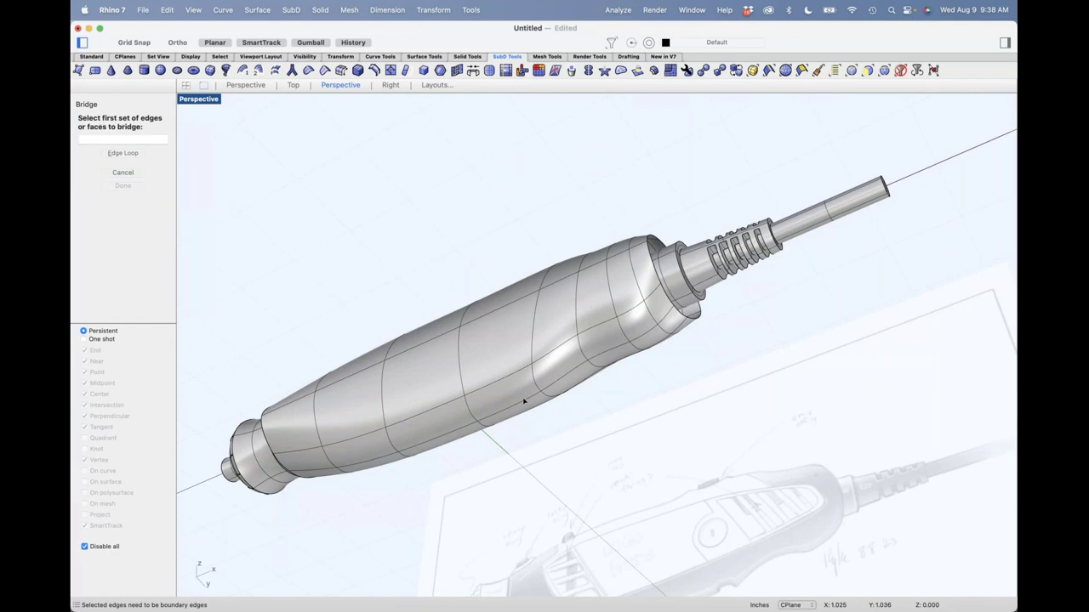
key(Escape)
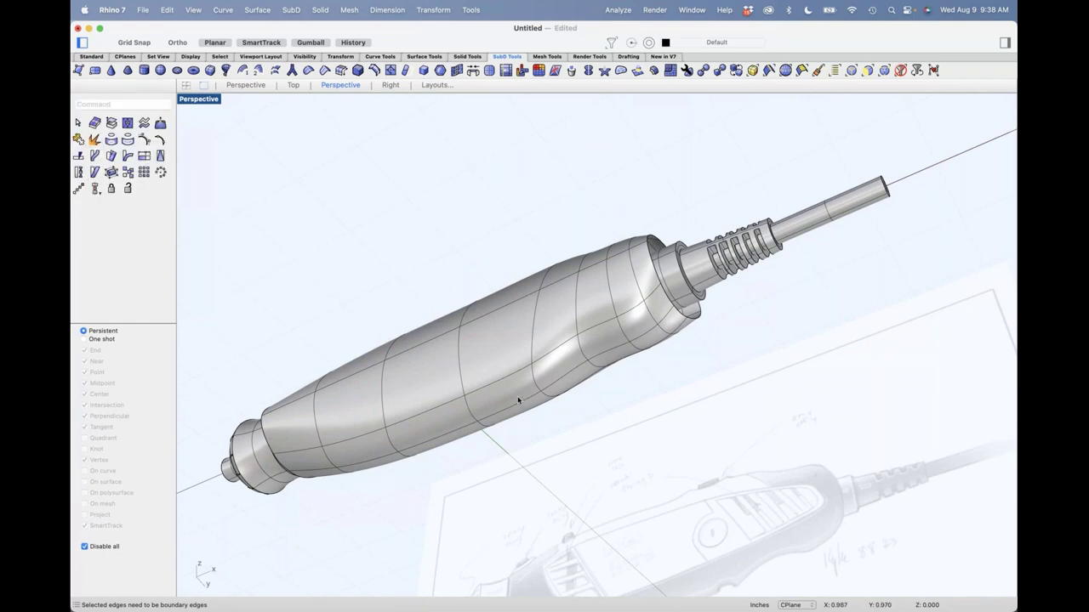
Select the body's lower lengthwise edge loop and compare it with the reference sketch in a wireframe Front view.
double_click(519, 398)
key(ctrl+F2)
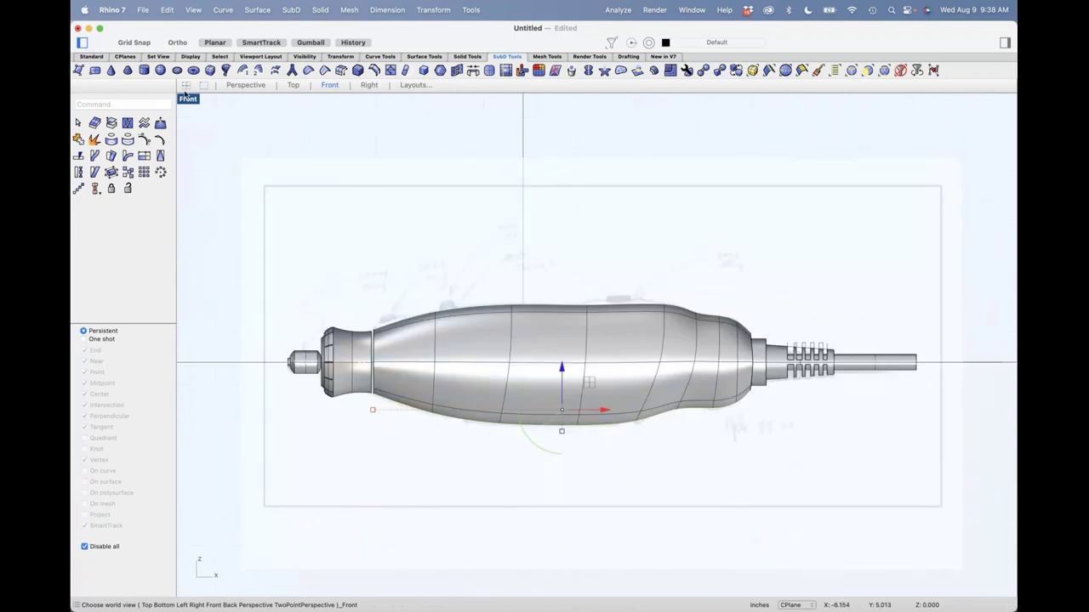
click(188, 99)
mouse_move(244, 345)
click(236, 386)
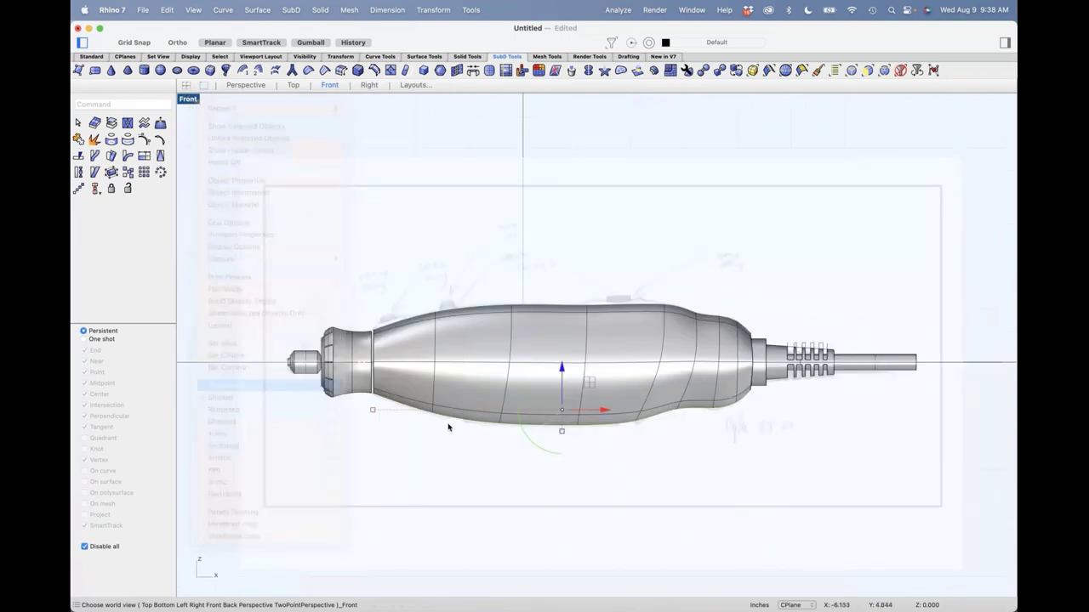
scroll(534, 426, up, 4)
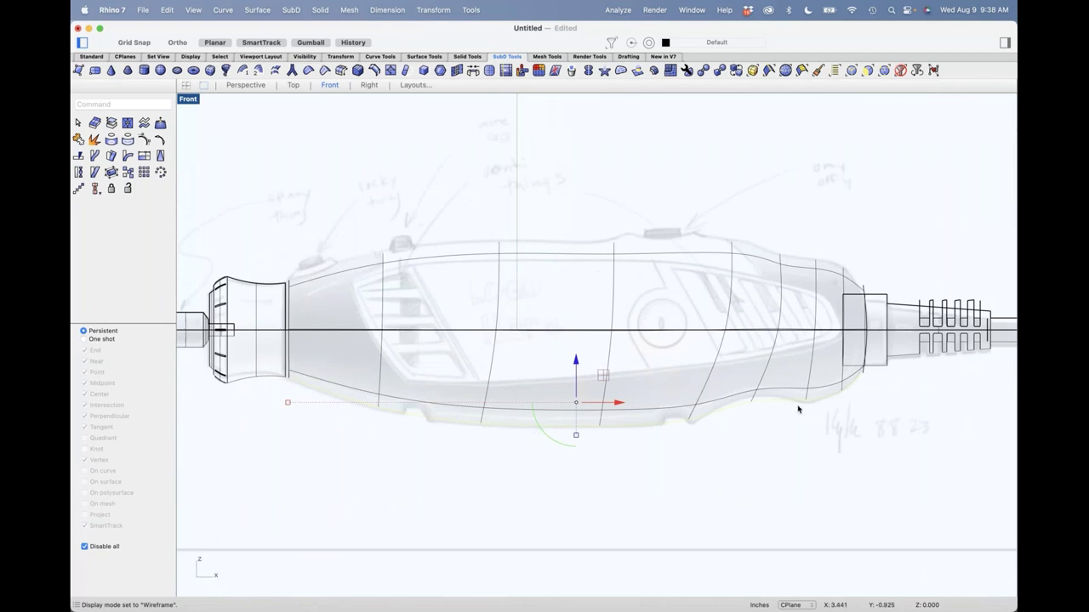
Deselect the edge loop and return to the Perspective view with Shaded display.
click(777, 454)
text(p)
key(Return)
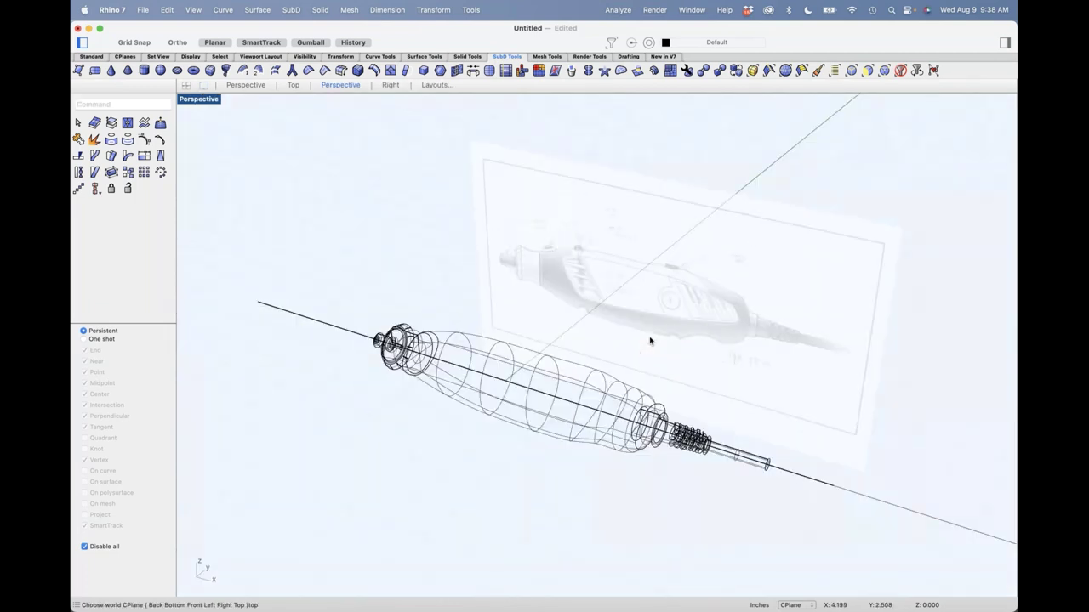
click(199, 99)
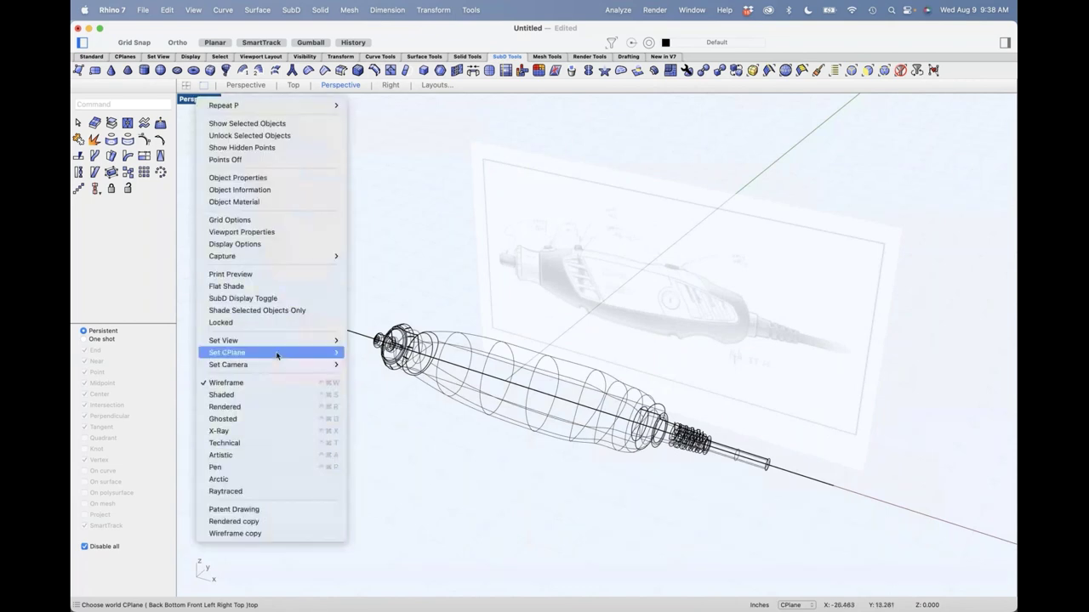
click(258, 397)
Try to insert an edge loop along the top of the body, parallel to its upper lengthwise edge loop.
scroll(544, 438, up, 5)
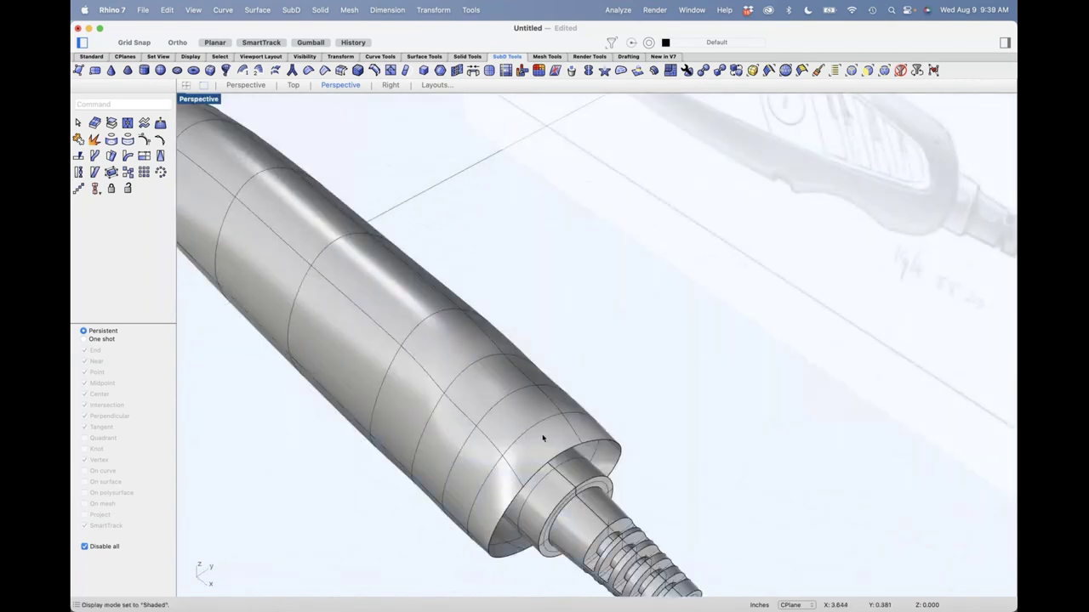
shift+super+double_click(511, 400)
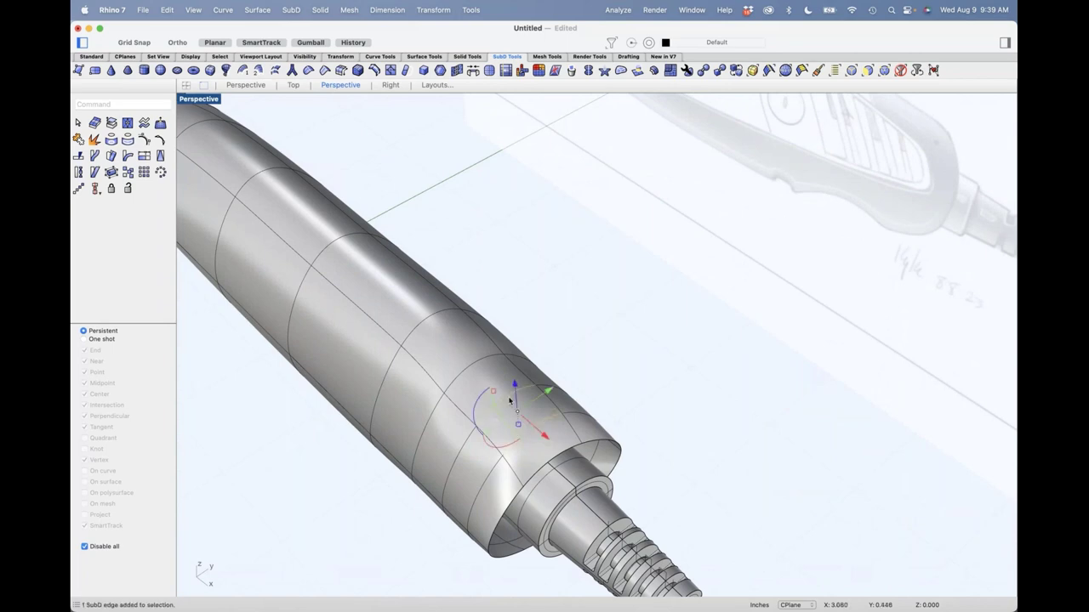
click(620, 376)
double_click(544, 444)
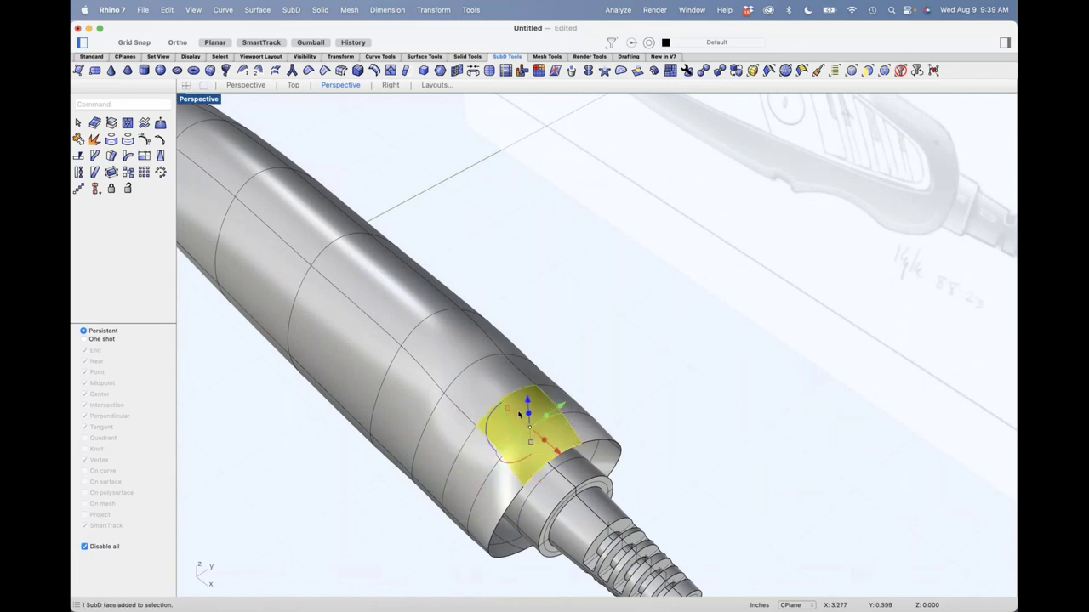
right_drag(587, 325, 652, 353)
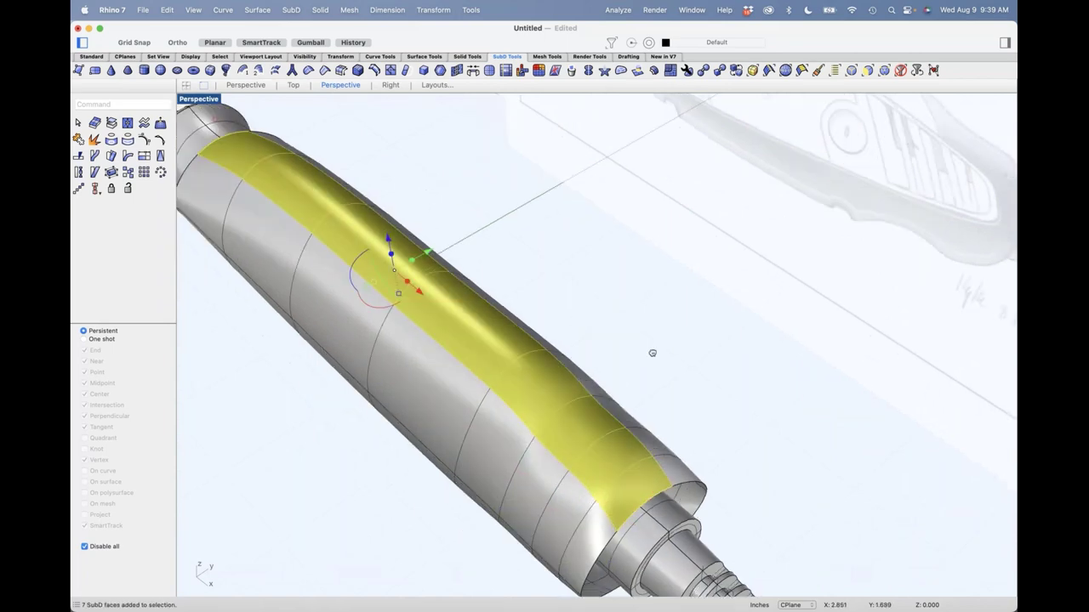
click(467, 192)
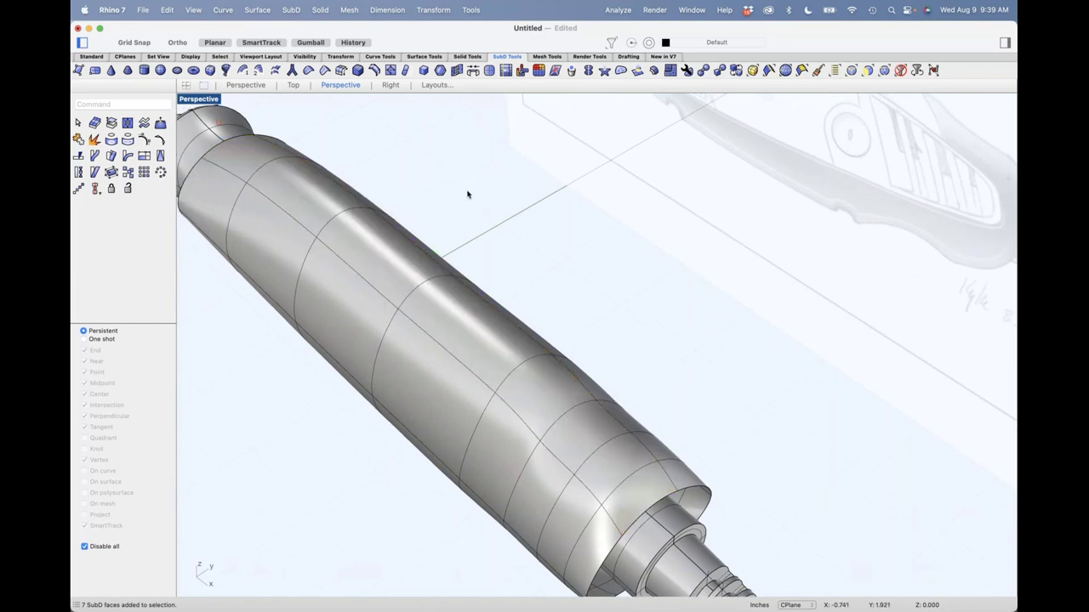
double_click(353, 272)
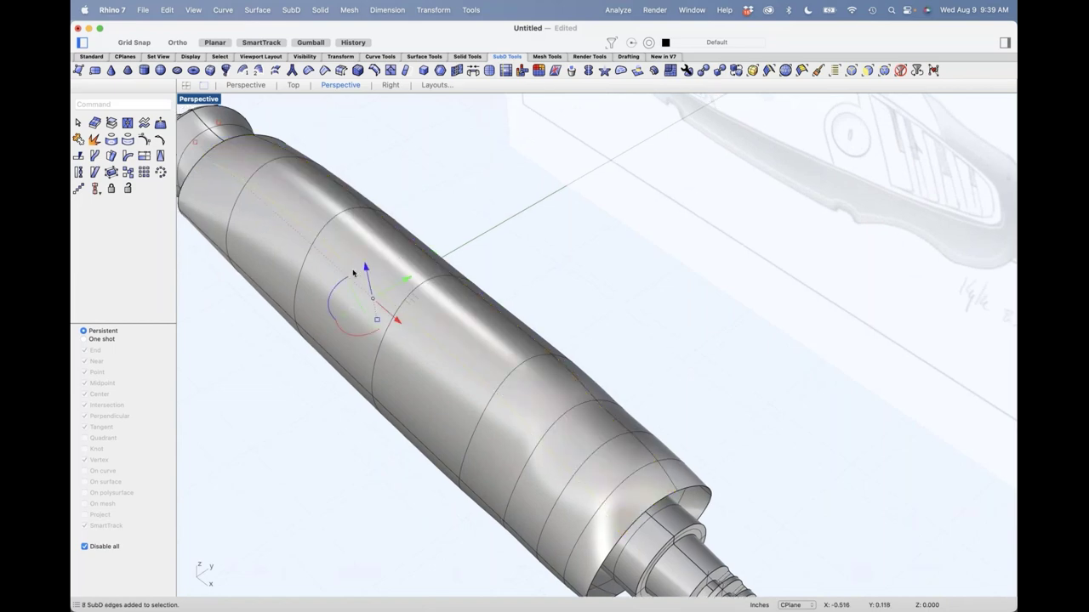
click(372, 71)
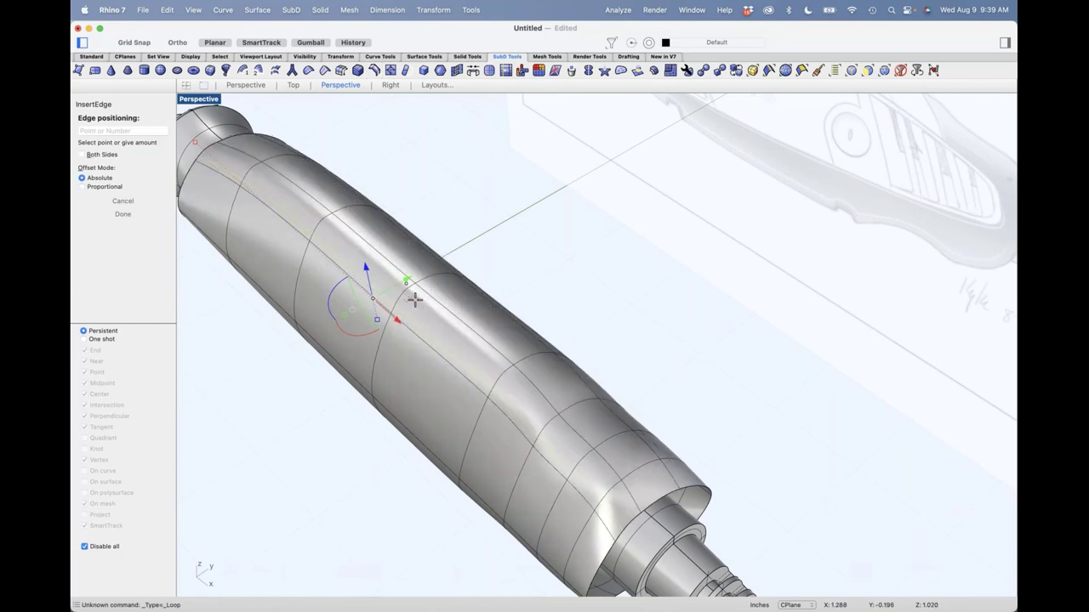
mouse_move(439, 347)
right_down()
mouse_move(476, 455)
mouse_move(496, 455)
right_up()
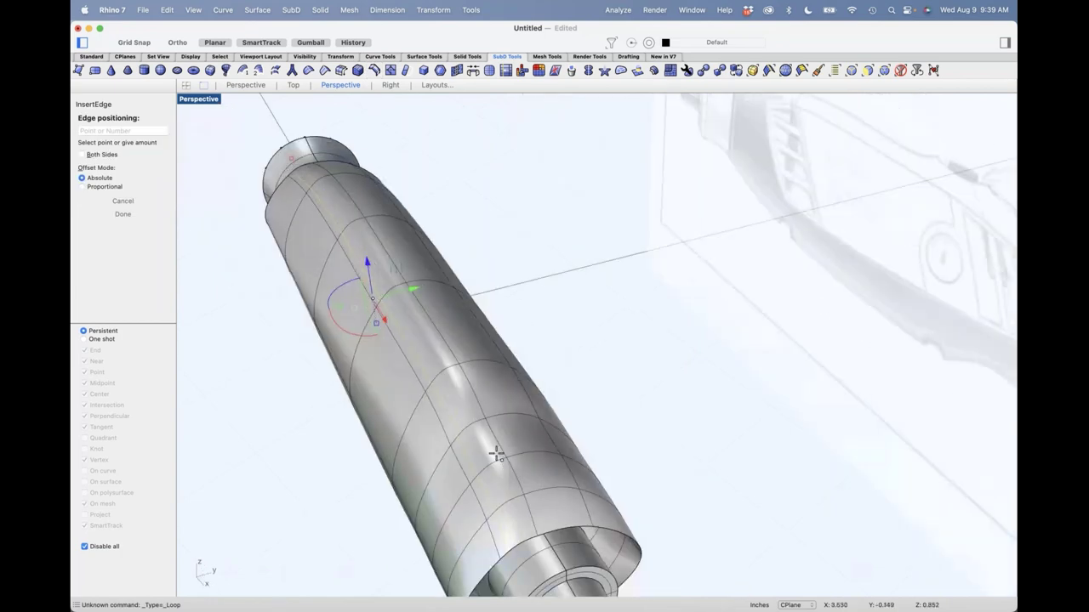
click(553, 531)
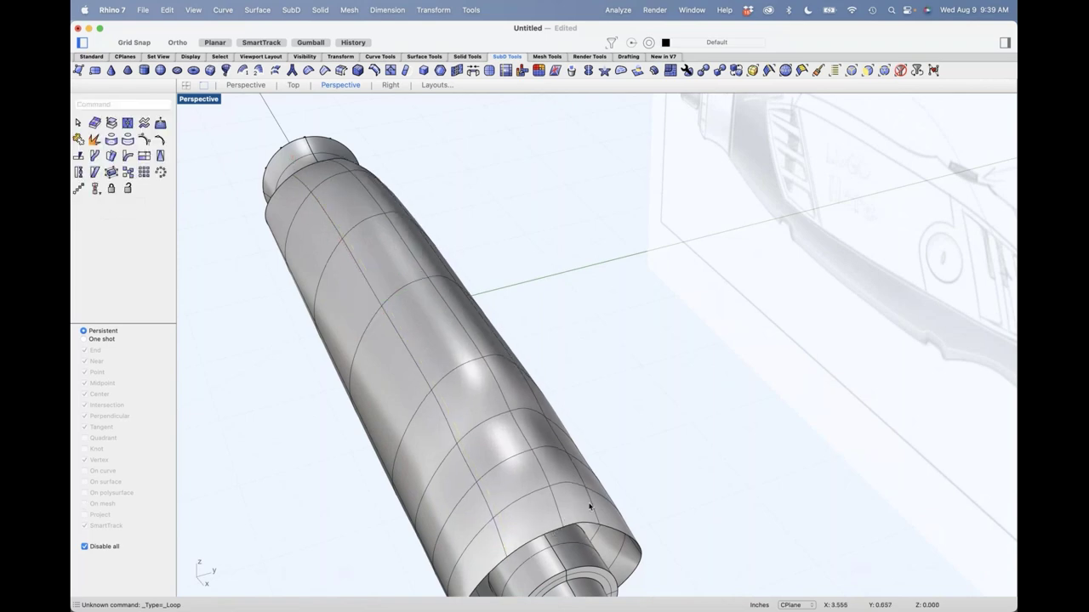
Inspect the body from its cable end, and undo the inserted edge loop and the preceding bridge, move, mirror and delete operations.
mouse_move(583, 392)
right_down()
mouse_move(562, 402)
mouse_move(567, 372)
mouse_move(610, 417)
mouse_move(608, 406)
right_up()
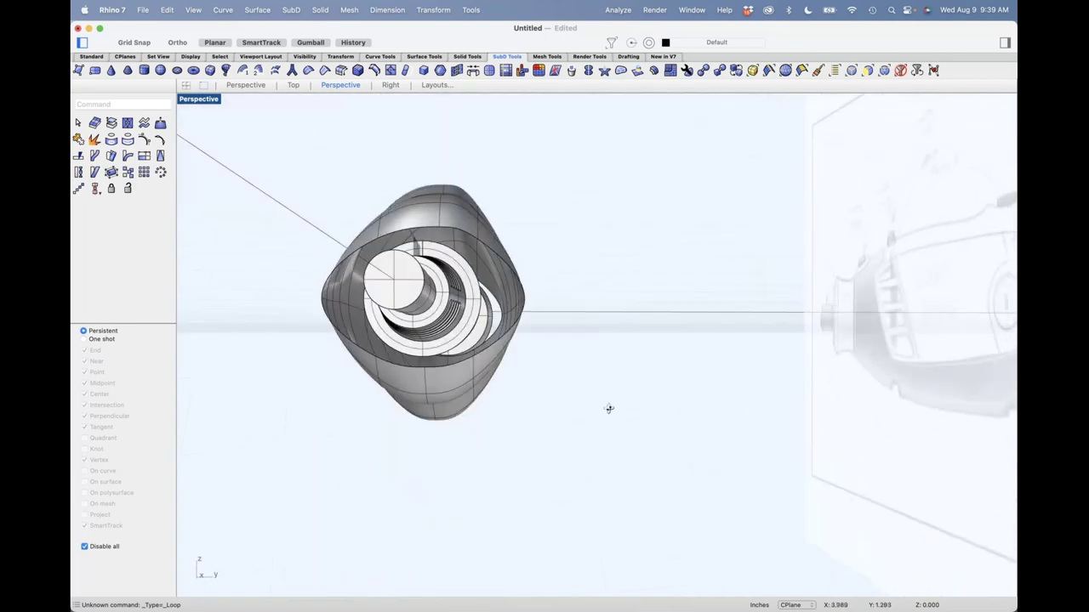
right_drag(609, 409, 530, 389)
key(super+z)
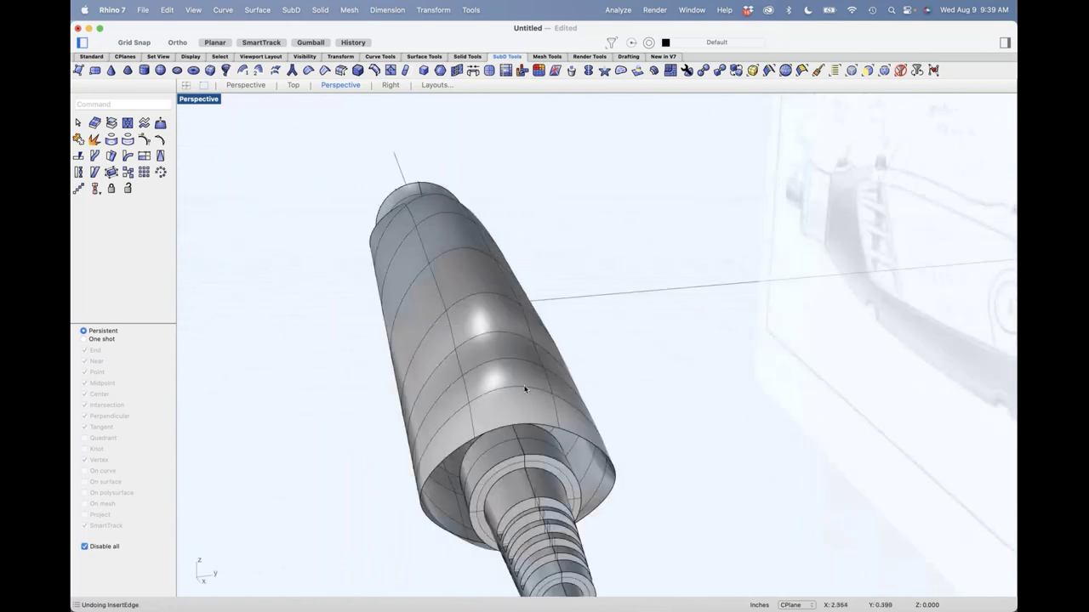
key(super+z)
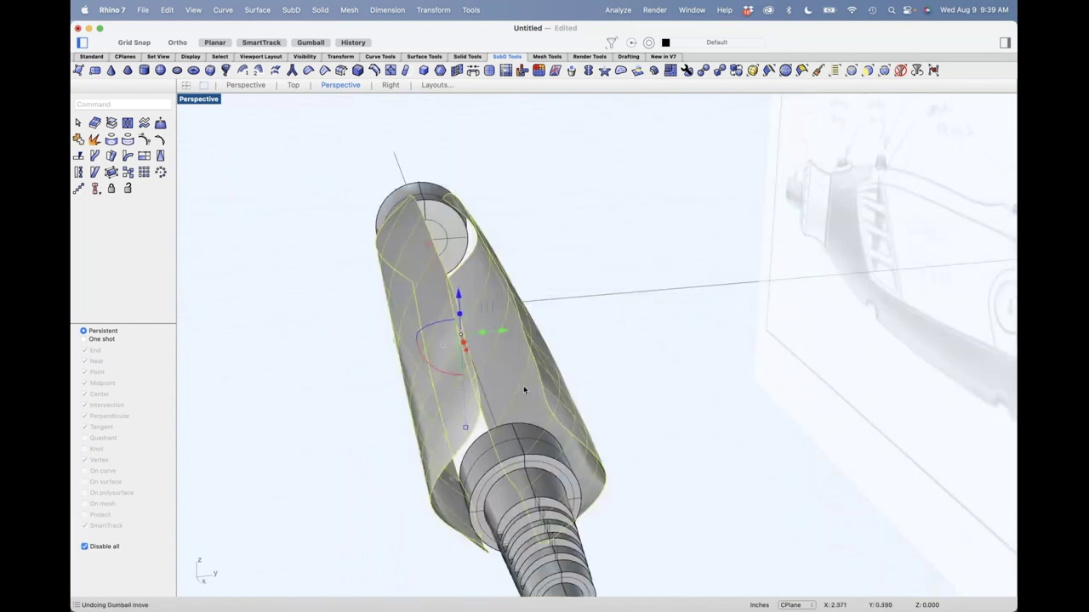
Redo the undone commands from the first Gumball move through the second Bridge, leaving out the InsertEdge.
click(618, 366)
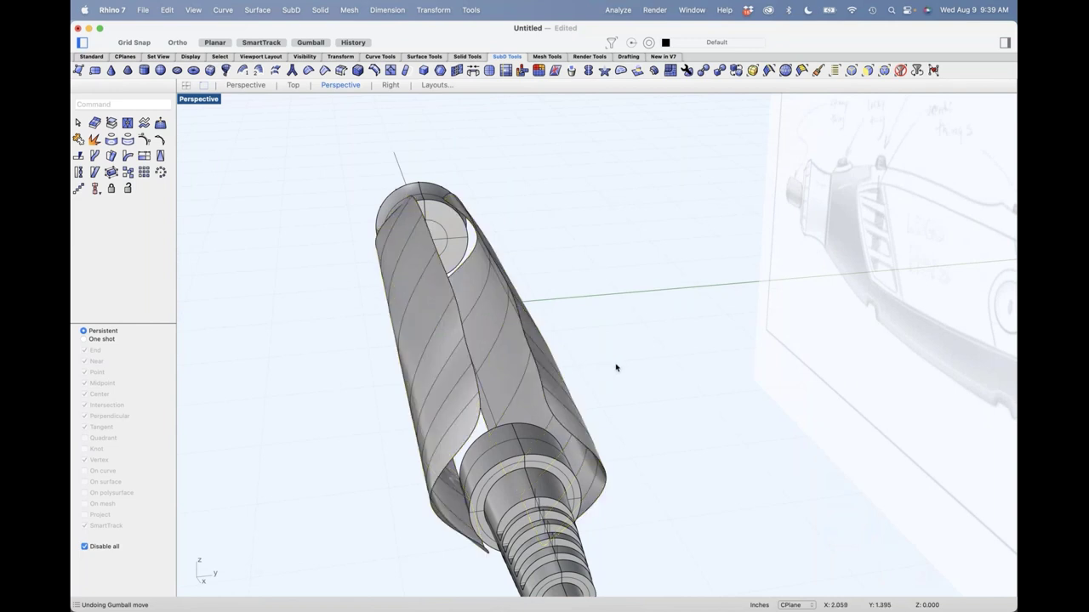
click(167, 10)
click(186, 66)
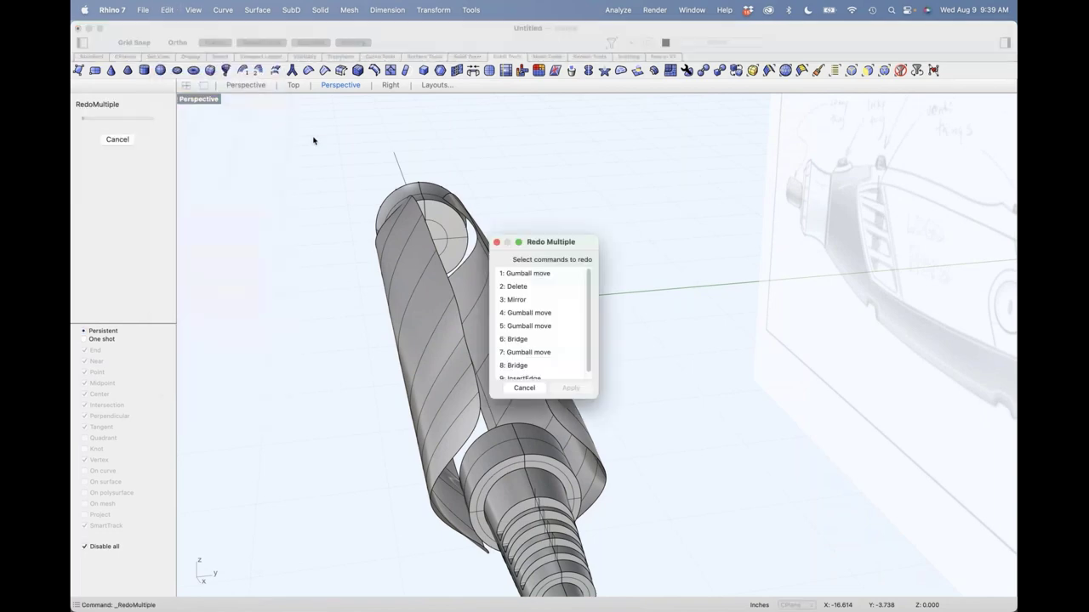
scroll(520, 368, down, 1)
click(521, 364)
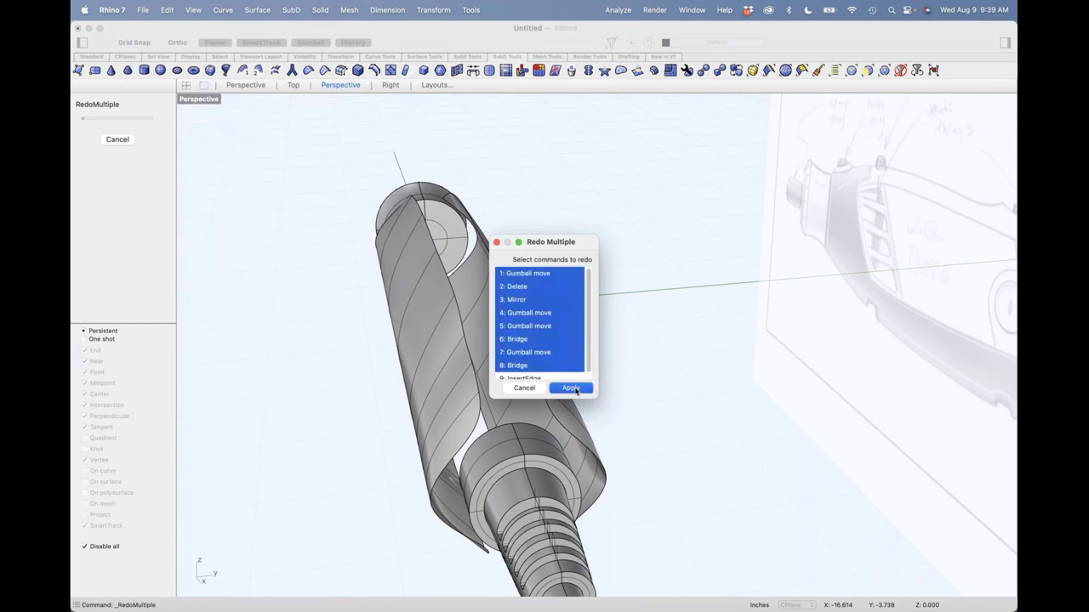
click(570, 388)
Insert a lengthwise edge loop down the middle of the body's top strip, offset from the neighbouring edge loop.
mouse_move(643, 384)
right_down()
mouse_move(662, 354)
mouse_move(673, 369)
mouse_move(505, 382)
mouse_move(628, 376)
right_up()
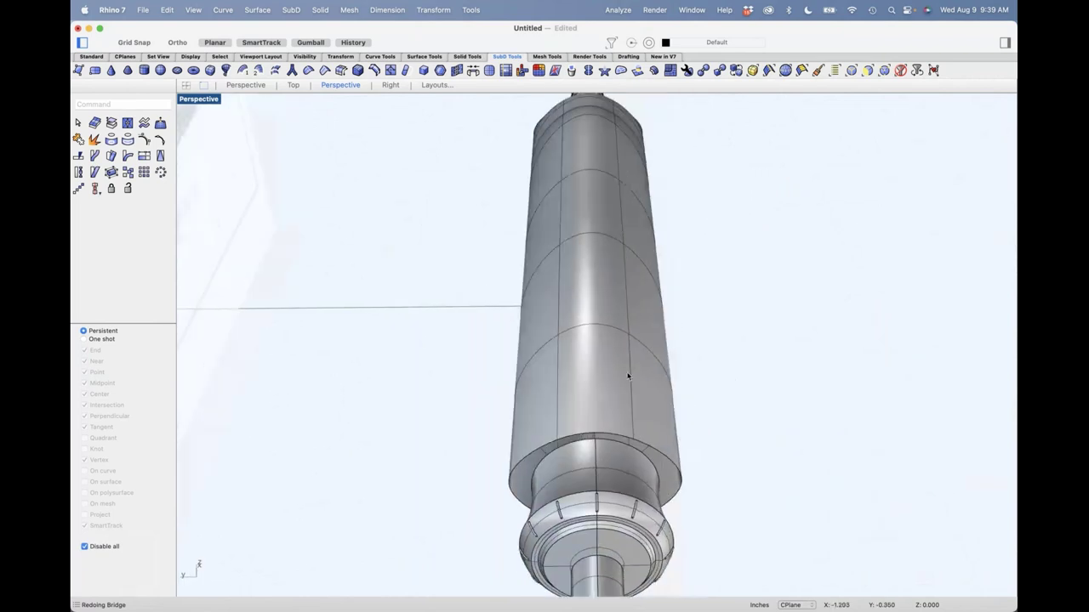
double_click(628, 376)
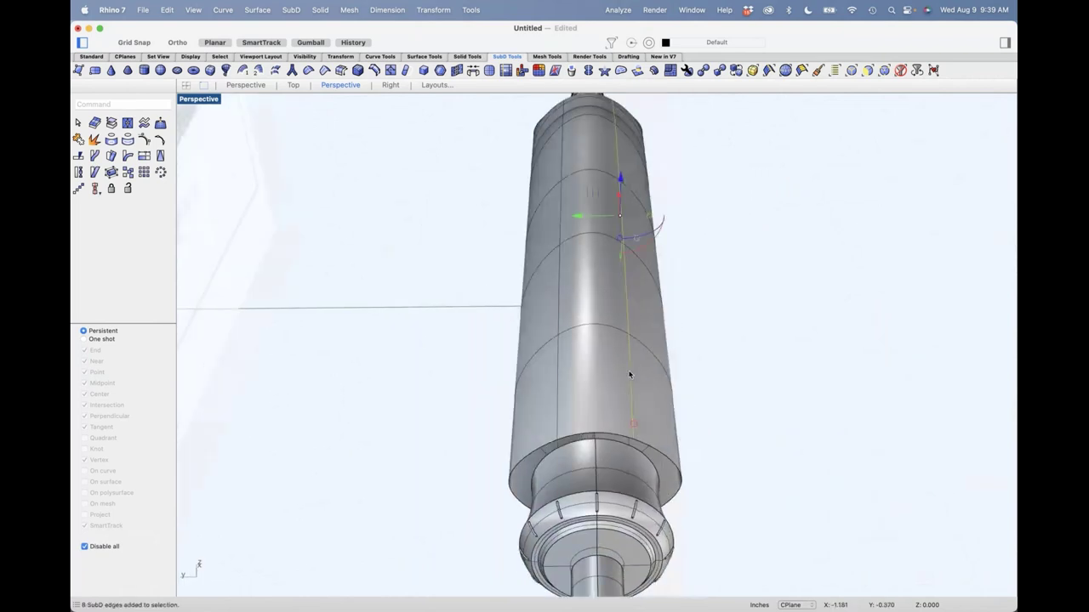
click(374, 71)
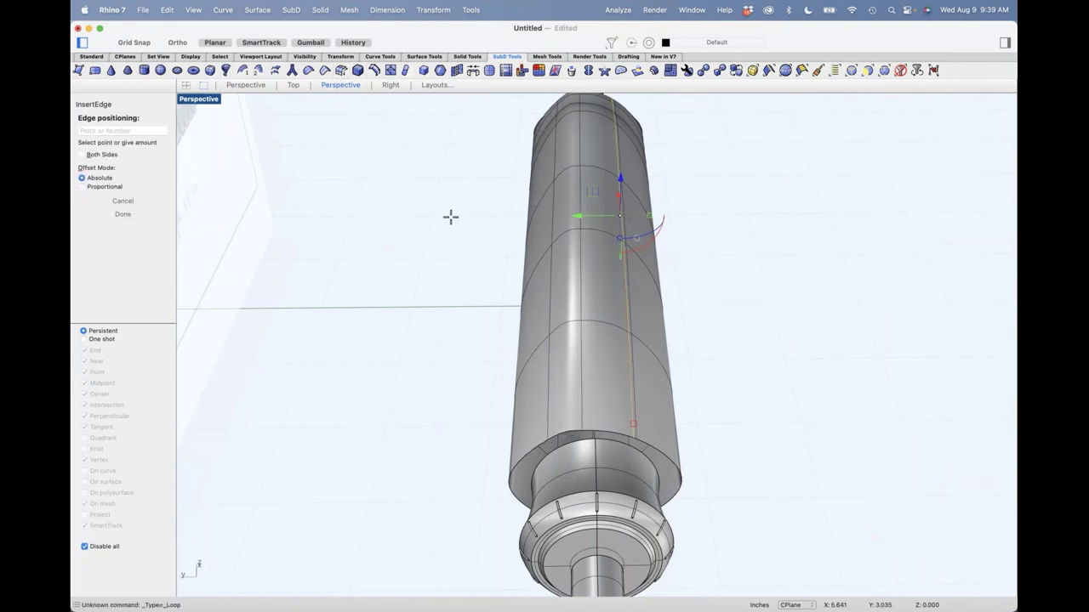
key(alt)
click(594, 434)
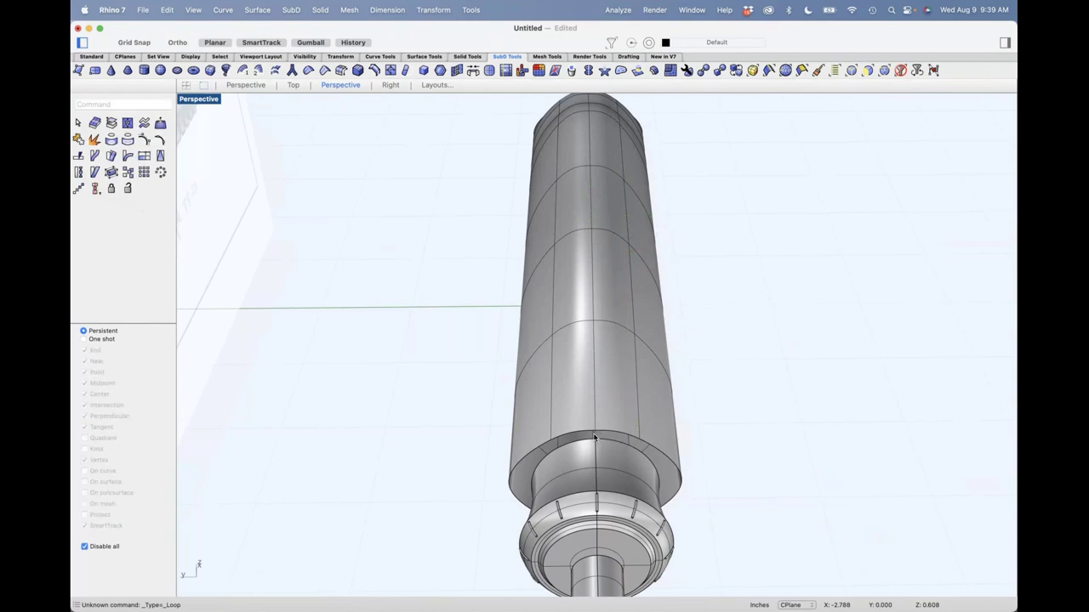
Show the model in the Front view with Wireframe display over the reference sketch.
right_drag(438, 386, 660, 364)
scroll(383, 380, down, 3)
key(ctrl+F2)
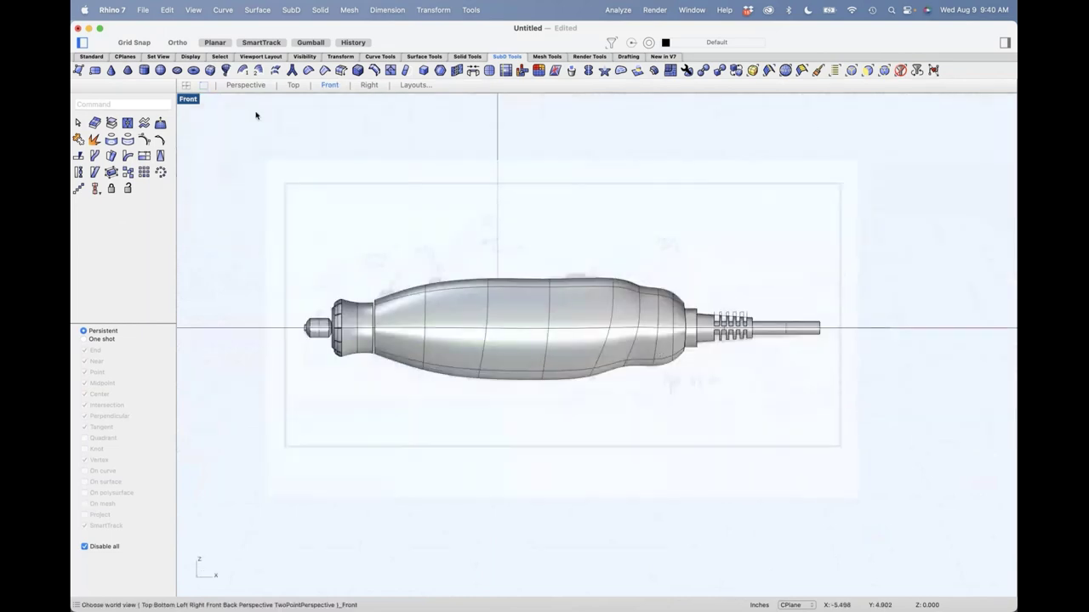
click(187, 98)
click(263, 394)
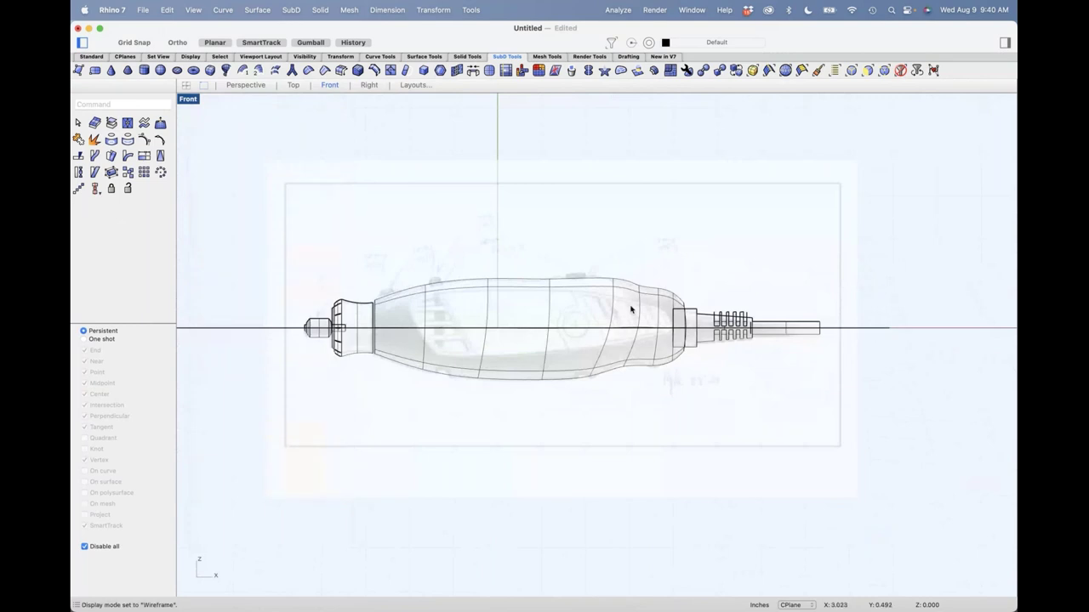
scroll(654, 343, up, 3)
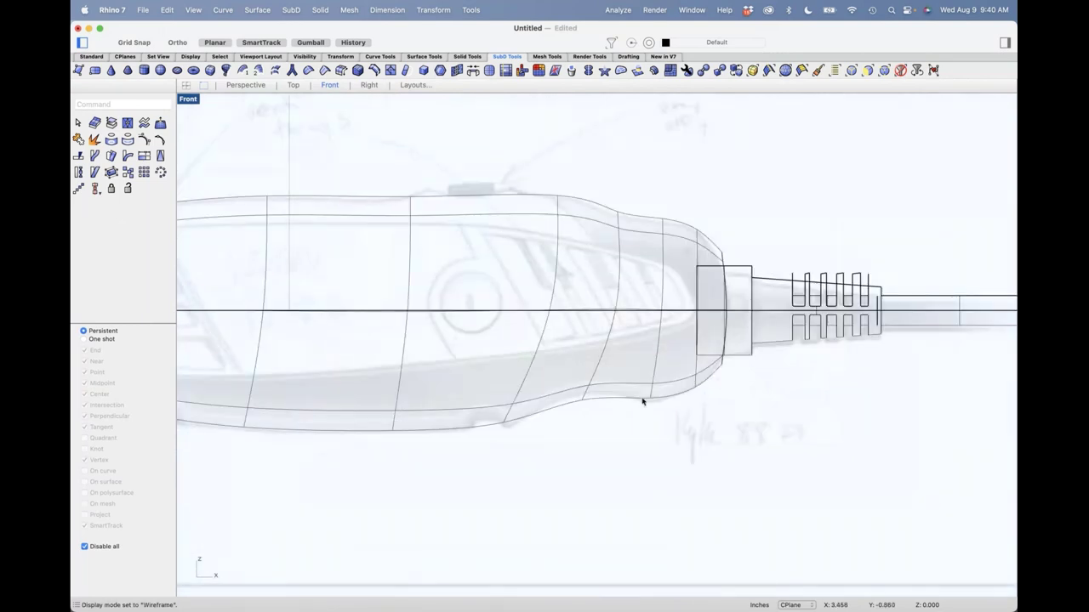
Move the underside vertices at the grip's rear recess up to the outline in the sketch.
right_drag(646, 416, 651, 370)
scroll(587, 371, up, 3)
shift+super+drag(581, 368, 636, 268)
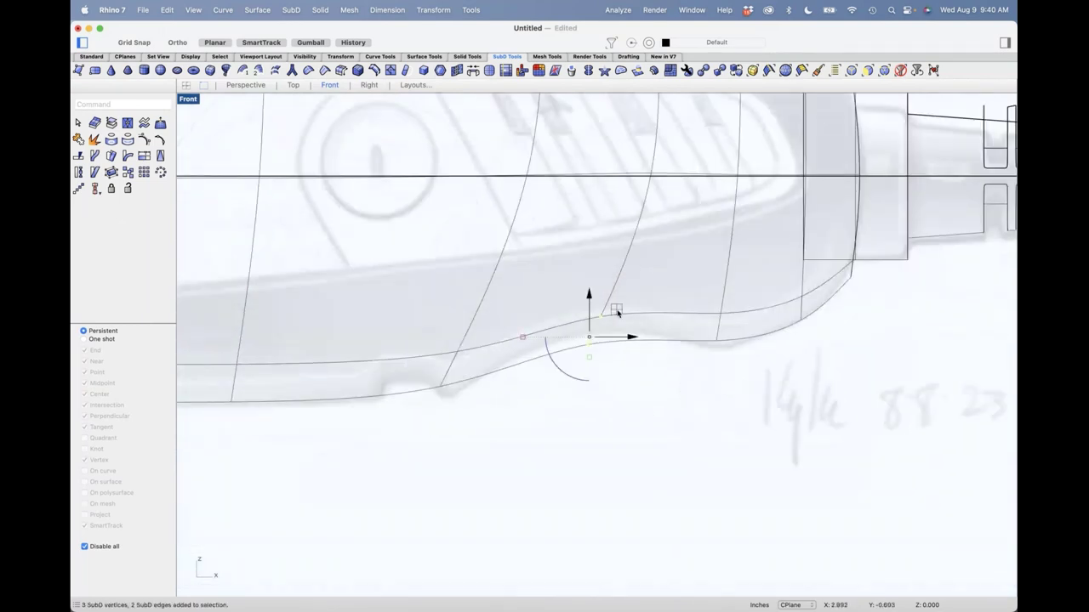
drag(612, 310, 626, 298)
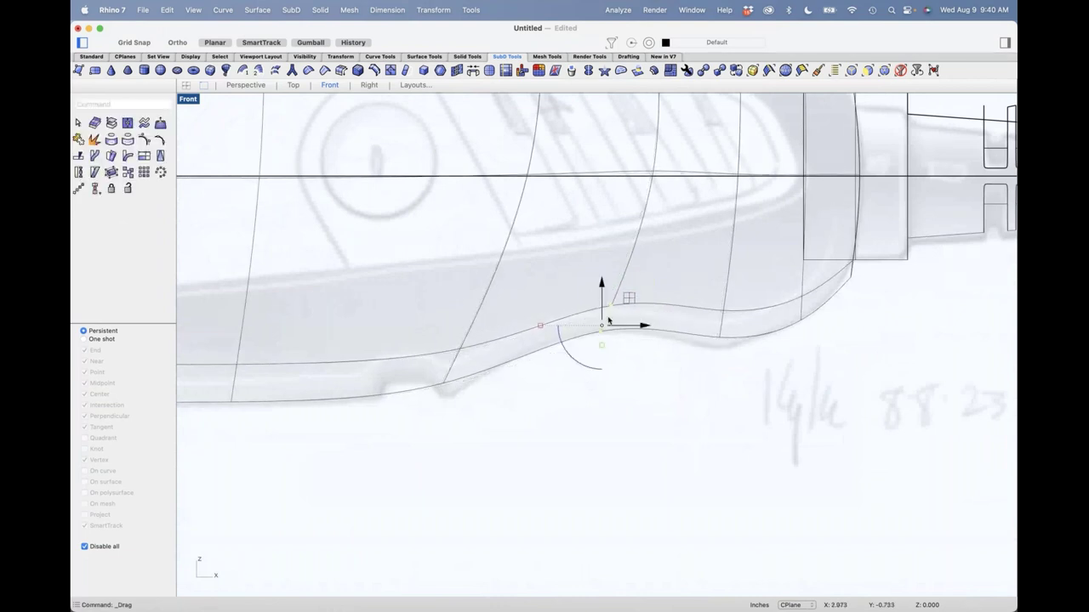
Move the underside vertices of the rear bulge down to match the sketched outline.
drag(713, 384, 757, 274)
drag(720, 321, 713, 346)
click(726, 384)
Adjust the underside vertices beside the sketched rear notch so the profile follows the reference outline.
scroll(588, 400, down, 6)
right_drag(590, 403, 716, 360)
scroll(716, 359, up, 4)
drag(624, 369, 683, 255)
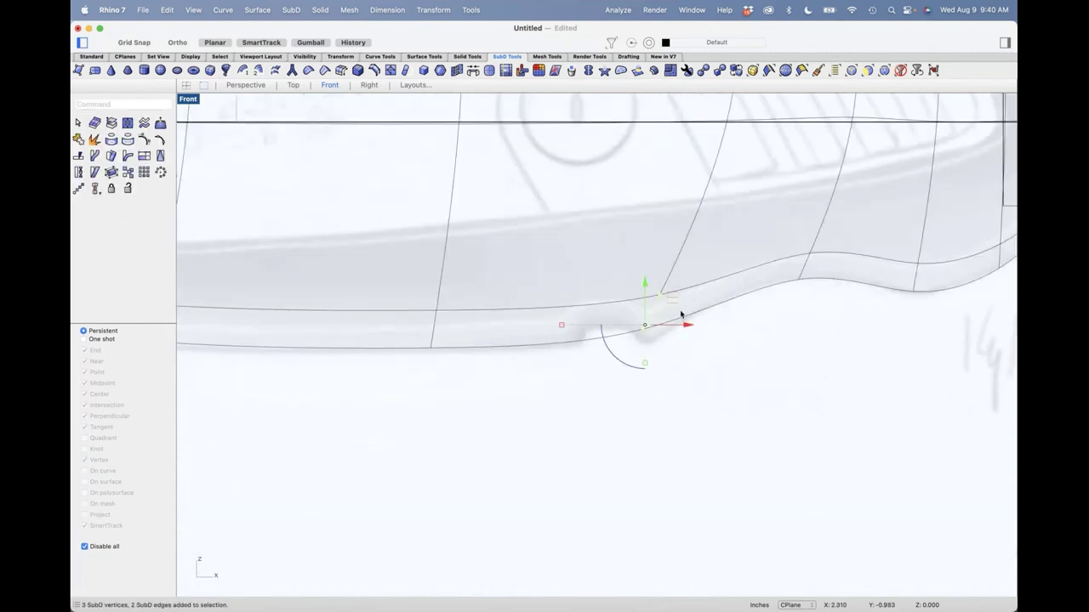
click(676, 361)
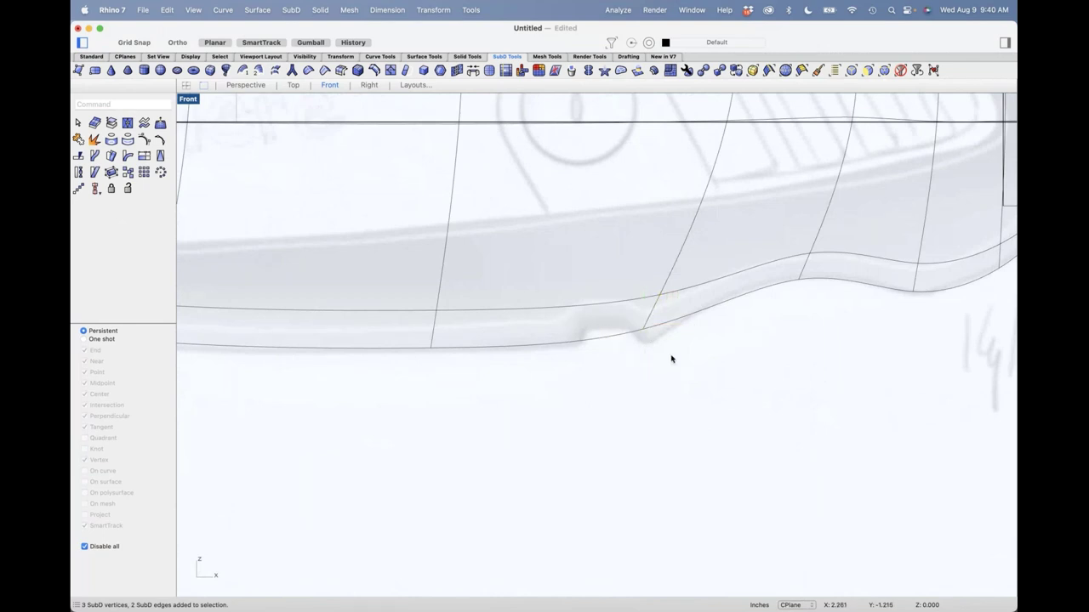
scroll(667, 332, down, 4)
drag(651, 350, 699, 282)
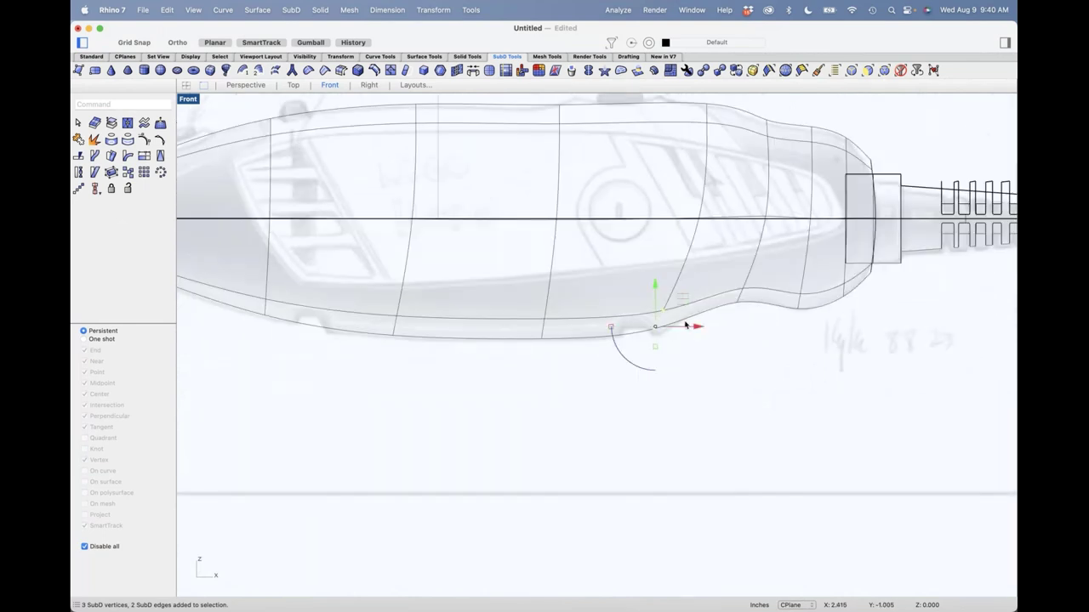
drag(655, 326, 729, 301)
click(762, 363)
Nudge the underside vertices of the cross loop behind the front vents to fit the sketched outline.
right_drag(409, 400, 517, 406)
shift+super+drag(484, 362, 552, 297)
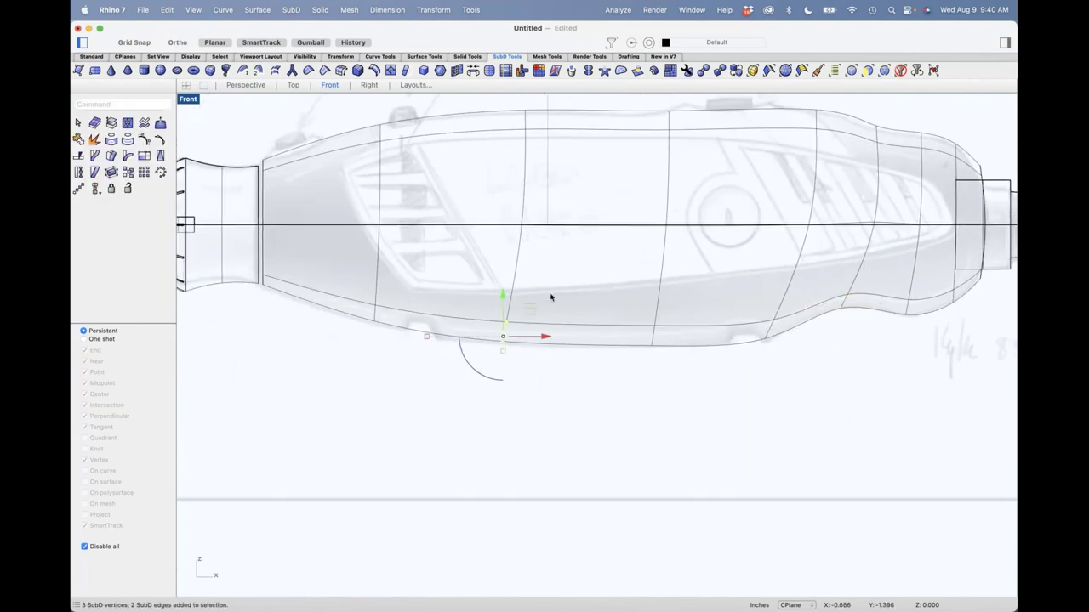
mouse_move(503, 336)
mouse_down()
mouse_move(525, 314)
mouse_move(506, 337)
mouse_up()
key(Escape)
scroll(395, 318, down, 3)
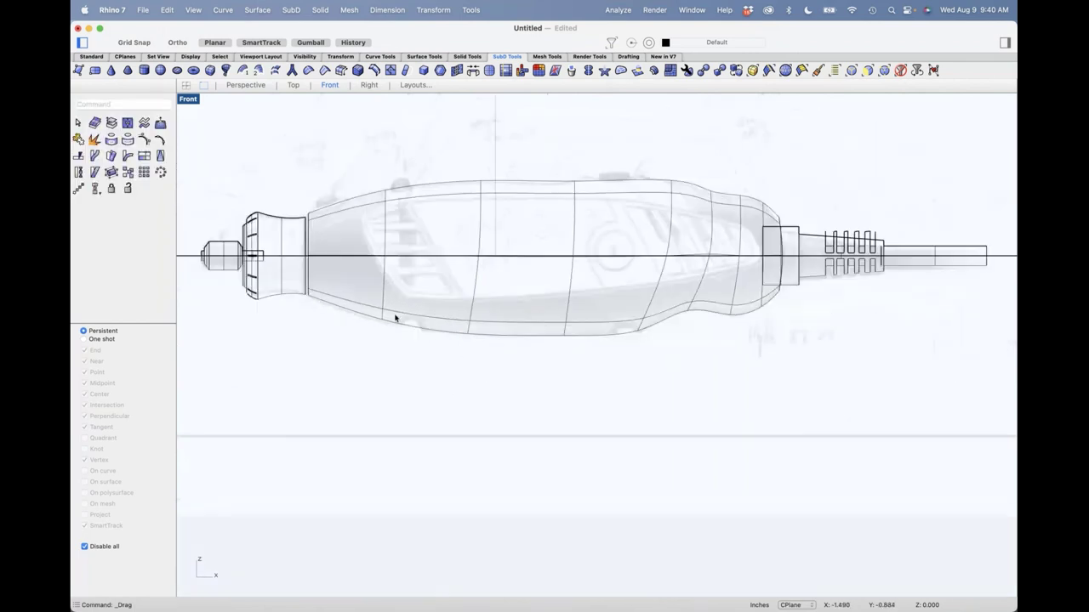
scroll(413, 304, up, 5)
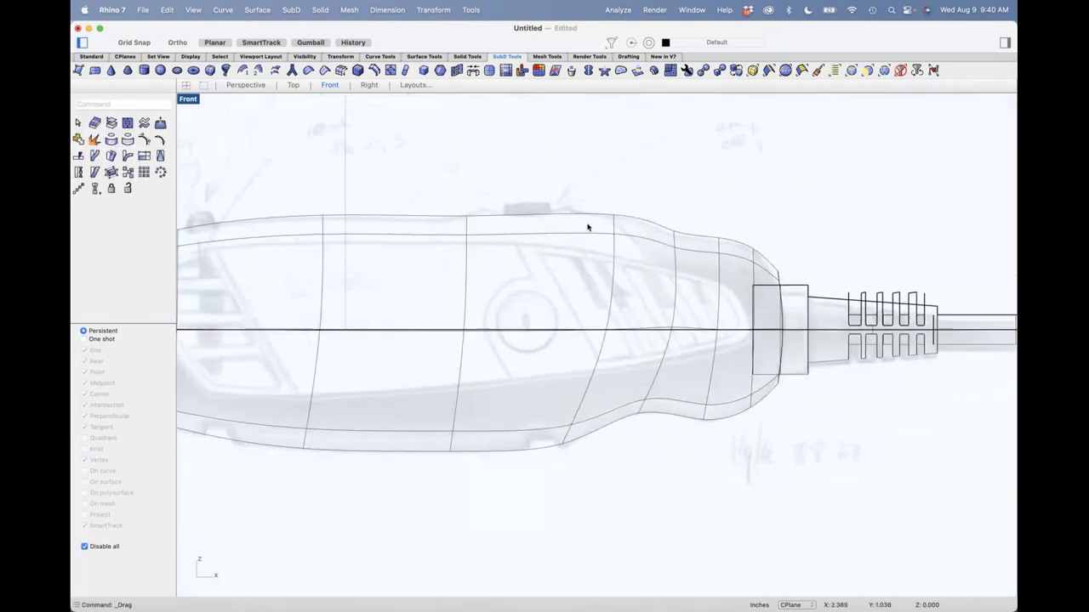
Move the topside vertices at the rear recess and rear bulge to follow the sketched outline.
scroll(587, 227, up, 3)
click(653, 243)
drag(655, 243, 621, 255)
key(Escape)
drag(712, 211, 785, 325)
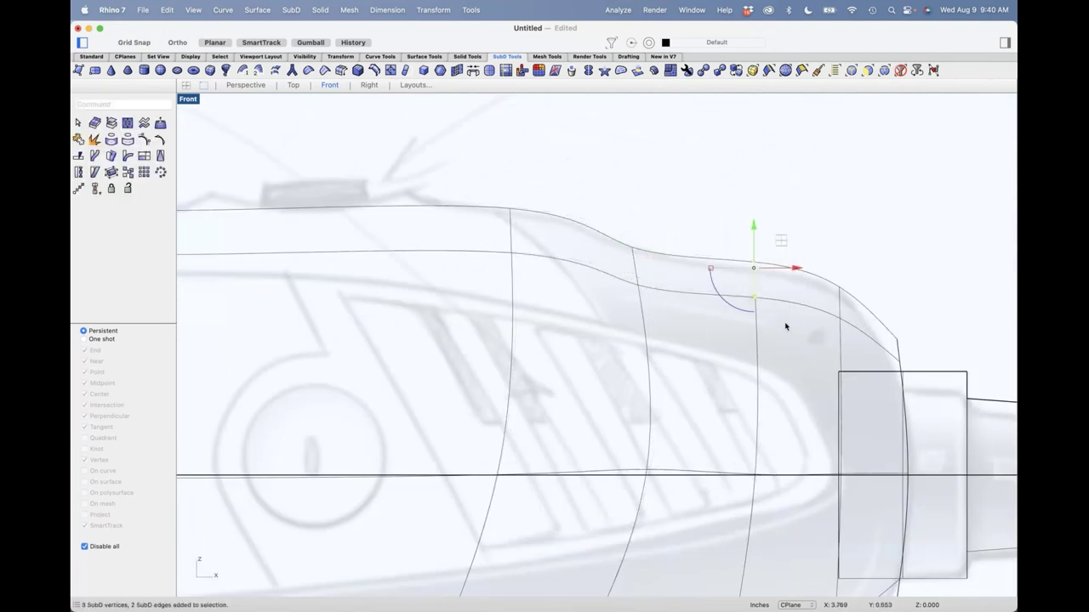
mouse_move(753, 268)
mouse_down()
mouse_move(768, 262)
mouse_move(761, 274)
mouse_up()
key(Escape)
right_drag(899, 275, 806, 204)
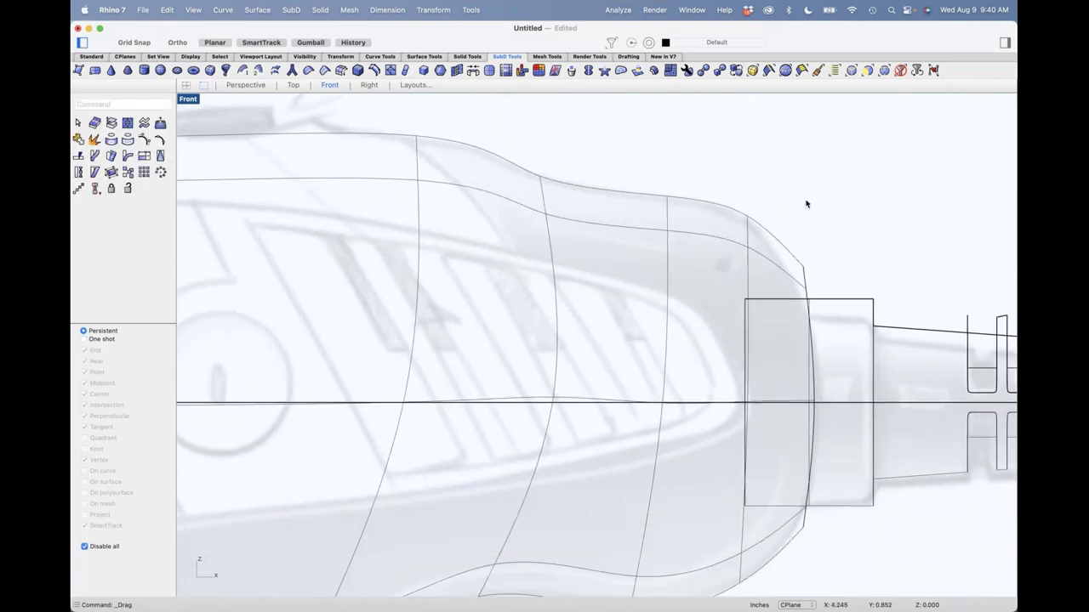
Lower the topside vertices of the cross loop above the logo area onto the sketched outline.
scroll(809, 219, down, 8)
right_drag(501, 217, 621, 237)
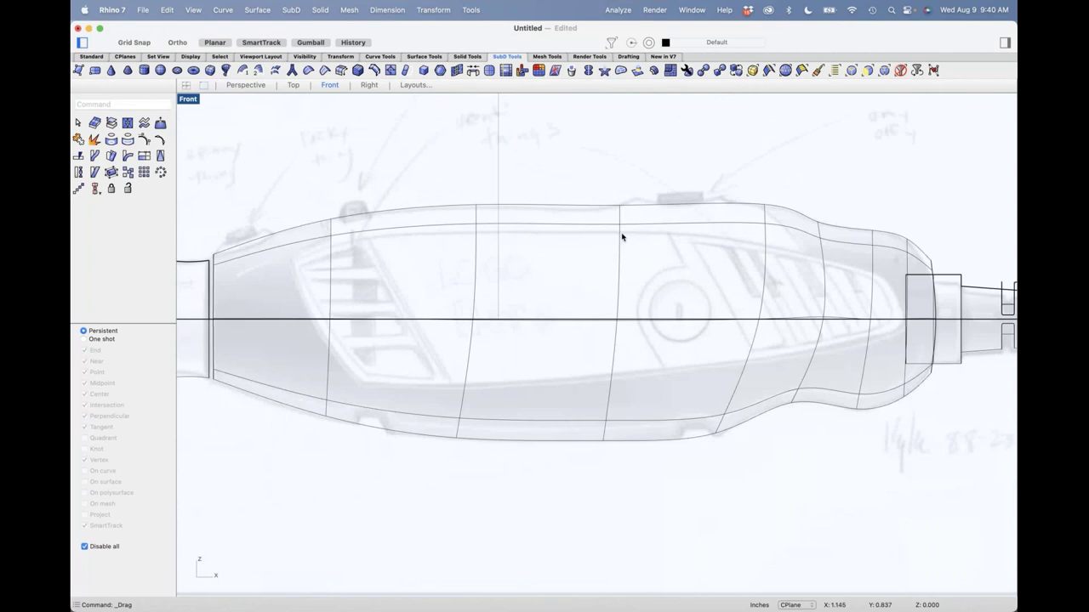
drag(462, 185, 513, 293)
drag(476, 164, 482, 213)
click(426, 157)
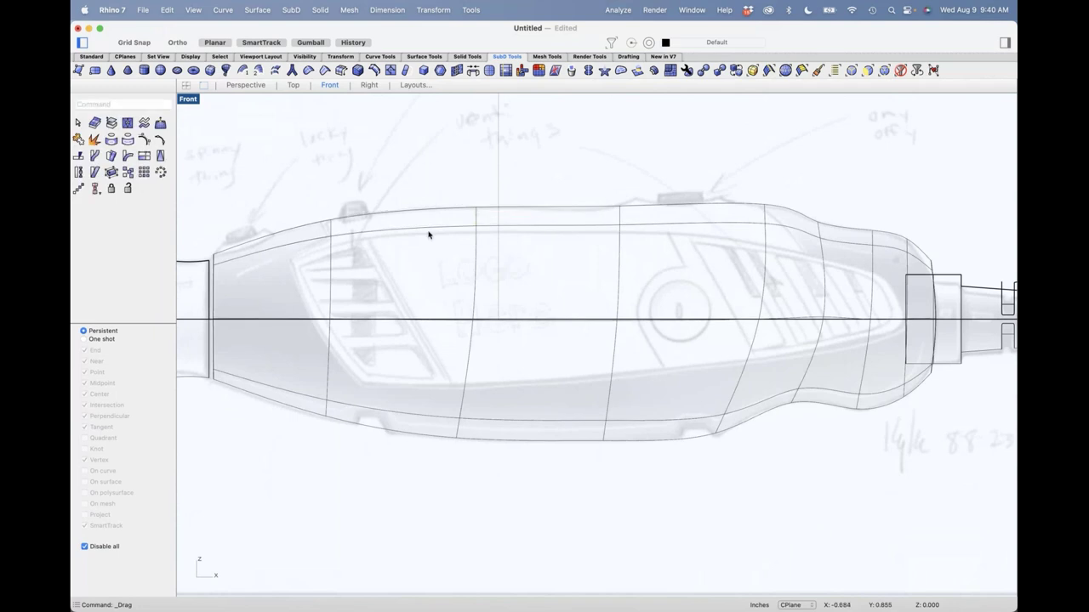
Nudge the topside vertices of the cross loop behind the sketched on/off switch down to the reference outline.
scroll(651, 445, down, 3)
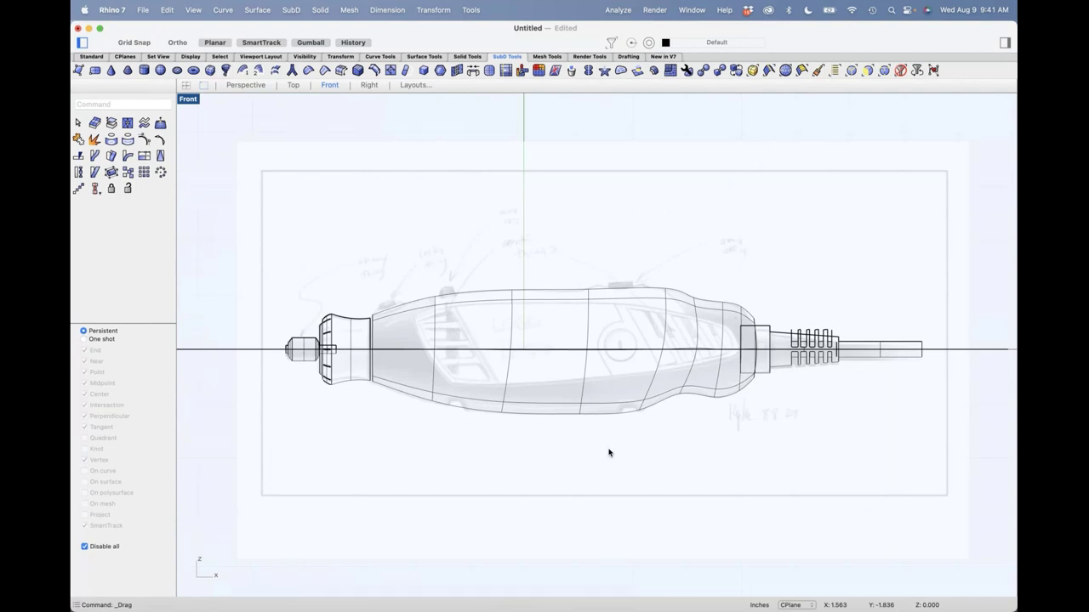
scroll(620, 308, up, 3)
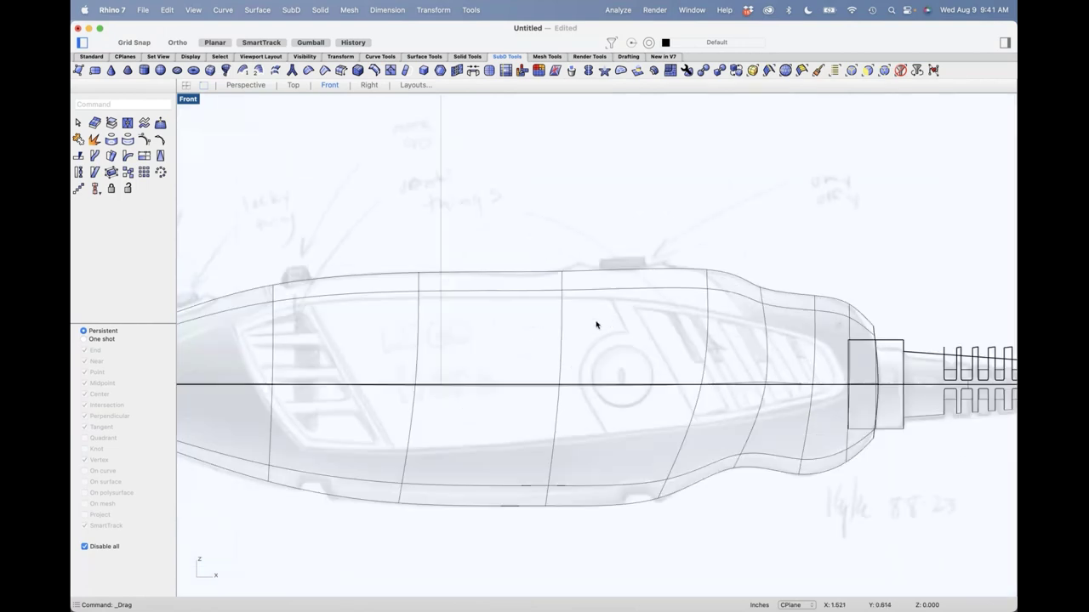
scroll(595, 319, up, 3)
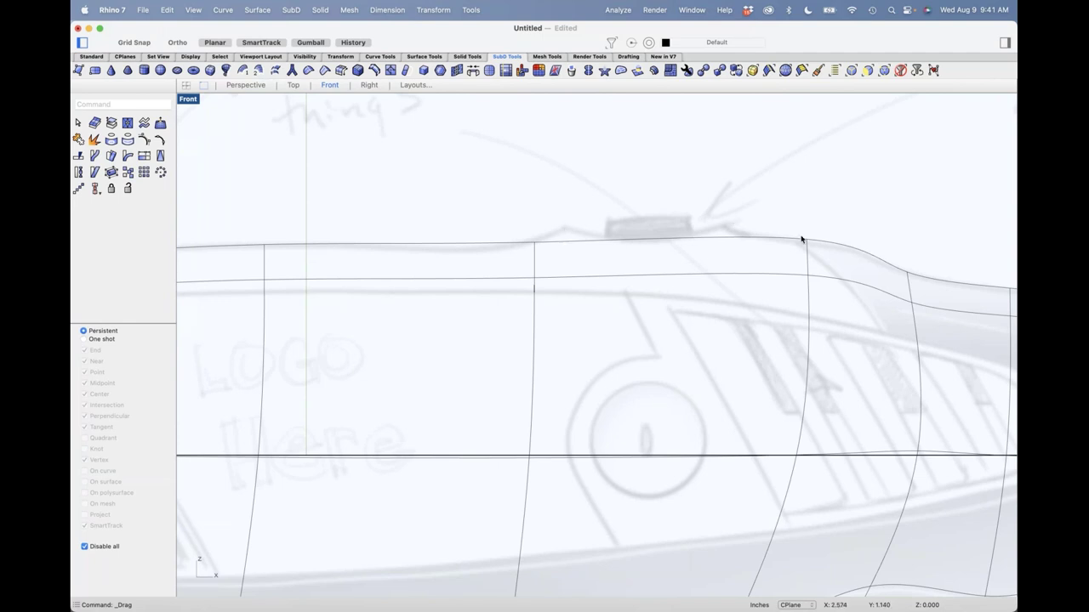
right_drag(613, 233, 554, 214)
shift+super+drag(752, 223, 770, 236)
click(724, 174)
scroll(711, 197, down, 6)
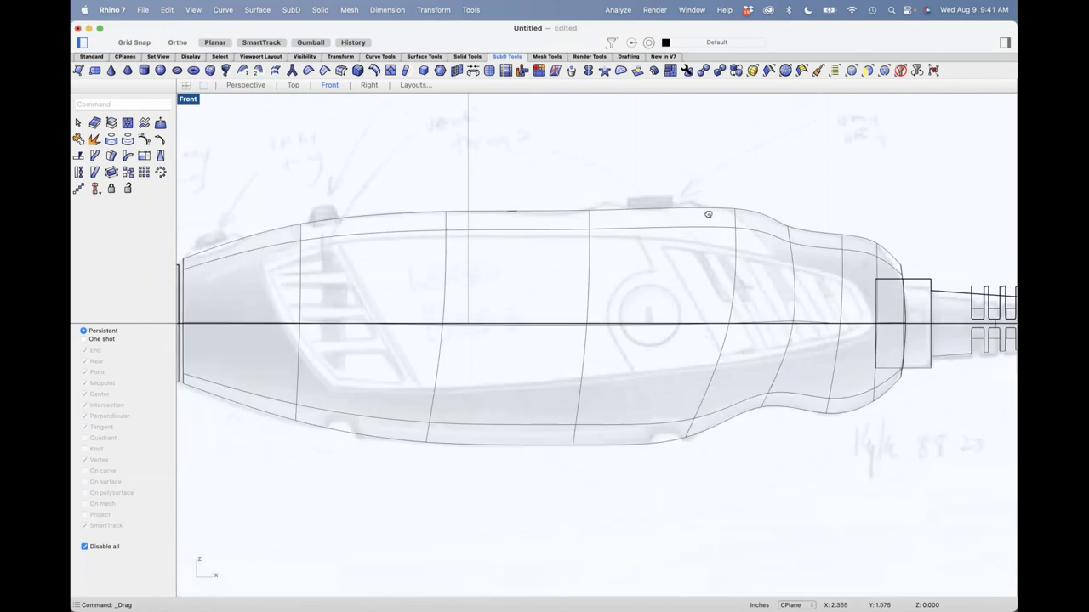
right_drag(708, 214, 719, 204)
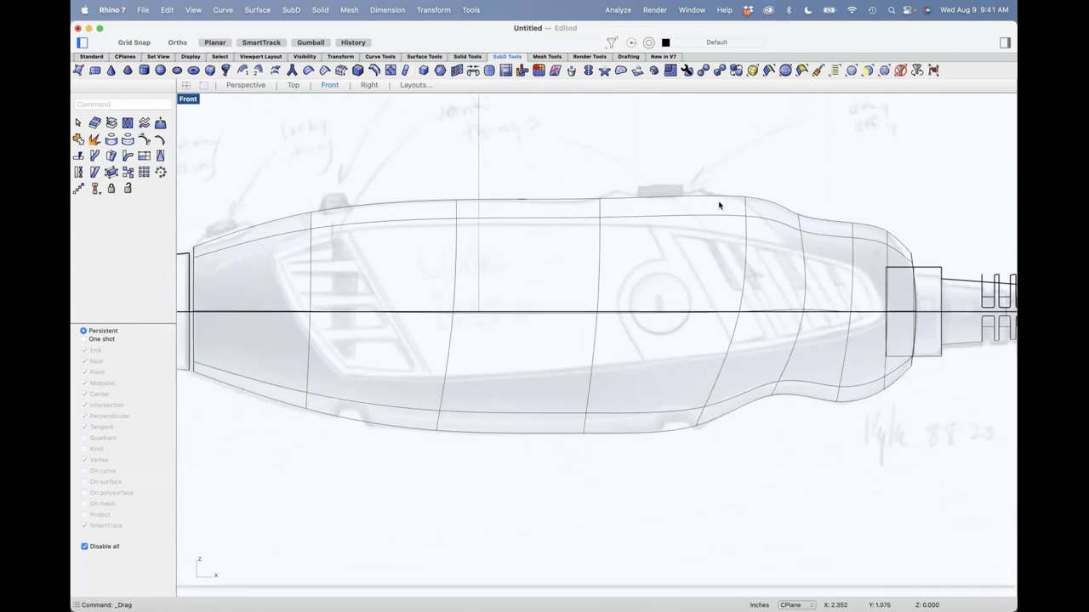
Show the model in the Perspective view with Shaded display mode.
key(ctrl+F4)
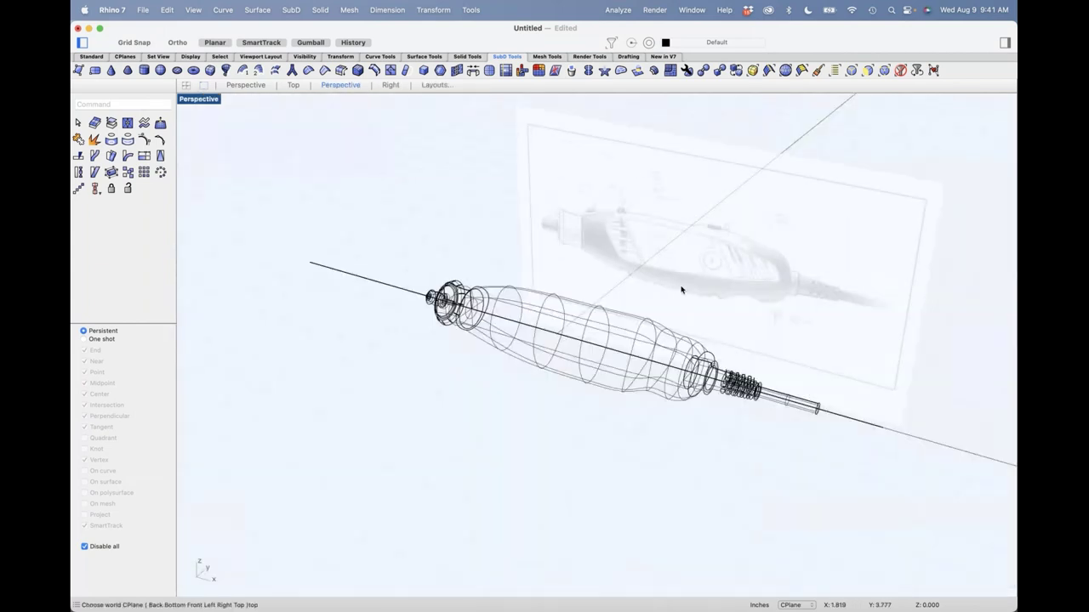
scroll(681, 289, up, 3)
click(198, 99)
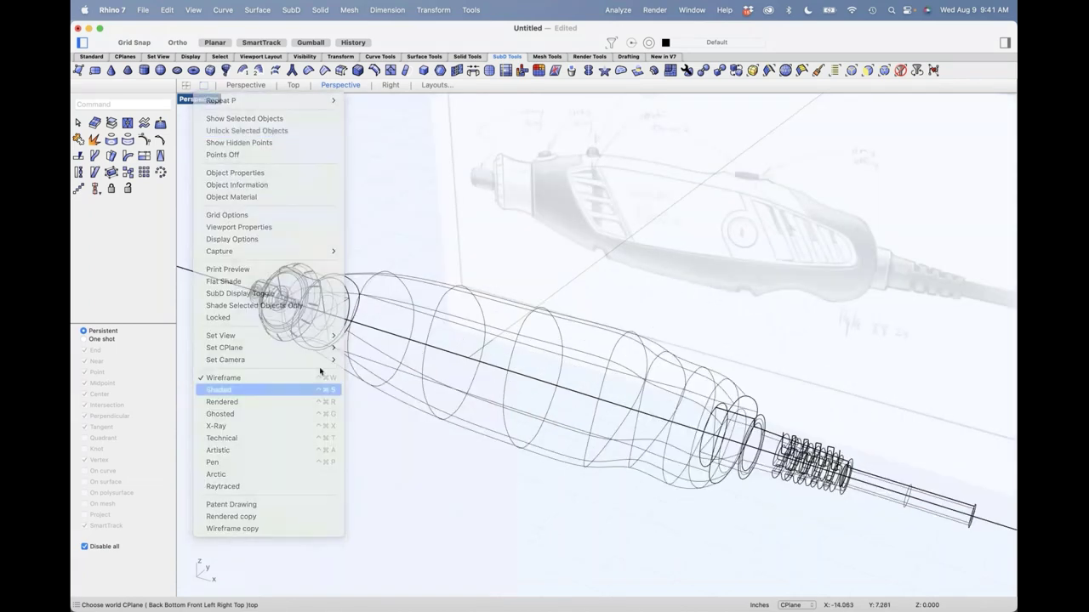
click(340, 384)
right_drag(531, 381, 527, 379)
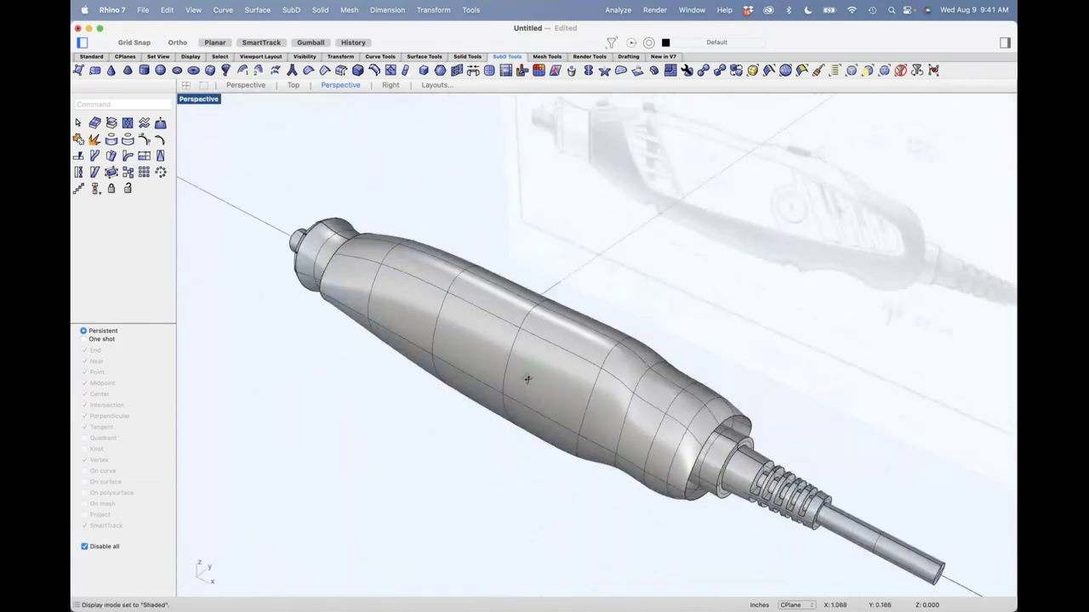
Inset the two topside faces beneath the sketched on/off switch, in Group mode.
key(ctrl+F2)
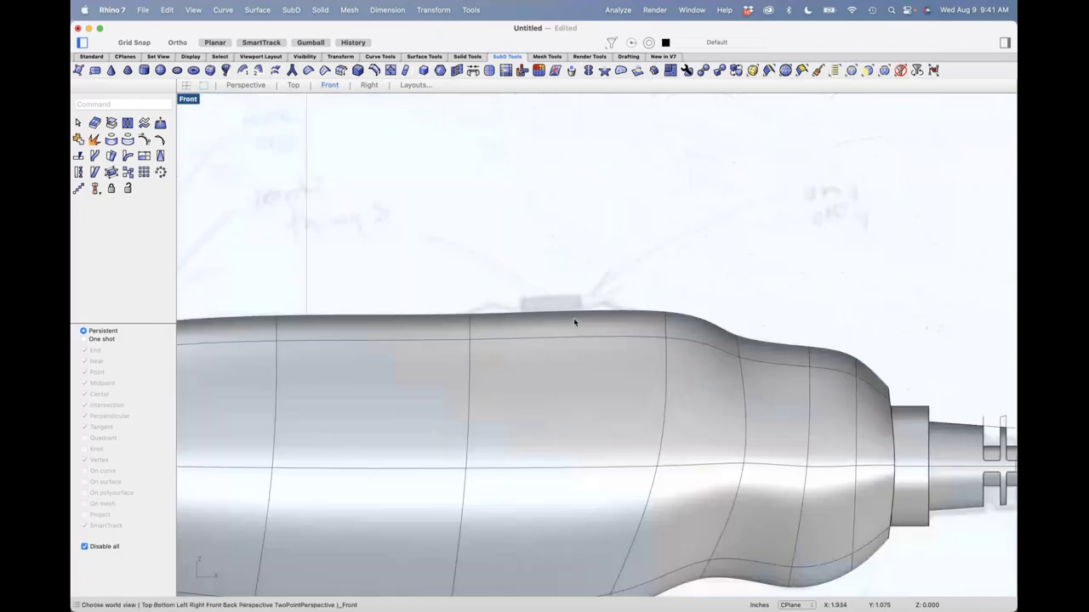
drag(594, 288, 560, 324)
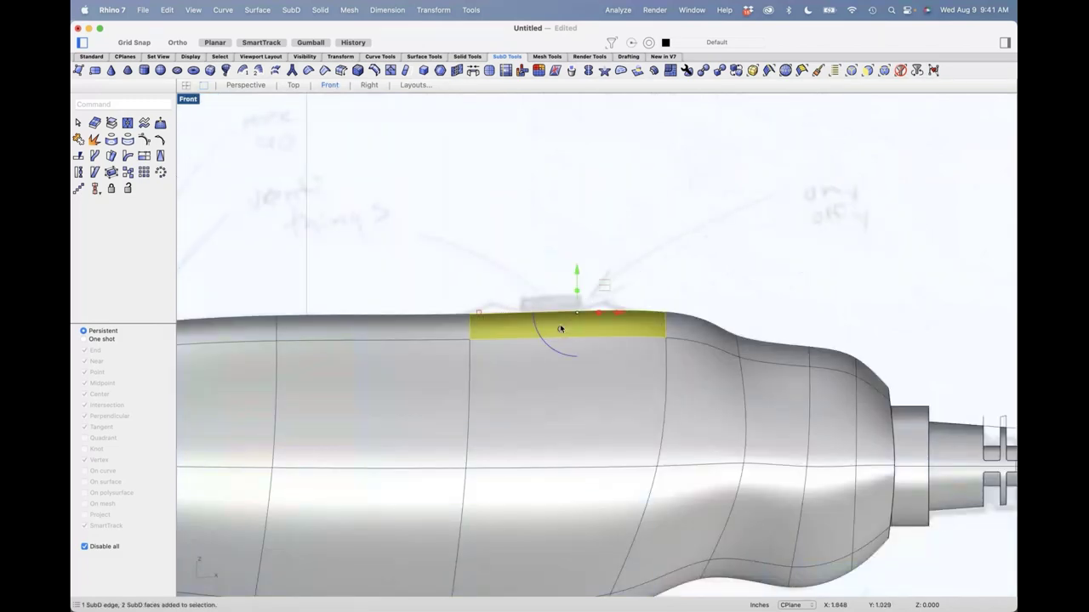
key(ctrl+F4)
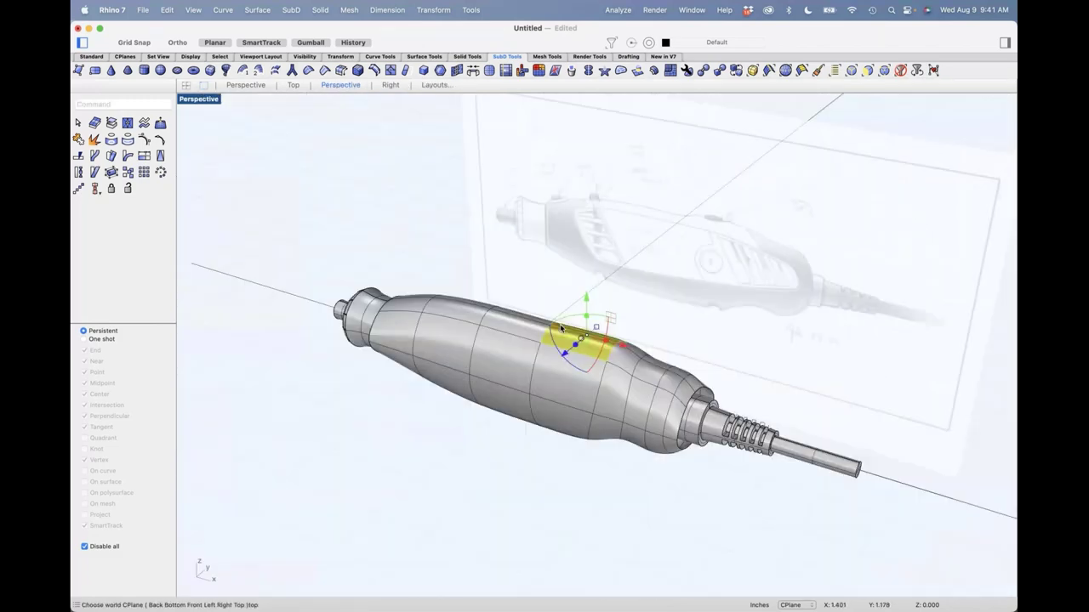
scroll(561, 328, up, 5)
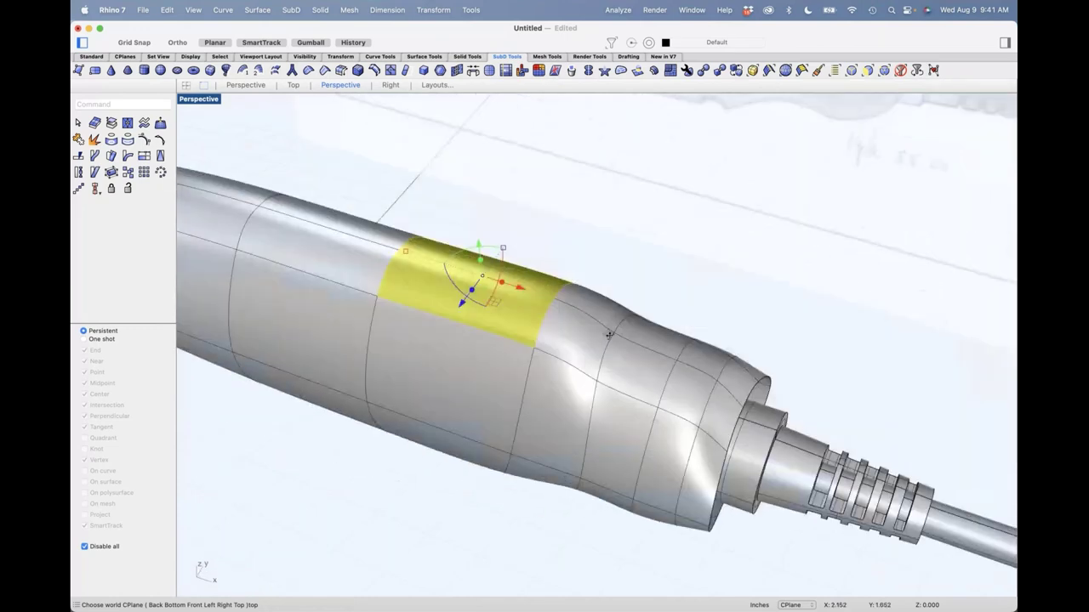
right_drag(609, 335, 373, 245)
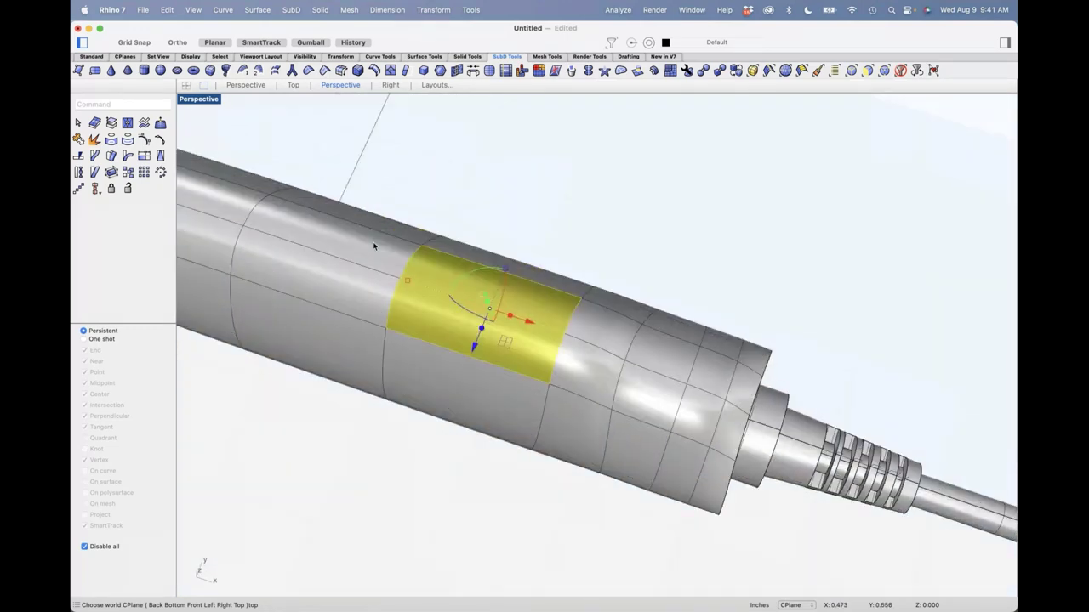
click(440, 70)
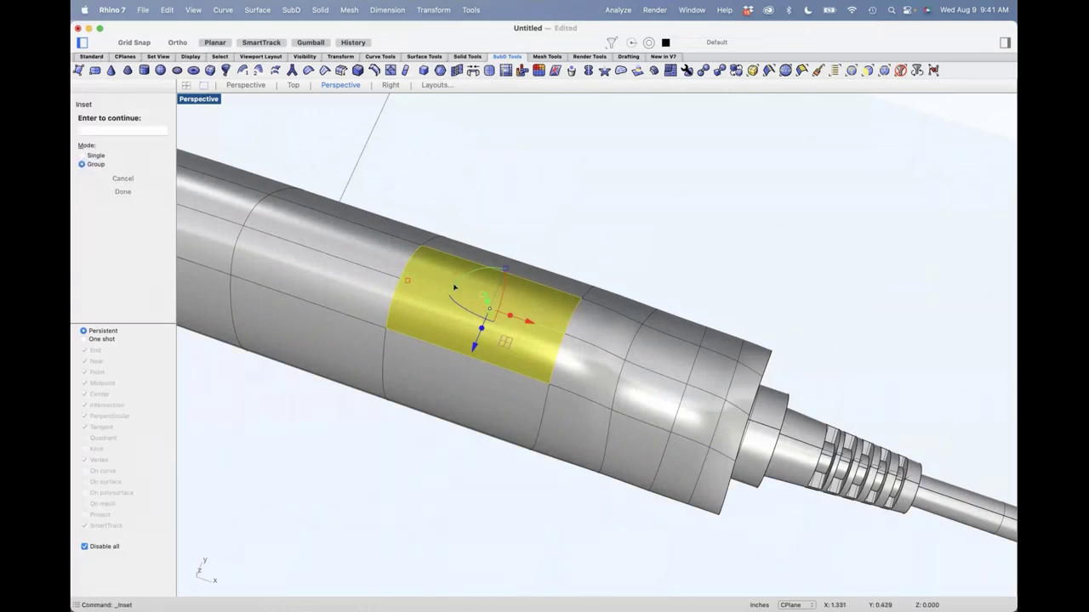
right_drag(443, 294, 444, 292)
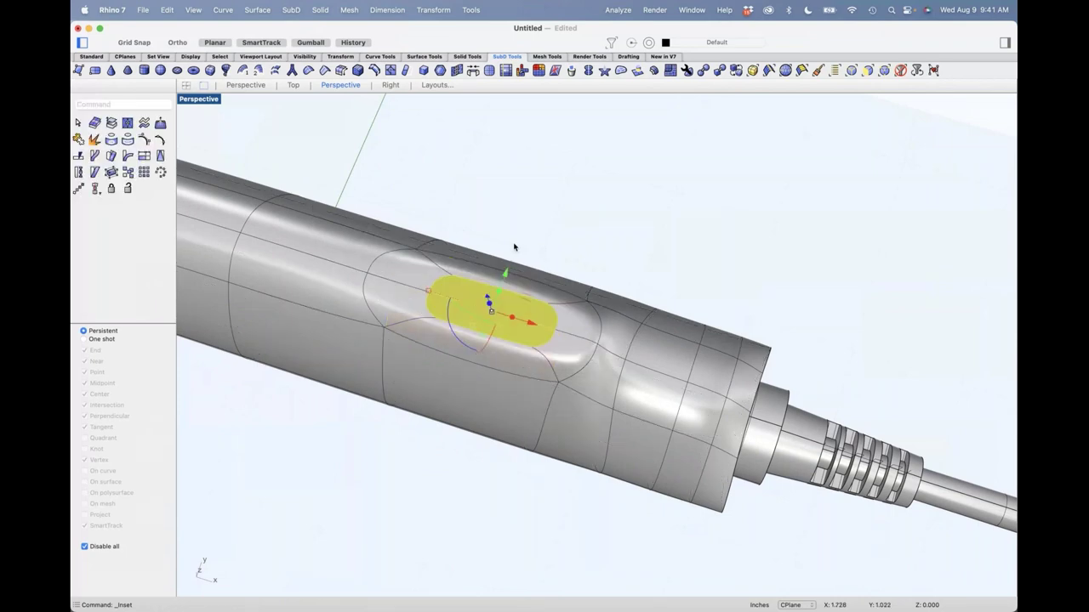
right_drag(512, 243, 508, 291)
click(507, 291)
Lower the inset faces into the body to form a shallow switch recess.
scroll(592, 343, up, 4)
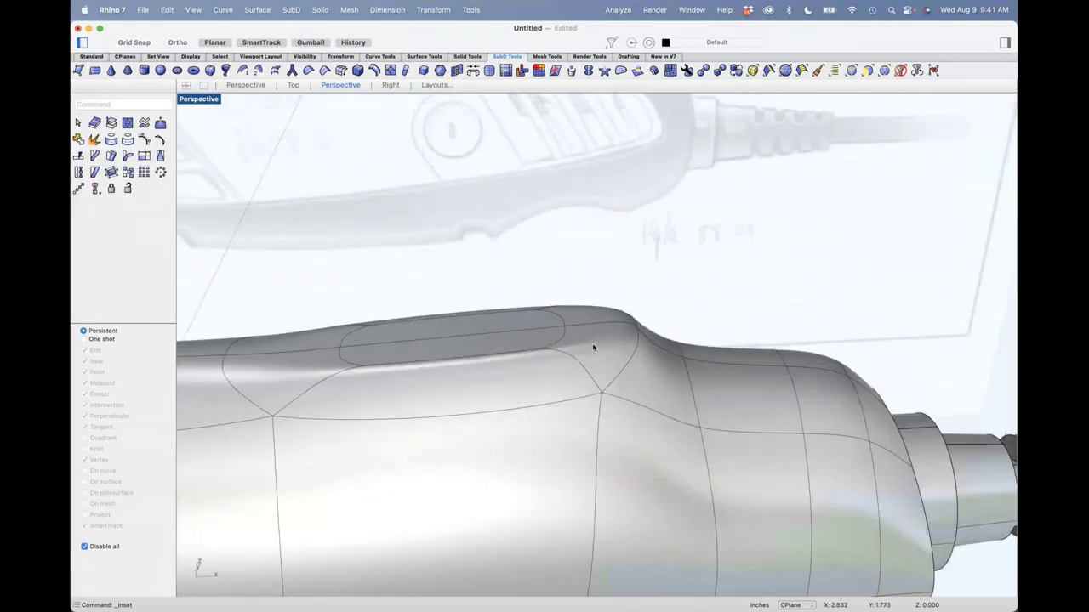
scroll(593, 347, up, 2)
click(557, 334)
right_drag(484, 282, 439, 312)
shift+super+click(469, 354)
click(522, 301)
click(455, 348)
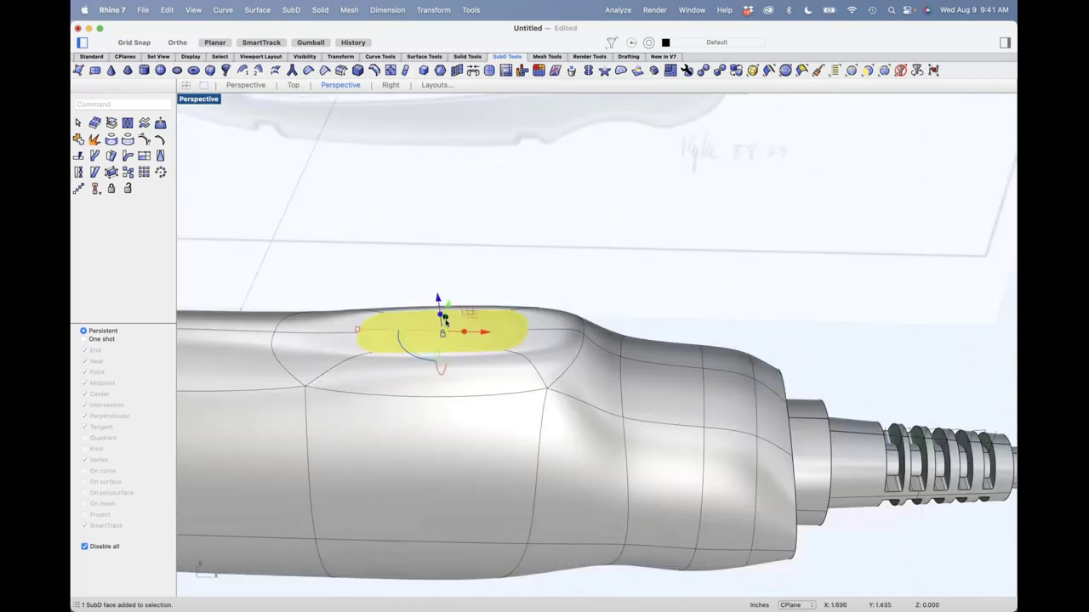
drag(445, 320, 443, 349)
click(500, 258)
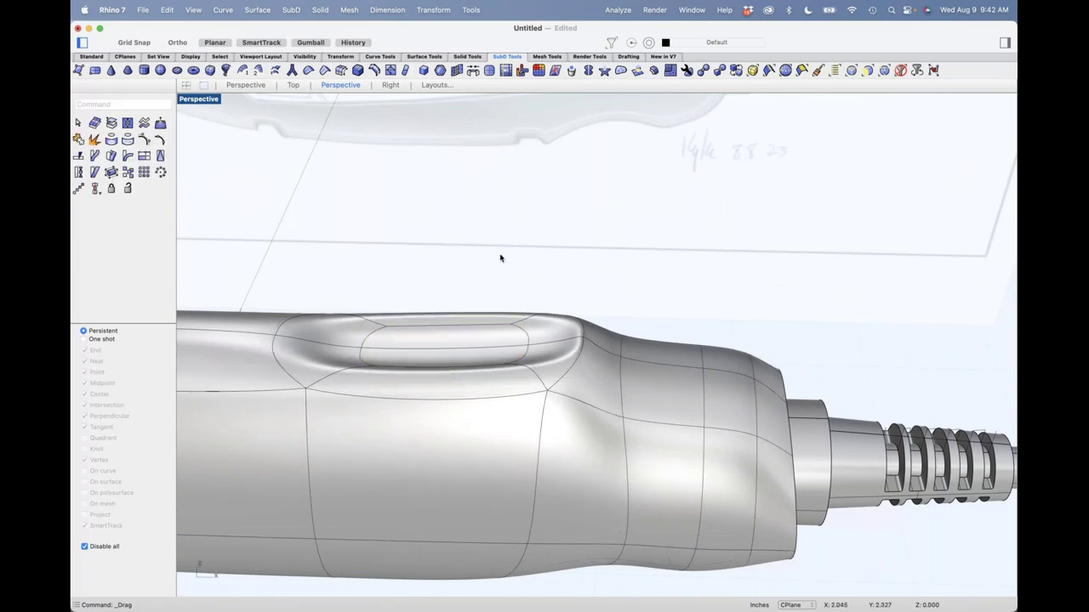
In the Front view, move the front edges of the switch recess back toward the sketched switch.
scroll(546, 283, down, 4)
scroll(430, 338, up, 3)
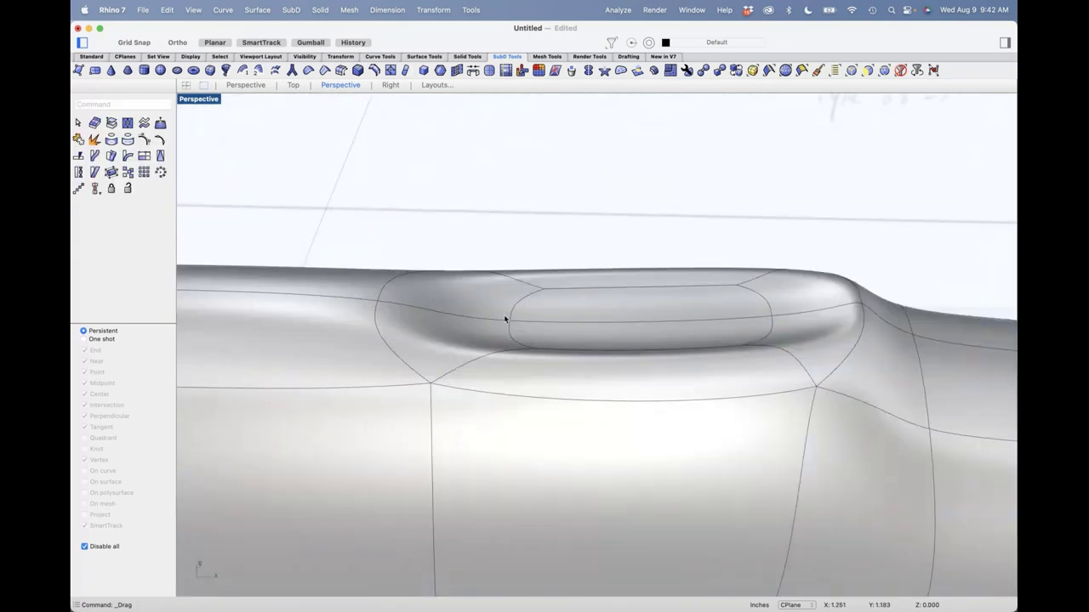
click(376, 292)
shift+click(377, 294)
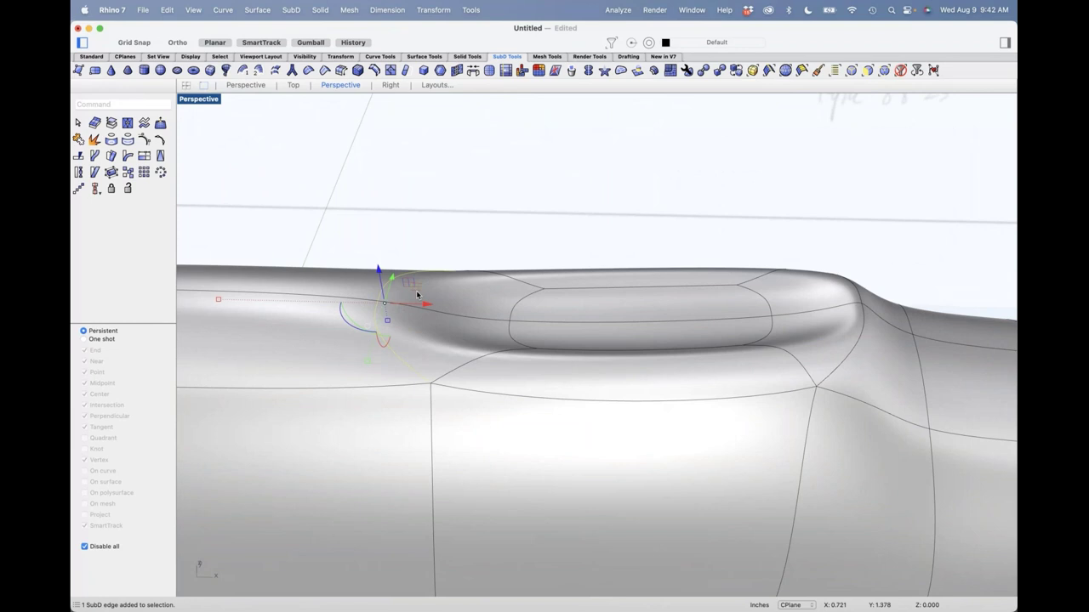
key(ctrl+F2)
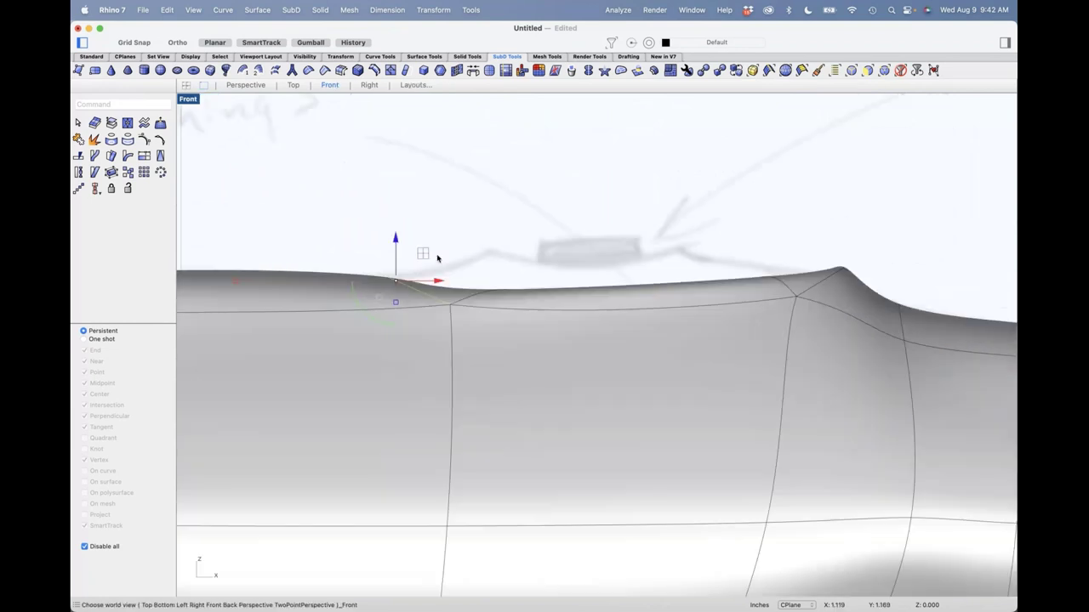
drag(430, 255, 533, 239)
Move the rear vertices of the switch recess forward to just behind the sketched switch.
click(836, 241)
shift+super+drag(731, 228, 833, 292)
drag(774, 271, 611, 251)
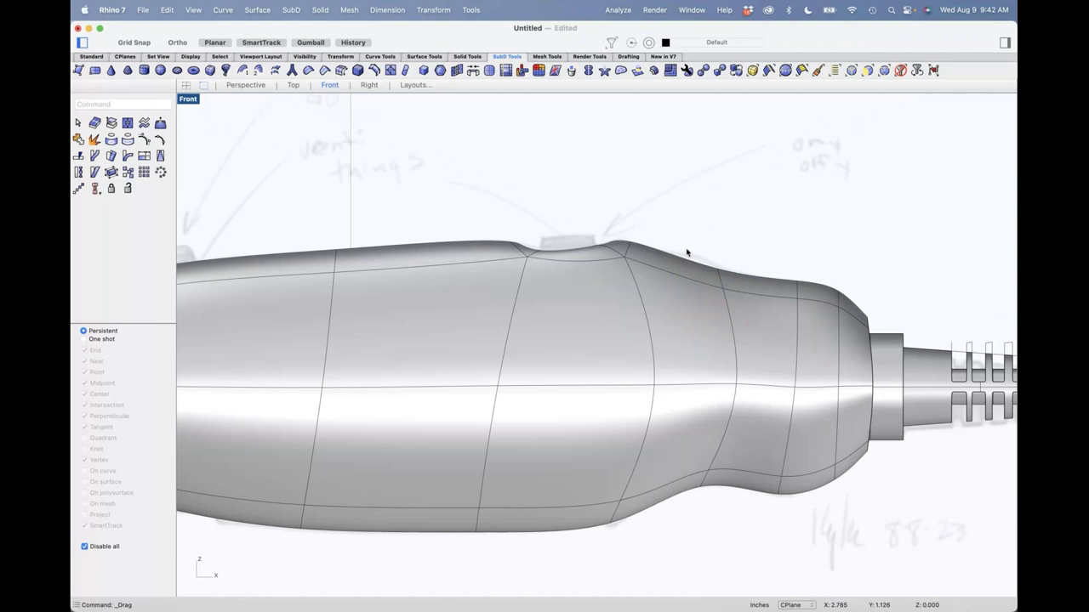
Insert an edge loop around the body between the switch recess and the loop at the rear waist.
scroll(688, 253, up, 2)
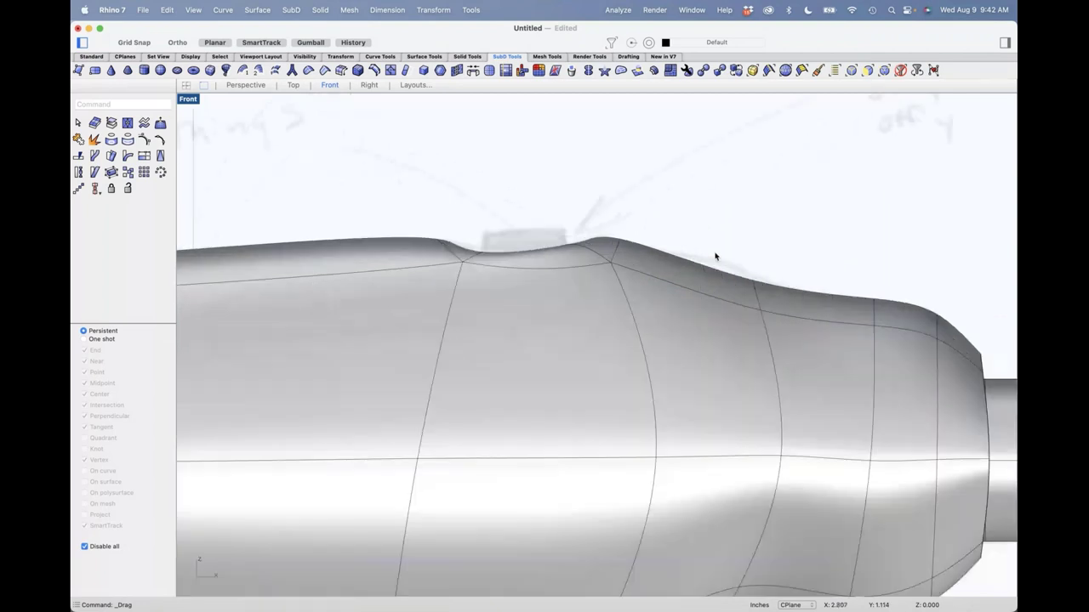
double_click(768, 337)
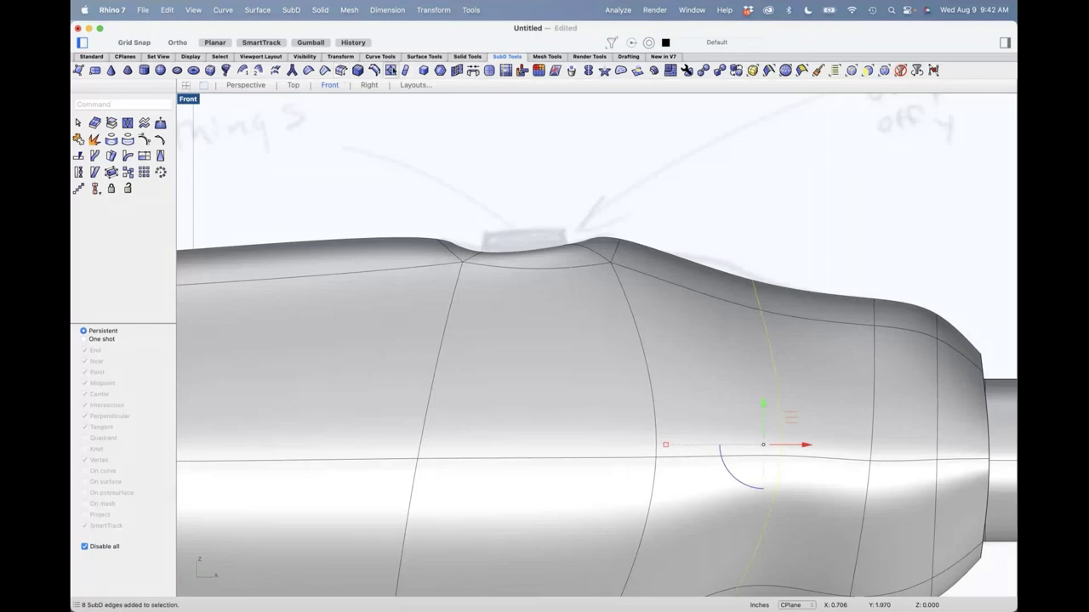
click(375, 70)
Move the topside vertices of the inserted loop and the rear waist loop to match the sketched outline.
drag(675, 222, 719, 306)
drag(700, 269, 734, 266)
drag(760, 228, 804, 327)
drag(807, 269, 826, 299)
click(764, 239)
scroll(764, 239, down, 6)
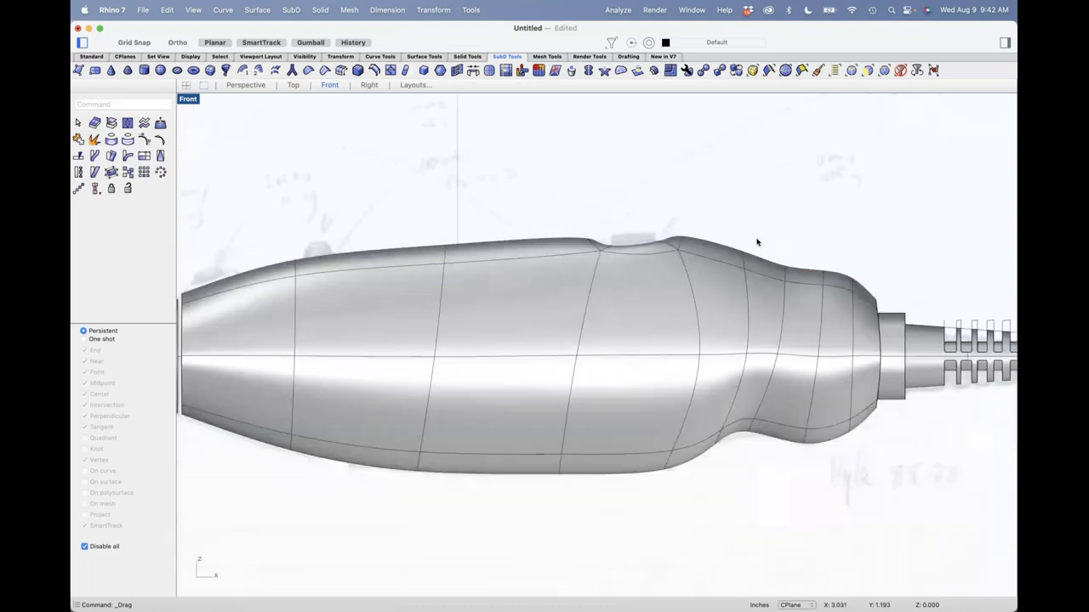
Delete the underside portion of the inserted loop below the lower lengthwise edge.
scroll(747, 472, up, 4)
drag(678, 477, 697, 457)
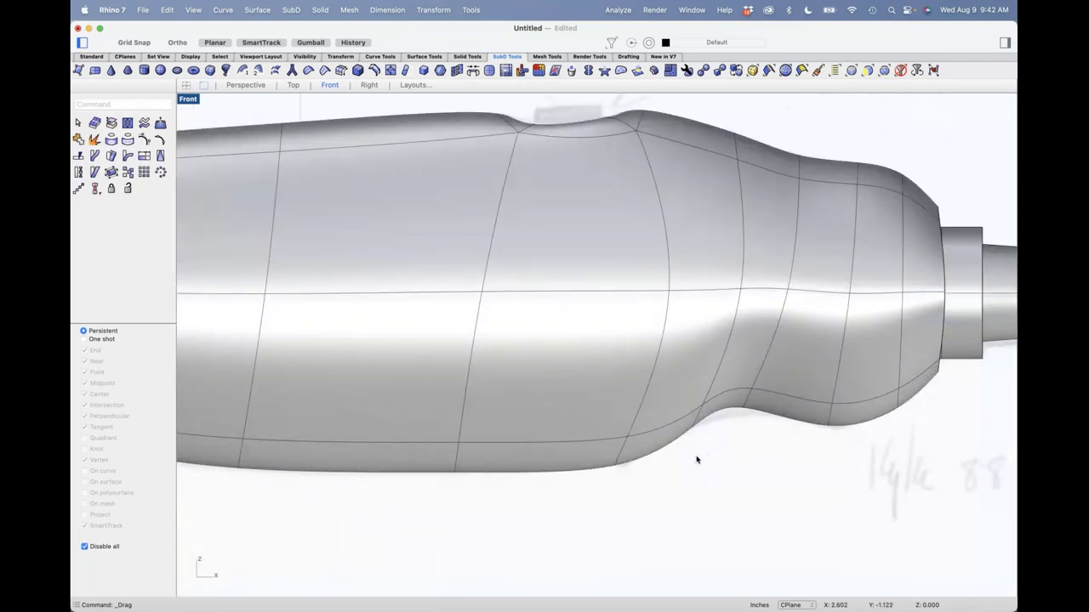
scroll(701, 397, down, 1)
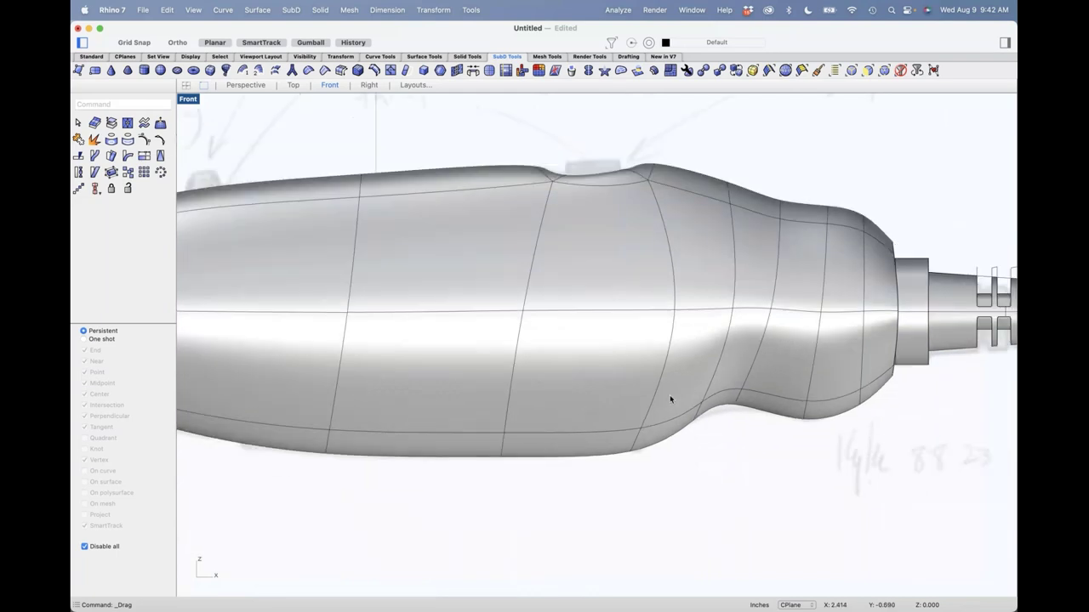
scroll(703, 437, up, 3)
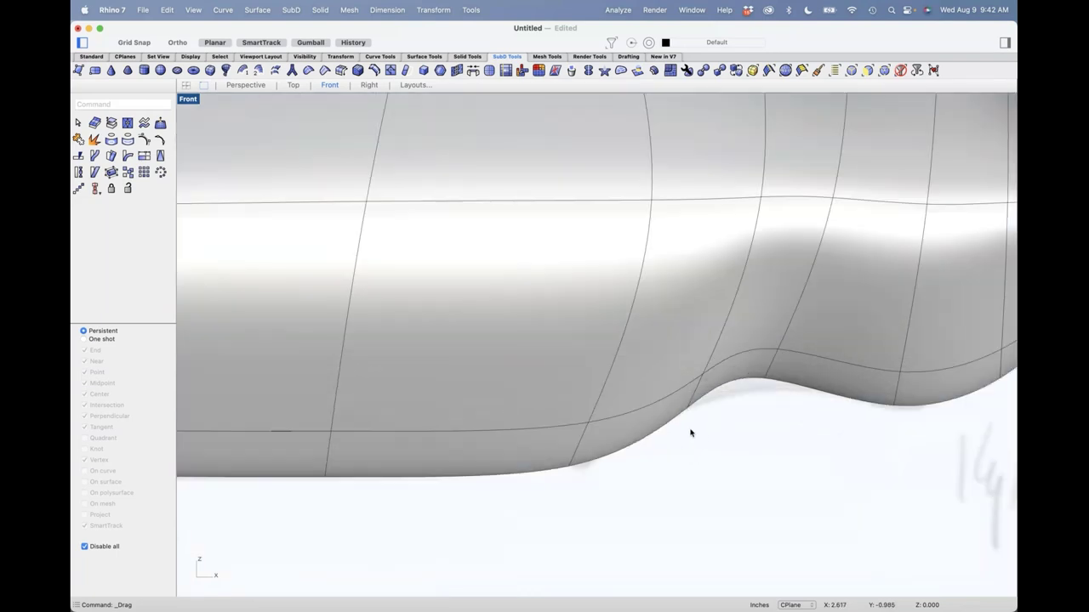
drag(665, 449, 748, 323)
key(Delete)
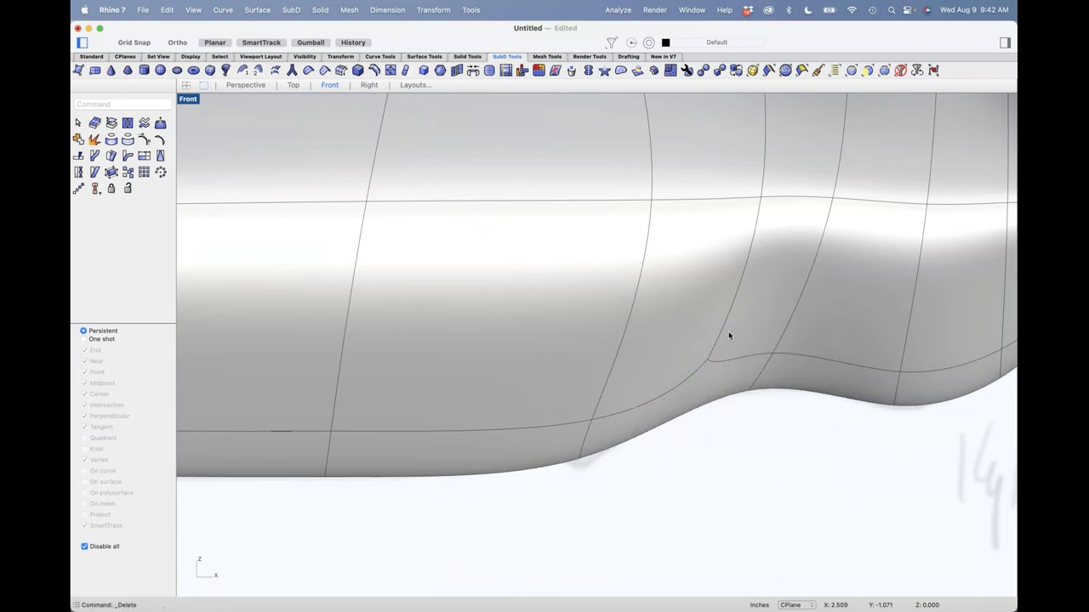
Try to delete the side segments of the inserted edge loop up to the upper lengthwise edge, and undo the deletions.
scroll(575, 366, down, 5)
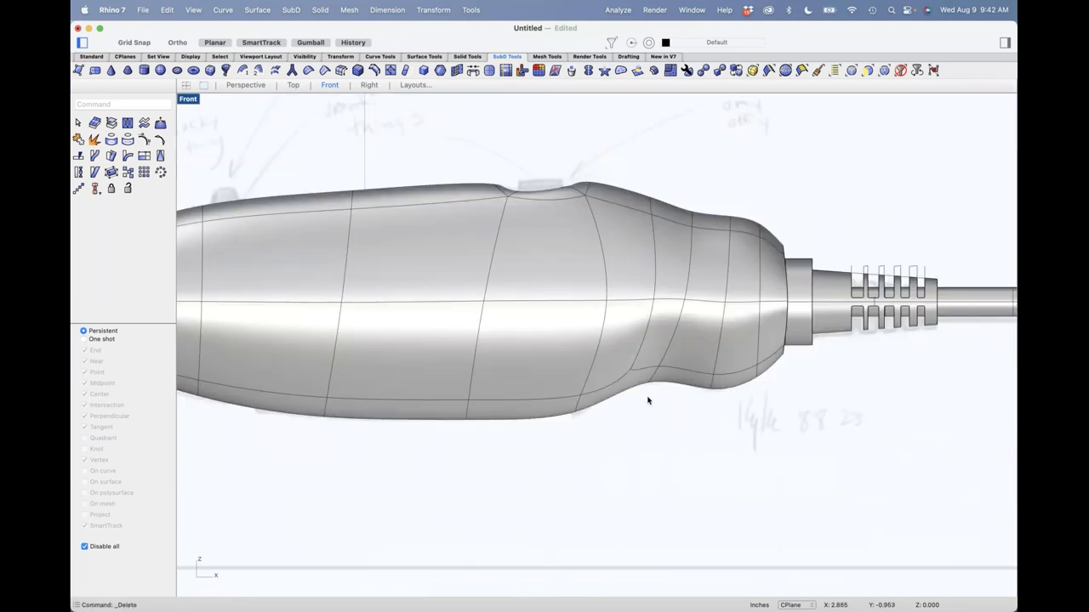
scroll(647, 396, up, 2)
drag(593, 451, 676, 259)
shift+super+click(642, 331)
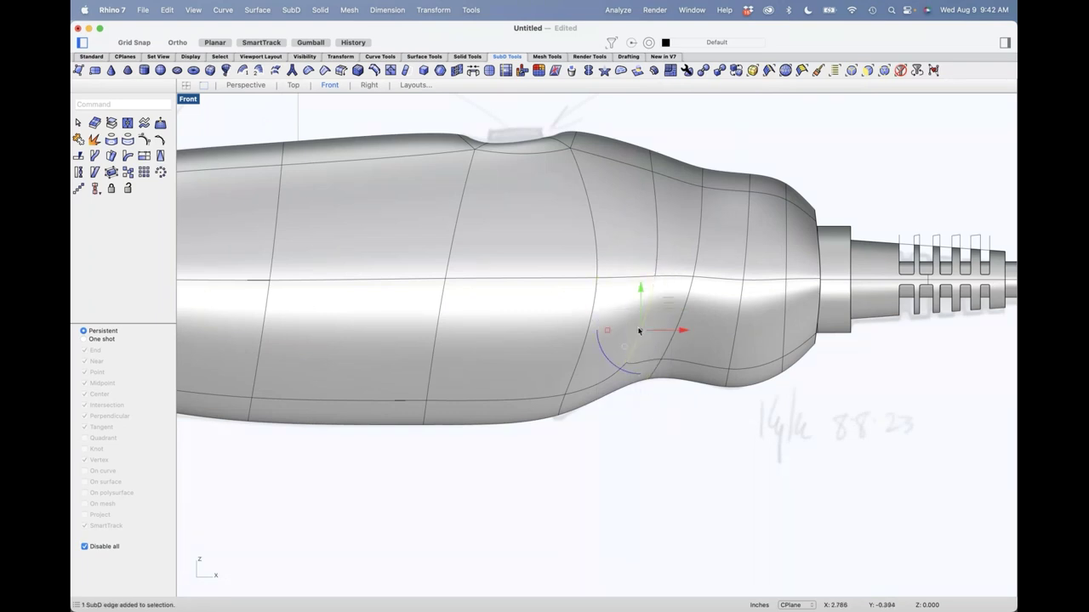
key(Delete)
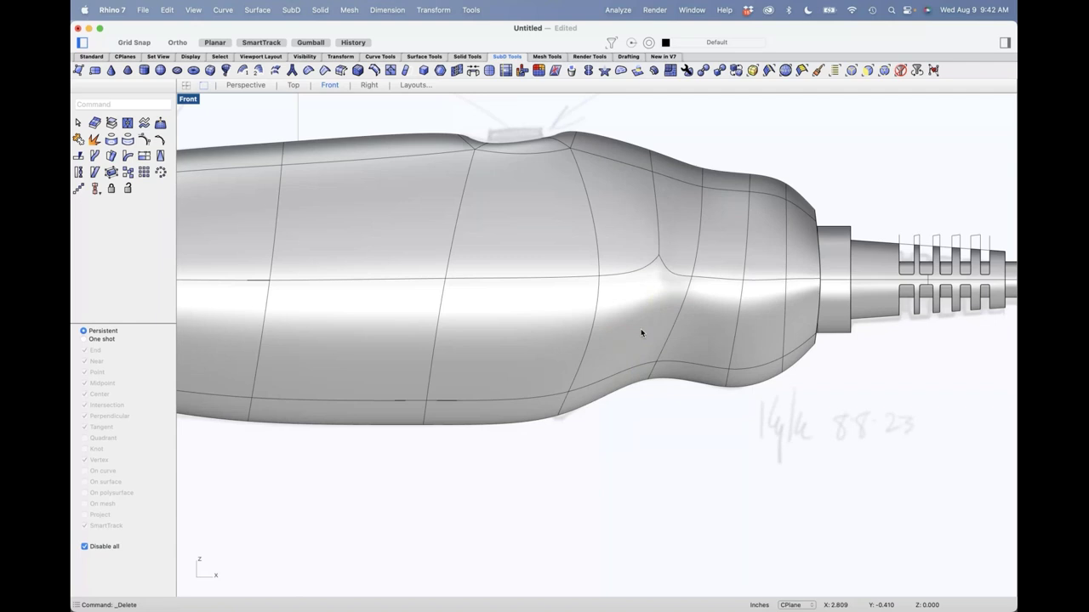
click(659, 239)
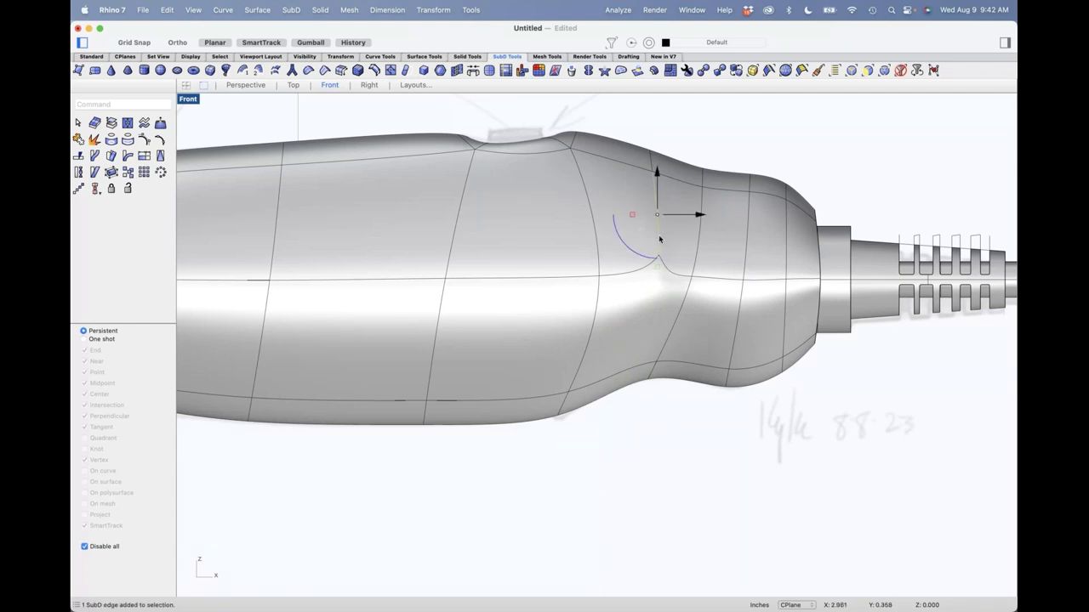
key(Delete)
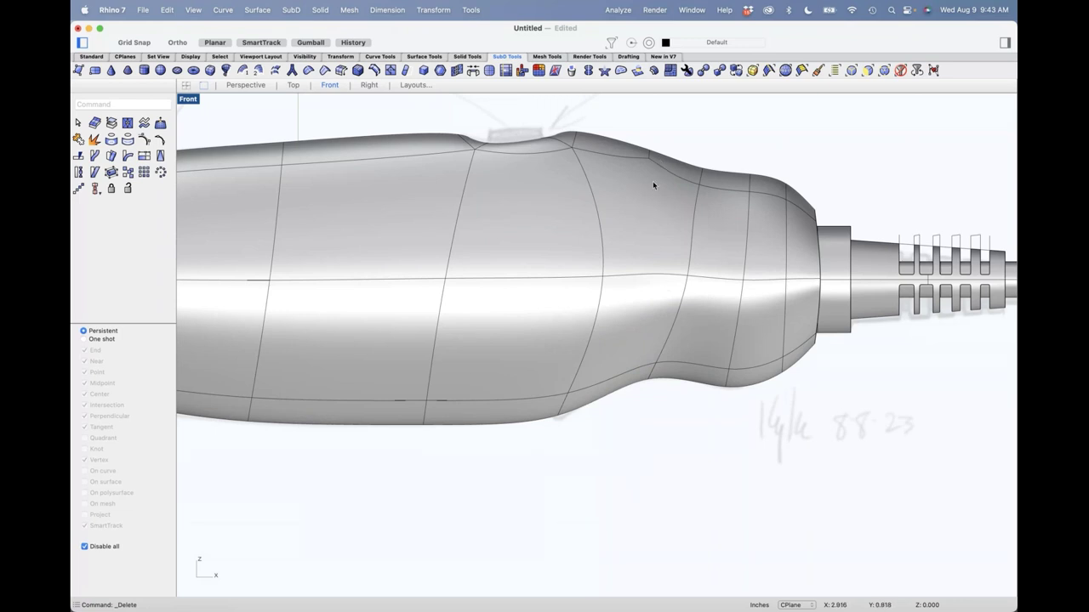
key(super+z)
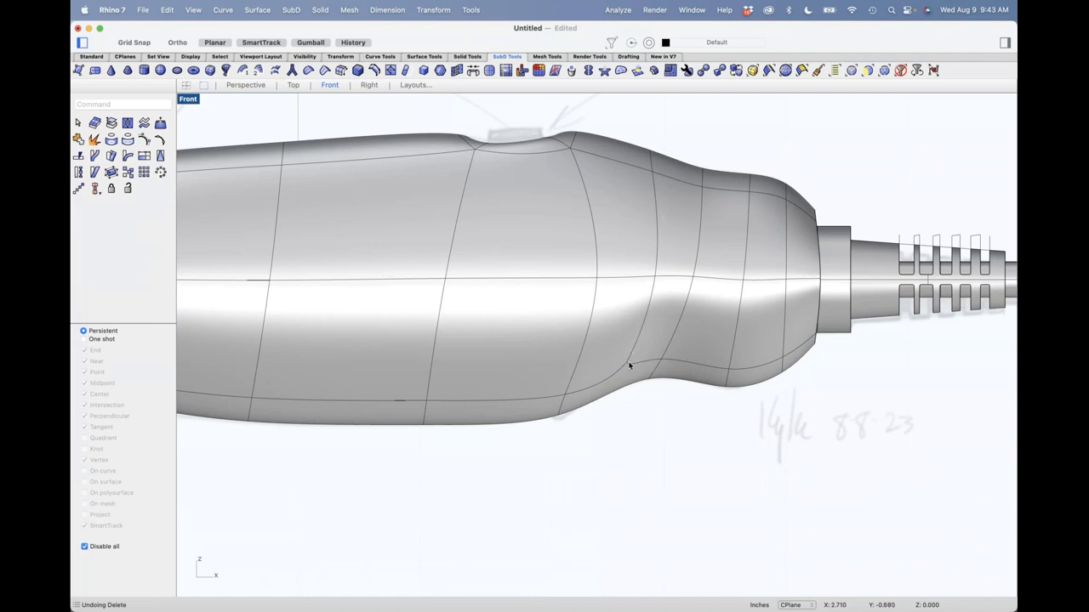
Try once more ending the inserted loop at the upper lengthwise edge by deleting its side segments, and restore them.
shift+super+click(654, 293)
key(Delete)
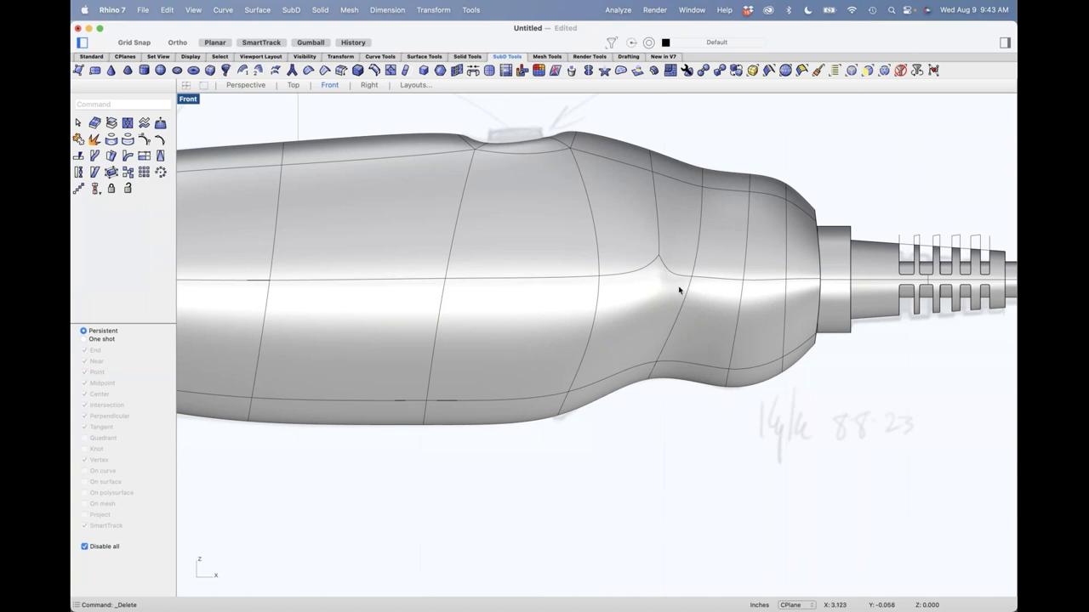
shift+super+click(659, 232)
key(Delete)
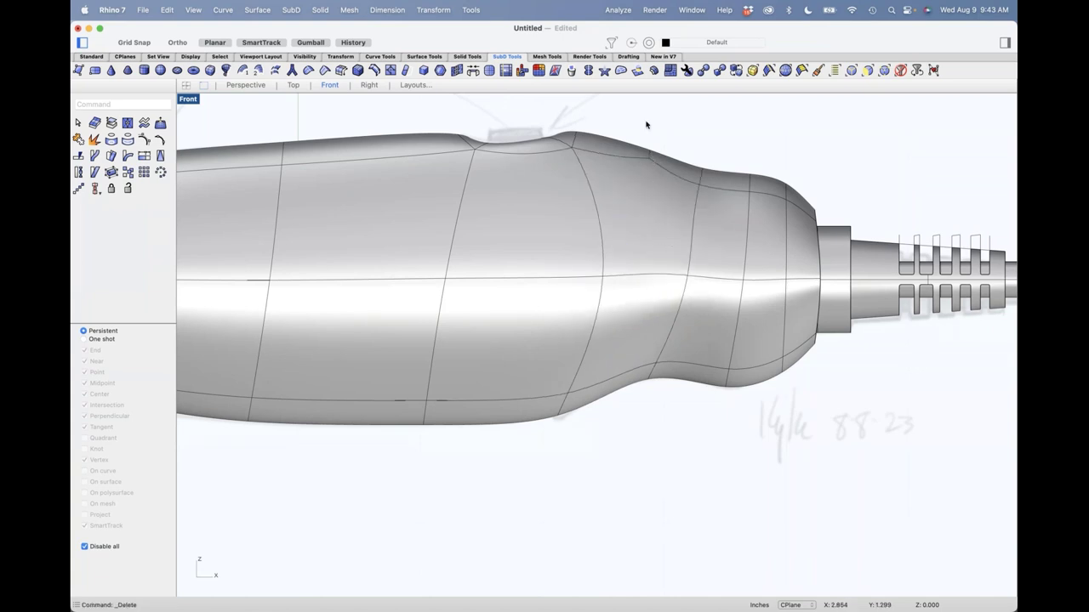
shift+super+drag(647, 125, 676, 191)
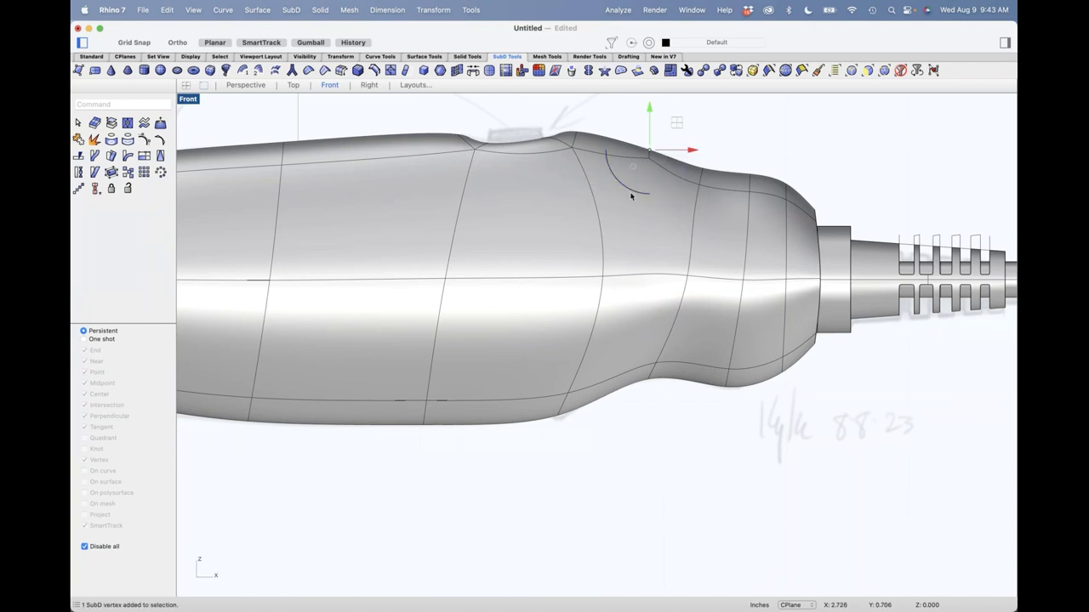
scroll(632, 197, down, 3)
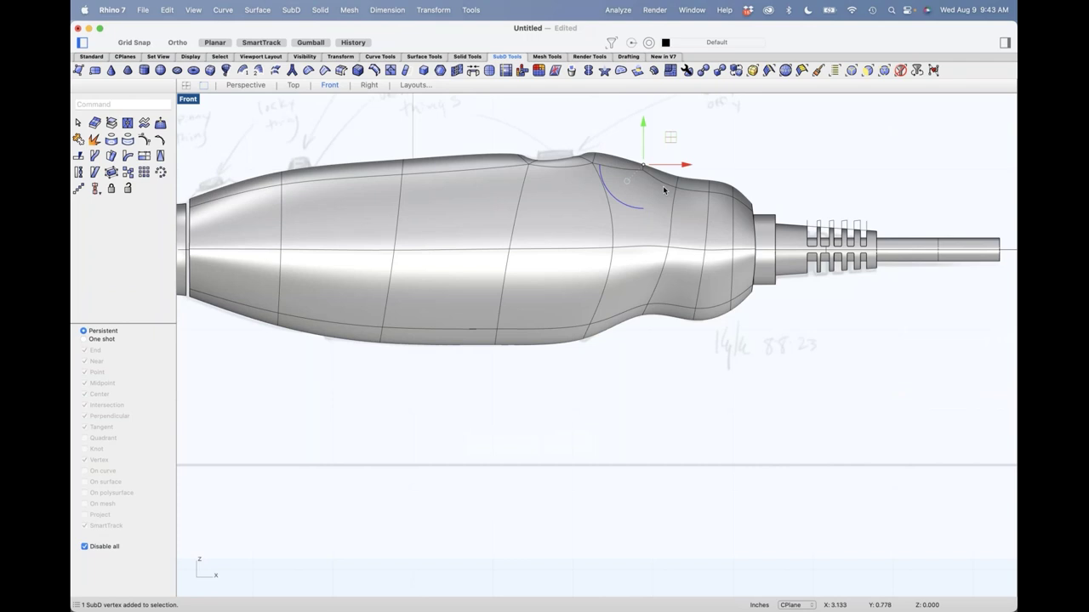
key(super+z)
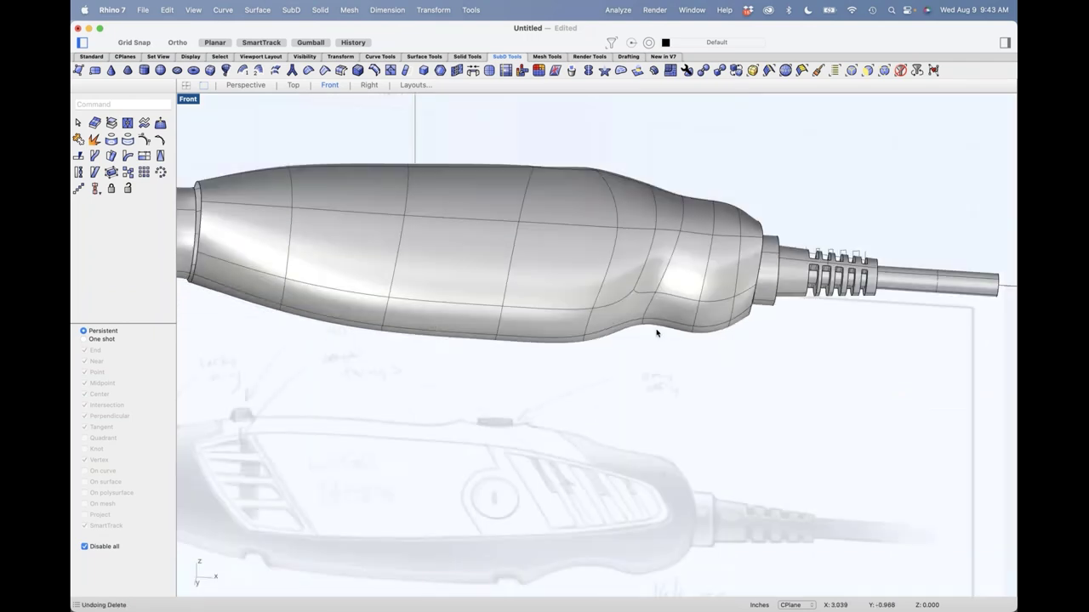
Move the vertex where the shortened loop meets the lower lengthwise edge slightly forward.
mouse_move(656, 332)
ctrl+shift+right_down()
mouse_move(583, 303)
mouse_move(637, 372)
ctrl+shift+right_up()
scroll(610, 301, up, 4)
shift+super+click(628, 309)
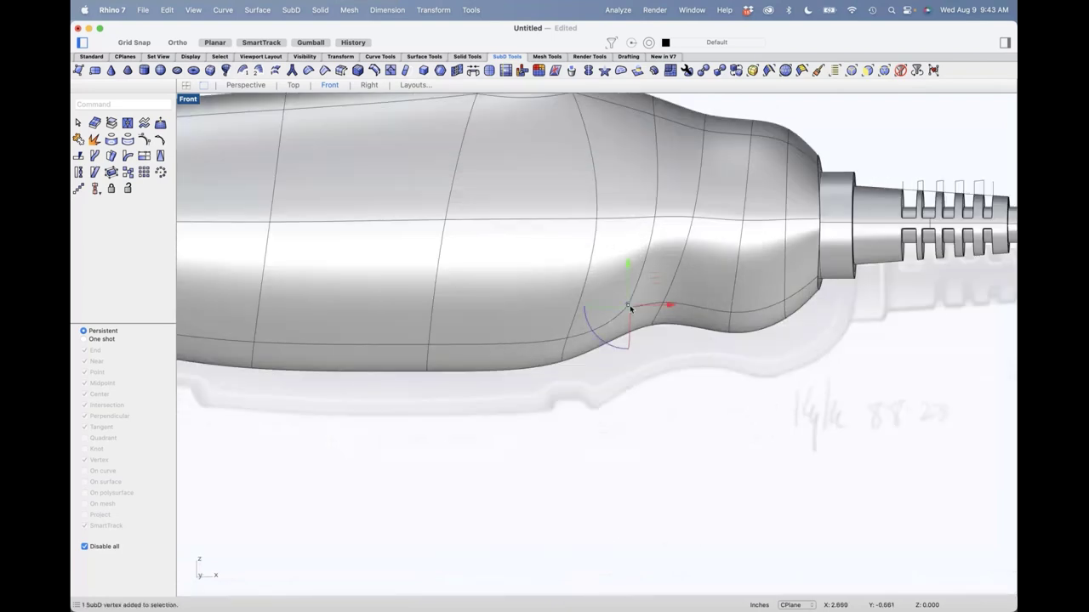
ctrl+shift+right_drag(657, 368, 529, 365)
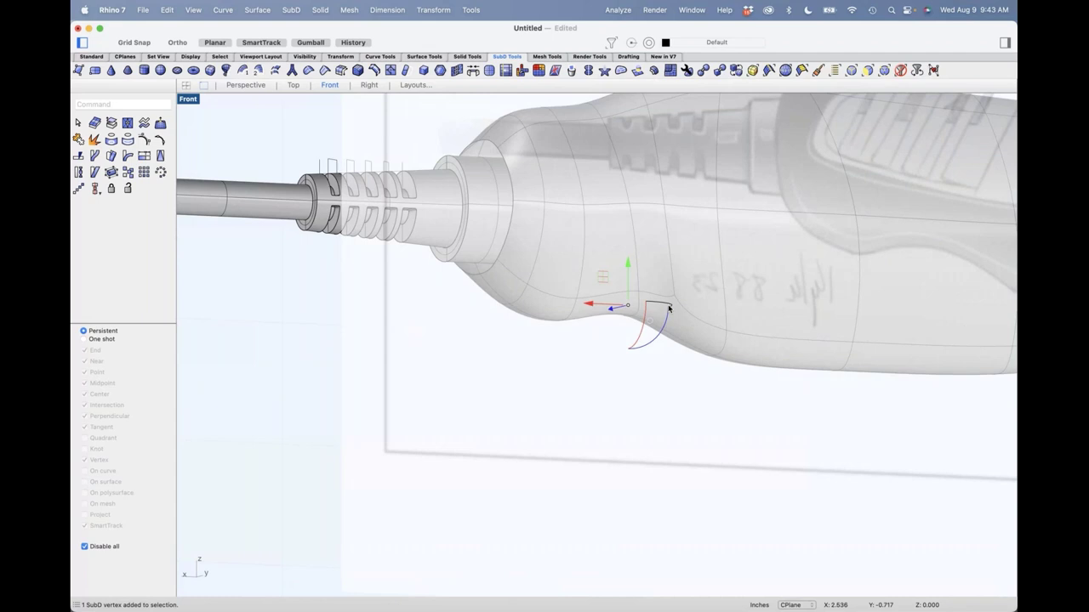
key(Home)
mouse_move(649, 301)
mouse_down()
mouse_move(669, 266)
mouse_move(634, 299)
mouse_move(622, 285)
mouse_move(637, 299)
mouse_up()
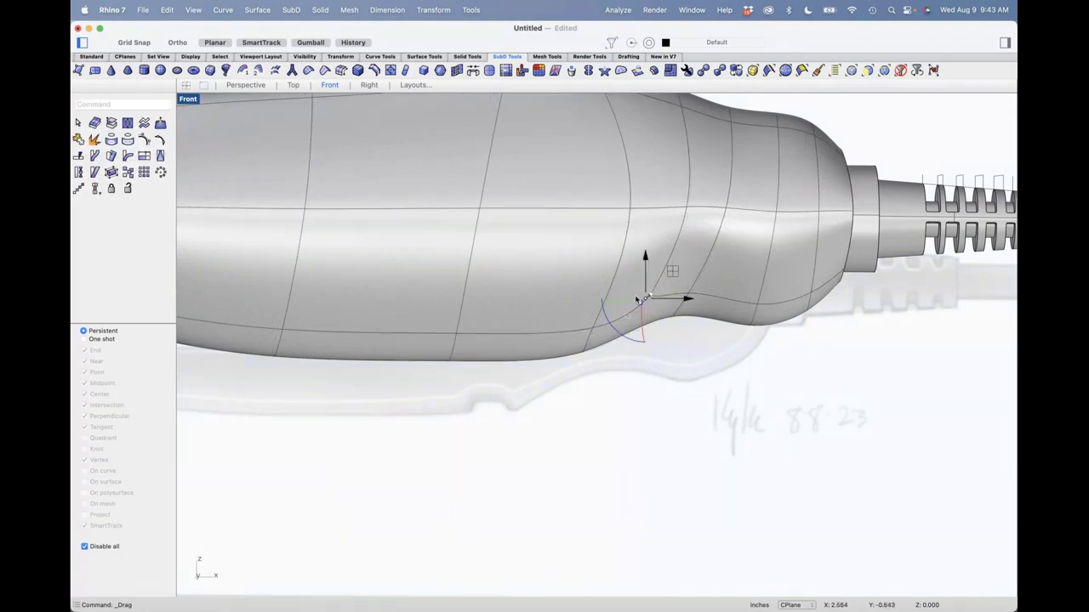
click(693, 323)
Nudge the rear waist loop's vertex on the lower lengthwise edge slightly to refine the underside transition.
scroll(692, 323, down, 4)
scroll(694, 311, up, 6)
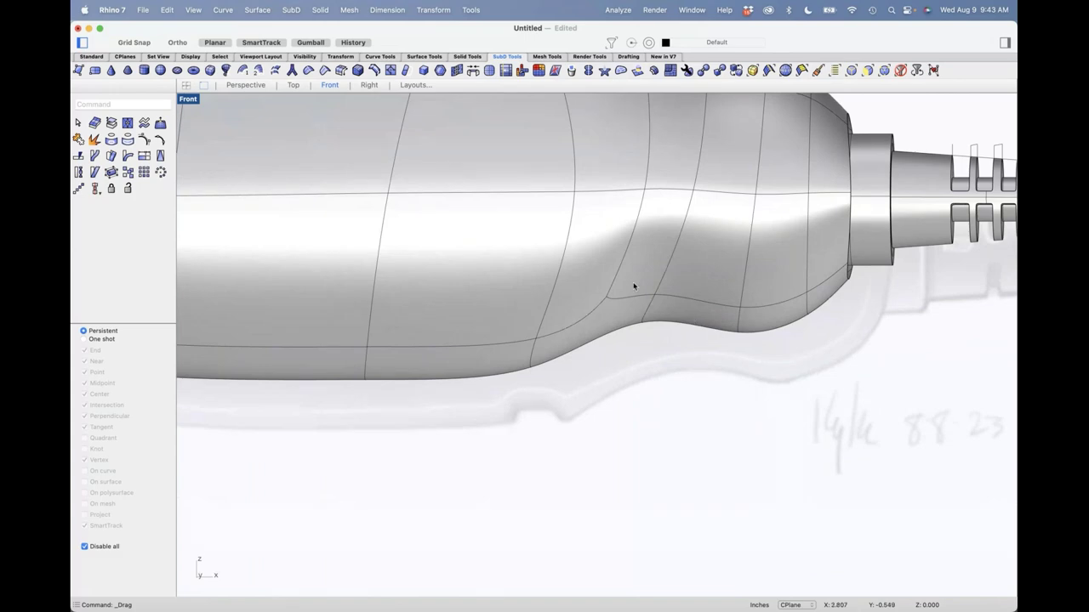
click(646, 300)
ctrl+shift+right_drag(702, 391, 678, 343)
mouse_move(696, 278)
mouse_down()
mouse_move(719, 240)
mouse_move(706, 315)
mouse_move(737, 231)
mouse_move(715, 291)
mouse_move(734, 253)
mouse_move(698, 278)
mouse_up()
click(693, 371)
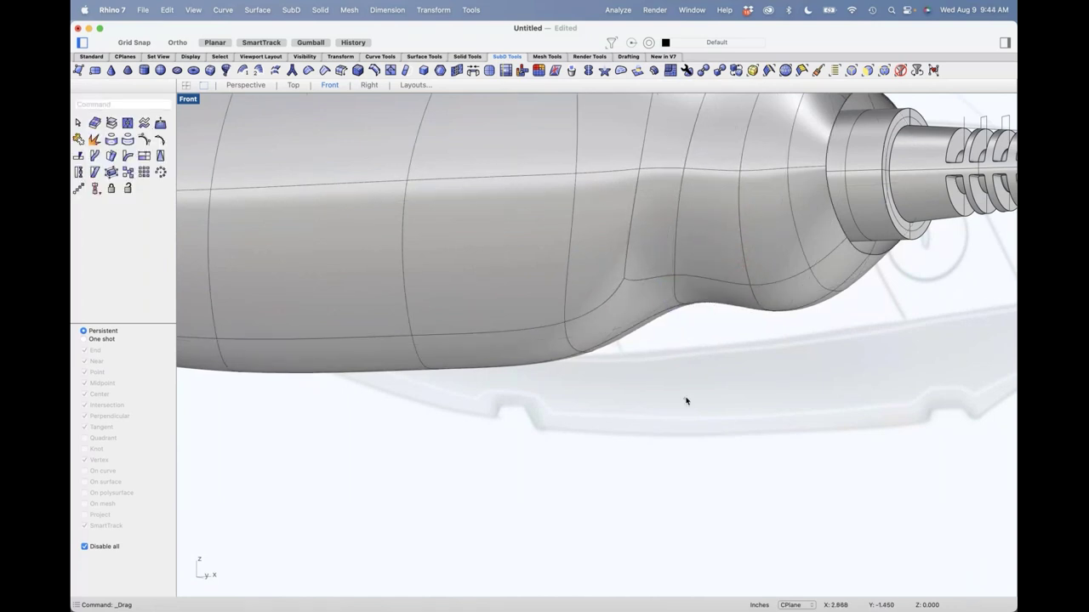
Scale the edge loop of the body's rear opening down vertically so it fits inside the cable collar.
scroll(685, 399, down, 6)
ctrl+shift+right_drag(723, 386, 733, 383)
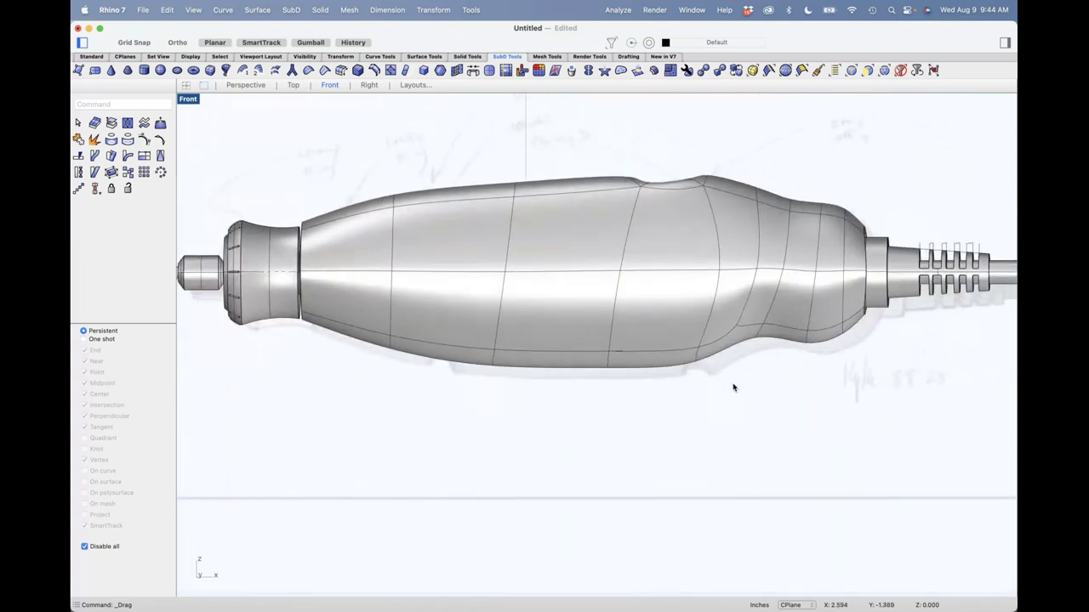
scroll(802, 297, up, 5)
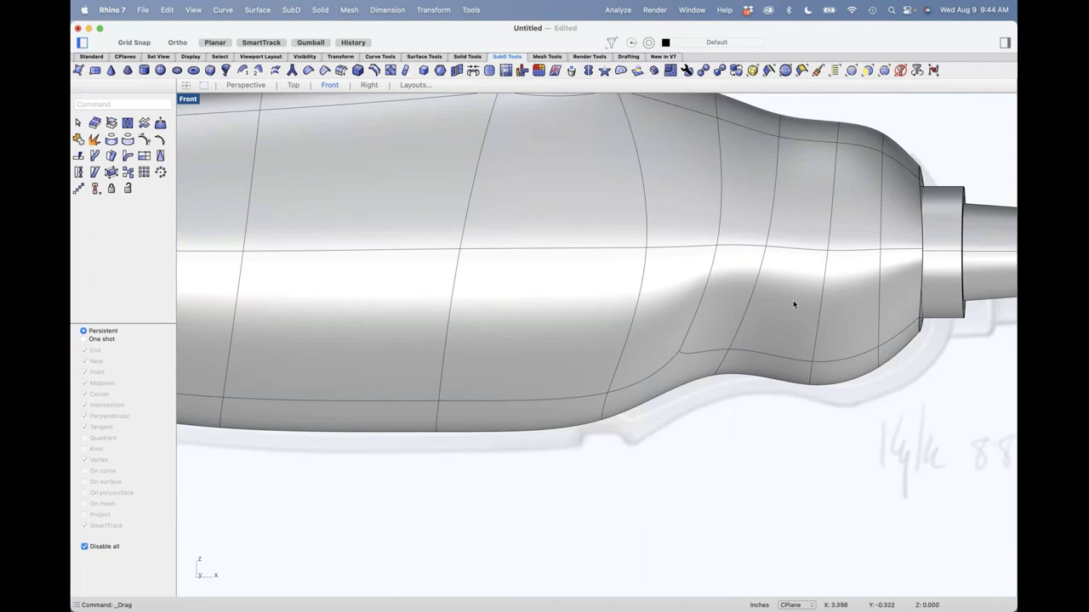
scroll(792, 301, down, 5)
right_drag(724, 326, 705, 330)
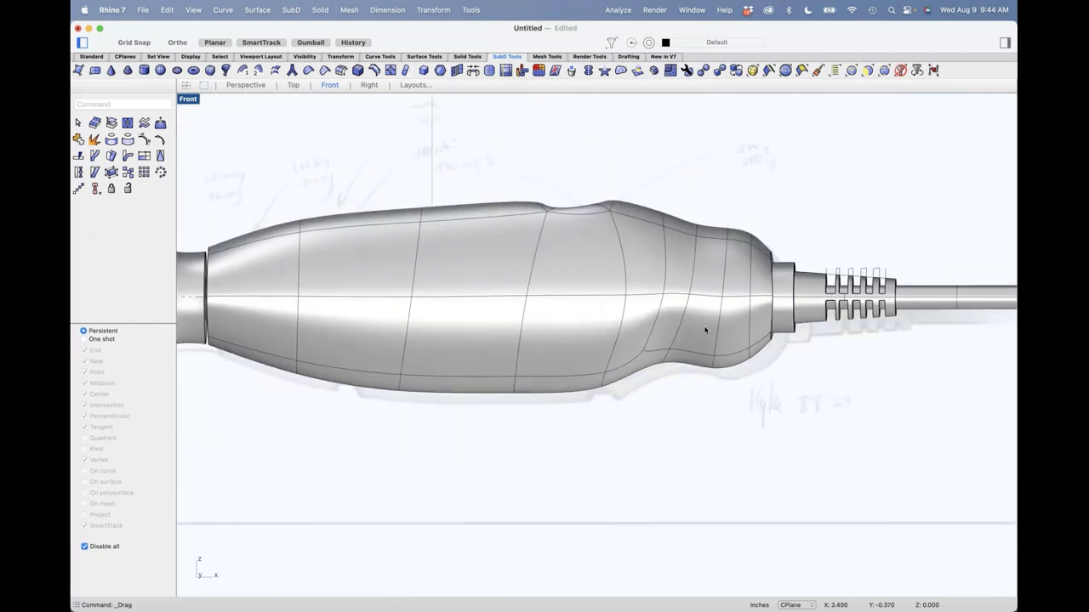
key(ctrl+F4)
scroll(843, 376, up, 6)
right_drag(843, 377, 433, 340)
click(429, 337)
drag(430, 337, 478, 357)
right_drag(430, 396, 503, 442)
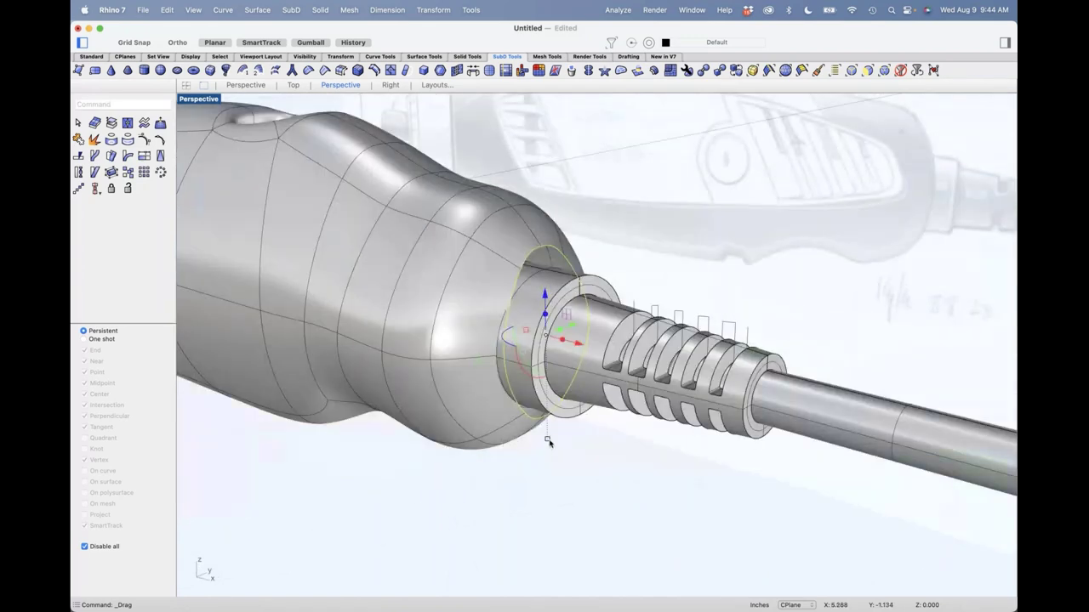
drag(548, 440, 551, 405)
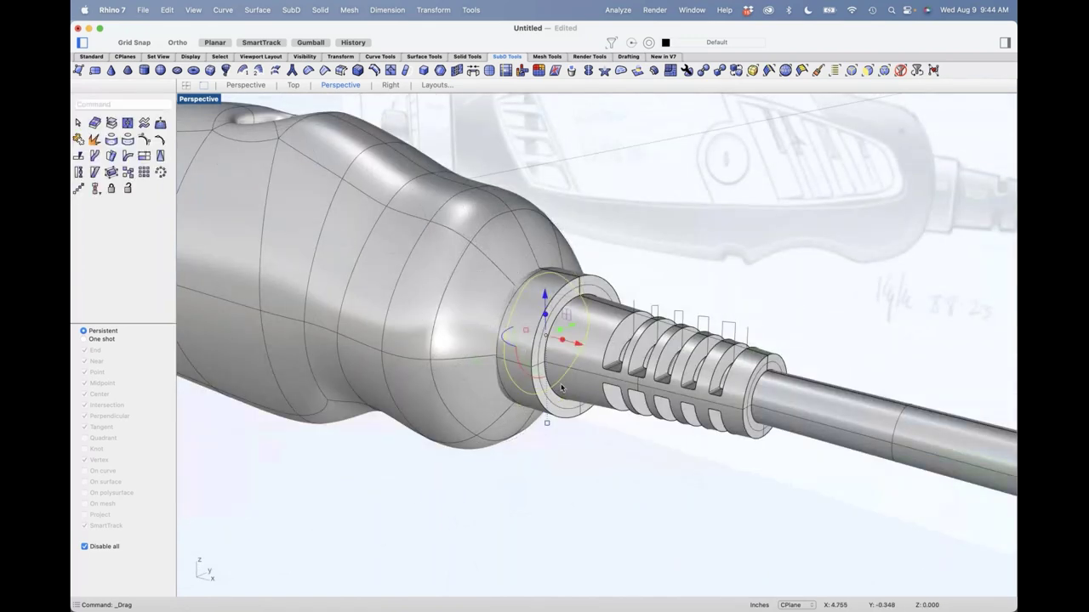
key(Escape)
Isolate the SubD body by hiding the other tool parts, exposing its rear opening.
scroll(628, 326, down, 3)
right_drag(627, 327, 634, 389)
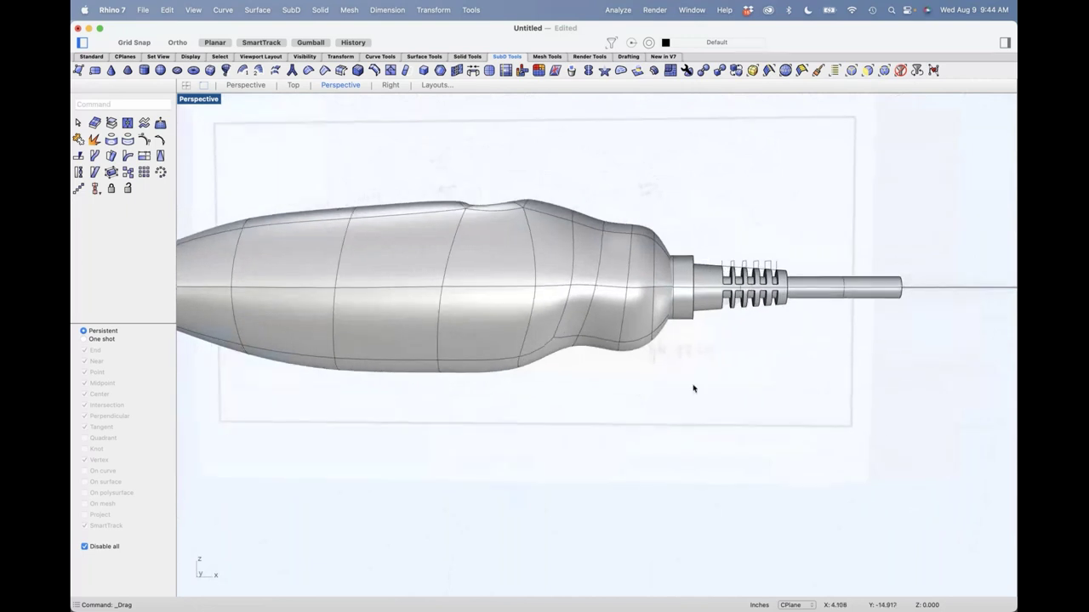
right_drag(720, 388, 669, 380)
right_drag(631, 323, 636, 377)
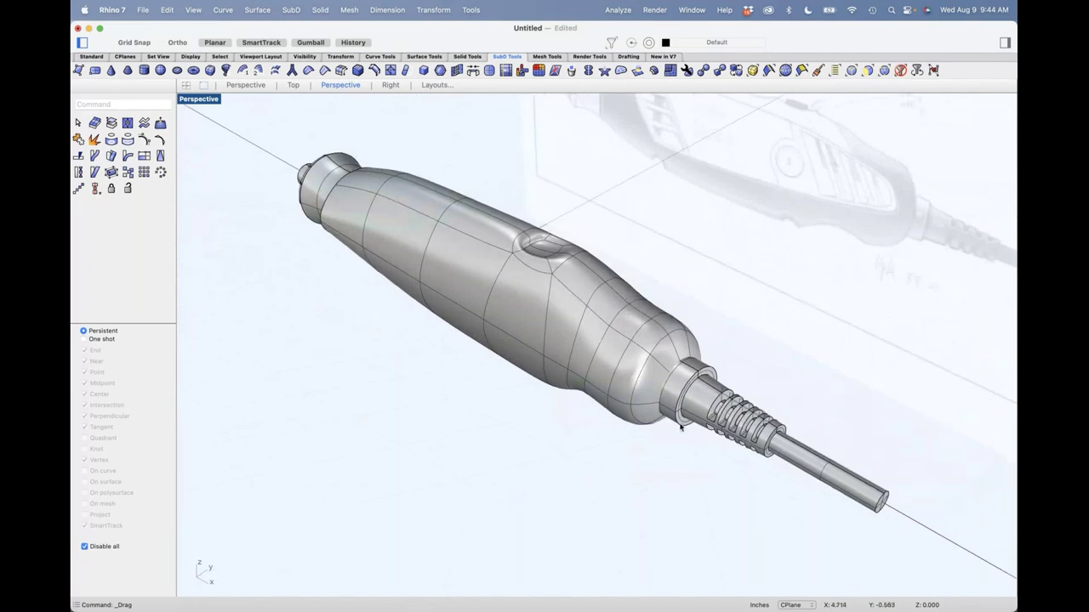
scroll(680, 417, up, 5)
click(583, 394)
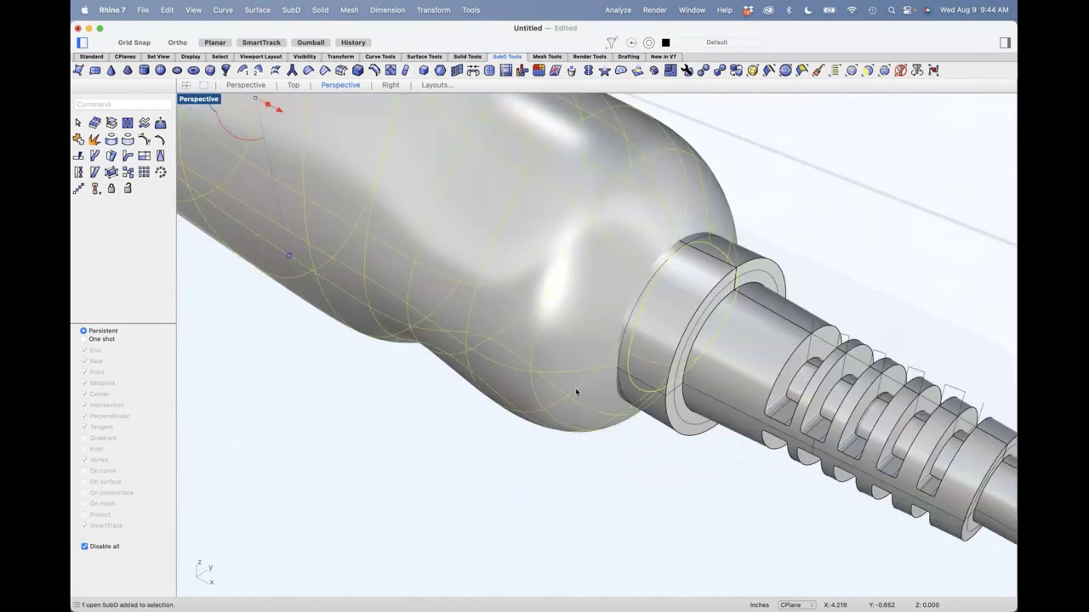
key(super+h)
right_drag(700, 456, 608, 439)
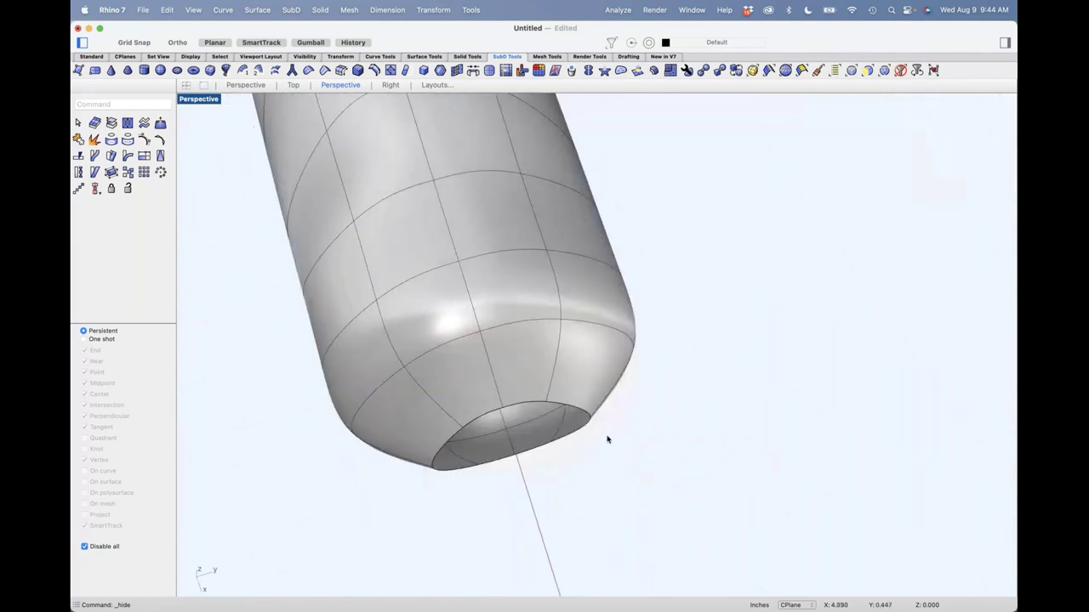
Flatten the rear opening's edge loop in the top view by scaling it to 0 along the X axis.
key(ctrl+F1)
right_drag(705, 422, 612, 294)
scroll(644, 311, up, 4)
double_click(634, 320)
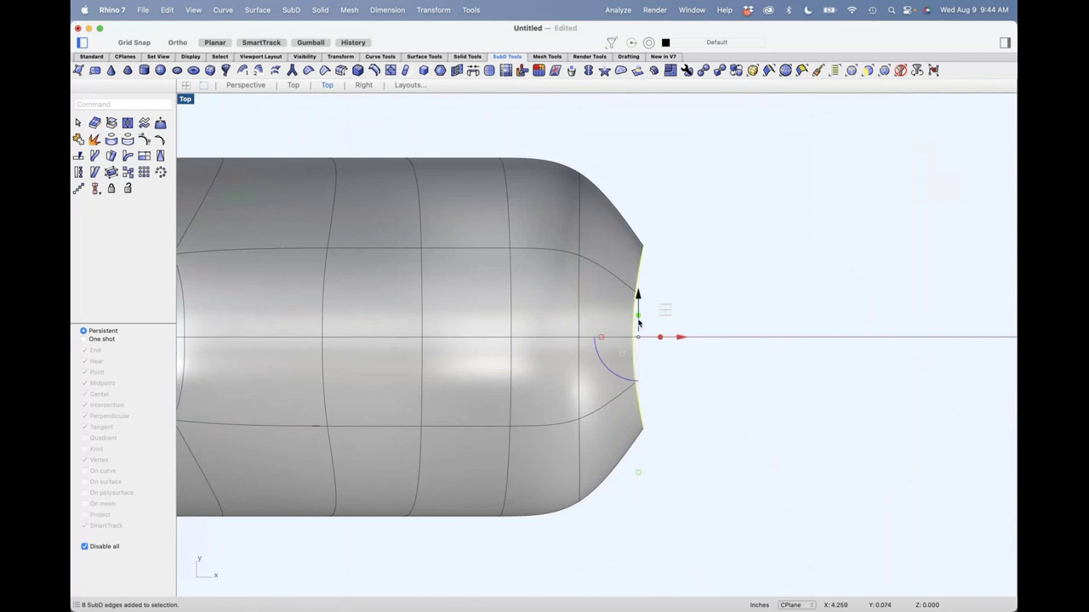
click(602, 338)
text(0)
key(Return)
text(p)
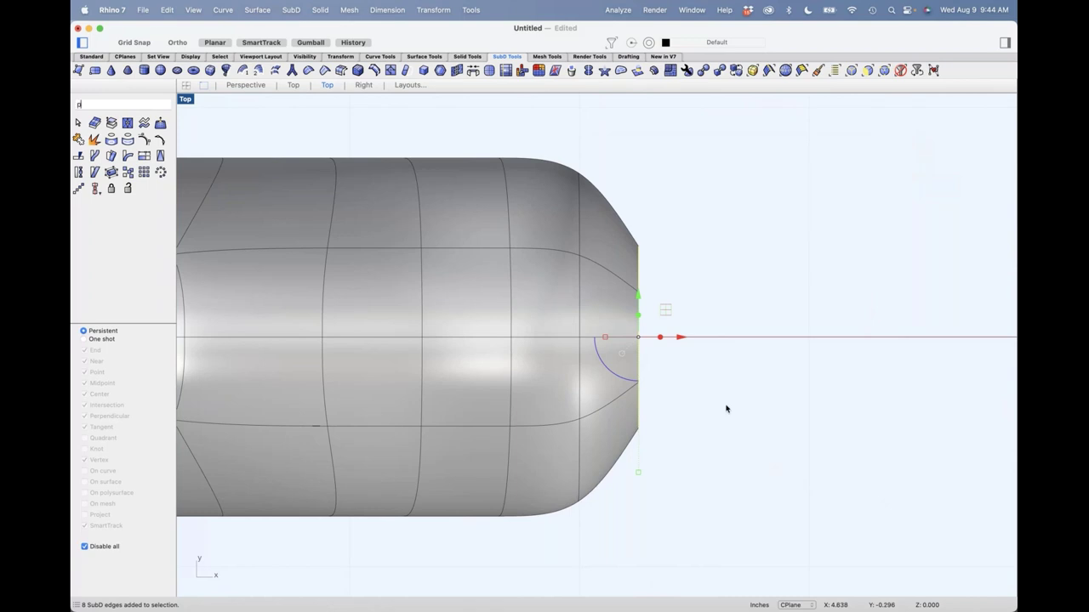
key(Return)
right_drag(725, 409, 627, 299)
key(Escape)
Spread the two upper side vertices of the rear opening slightly apart in width to round the hole.
right_drag(660, 357, 547, 241)
click(521, 210)
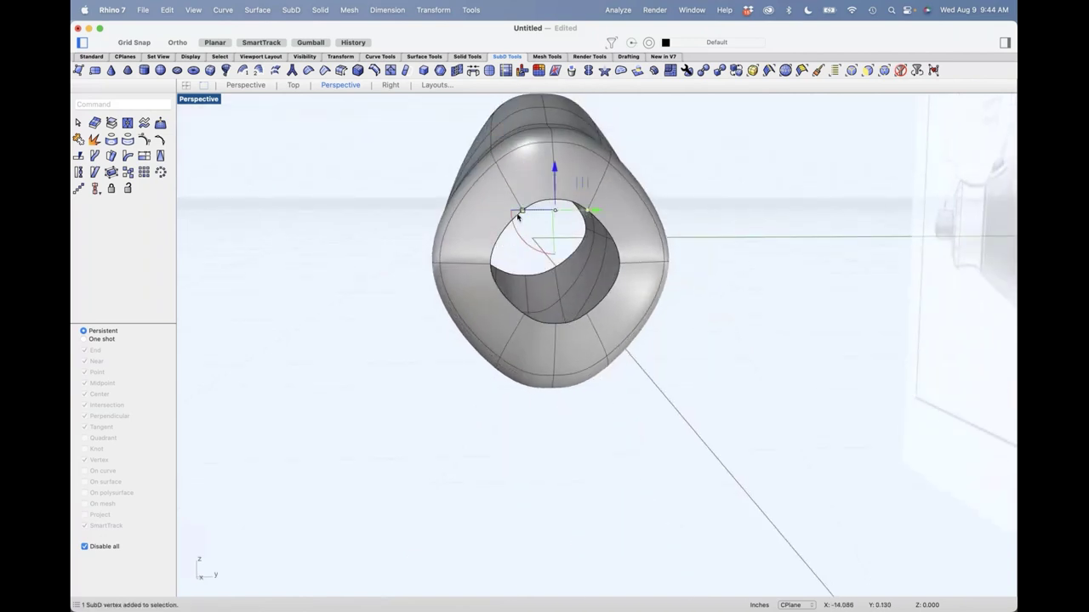
drag(520, 212, 512, 212)
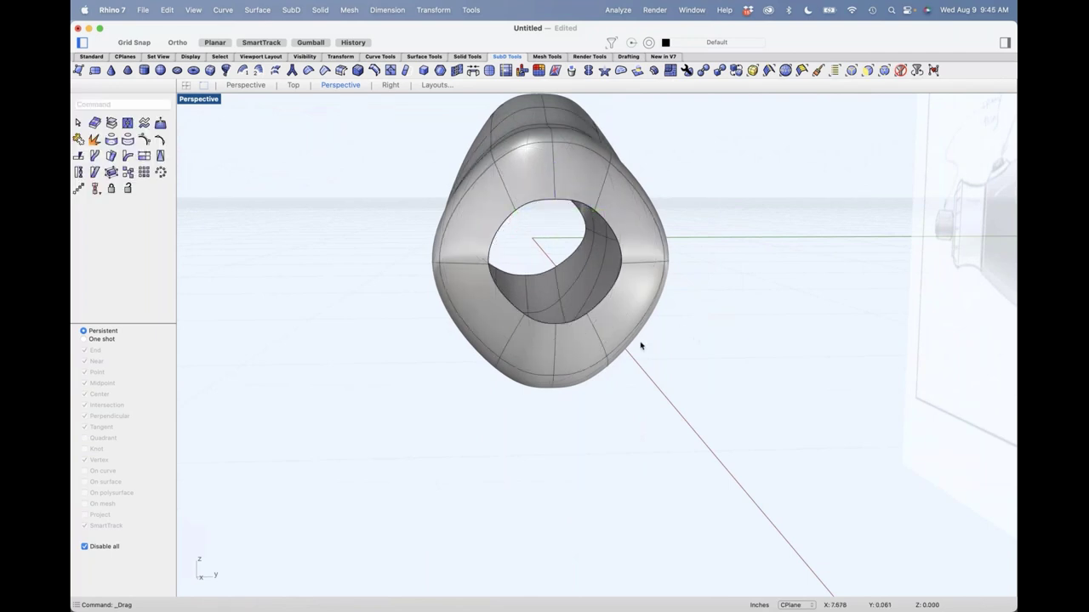
Adjust the two lower side vertices of the rear opening to make the lower half of the hole rounder.
click(586, 323)
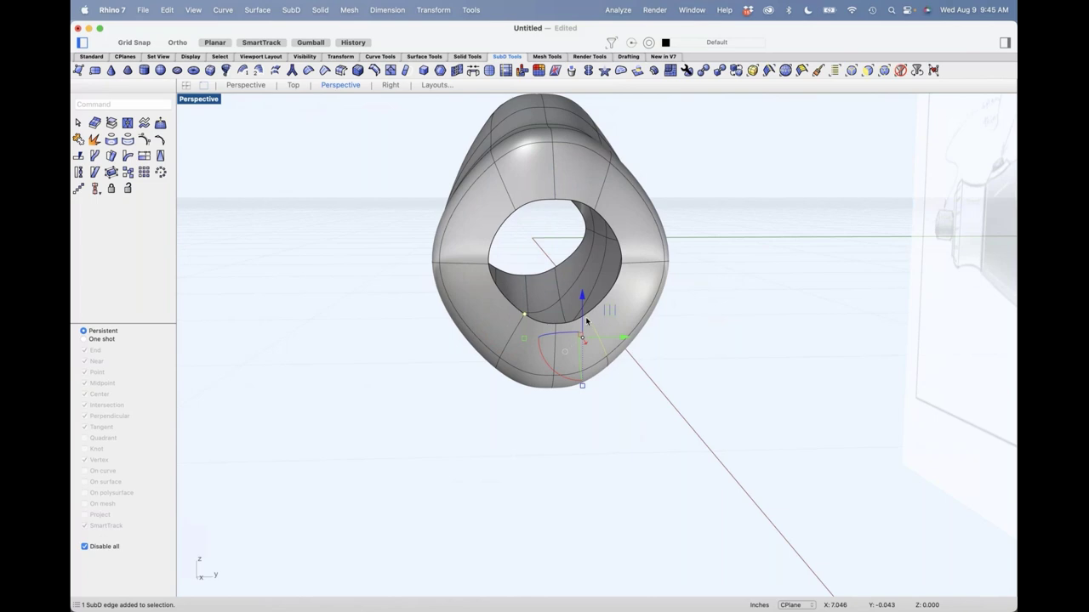
super+click(589, 321)
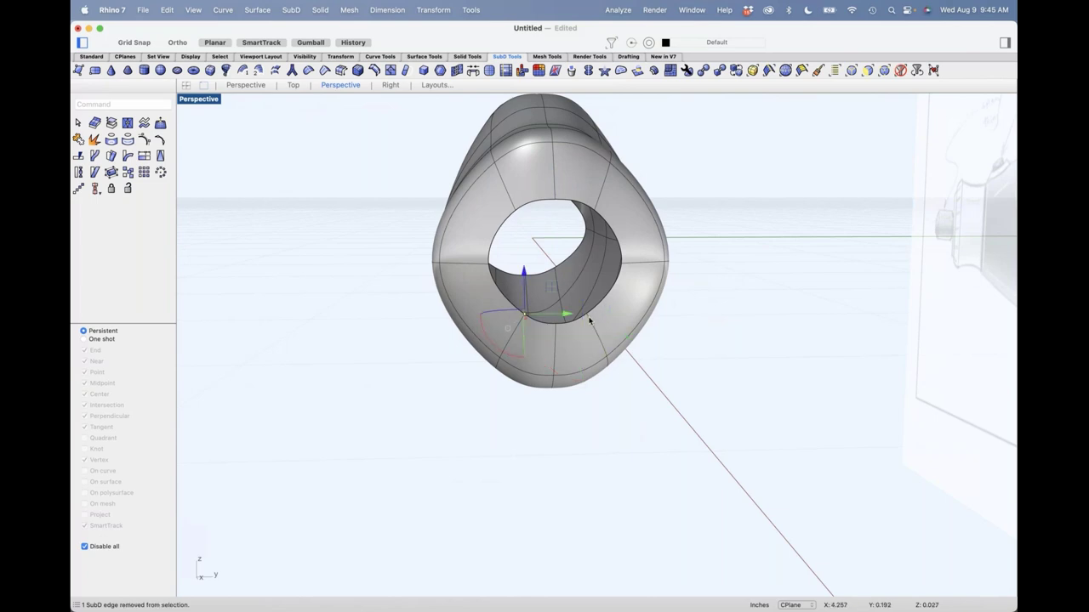
shift+click(589, 315)
drag(529, 319, 554, 328)
click(557, 327)
click(615, 423)
Select the rear opening's edge loop, show the hidden tool parts, and nudge the loop slightly against the collar.
double_click(574, 327)
right_drag(527, 380, 627, 398)
key(ctrl+alt+h)
drag(472, 303, 476, 302)
click(491, 452)
Hide the nose and all other parts around the SubD body to expose its front opening.
right_drag(492, 452, 688, 380)
right_drag(557, 334, 454, 384)
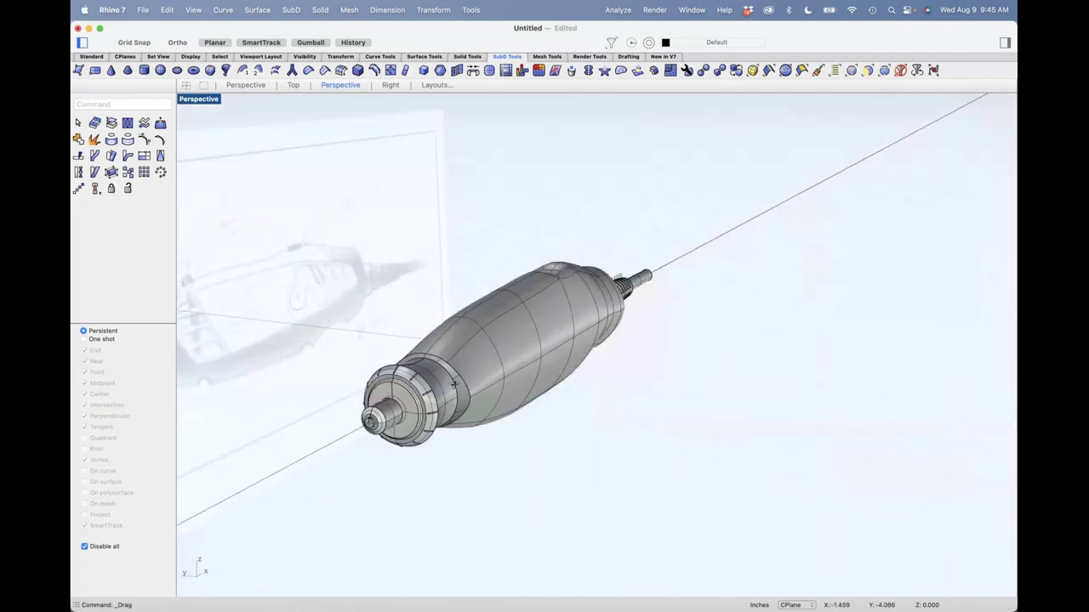
scroll(454, 385, up, 3)
scroll(449, 400, down, 2)
scroll(507, 409, up, 5)
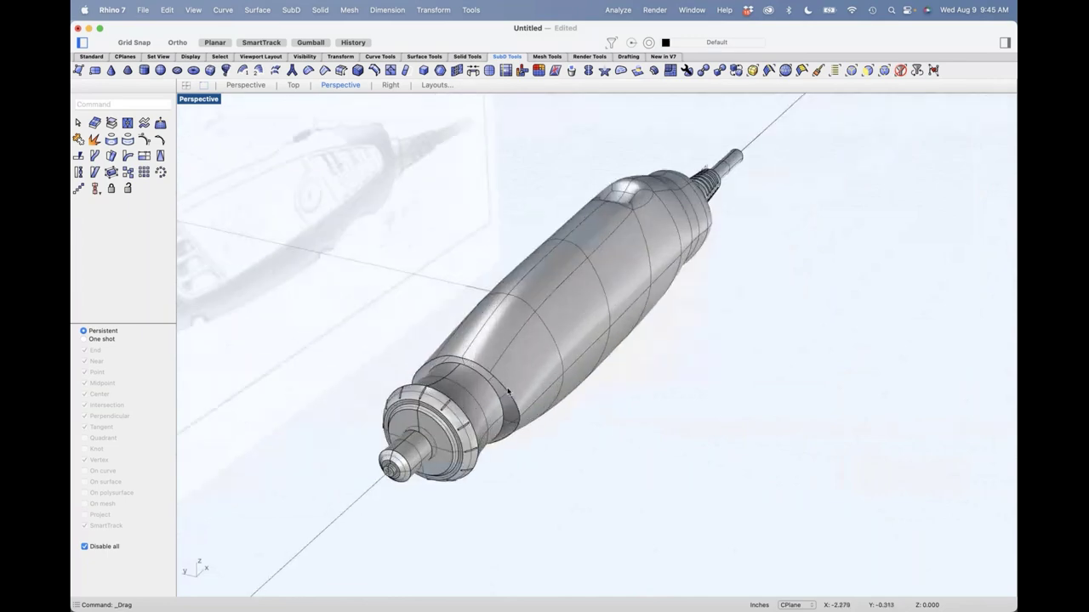
right_drag(508, 409, 525, 382)
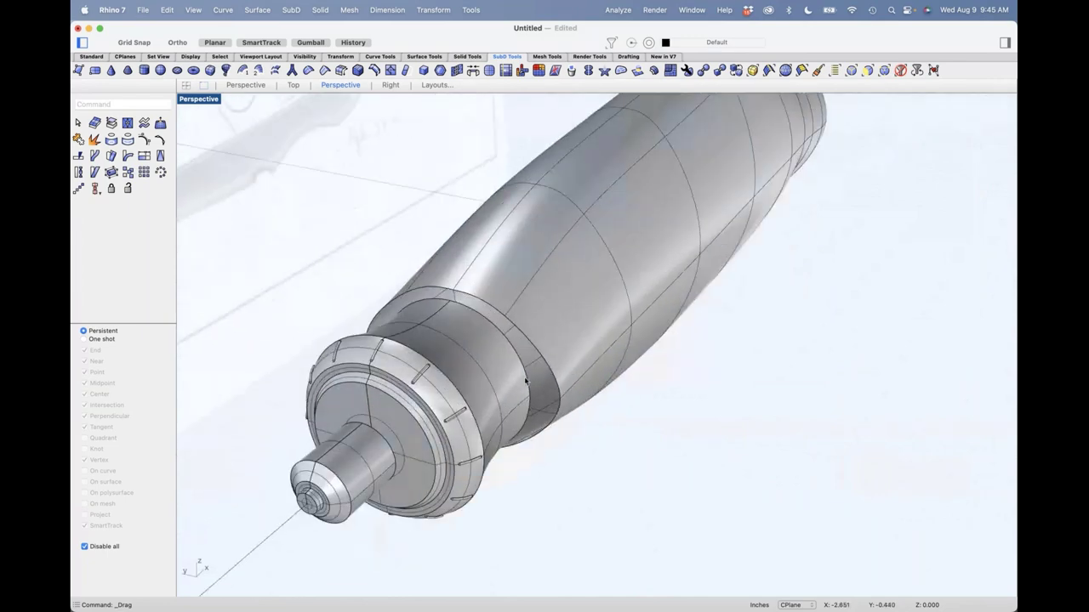
click(552, 346)
key(super+h)
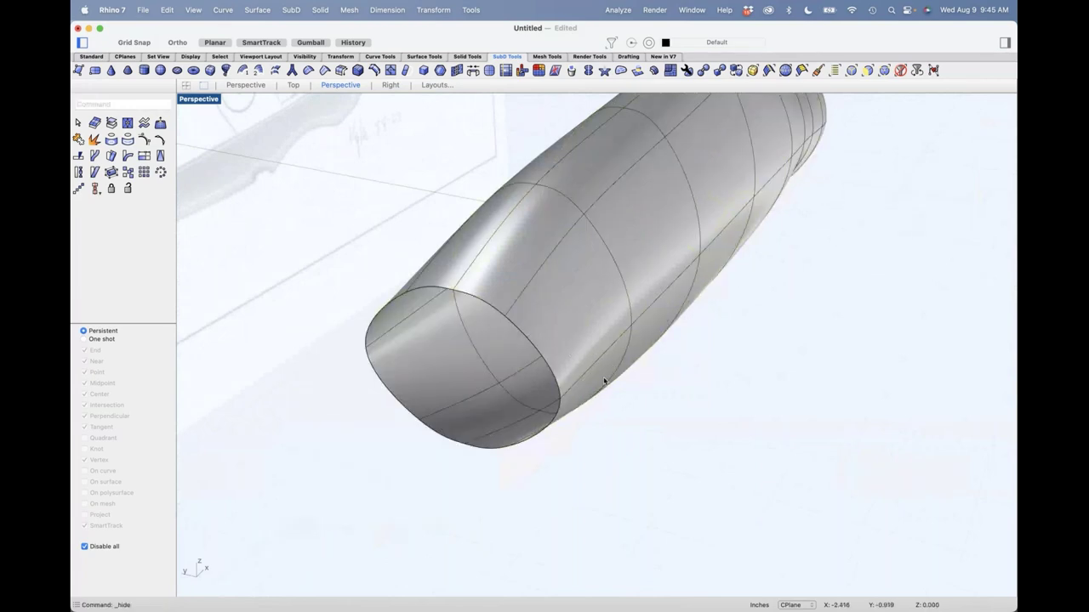
Select the edge loop of the body's front opening and nudge it slightly.
double_click(548, 366)
right_drag(544, 396, 607, 345)
drag(613, 348, 591, 348)
right_drag(613, 437, 683, 409)
scroll(545, 436, down, 5)
scroll(649, 376, up, 3)
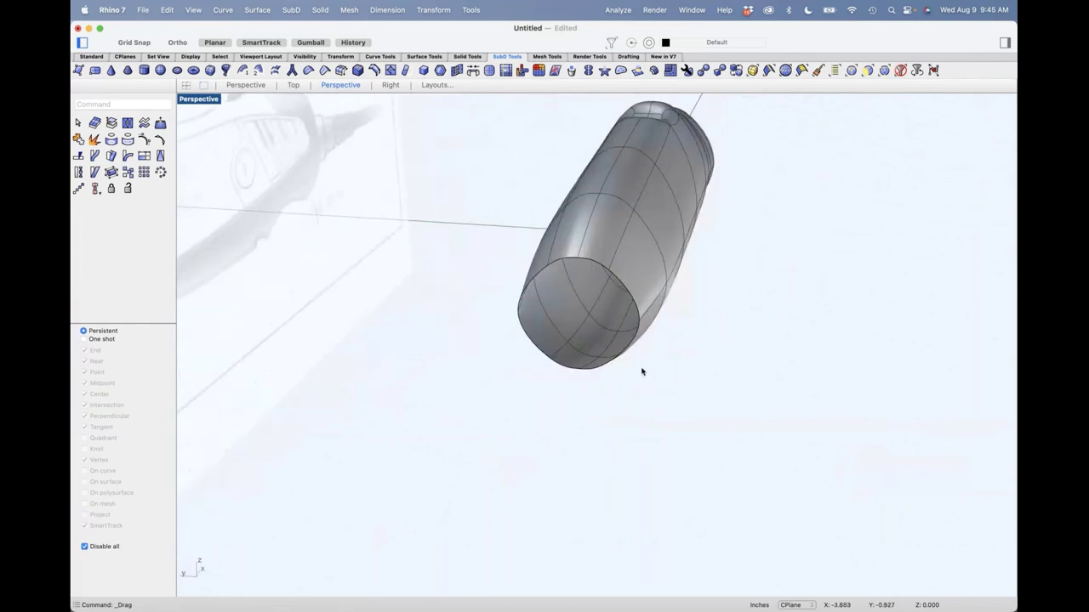
Show the hidden parts and duplicate the nose's rear circular edge as a curve.
key(super+alt+h)
right_drag(641, 368, 581, 382)
scroll(383, 326, up, 5)
shift+super+click(371, 331)
click(90, 57)
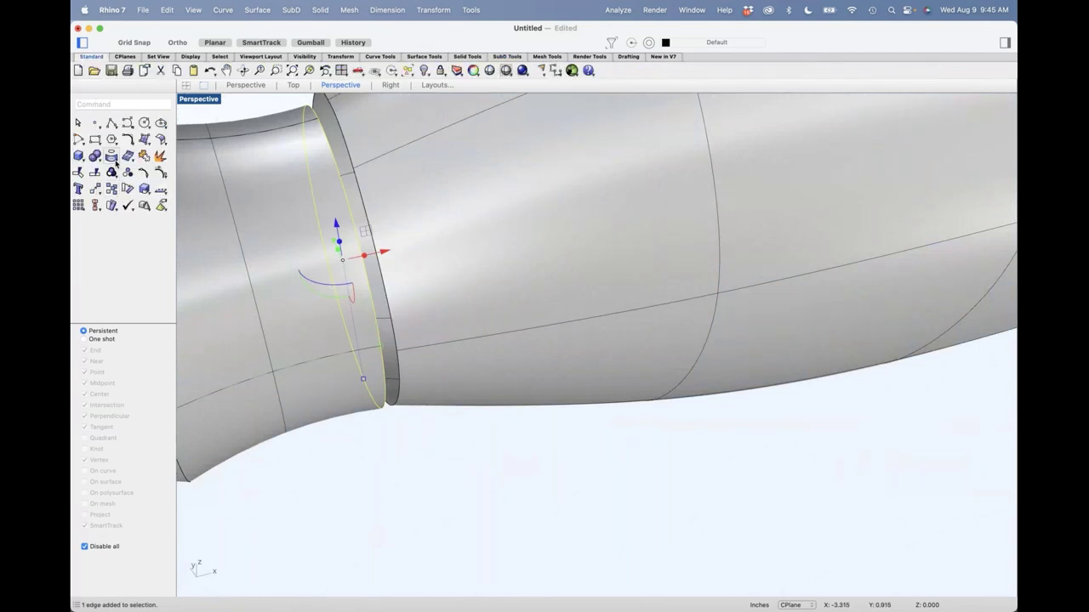
click(113, 160)
click(140, 214)
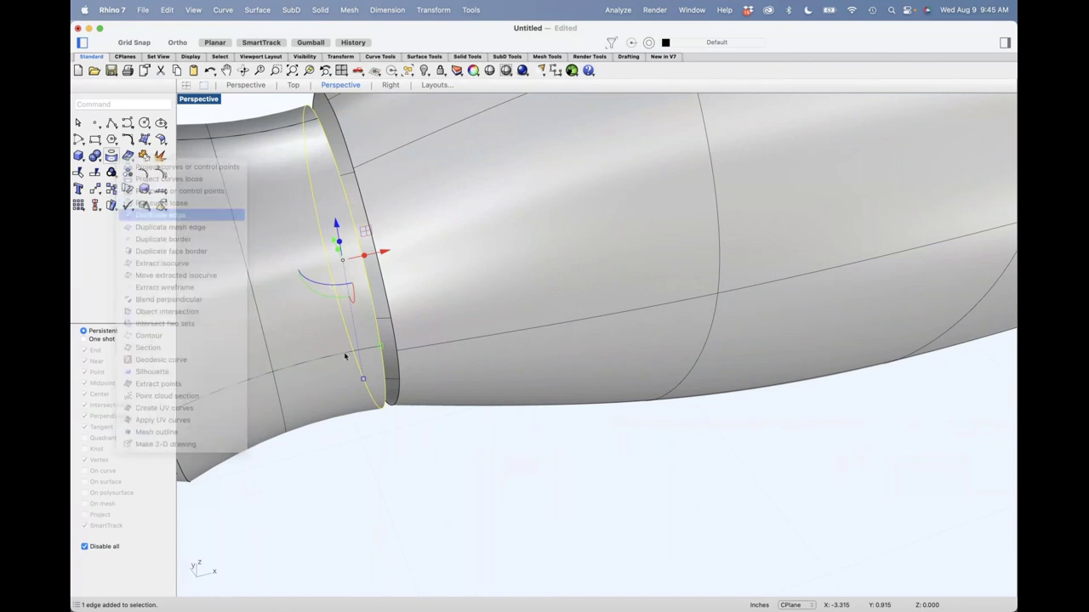
Hide the nose part to expose the duplicated circle against the body's front opening.
click(330, 400)
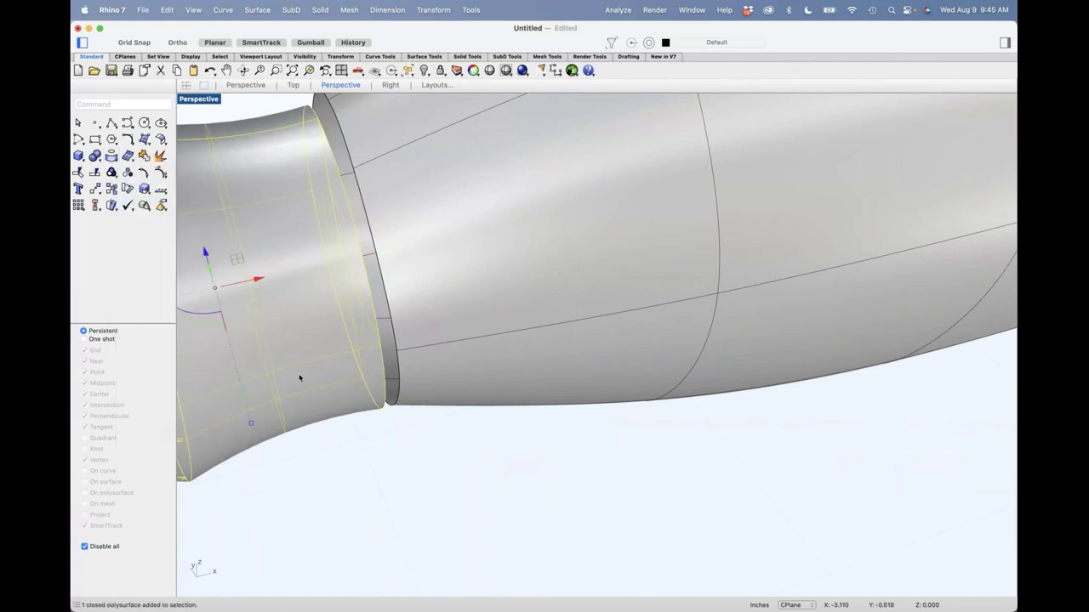
key(super+h)
scroll(382, 438, down, 3)
shift+right_drag(382, 437, 652, 335)
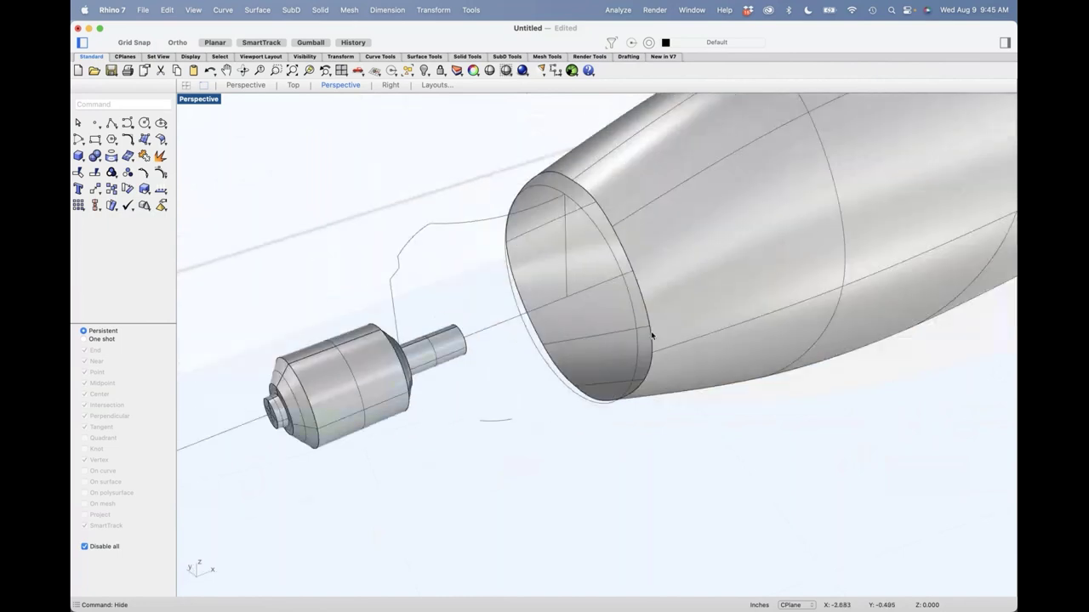
double_click(651, 333)
text(align)
key(Return)
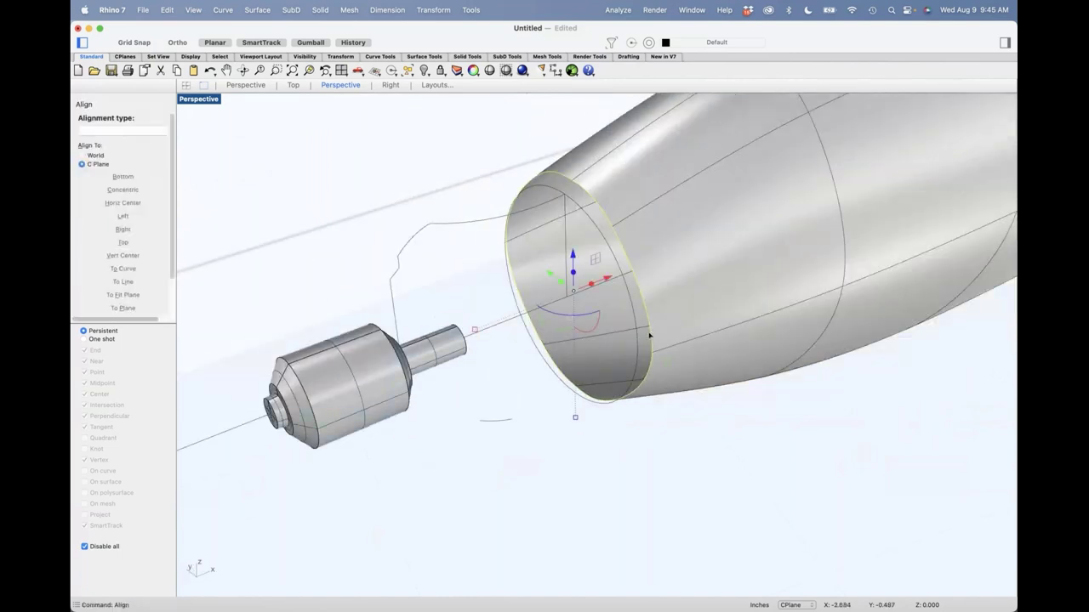
key(Escape)
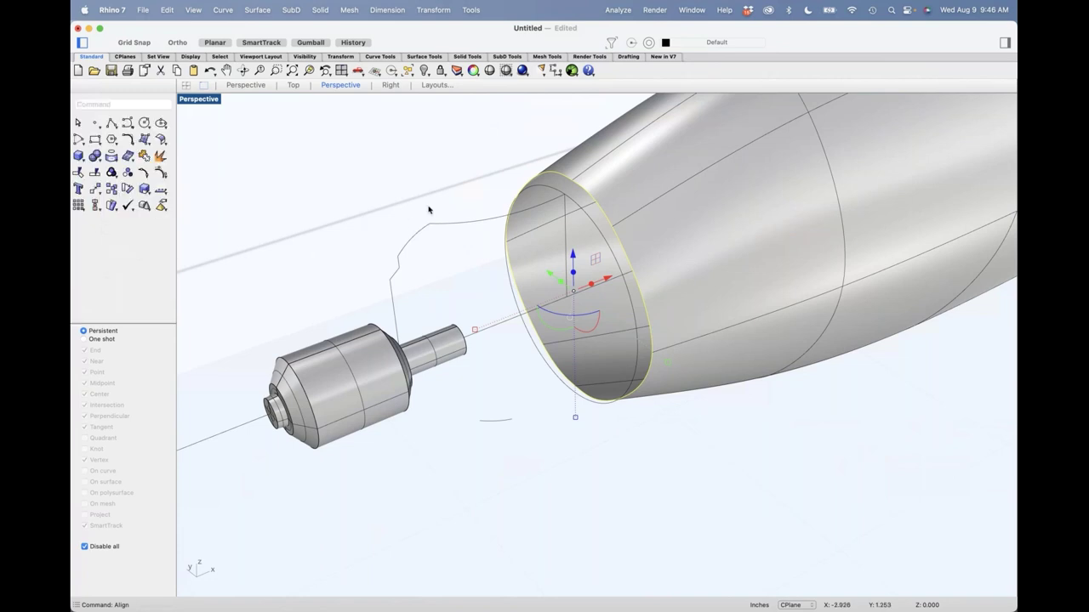
click(291, 9)
mouse_move(293, 145)
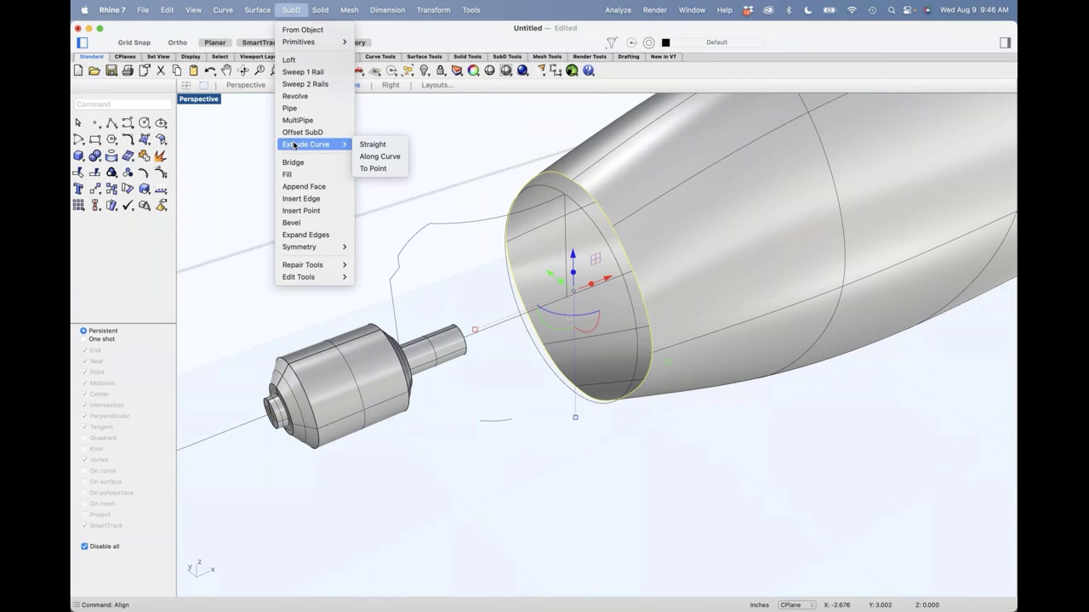
mouse_move(298, 248)
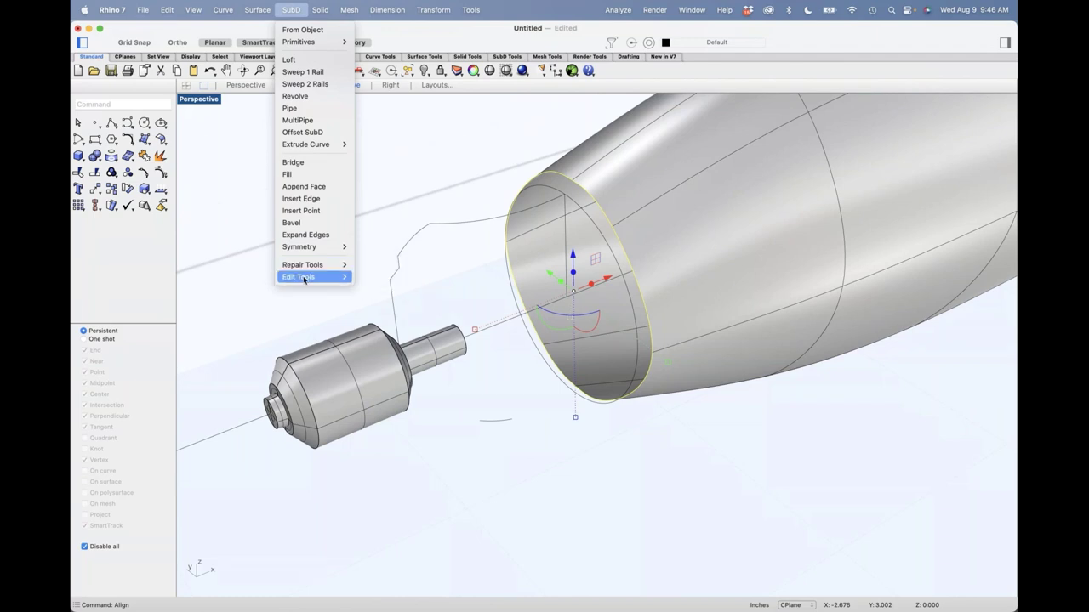
mouse_move(305, 279)
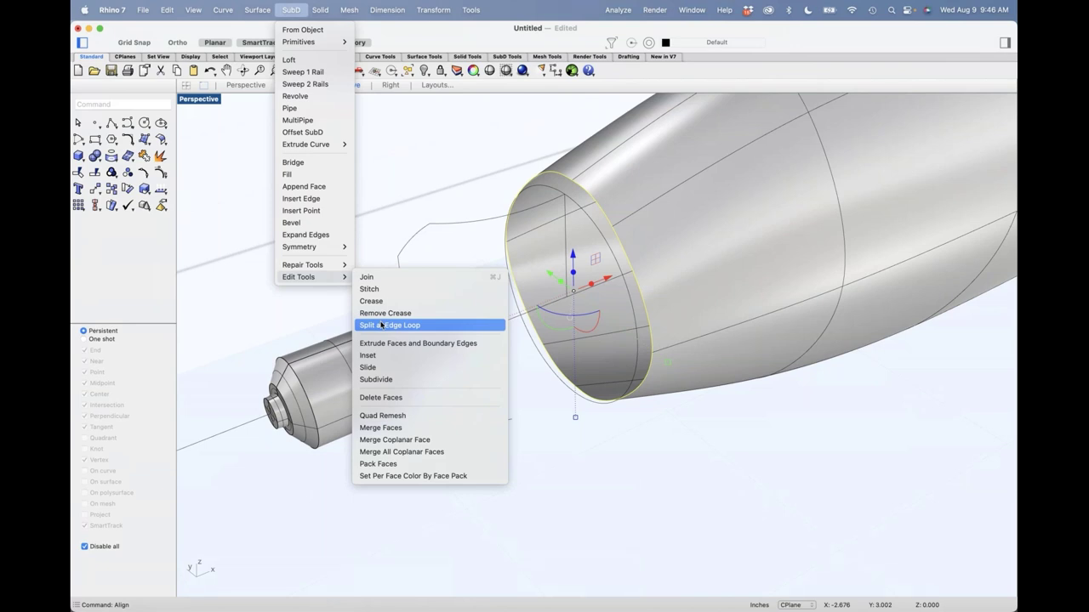
click(650, 459)
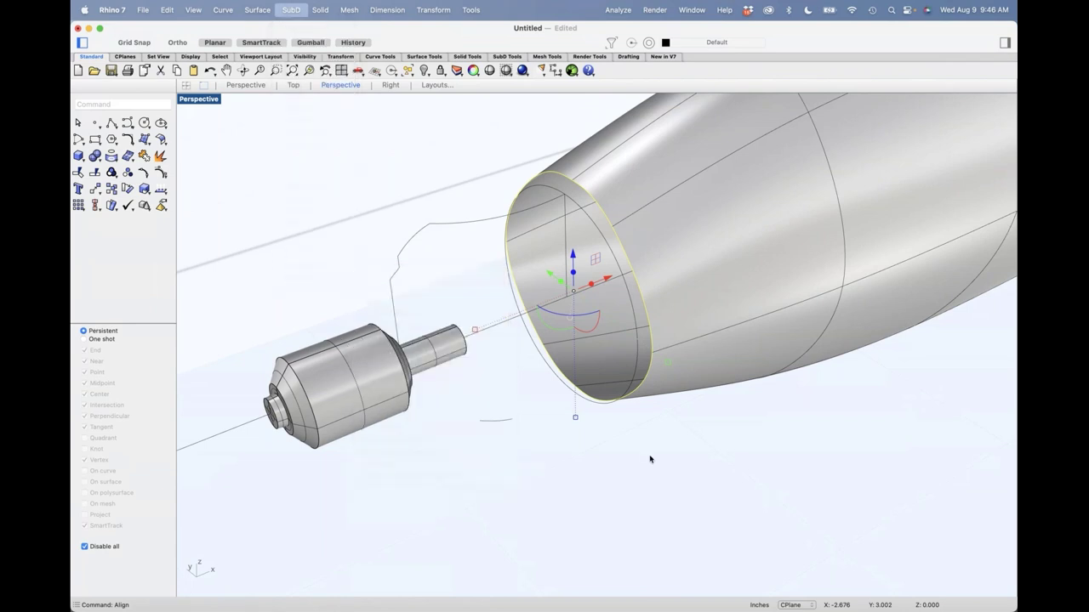
Select the SubD body and turn on its control points.
right_drag(650, 459, 639, 396)
click(627, 404)
click(646, 367)
middle_click(665, 421)
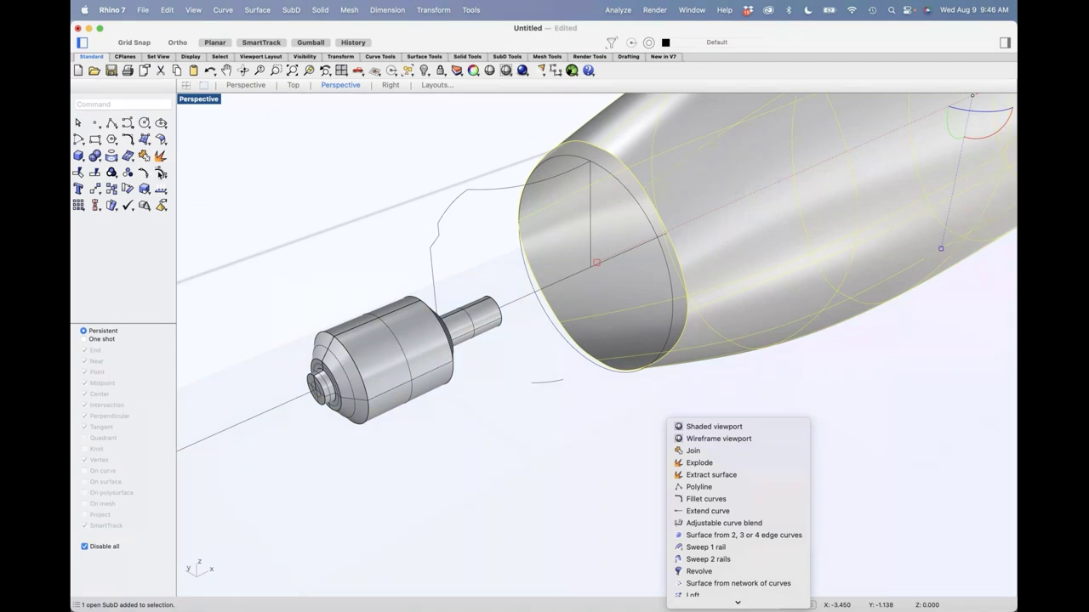
click(180, 184)
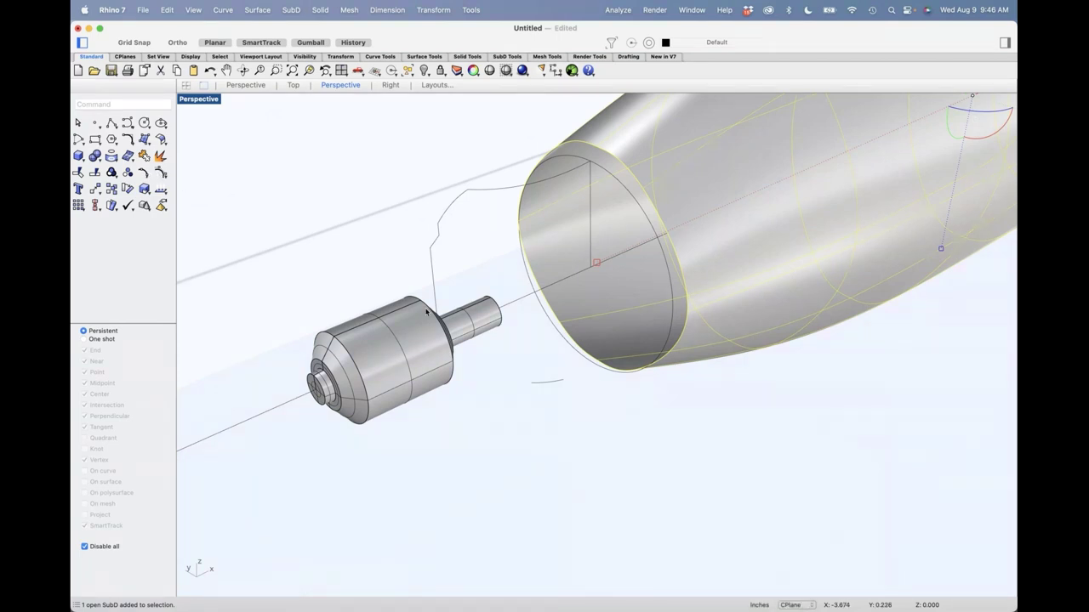
key(F10)
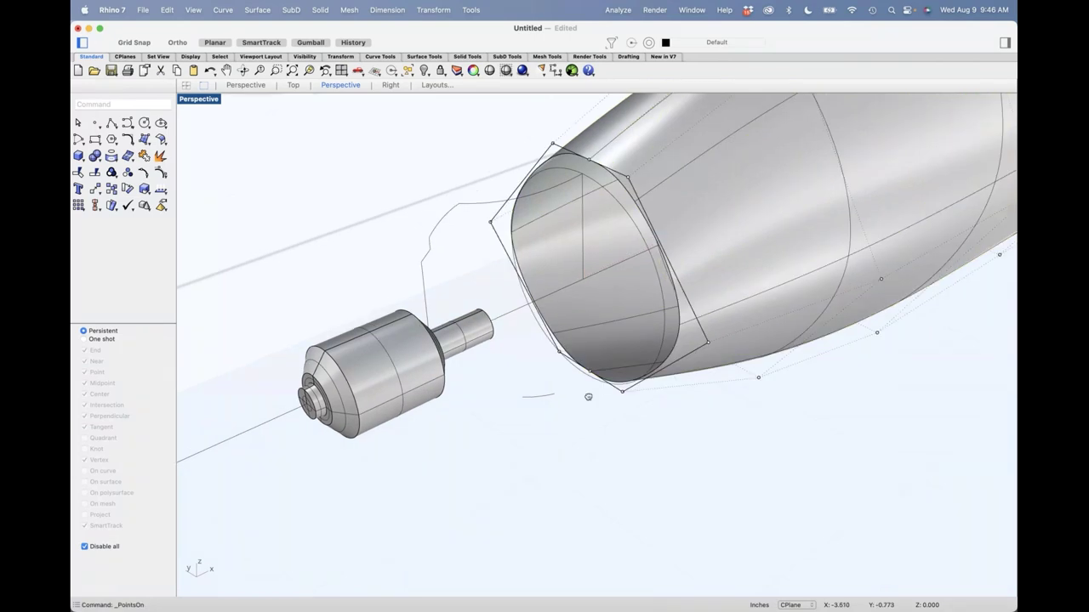
Pull the near side and upper corner control points of the front opening inward toward the duplicated nose circle.
right_drag(588, 398, 584, 407)
drag(703, 354, 665, 334)
drag(624, 189, 619, 212)
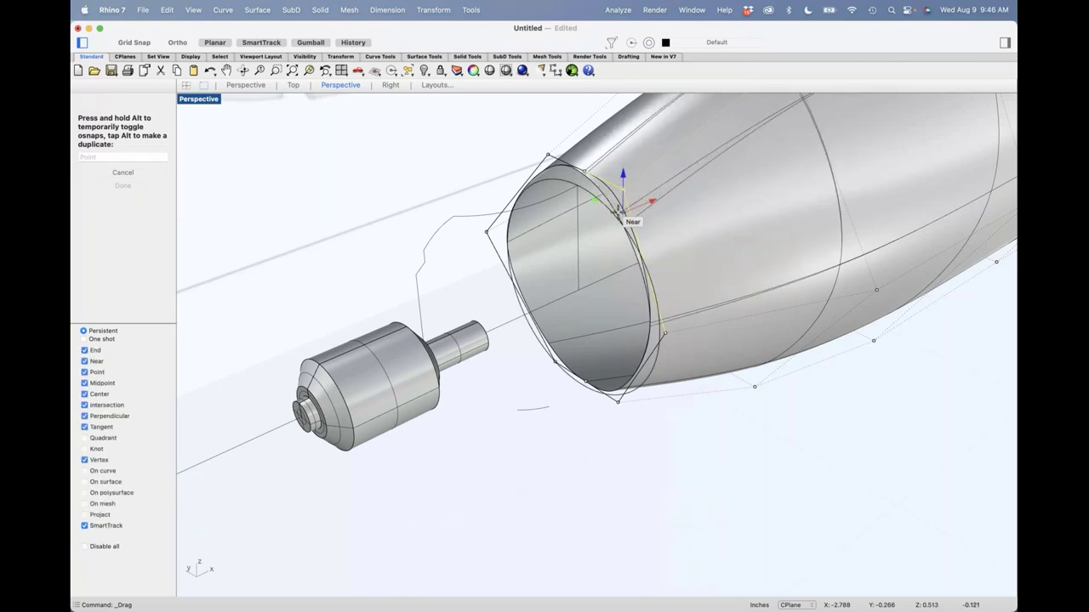
alt+drag(620, 211, 621, 213)
Adjust the top and far-side control points of the front opening to bring its rim closer to the nose circle.
mouse_move(583, 171)
mouse_down()
mouse_move(579, 161)
mouse_move(579, 178)
mouse_up()
click(548, 155)
drag(547, 119, 553, 178)
drag(519, 223, 508, 244)
click(548, 410)
Raise a lower corner control point of the front opening and shift the SubD body slightly toward the nose circle.
right_drag(548, 410, 692, 349)
scroll(697, 338, up, 7)
click(695, 327)
mouse_move(698, 308)
alt+mouse_down()
mouse_move(695, 297)
mouse_move(701, 308)
alt+mouse_up()
click(576, 378)
click(537, 318)
click(543, 281)
drag(543, 278, 547, 340)
Undo the last two moves and restore both the Gumball move and the Drag with Redo Multiple.
key(super+z)
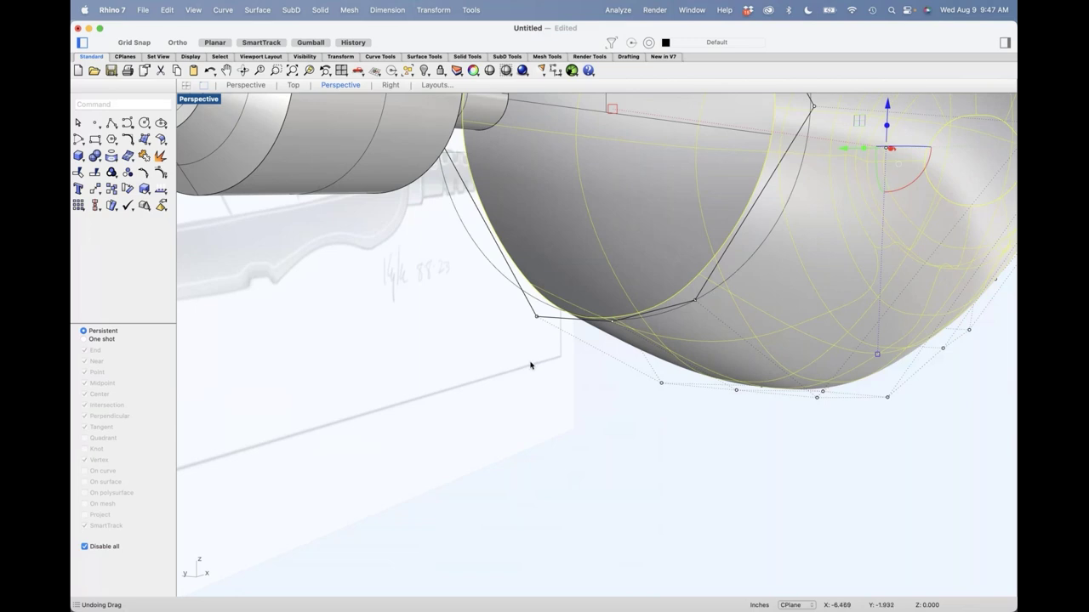
key(super+z)
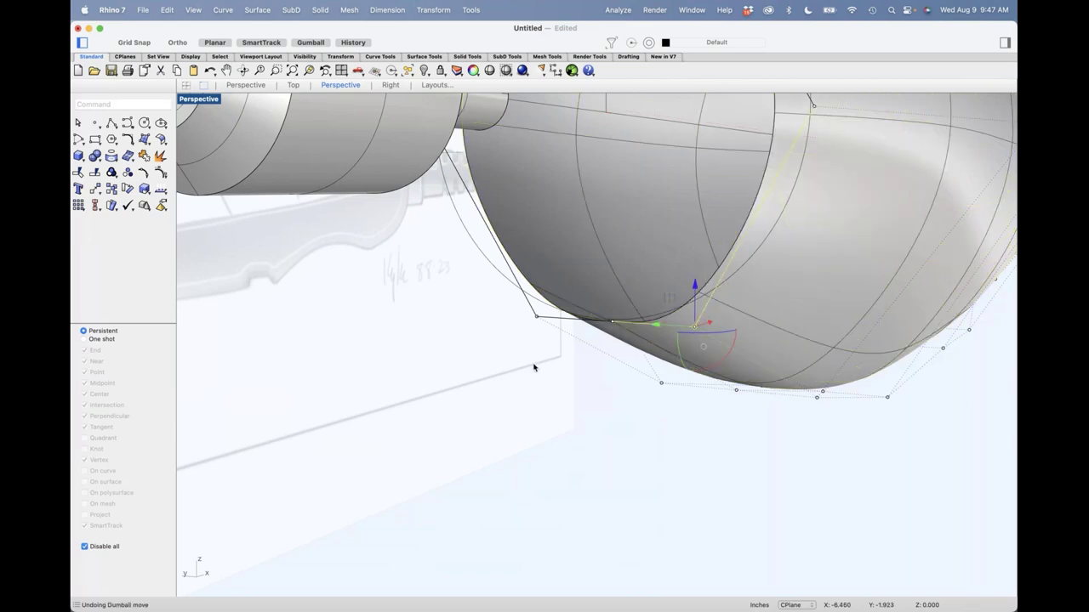
key(Escape)
click(168, 9)
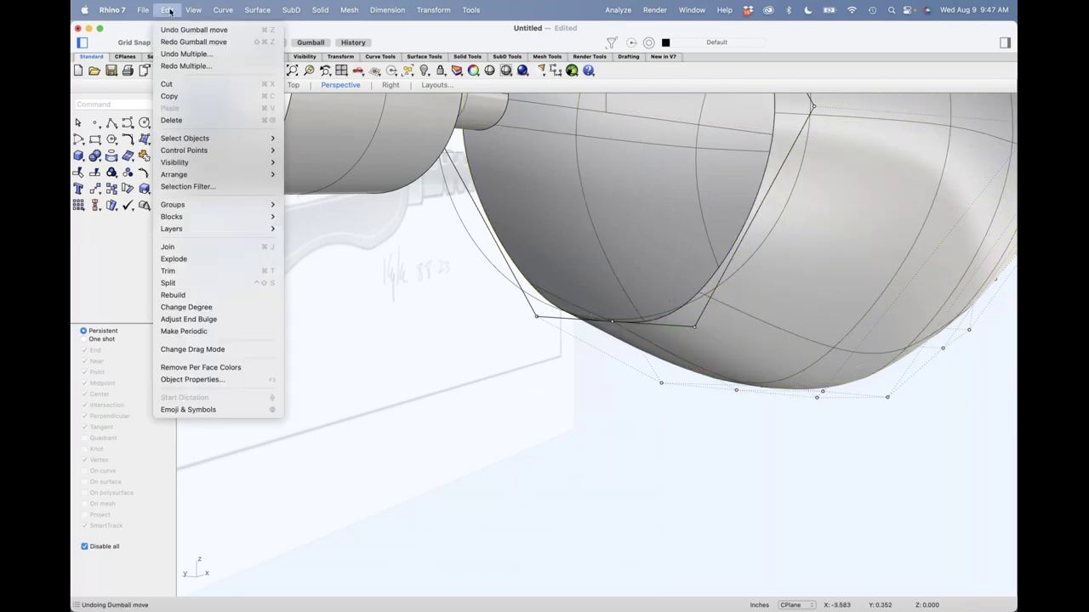
click(189, 65)
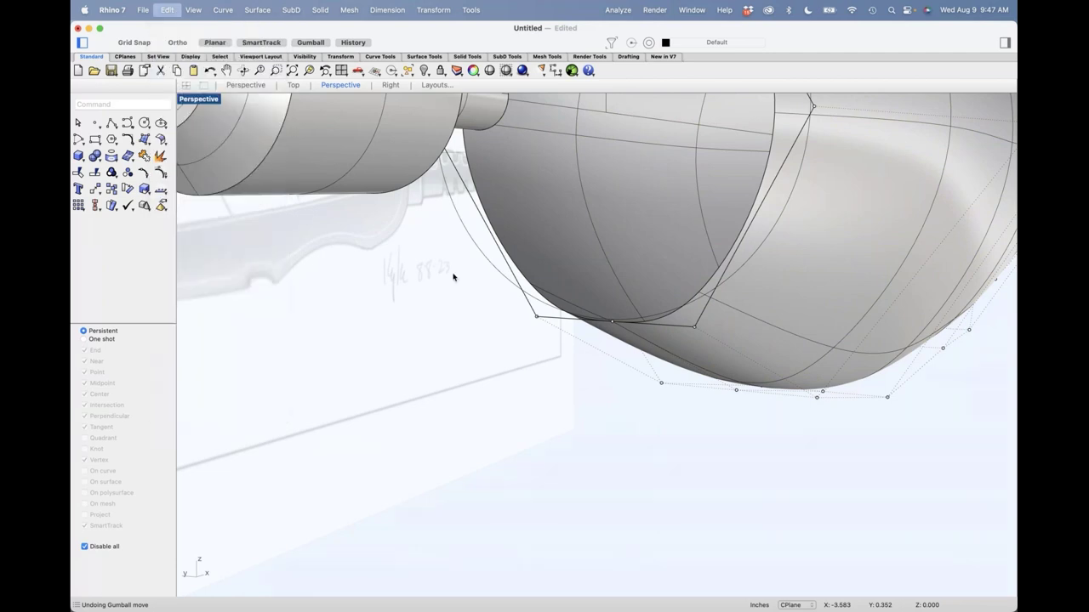
click(517, 288)
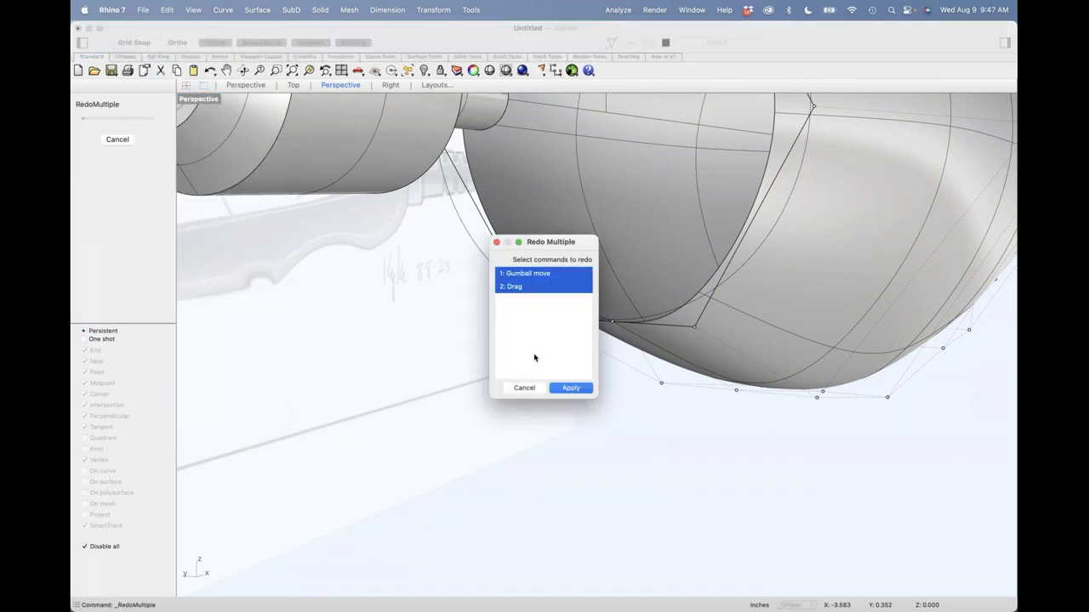
click(568, 389)
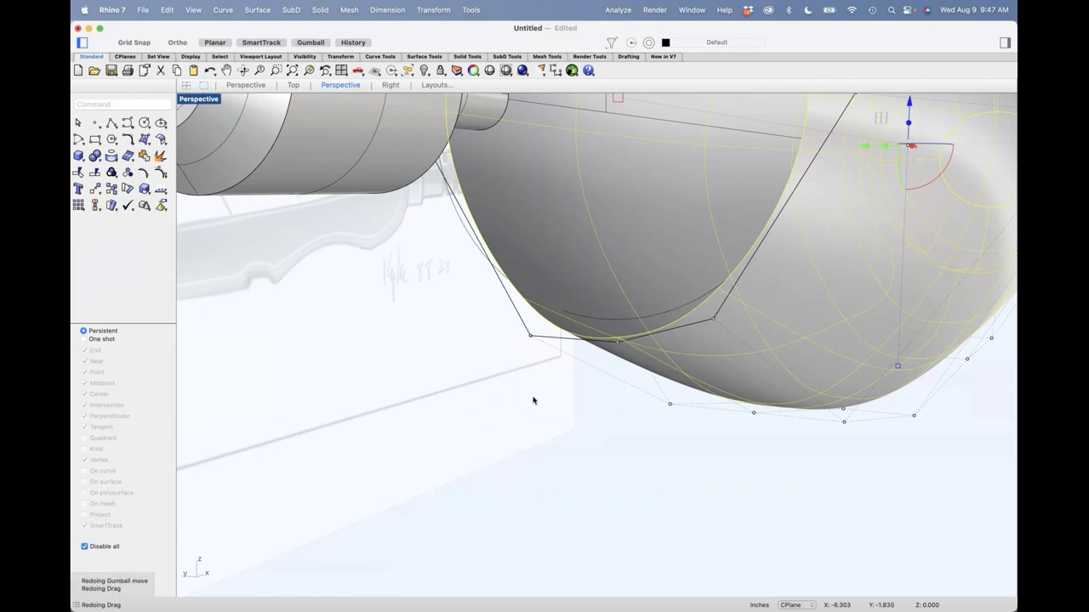
Check the body in the Front view and adjust the front opening's lower corner control point in Perspective.
click(502, 342)
scroll(503, 342, down, 10)
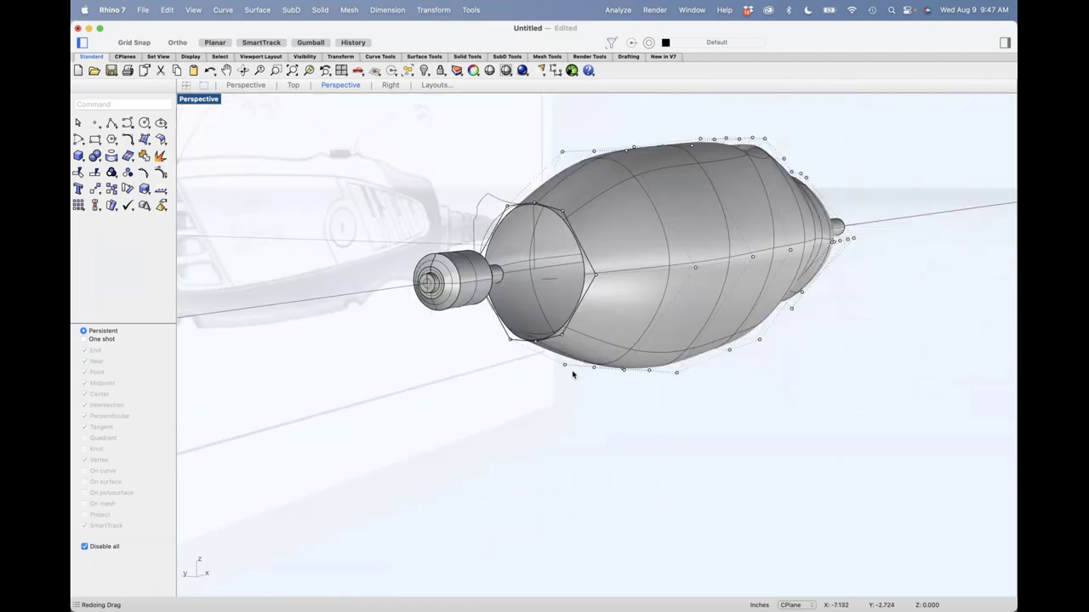
key(ctrl+F2)
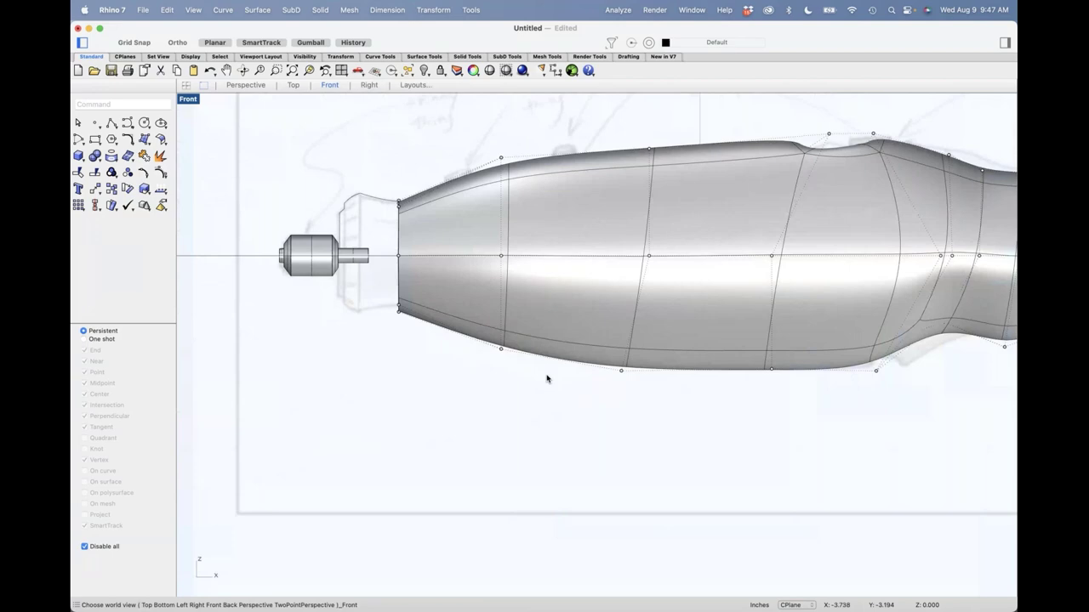
scroll(396, 322, up, 2)
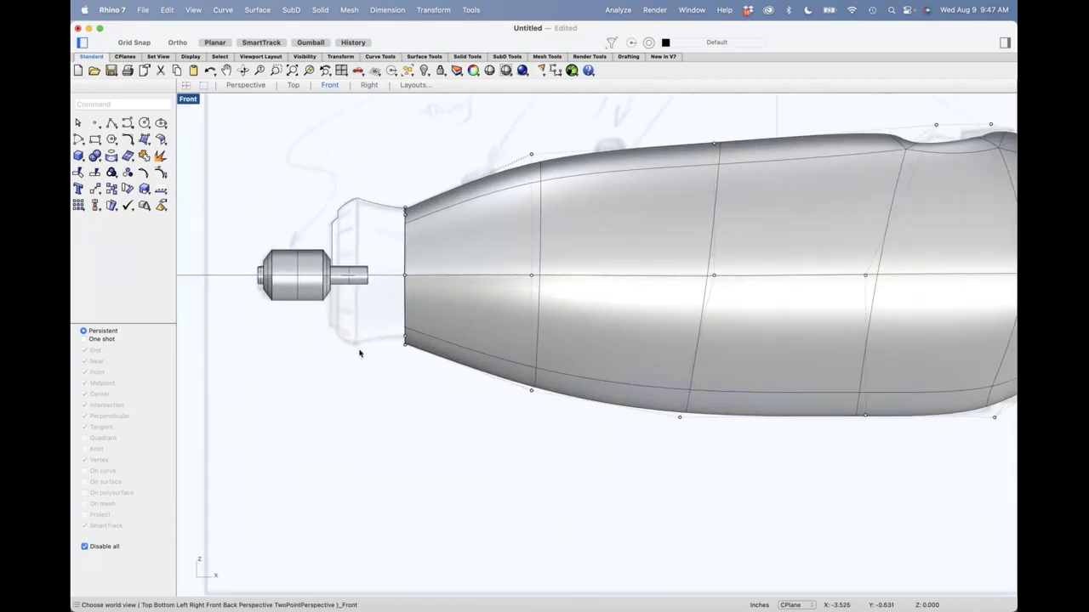
key(ctrl+F4)
right_drag(359, 353, 622, 357)
scroll(622, 357, up, 4)
click(606, 371)
drag(607, 332, 527, 335)
click(511, 371)
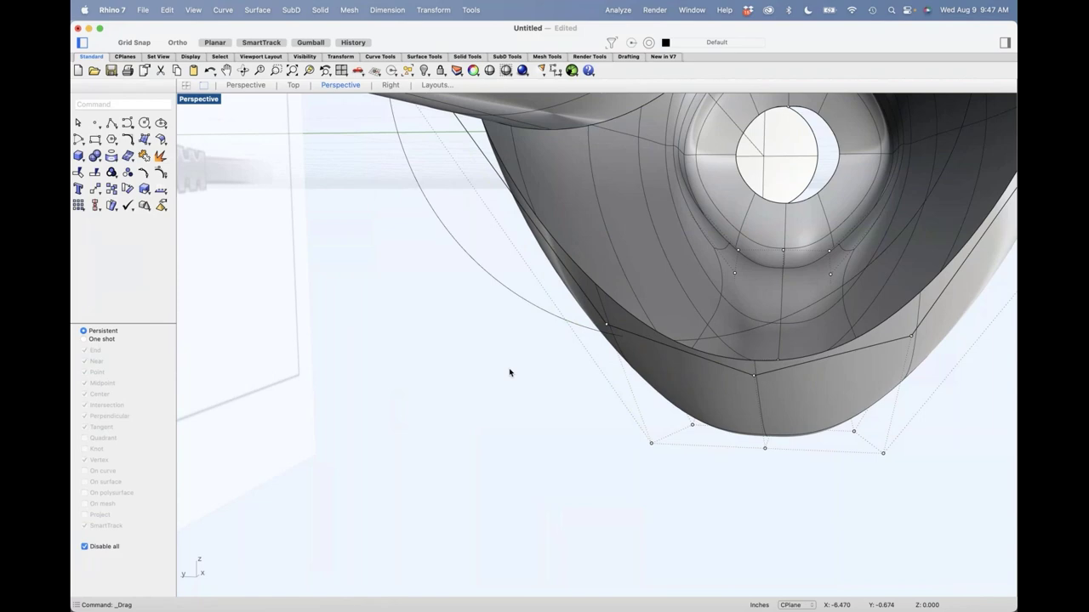
Select the whole SubD body and shift it sideways along the Y axis toward the tool's centre line.
scroll(510, 372, down, 6)
right_drag(510, 372, 534, 376)
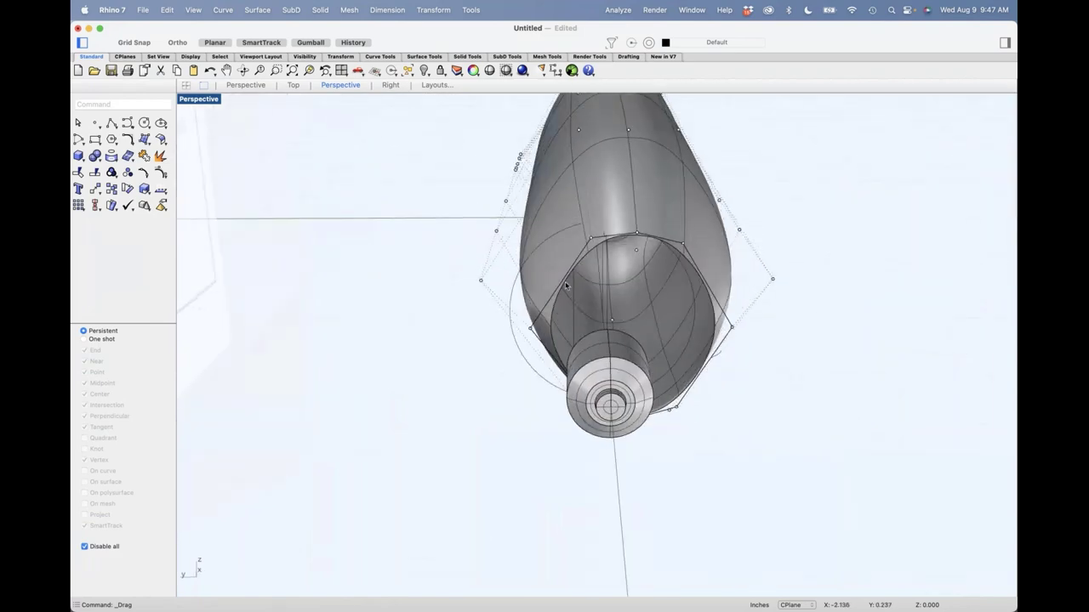
double_click(563, 282)
key(Escape)
double_click(555, 347)
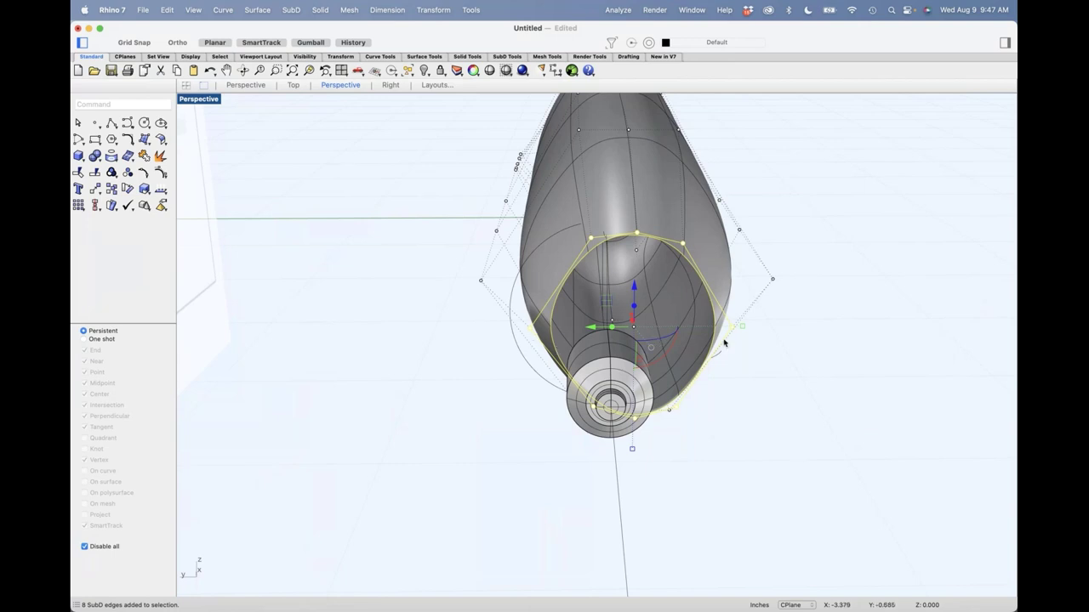
mouse_move(711, 403)
right_down()
mouse_move(707, 389)
mouse_move(714, 403)
right_up()
click(714, 404)
click(677, 354)
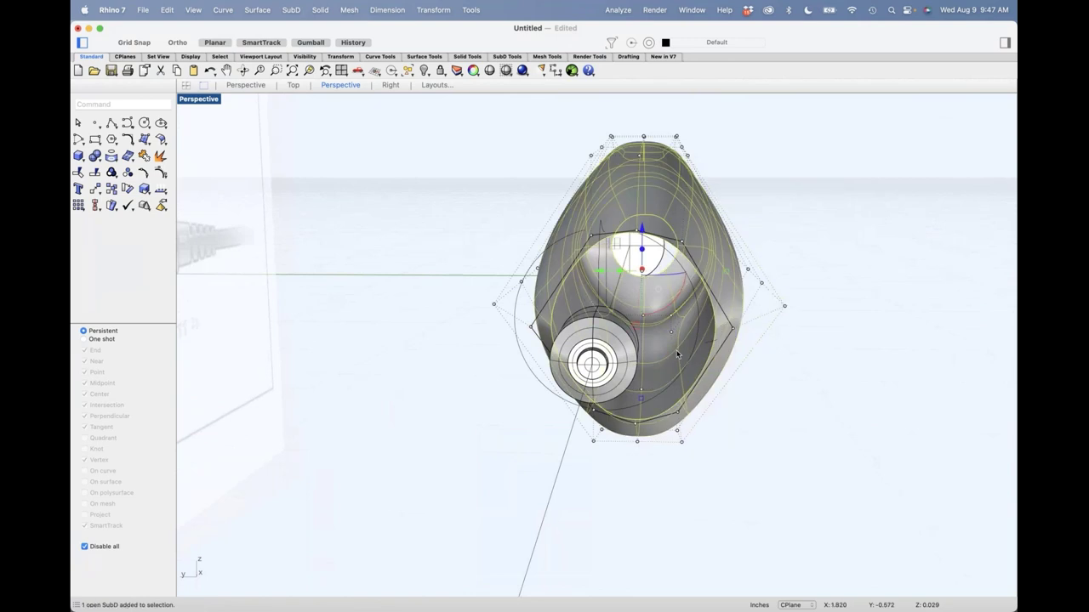
drag(599, 271, 577, 270)
click(683, 431)
Turn off the SubD control points and select the front opening's edge loop.
double_click(685, 344)
key(Escape)
key(Escape)
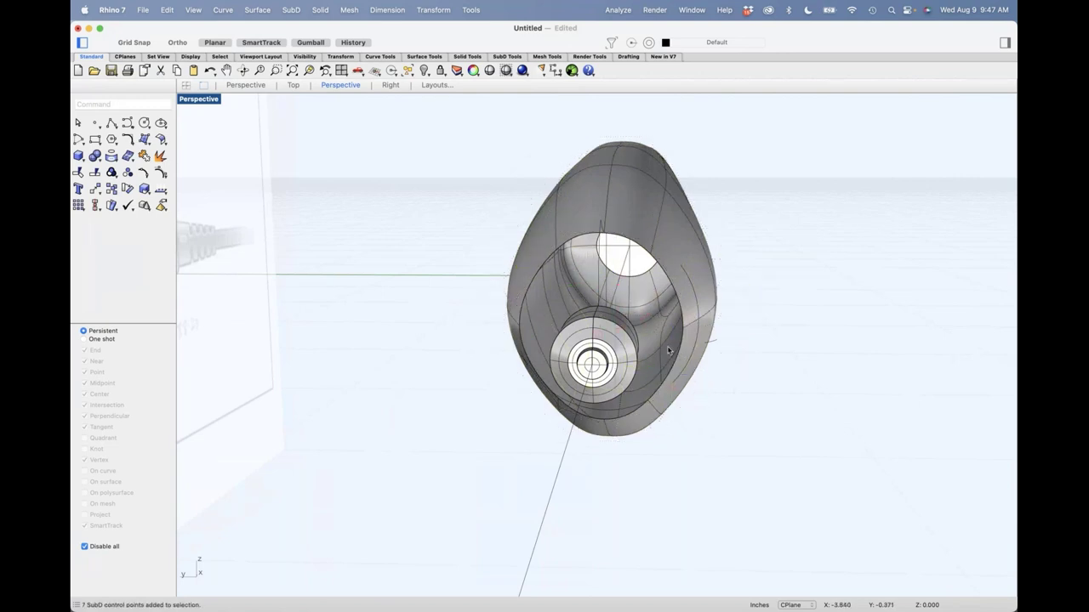
click(679, 350)
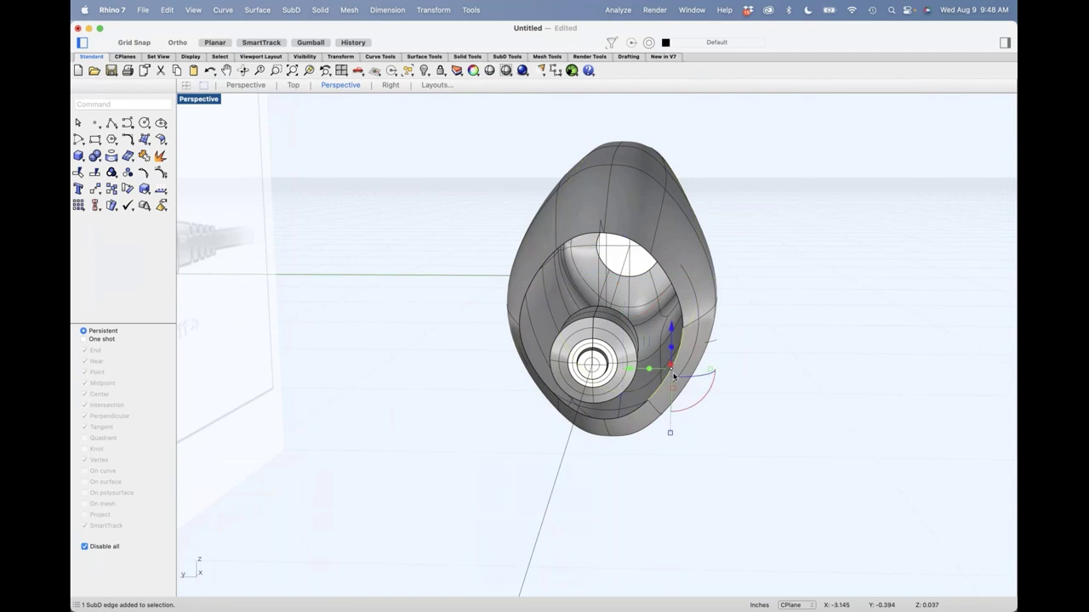
click(666, 473)
shift+super+double_click(632, 417)
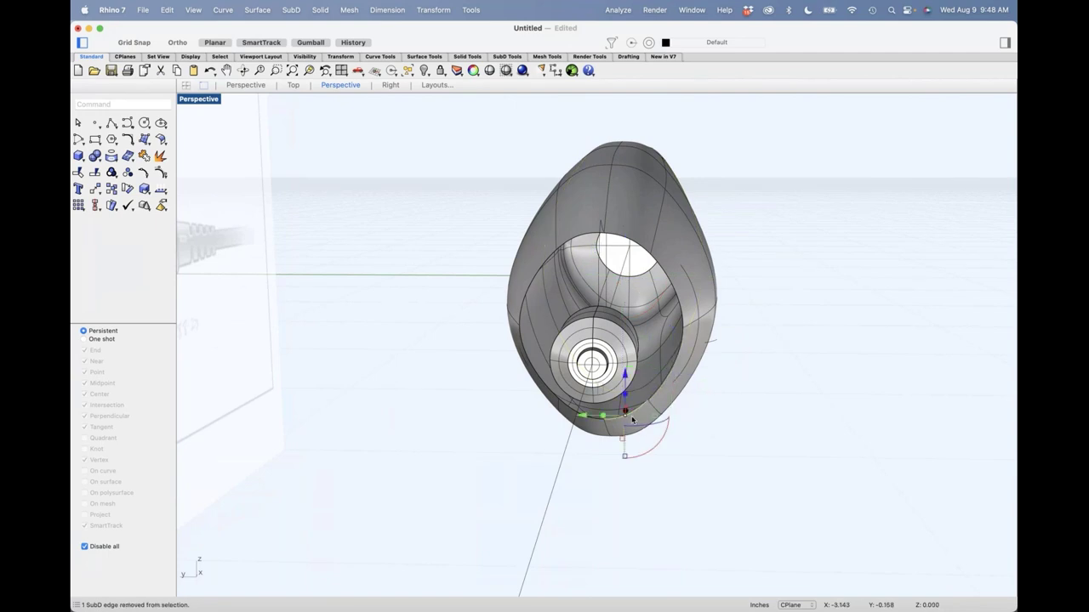
double_click(632, 414)
right_drag(632, 414, 389, 332)
Show all hidden parts and move the SubD body rearward along the X axis in the Front view to match the sketch.
key(alt+super+h)
key(ctrl+F2)
scroll(390, 324, down, 6)
click(391, 332)
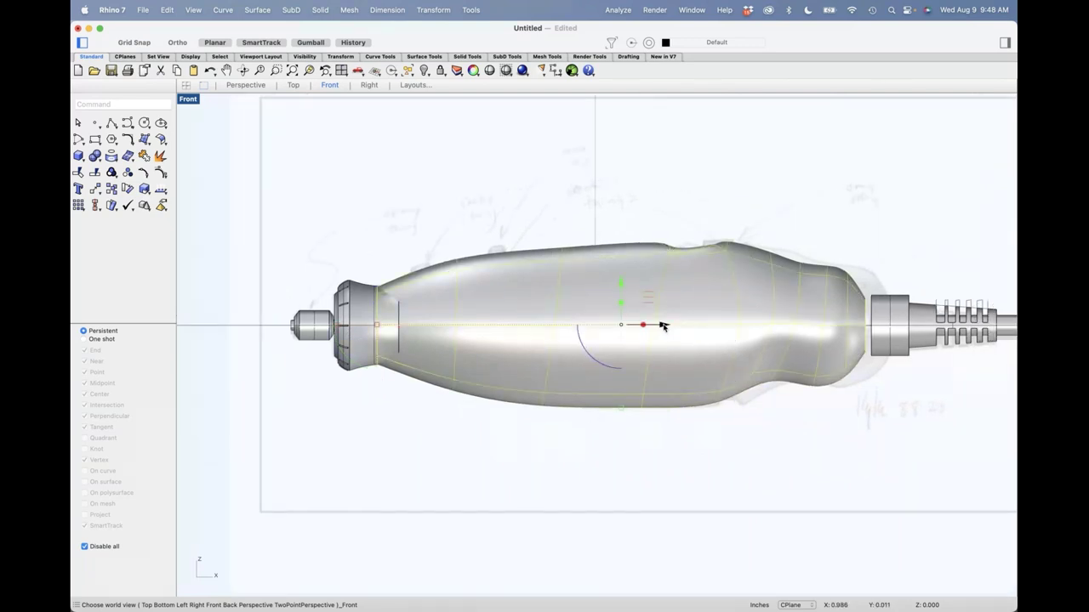
mouse_move(662, 325)
mouse_down()
mouse_move(681, 328)
mouse_move(615, 318)
mouse_move(647, 324)
mouse_up()
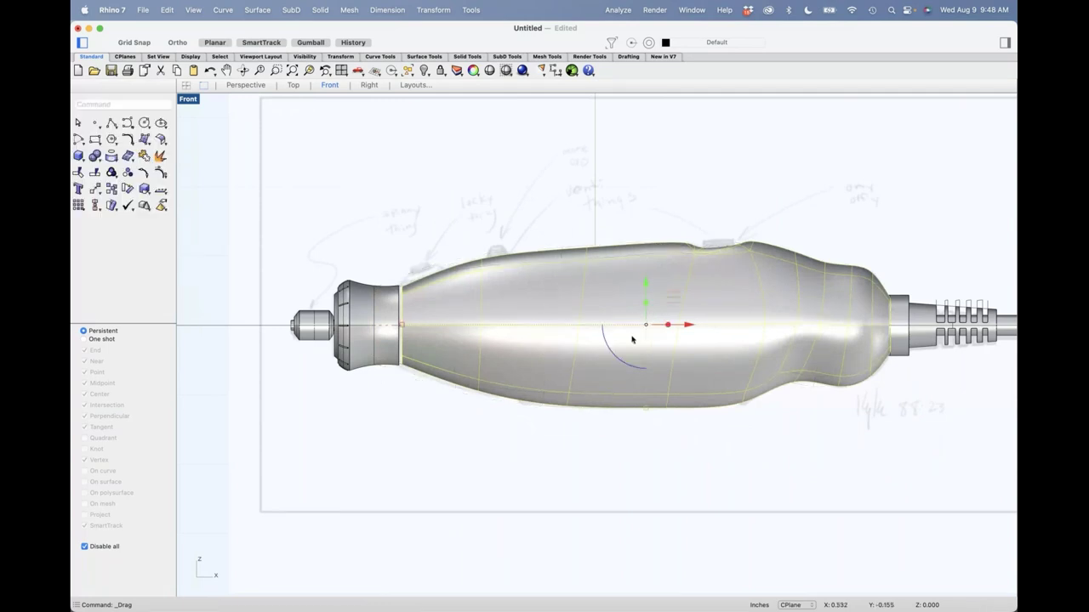
Select only the SubD body's front opening edge loop and scale it vertically in the Front view to fit the nose collar.
scroll(465, 318, up, 10)
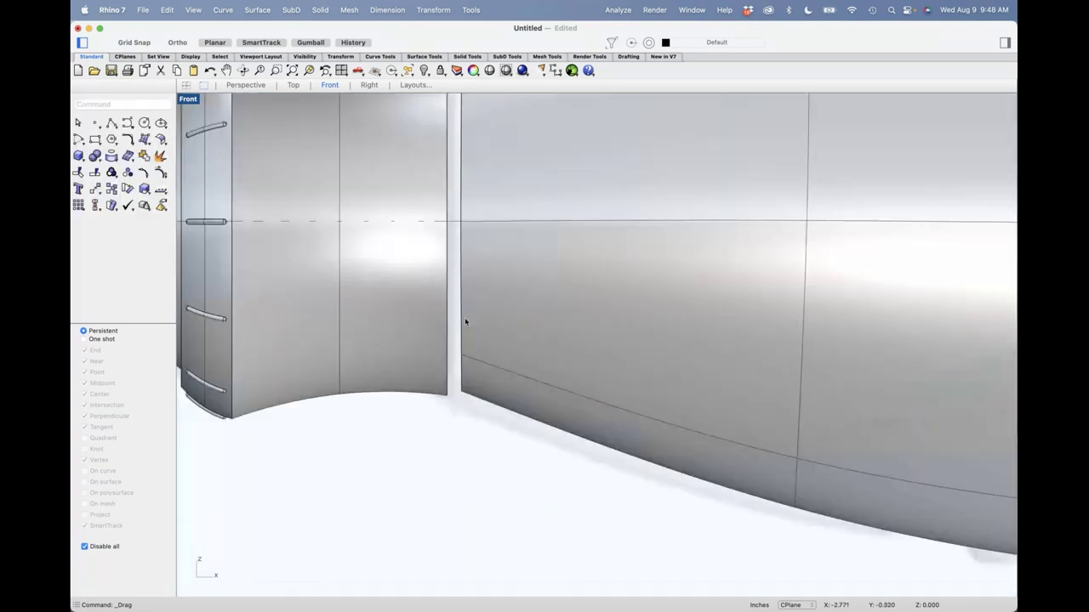
click(464, 317)
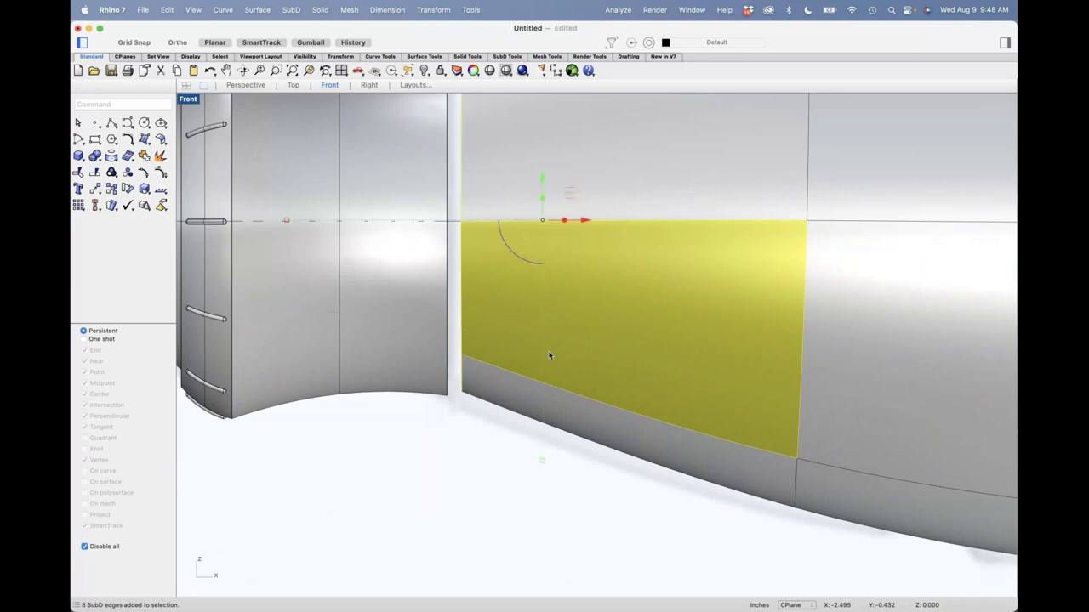
super+click(614, 371)
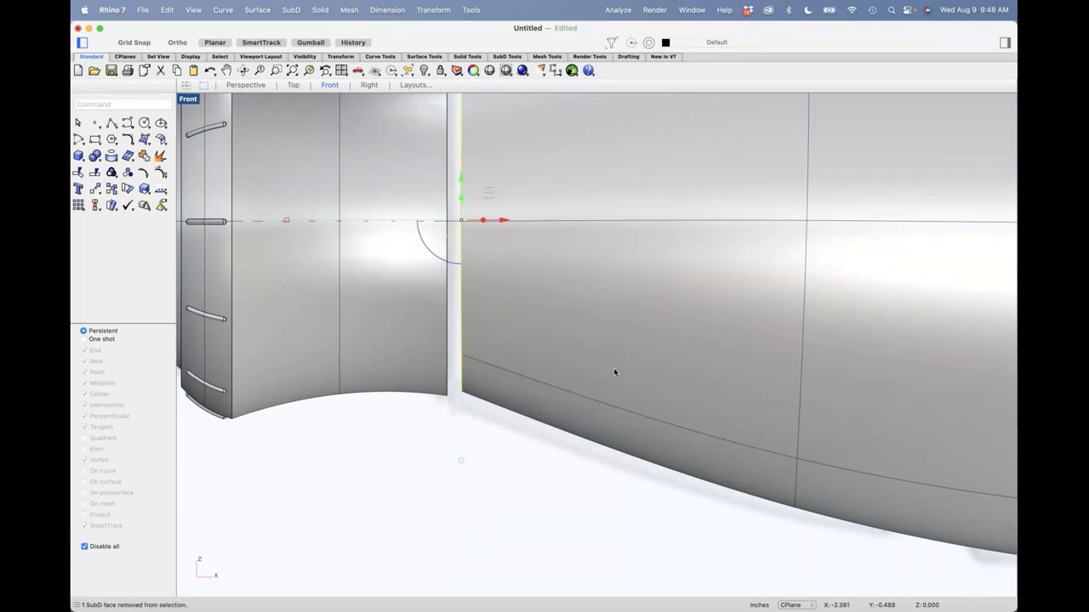
scroll(515, 376, down, 4)
shift+drag(481, 431, 484, 439)
click(541, 458)
In the Top view, select the front opening's edge loop and widen it along the Y axis to match the nose collar's rear diameter.
key(ctrl+F4)
right_drag(493, 474, 539, 392)
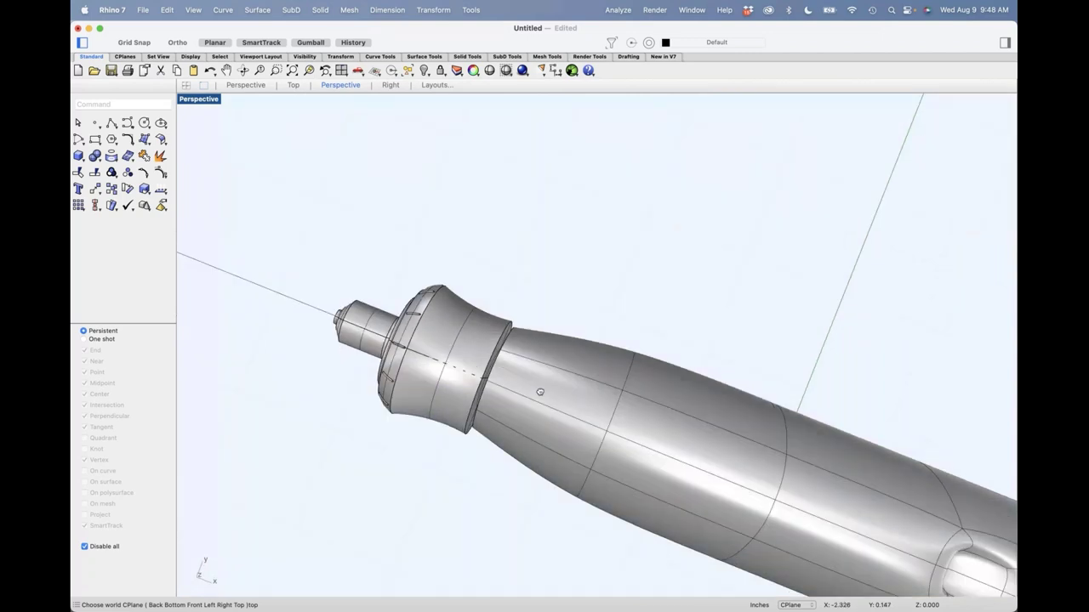
key(super+F1)
right_drag(596, 381, 596, 381)
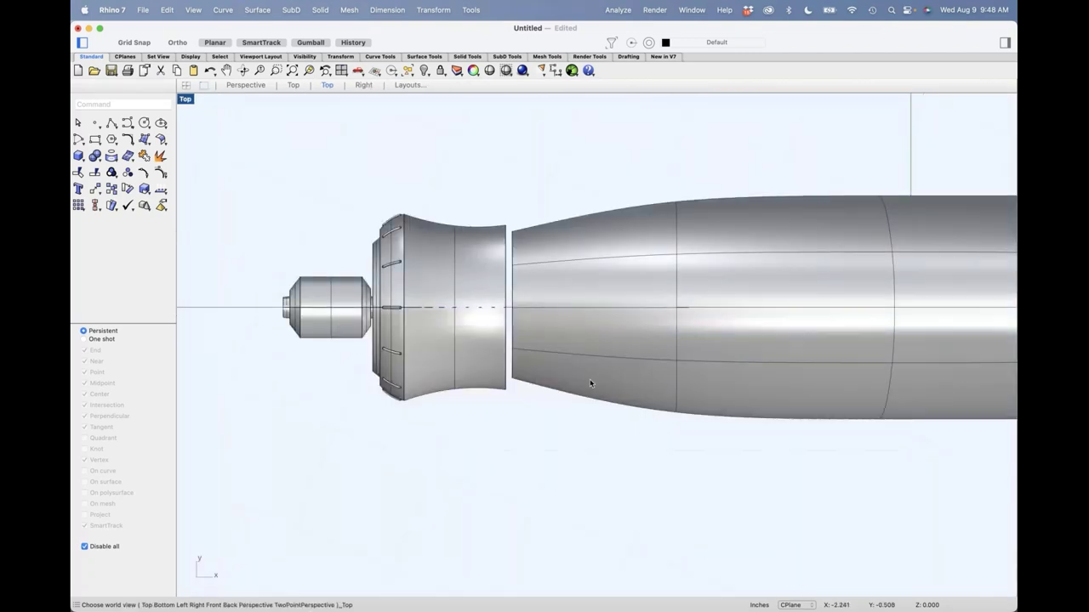
scroll(511, 321, up, 3)
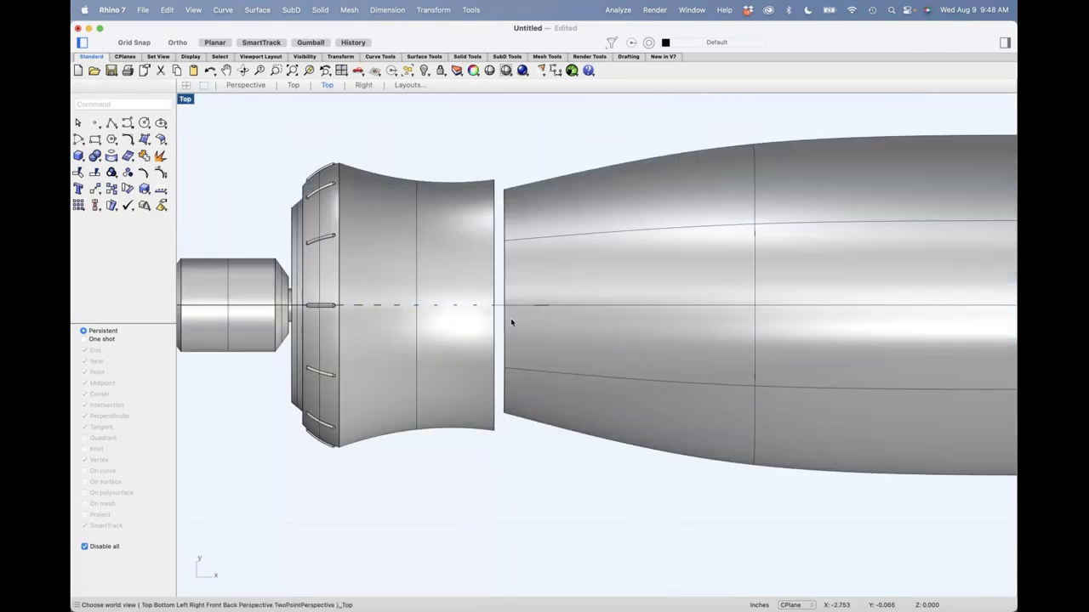
shift+super+click(510, 319)
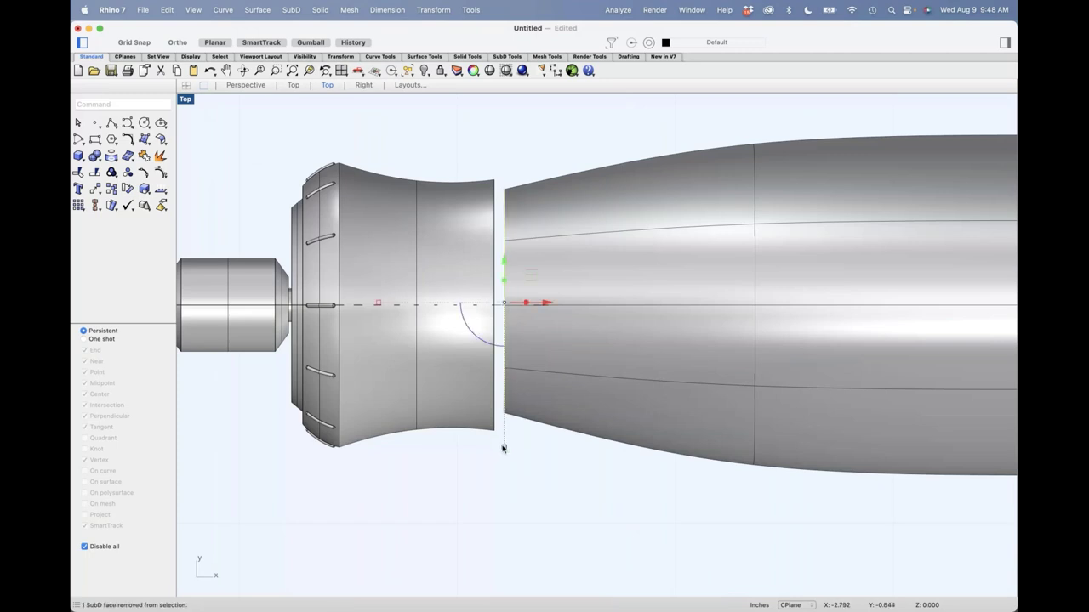
drag(504, 448, 507, 467)
scroll(561, 473, right, 1)
click(528, 438)
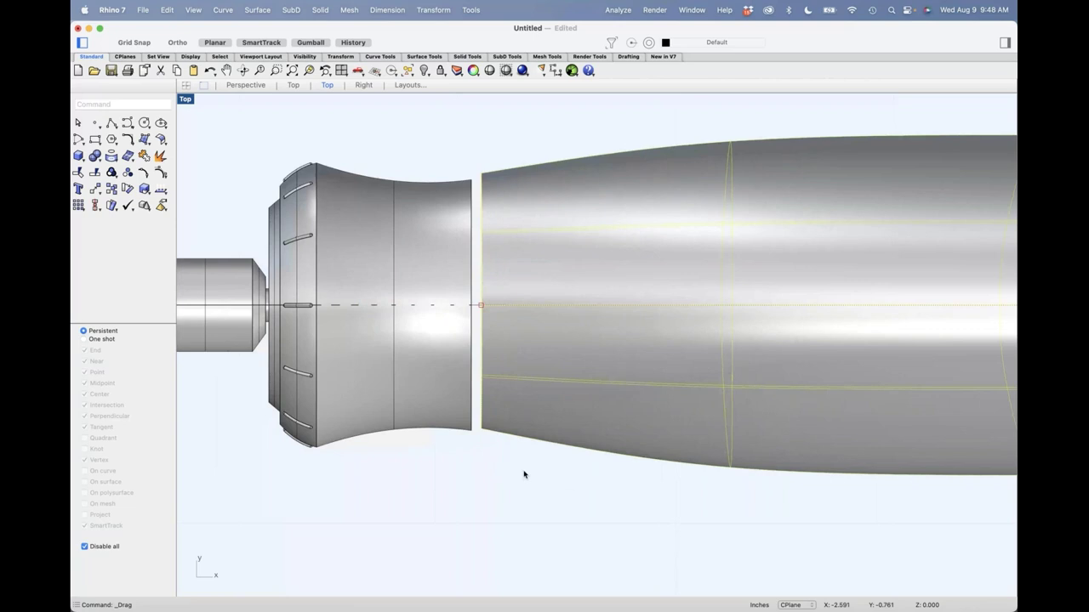
Select the whole SubD body, nudge it along the Y axis toward the tool's centre line, and check its alignment with the nose collar.
right_drag(524, 475, 522, 413)
scroll(551, 314, down, 8)
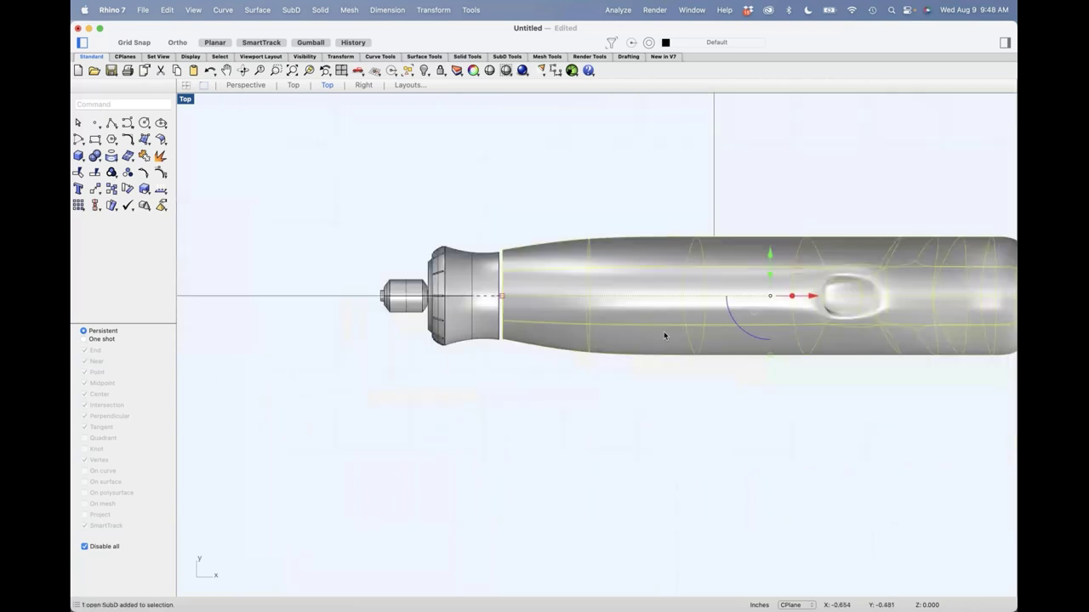
drag(770, 254, 498, 301)
click(515, 371)
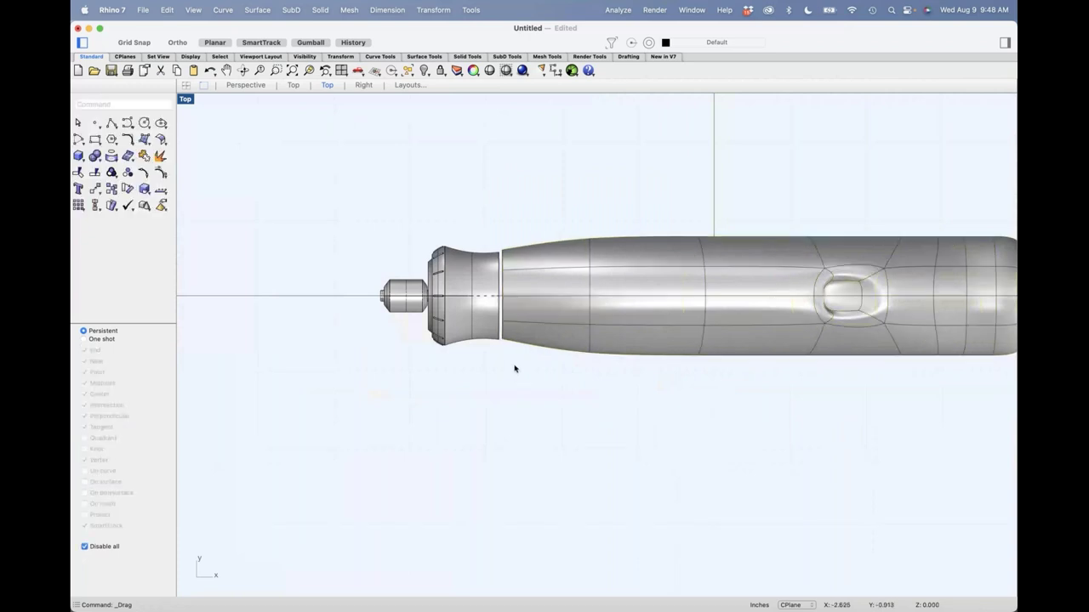
scroll(519, 362, up, 4)
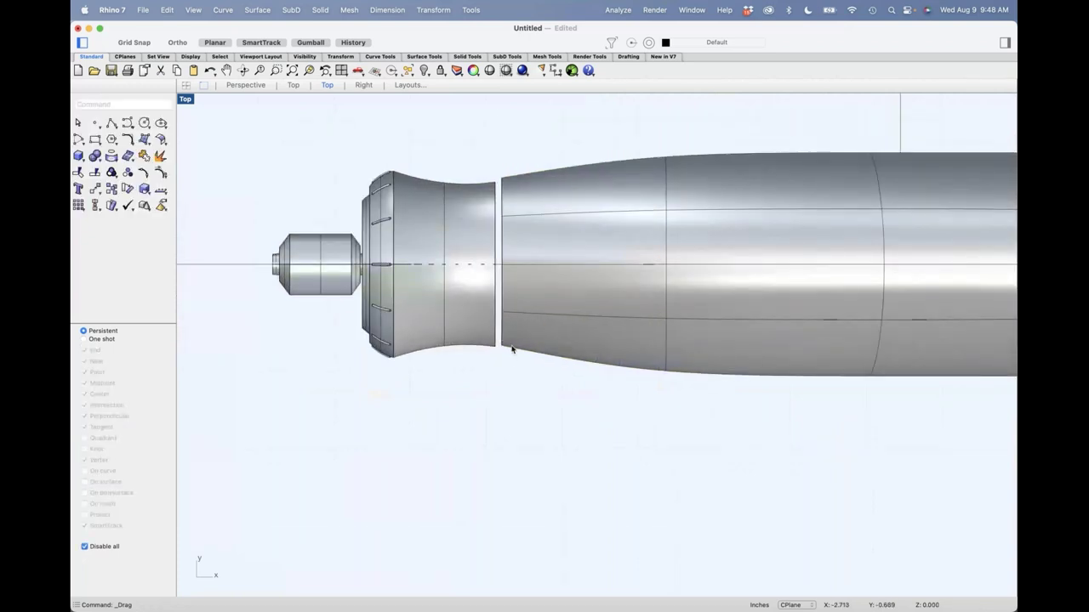
scroll(516, 361, up, 3)
scroll(479, 202, down, 5)
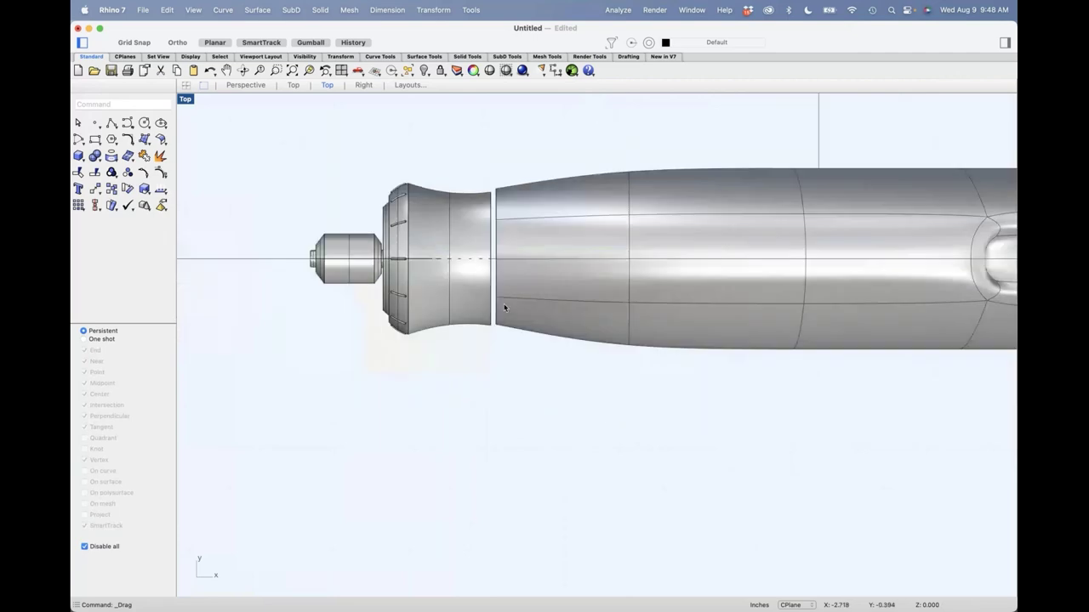
scroll(502, 311, up, 2)
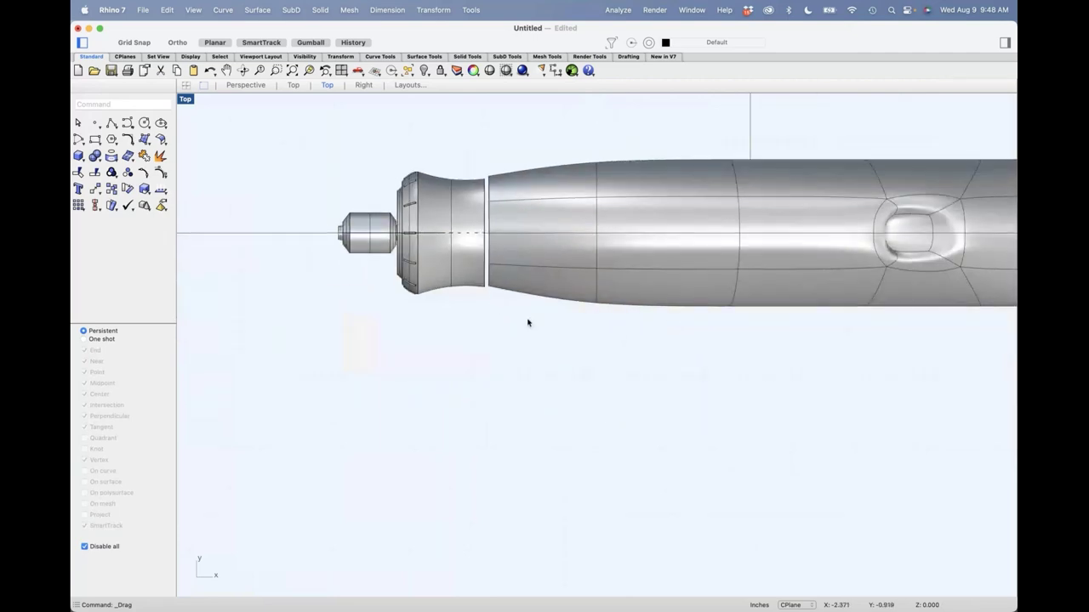
Isolate the SubD body in the Top view and switch it to flat display.
key(ctrl+F4)
right_drag(516, 330, 590, 360)
click(600, 341)
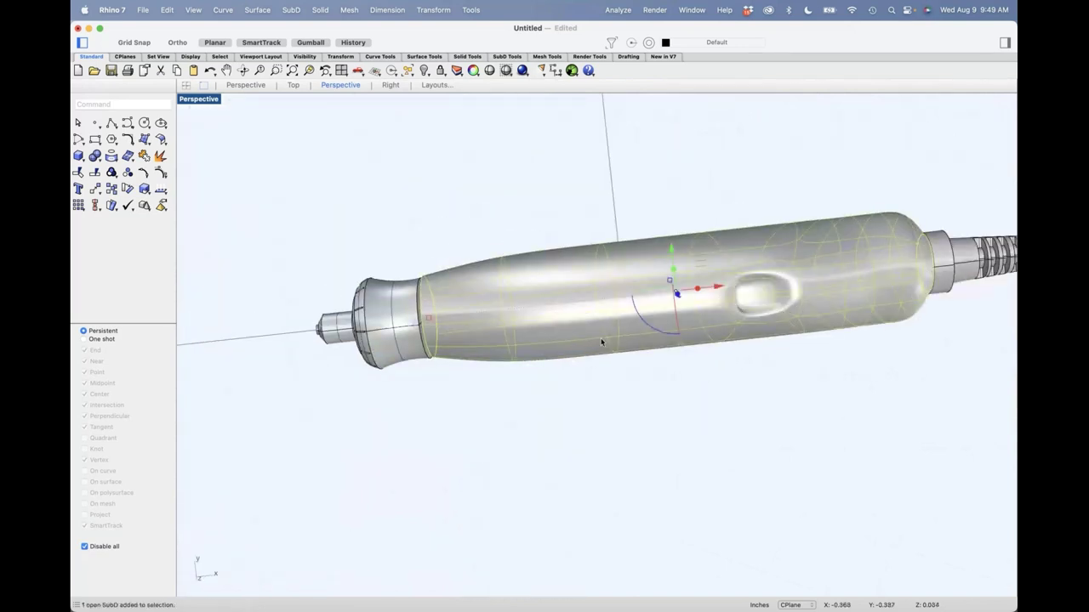
key(ctrl+F1)
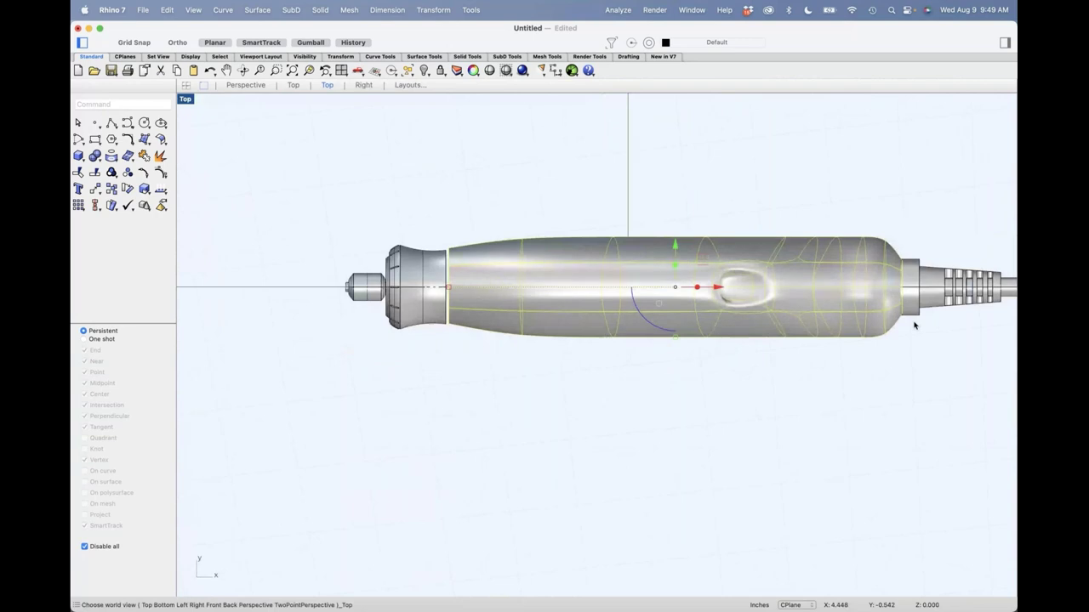
key(super+shift+h)
key(Tab)
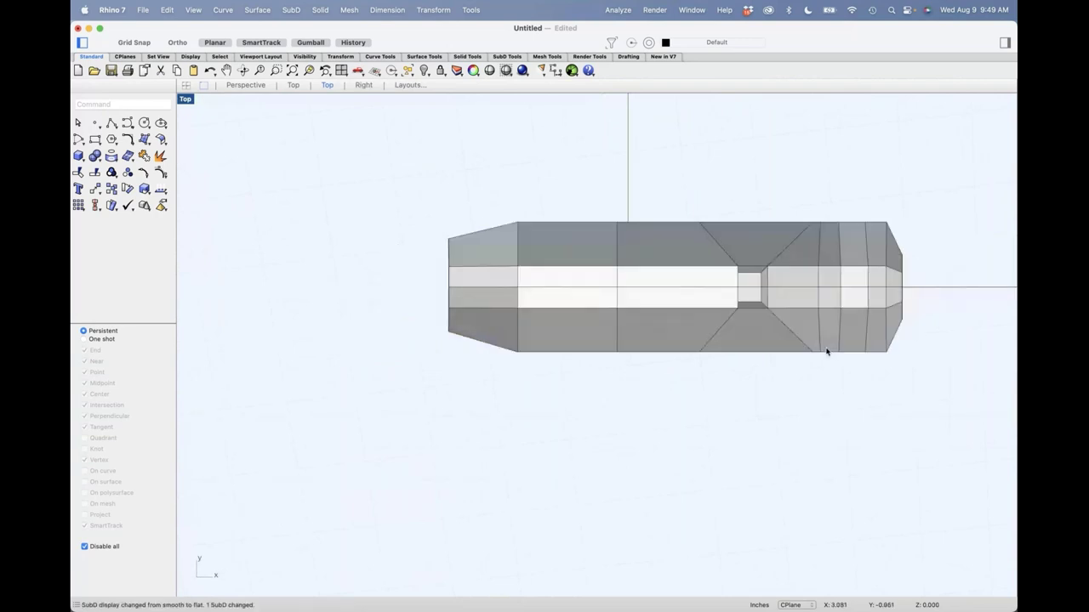
right_drag(785, 355, 668, 343)
drag(299, 178, 846, 287)
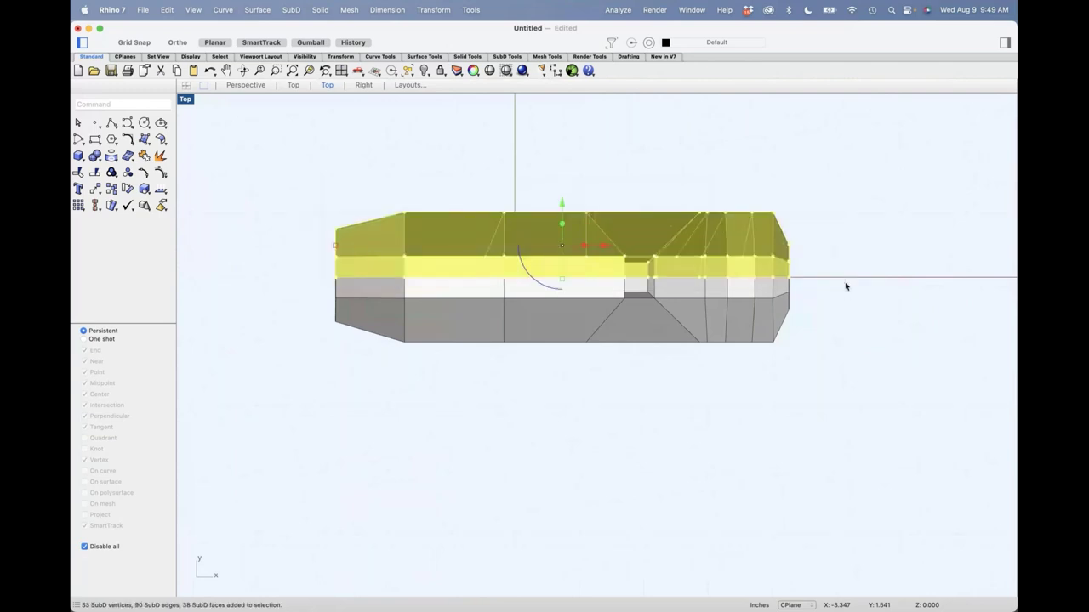
key(Delete)
key(super+z)
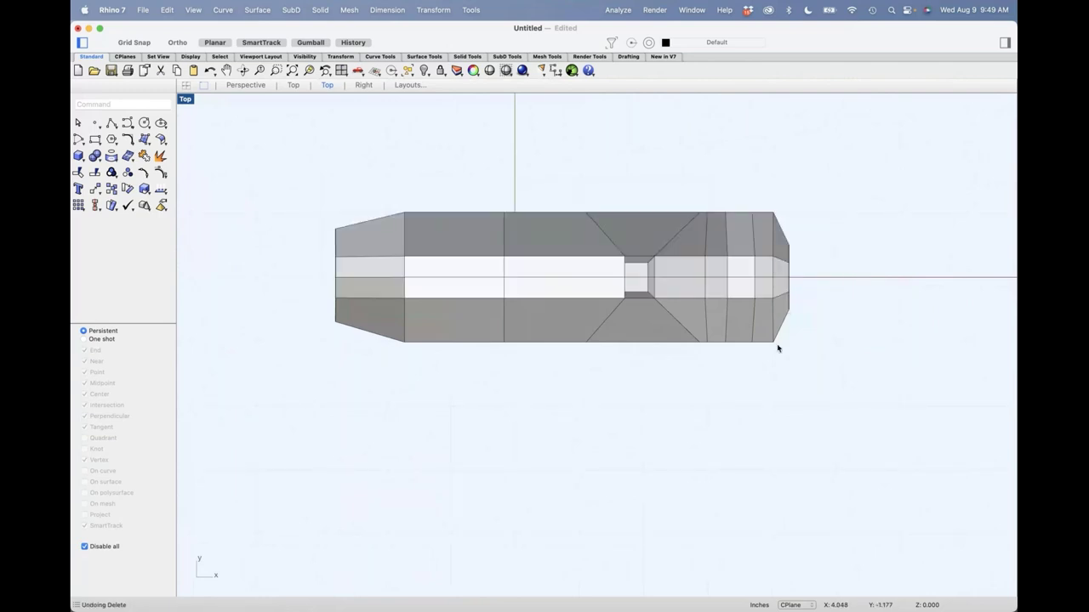
Delete the half of the SubD body on the positive Y side of the centre line and select the remaining half.
drag(837, 189, 316, 270)
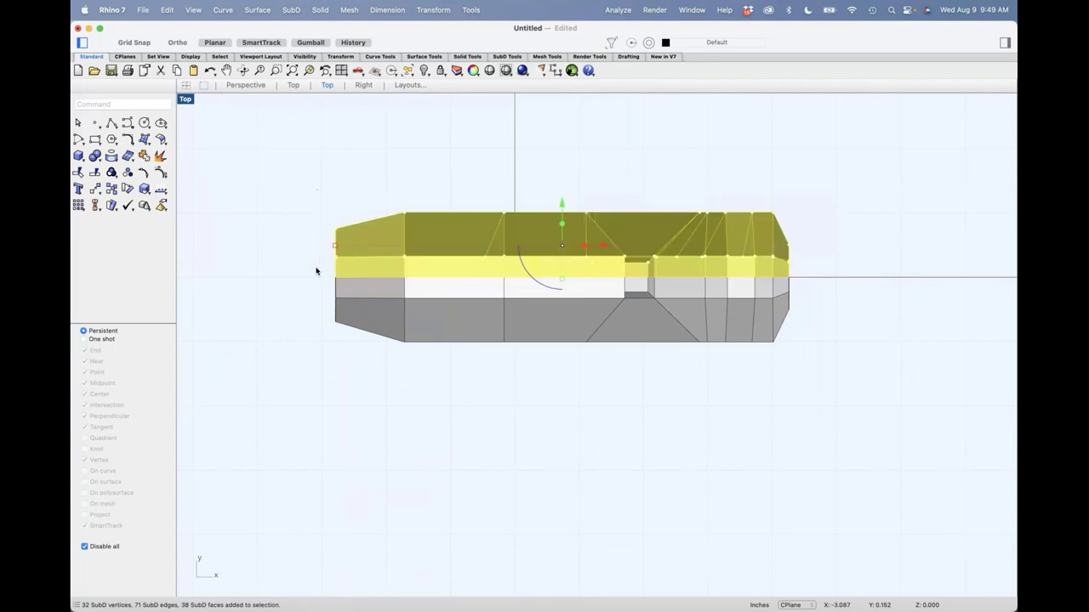
key(Delete)
click(554, 321)
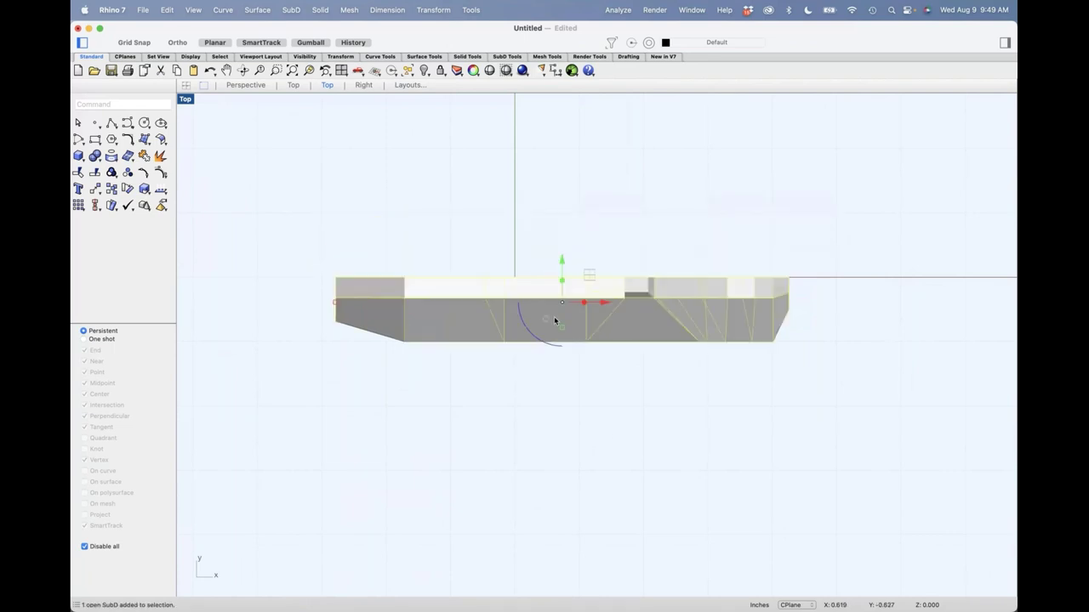
text(n)
key(Return)
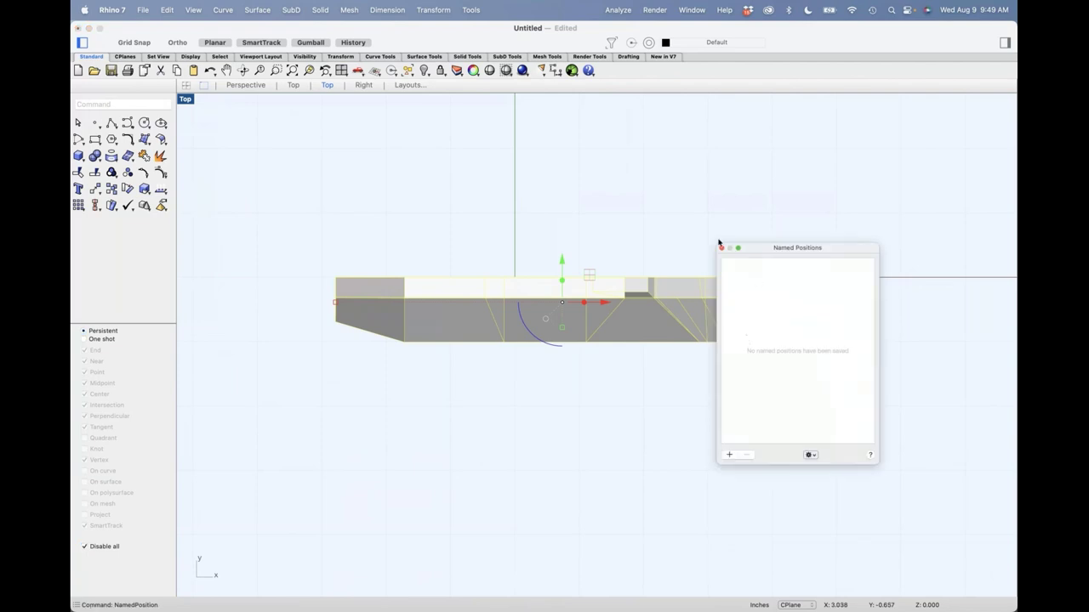
click(722, 248)
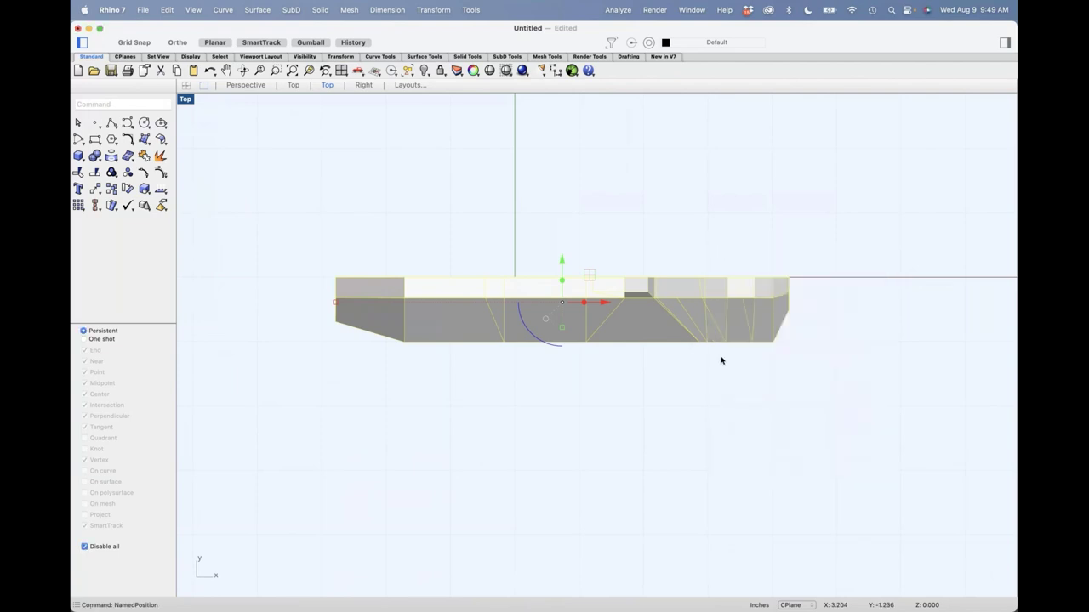
Mirror a copy of the remaining half across the X axis centre line and select both halves.
text(mirror)
key(Return)
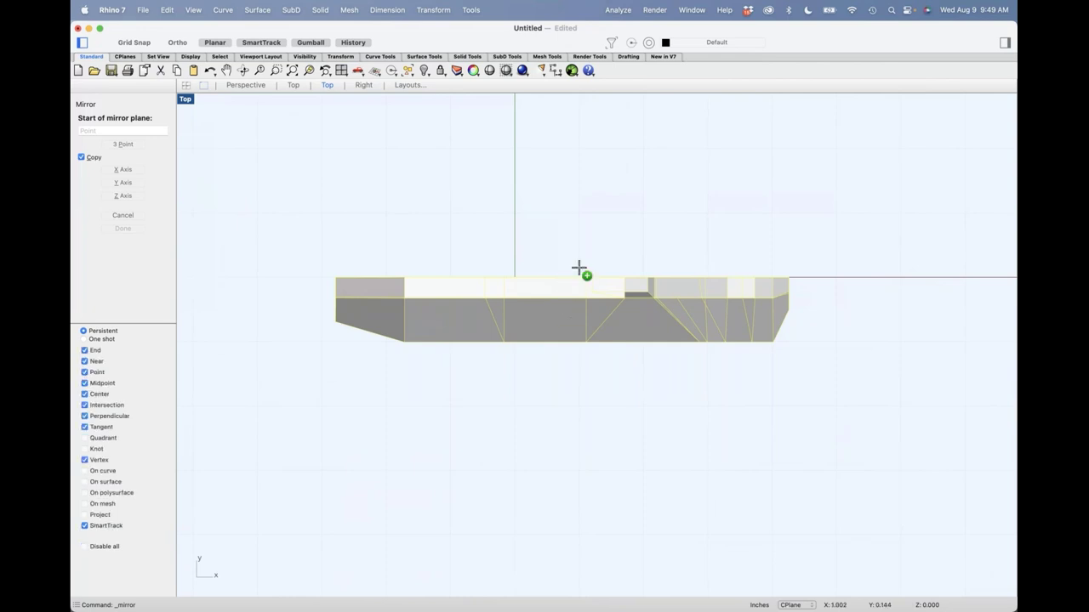
click(582, 275)
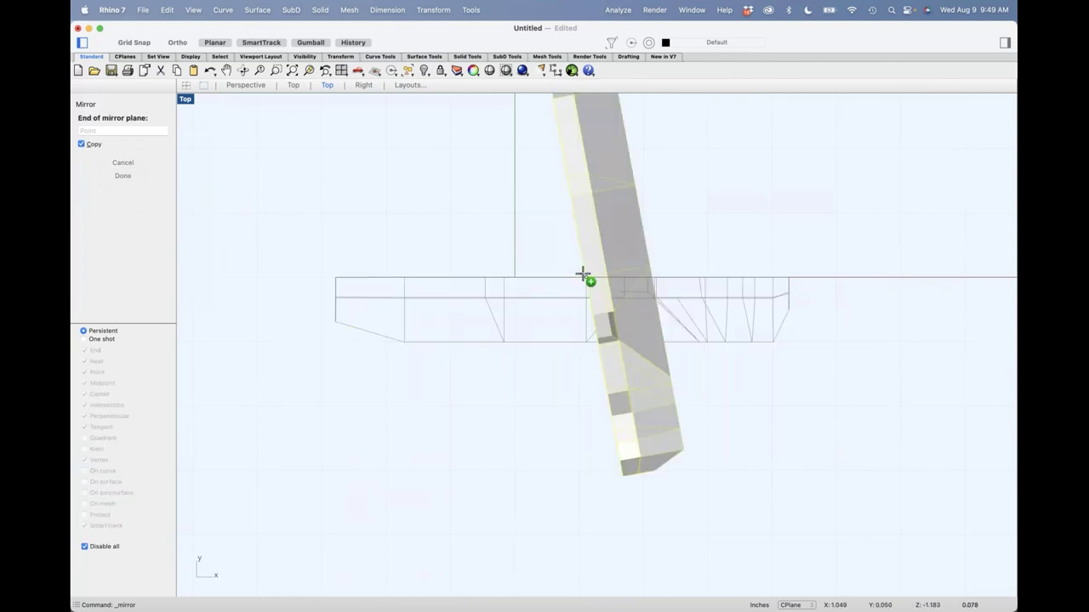
shift+click(582, 275)
shift+click(515, 340)
Join the two SubD halves with smooth joined edges and accept breaking their history.
key(super+j)
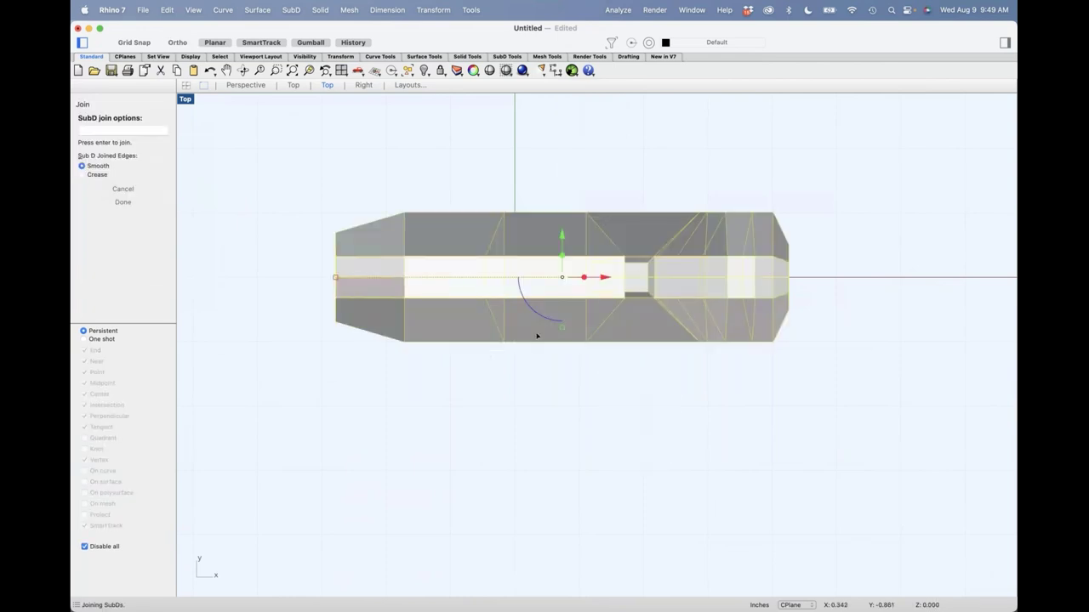
key(Return)
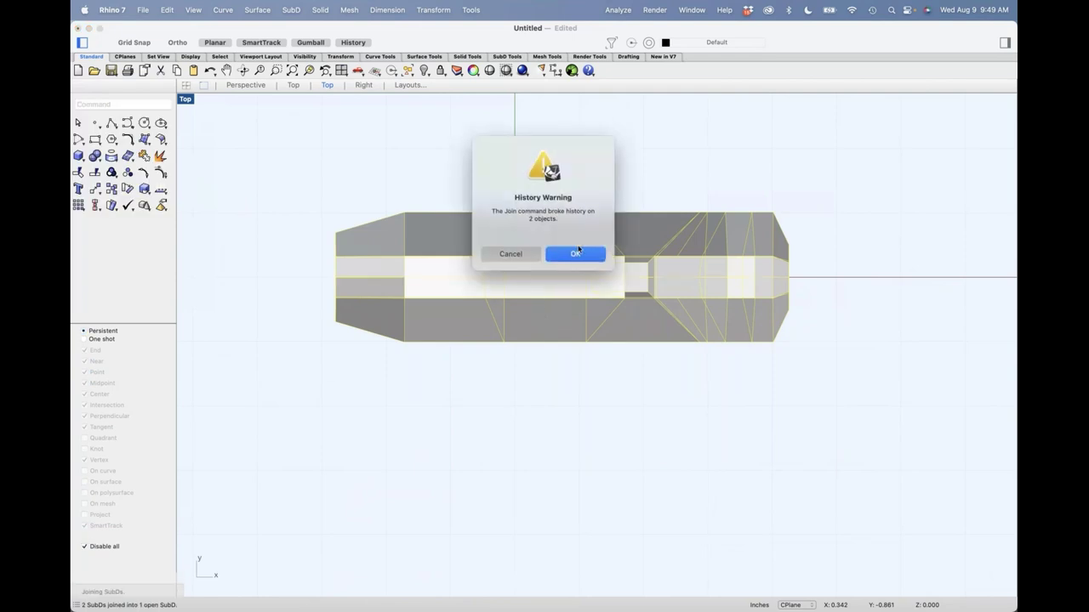
click(576, 254)
Show all hidden parts, inspect the body's front centre seam in smooth display, and return the body to flat display.
key(super+alt+h)
click(554, 485)
right_drag(429, 351, 510, 338)
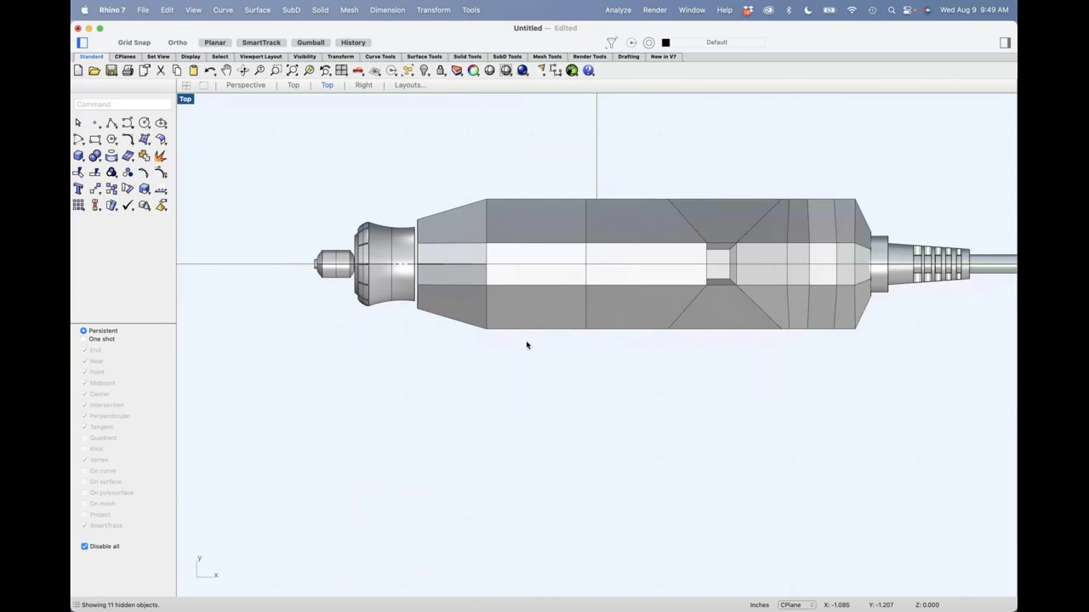
key(Tab)
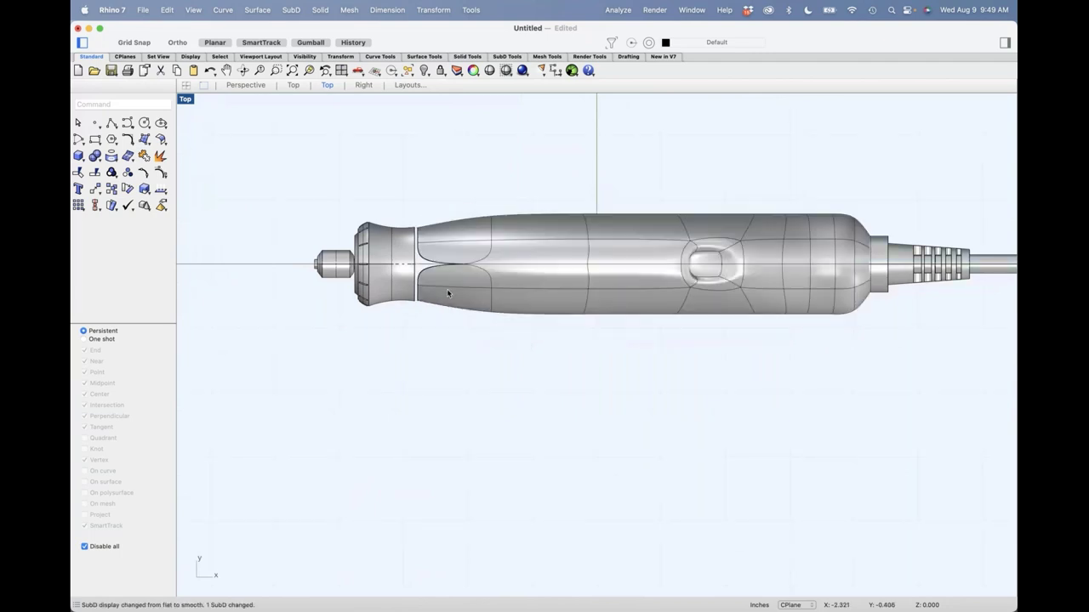
scroll(446, 288, up, 2)
scroll(449, 252, up, 8)
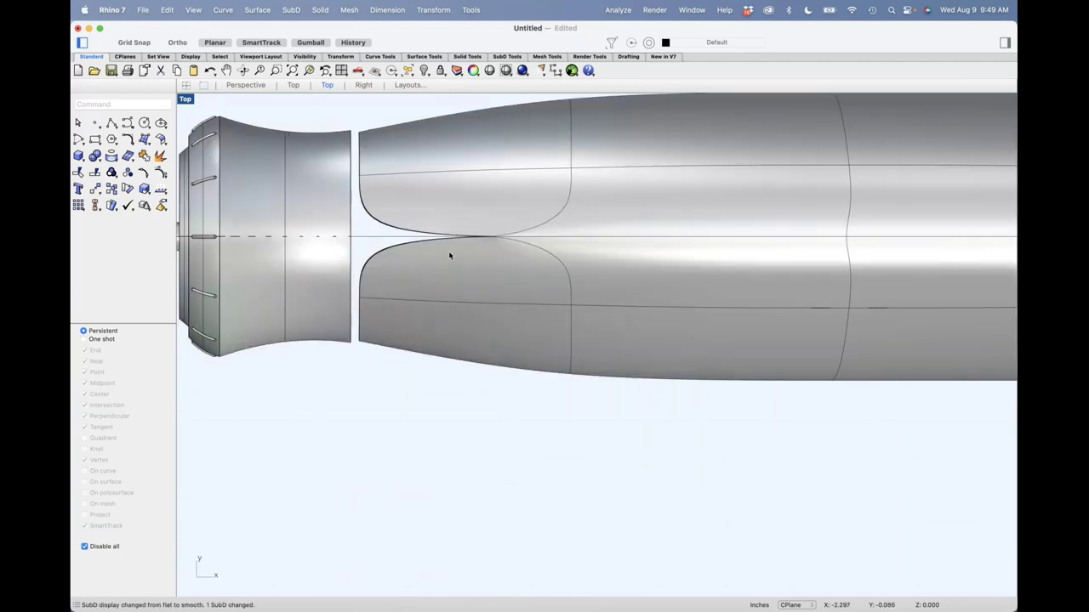
key(Tab)
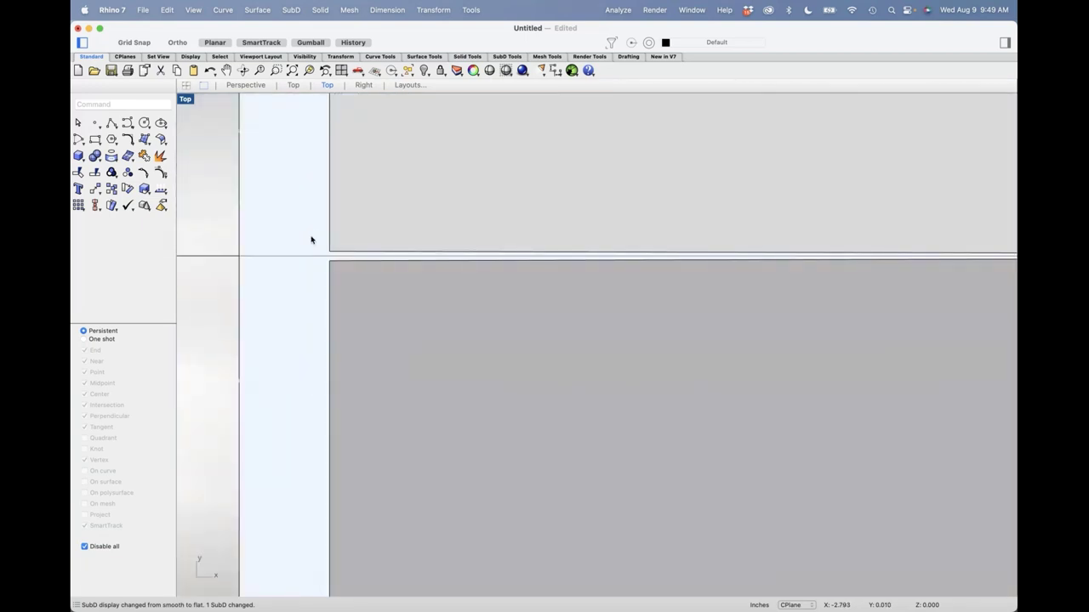
In Perspective, stitch the two split vertices on the upper centre seam at the front opening to their average location.
key(ctrl+F4)
scroll(462, 272, up, 10)
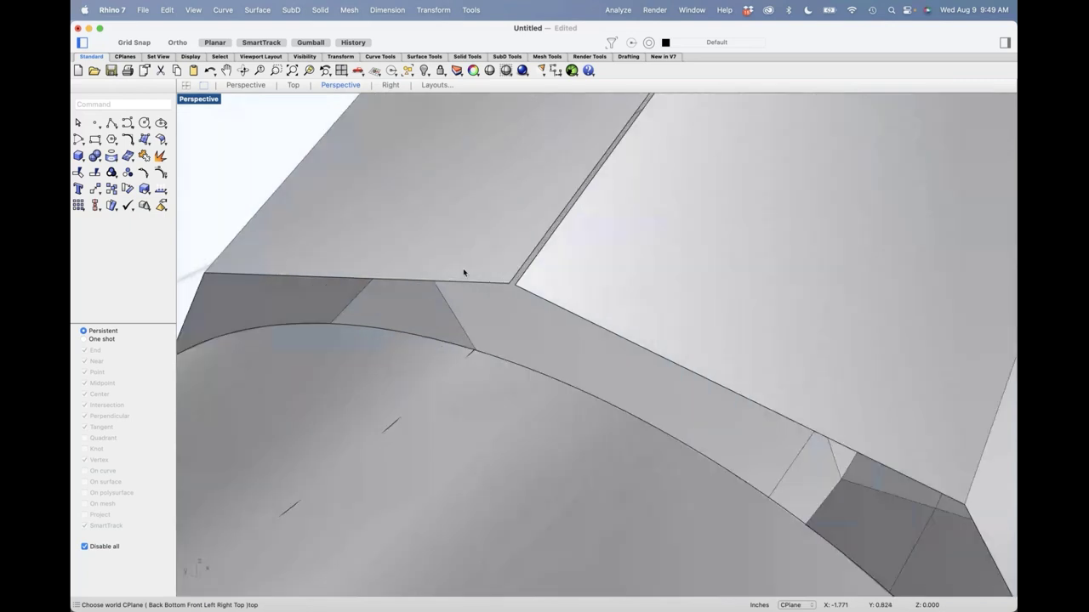
shift+super+click(518, 286)
shift+super+click(509, 284)
text(st)
key(Return)
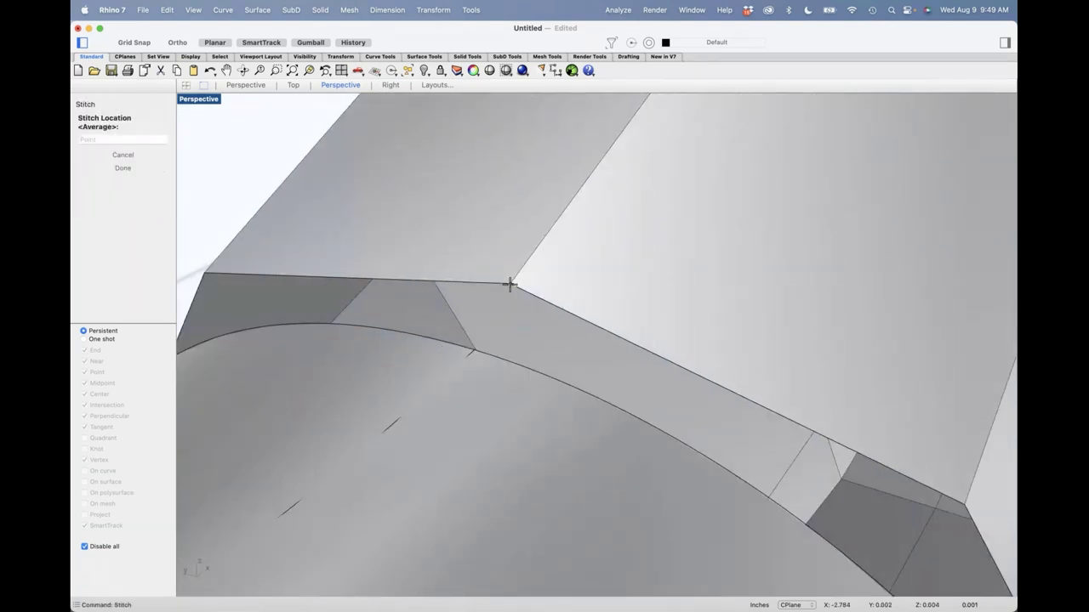
key(Return)
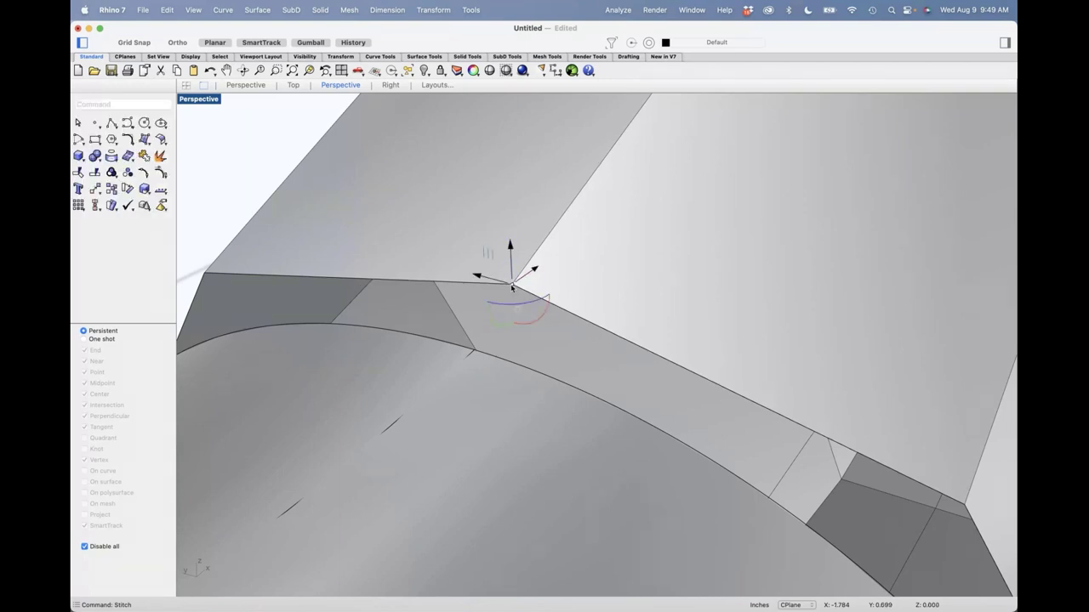
Stitch the two split vertices at the opposite end of the centre seam on the body's front opening to their average location.
right_drag(511, 287, 398, 172)
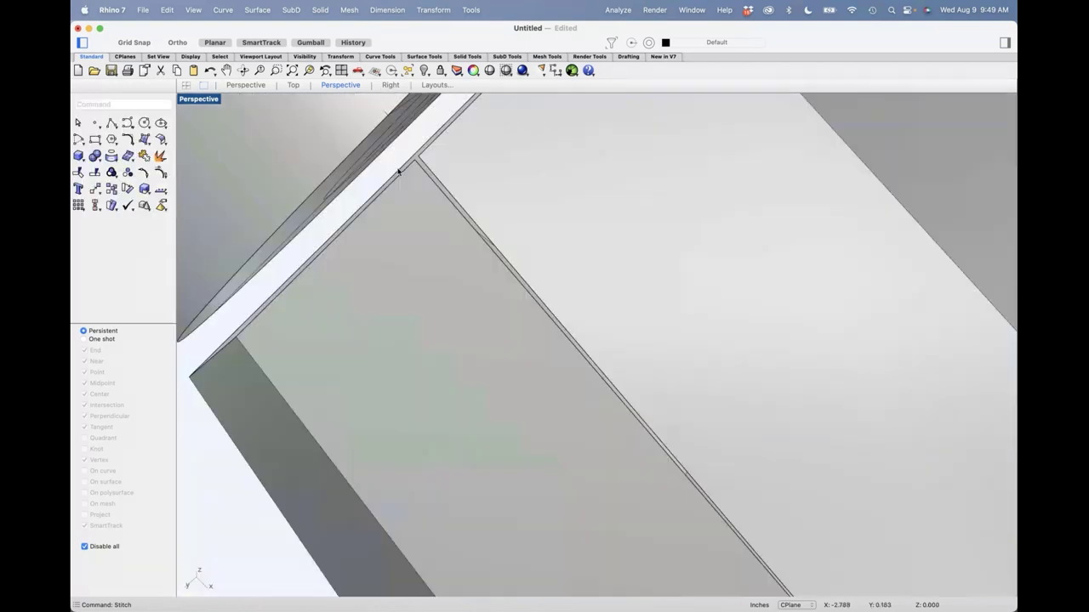
scroll(397, 171, up, 2)
ctrl+shift+click(427, 165)
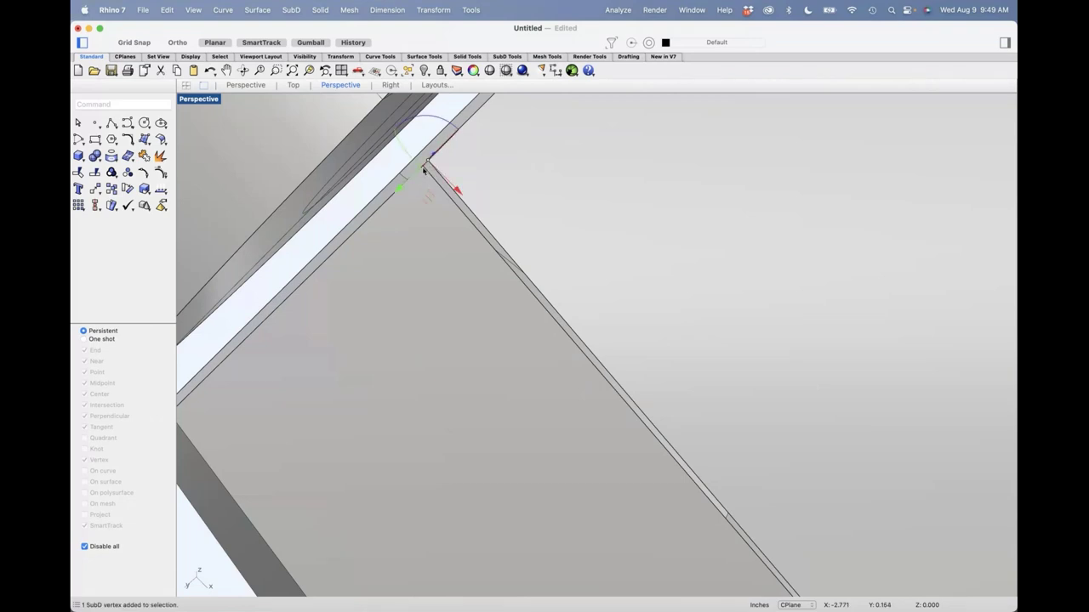
scroll(423, 168, up, 3)
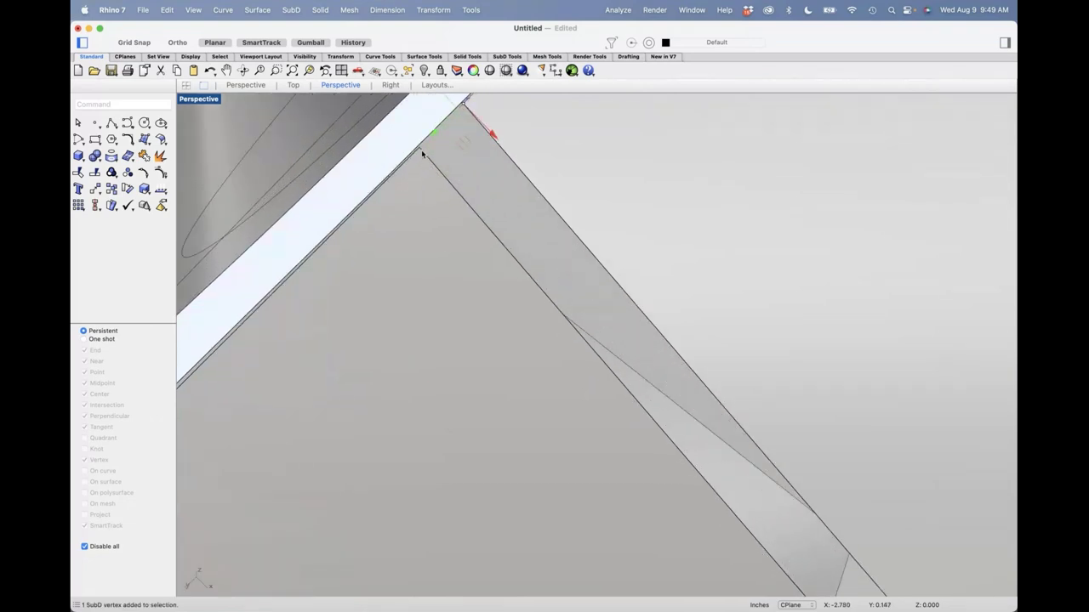
text(Stitch)
key(Return)
key(Return)
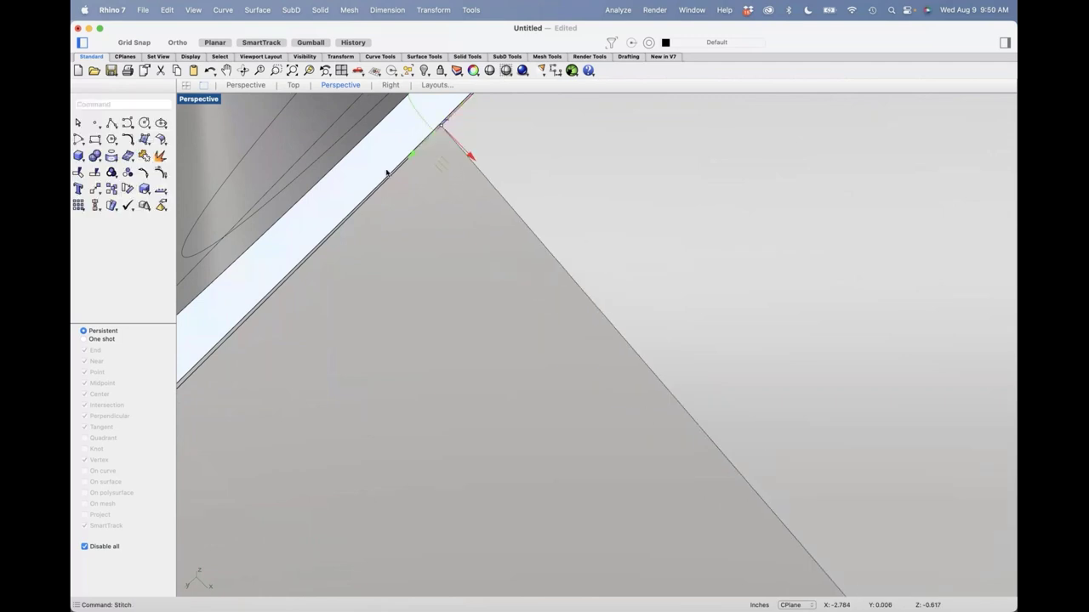
key(Escape)
Return the SubD body to smooth display and bring the whole tool into view.
scroll(386, 160, down, 10)
right_drag(452, 211, 432, 393)
scroll(542, 396, down, 8)
key(Tab)
mouse_move(531, 518)
shift+right_down()
mouse_move(565, 374)
mouse_move(664, 352)
mouse_move(638, 358)
shift+right_up()
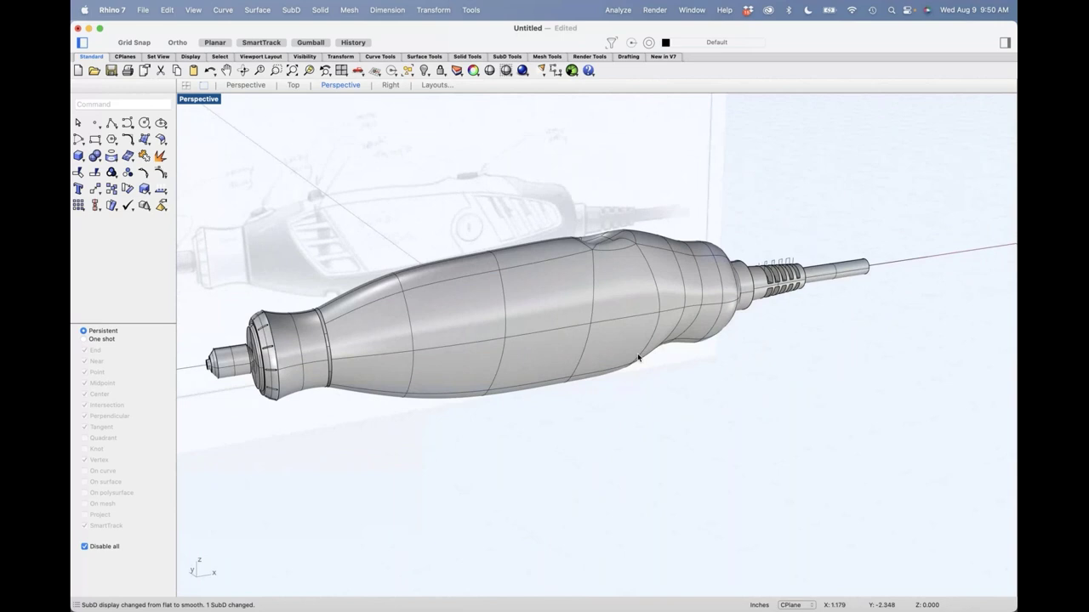
shift+right_drag(333, 332, 382, 345)
Frame the whole tool in the Front view and compare the body's outline with the sketch.
key(ctrl+F2)
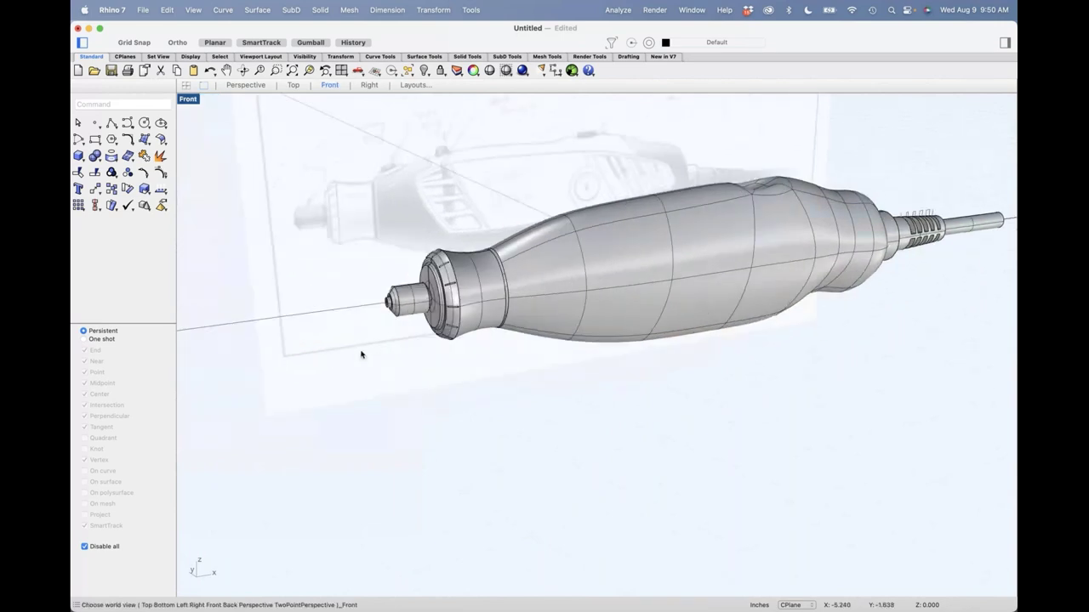
scroll(361, 371, down, 4)
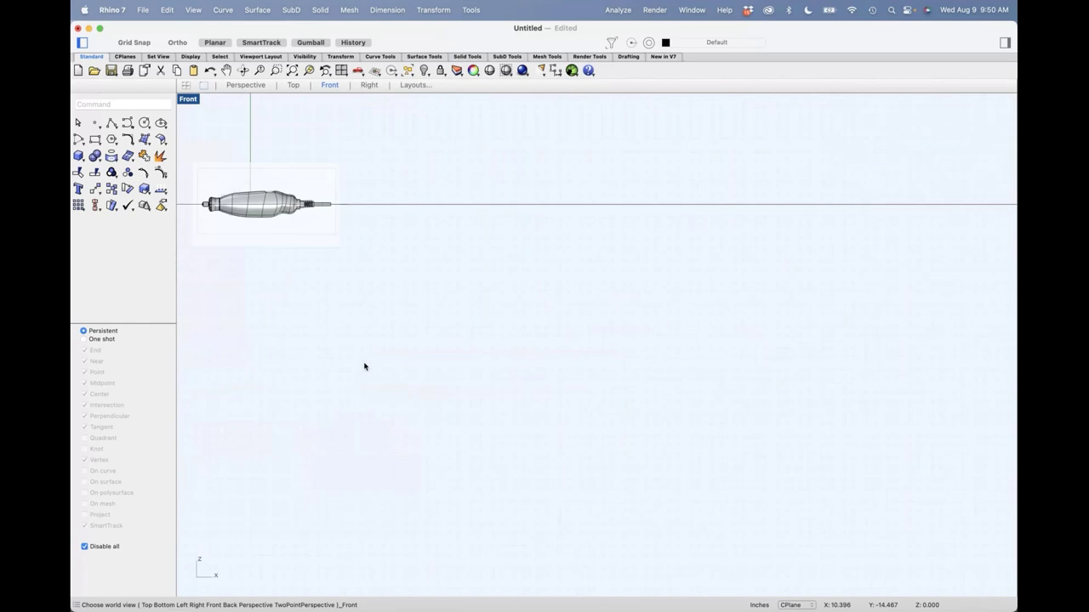
drag(194, 164, 339, 246)
text(j)
key(Return)
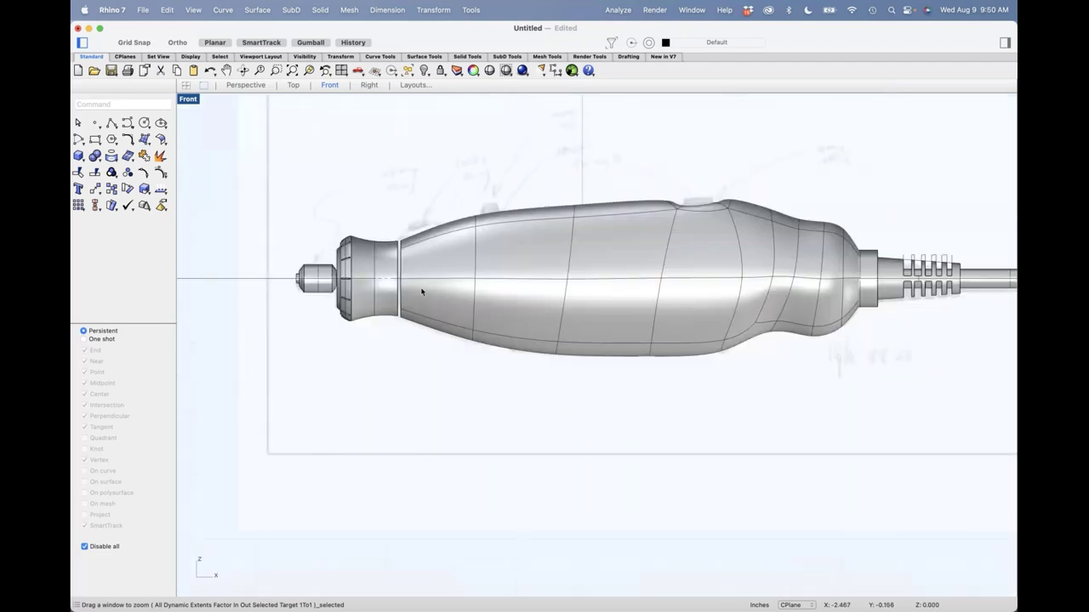
scroll(416, 284, up, 6)
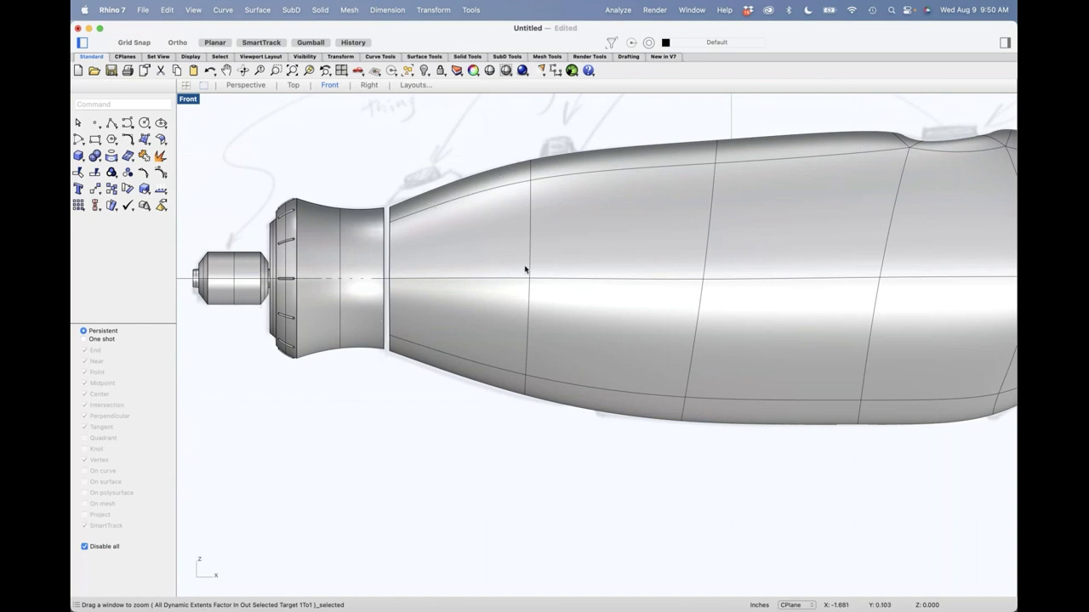
scroll(488, 252, down, 5)
scroll(502, 258, up, 1)
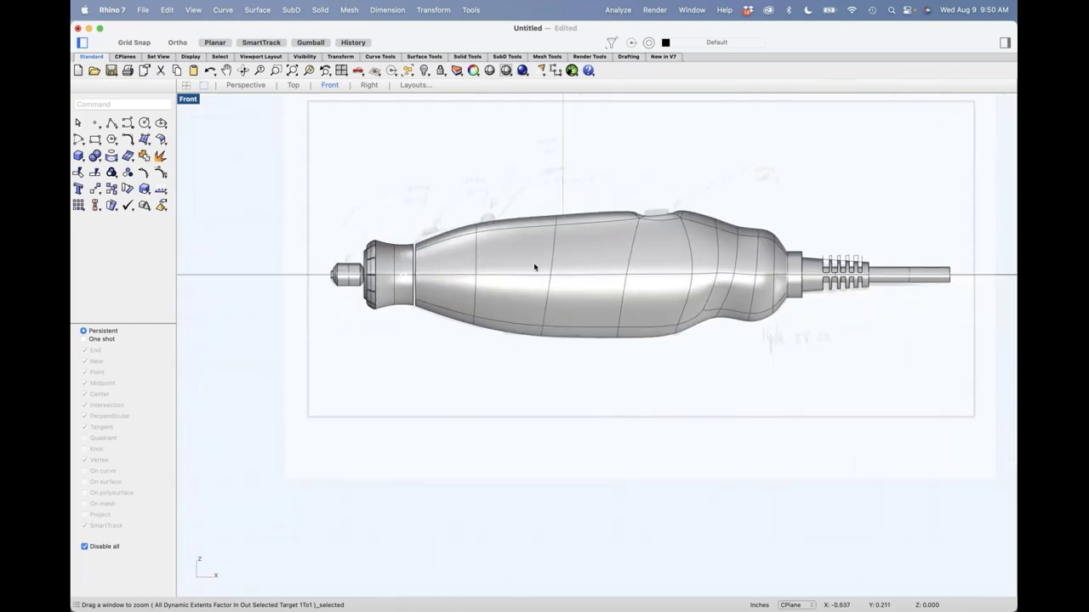
In the Front view, shift the SubD vertices at the front corner of the on/off switch recess slightly toward the rear.
scroll(678, 219, up, 2)
scroll(678, 220, up, 4)
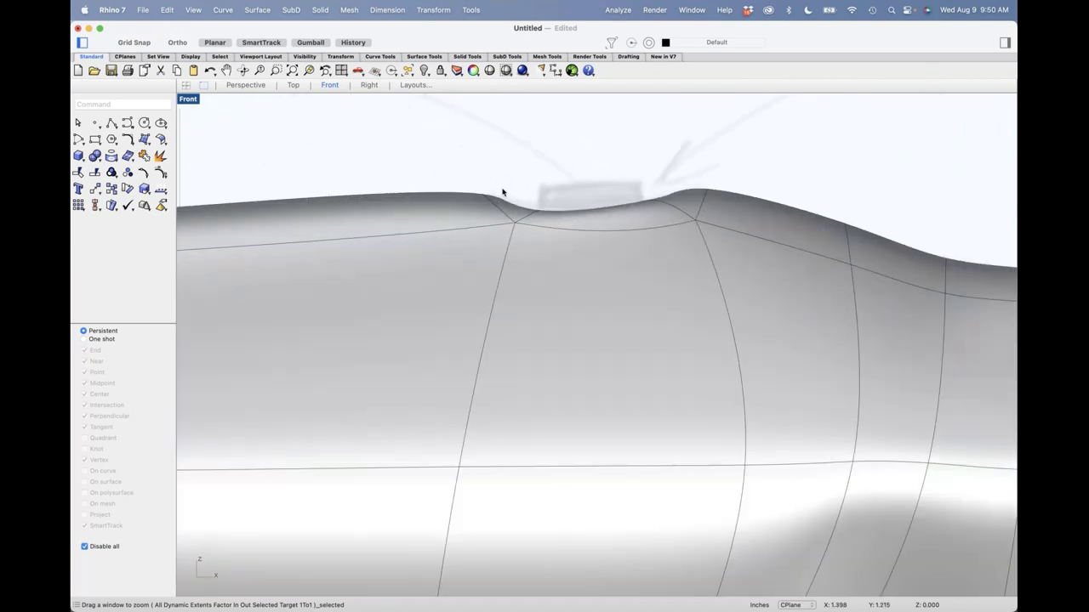
mouse_move(509, 212)
mouse_down()
mouse_move(499, 188)
mouse_move(481, 187)
mouse_move(533, 175)
mouse_move(557, 219)
mouse_up()
click(564, 141)
drag(553, 172, 535, 215)
mouse_move(502, 152)
mouse_down()
mouse_move(530, 246)
mouse_move(541, 244)
mouse_up()
drag(564, 187, 519, 221)
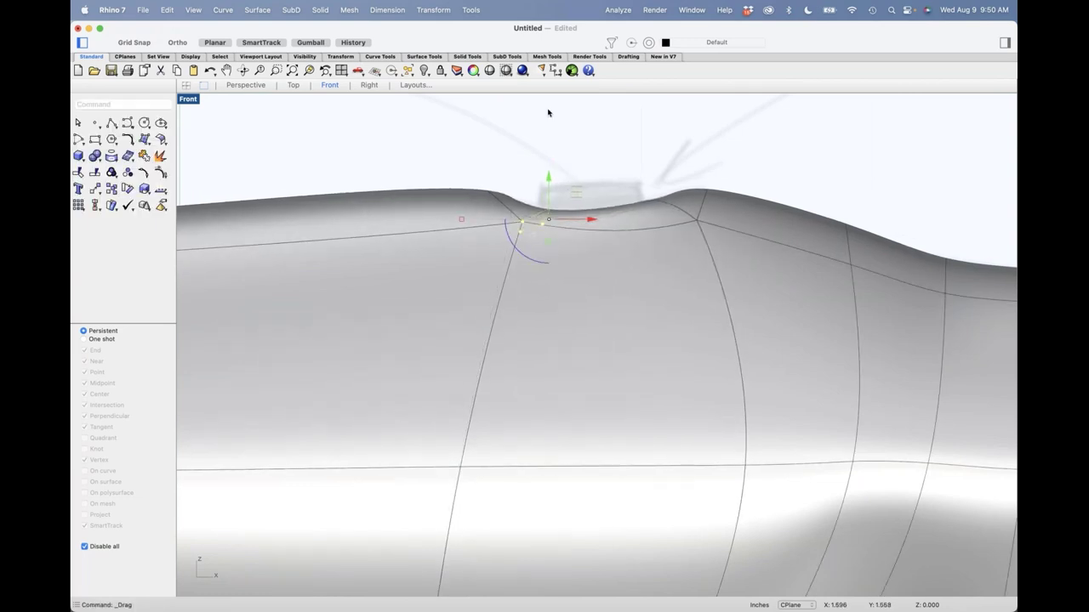
scroll(566, 193, down, 8)
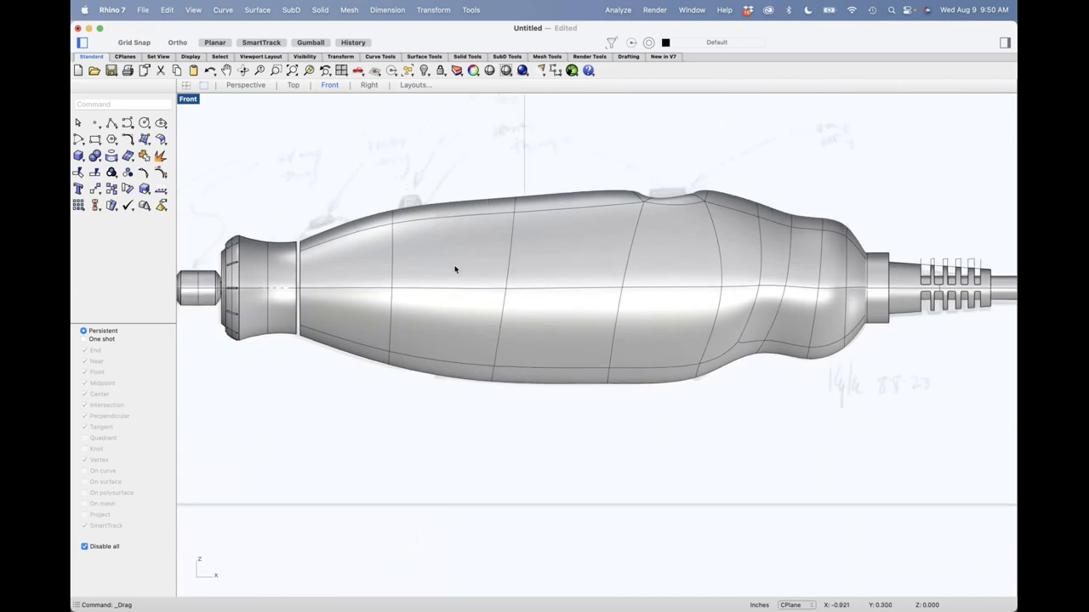
In Perspective, scale the edge loop around the body's front opening slightly wider along the Y axis to fit the nose collar.
text(p)
key(Return)
right_drag(455, 270, 584, 365)
scroll(389, 344, up, 9)
right_drag(459, 366, 556, 185)
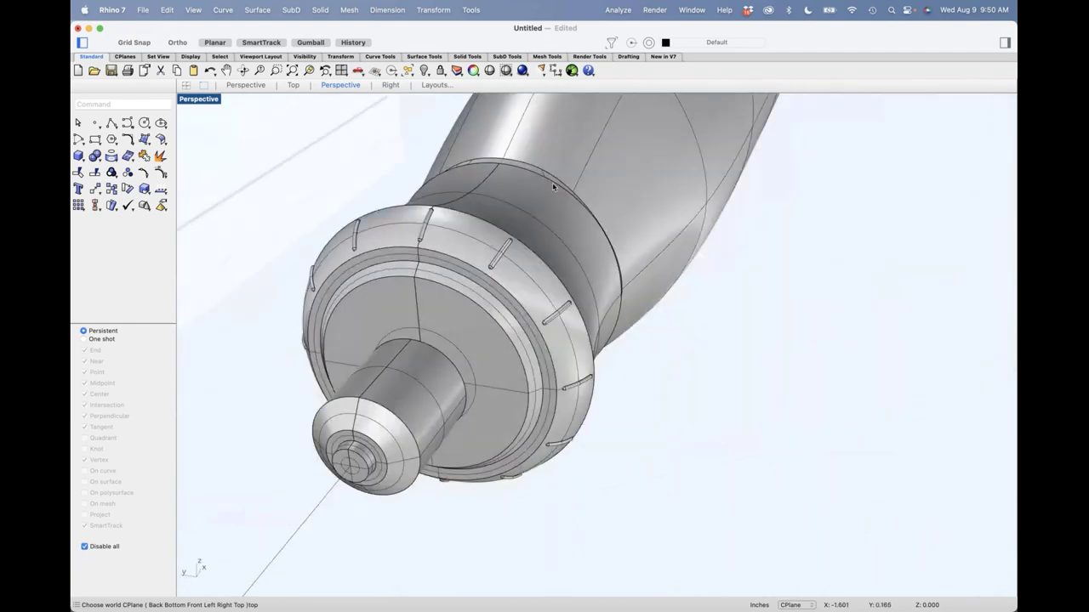
double_click(552, 182)
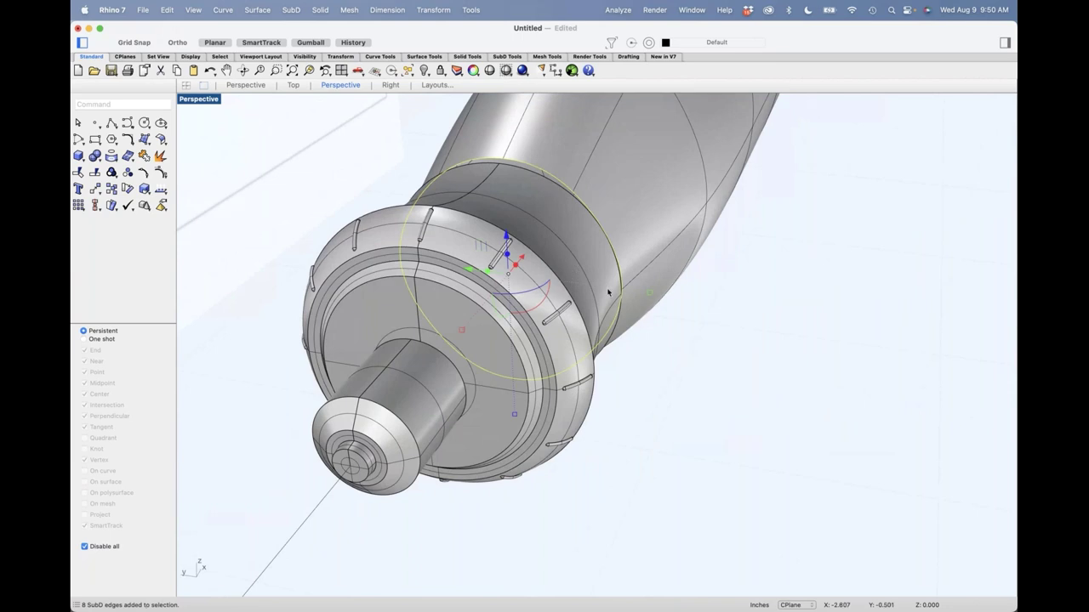
drag(651, 295, 644, 363)
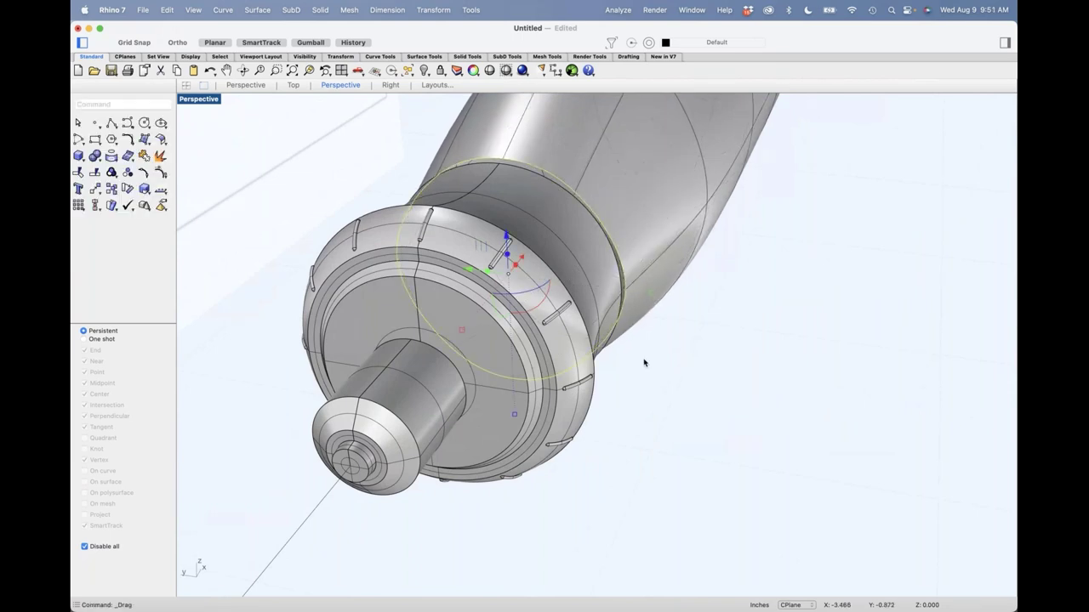
right_drag(644, 363, 520, 474)
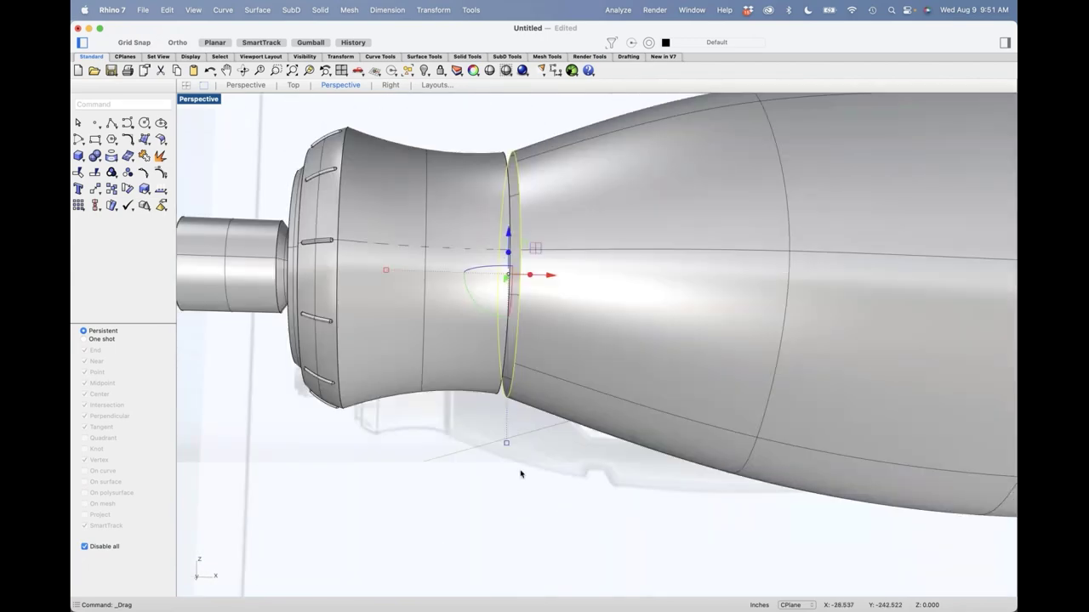
click(535, 436)
scroll(535, 435, down, 5)
right_drag(534, 436, 516, 405)
scroll(403, 336, up, 3)
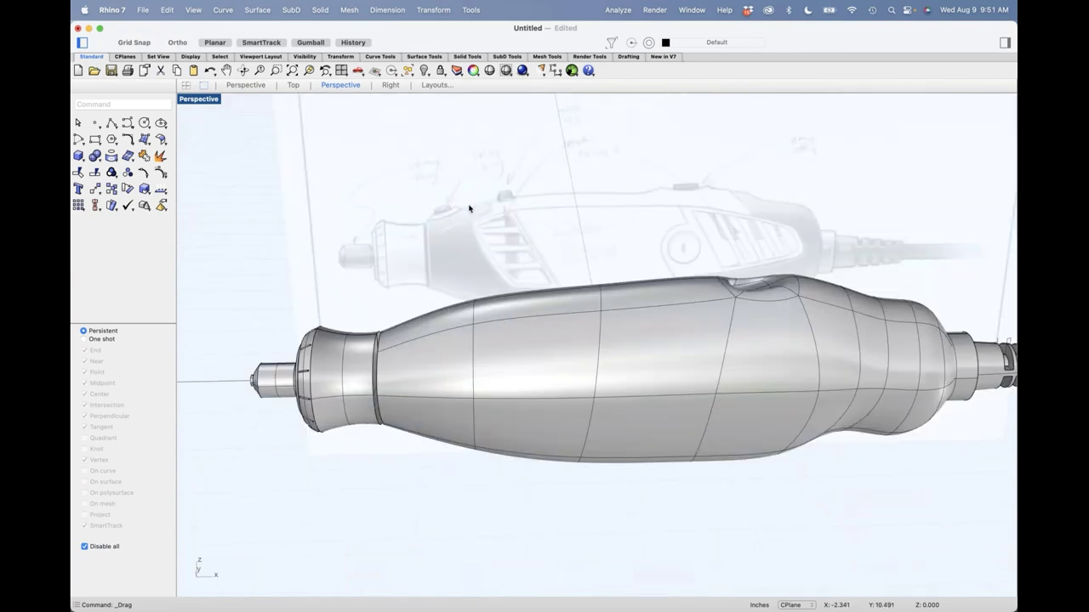
right_drag(569, 248, 534, 244)
Set the Front view to wireframe so the sketch shows through at the body's lower rear corner.
key(ctrl+F2)
right_drag(713, 387, 721, 345)
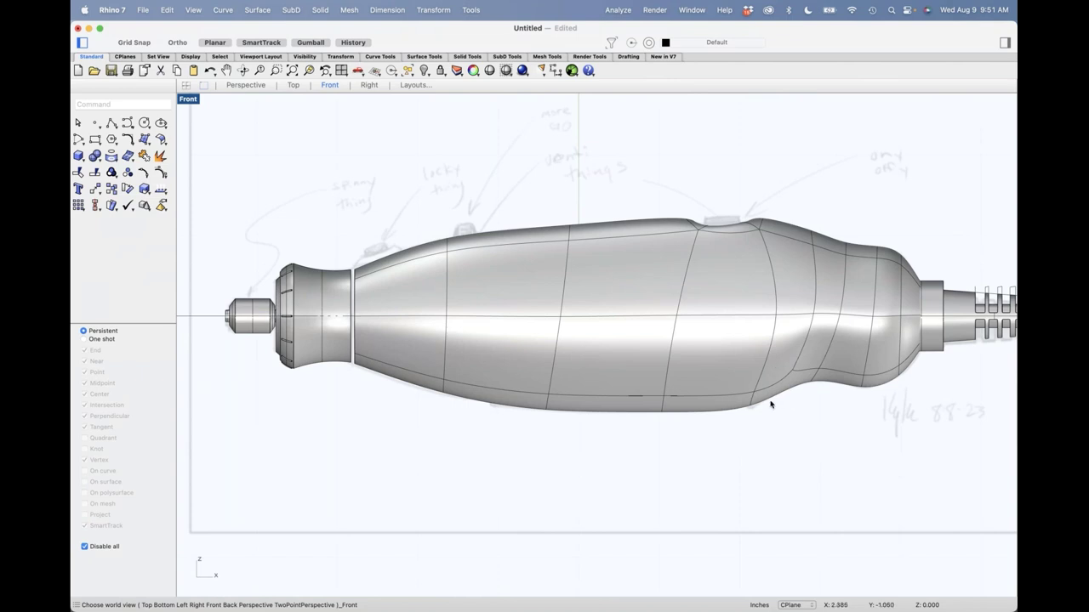
drag(753, 412, 771, 371)
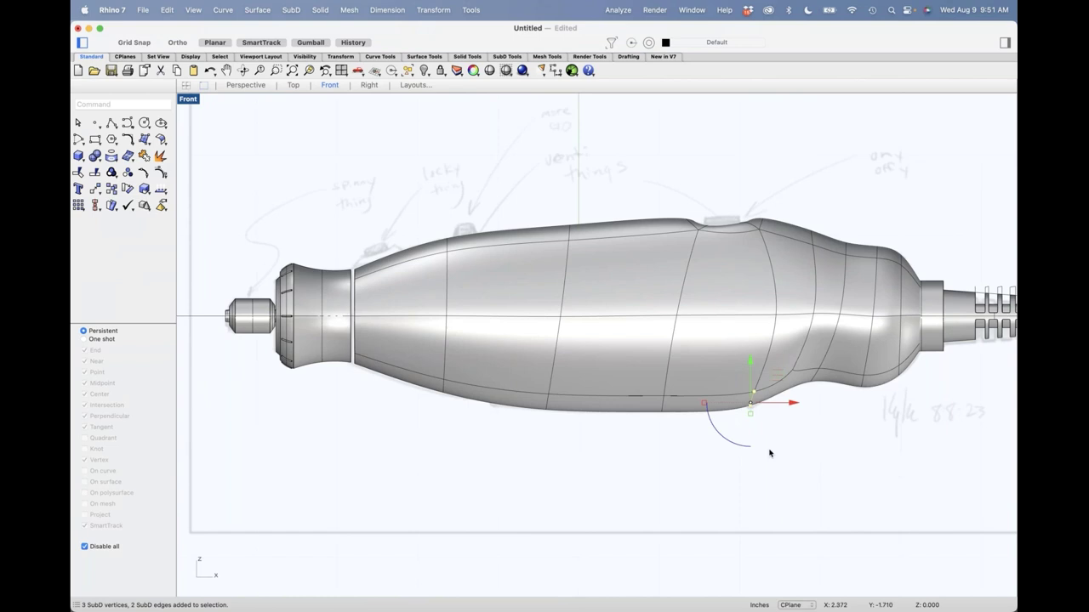
scroll(760, 418, up, 6)
scroll(760, 419, up, 2)
drag(760, 418, 728, 385)
click(751, 413)
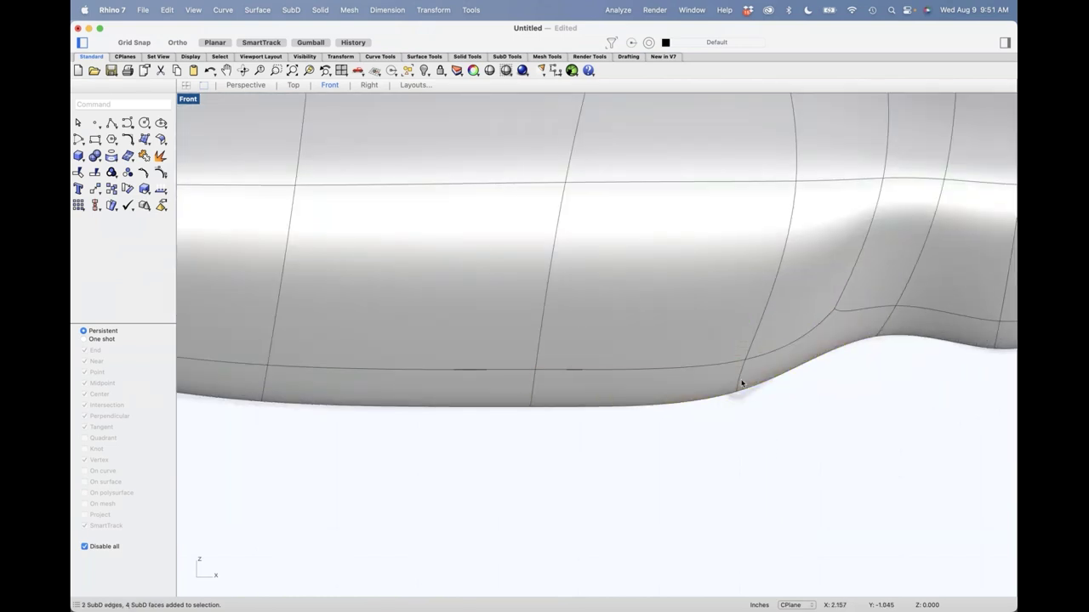
middle_click(769, 391)
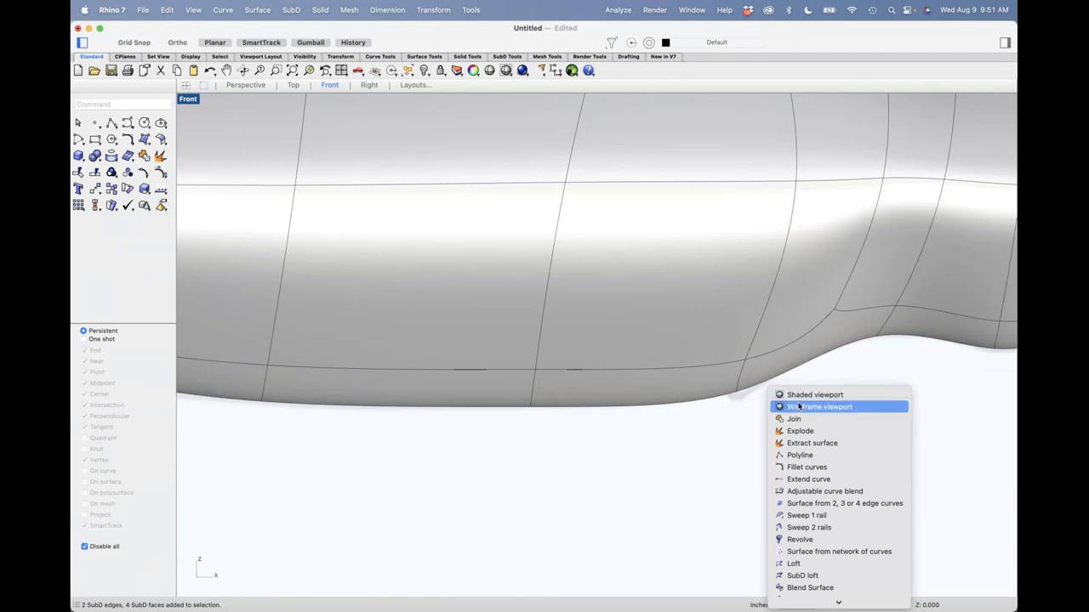
click(781, 407)
Adjust the SubD vertices along the body's lower rear edge so the underside profile follows the sketch outline.
scroll(779, 397, up, 2)
ctrl+shift+drag(714, 371, 730, 345)
click(731, 418)
ctrl+shift+drag(712, 411, 727, 395)
click(859, 413)
click(748, 457)
drag(867, 377, 946, 271)
shift+drag(820, 434, 887, 313)
click(877, 403)
scroll(844, 383, down, 4)
right_drag(807, 416, 819, 378)
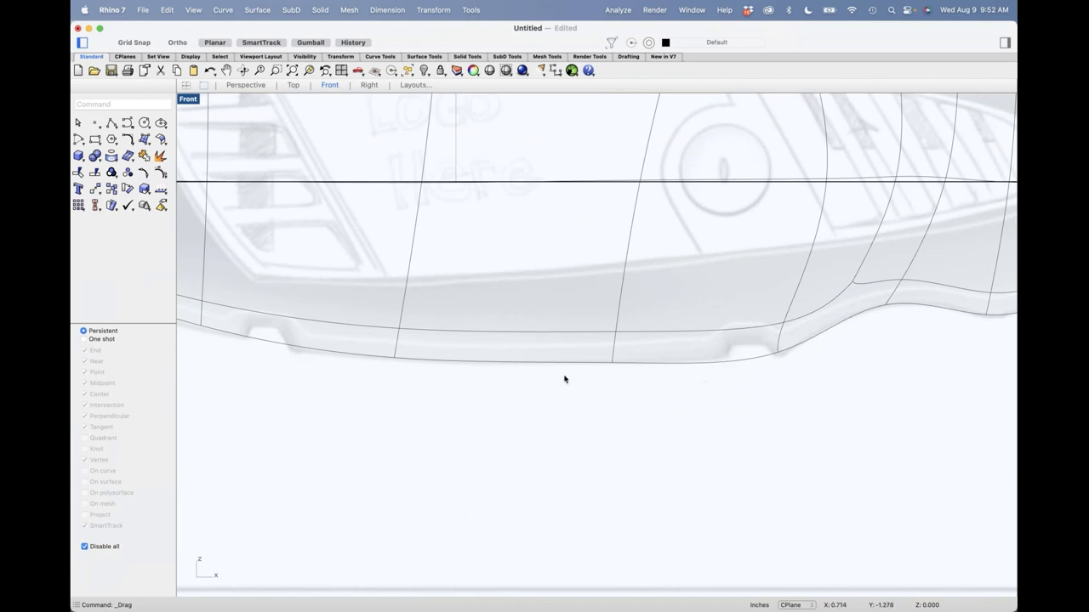
Convert the SubD body to NURBS with the option to delete input objects enabled.
scroll(430, 361, down, 2)
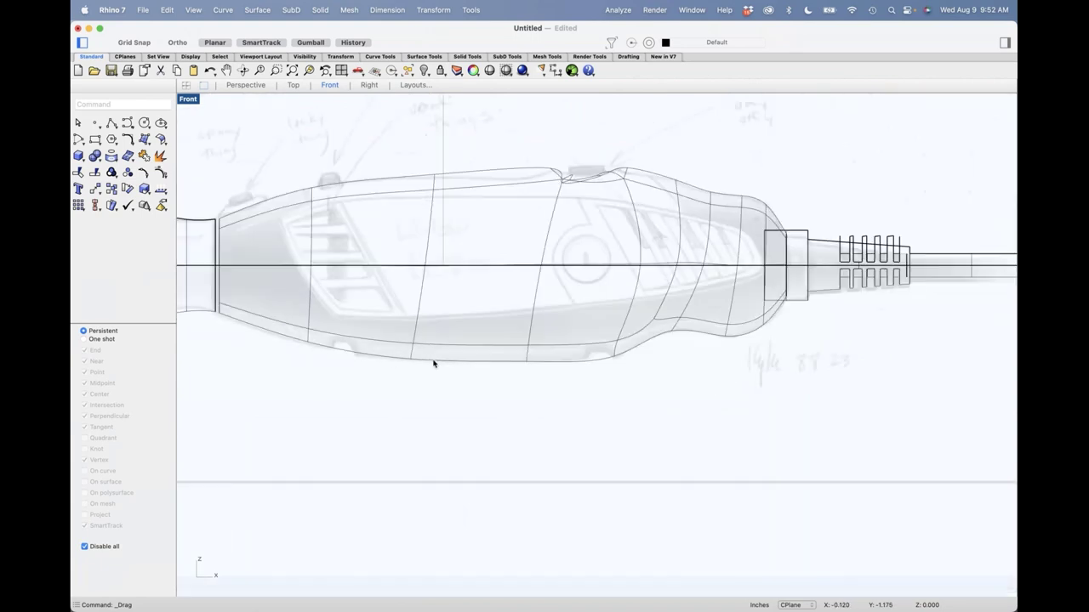
scroll(433, 363, down, 2)
scroll(591, 346, up, 1)
click(599, 352)
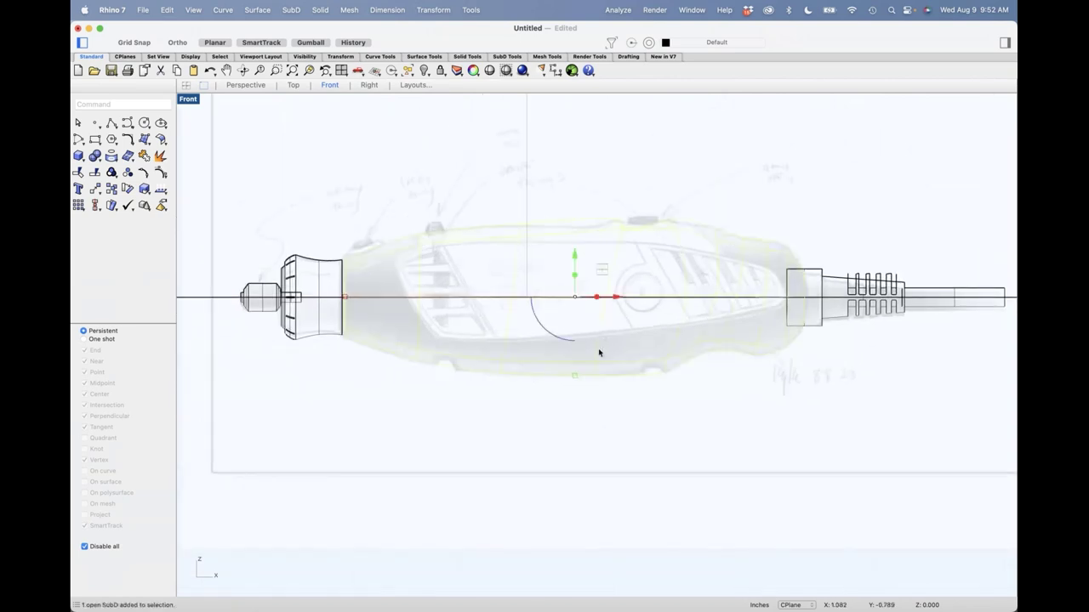
text(ToNUrbso)
key(Return)
text(ToNURBS)
key(Return)
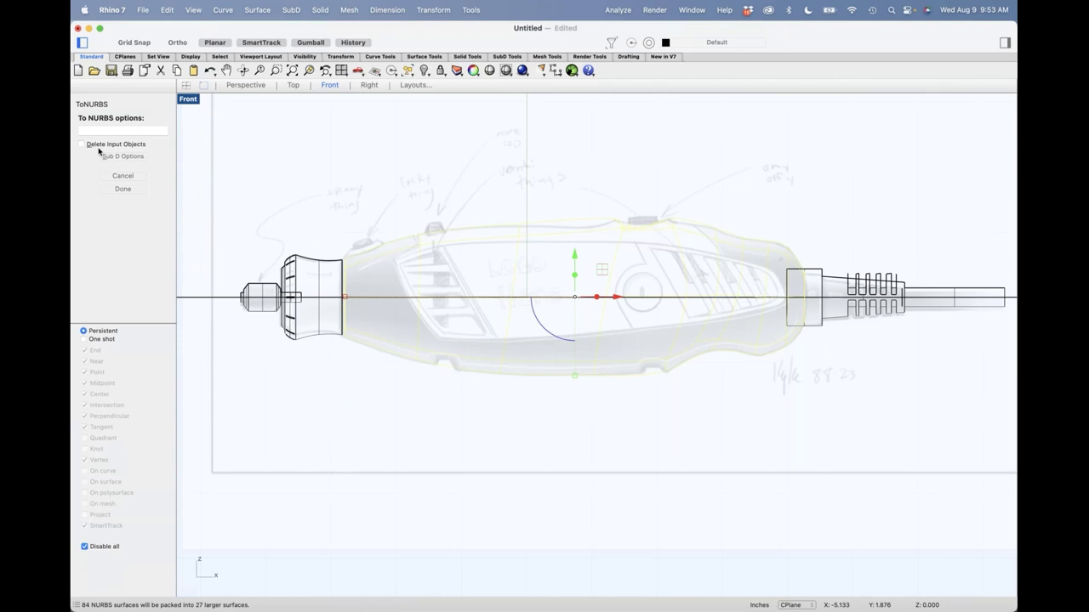
click(90, 146)
key(Return)
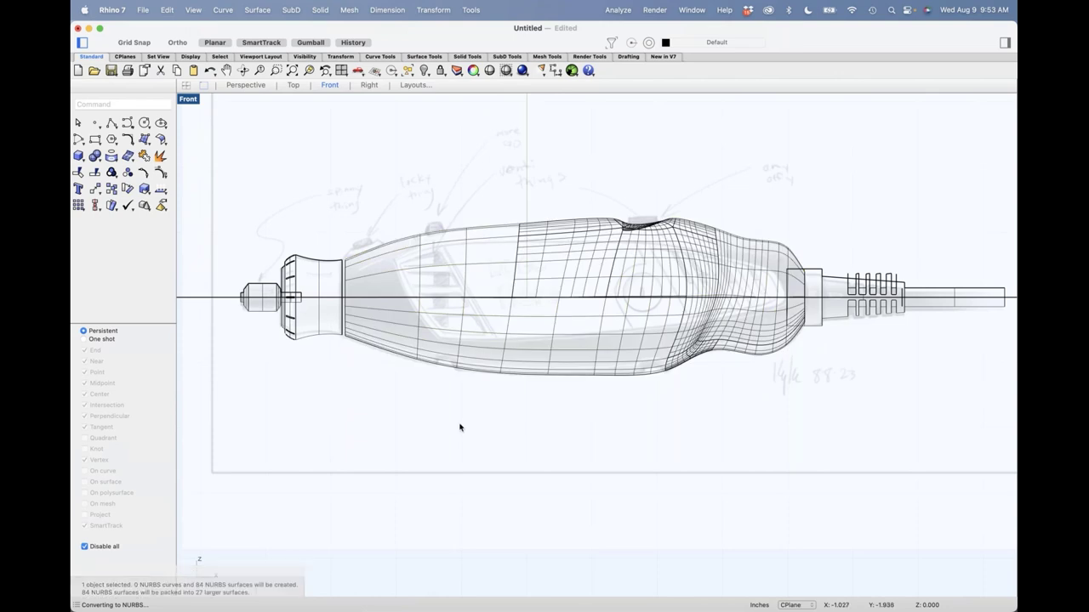
Set the Perspective view to Shaded display and inspect the converted NURBS body from several sides.
click(200, 100)
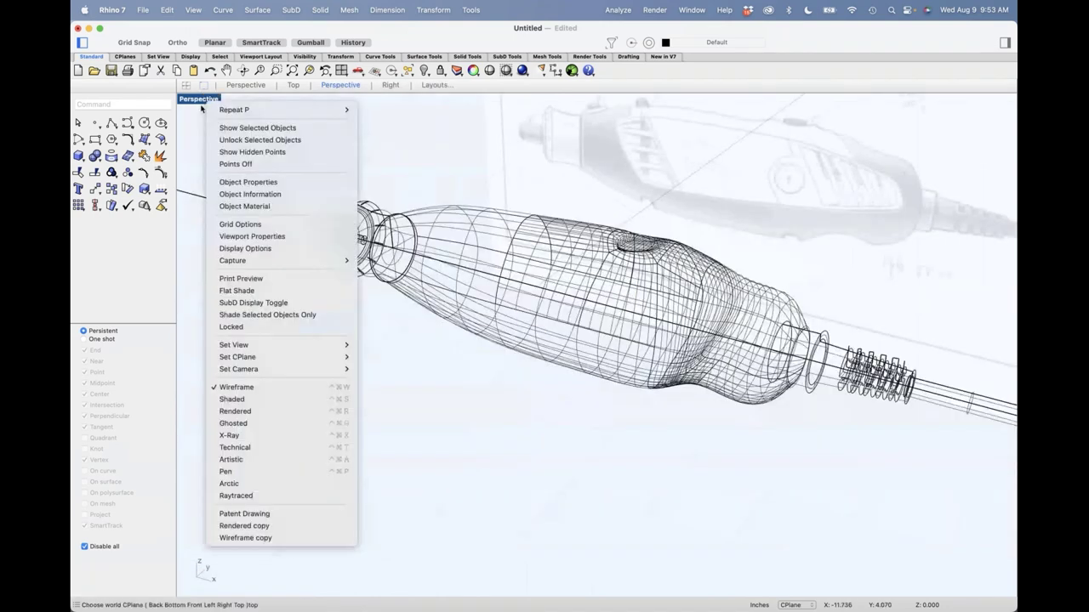
click(231, 399)
mouse_move(476, 445)
right_down()
mouse_move(508, 408)
mouse_move(471, 416)
mouse_move(507, 425)
mouse_move(431, 491)
mouse_move(449, 475)
right_up()
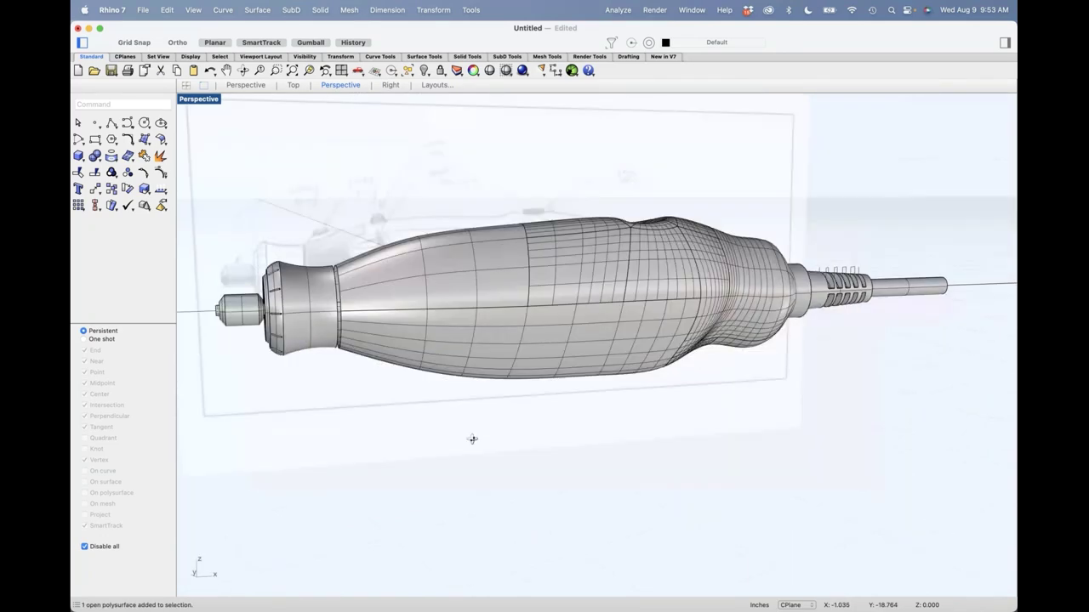
right_drag(472, 445, 464, 444)
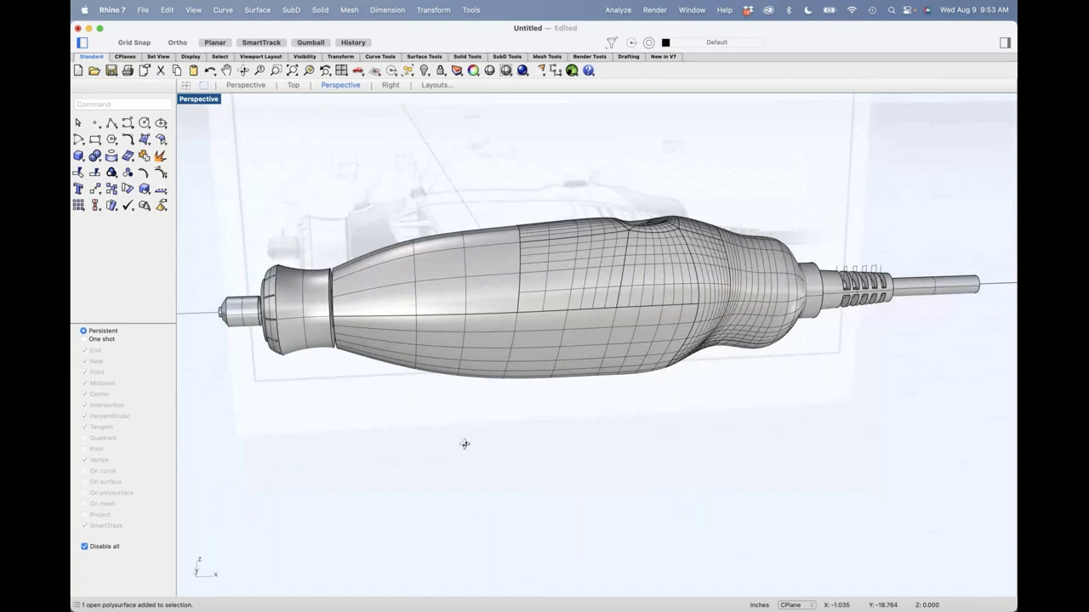
right_drag(495, 412, 687, 406)
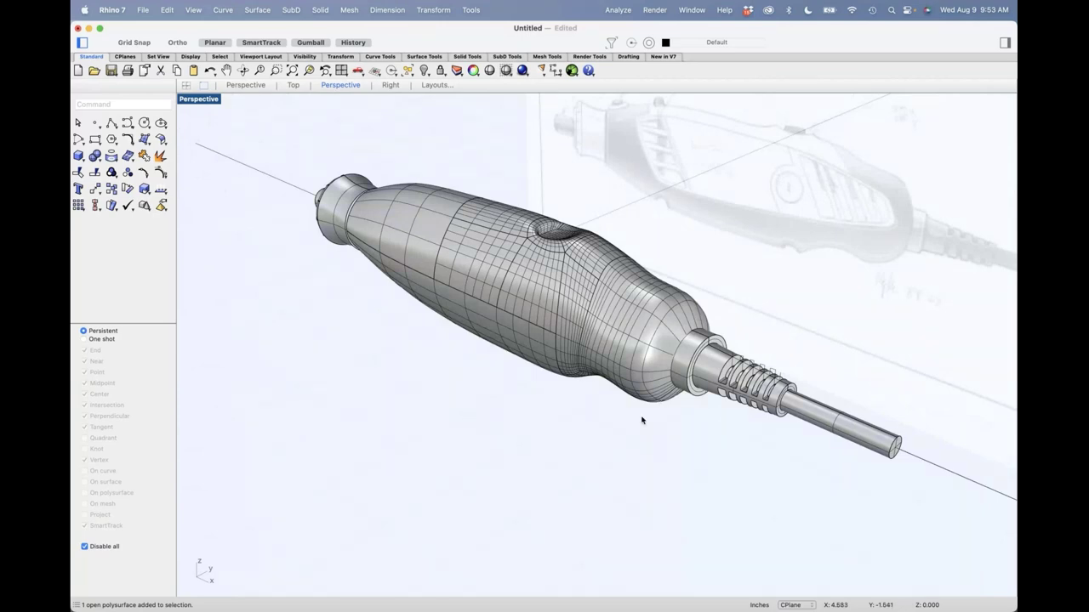
right_drag(643, 420, 711, 448)
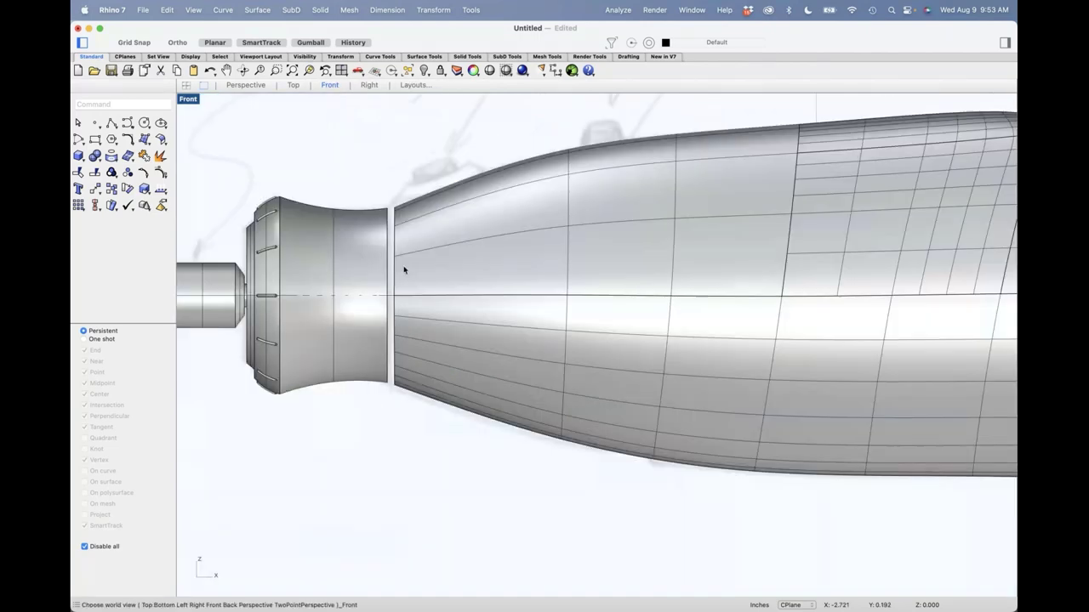
Move the closed curve in the gap between the nose collar and body along the tool's axis, accepting the broken history.
text(p)
key(Return)
scroll(544, 250, up, 5)
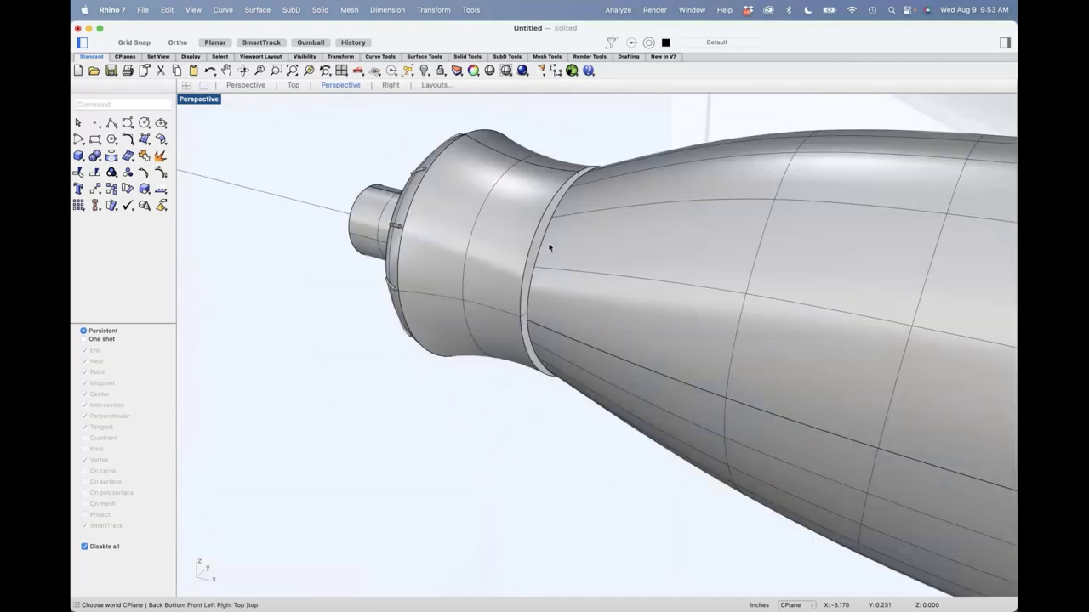
scroll(541, 262, up, 3)
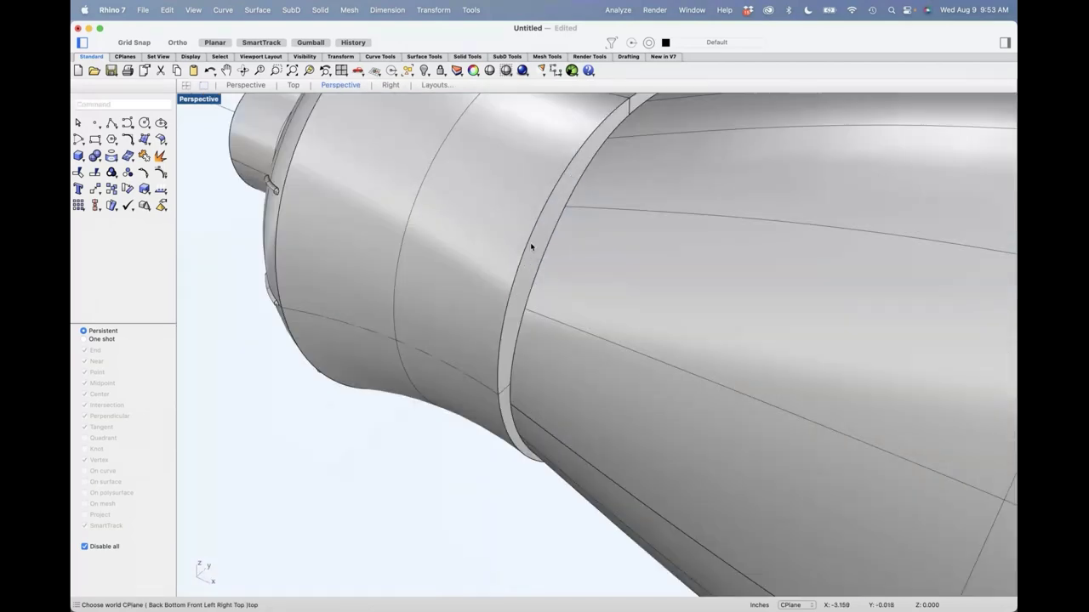
click(531, 247)
click(575, 263)
scroll(548, 334, down, 5)
right_drag(548, 334, 615, 279)
drag(615, 280, 584, 283)
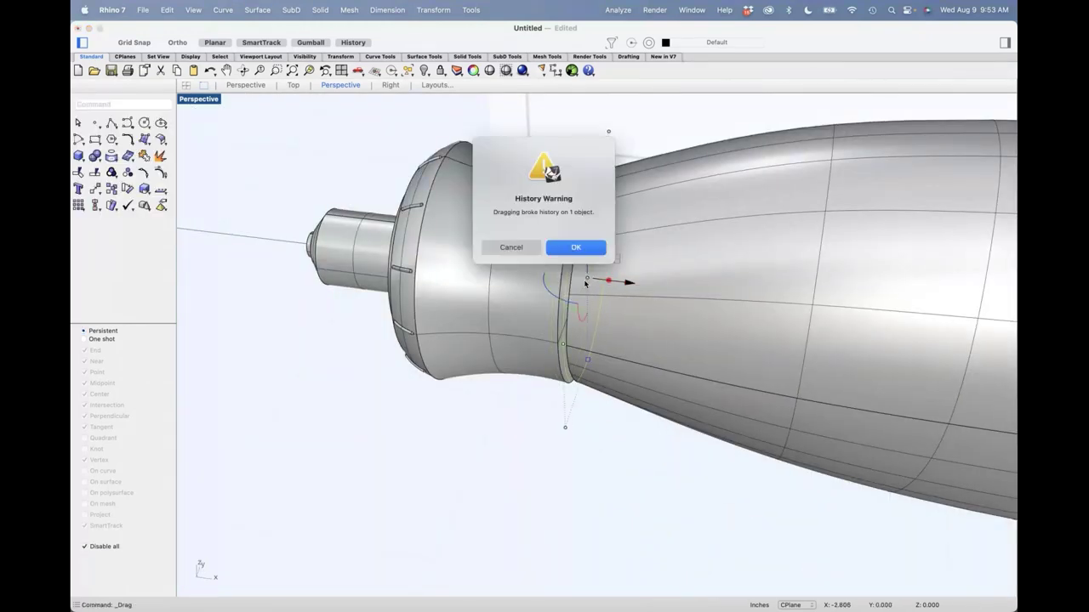
key(Return)
Isolate the body and the closed curve at its front opening, hiding the collar and nose parts.
click(483, 313)
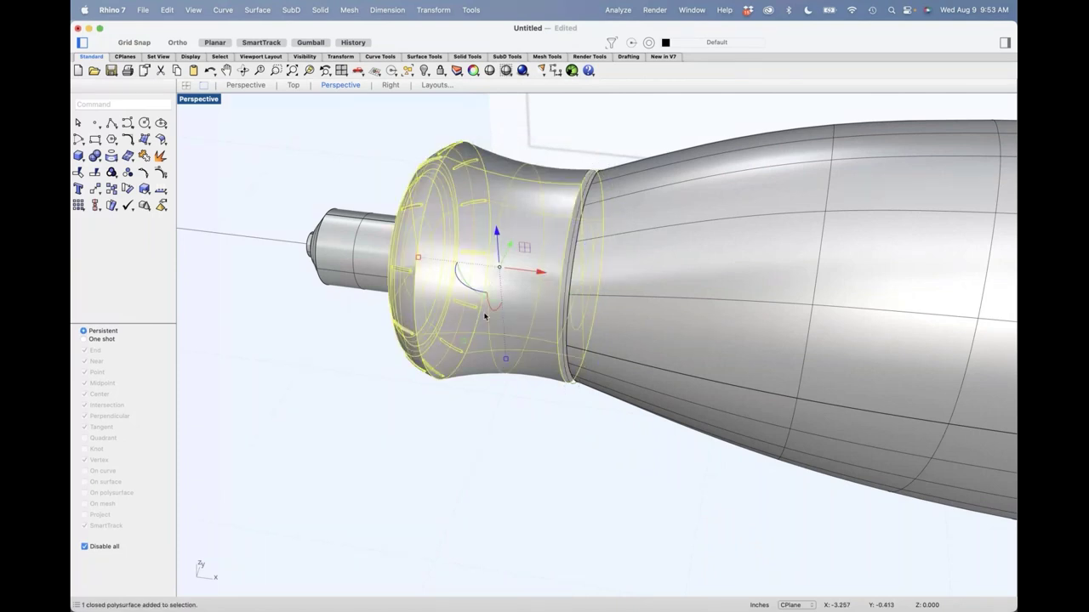
key(Escape)
click(566, 313)
shift+click(698, 323)
key(super+i)
Extrude the closed curve forward along the tool's axis into a short cylindrical surface ahead of the body.
click(567, 272)
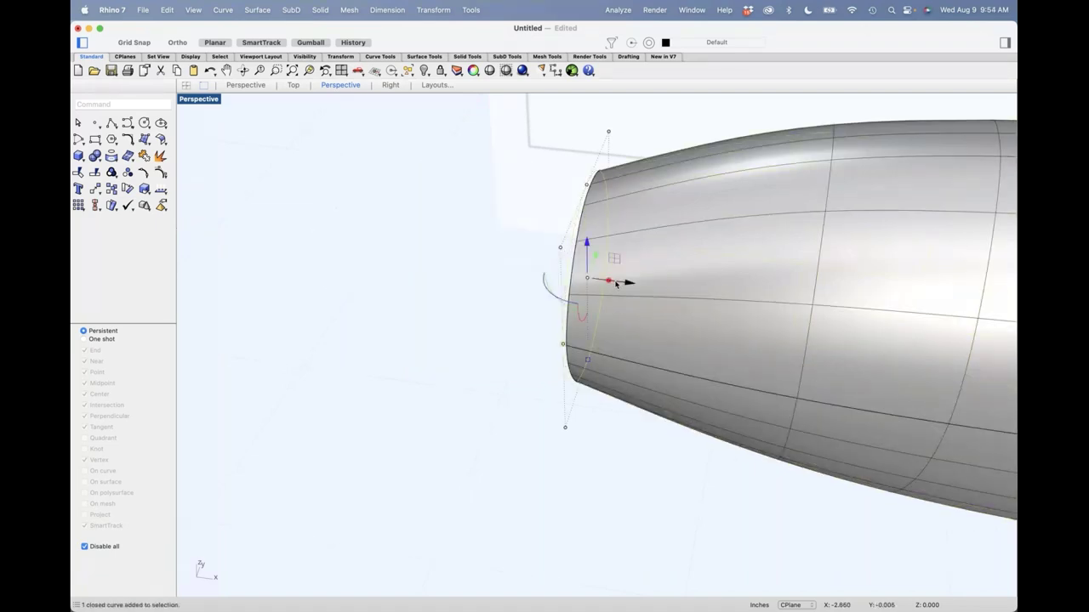
drag(617, 283, 530, 441)
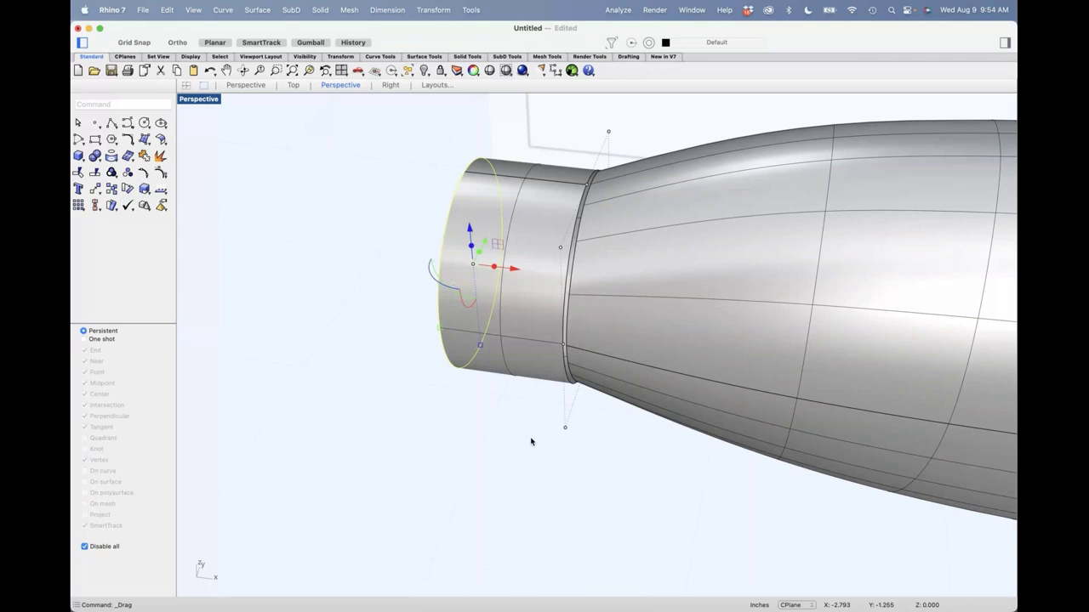
right_drag(531, 442, 572, 452)
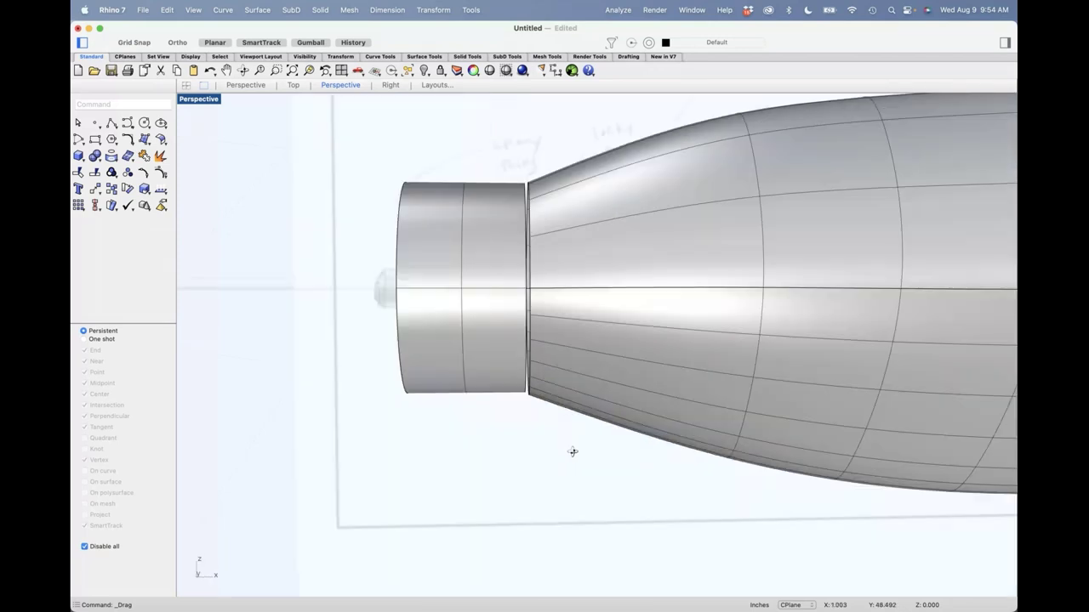
right_drag(573, 451, 531, 416)
Draw a vertical line about 1.7 in long in the Front view, crossing the body just behind its front opening.
text(f)
key(Return)
right_drag(531, 416, 457, 391)
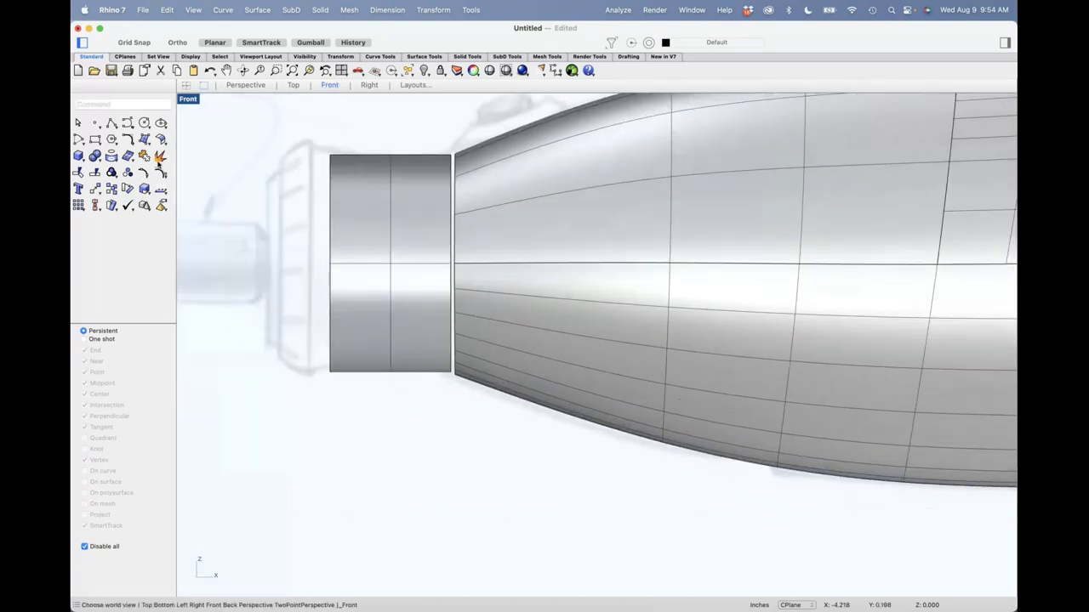
click(116, 123)
scroll(408, 333, down, 6)
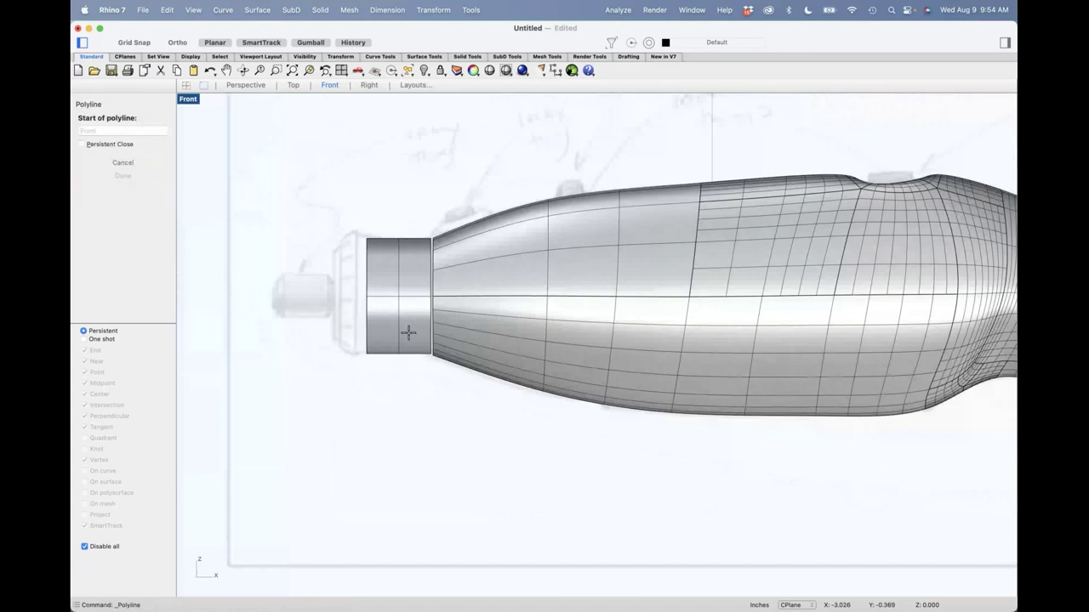
click(461, 222)
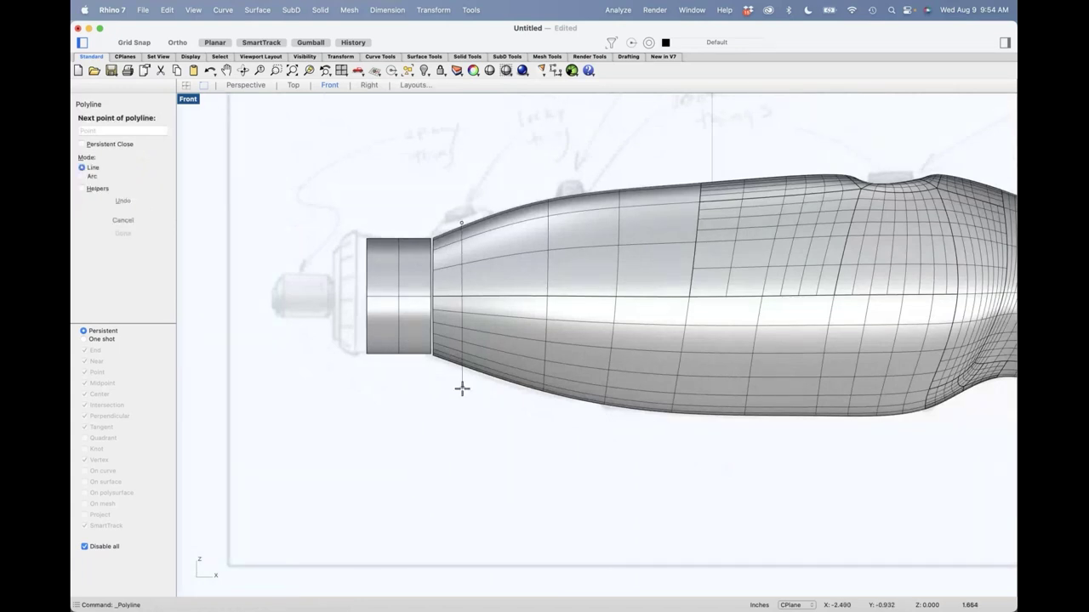
click(464, 393)
key(Return)
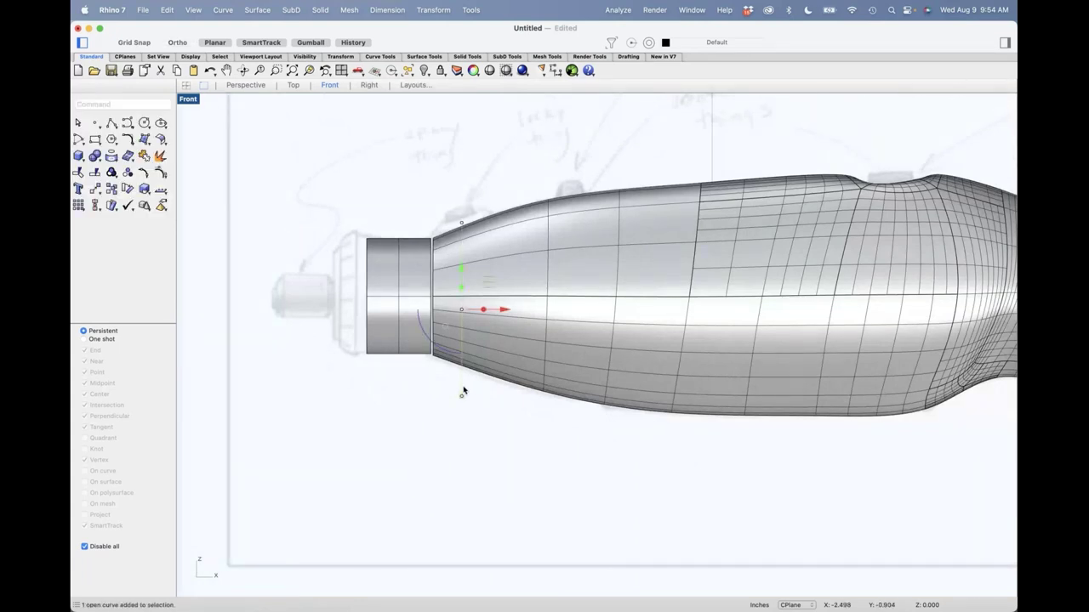
Trim the narrow front strip off the body with the vertical line and bring the cut opening up in the Perspective view.
key(super+t)
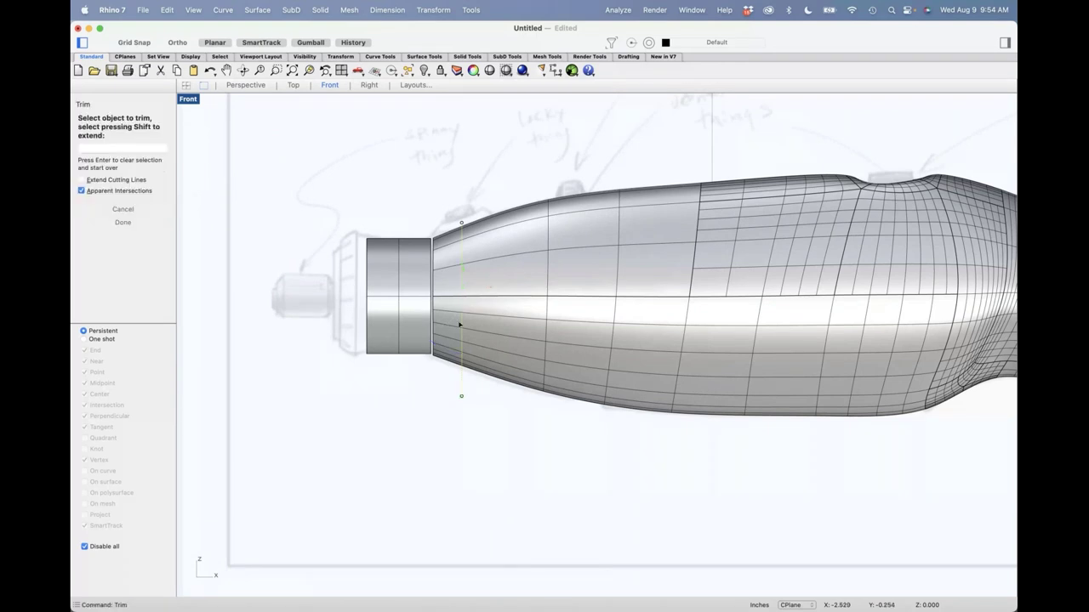
click(454, 329)
key(Return)
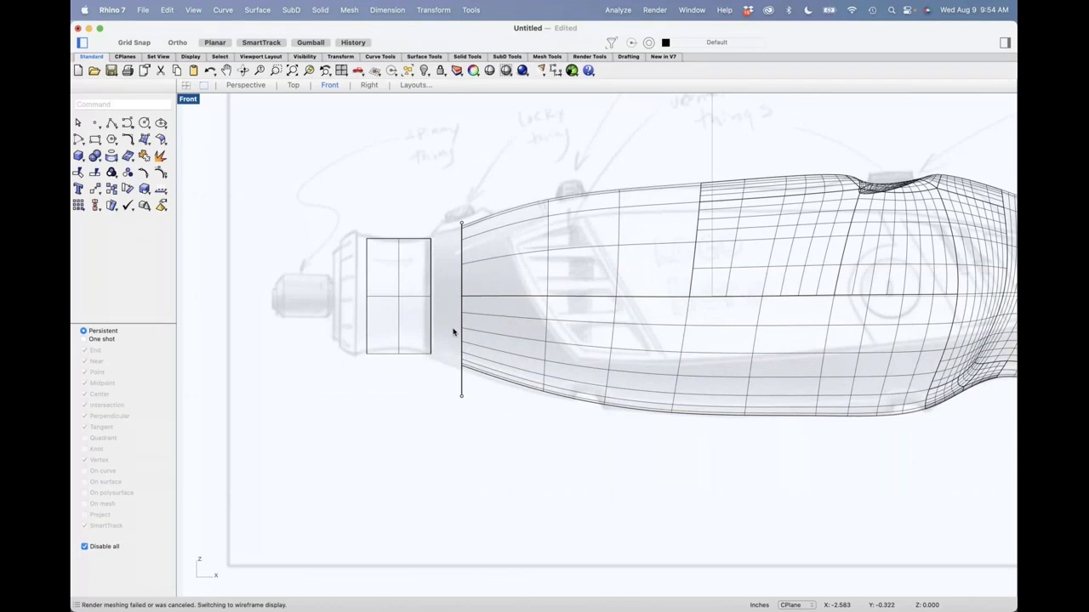
key(ctrl+F4)
scroll(447, 289, down, 2)
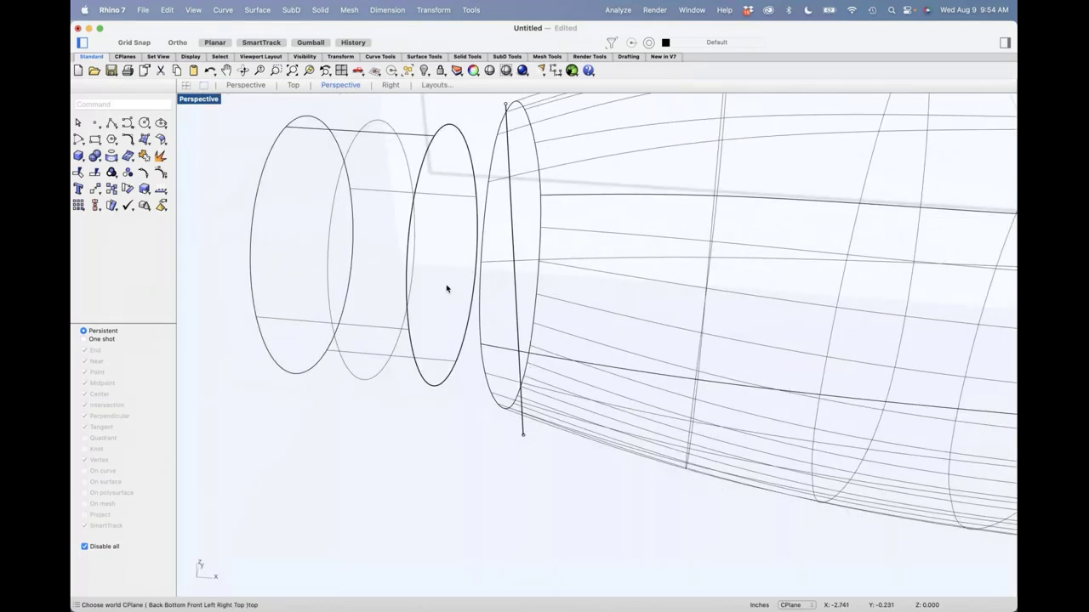
shift+right_drag(446, 288, 459, 323)
middle_click(233, 159)
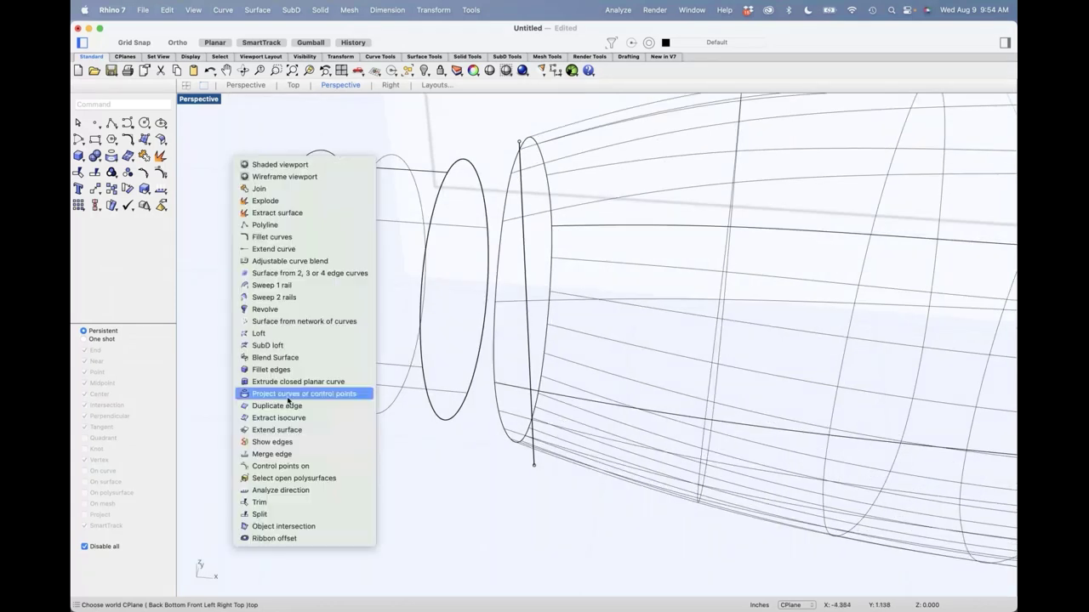
click(291, 358)
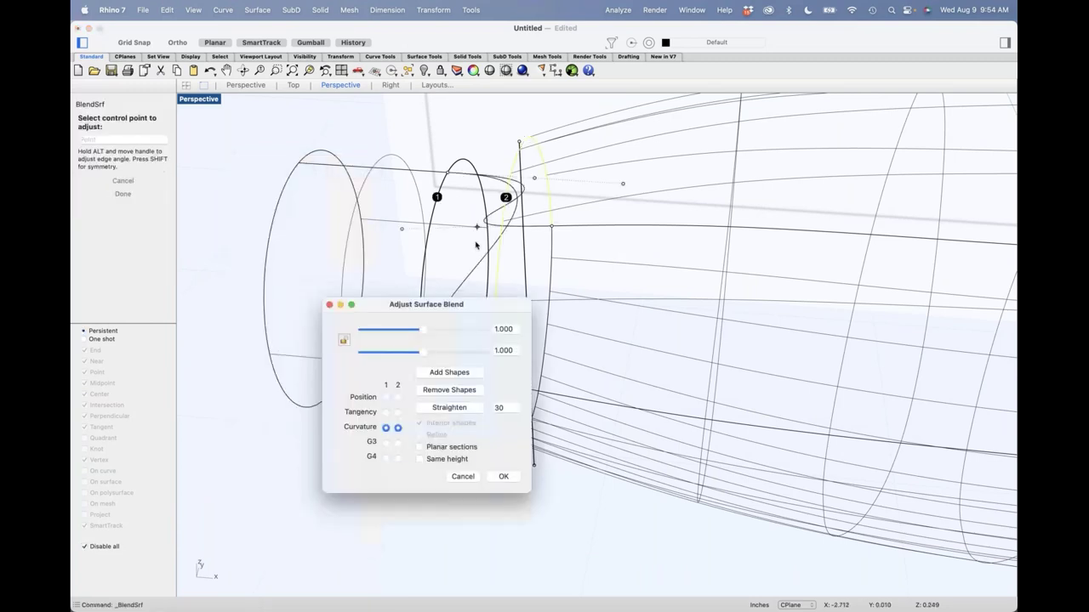
click(459, 476)
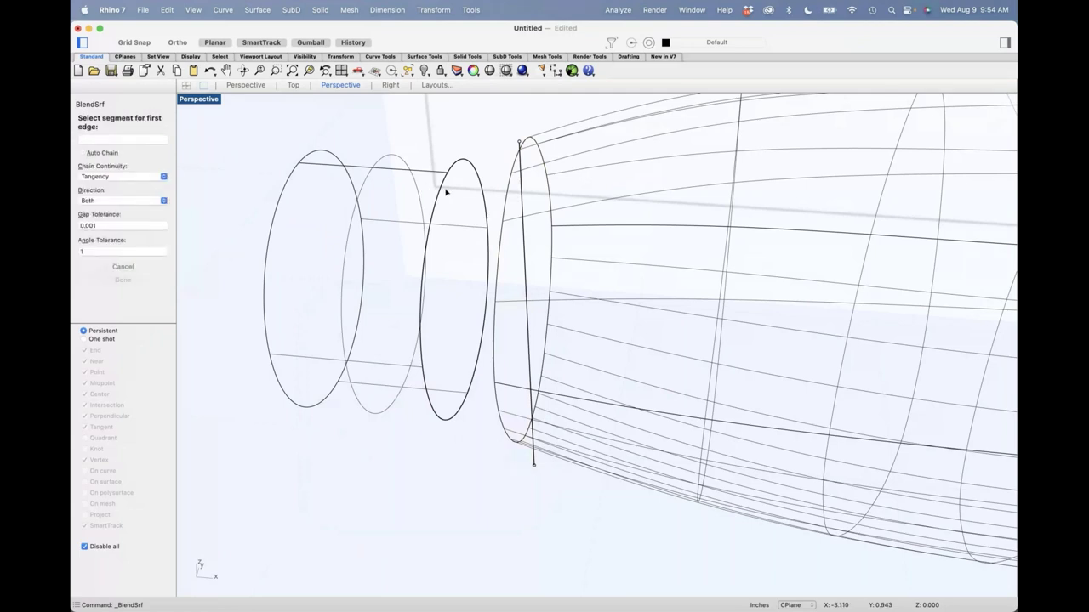
Set up a surface blend between the cylinder's rear edge and the body's trimmed front edge.
click(446, 192)
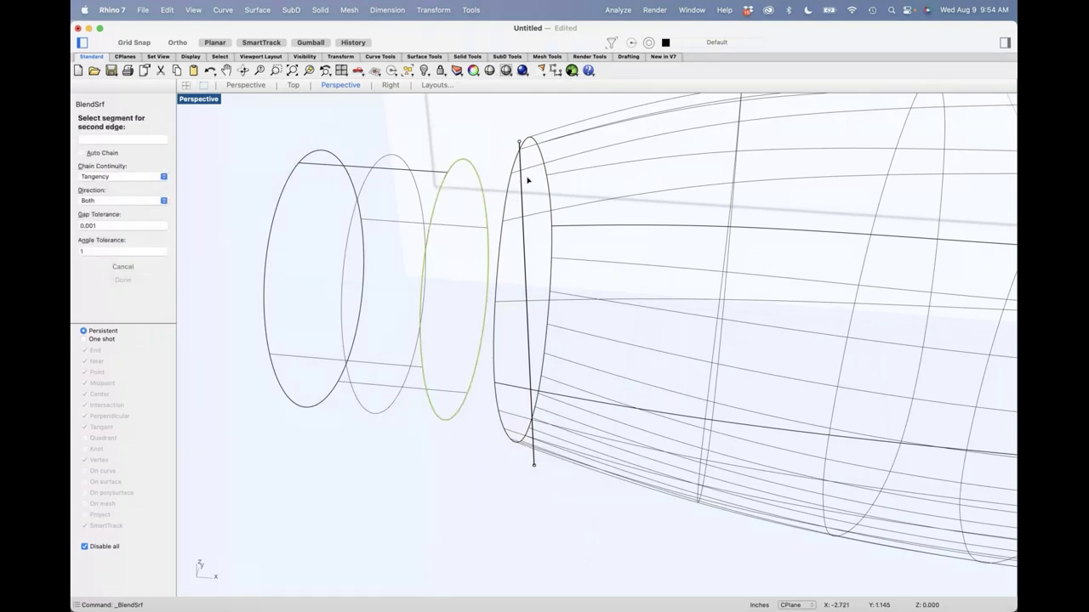
click(528, 182)
key(Return)
key(Return)
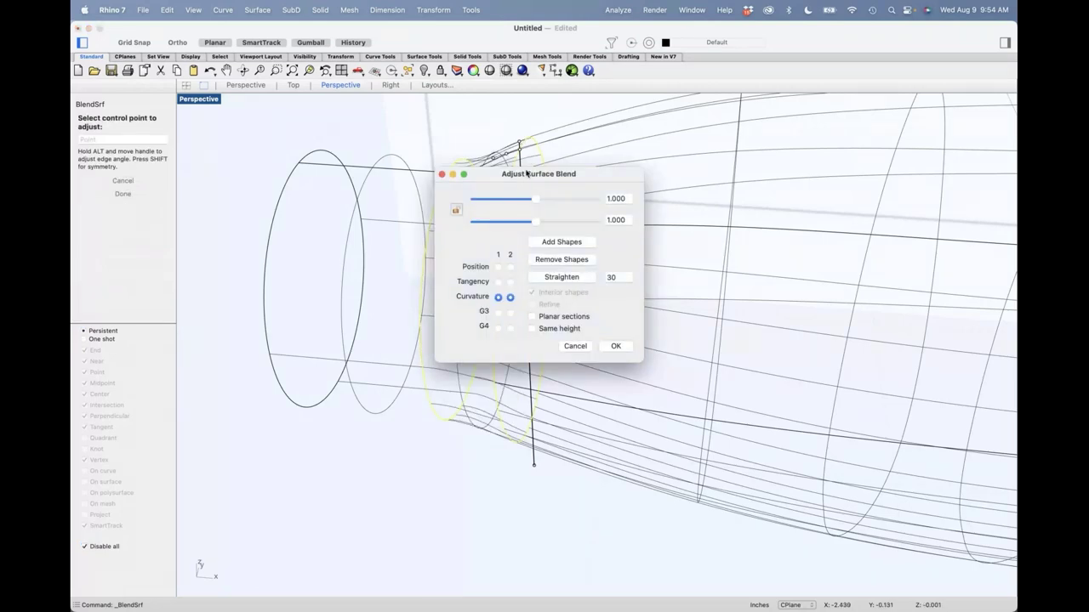
Set the Perspective view to Shaded and the blend's continuity to Position at the cylinder edge, keeping Curvature at the body edge.
drag(526, 173, 699, 173)
click(198, 99)
click(228, 396)
mouse_move(460, 331)
right_down()
mouse_move(495, 335)
mouse_move(485, 319)
right_up()
mouse_move(539, 377)
shift+right_down()
mouse_move(503, 352)
mouse_move(513, 326)
mouse_move(503, 348)
shift+right_up()
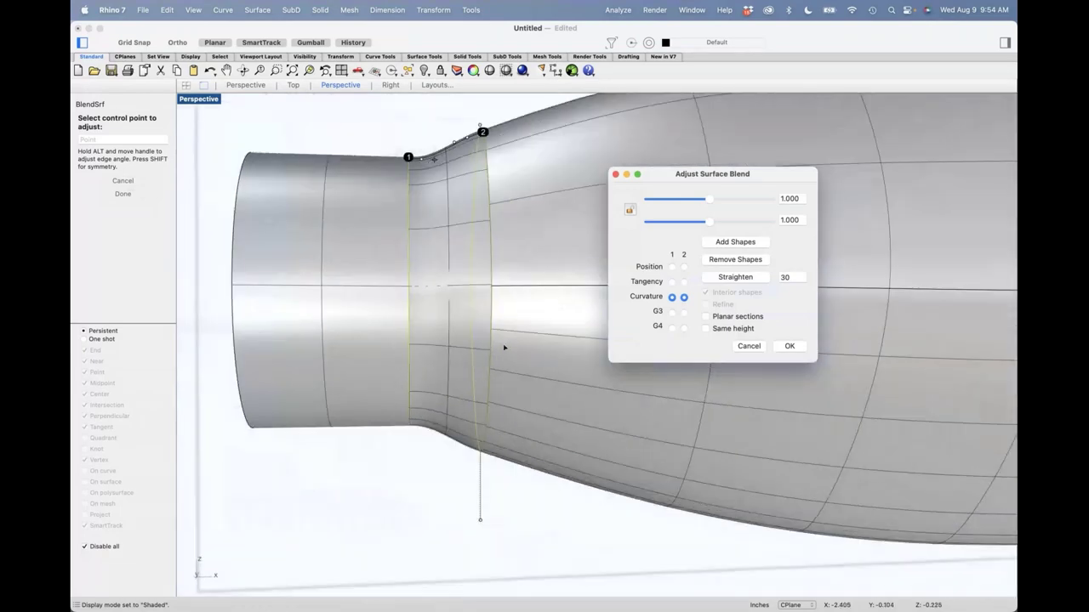
click(672, 267)
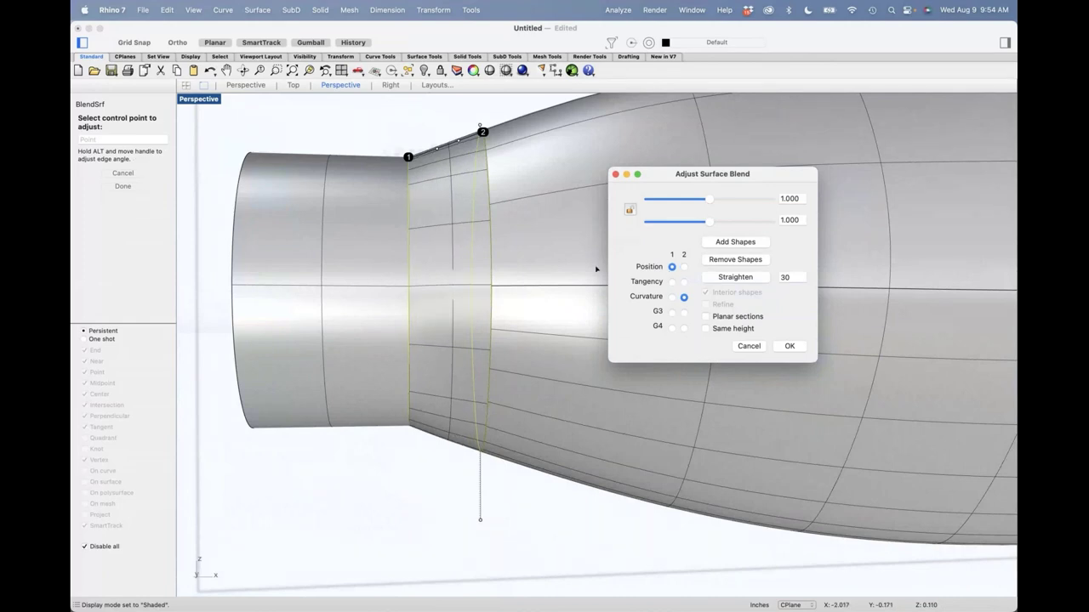
scroll(522, 262, down, 3)
scroll(522, 241, up, 3)
mouse_move(514, 414)
right_down()
mouse_move(505, 307)
mouse_move(493, 505)
mouse_move(503, 421)
right_up()
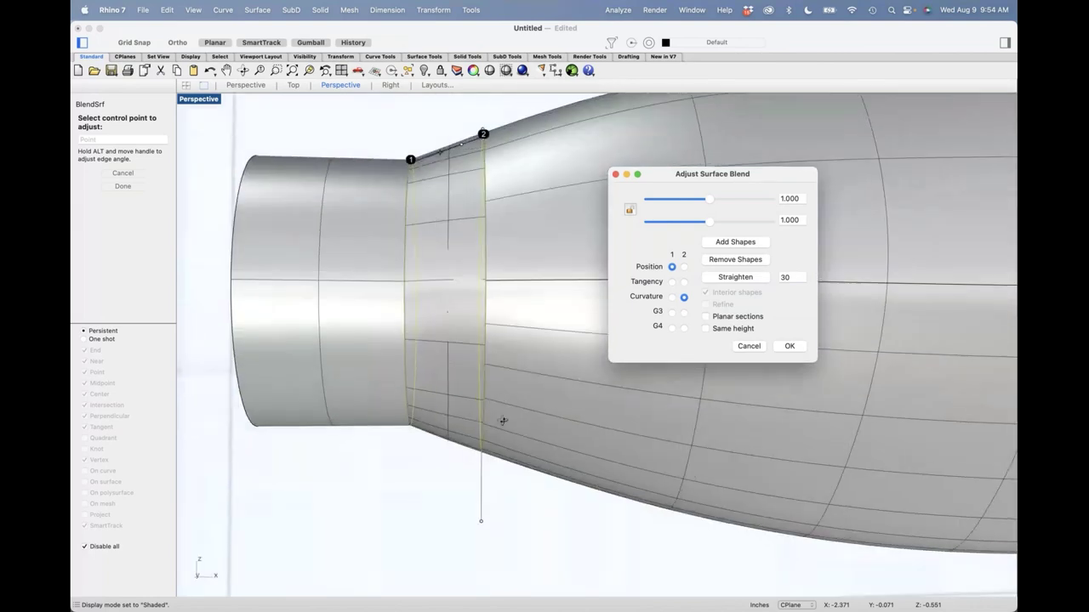
Add three cross-section shapes to the blend around its circumference, pairing points on the body and cylinder edges, and create the surface.
click(735, 244)
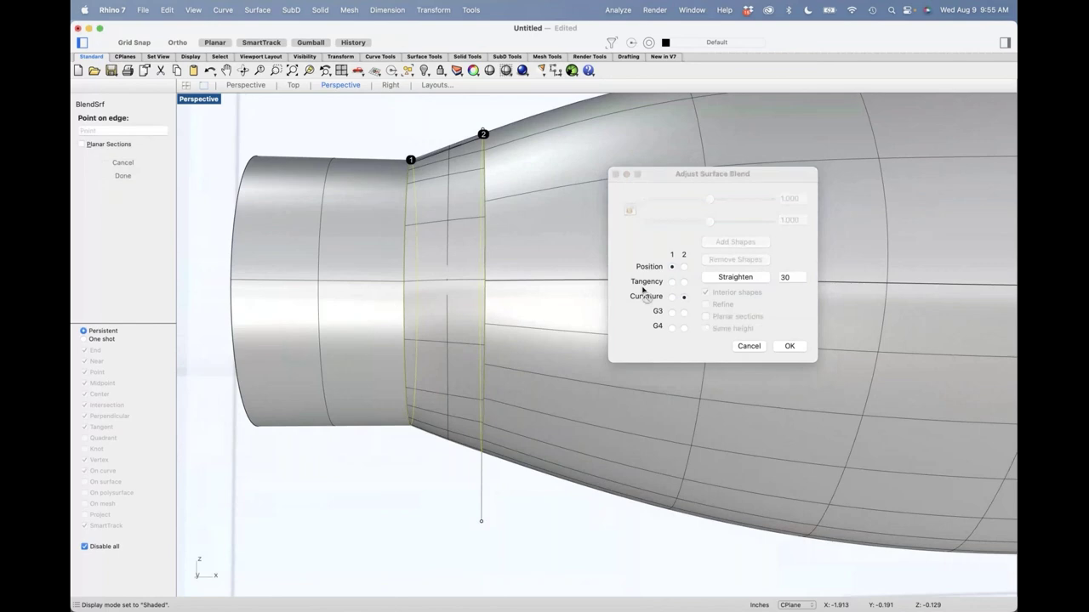
click(482, 281)
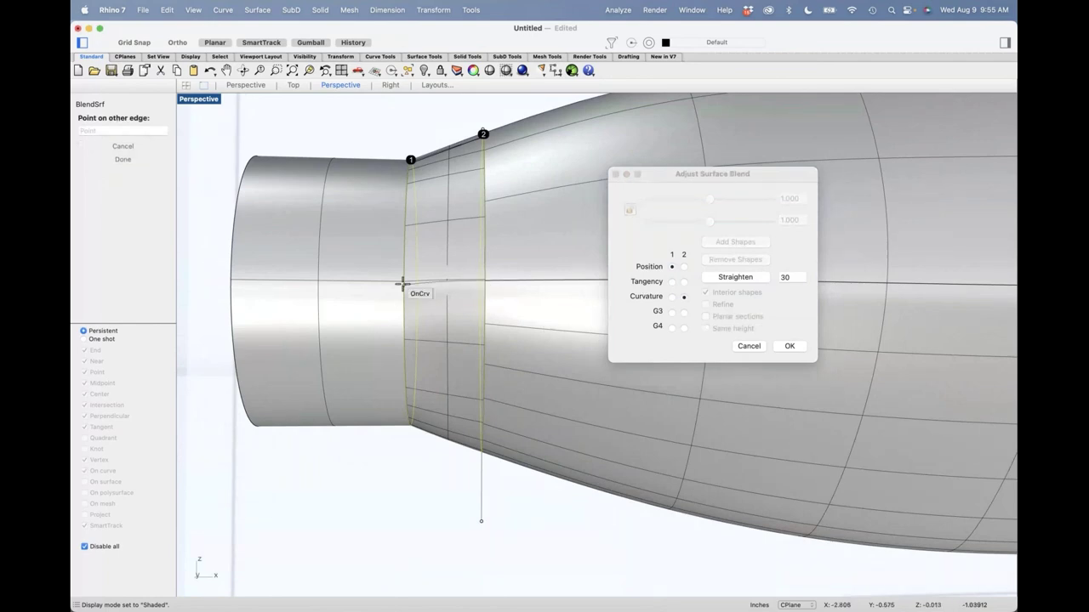
click(401, 279)
right_drag(502, 412, 476, 371)
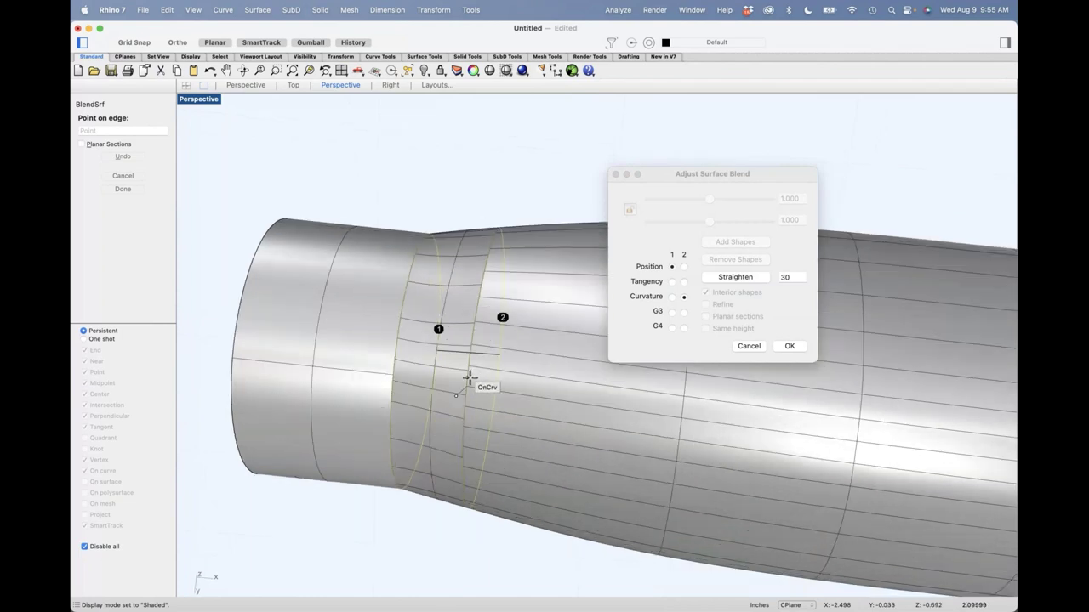
click(467, 383)
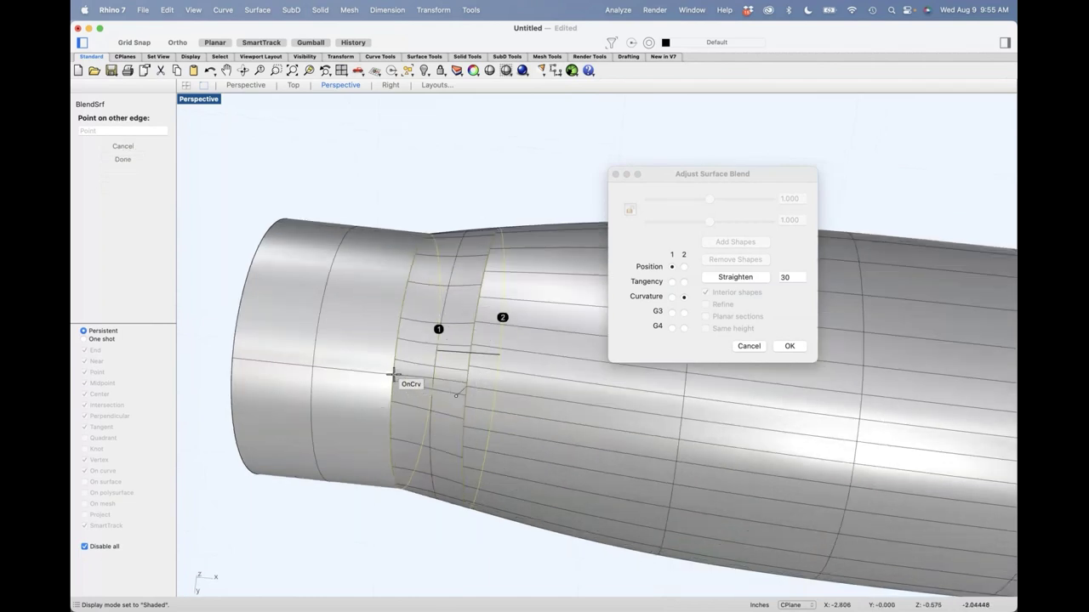
click(394, 374)
right_drag(453, 434, 462, 352)
click(441, 367)
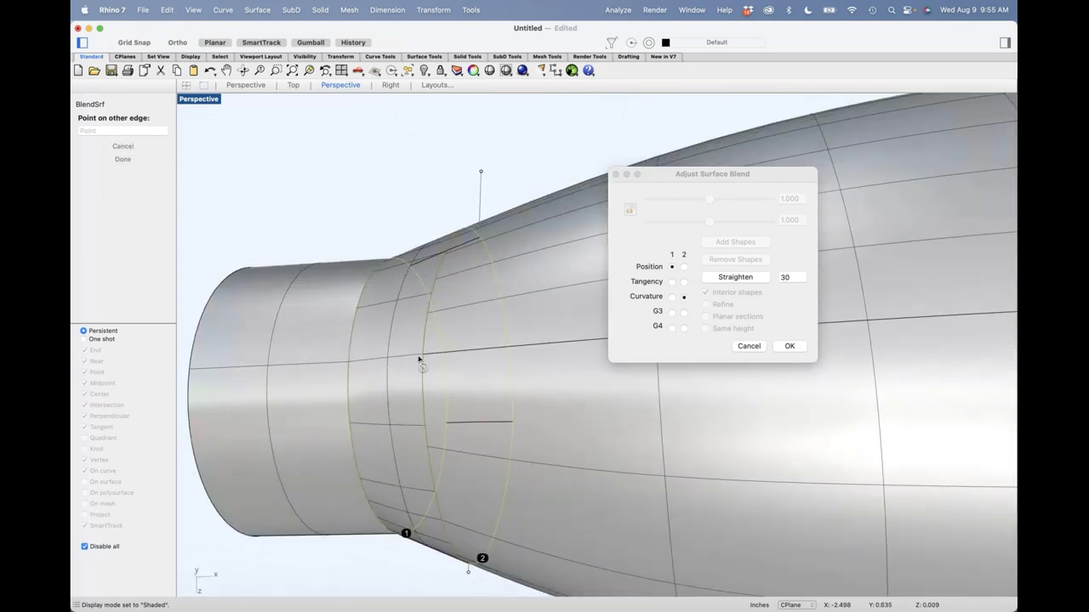
click(348, 363)
scroll(420, 272, down, 5)
right_drag(419, 261, 555, 384)
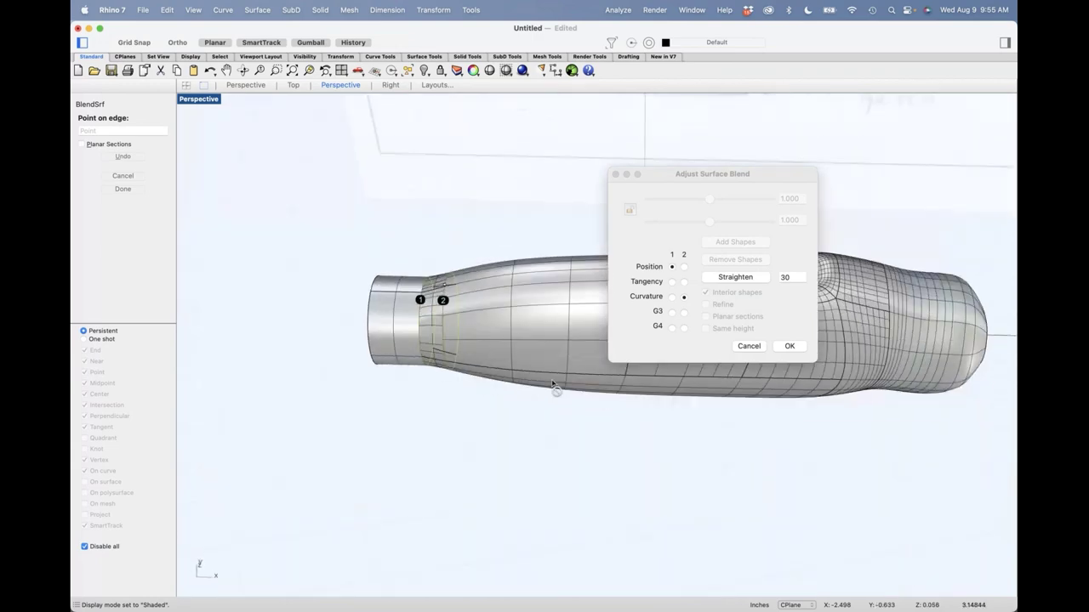
click(788, 346)
scroll(457, 376, up, 8)
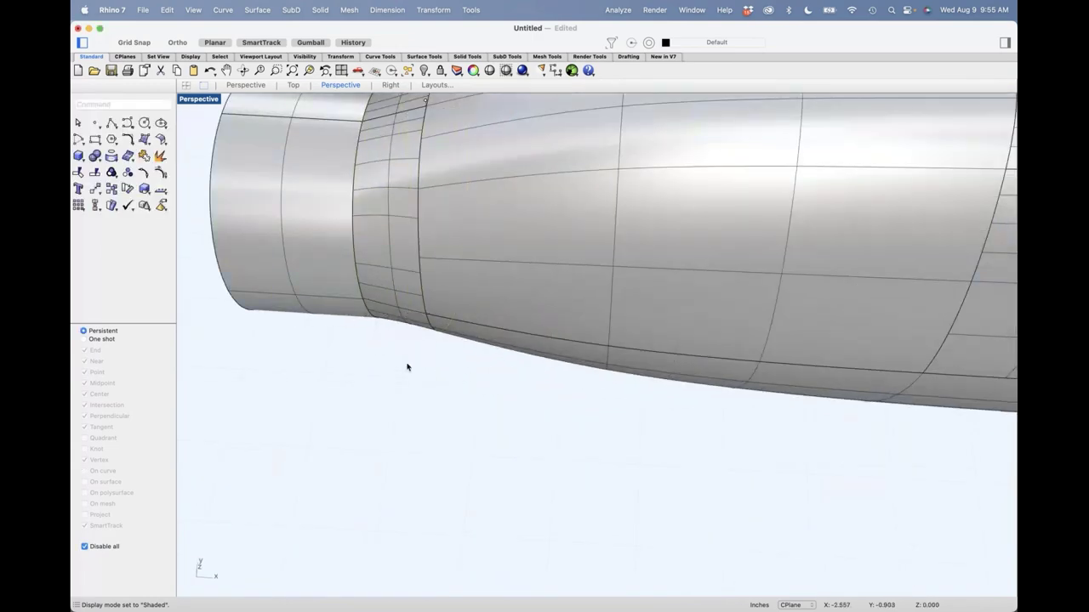
Delete the temporary cylindrical surface ahead of the blend, accepting the broken history.
click(311, 265)
key(Delete)
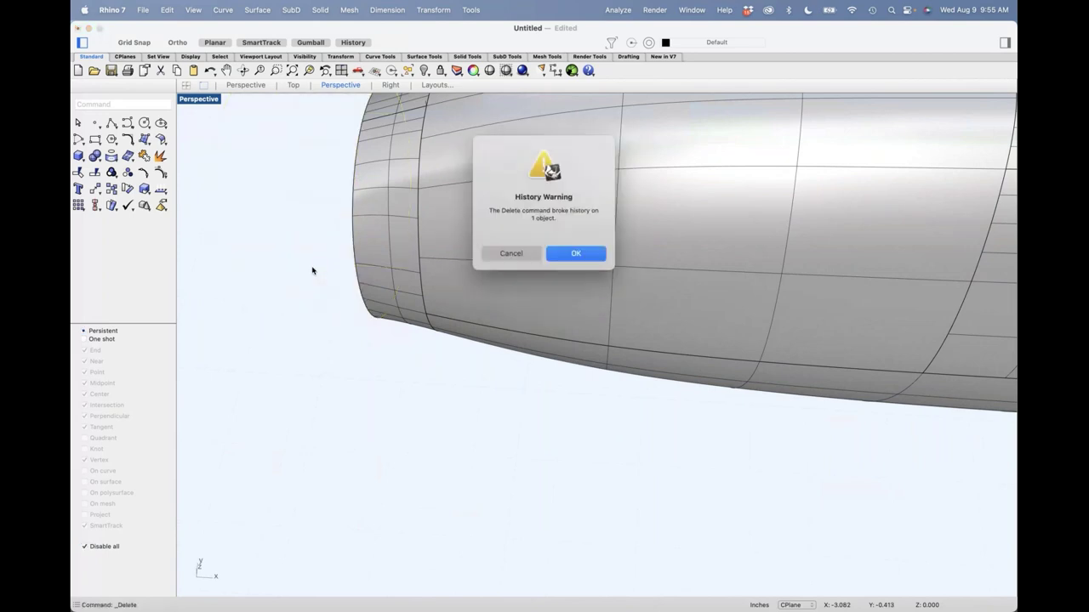
click(576, 254)
Join the new blend surface at the front opening to the NURBS body.
scroll(502, 349, down, 5)
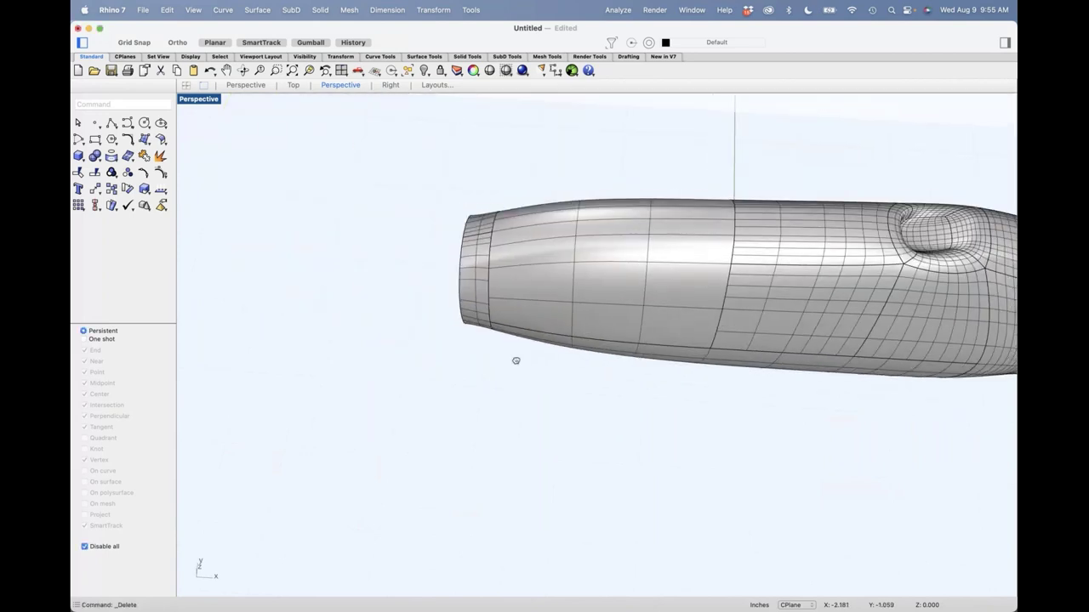
right_drag(515, 360, 499, 419)
drag(500, 417, 468, 354)
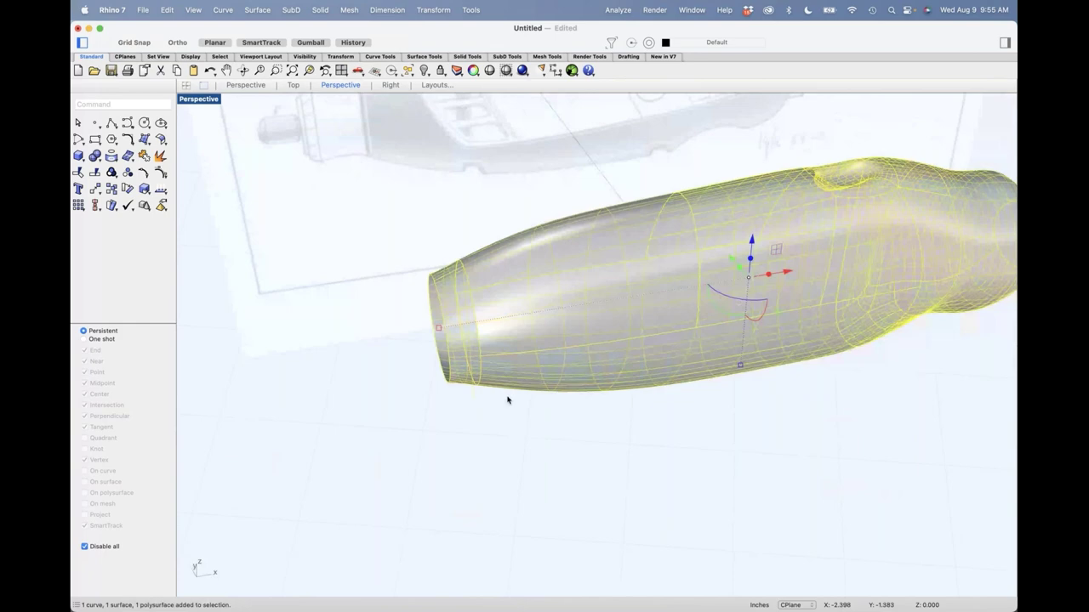
text(j)
key(Return)
click(576, 254)
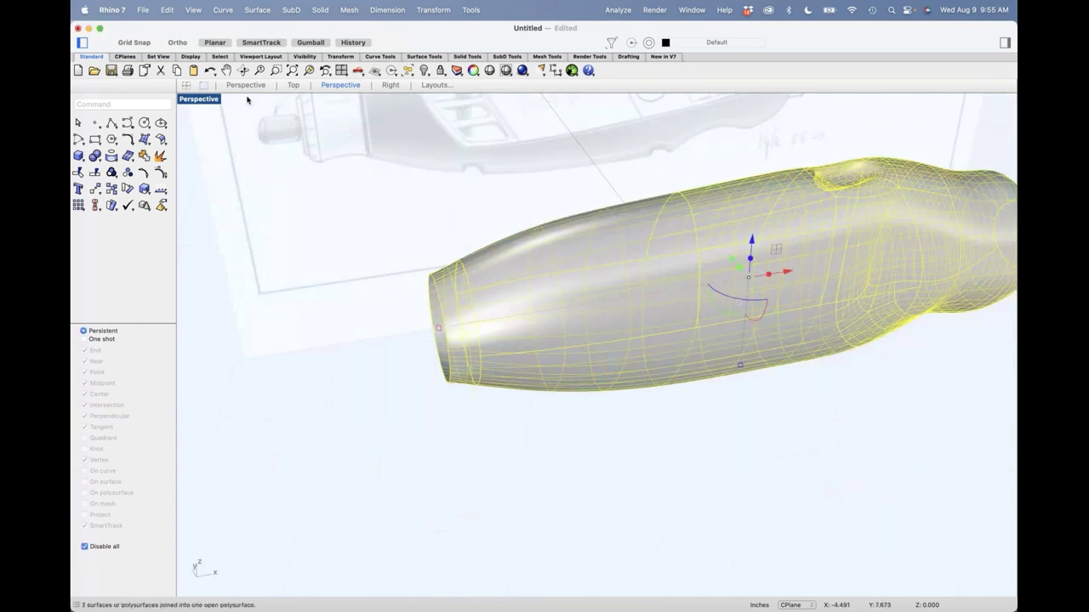
Set the Perspective view to Rendered display and inspect the joined body from the side.
right_click(199, 100)
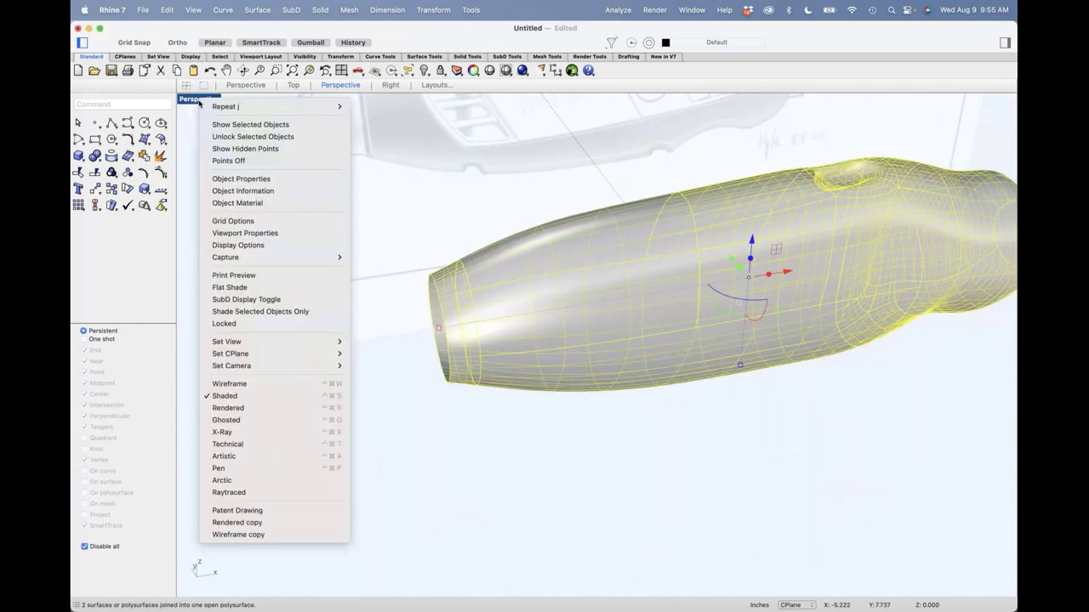
click(249, 409)
click(511, 437)
mouse_move(510, 437)
right_down()
mouse_move(652, 431)
mouse_move(486, 443)
right_up()
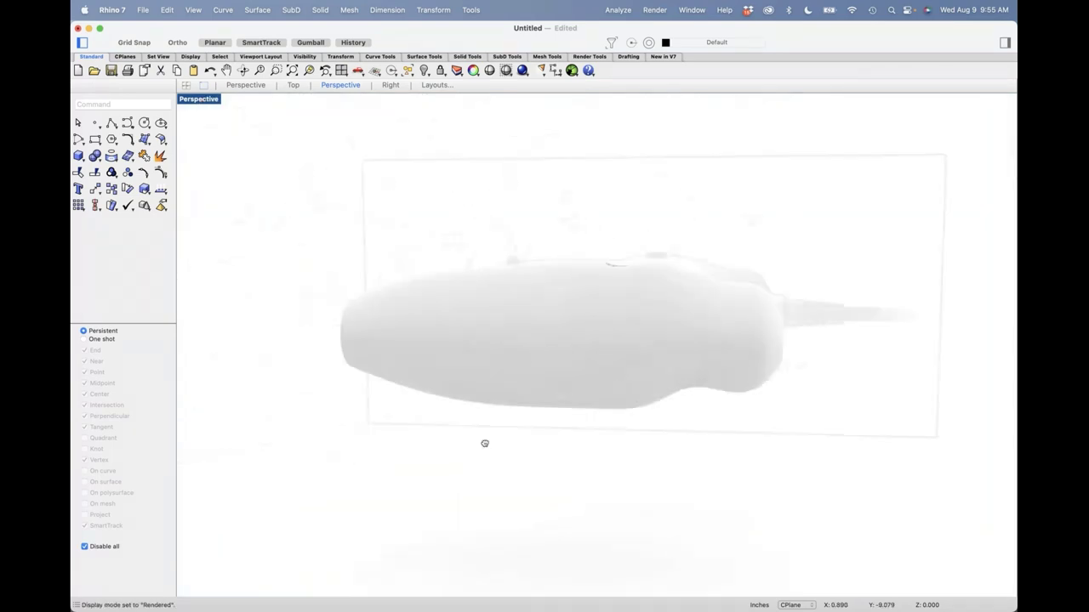
Create a new Paint material with a neutral gray color, HSV value 62.
click(1005, 42)
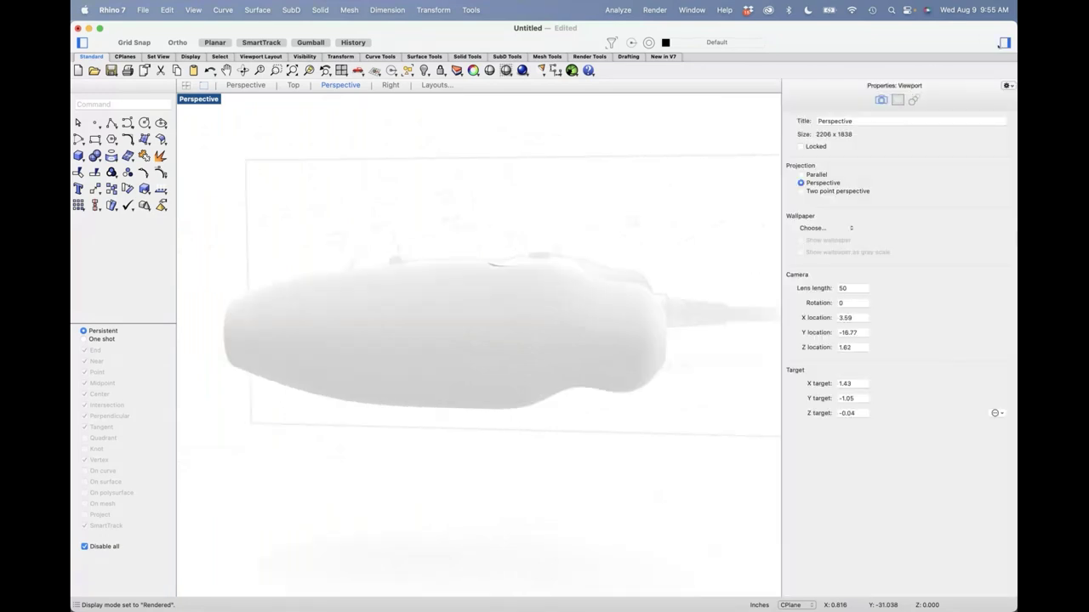
click(1006, 86)
click(890, 144)
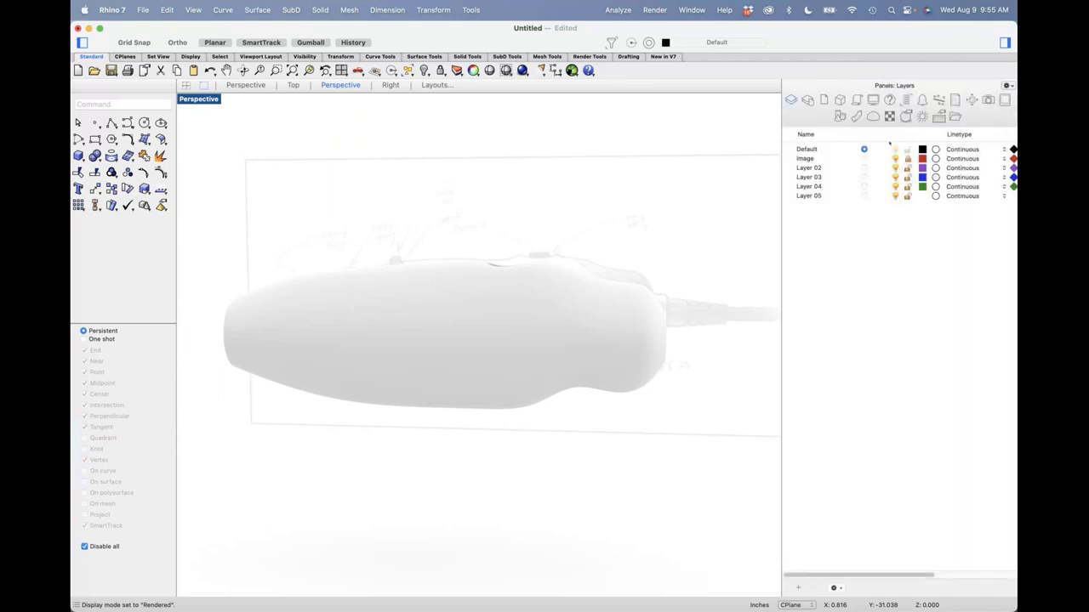
click(857, 115)
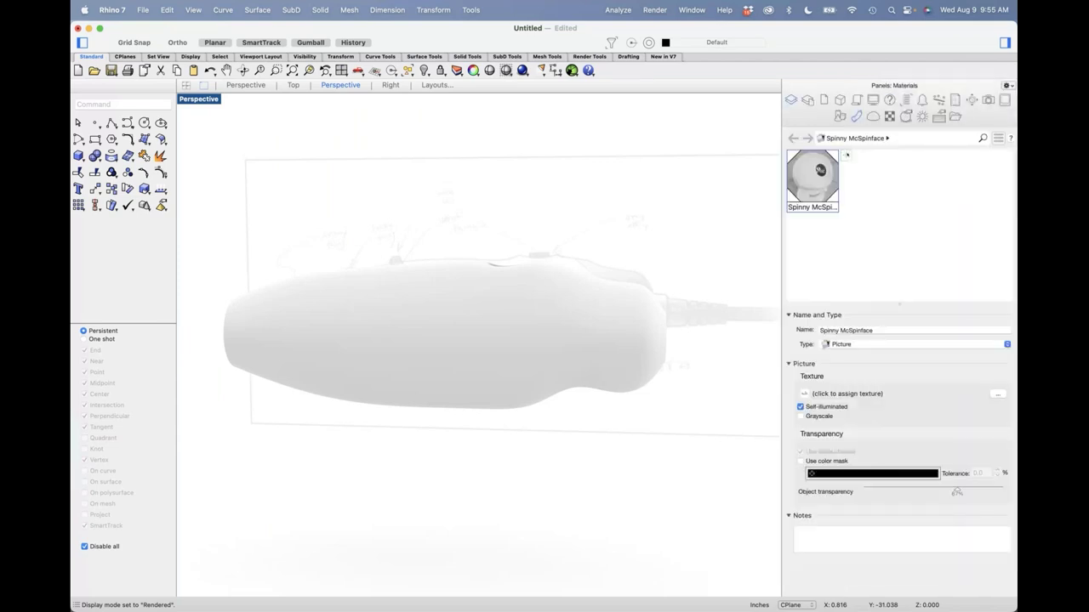
click(845, 157)
click(680, 261)
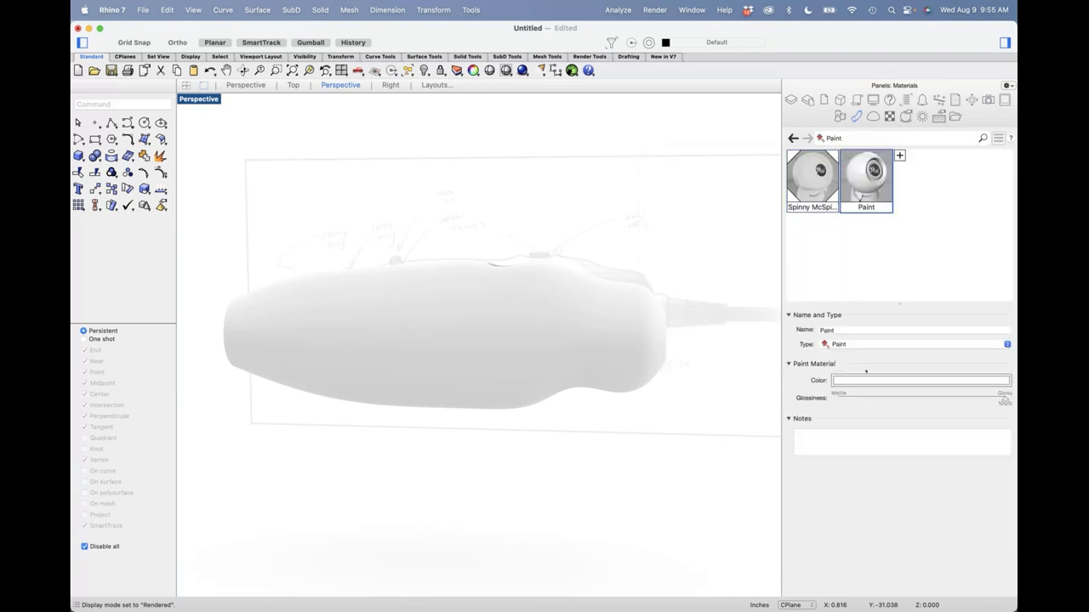
click(865, 380)
mouse_move(681, 279)
mouse_down()
mouse_move(578, 280)
mouse_move(594, 280)
mouse_up()
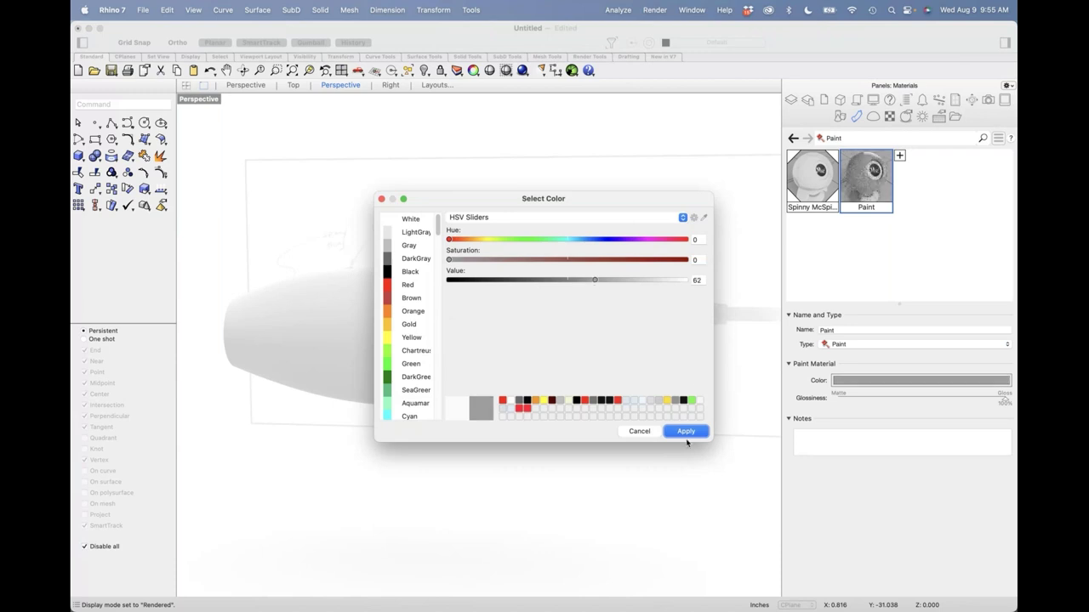
click(686, 431)
Apply the gray Paint material to the tool body and inspect the shaded form from the side.
mouse_move(866, 179)
mouse_down()
mouse_move(724, 257)
mouse_move(583, 311)
mouse_move(615, 226)
mouse_up()
right_drag(586, 392, 541, 394)
right_drag(542, 448, 616, 367)
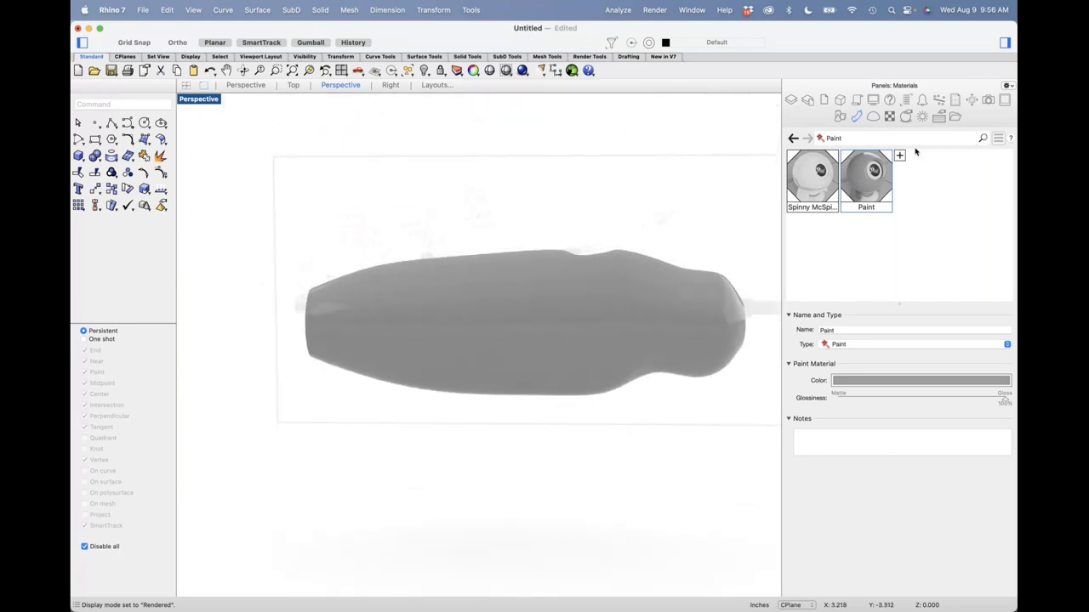
click(1005, 41)
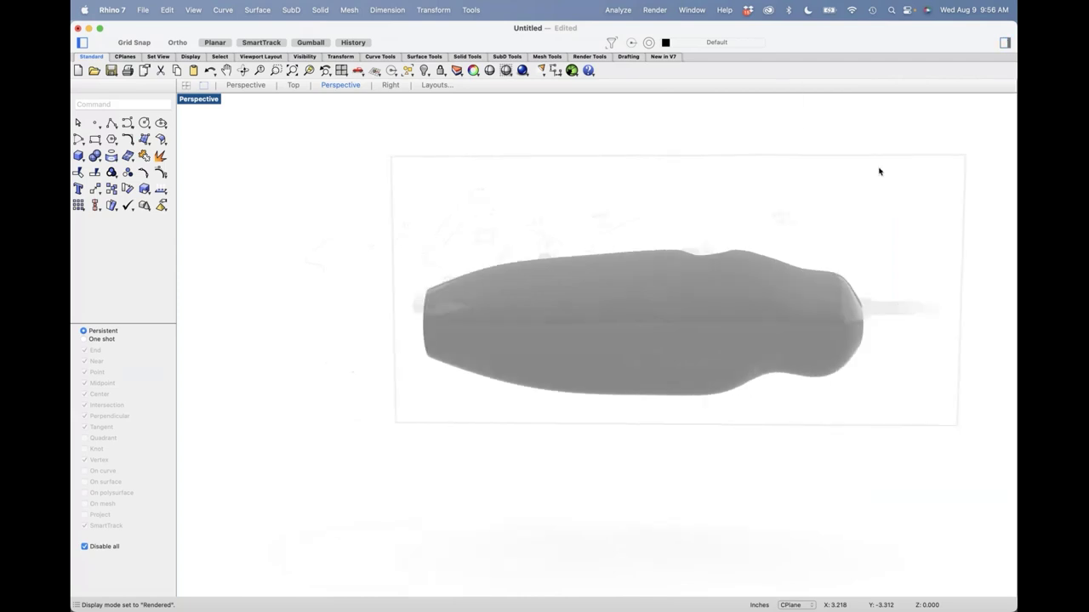
Show all hidden parts and view the complete tool in perspective and from the front.
key(super+alt+h)
right_drag(656, 250, 707, 339)
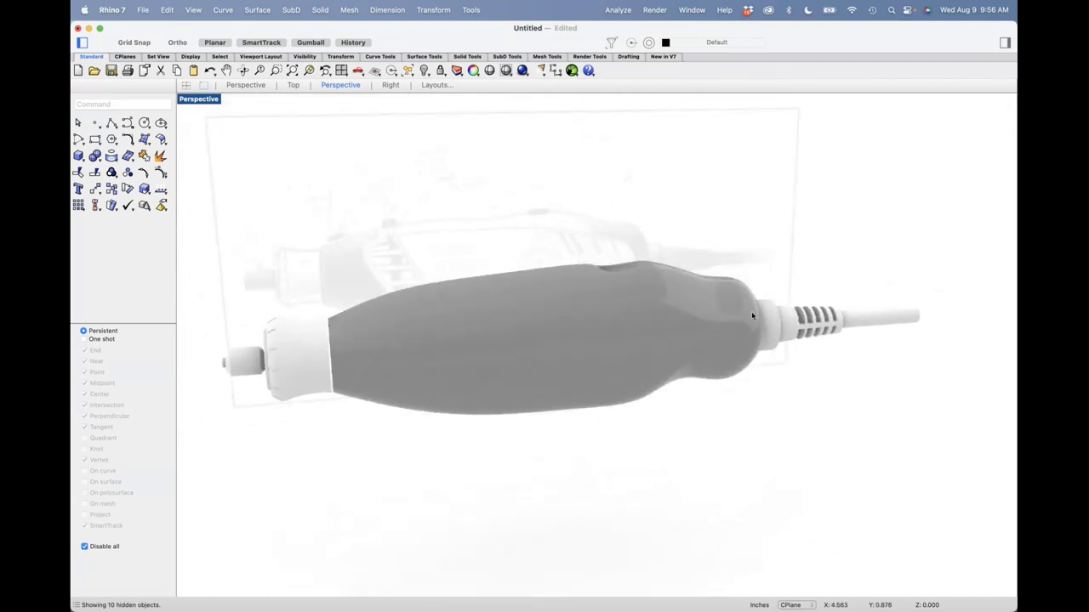
key(super+2)
Cap the open ends of the NURBS body with the Cap command.
click(639, 316)
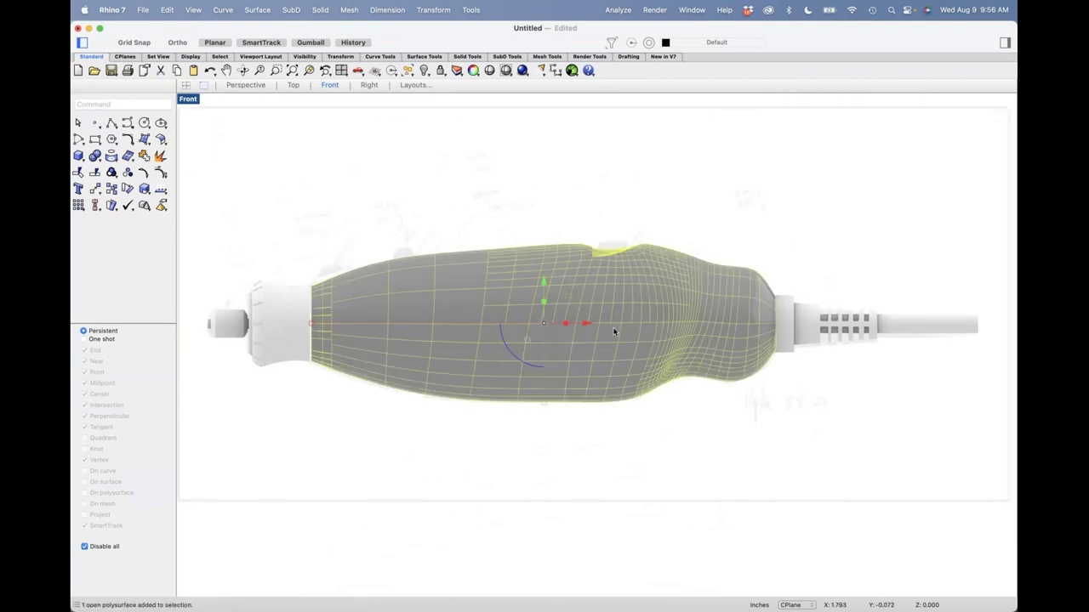
text(cap)
key(Return)
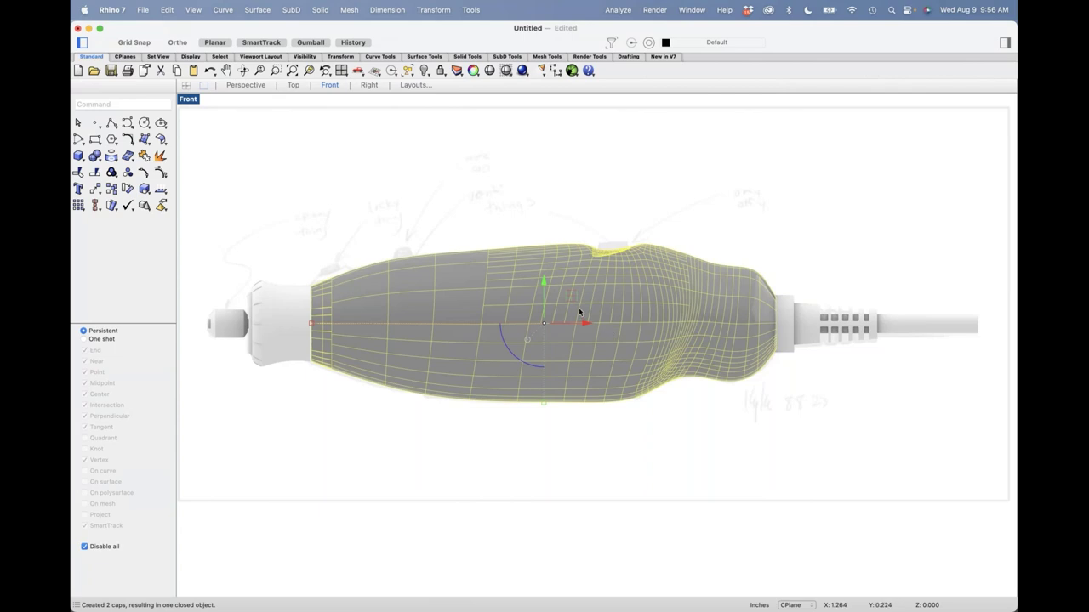
click(545, 180)
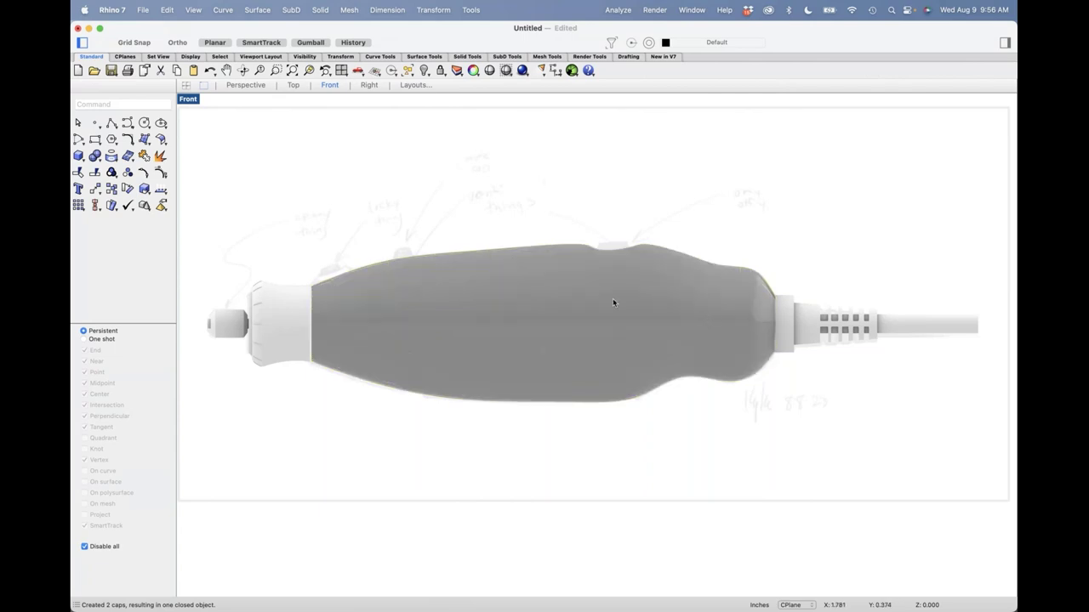
Hide the nose collar and cable parts, keeping the capped body, and check it in perspective before returning to the Front view.
click(758, 314)
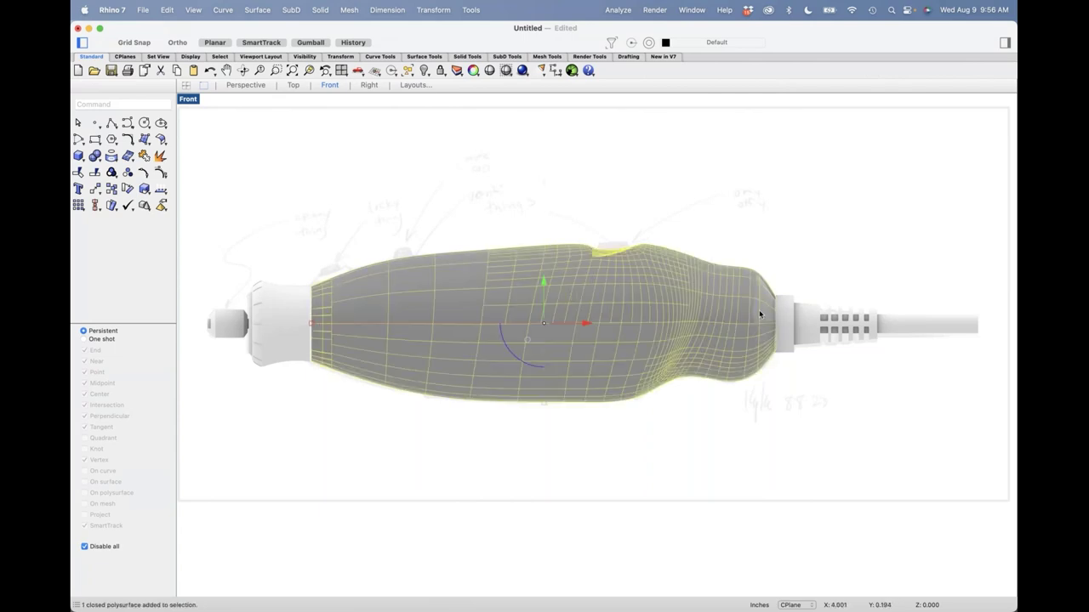
key(super+h)
scroll(418, 219, left, 5)
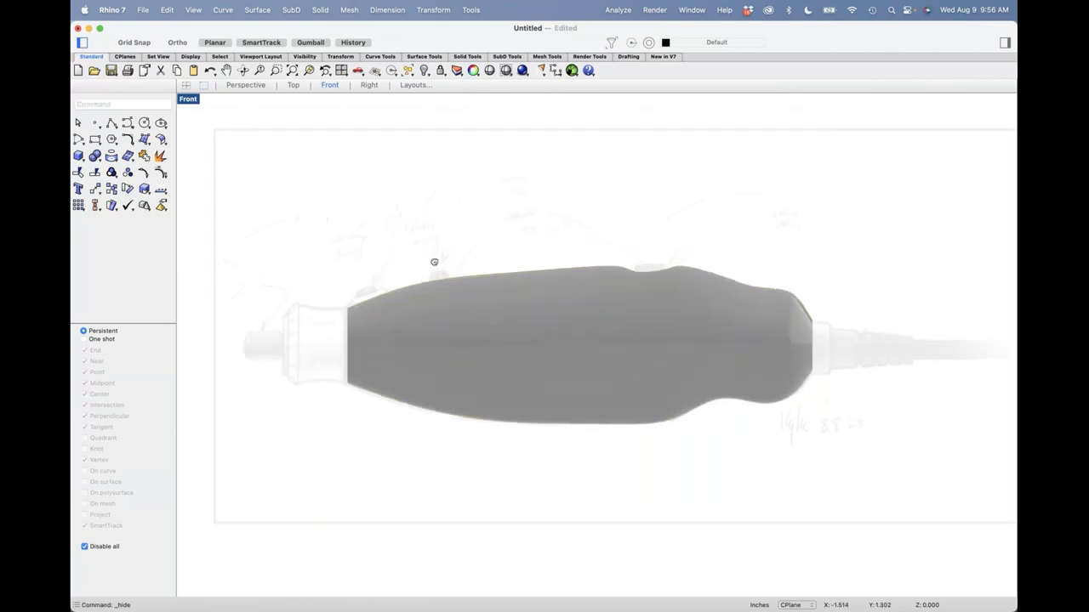
text(p)
key(Return)
right_drag(476, 252, 645, 381)
scroll(612, 373, up, 3)
key(ctrl+F2)
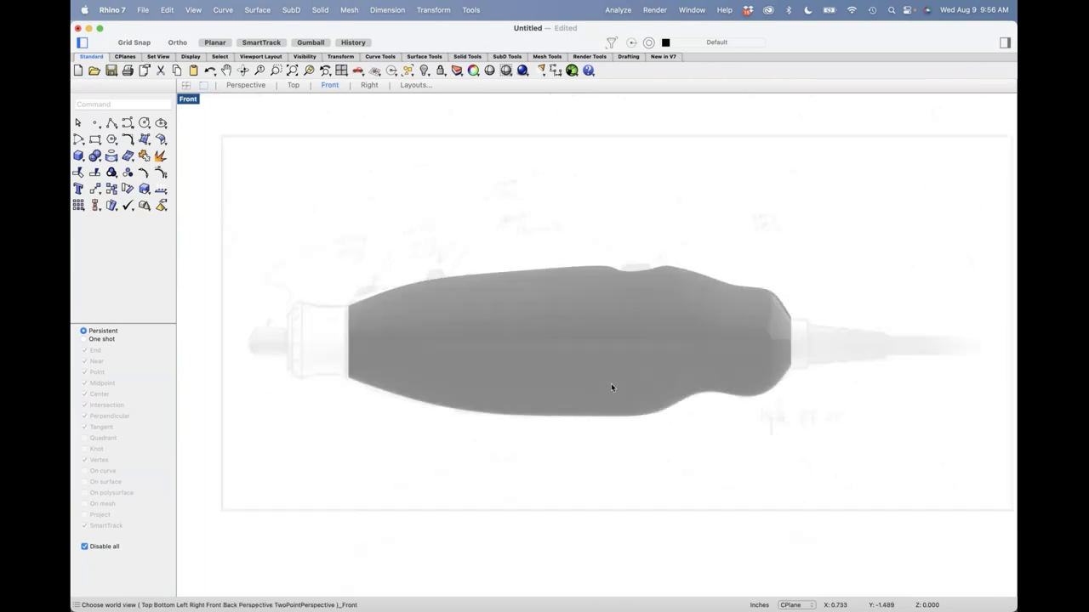
right_drag(622, 392, 599, 372)
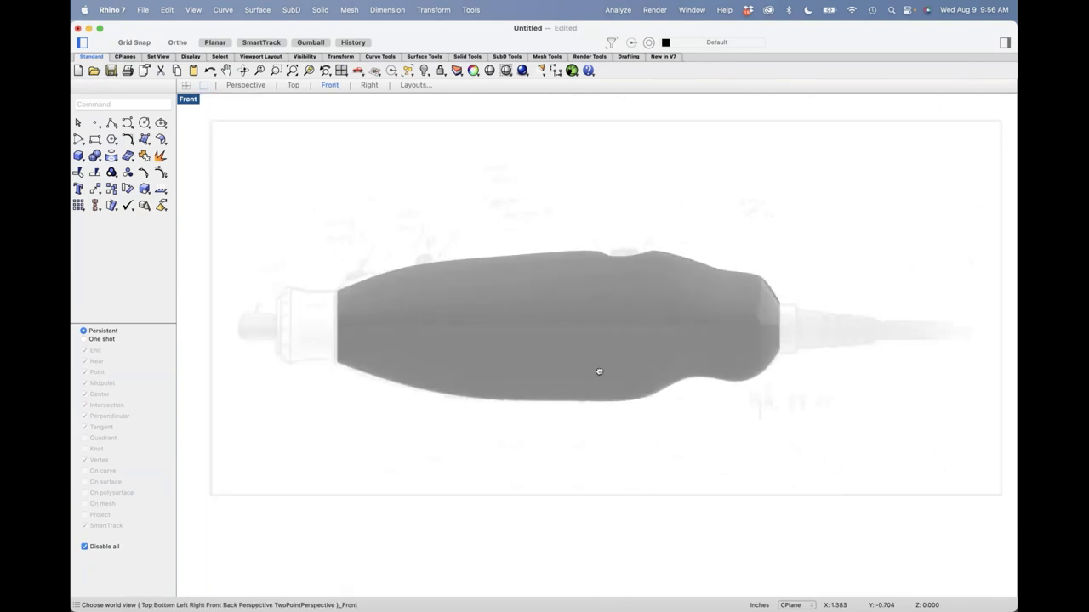
Set the Front viewport to Wireframe display so the reference sketch shows through the body.
click(188, 100)
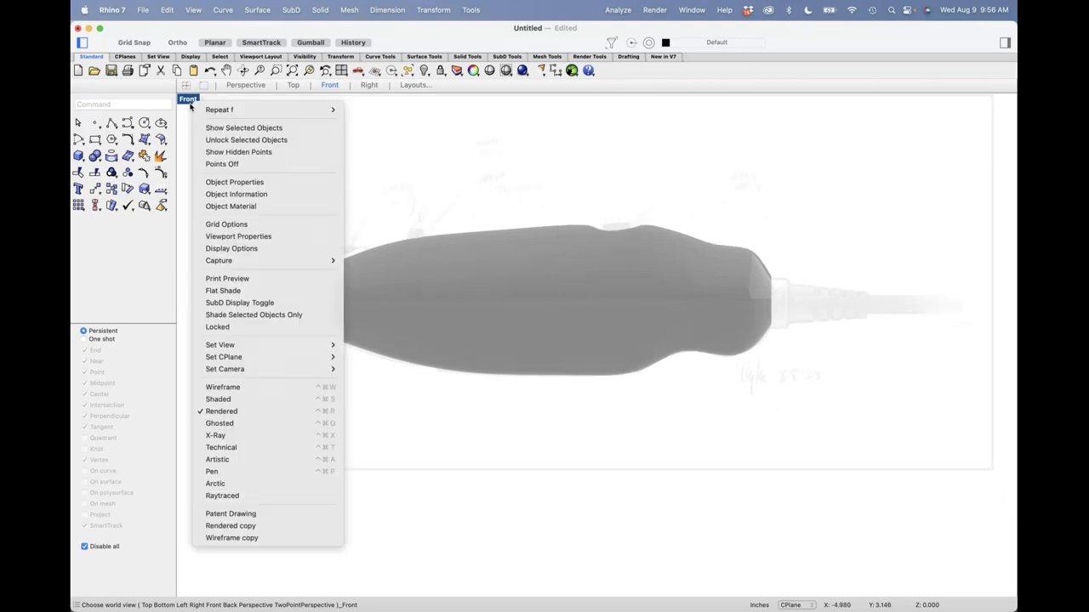
click(216, 399)
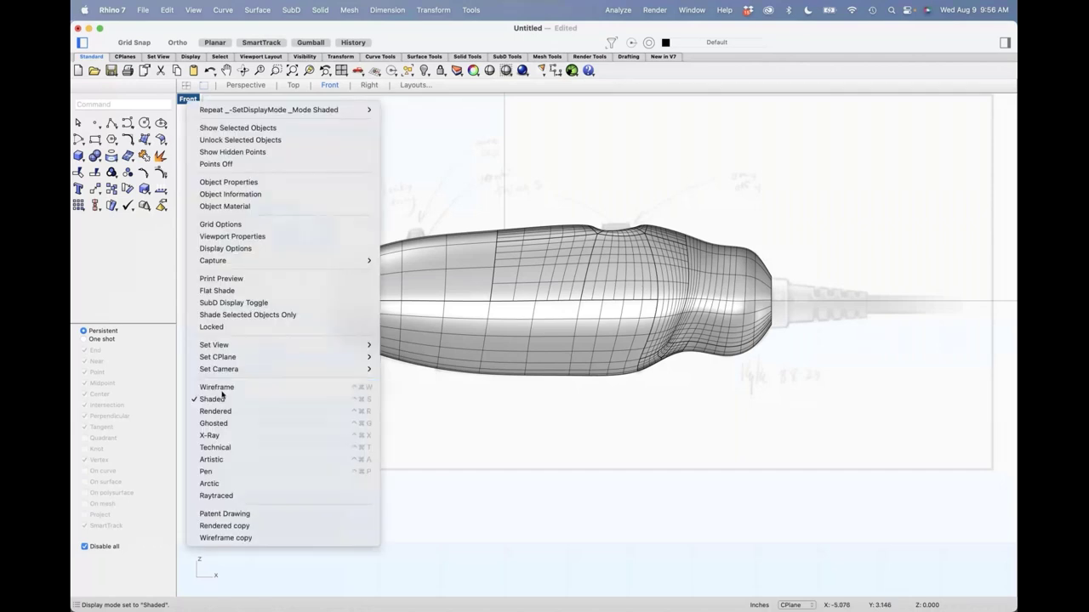
click(216, 387)
scroll(481, 341, up, 3)
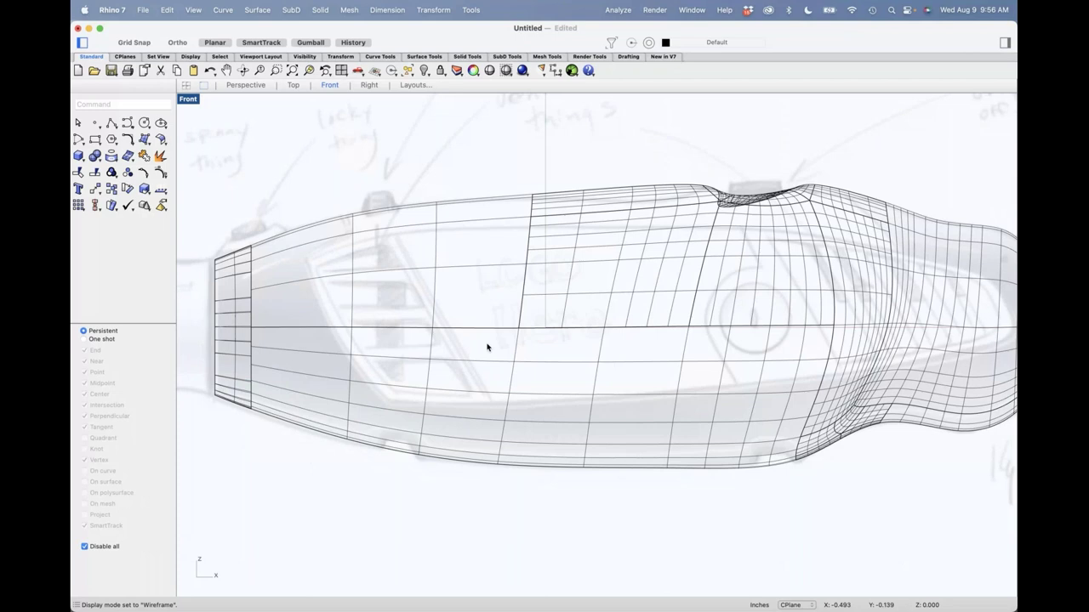
right_drag(487, 347, 455, 306)
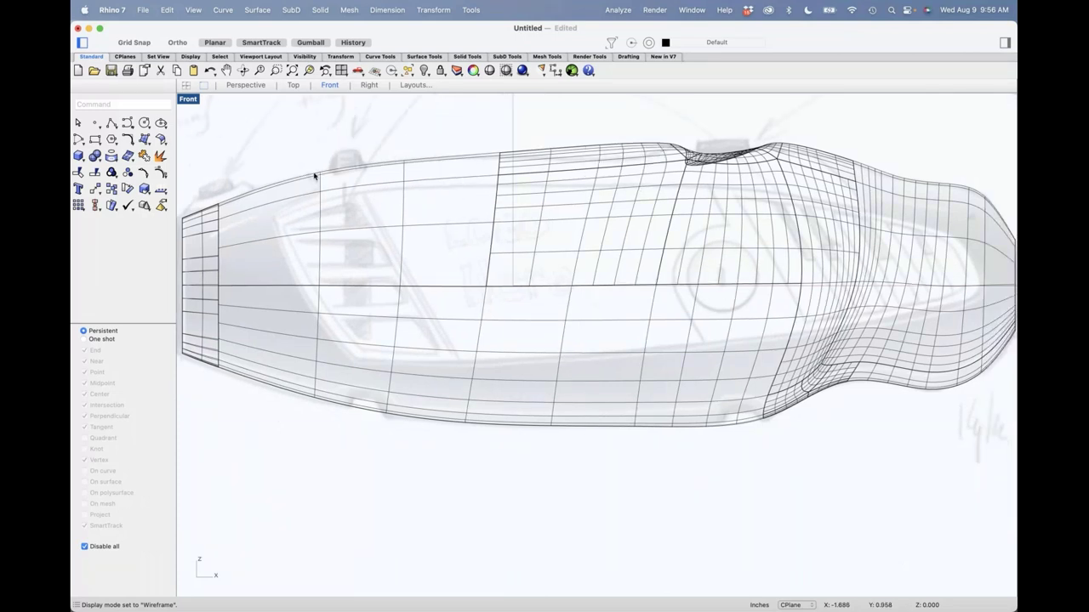
scroll(332, 323, down, 3)
Turn off the surface isocurve display in the body's object properties.
click(337, 349)
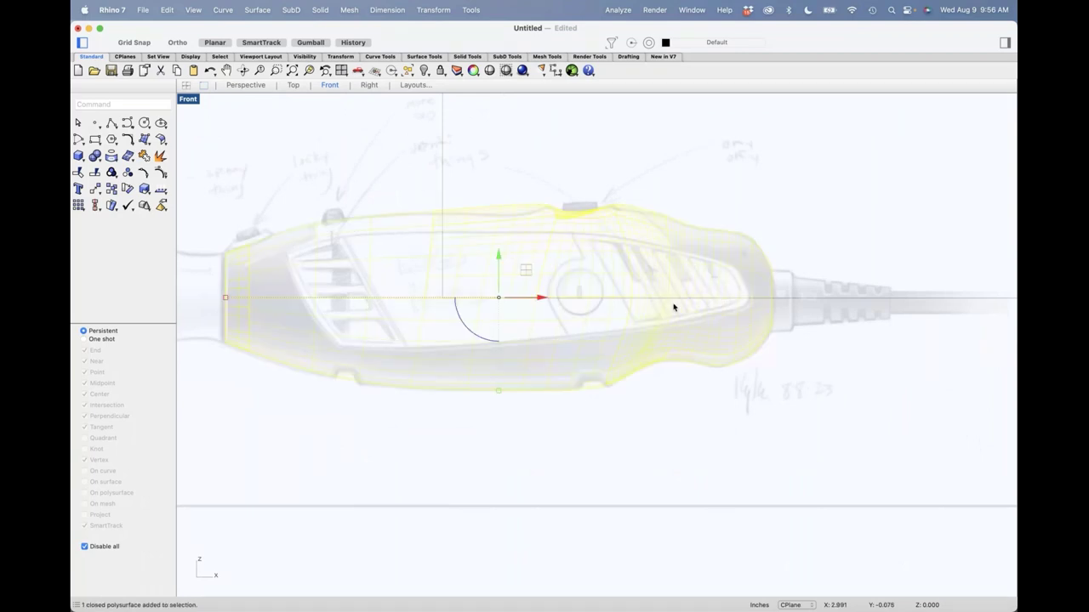
click(1004, 42)
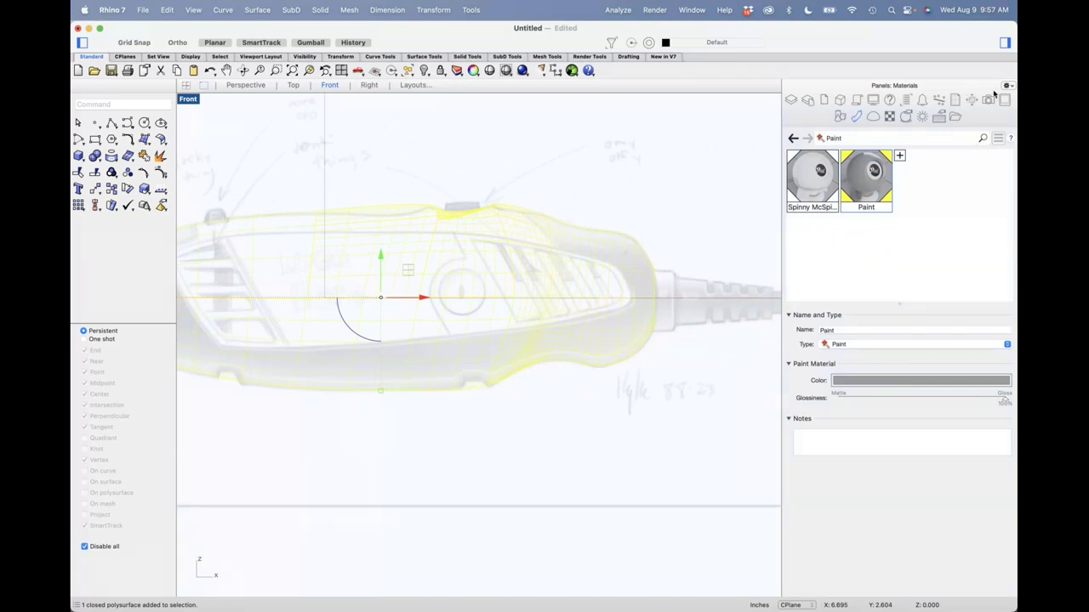
click(1006, 86)
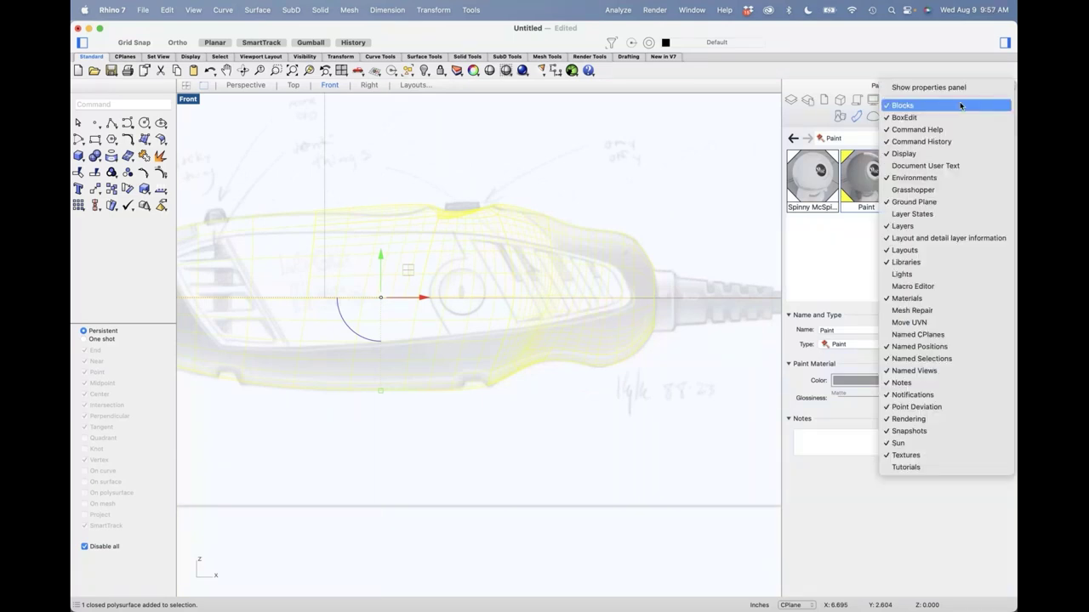
click(928, 87)
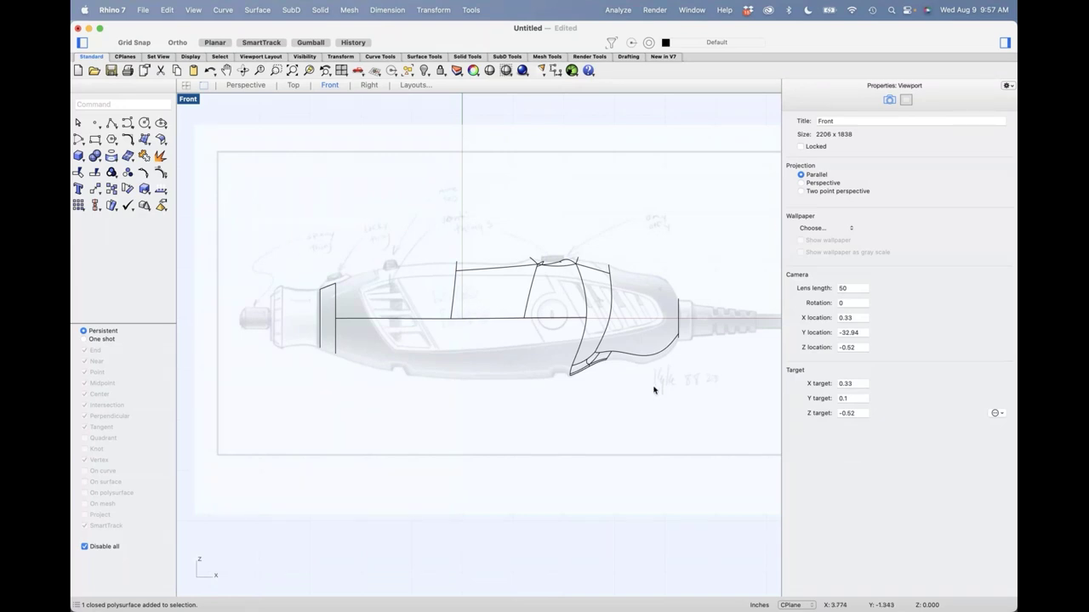
click(1006, 43)
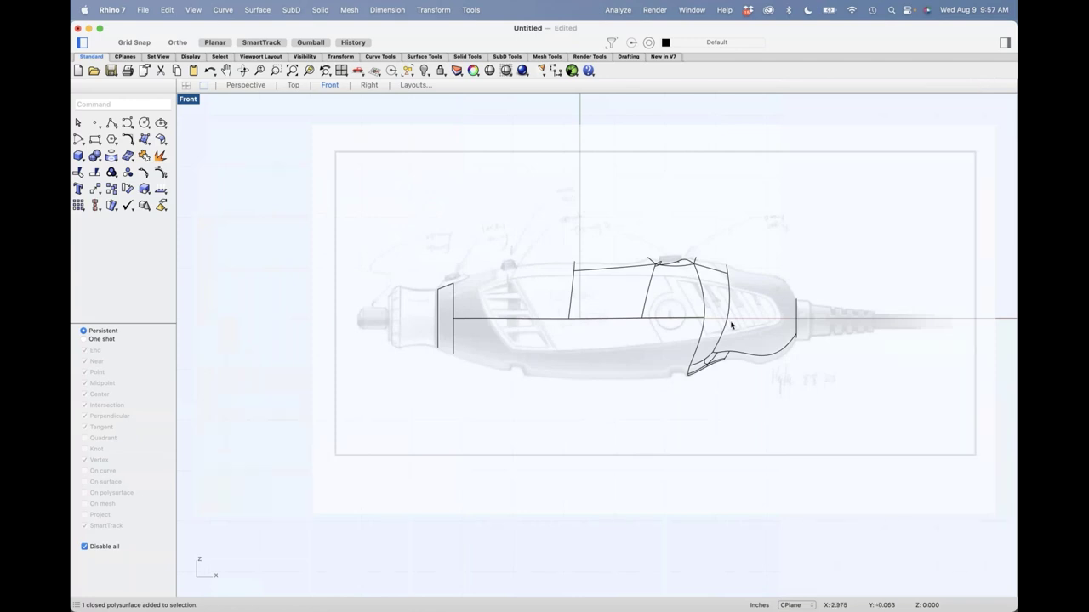
Start a degree 3 control-point curve above the body's front, tracing the sketched side panel's notch, front edge and lower edge.
scroll(680, 316, up, 5)
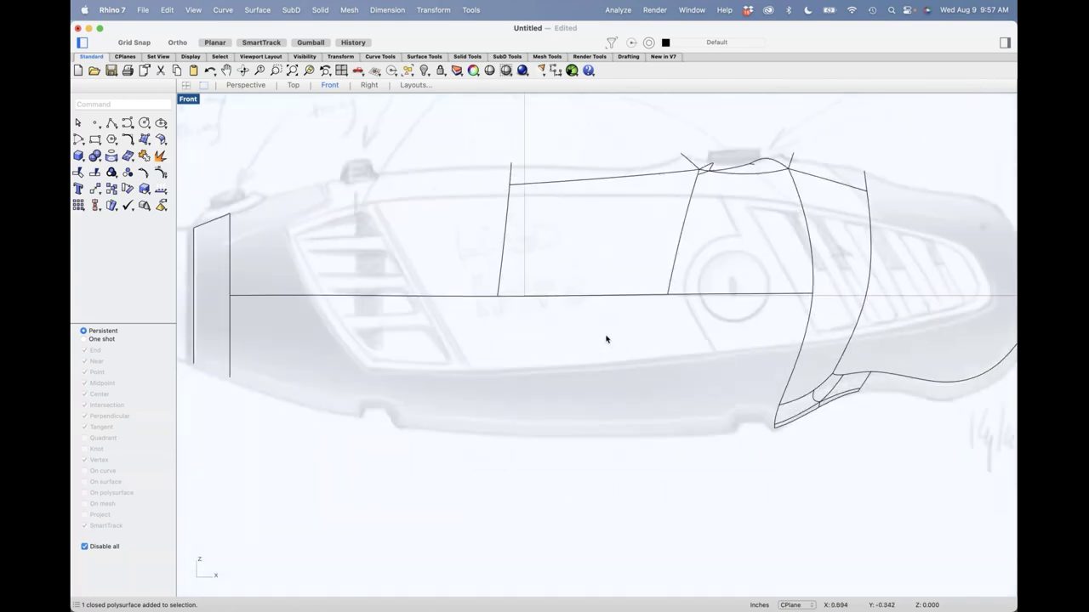
scroll(607, 339, down, 3)
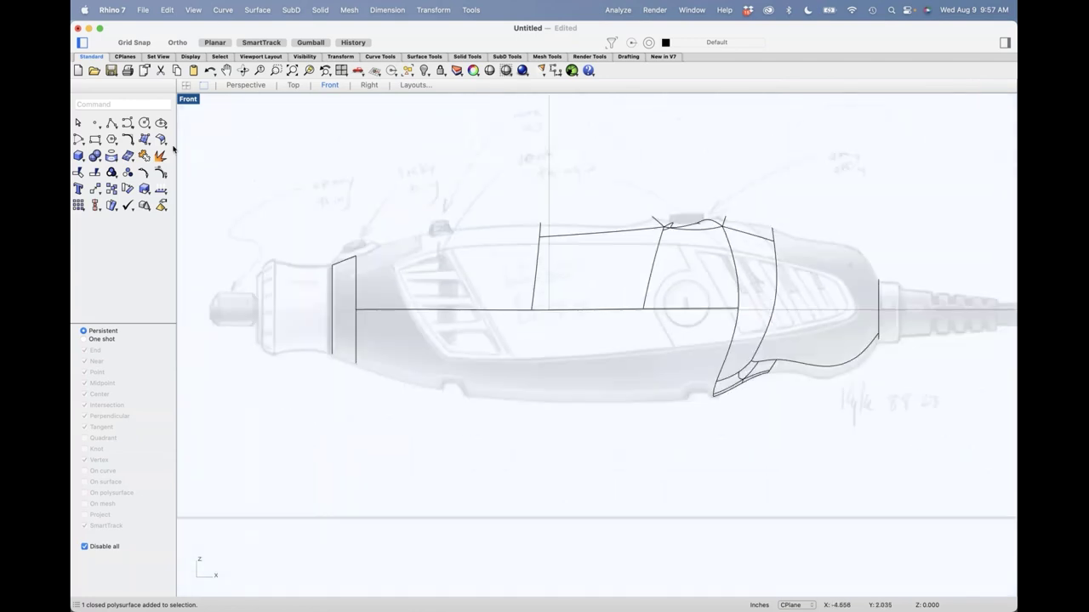
click(130, 121)
scroll(420, 238, up, 2)
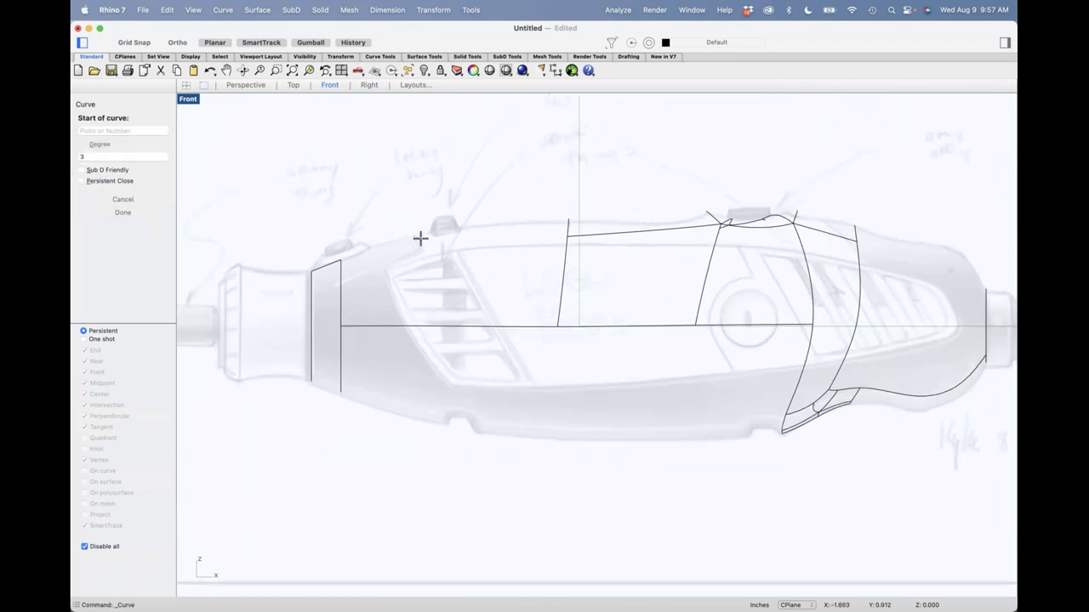
click(404, 211)
click(419, 248)
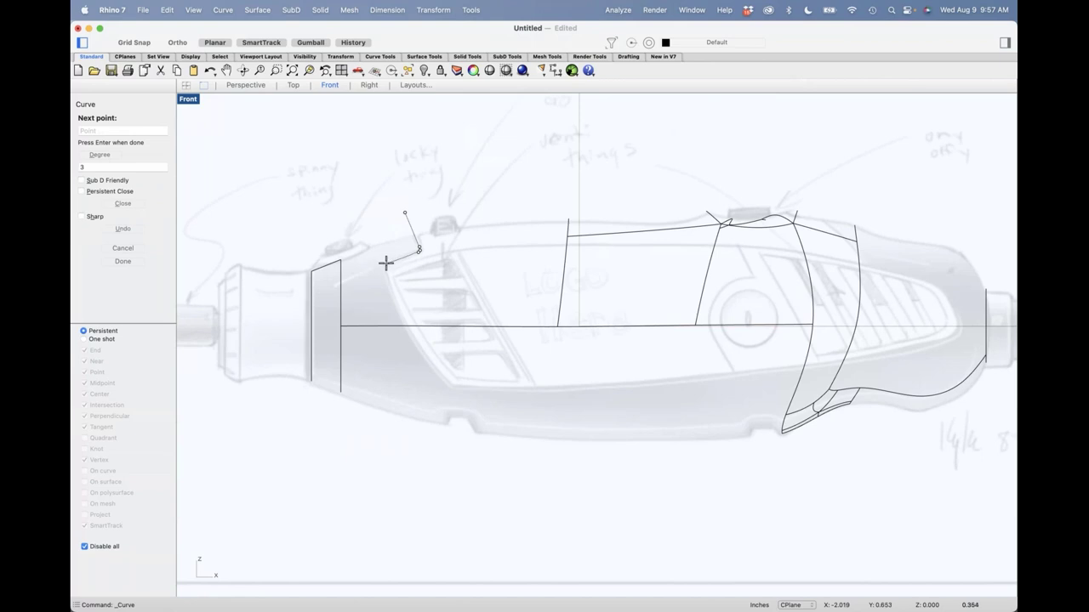
click(397, 259)
click(381, 269)
click(382, 275)
click(406, 339)
click(448, 389)
click(461, 391)
click(692, 386)
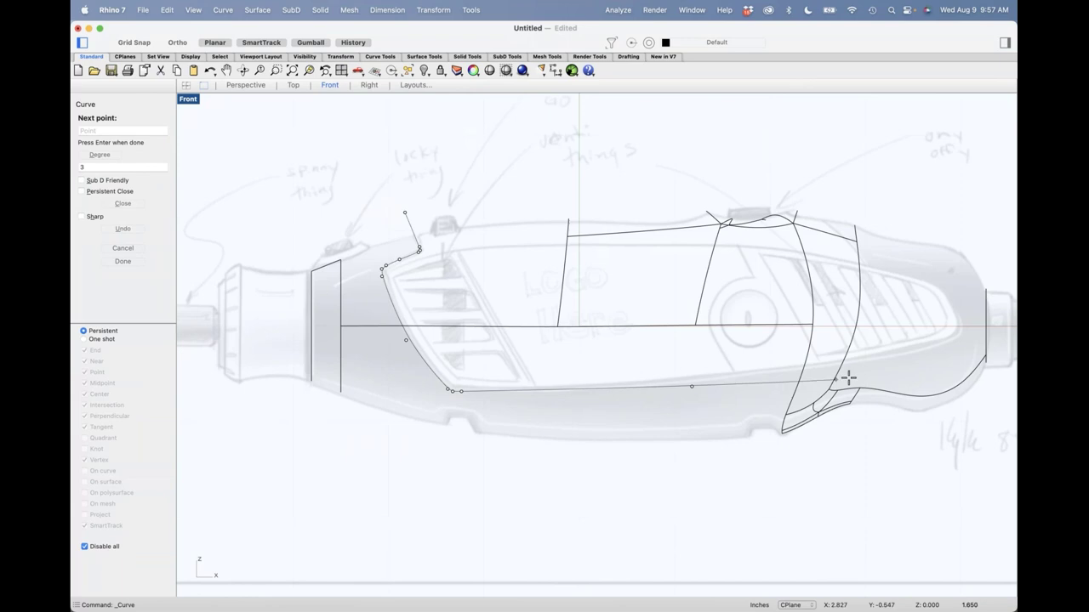
Continue the curve around the panel's rear tip and along its upper rear edge, ending it above the body near the switch.
click(949, 343)
click(963, 332)
click(961, 325)
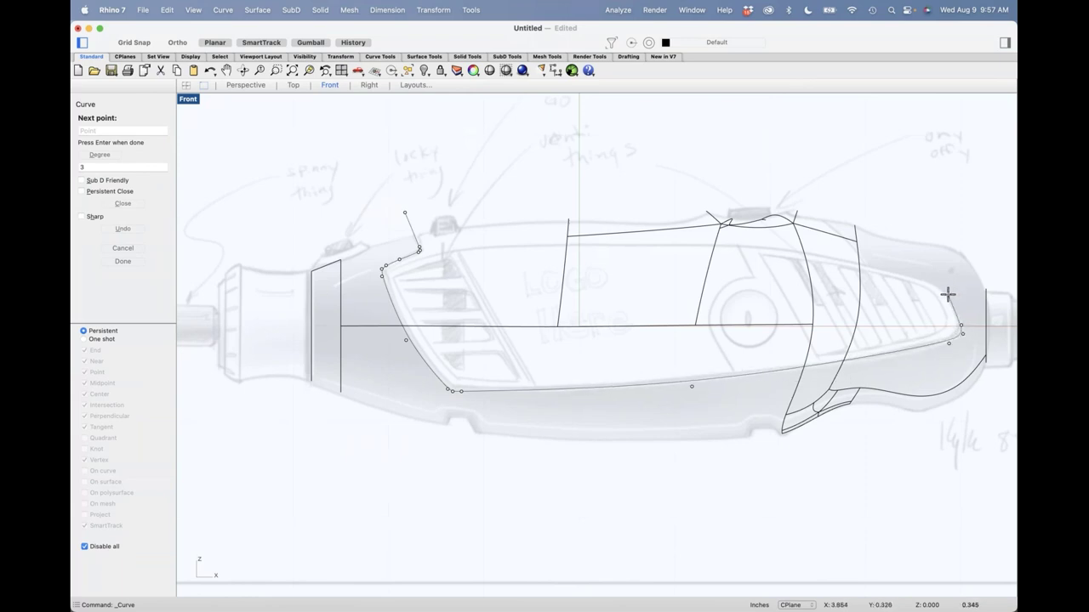
click(951, 307)
click(947, 295)
click(940, 286)
click(926, 279)
click(893, 271)
click(868, 265)
click(847, 237)
click(780, 186)
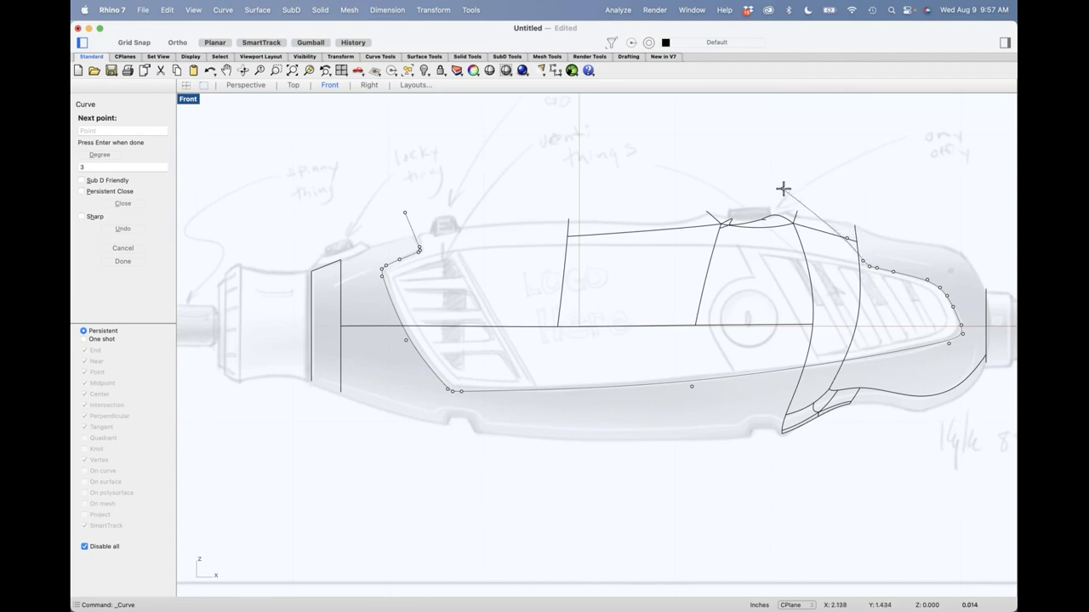
key(Return)
Adjust the panel curve's control points on the upper notch and slanted front edge to follow the sketch more closely.
click(805, 203)
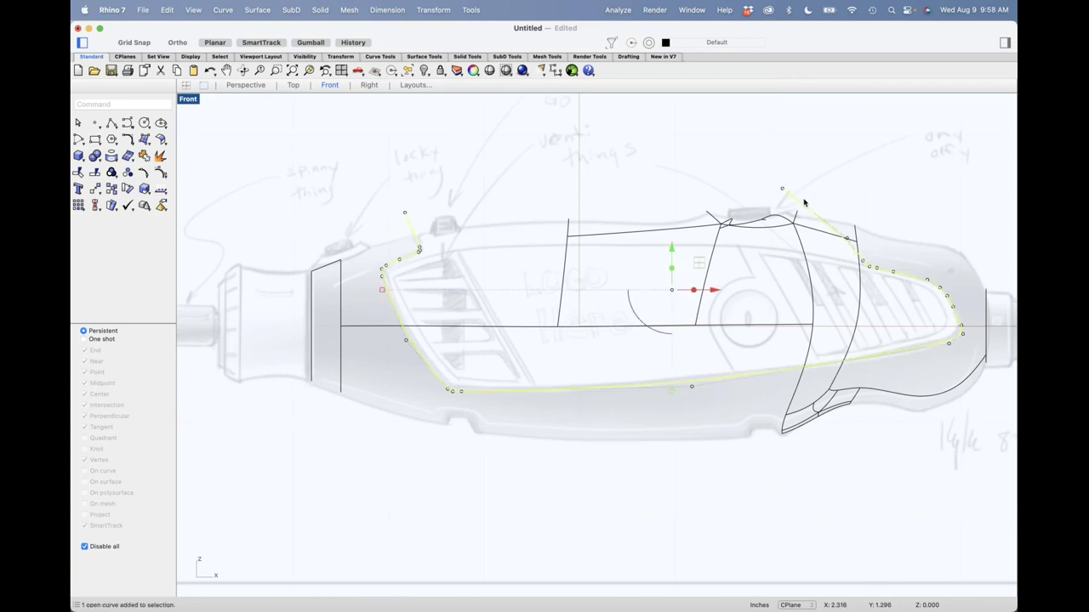
scroll(401, 267, up, 5)
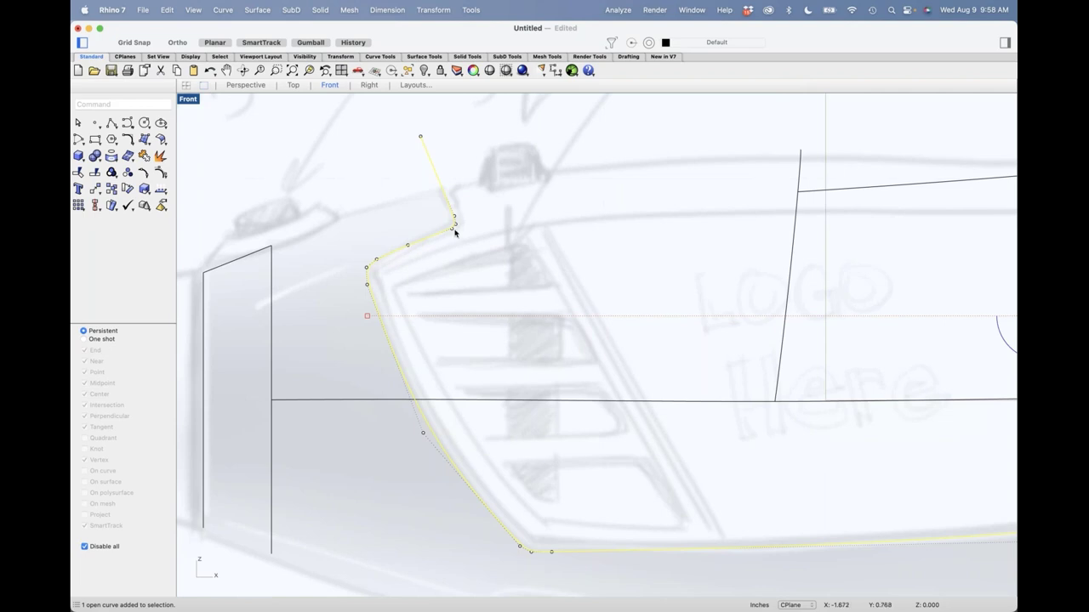
click(408, 247)
drag(435, 221, 415, 240)
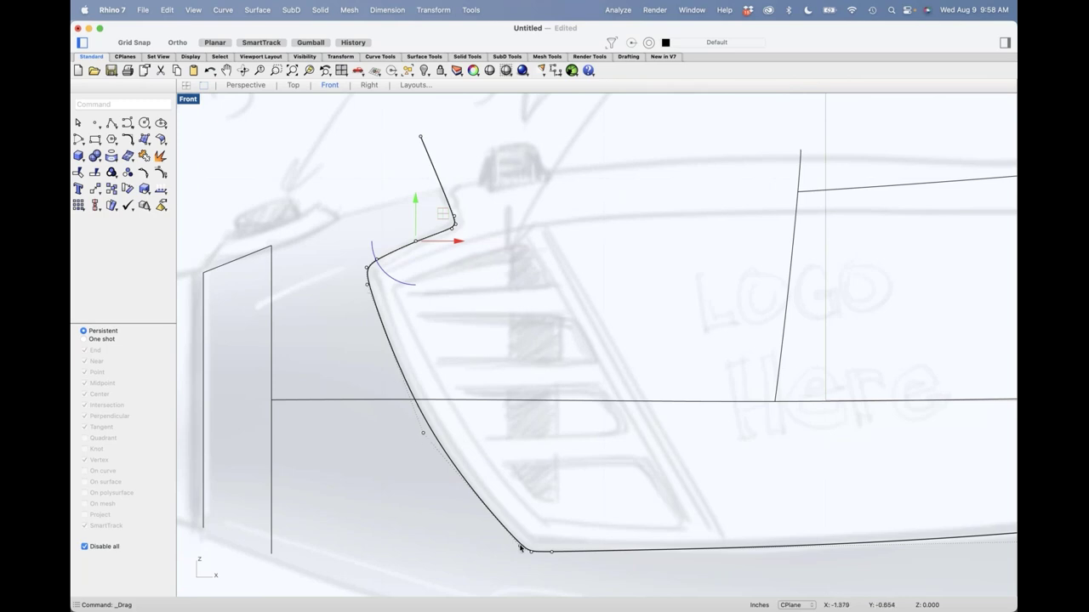
click(423, 435)
mouse_move(423, 434)
mouse_down()
mouse_move(379, 442)
mouse_move(455, 438)
mouse_move(425, 438)
mouse_up()
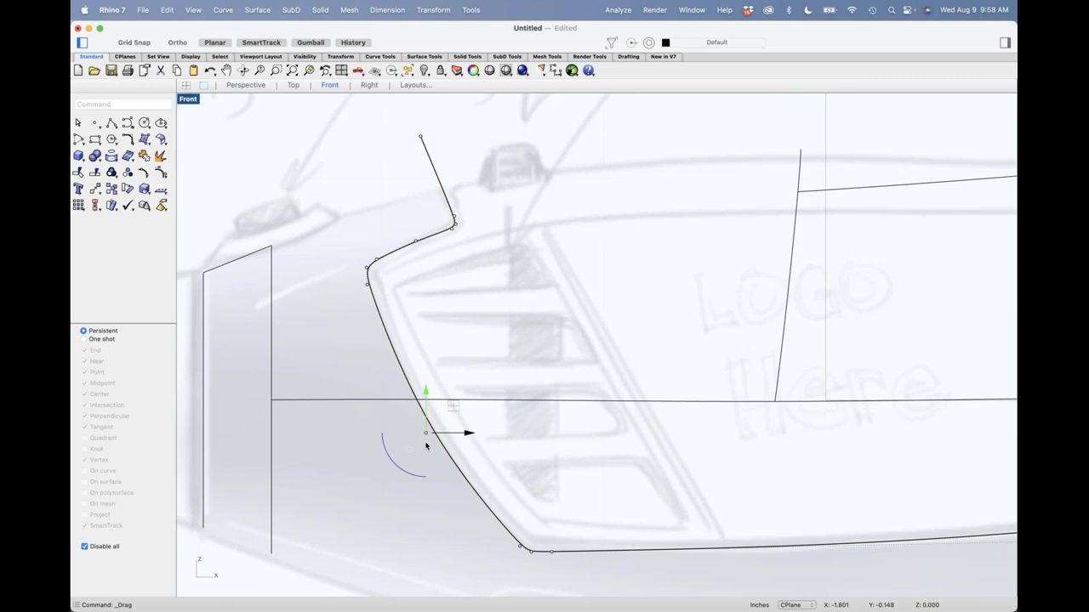
Adjust the control point along the panel curve's long lower edge so the curve follows the sketched edge.
right_drag(554, 447, 539, 366)
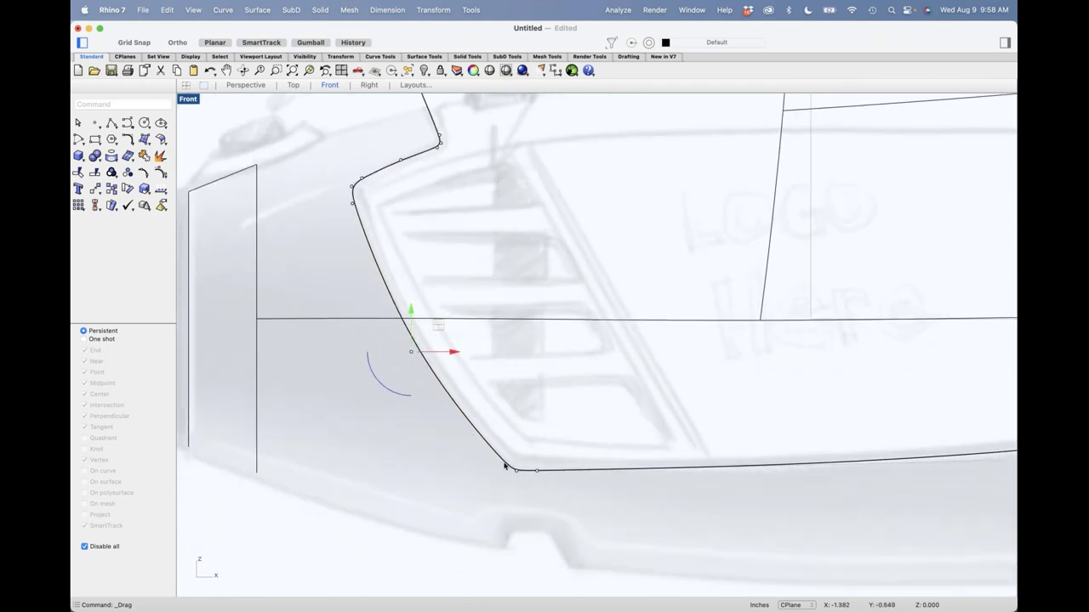
scroll(535, 470, down, 3)
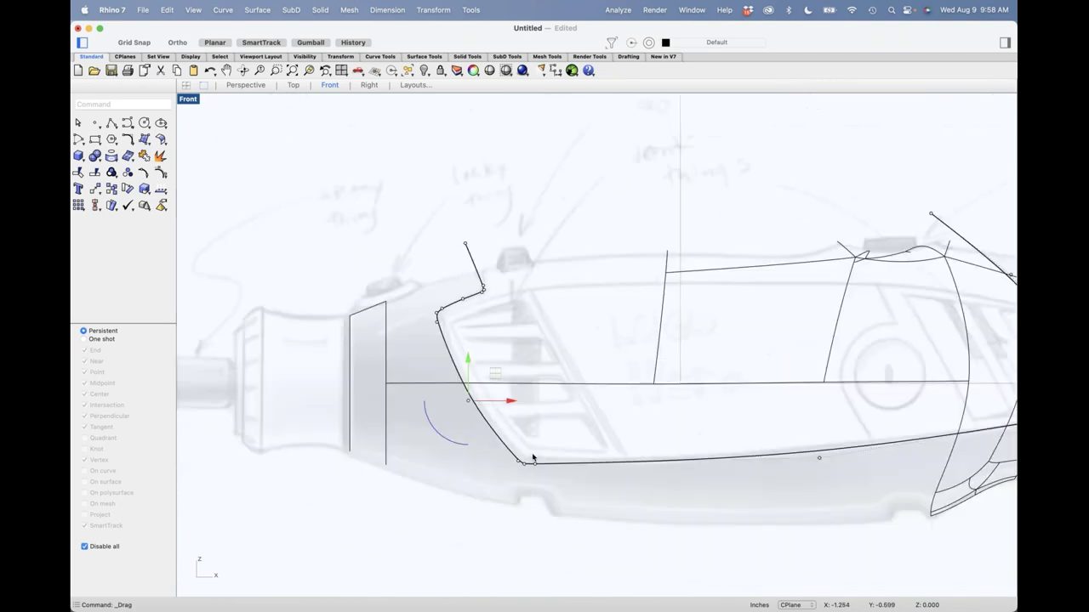
right_drag(533, 456, 386, 369)
click(342, 375)
click(627, 368)
click(944, 315)
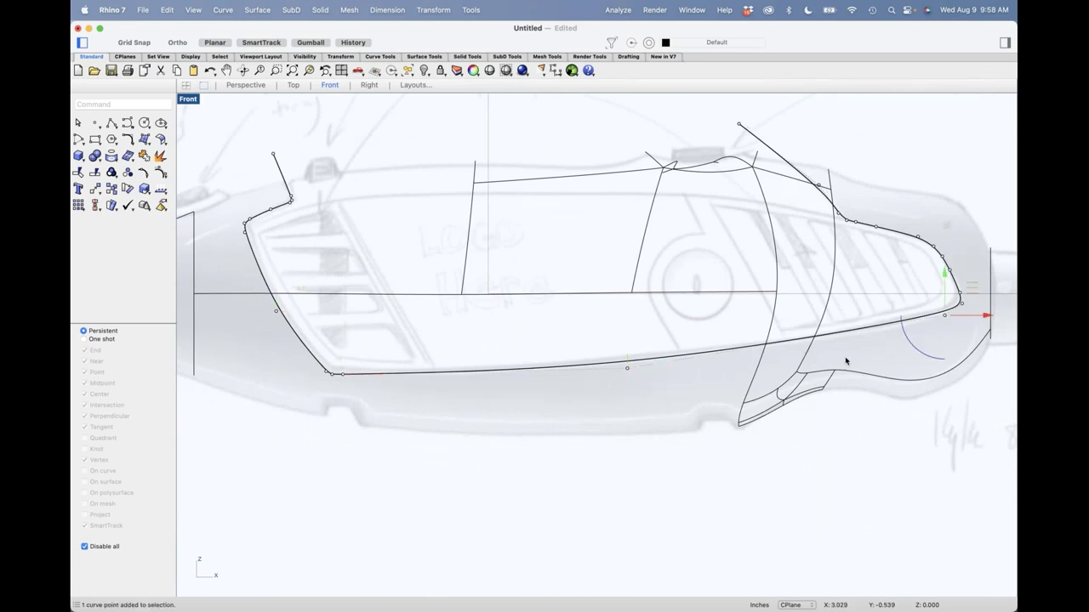
click(627, 368)
drag(626, 368, 594, 372)
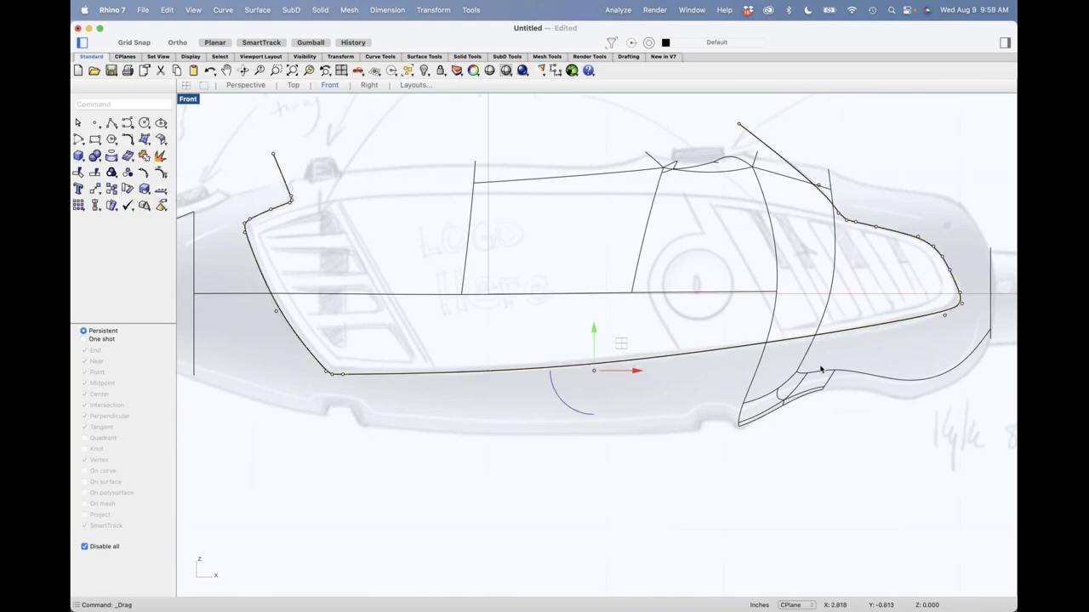
Reposition the two lower control points around the panel curve's rear tip to round it along the sketch.
right_drag(814, 368, 679, 398)
scroll(736, 397, up, 5)
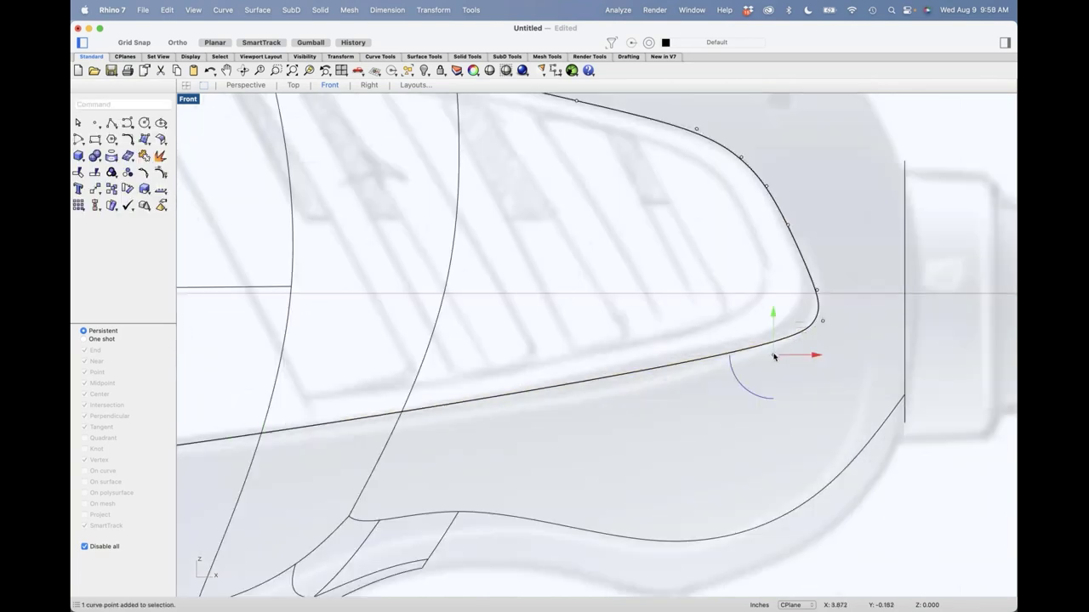
drag(774, 354, 711, 366)
click(822, 320)
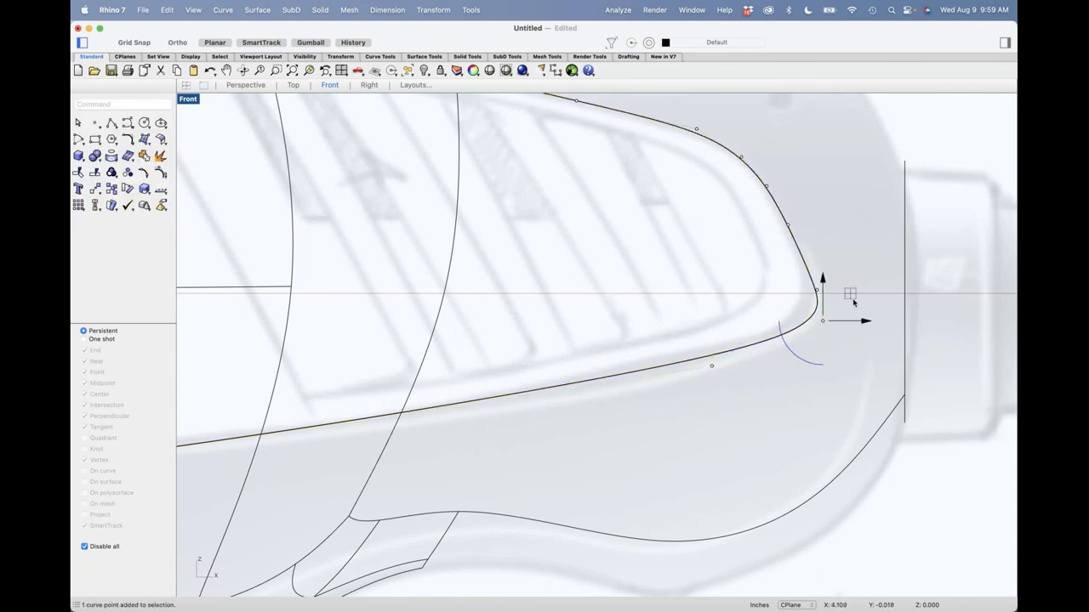
drag(822, 319, 794, 332)
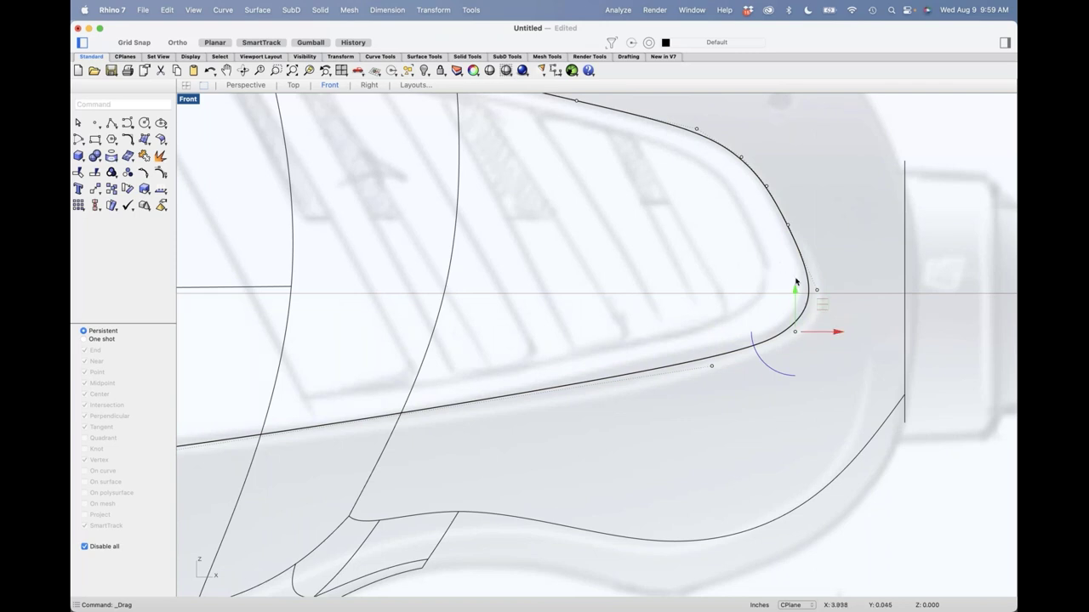
Lower the control point on the diagonal end of the panel curve behind the switch.
scroll(796, 281, down, 5)
scroll(749, 280, up, 3)
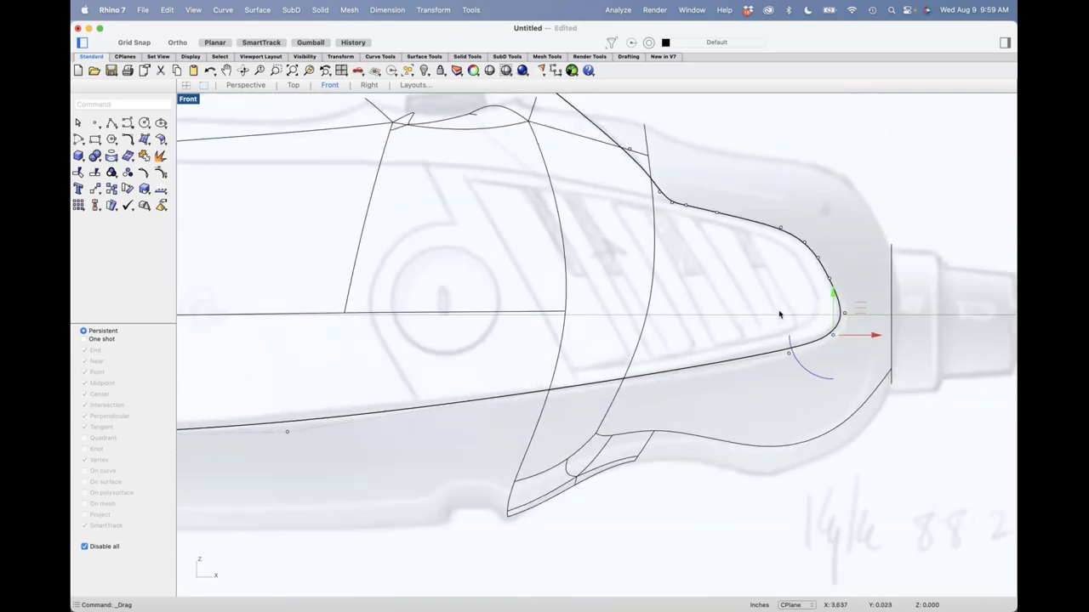
scroll(651, 214, up, 3)
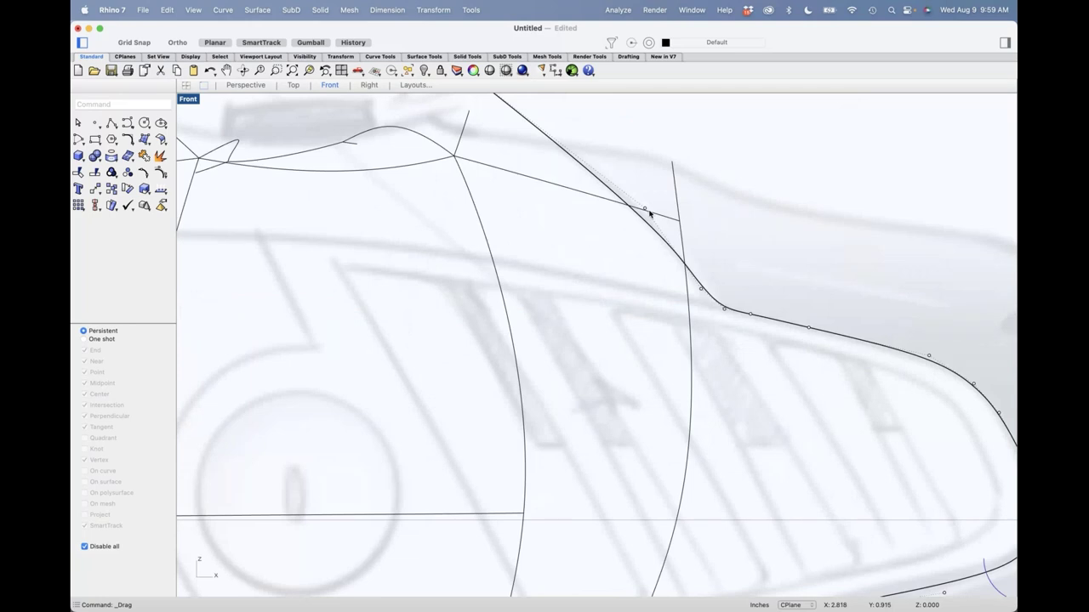
drag(645, 210, 647, 220)
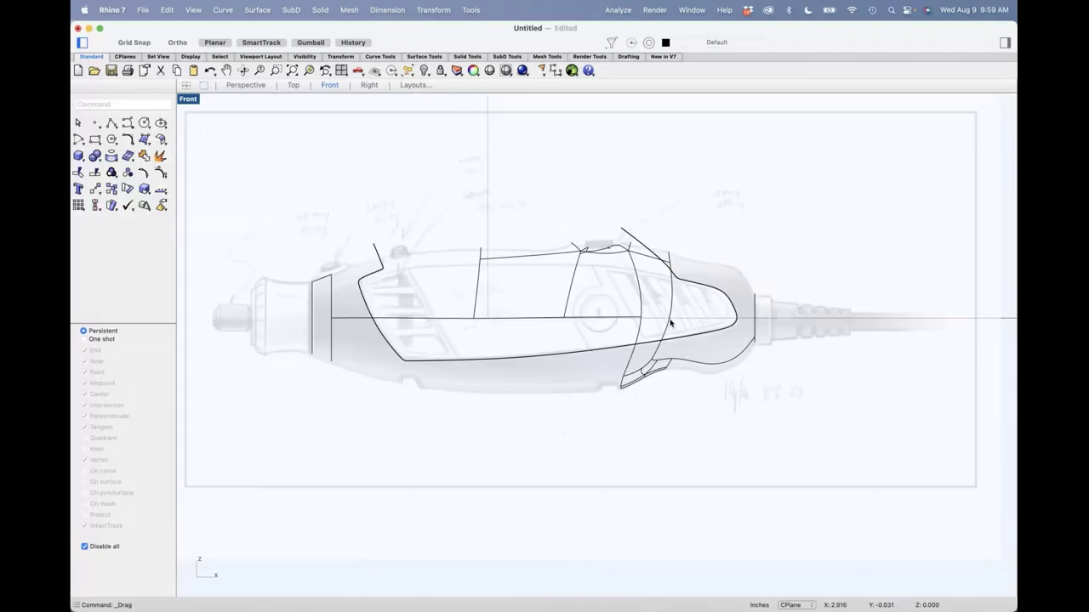
Split the tool body with the traced panel curve.
scroll(311, 312, up, 4)
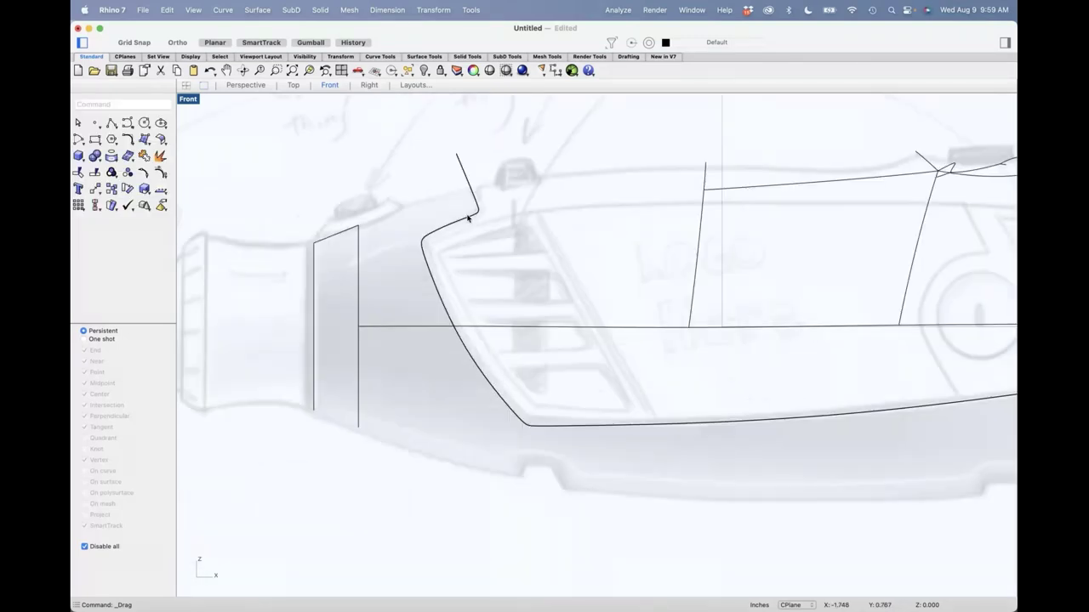
click(468, 219)
click(280, 202)
click(94, 172)
drag(396, 178, 348, 248)
key(Return)
click(456, 160)
key(Return)
click(459, 179)
click(473, 197)
click(685, 138)
drag(749, 151, 675, 214)
Set the Front view to Rendered display and select the outer body section surrounding the side panel.
scroll(626, 211, down, 6)
right_drag(625, 213, 520, 236)
click(579, 159)
right_click(191, 99)
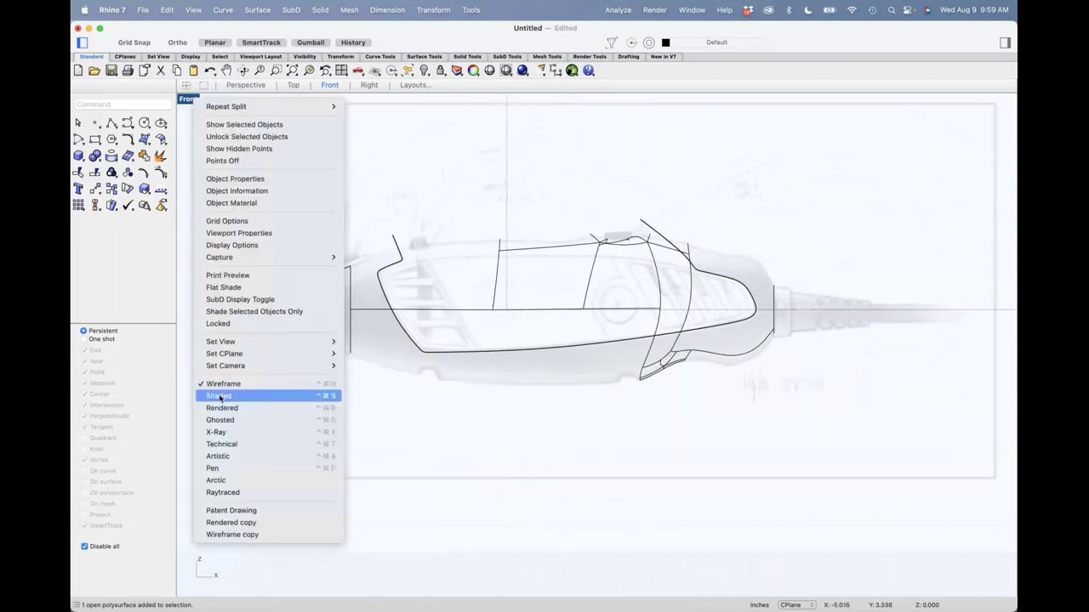
click(222, 407)
right_drag(697, 246, 646, 266)
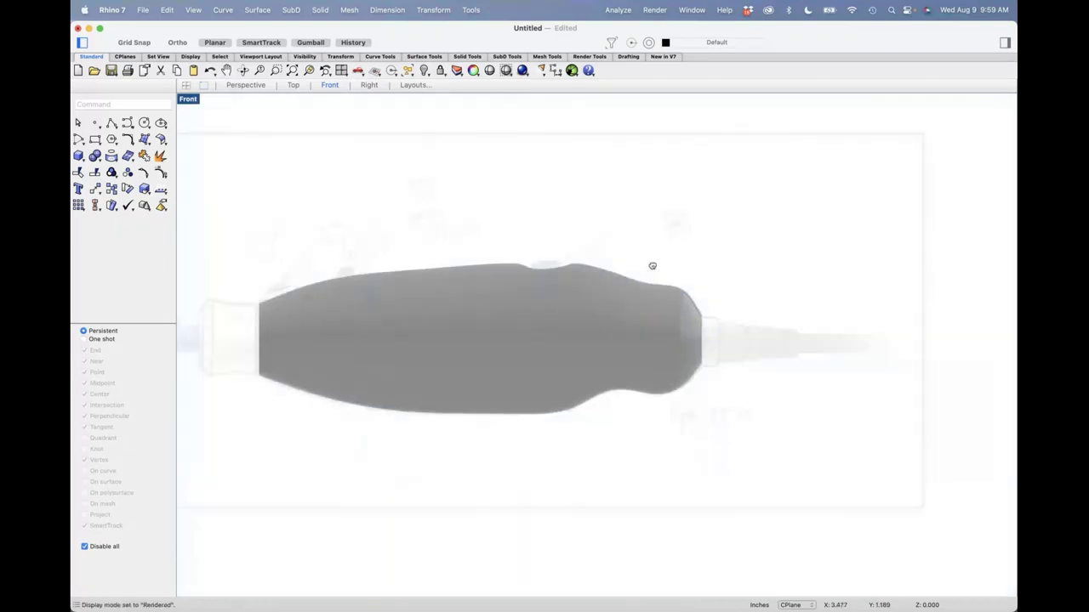
click(671, 355)
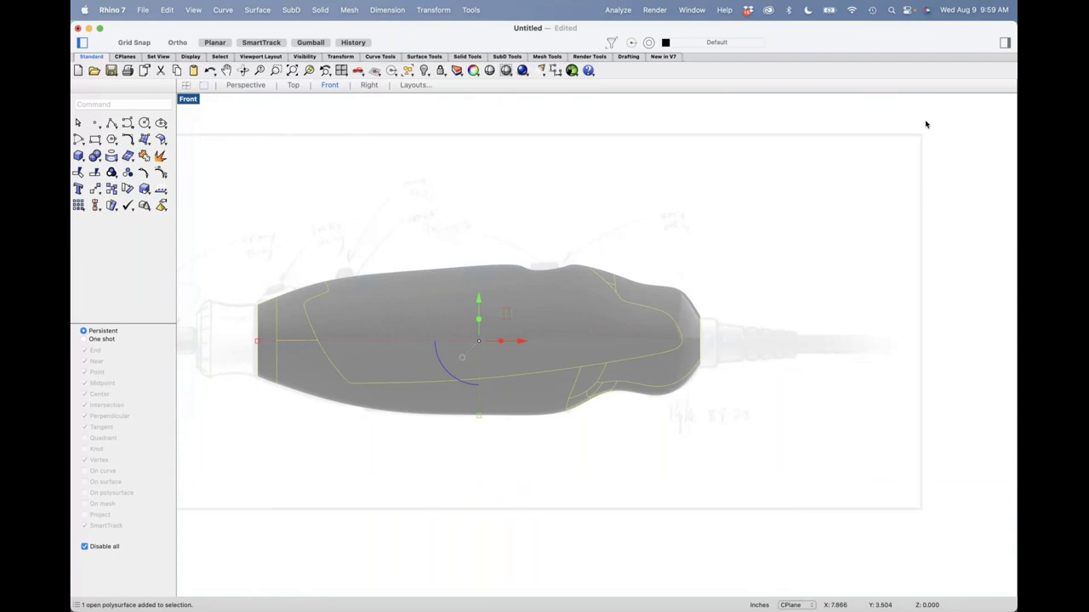
Bring up the document's materials and create a new material of type Plastic.
click(1004, 42)
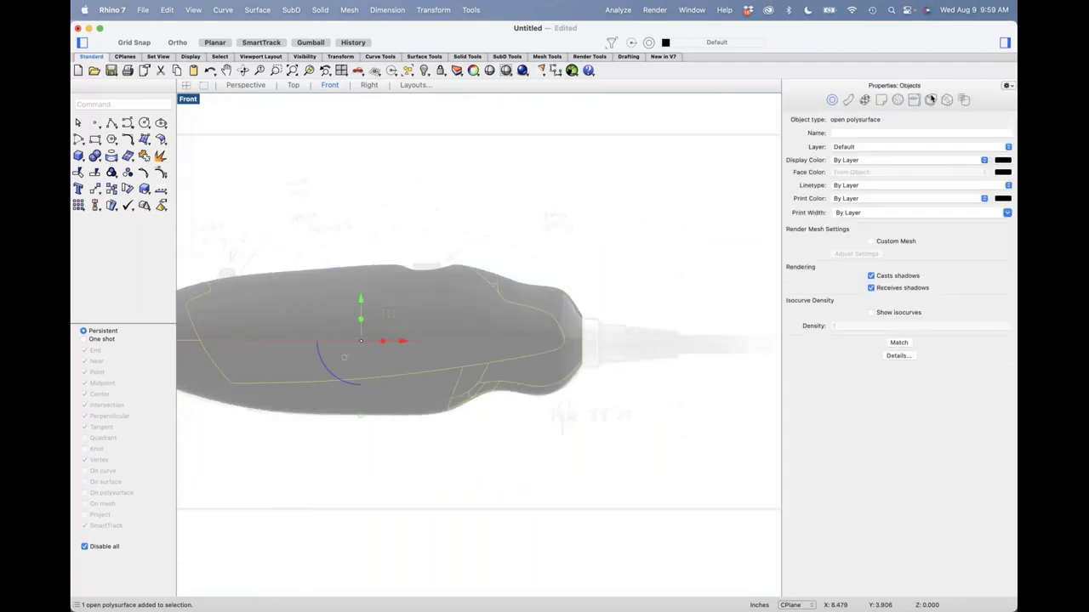
click(851, 100)
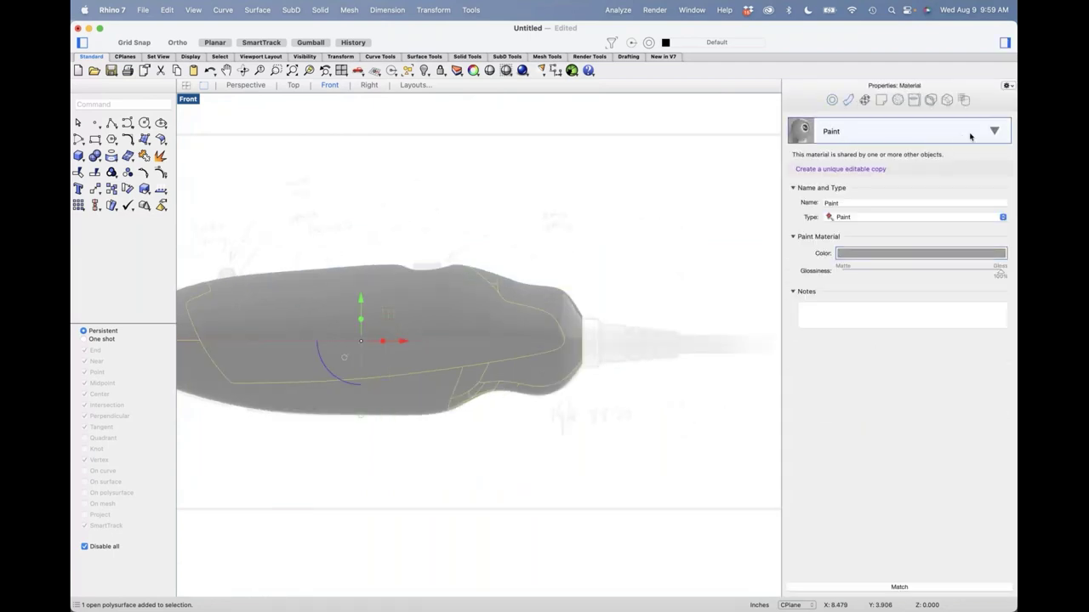
click(1006, 85)
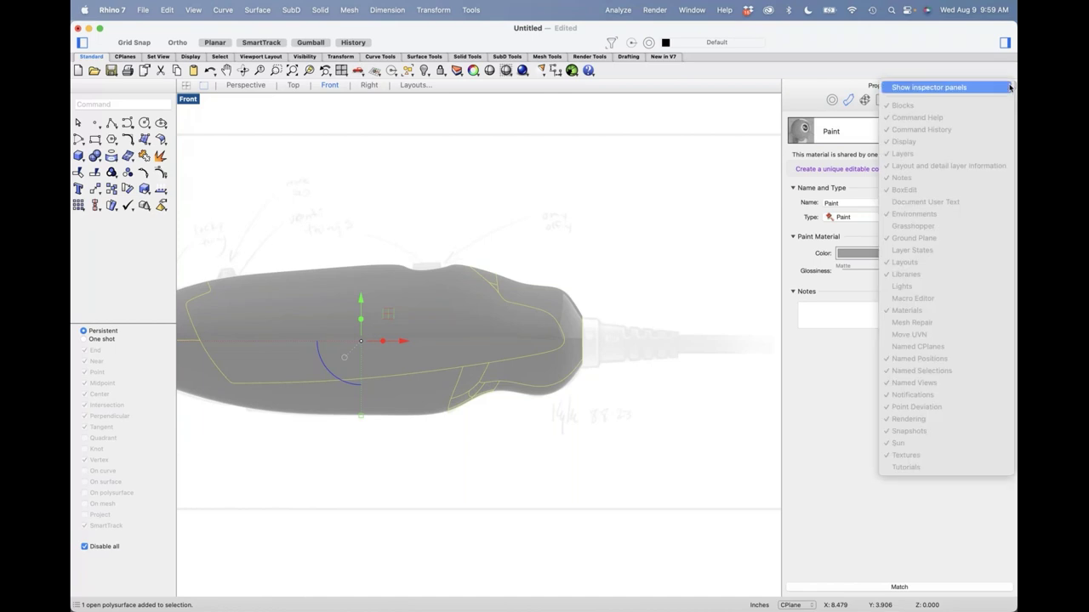
click(959, 89)
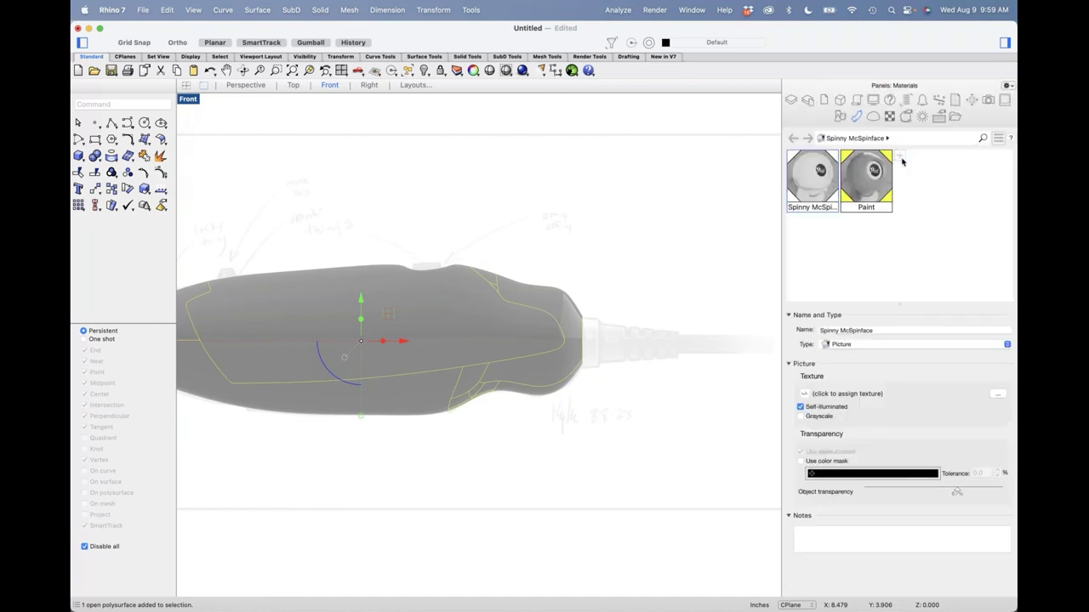
click(901, 159)
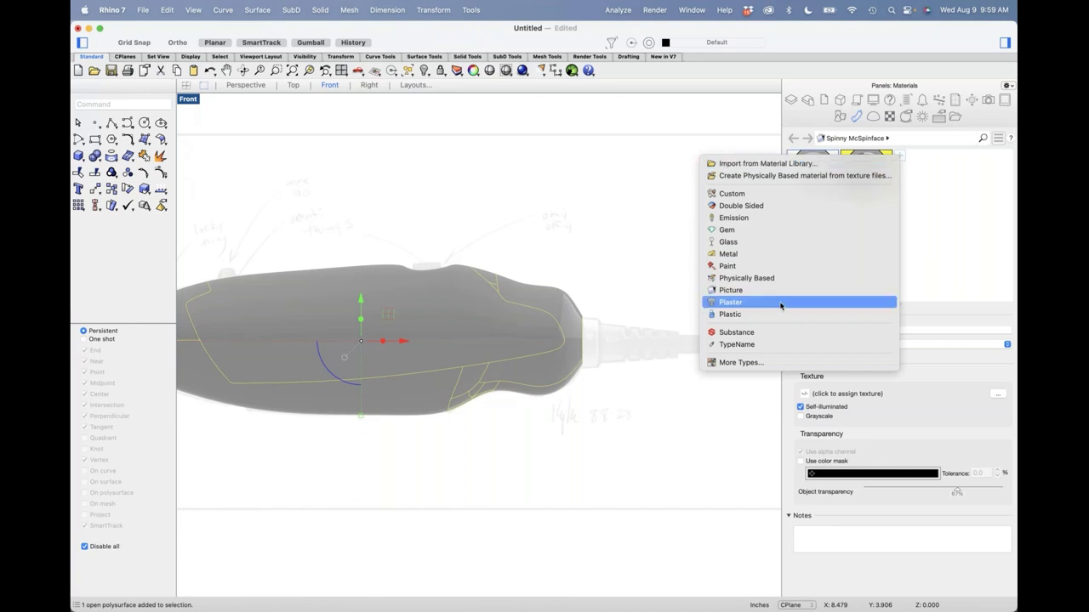
click(749, 268)
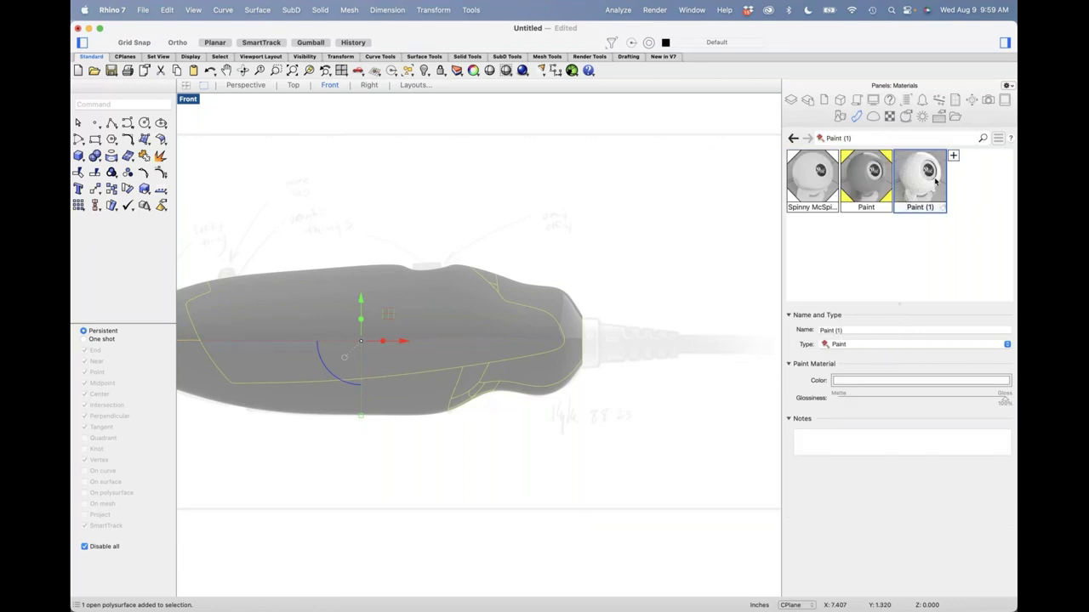
click(850, 344)
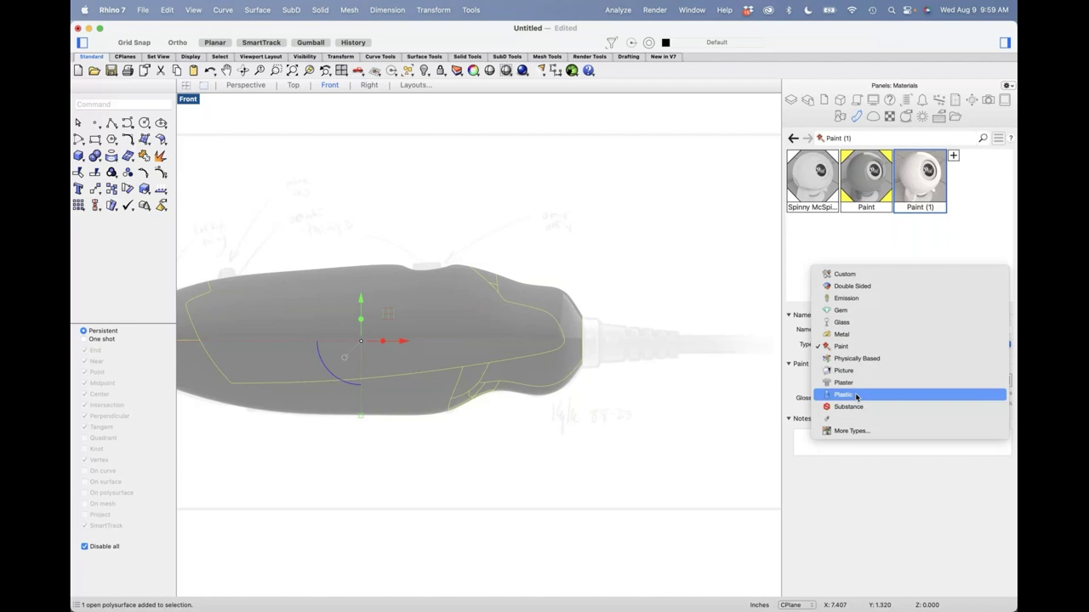
click(857, 397)
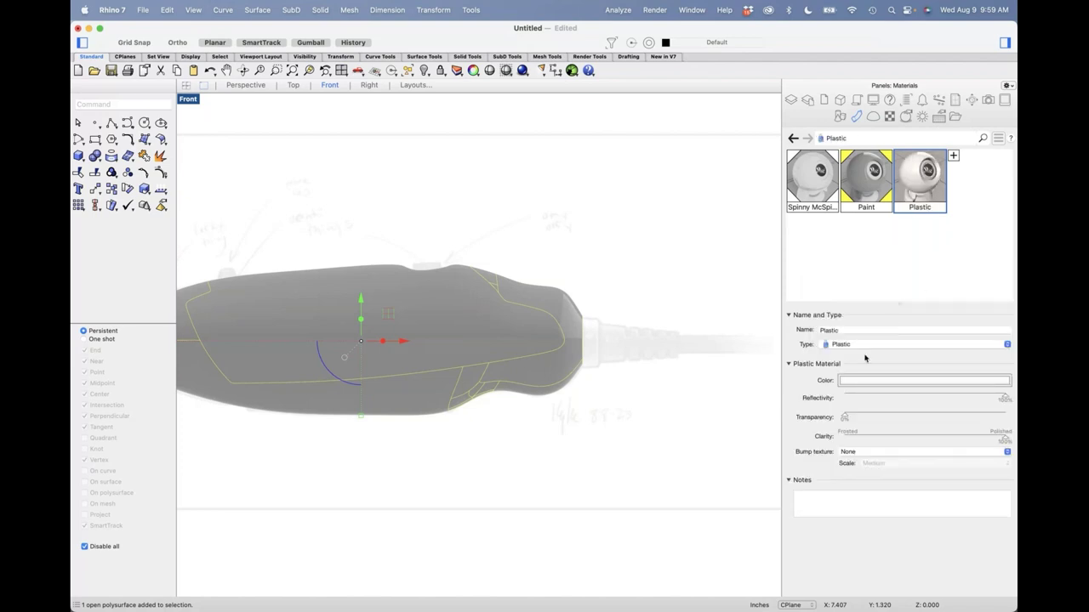
Set the Plastic material's color to black and reduce its reflectivity to about 62%.
click(875, 381)
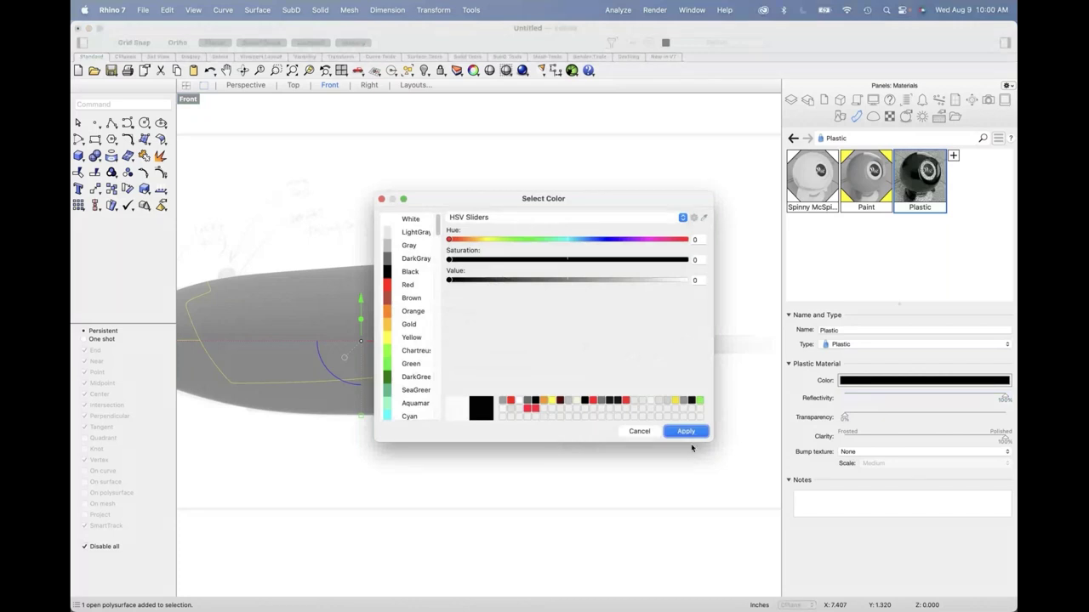
click(686, 431)
click(943, 397)
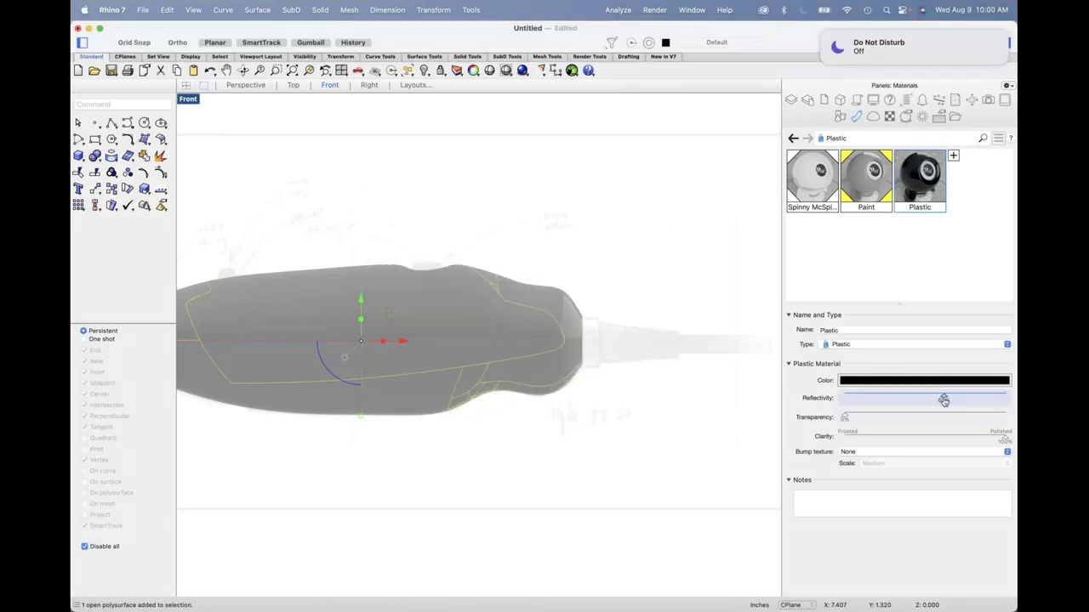
Assign the black Plastic material to the outer body section surrounding the side panel.
drag(919, 186, 562, 369)
scroll(564, 318, down, 6)
scroll(568, 318, up, 6)
scroll(584, 360, down, 5)
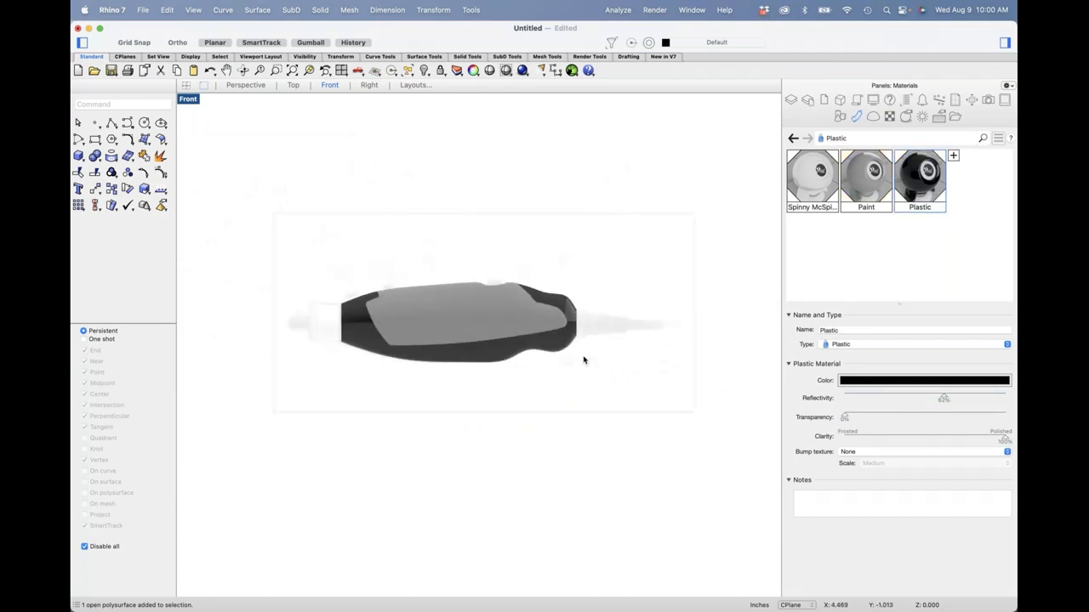
Assign the black Plastic material to the power cord and its strain relief.
click(658, 330)
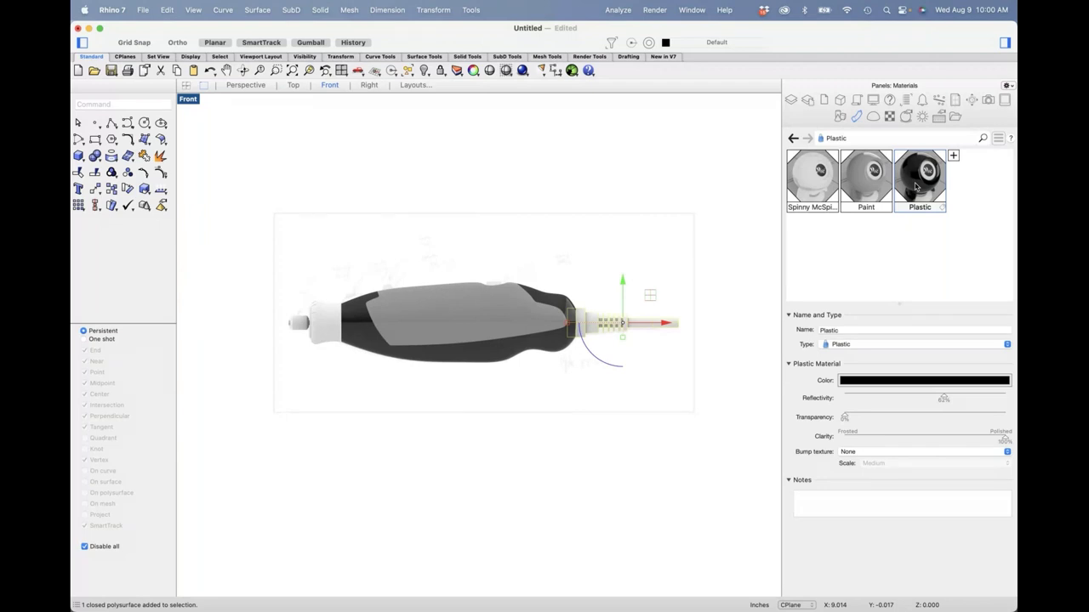
right_click(918, 189)
right_click(932, 180)
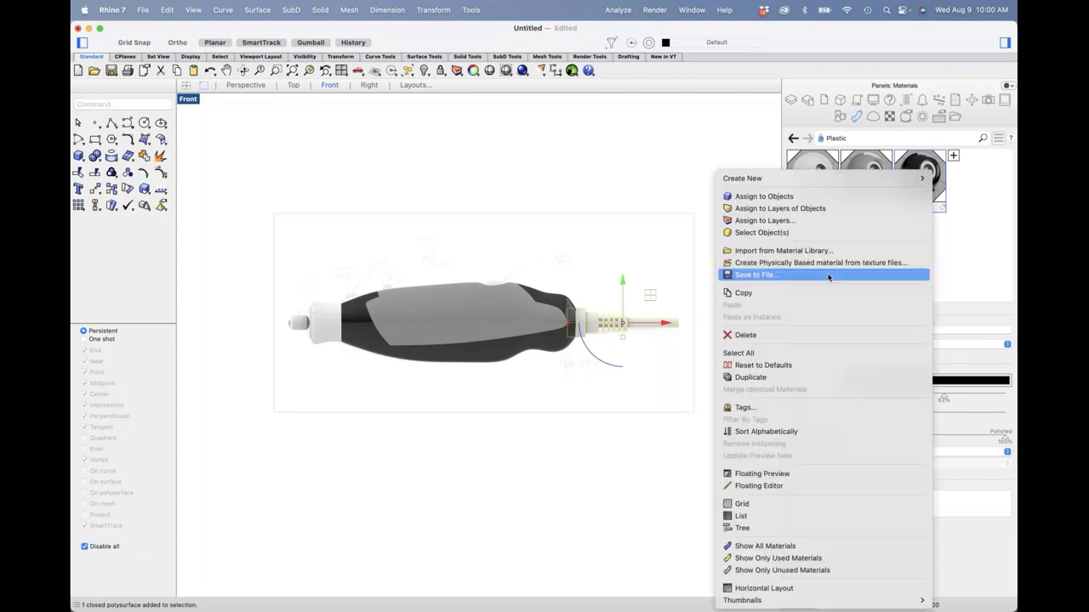
click(816, 196)
Assign the gray Paint material to the nose cap at the front of the tool.
scroll(323, 334, up, 5)
scroll(319, 327, up, 3)
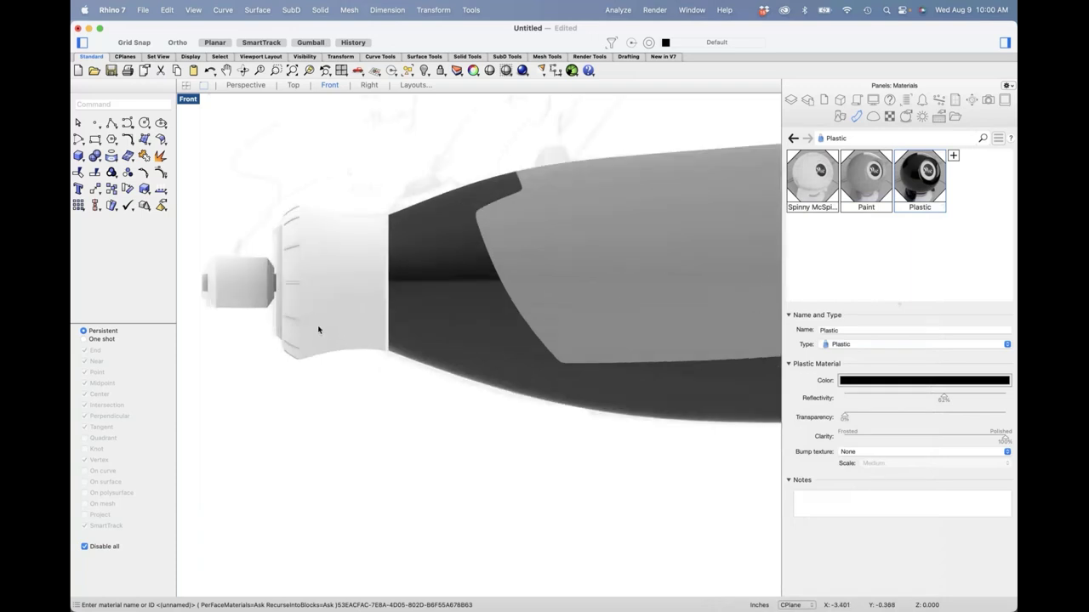
click(323, 333)
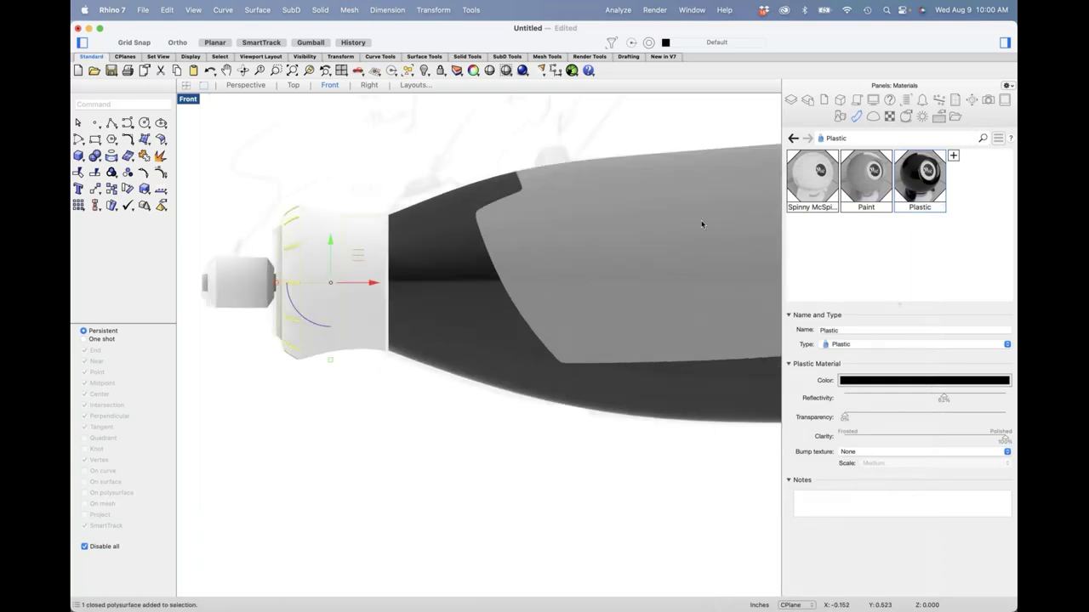
right_click(853, 192)
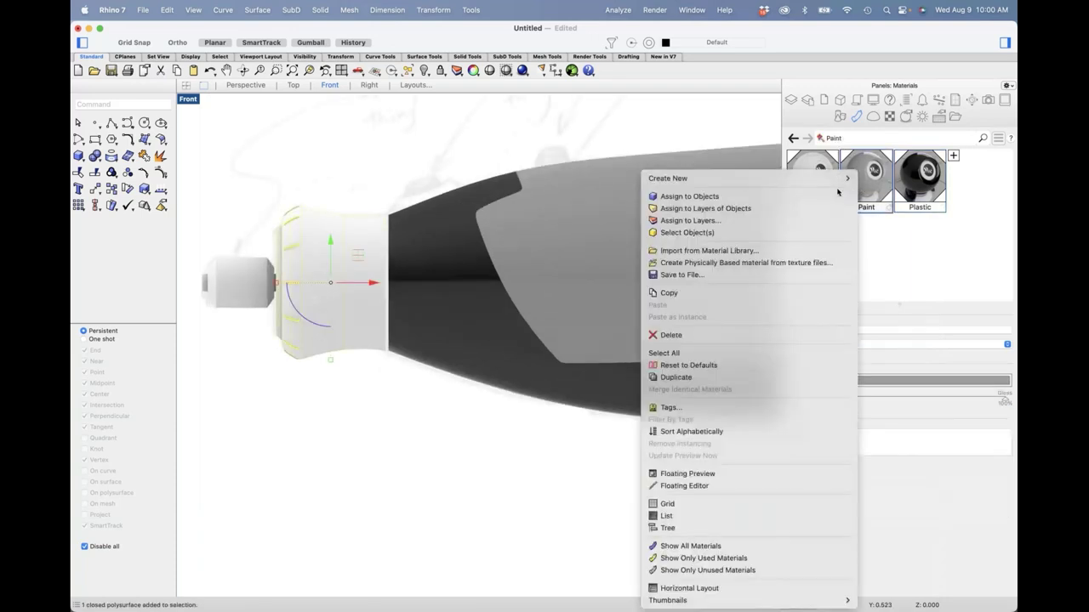
click(746, 202)
Assign the black Plastic material to the collet nut at the tool's front tip.
click(281, 288)
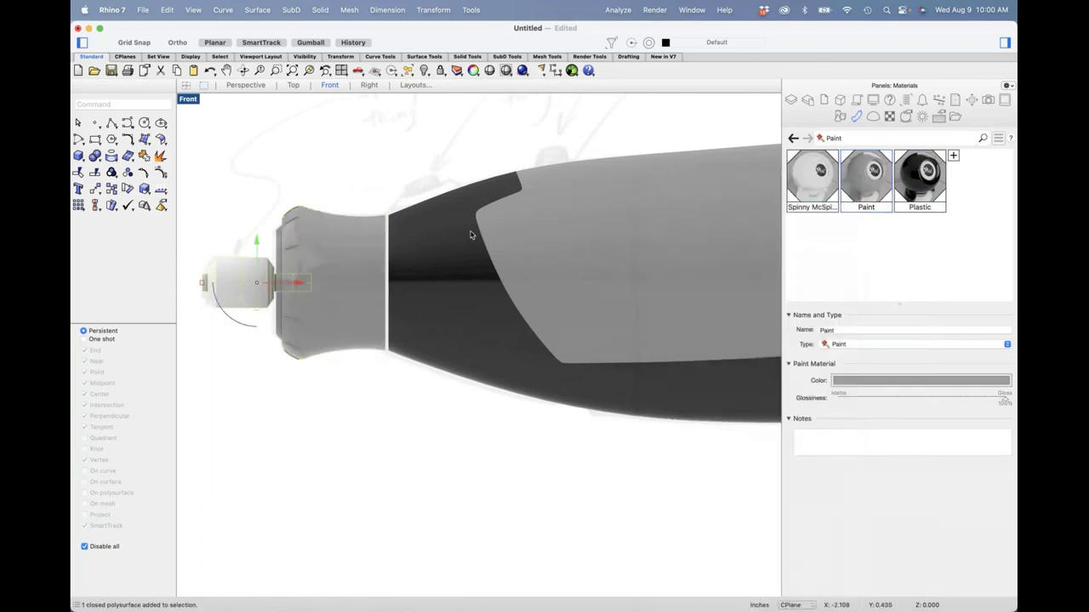
click(904, 178)
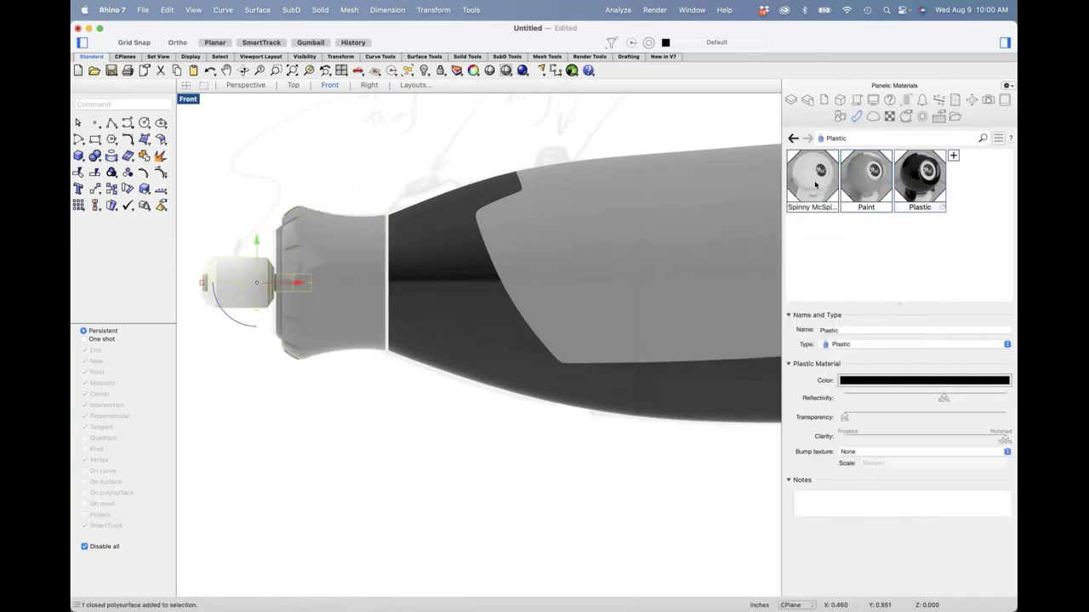
right_click(922, 165)
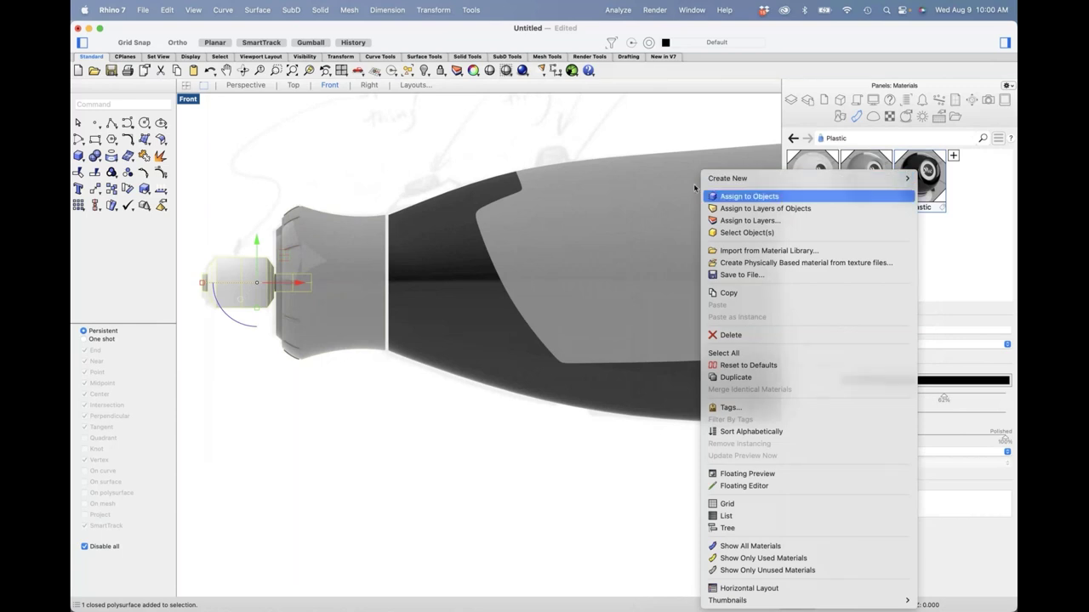
click(765, 195)
click(377, 154)
scroll(376, 262, down, 3)
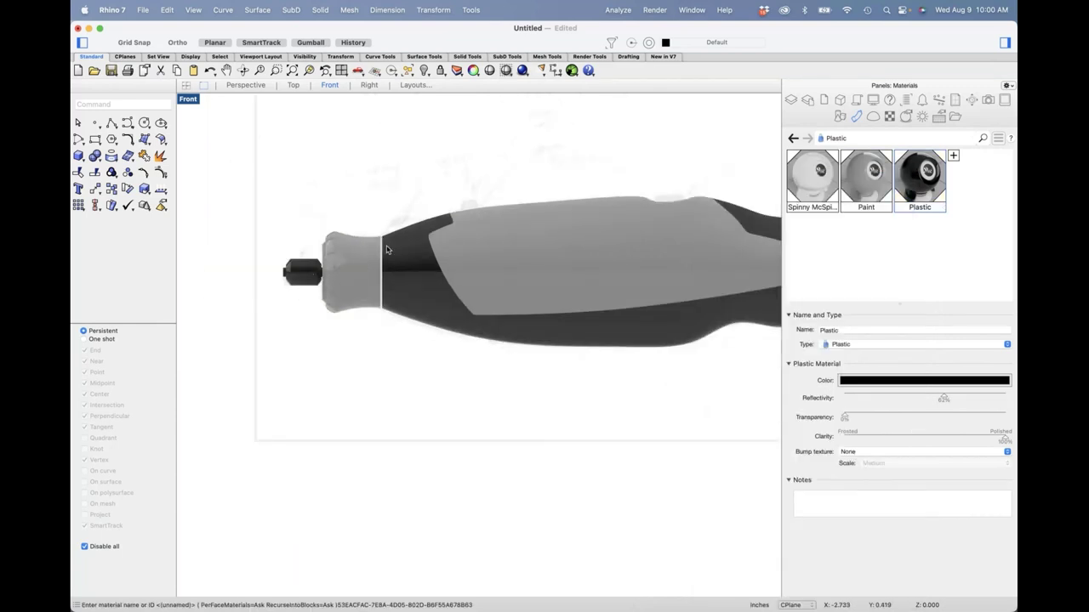
scroll(388, 279, up, 5)
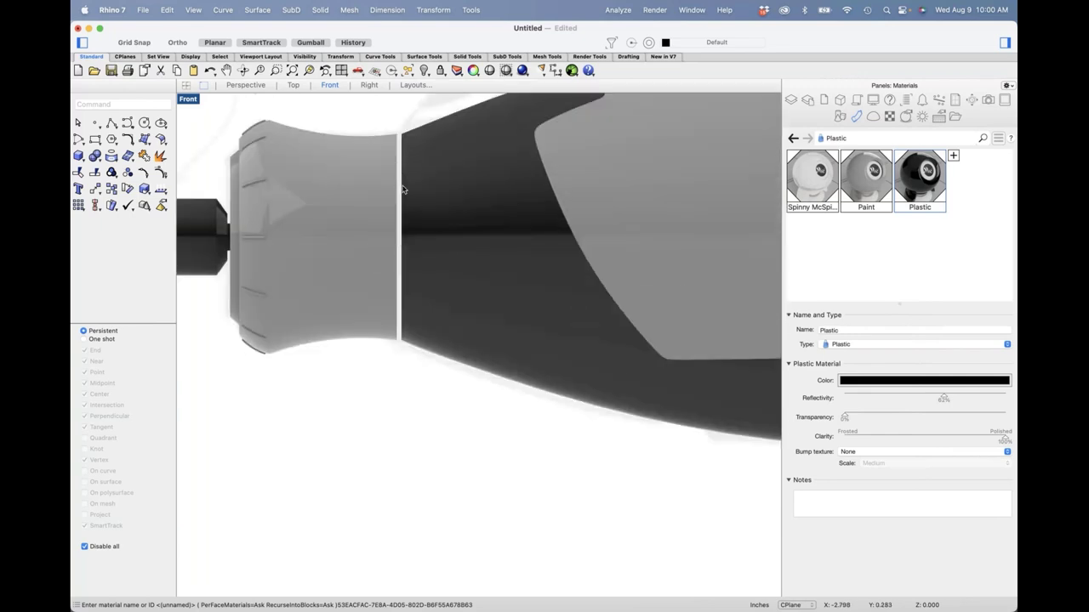
Isolate the nose cap in the Perspective view and set the display mode to Shaded.
text(p)
key(Return)
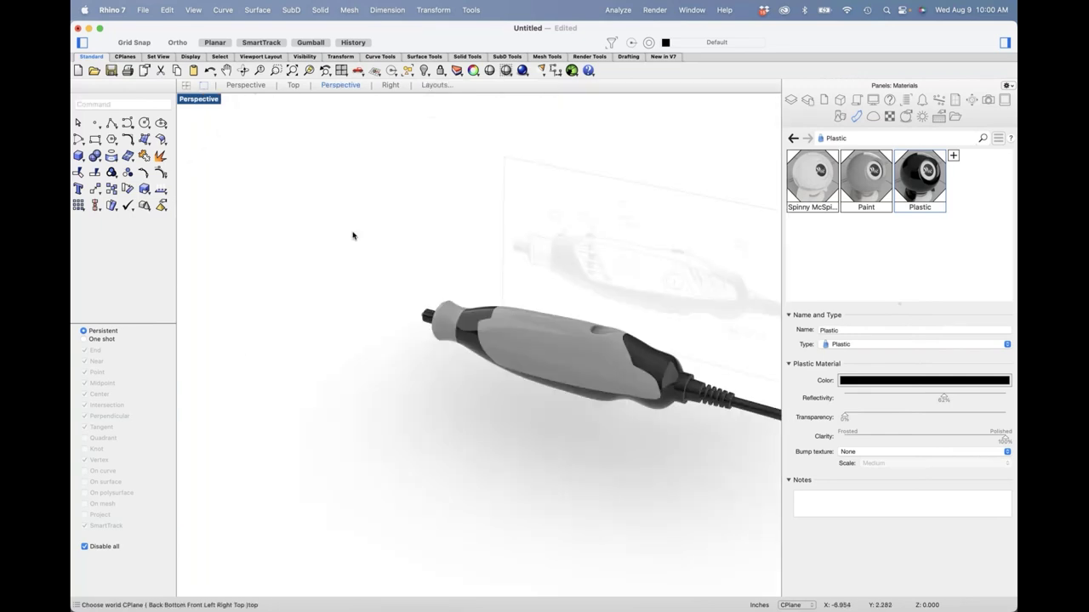
scroll(433, 328, up, 5)
click(466, 339)
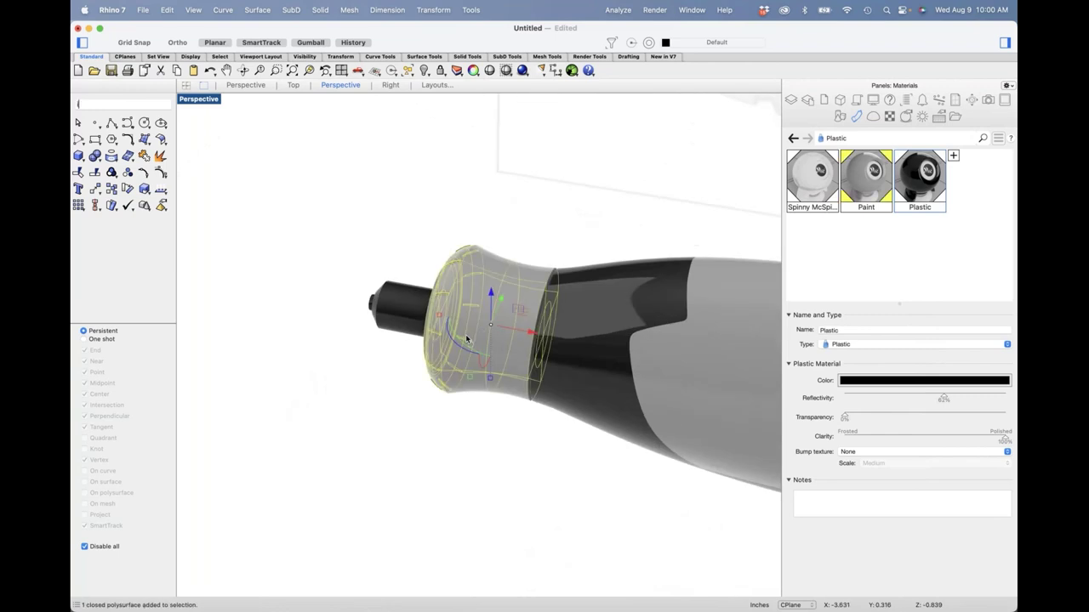
text(ih)
key(Return)
right_drag(462, 334, 415, 330)
scroll(507, 348, up, 5)
scroll(416, 319, down, 3)
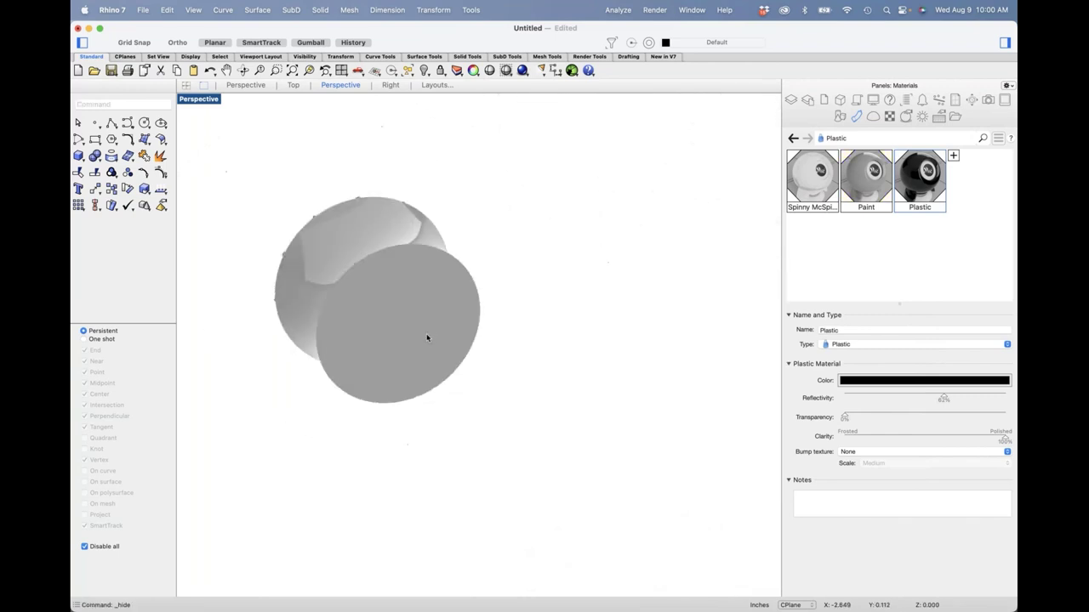
right_click(202, 103)
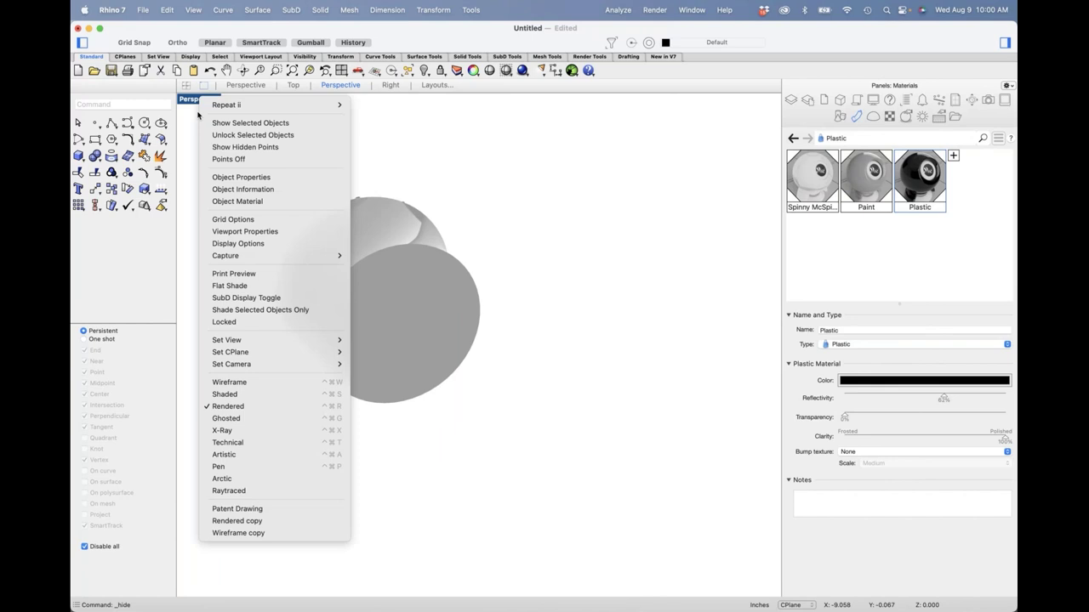
click(224, 395)
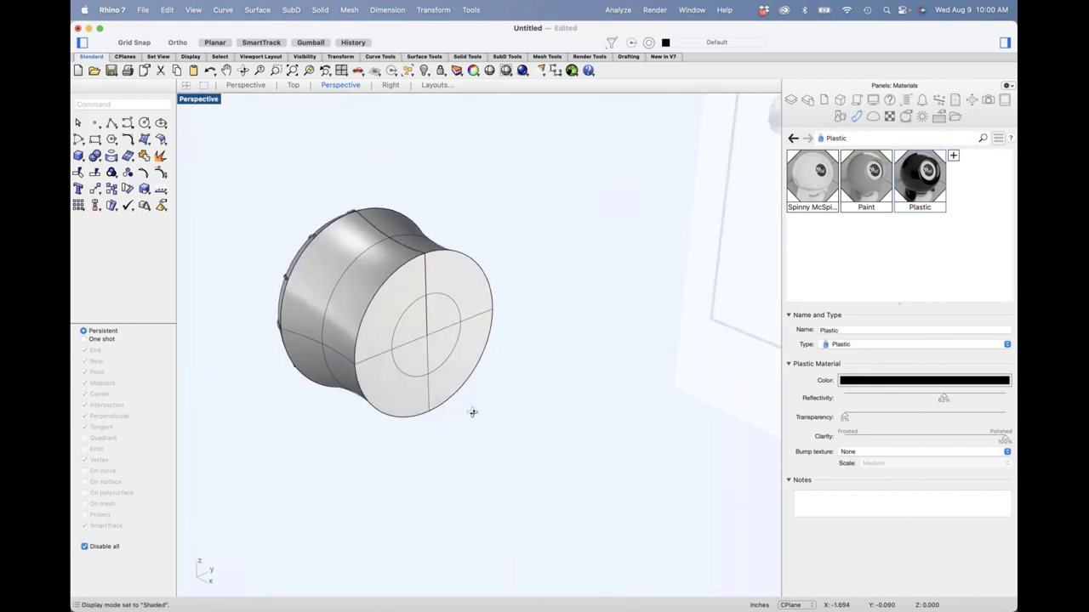
Copy the nose cap's flat rear face and offset the copy a short distance behind the cap.
click(445, 357)
click(499, 420)
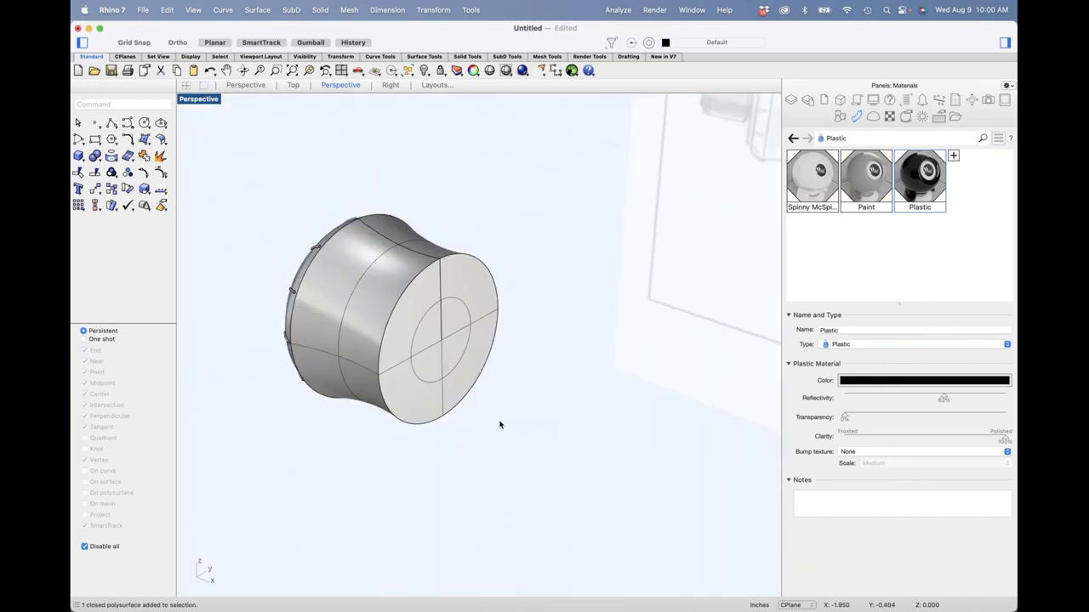
ctrl+shift+click(453, 361)
drag(456, 366, 504, 368)
click(535, 446)
click(506, 411)
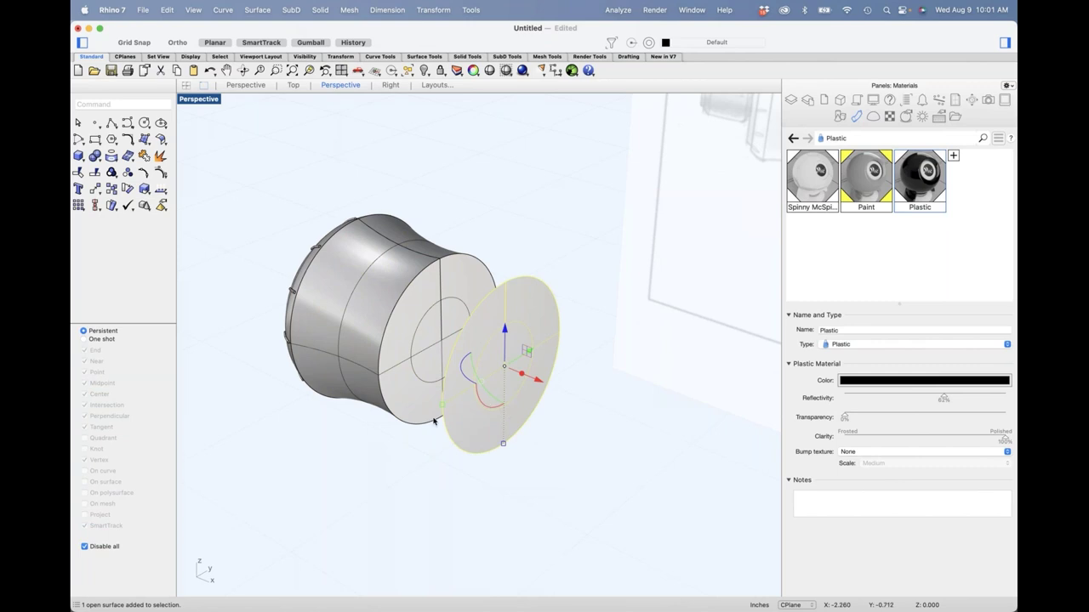
Scale the copied disc slightly smaller and extrude it into a solid cylinder reaching into the nose cap.
drag(442, 408, 426, 351)
click(411, 462)
click(453, 404)
Boolean union the cylinder with the nose cap, accepting the history break.
shift+click(354, 380)
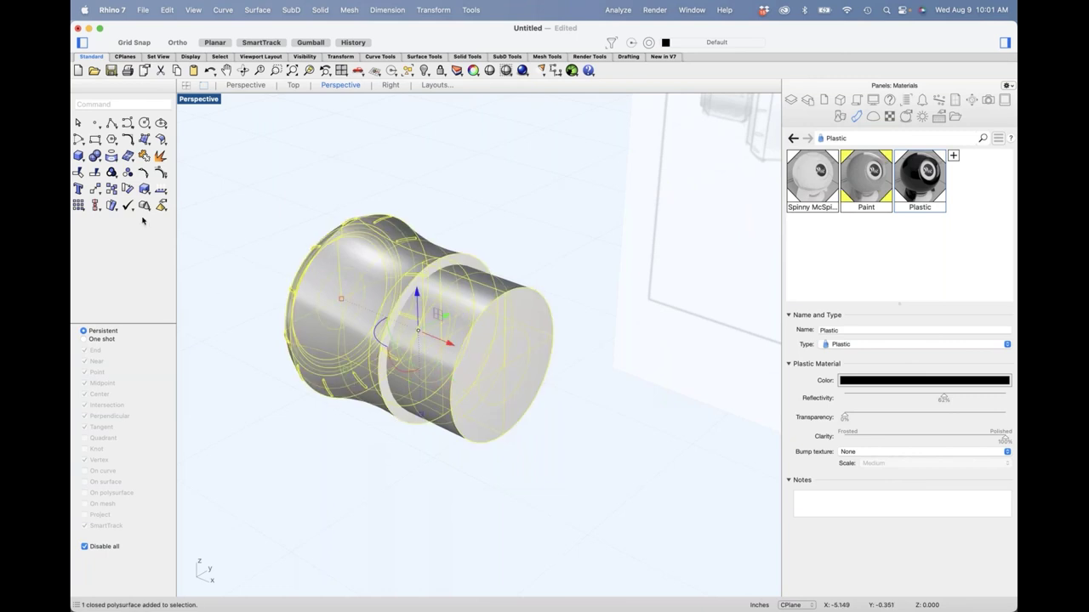
click(96, 156)
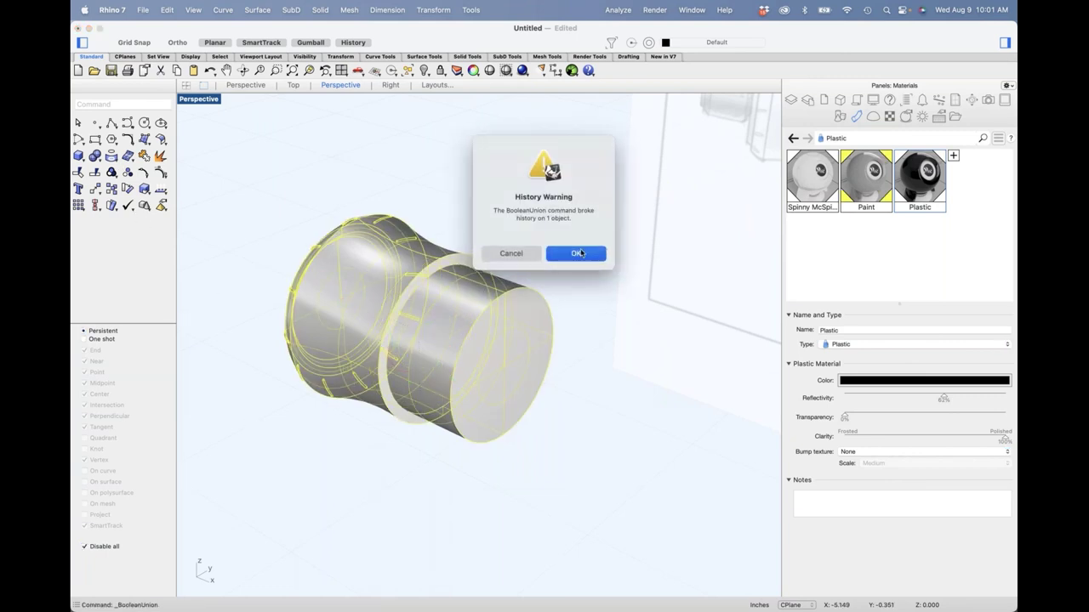
click(577, 253)
Show all hidden objects again and set the Perspective view to Rendered display.
text(Show)
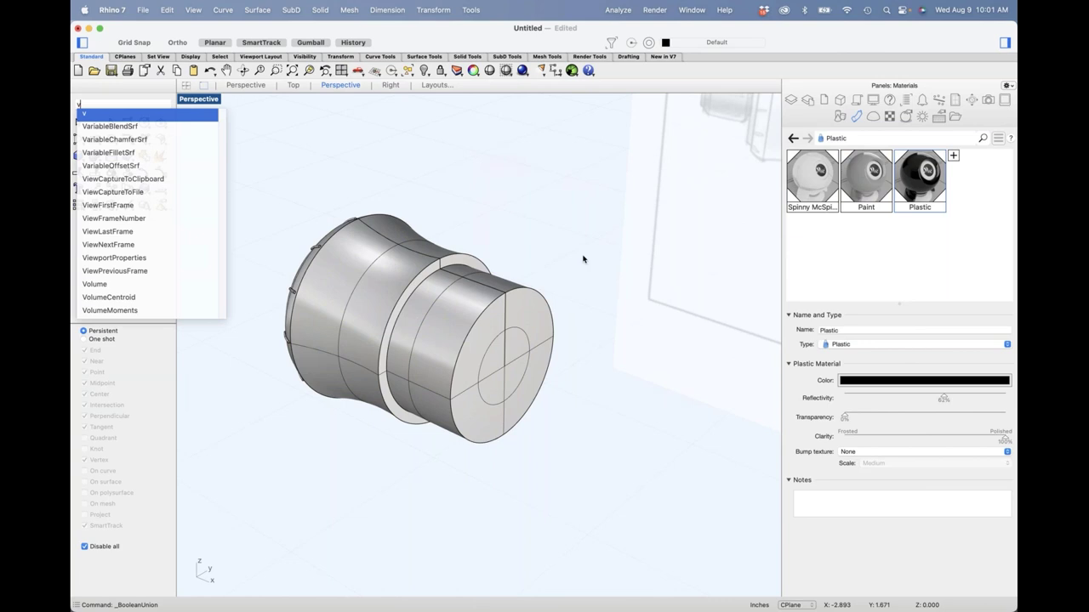
key(Return)
right_drag(384, 252, 223, 142)
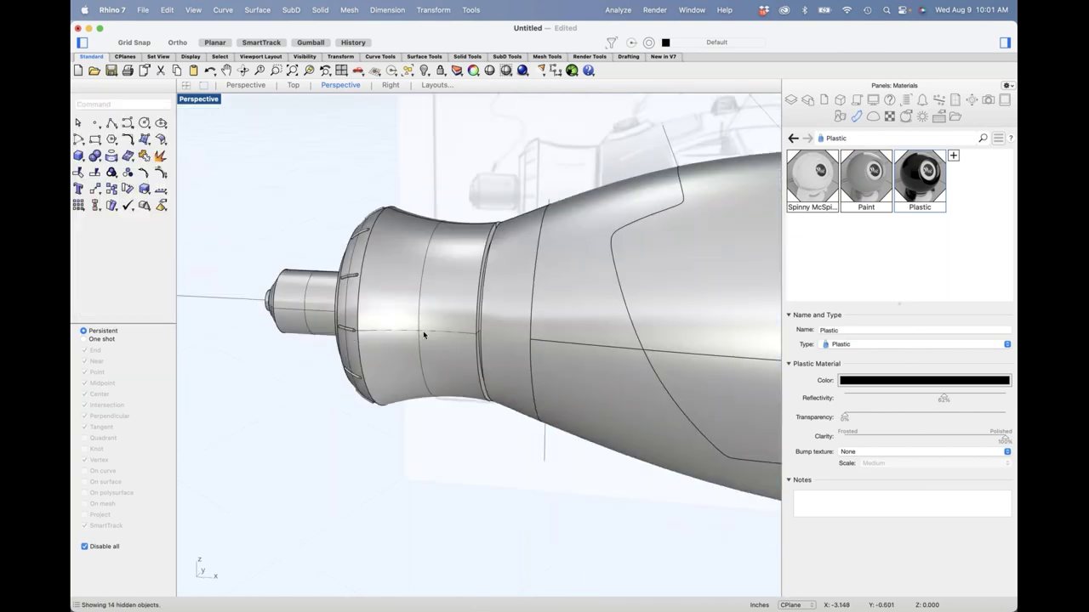
click(200, 98)
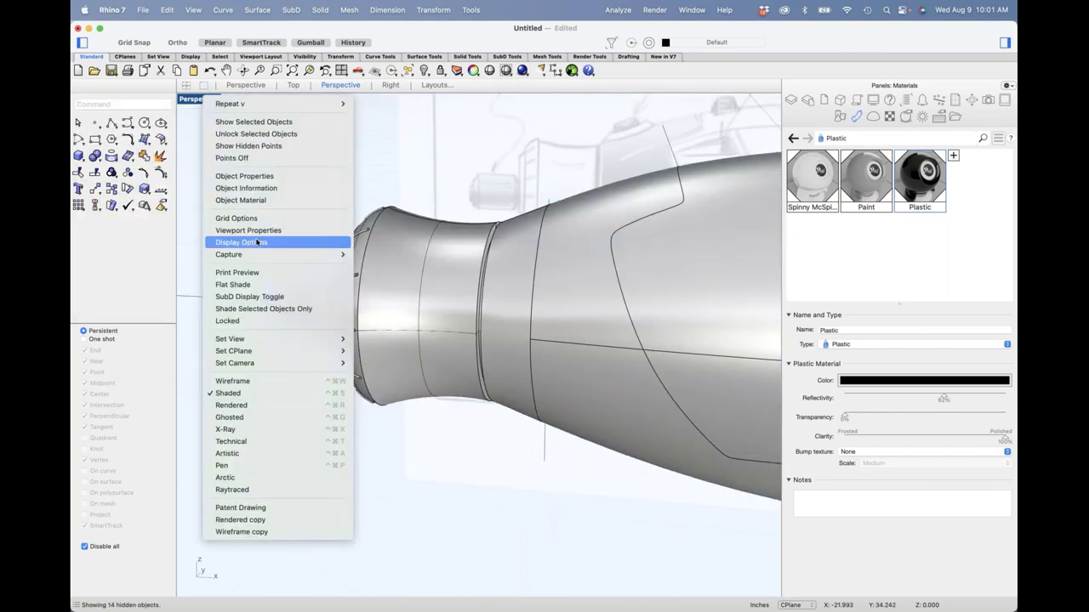
click(255, 405)
Assign the black Plastic material to the nose cap's front disc and its rounded edge surface around the collet nut.
scroll(465, 342, down, 7)
right_drag(479, 372, 474, 409)
scroll(484, 412, up, 10)
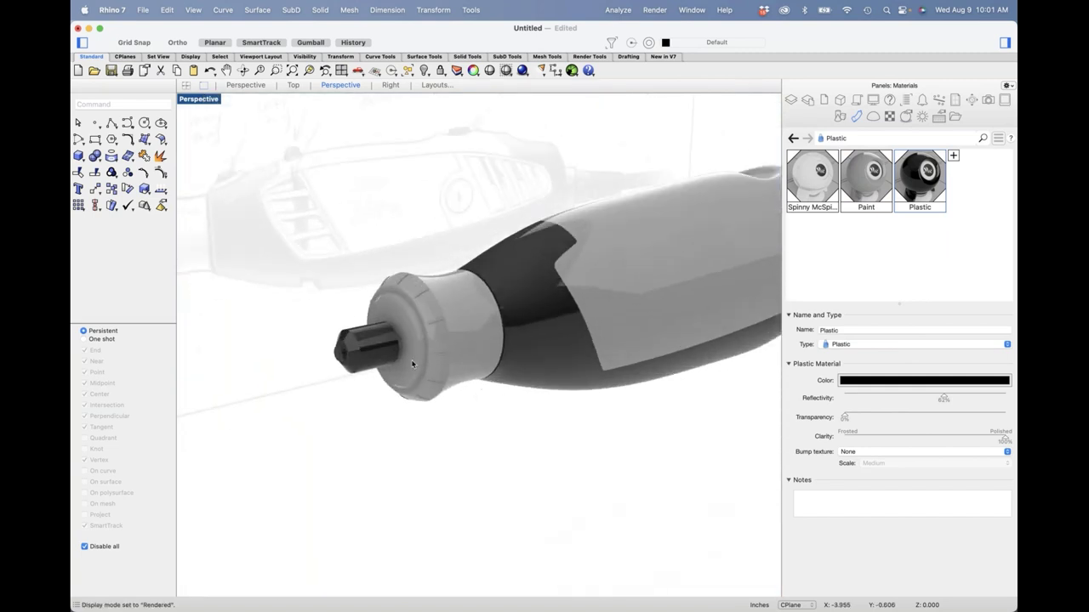
click(410, 340)
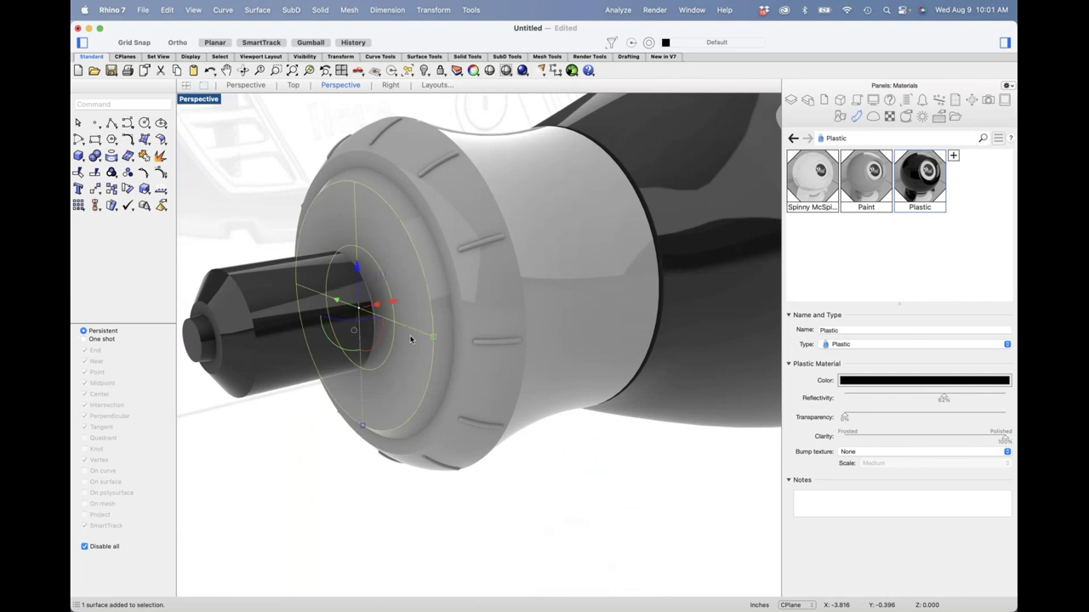
shift+click(444, 309)
mouse_move(903, 189)
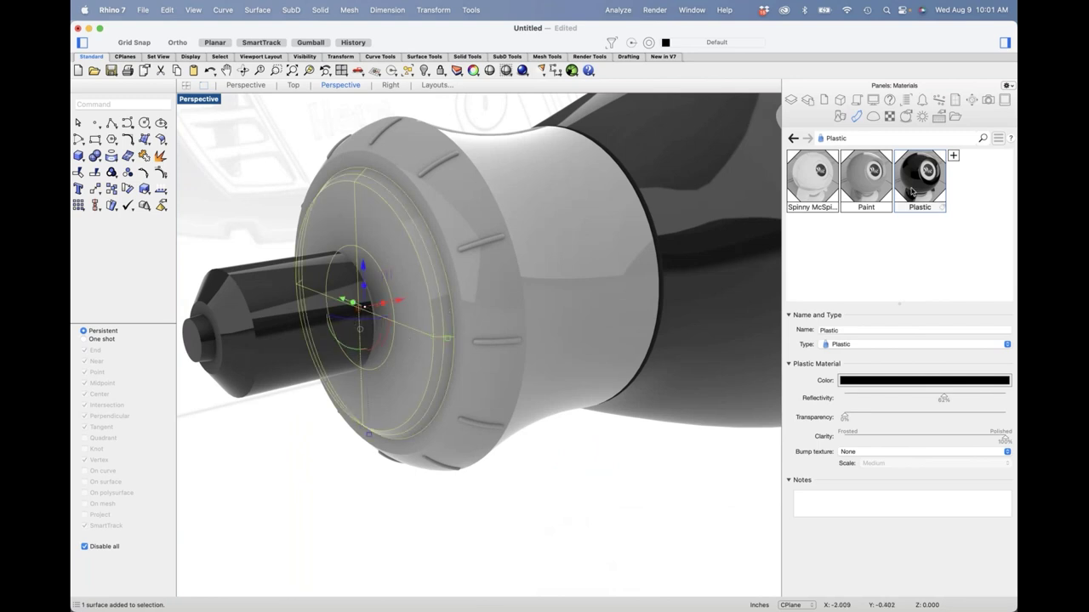
right_click(901, 175)
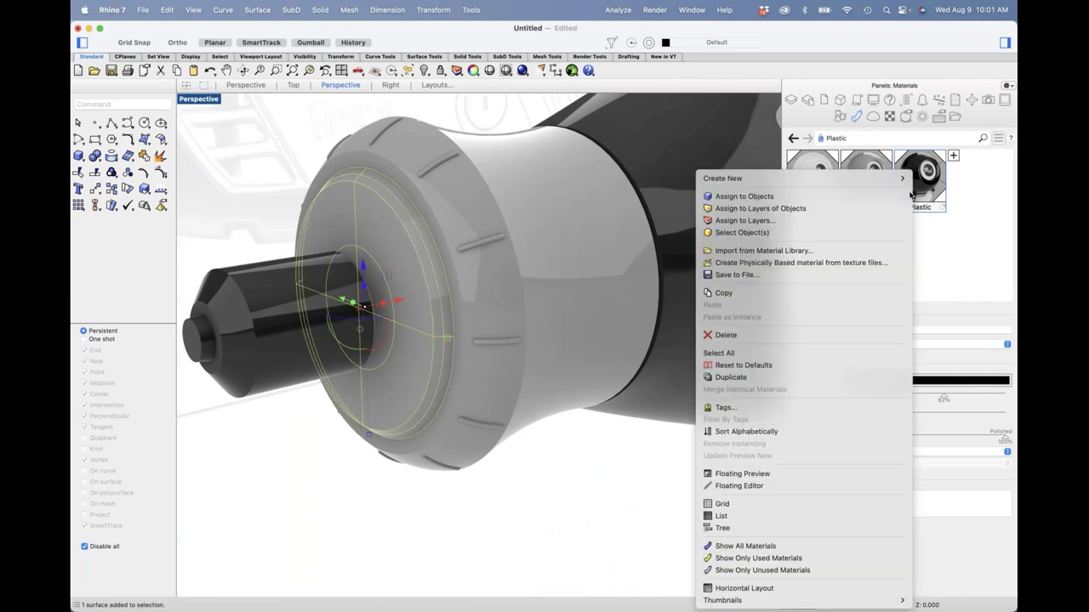
click(838, 196)
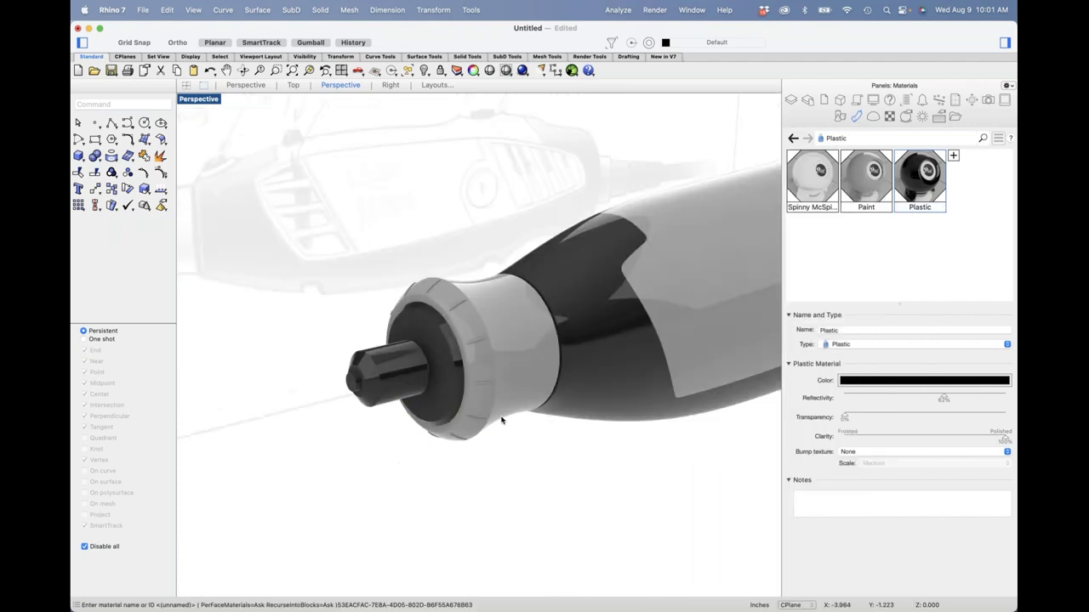
Examine the rendered tool's materials and nose cap joint in Perspective, as well as the whole tool in the Front view.
shift+right_drag(502, 420, 483, 392)
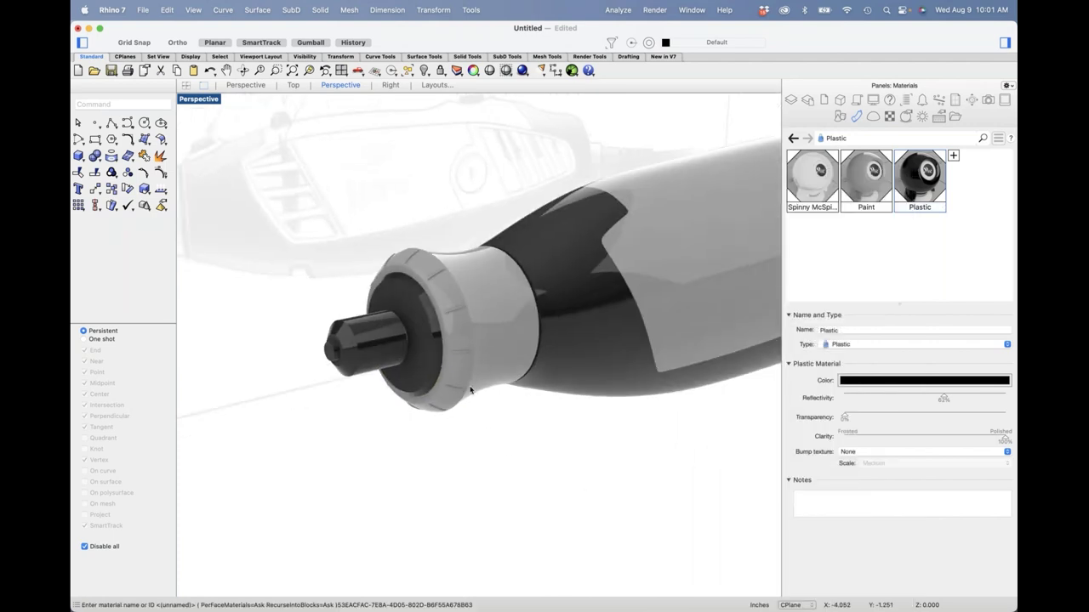
click(471, 391)
key(Escape)
scroll(383, 334, down, 5)
right_drag(476, 374, 382, 379)
right_drag(544, 403, 503, 411)
key(ctrl+F2)
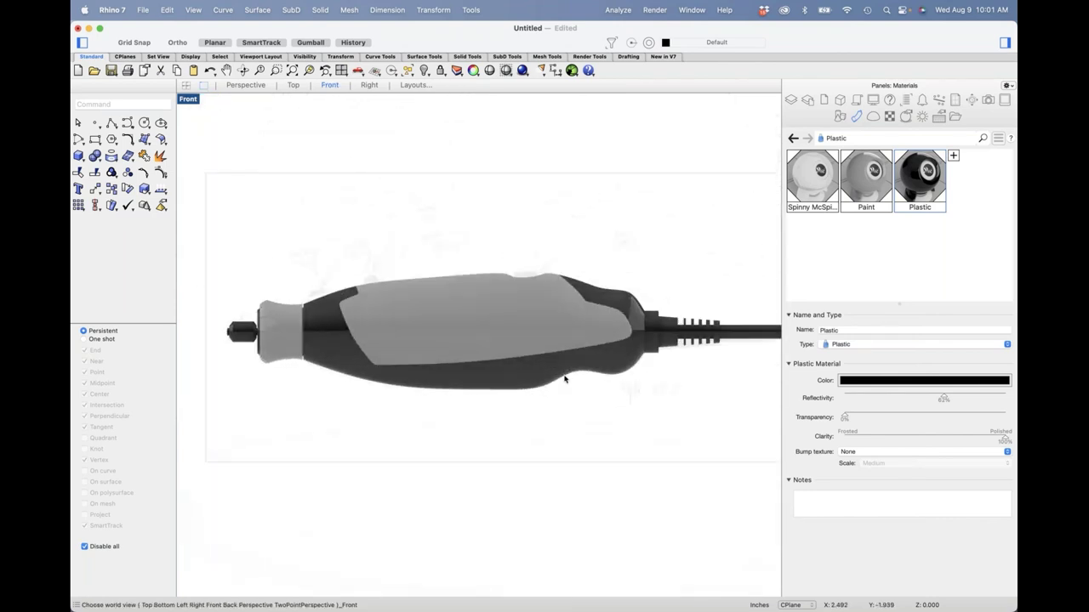